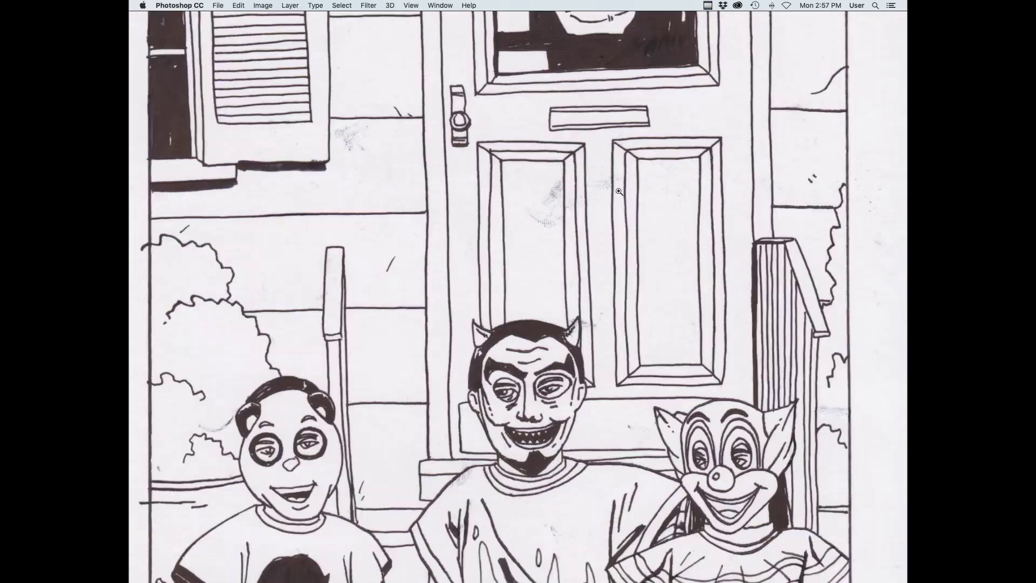
# Remove the colour cast from the scanned ink drawing with a Hue/Saturation adjustment
pyautogui.moveTo(731, 222); pyautogui.dragTo(553, 354)
pyautogui.press('super+0')
pyautogui.press('super+u')
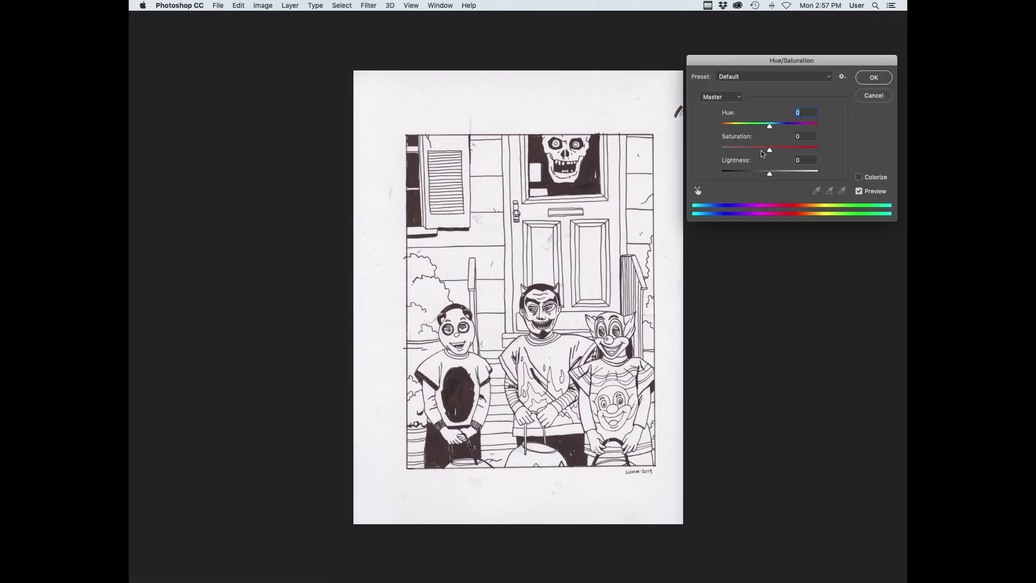
pyautogui.press('Escape')
# In Levels, sample the black and white points from the drawing and set the input levels to 102 and 196
pyautogui.press('super+1')
pyautogui.press('super+l')
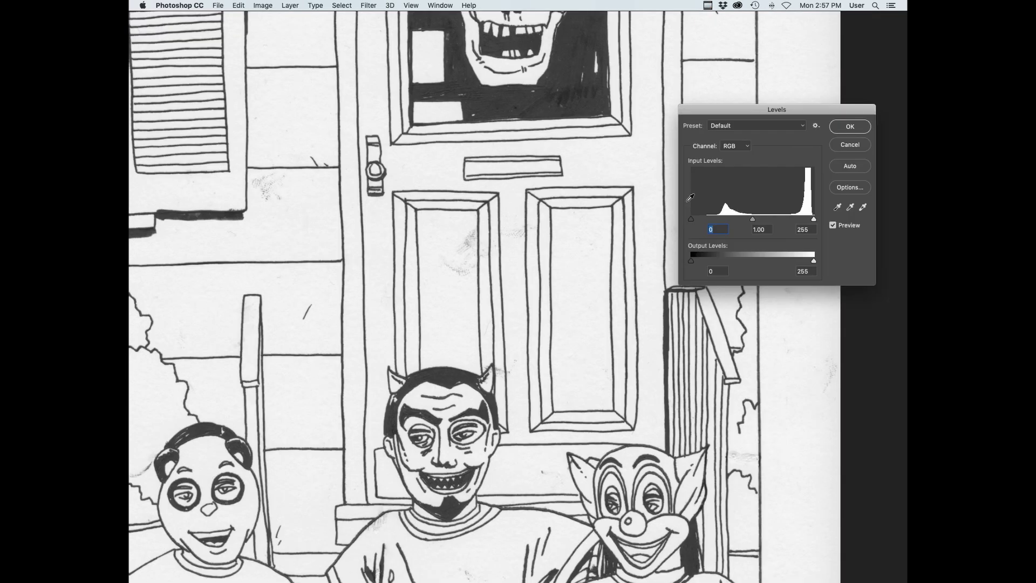
pyautogui.click(673, 310)
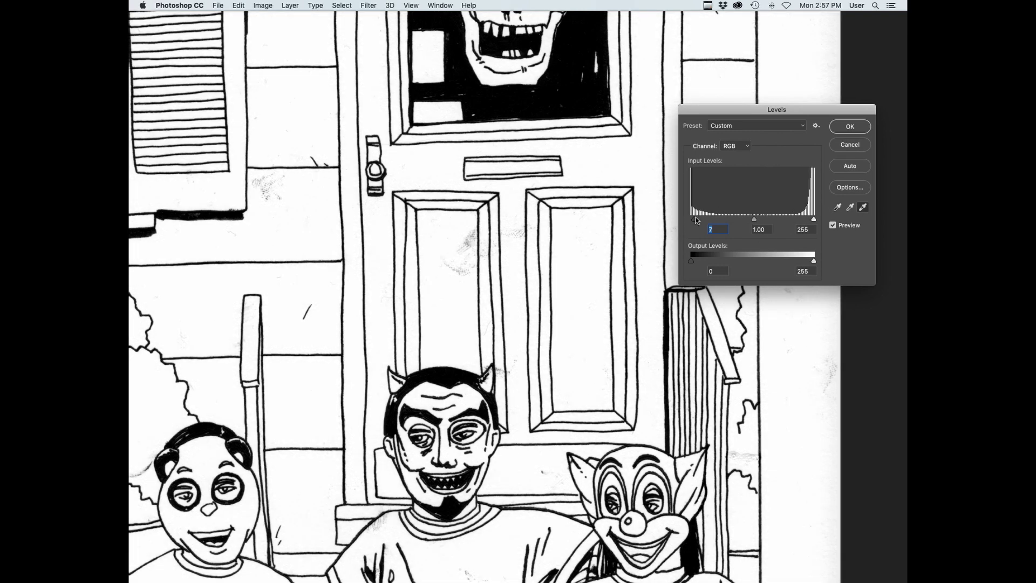
pyautogui.moveTo(691, 219); pyautogui.dragTo(739, 219)
pyautogui.moveTo(814, 219); pyautogui.dragTo(789, 221)
# Inspect the ink edges on the door and railing up close and apply the Levels adjustment
pyautogui.press('super+plus')
pyautogui.press('super+plus')
pyautogui.press('super+plus')
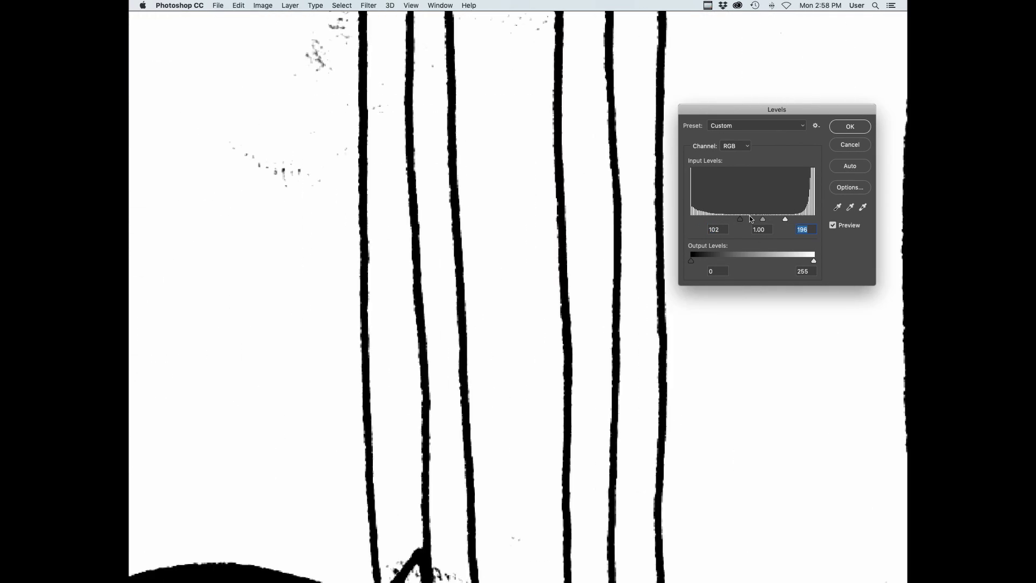
pyautogui.press('super+minus')
pyautogui.press('super+minus')
pyautogui.moveTo(775, 428); pyautogui.dragTo(579, 395)
pyautogui.press('super+plus')
pyautogui.press('super+plus')
pyautogui.press('super+plus')
pyautogui.moveTo(838, 421); pyautogui.dragTo(497, 383)
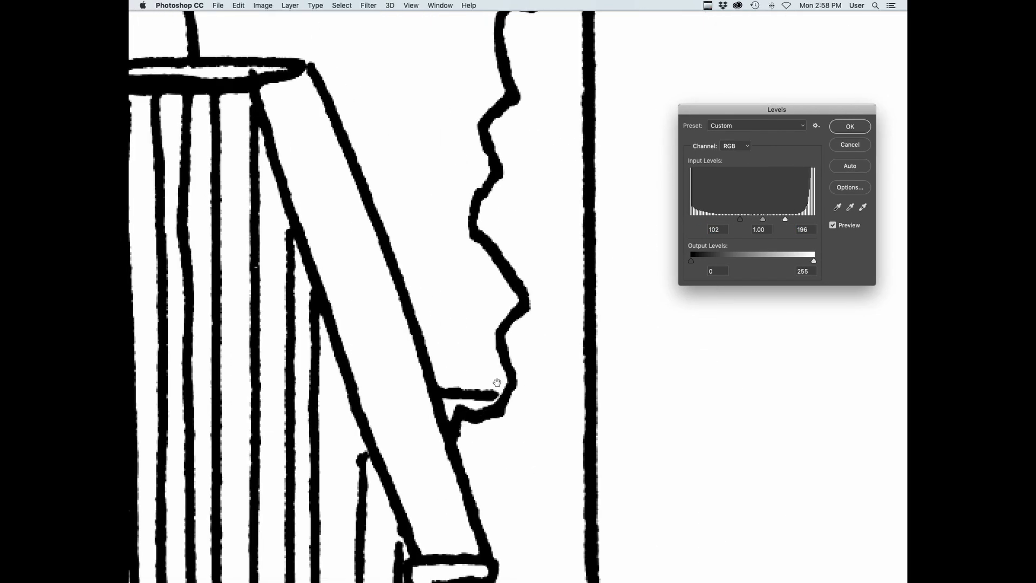
pyautogui.click(850, 126)
# Clean away the stray specks around the top of the stair railing and the neighbouring right margin
pyautogui.scroll(-4, 666, 270)
pyautogui.scroll(6, 650, 326)
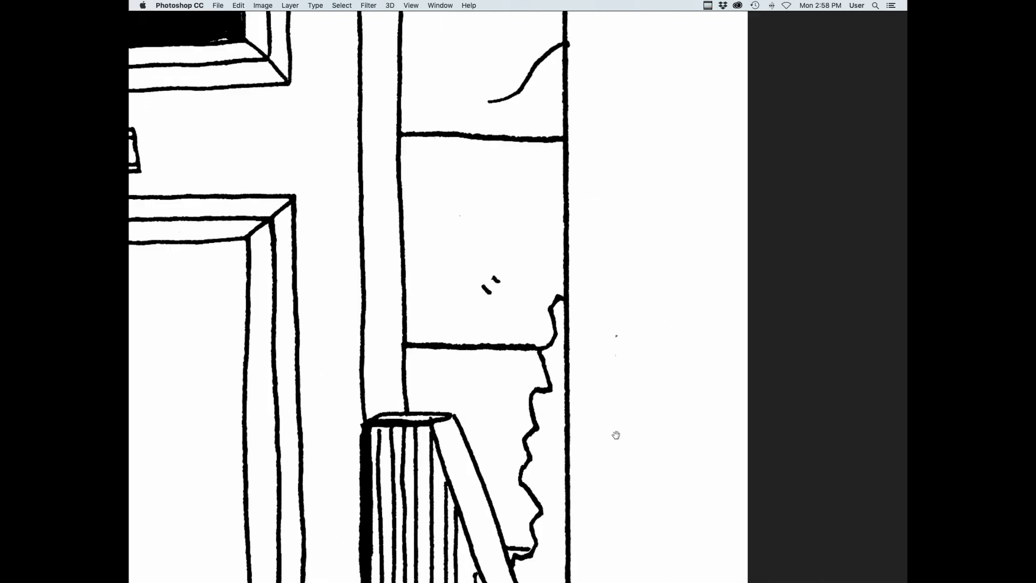
pyautogui.scroll(-3, 548, 180)
pyautogui.scroll(4, 488, 339)
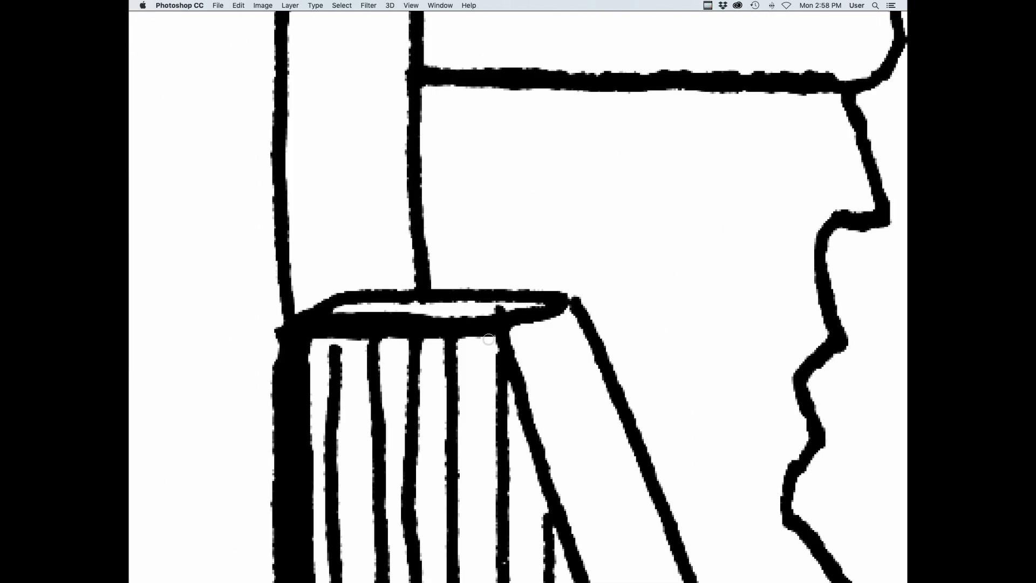
pyautogui.scroll(-3, 655, 336)
pyautogui.moveTo(655, 336); pyautogui.dragTo(736, 148)
pyautogui.moveTo(686, 488); pyautogui.dragTo(707, 215)
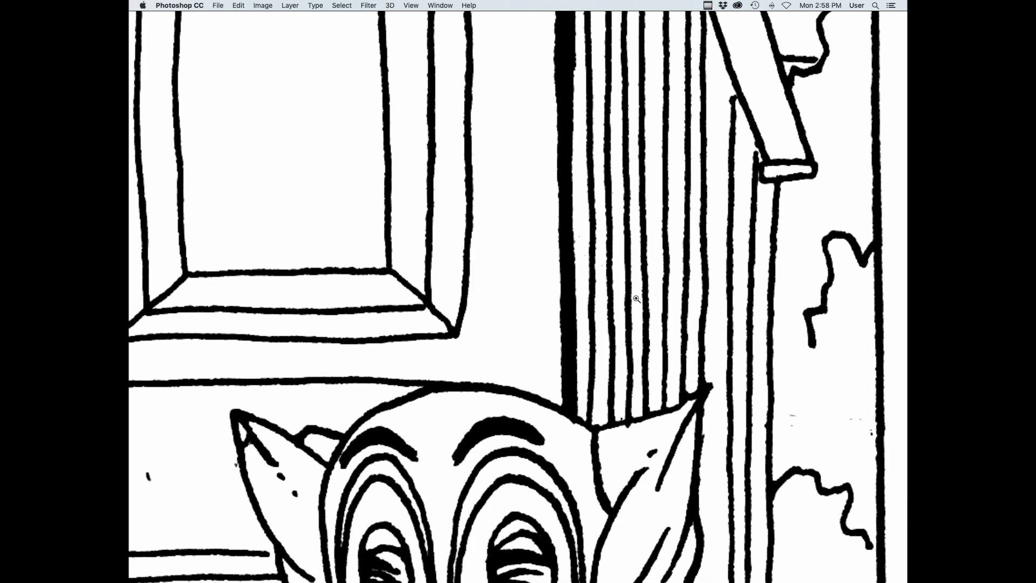
# Clean the smudges off the door between its panels, beside the devil mask's horn
pyautogui.scroll(3, 600, 263)
pyautogui.moveTo(412, 286); pyautogui.dragTo(727, 271)
pyautogui.scroll(-3, 643, 370)
pyautogui.scroll(3, 564, 291)
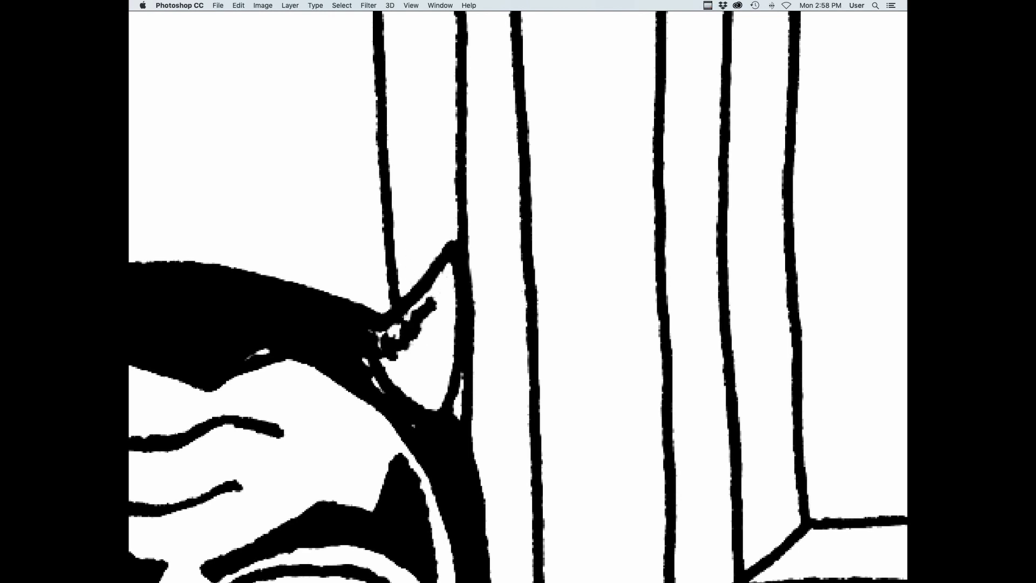
# Clean away the specks between the devil and clown masks, including the one beside the clown's pointed ear
pyautogui.scroll(-3, 583, 307)
pyautogui.scroll(3, 616, 295)
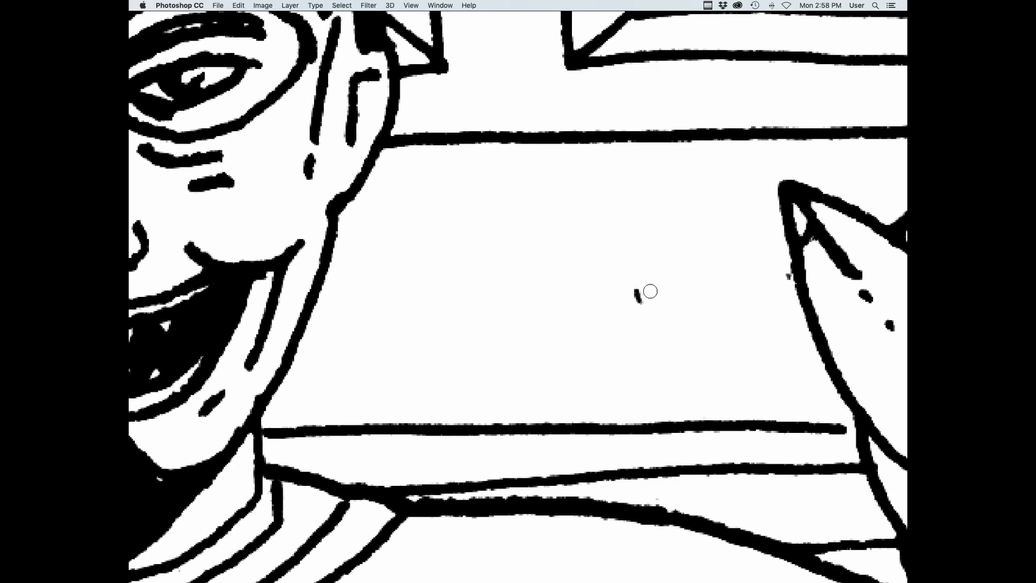
pyautogui.scroll(-3, 650, 291)
pyautogui.scroll(3, 557, 323)
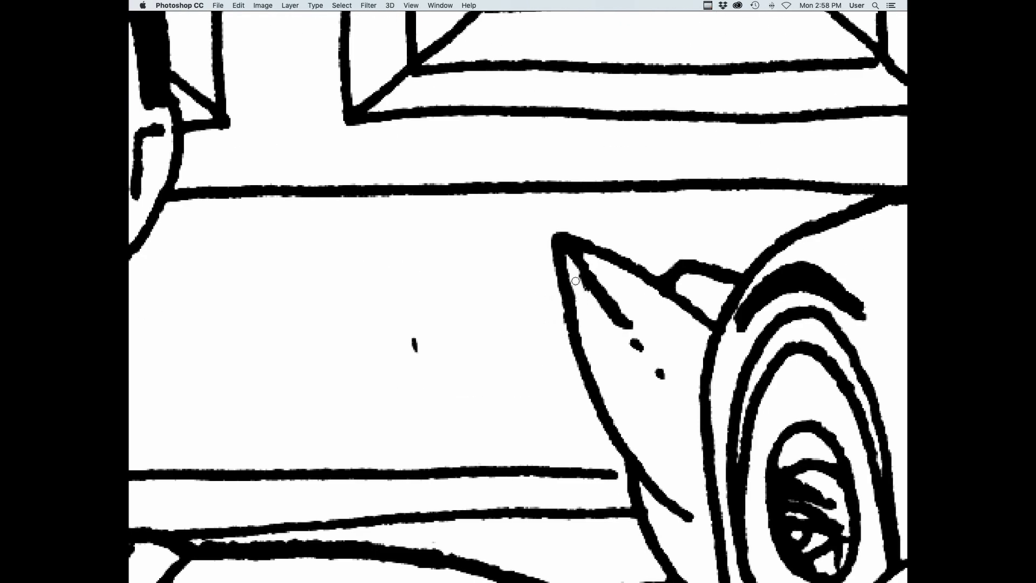
pyautogui.scroll(-3, 581, 309)
pyautogui.scroll(3, 694, 299)
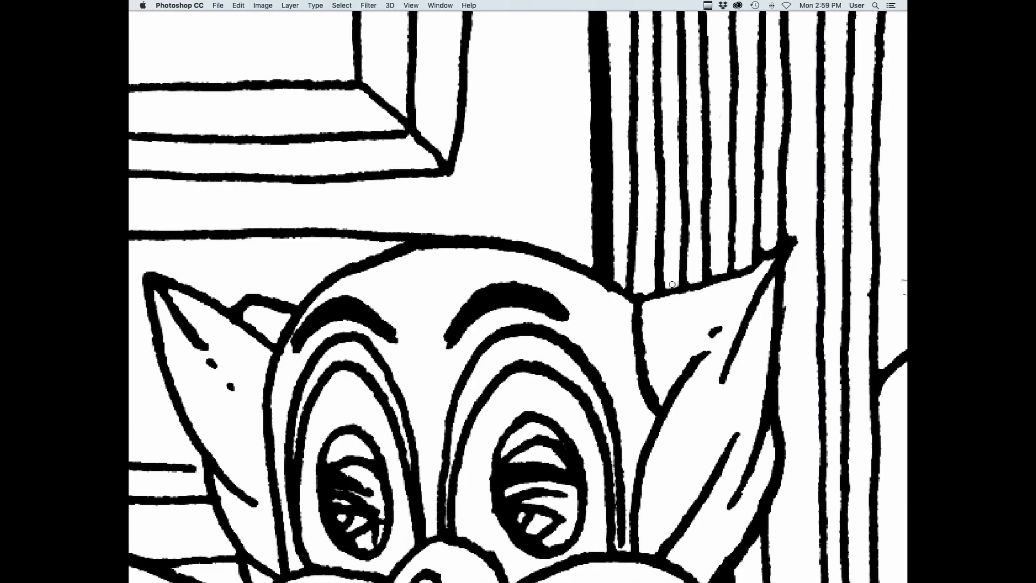
# Clean away the specks near the bushes beside the clown and down the drawing's right border
pyautogui.hscroll(5, 671, 284)
pyautogui.hscroll(5, 632, 290)
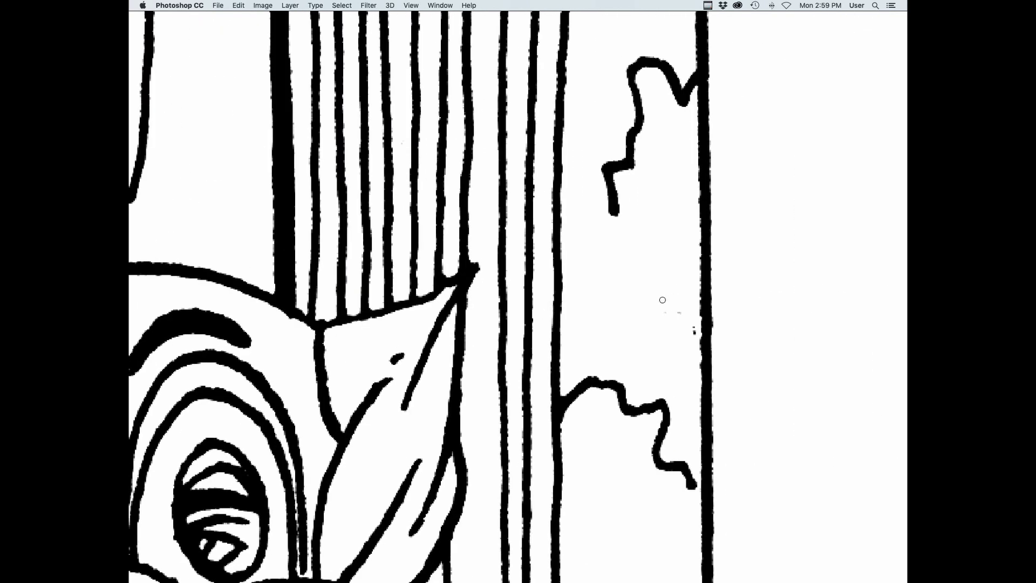
pyautogui.scroll(-15, 706, 464)
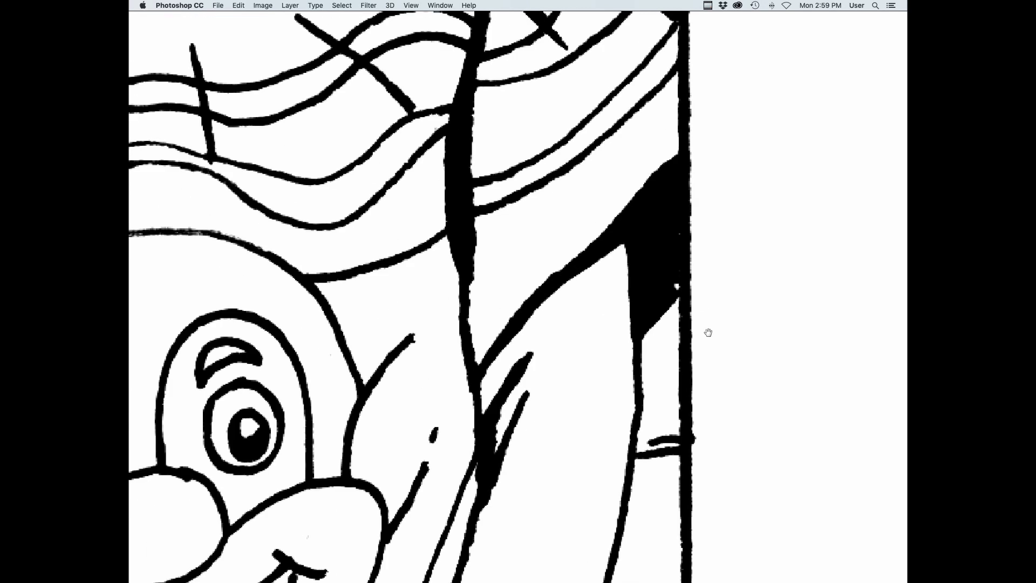
pyautogui.scroll(-15, 689, 318)
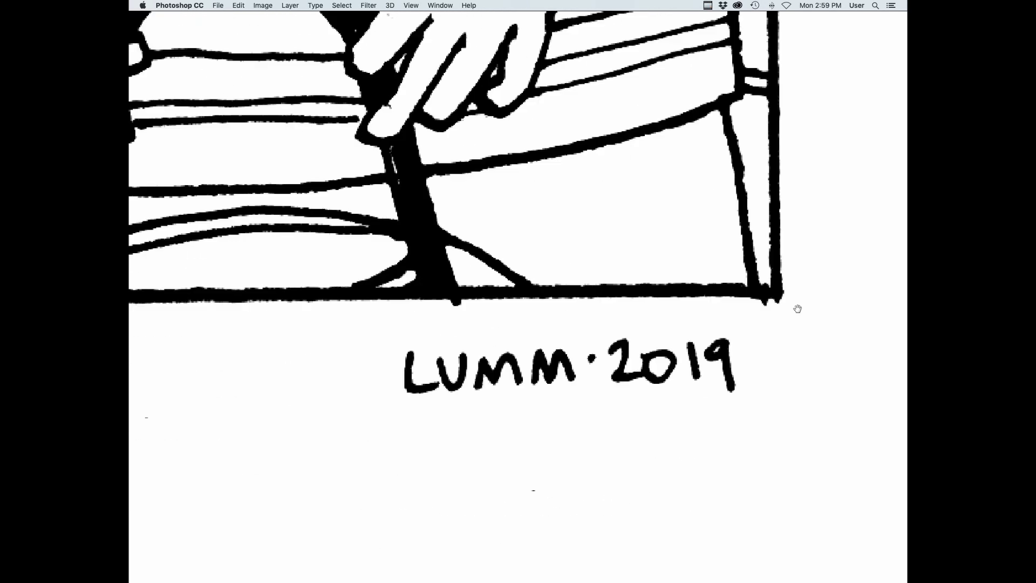
# Clean the specks around the clown's hands and bag handle and below the bottom border
pyautogui.scroll(5, 464, 285)
pyautogui.hscroll(-5, 614, 321)
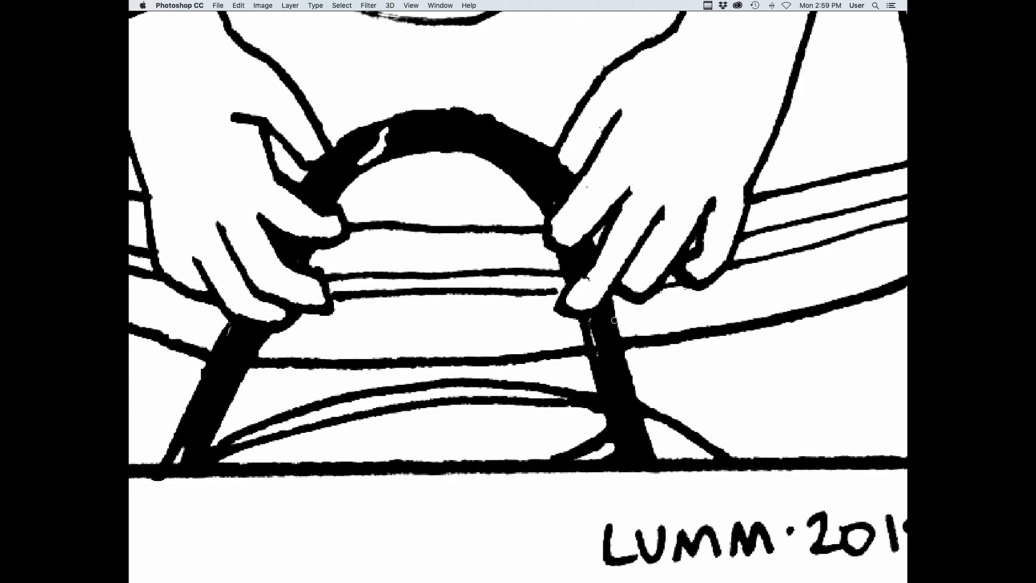
pyautogui.hscroll(-5, 588, 280)
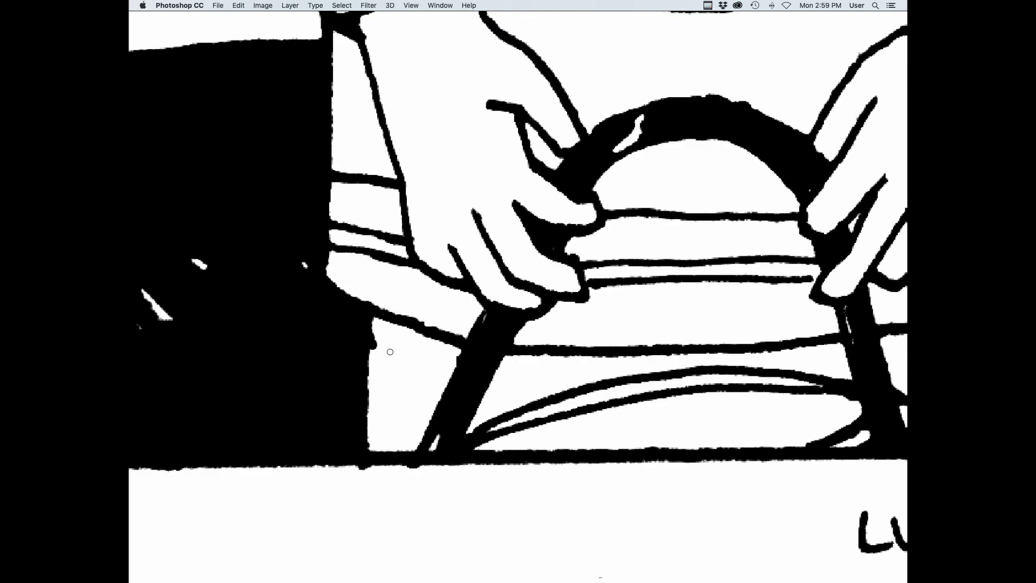
pyautogui.moveTo(585, 528); pyautogui.dragTo(679, 347)
pyautogui.moveTo(599, 305); pyautogui.dragTo(842, 414)
pyautogui.moveTo(281, 454); pyautogui.dragTo(779, 412)
# Clean the smudges around the devil's pumpkin pail and its handle, continuing along the bottom border
pyautogui.hscroll(-5, 780, 412)
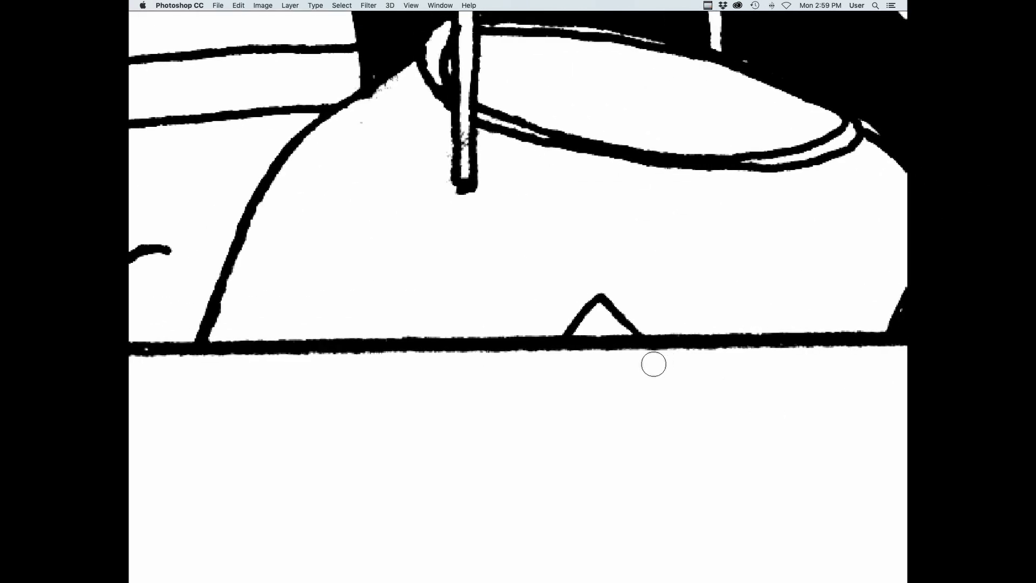
pyautogui.scroll(1, 683, 331)
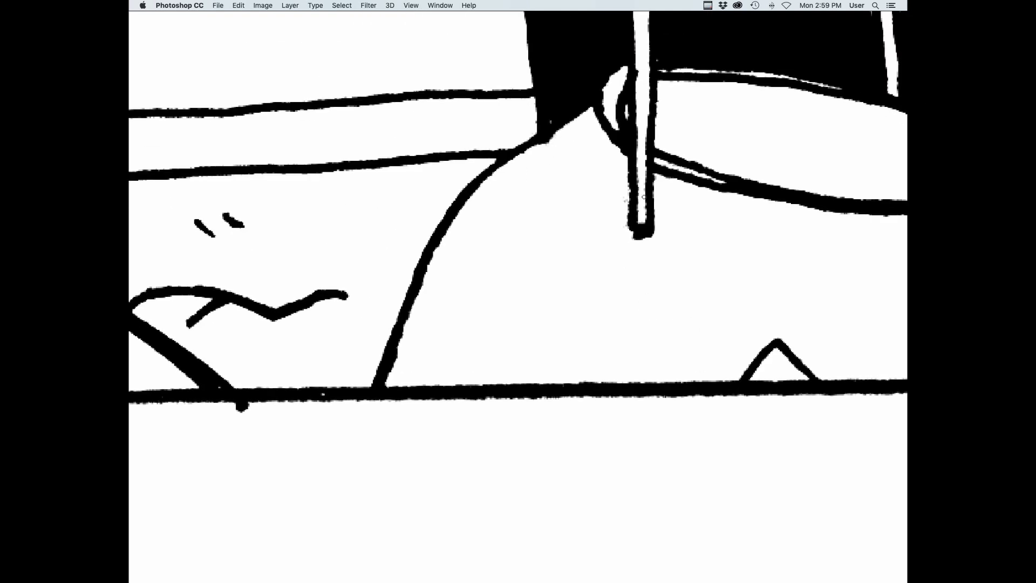
pyautogui.hscroll(-10, 522, 291)
pyautogui.scroll(-1, 522, 292)
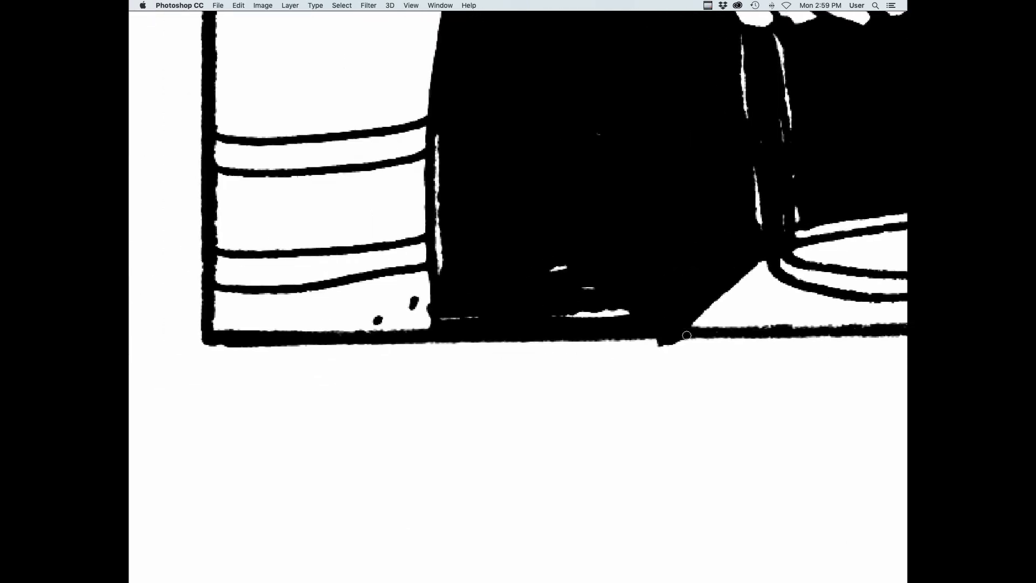
# Clean away stray marks along the left border, from the planter up to the bushes beside the panda
pyautogui.scroll(8, 652, 359)
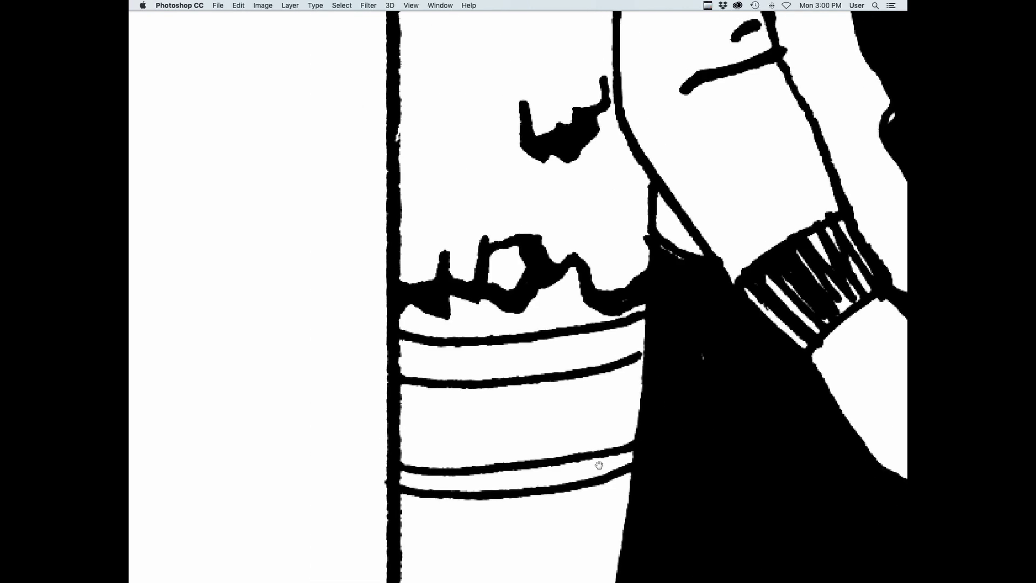
pyautogui.hscroll(5, 591, 209)
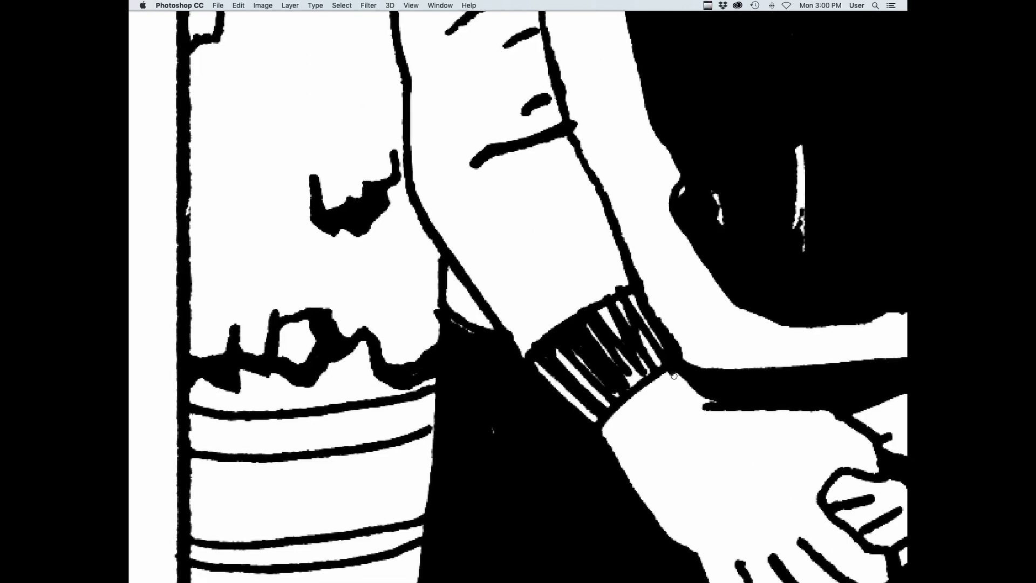
pyautogui.scroll(6, 749, 322)
pyautogui.hscroll(-10, 483, 289)
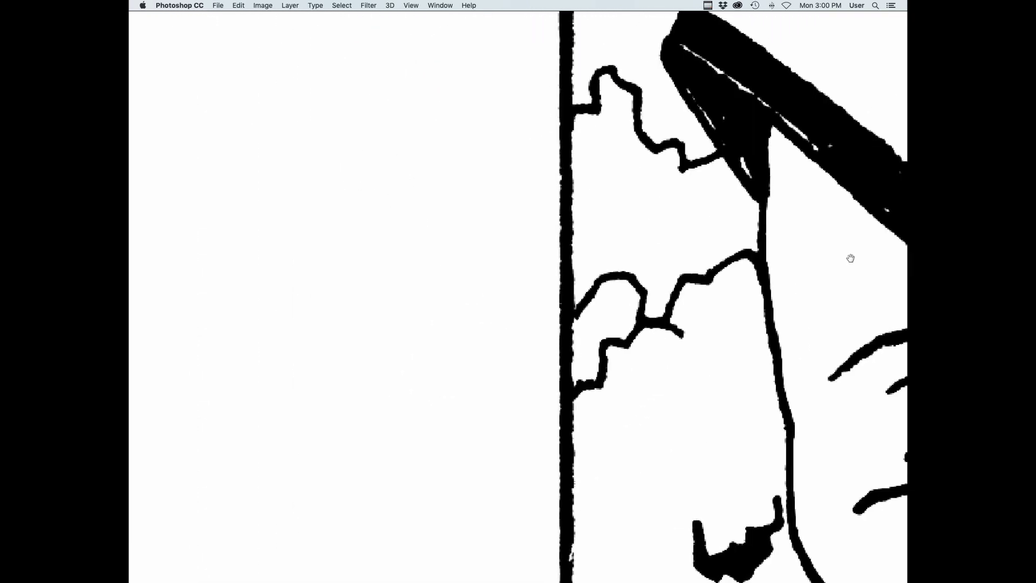
pyautogui.moveTo(778, 276); pyautogui.dragTo(673, 202)
pyautogui.moveTo(635, 425); pyautogui.dragTo(648, 367)
pyautogui.moveTo(714, 218); pyautogui.dragTo(652, 529)
pyautogui.moveTo(539, 162); pyautogui.dragTo(642, 354)
pyautogui.moveTo(501, 294); pyautogui.dragTo(511, 311)
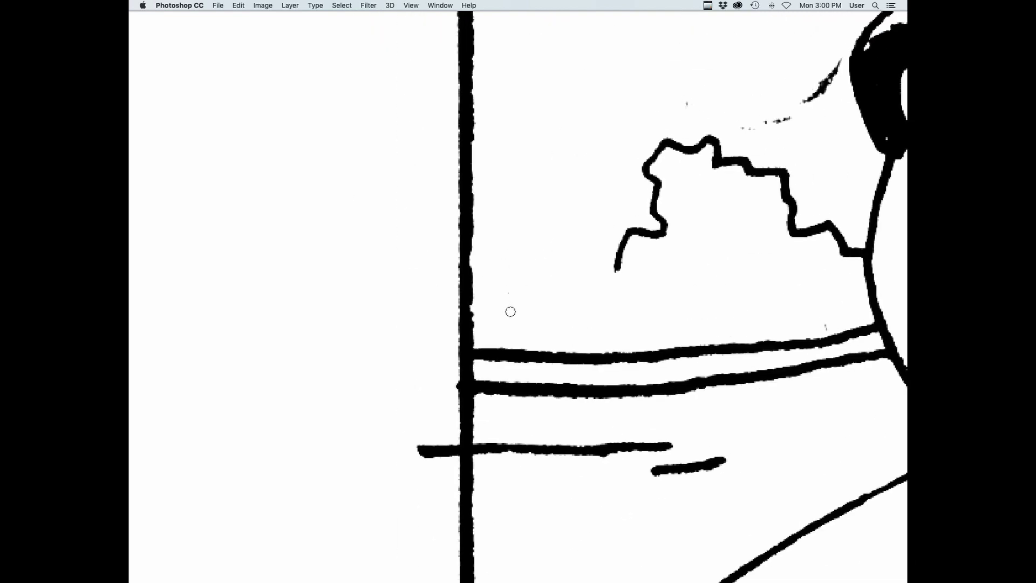
# Erase the line overshooting the left border and the smudge between the bush and the panda's ear
pyautogui.moveTo(422, 451); pyautogui.dragTo(452, 445)
pyautogui.scroll(5, 546, 430)
pyautogui.hscroll(5, 546, 430)
pyautogui.moveTo(616, 284); pyautogui.dragTo(558, 323)
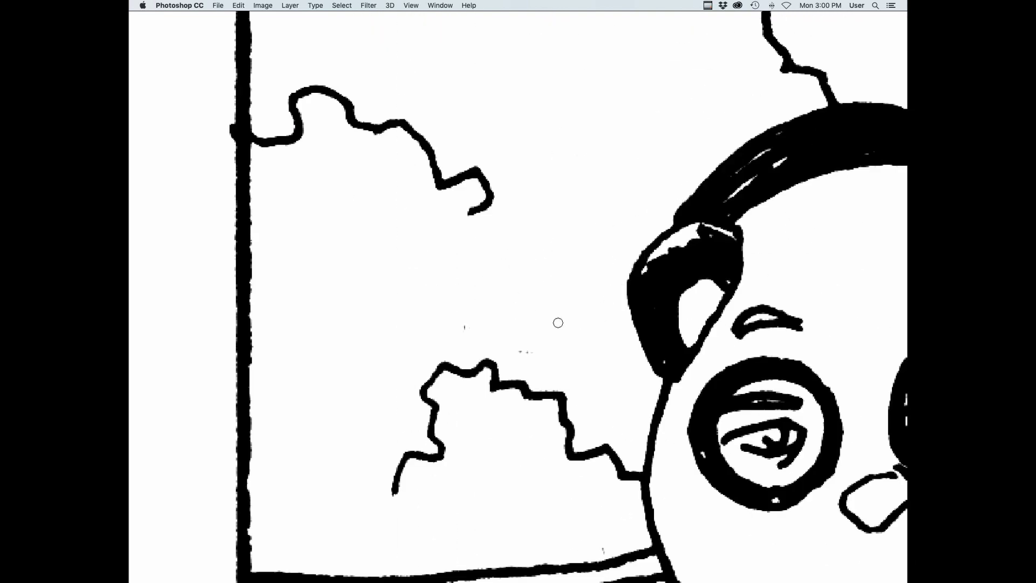
# Clean away the specks around the doorstep, the devil's shoulder and the horn against the door frame
pyautogui.scroll(-6, 607, 547)
pyautogui.hscroll(15, 607, 548)
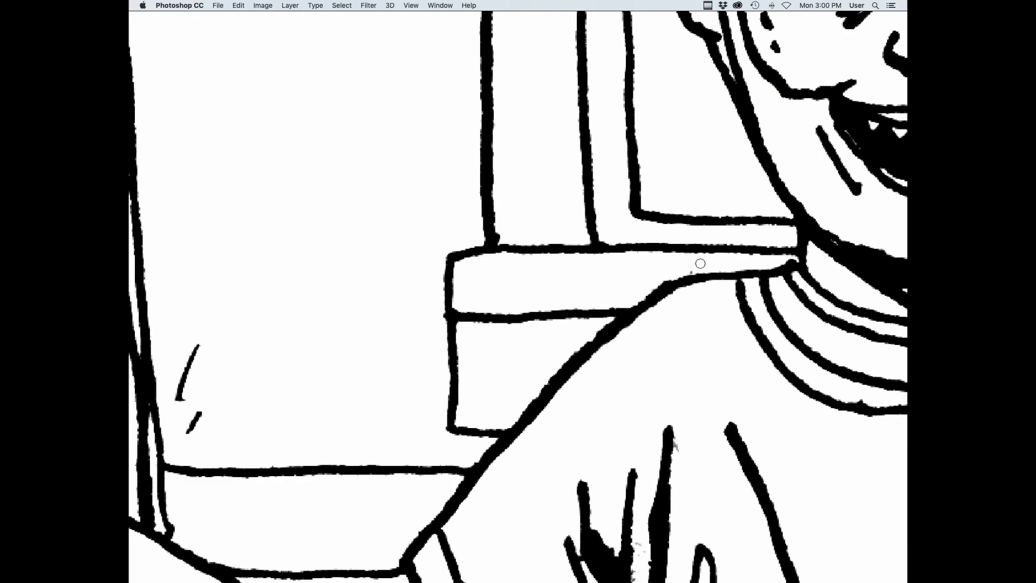
pyautogui.scroll(10, 699, 264)
pyautogui.hscroll(5, 700, 263)
pyautogui.hscroll(-3, 530, 326)
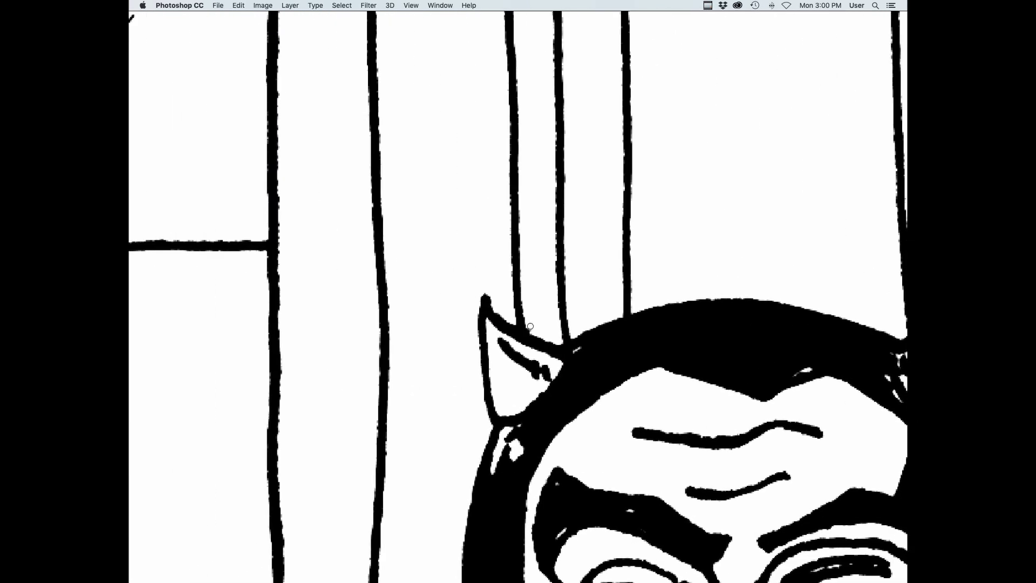
pyautogui.moveTo(526, 277); pyautogui.dragTo(486, 426)
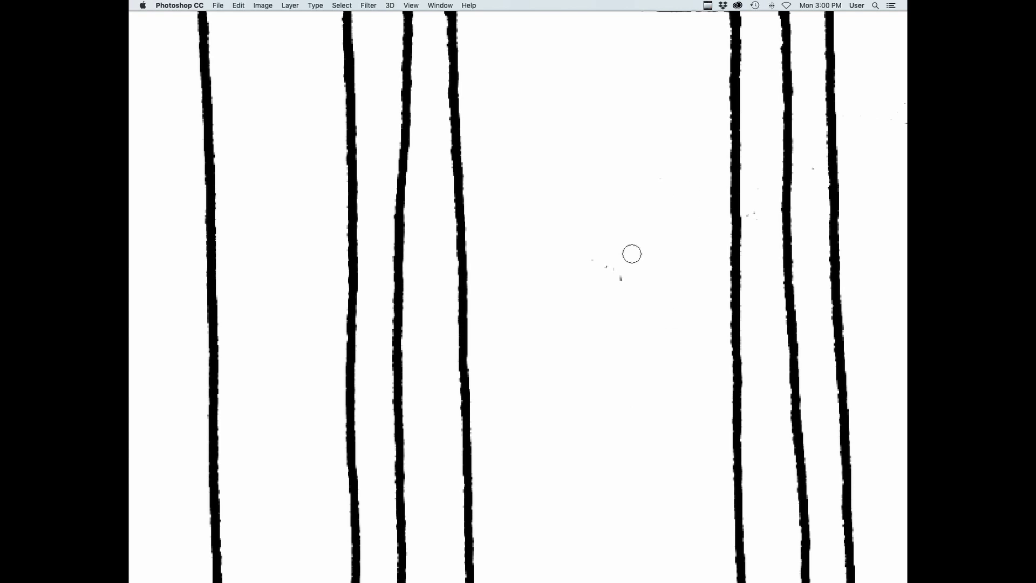
# Clean the specks out of the door's left panel and continue up to the drawing's top border
pyautogui.scroll(5, 620, 278)
pyautogui.scroll(5, 701, 292)
pyautogui.hscroll(-5, 654, 317)
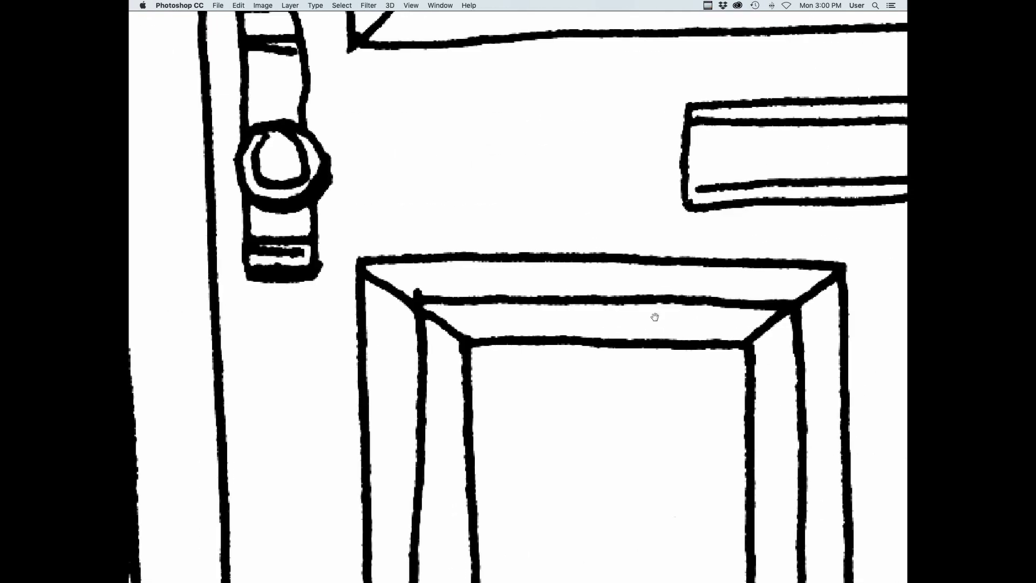
pyautogui.scroll(15, 414, 291)
pyautogui.hscroll(5, 414, 291)
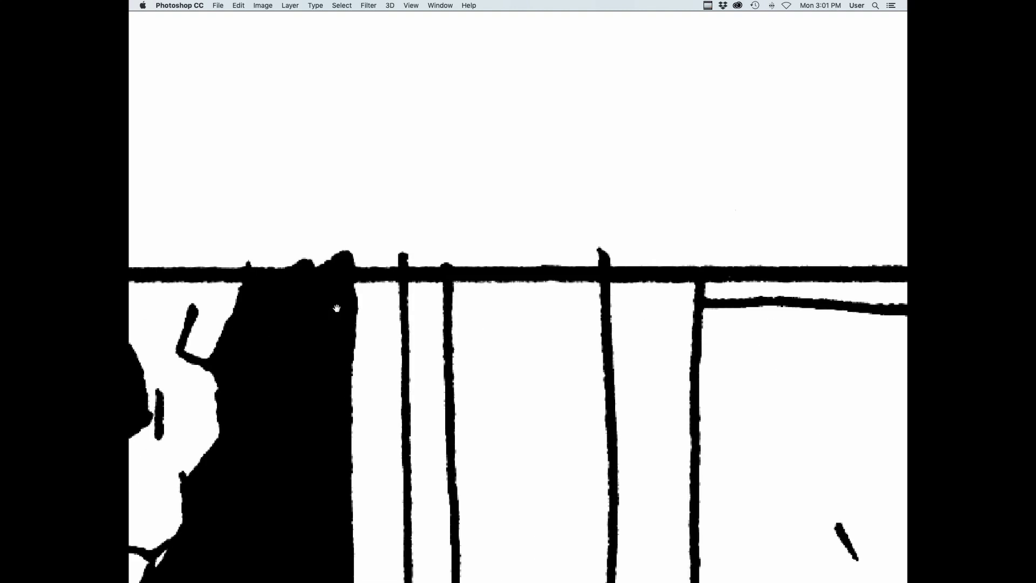
# Clean the area around the top border and the drawing's upper-right corner
pyautogui.moveTo(336, 308); pyautogui.dragTo(135, 254)
pyautogui.moveTo(839, 259)
pyautogui.mouseDown()
pyautogui.moveTo(629, 331)
pyautogui.moveTo(630, 346)
pyautogui.mouseUp()
pyautogui.moveTo(684, 449); pyautogui.dragTo(675, 231)
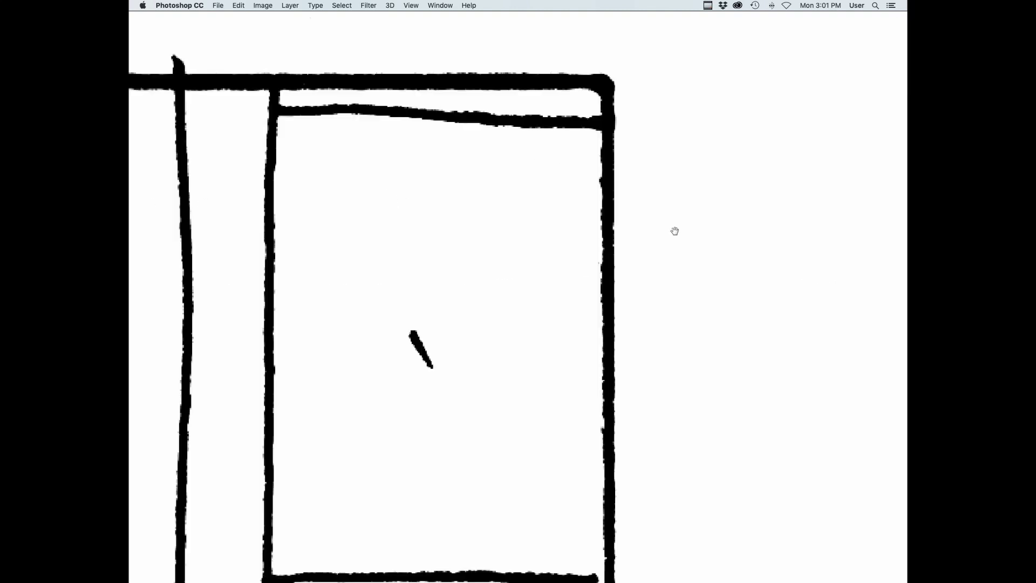
pyautogui.moveTo(642, 540)
pyautogui.mouseDown()
pyautogui.moveTo(659, 282)
pyautogui.moveTo(651, 388)
pyautogui.mouseUp()
pyautogui.moveTo(634, 186); pyautogui.dragTo(634, 175)
# Clean the outer side of the right border from the upper corner down past the clown's sleeve
pyautogui.scroll(5, 555, 232)
pyautogui.hscroll(-3, 555, 232)
pyautogui.scroll(-20, 478, 287)
pyautogui.hscroll(2, 478, 286)
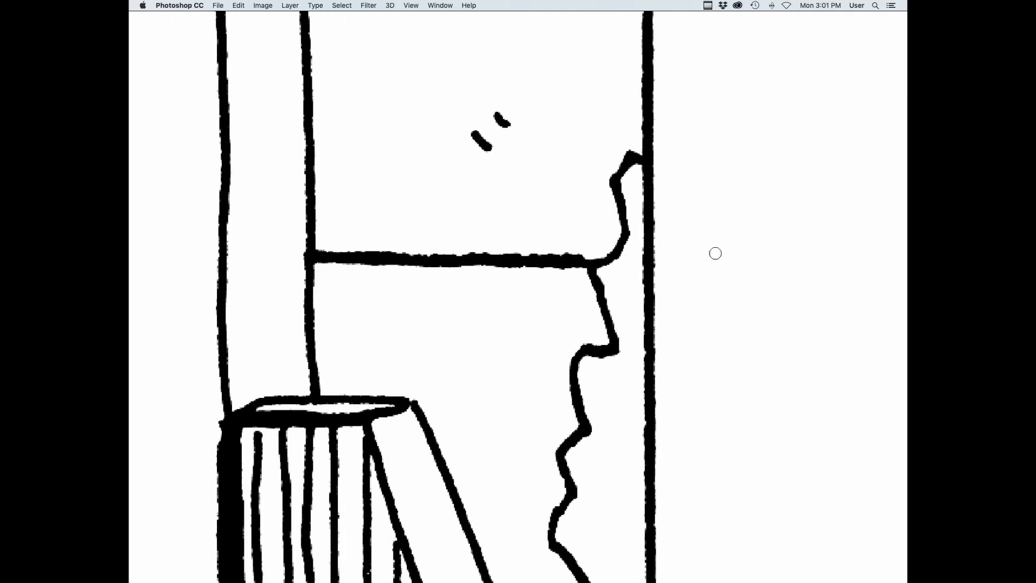
pyautogui.hscroll(-2, 715, 252)
pyautogui.scroll(-20, 712, 403)
pyautogui.hscroll(10, 714, 388)
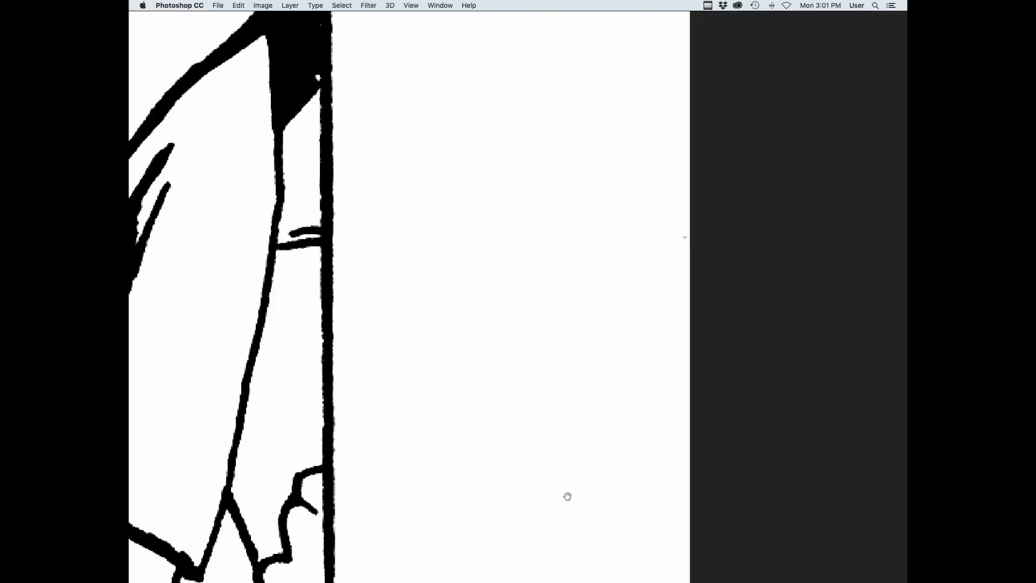
# Inspect the outer side of the right border up to the corner and the blank margin above the drawing
pyautogui.moveTo(673, 140); pyautogui.dragTo(599, 426)
pyautogui.moveTo(511, 129); pyautogui.dragTo(650, 463)
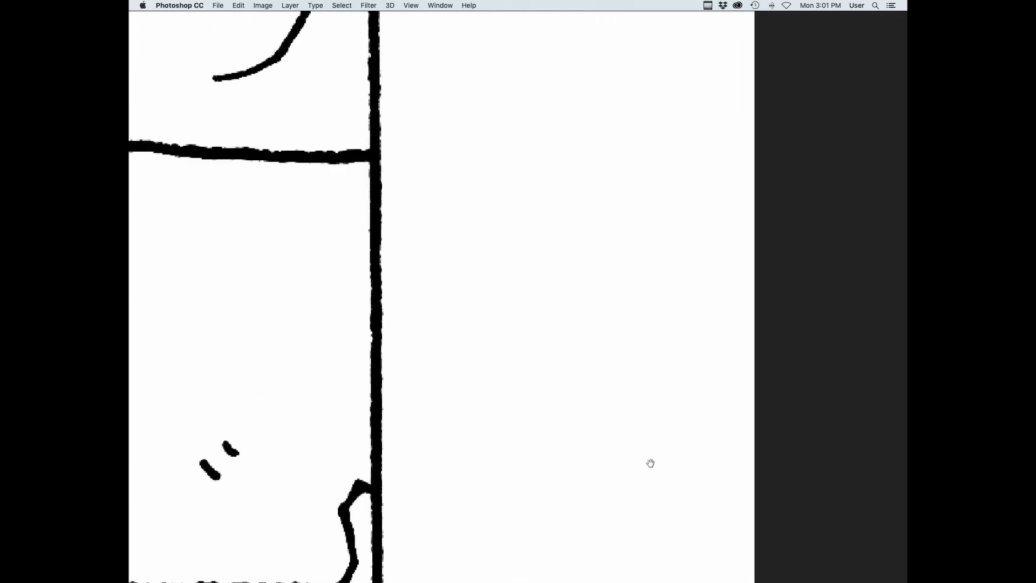
pyautogui.moveTo(700, 108); pyautogui.dragTo(721, 384)
pyautogui.moveTo(764, 133)
pyautogui.mouseDown()
pyautogui.moveTo(760, 93)
pyautogui.moveTo(670, 164)
pyautogui.mouseUp()
pyautogui.moveTo(427, 283)
pyautogui.mouseDown()
pyautogui.moveTo(649, 435)
pyautogui.moveTo(642, 507)
pyautogui.mouseUp()
pyautogui.keyDown('alt'); pyautogui.click(671, 409); pyautogui.keyUp('alt')
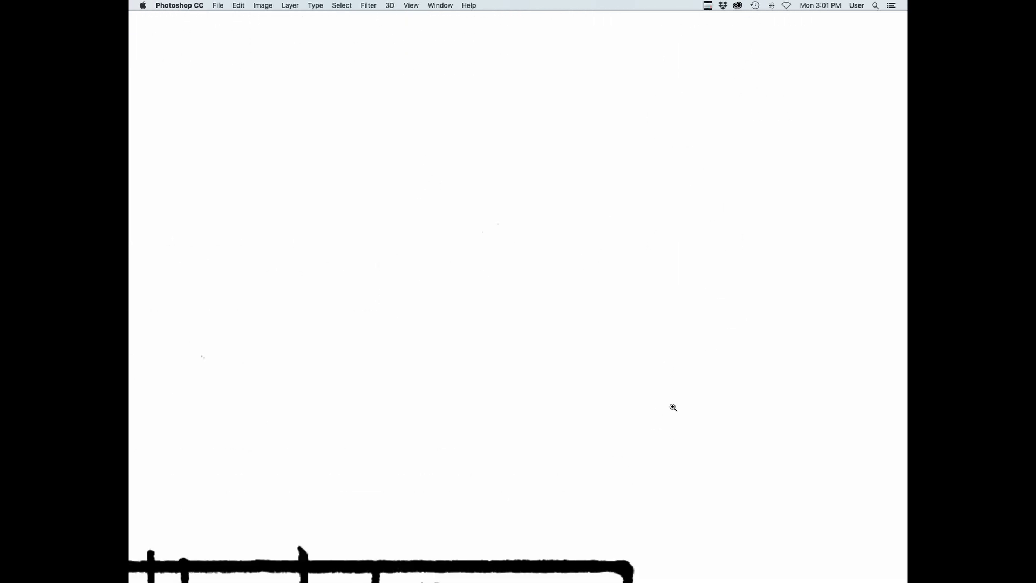
pyautogui.keyDown('alt'); pyautogui.click(698, 380); pyautogui.keyUp('alt')
pyautogui.moveTo(550, 465); pyautogui.dragTo(724, 382)
# Rotate the canvas and, with a smaller brush, trim the ink sticking out past the top border beside the skull window
pyautogui.press('r')
pyautogui.moveTo(589, 267)
pyautogui.mouseDown()
pyautogui.moveTo(640, 423)
pyautogui.moveTo(604, 448)
pyautogui.mouseUp()
pyautogui.scroll(5, 629, 312)
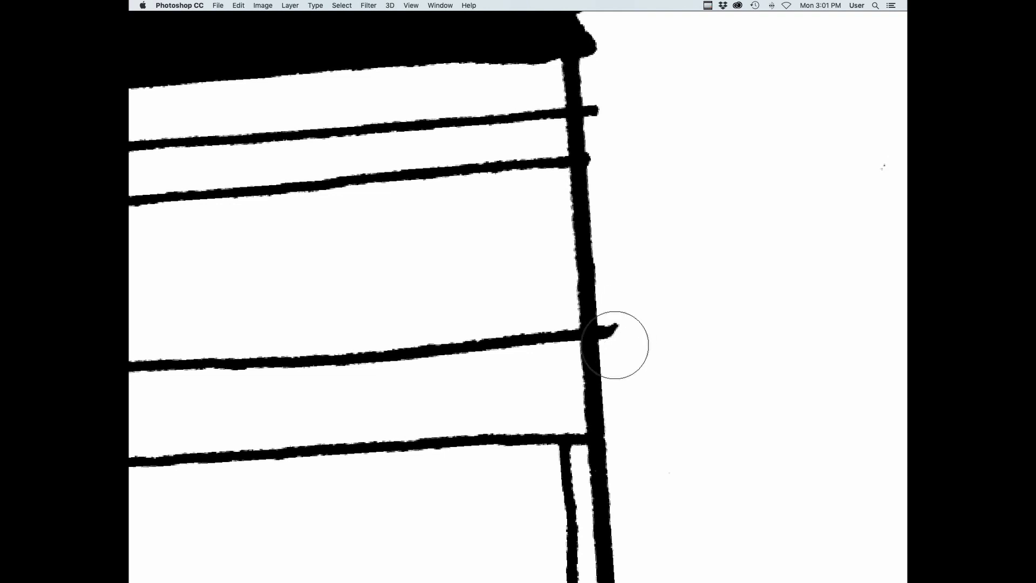
pyautogui.press('[')
pyautogui.press('[')
pyautogui.press('[')
pyautogui.press('[')
pyautogui.press('[')
pyautogui.press('[')
pyautogui.scroll(8, 592, 106)
pyautogui.hscroll(3, 591, 107)
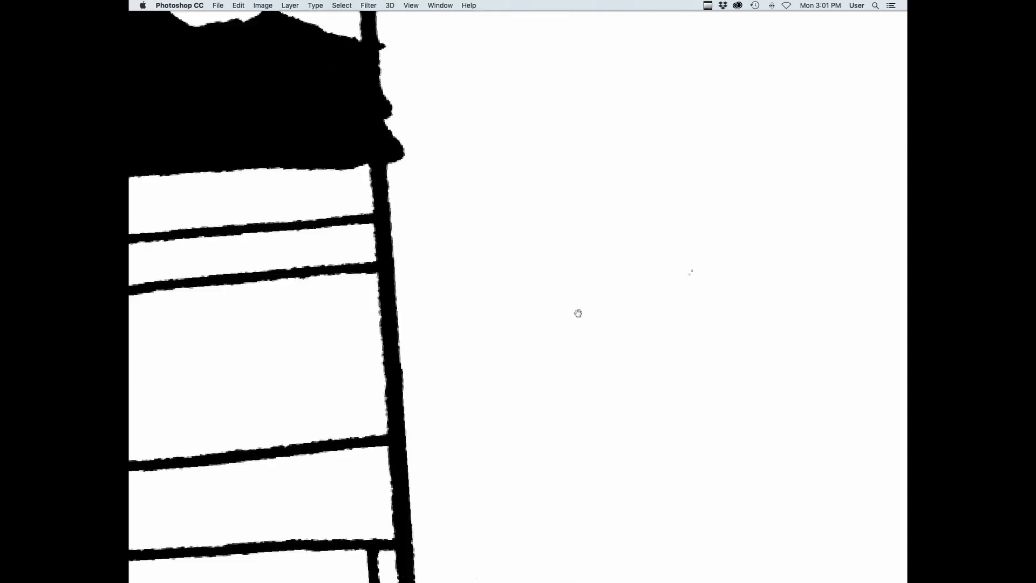
pyautogui.hscroll(-4, 530, 132)
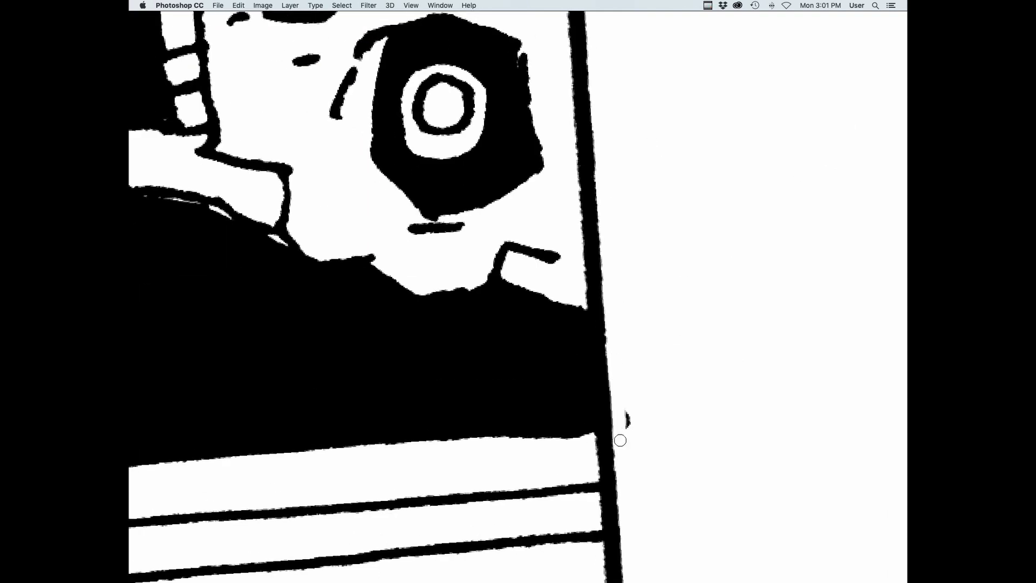
# Clean the rest of the top border toward the shuttered window, including the rough spot where the vertical wall line meets it
pyautogui.scroll(15, 620, 435)
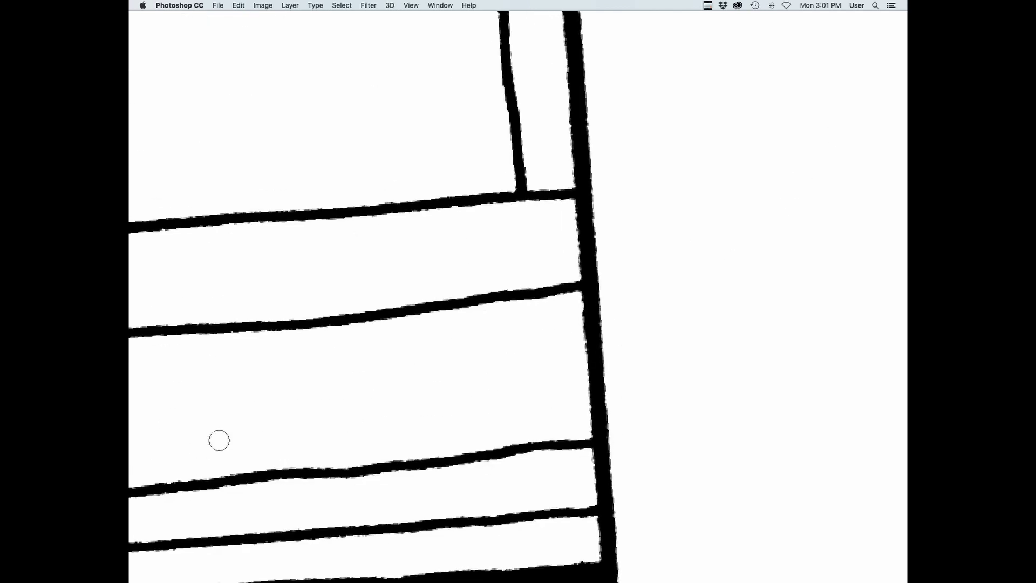
pyautogui.scroll(12, 219, 440)
pyautogui.moveTo(608, 431); pyautogui.dragTo(609, 288)
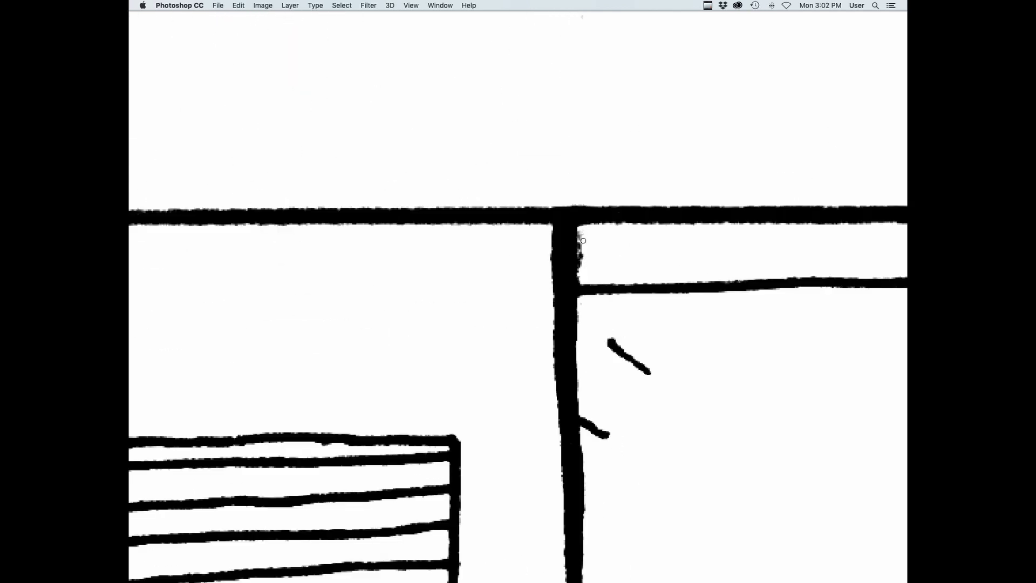
pyautogui.hscroll(-12, 597, 378)
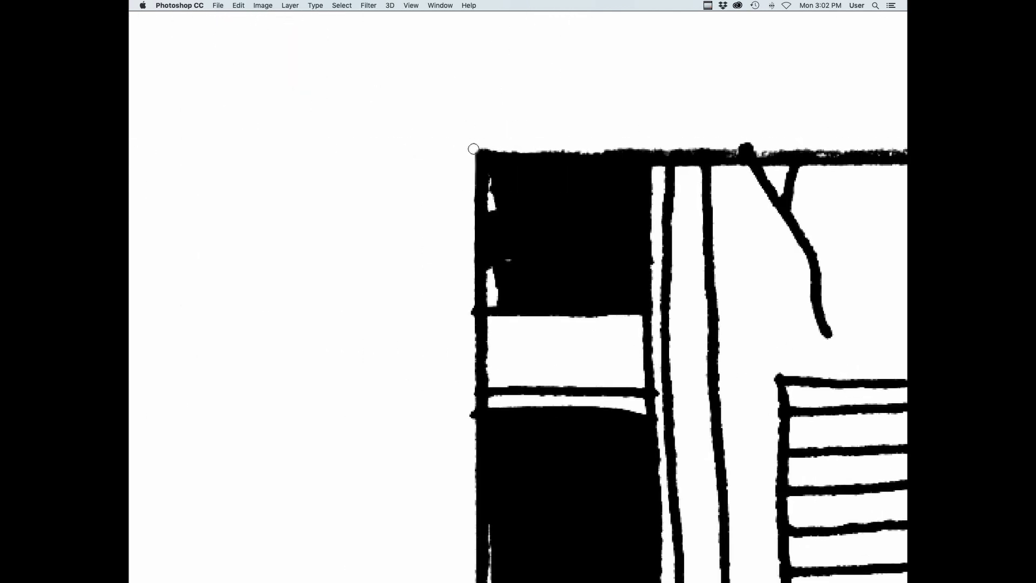
# Rotate the canvas and clean the outer edge of the top border near the upper-left corner with a much smaller eraser
pyautogui.moveTo(704, 297); pyautogui.dragTo(578, 492)
pyautogui.moveTo(699, 371)
pyautogui.mouseDown()
pyautogui.moveTo(737, 326)
pyautogui.moveTo(650, 217)
pyautogui.mouseUp()
pyautogui.press('e')
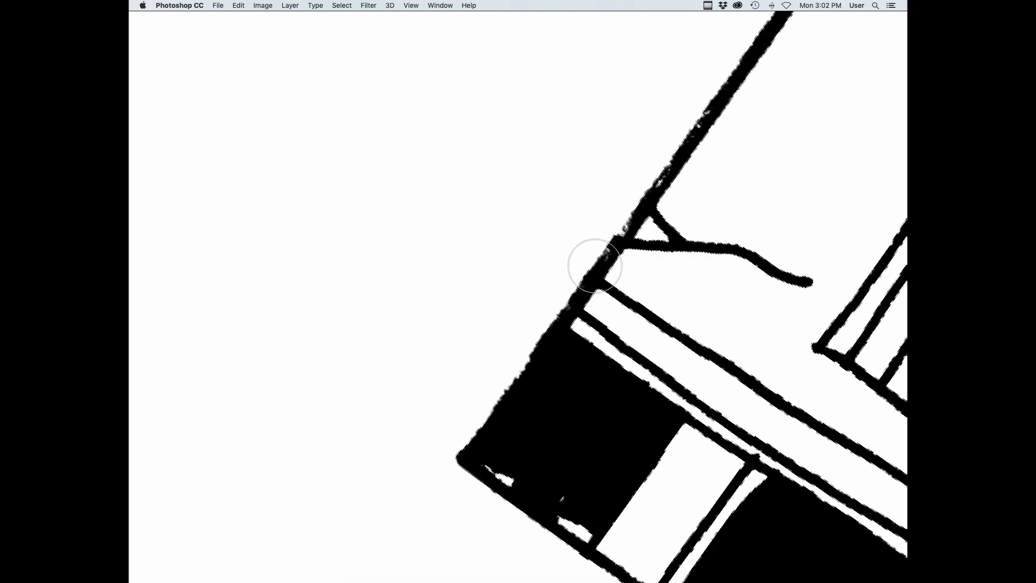
pyautogui.press('[')
pyautogui.press('[')
pyautogui.press('[')
pyautogui.press('[')
pyautogui.press('[')
pyautogui.press('[')
pyautogui.press('[')
pyautogui.press('[')
# Try to clean up the worn, speckled stretch of the top border, and undo the strokes
pyautogui.moveTo(698, 134); pyautogui.dragTo(717, 106)
pyautogui.press('super+z')
pyautogui.press('super+z')
pyautogui.press('super+z')
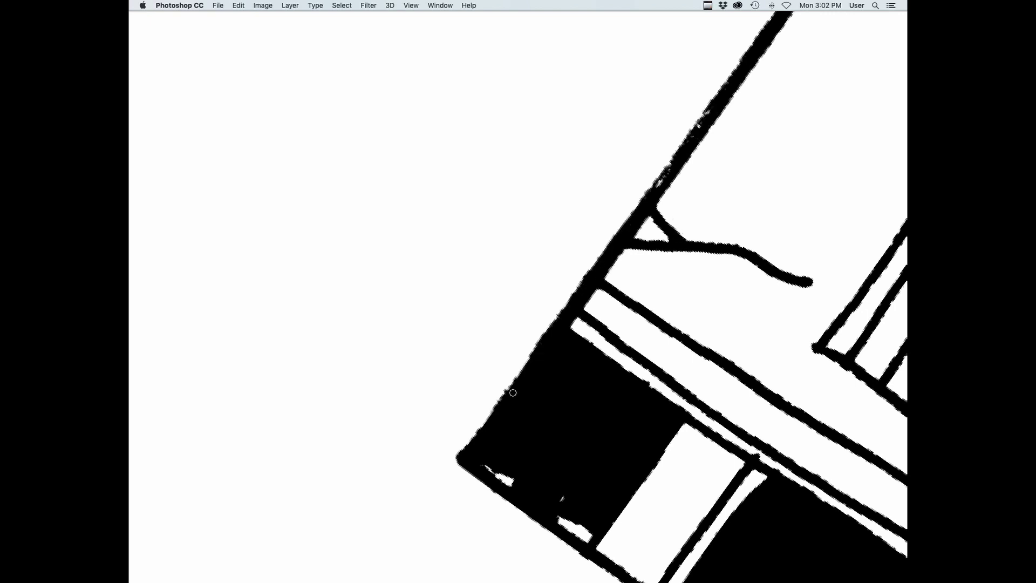
# Lasso and delete the rough ink outside the left border beside the upper part of the dark window
pyautogui.moveTo(782, 502); pyautogui.dragTo(677, 194)
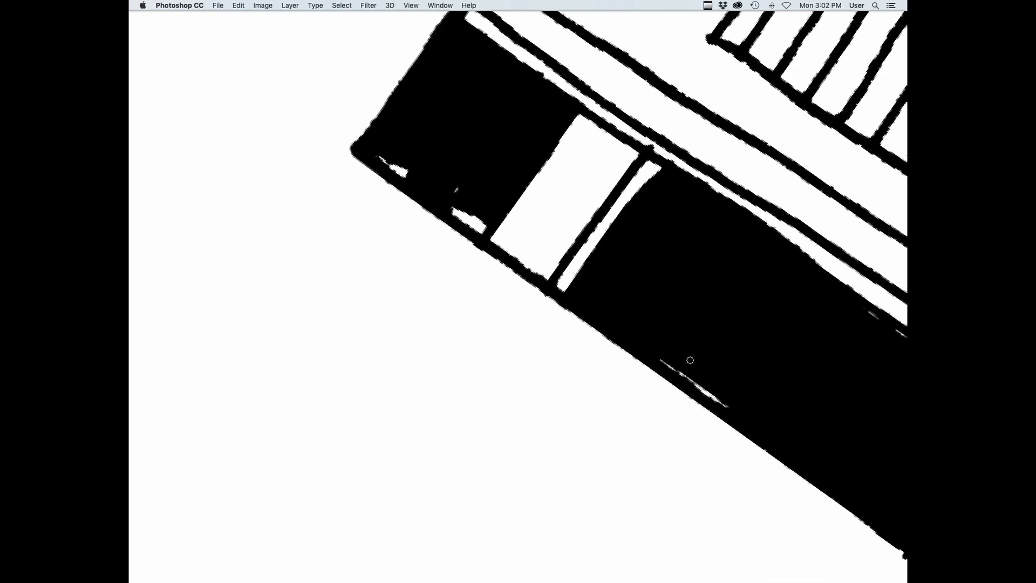
pyautogui.press('Escape')
pyautogui.moveTo(695, 440); pyautogui.dragTo(677, 467)
pyautogui.moveTo(471, 180); pyautogui.dragTo(453, 389)
pyautogui.press('l')
pyautogui.moveTo(423, 160); pyautogui.dragTo(360, 98)
pyautogui.press('Delete')
pyautogui.press('super+d')
# Lasso and delete the next strip of rough ink further down the left border
pyautogui.moveTo(578, 458)
pyautogui.mouseDown()
pyautogui.moveTo(596, 202)
pyautogui.moveTo(588, 208)
pyautogui.mouseUp()
pyautogui.moveTo(548, 106)
pyautogui.mouseDown()
pyautogui.moveTo(626, 148)
pyautogui.moveTo(725, 97)
pyautogui.mouseUp()
pyautogui.press('Delete')
pyautogui.press('super+d')
pyautogui.press('b')
# Remove the ink nub sticking out of the left border beside the dark window's white crossbar
pyautogui.scroll(4, 636, 194)
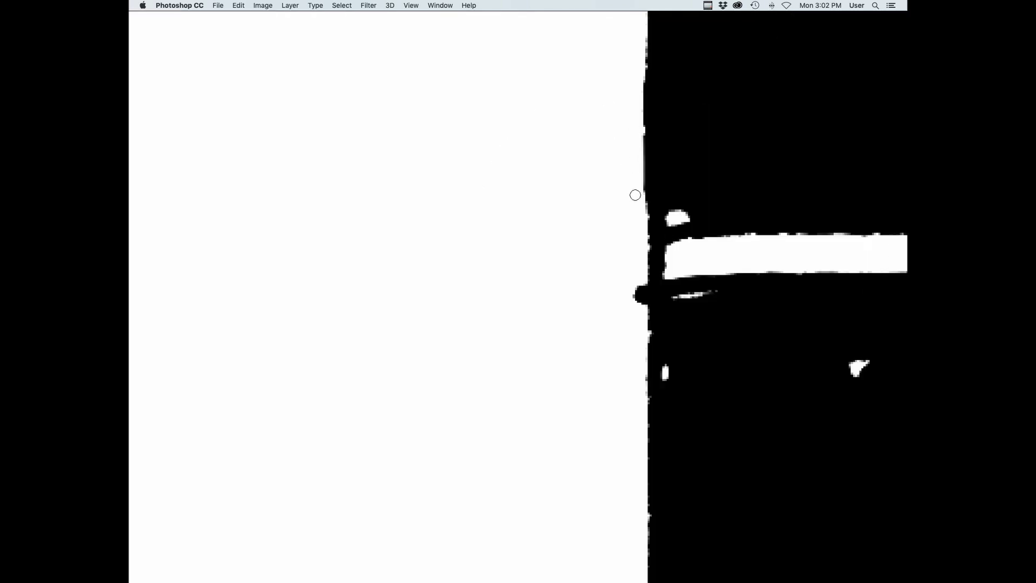
pyautogui.hscroll(4, 673, 328)
pyautogui.moveTo(723, 372); pyautogui.dragTo(688, 375)
pyautogui.moveTo(707, 285)
pyautogui.mouseDown()
pyautogui.moveTo(700, 426)
pyautogui.moveTo(661, 518)
pyautogui.mouseUp()
pyautogui.moveTo(642, 319); pyautogui.dragTo(685, 313)
pyautogui.moveTo(656, 547); pyautogui.dragTo(628, 41)
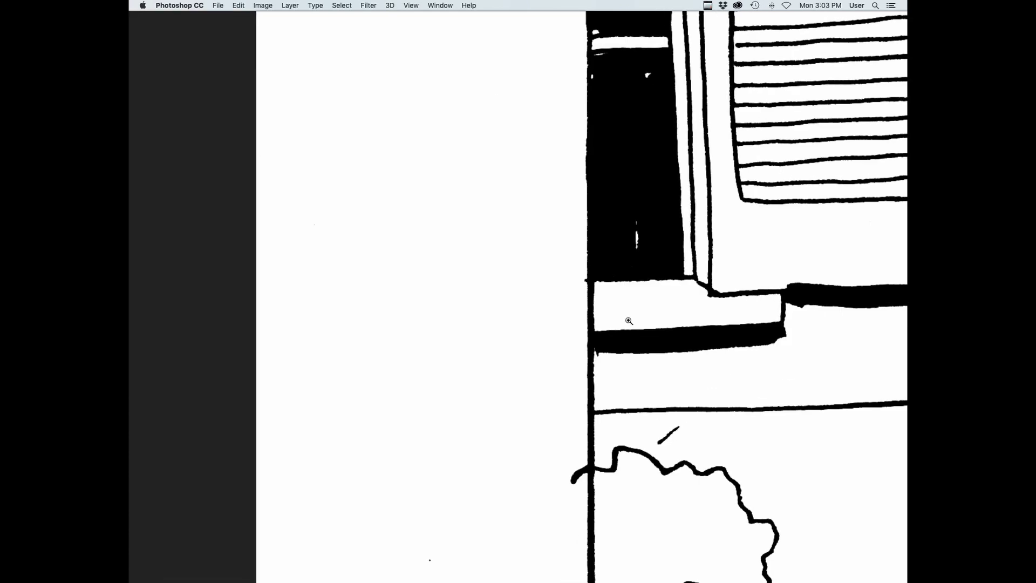
# Trim the window sill line where it sticks out past the left border
pyautogui.moveTo(591, 292); pyautogui.dragTo(642, 292)
pyautogui.moveTo(582, 235); pyautogui.dragTo(590, 257)
pyautogui.moveTo(659, 494)
pyautogui.mouseDown()
pyautogui.moveTo(670, 342)
pyautogui.moveTo(639, 347)
pyautogui.mouseUp()
pyautogui.moveTo(681, 393); pyautogui.dragTo(664, 225)
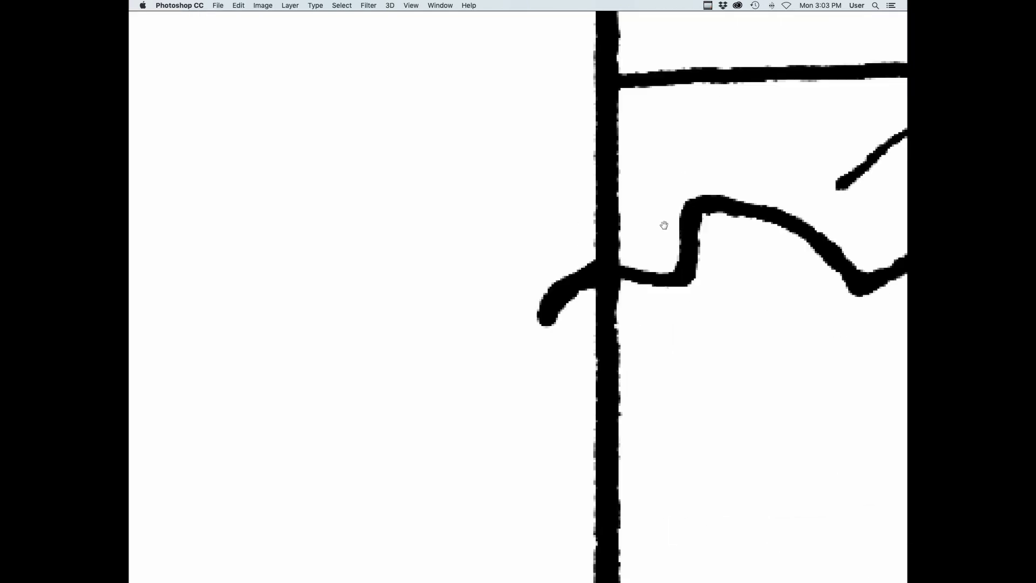
# Trim the bush outlines where they stick out past the left border
pyautogui.moveTo(548, 244); pyautogui.dragTo(596, 192)
pyautogui.moveTo(682, 372); pyautogui.dragTo(632, 375)
pyautogui.moveTo(666, 540)
pyautogui.mouseDown()
pyautogui.moveTo(681, 439)
pyautogui.moveTo(660, 218)
pyautogui.mouseUp()
pyautogui.press('super+z')
pyautogui.moveTo(668, 312); pyautogui.dragTo(682, 314)
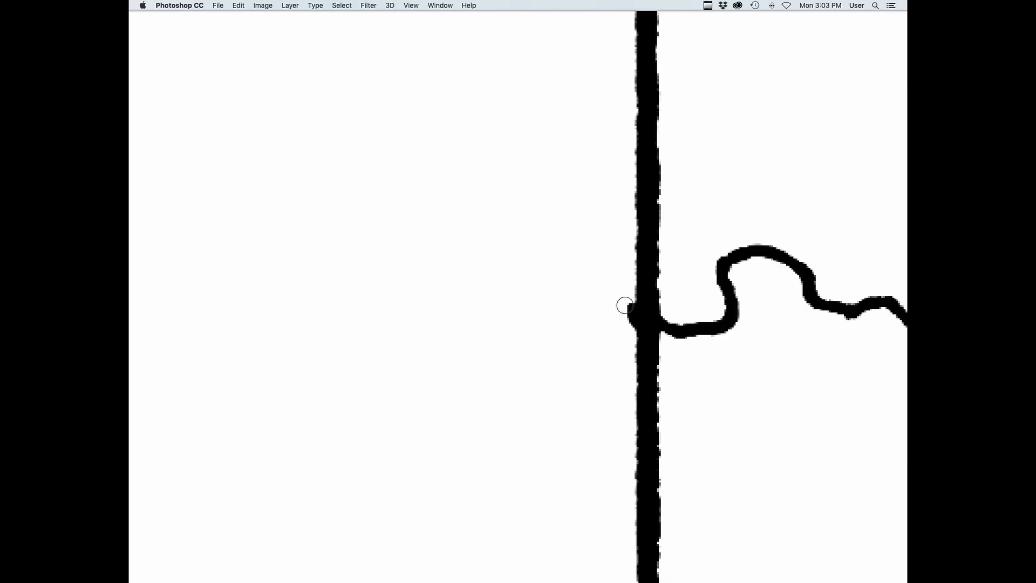
pyautogui.scroll(-3, 720, 266)
pyautogui.scroll(3, 674, 150)
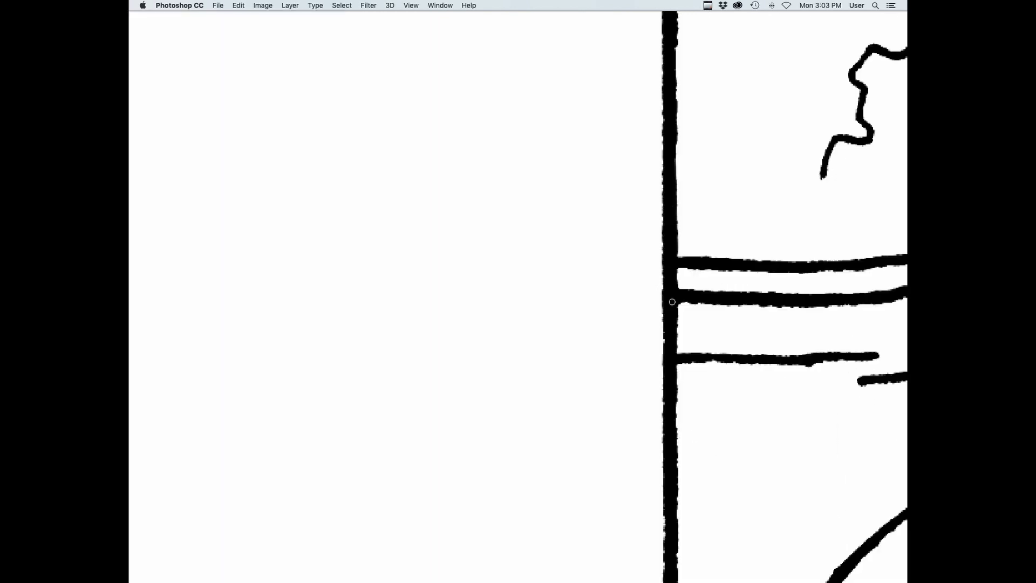
# Clean the left border from the ground lines below the bushes down past the flower pot
pyautogui.moveTo(696, 547); pyautogui.dragTo(708, 328)
pyautogui.moveTo(682, 442); pyautogui.dragTo(672, 232)
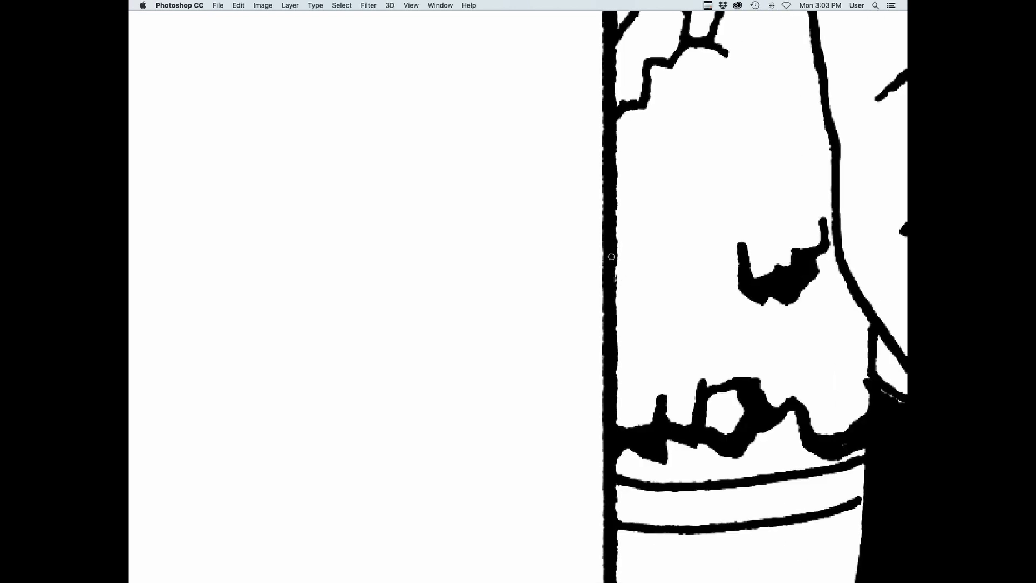
pyautogui.moveTo(669, 488); pyautogui.dragTo(674, 229)
pyautogui.moveTo(729, 410); pyautogui.dragTo(673, 518)
pyautogui.moveTo(743, 436); pyautogui.dragTo(662, 193)
# Clean the stray specks off the chest of the devil's shirt
pyautogui.scroll(-5, 689, 377)
pyautogui.scroll(6, 528, 390)
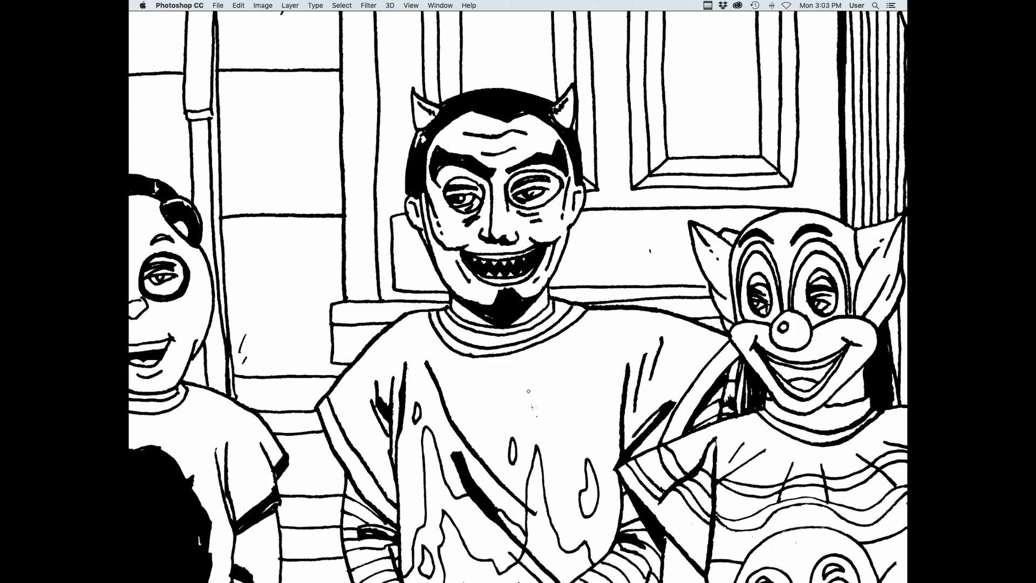
pyautogui.scroll(-5, 620, 465)
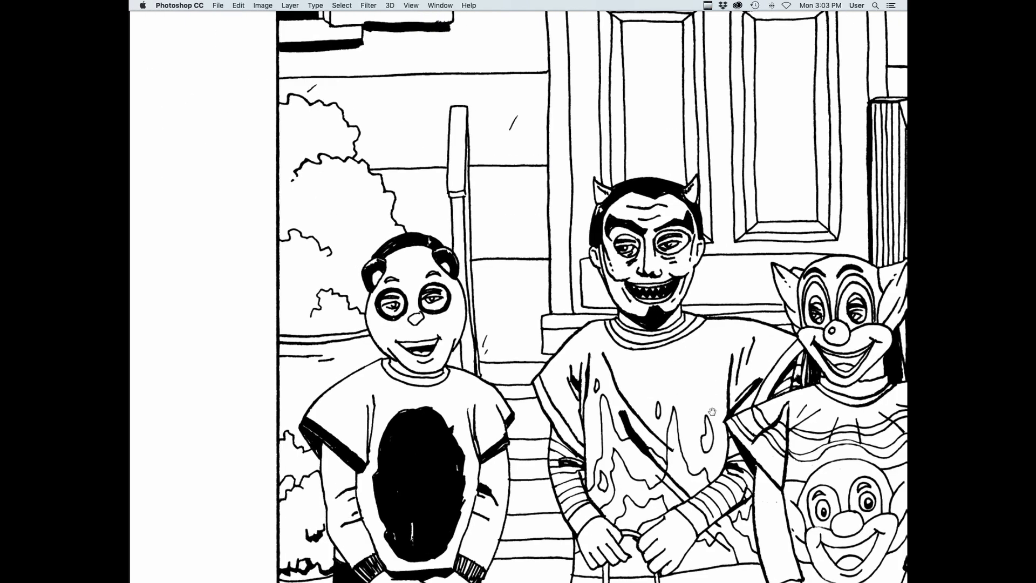
# Erase the speck on the wall siding between the shuttered window and the door
pyautogui.scroll(8, 573, 302)
pyautogui.scroll(2, 574, 303)
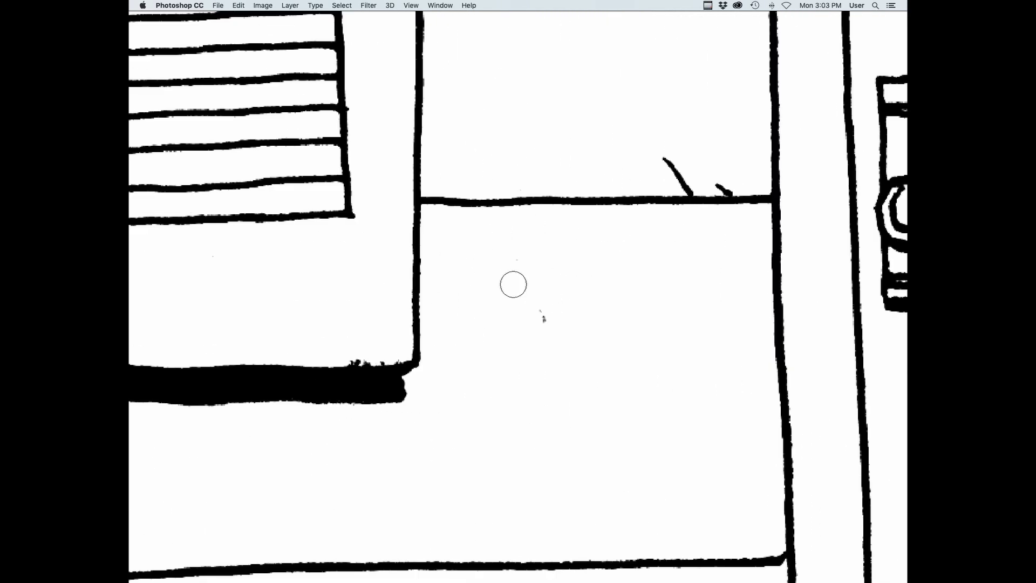
pyautogui.click(543, 318)
# Rotate the canvas and smooth away the rough bumps on the edge of the black shadow under the shuttered window
pyautogui.moveTo(525, 383); pyautogui.dragTo(724, 322)
pyautogui.moveTo(714, 265); pyautogui.dragTo(548, 447)
pyautogui.moveTo(533, 345); pyautogui.dragTo(549, 346)
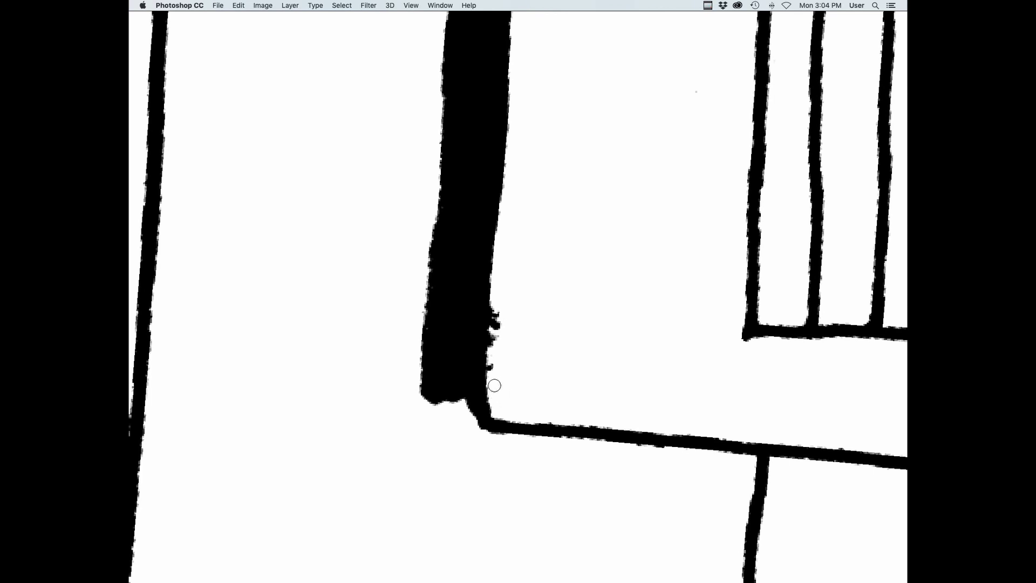
pyautogui.moveTo(566, 151); pyautogui.dragTo(576, 338)
pyautogui.moveTo(591, 186); pyautogui.dragTo(562, 471)
pyautogui.moveTo(599, 421); pyautogui.dragTo(643, 221)
pyautogui.moveTo(667, 374); pyautogui.dragTo(594, 389)
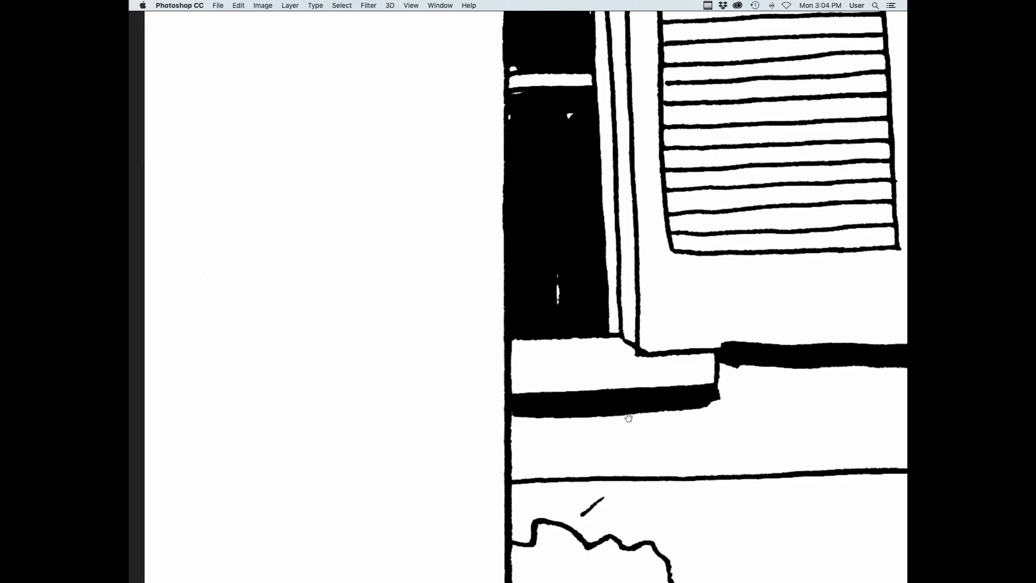
# Examine the wall, skull window, door and the devil's and clown's costumes for remaining specks and broken lines
pyautogui.moveTo(711, 259); pyautogui.dragTo(610, 439)
pyautogui.hscroll(15, 611, 439)
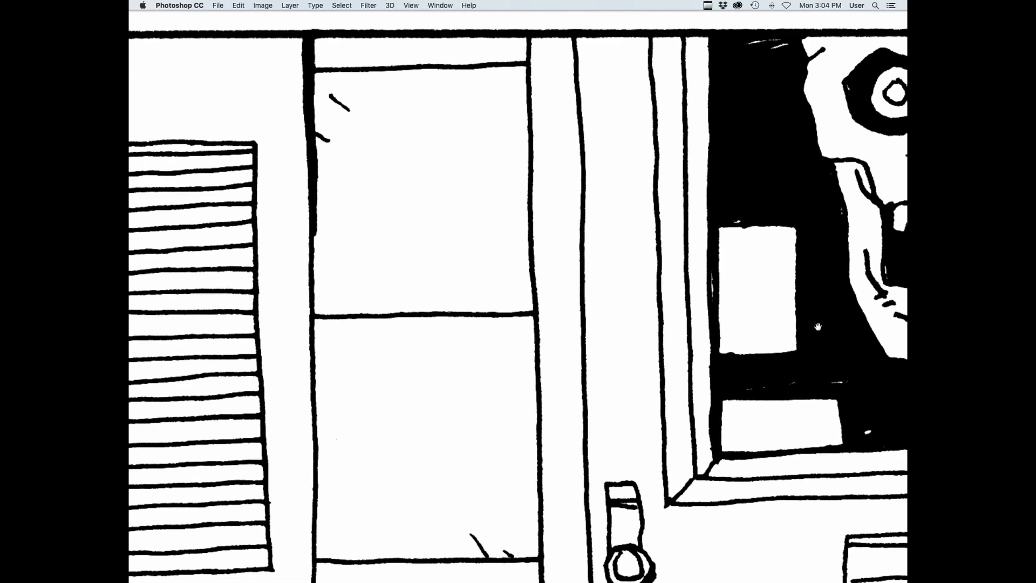
pyautogui.hscroll(15, 787, 332)
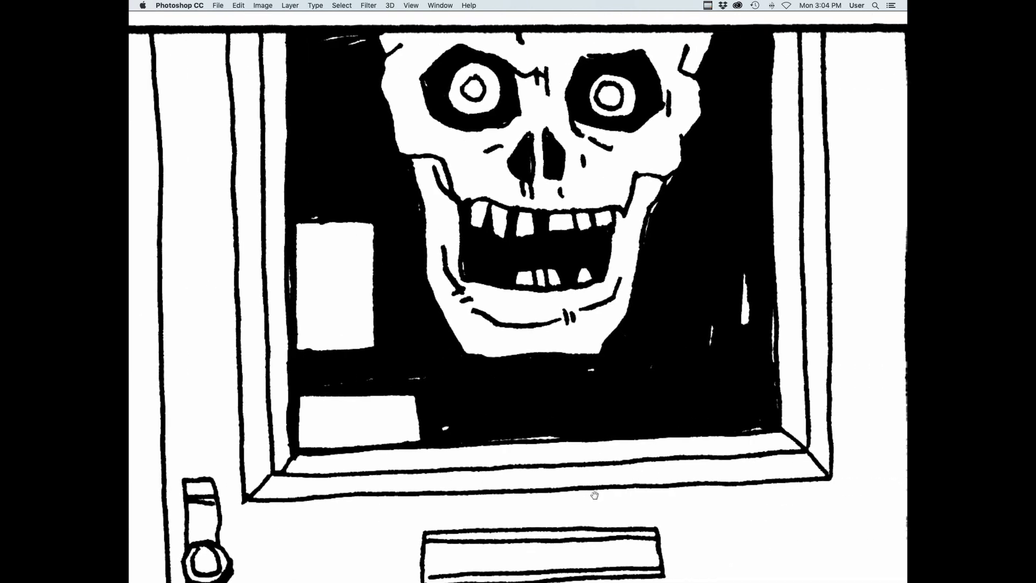
pyautogui.scroll(-4, 700, 442)
pyautogui.scroll(-10, 700, 442)
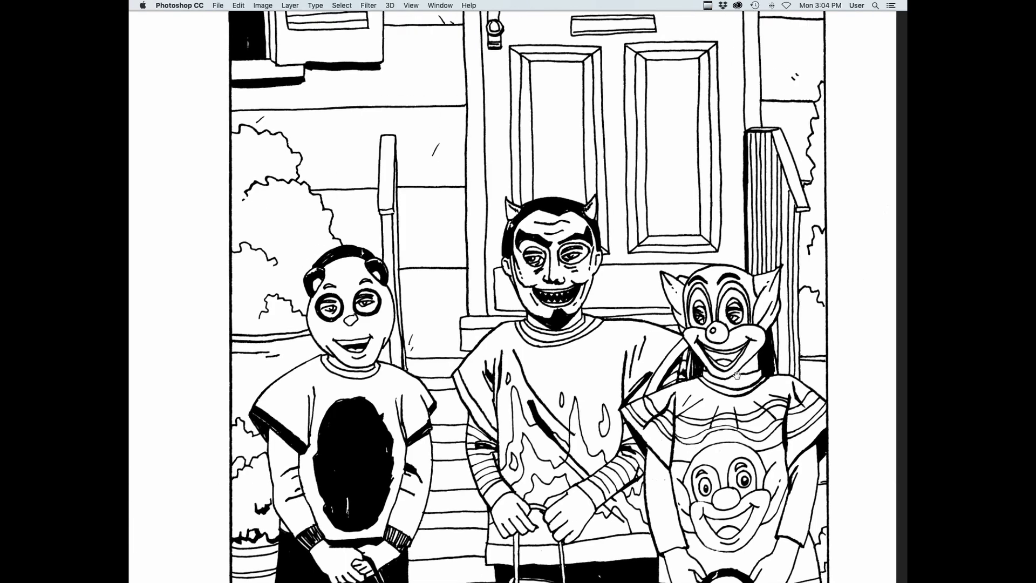
pyautogui.scroll(5, 657, 405)
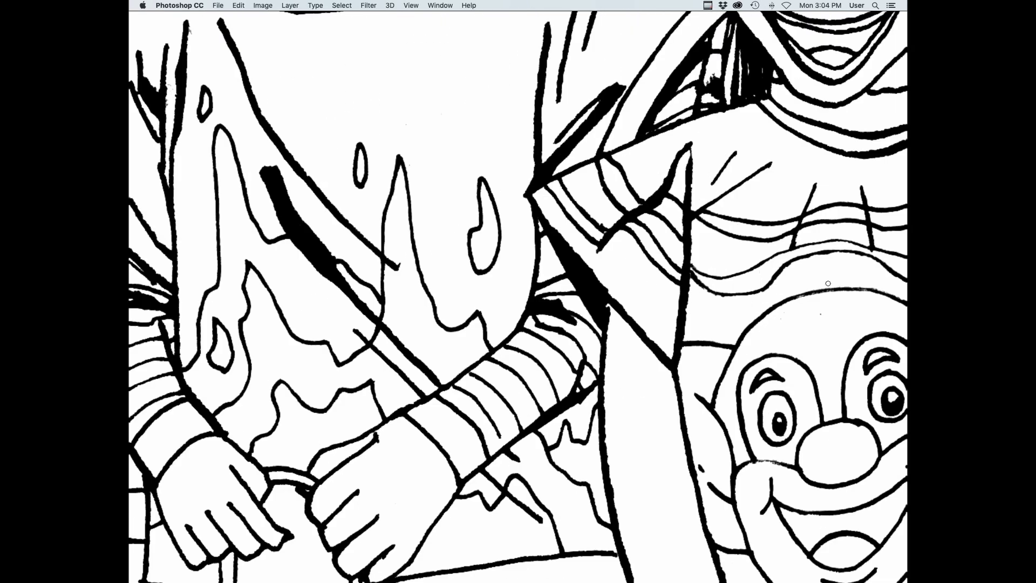
pyautogui.scroll(4, 721, 153)
pyautogui.scroll(-2, 755, 156)
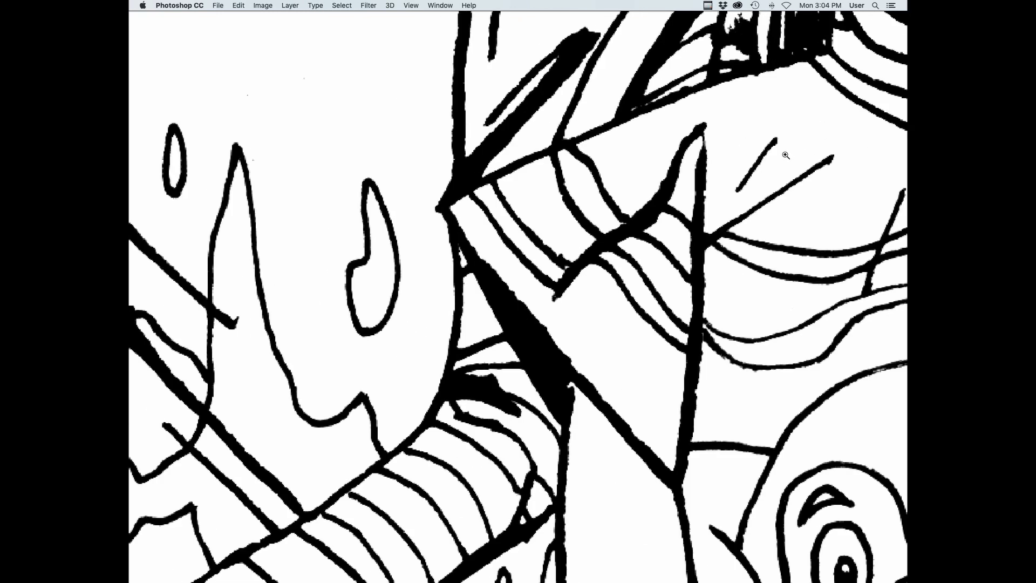
# Repaint the worn chin outline of the clown face printed on the clown's costume in solid black
pyautogui.scroll(-6, 786, 157)
pyautogui.hscroll(1, 735, 378)
pyautogui.scroll(6, 735, 379)
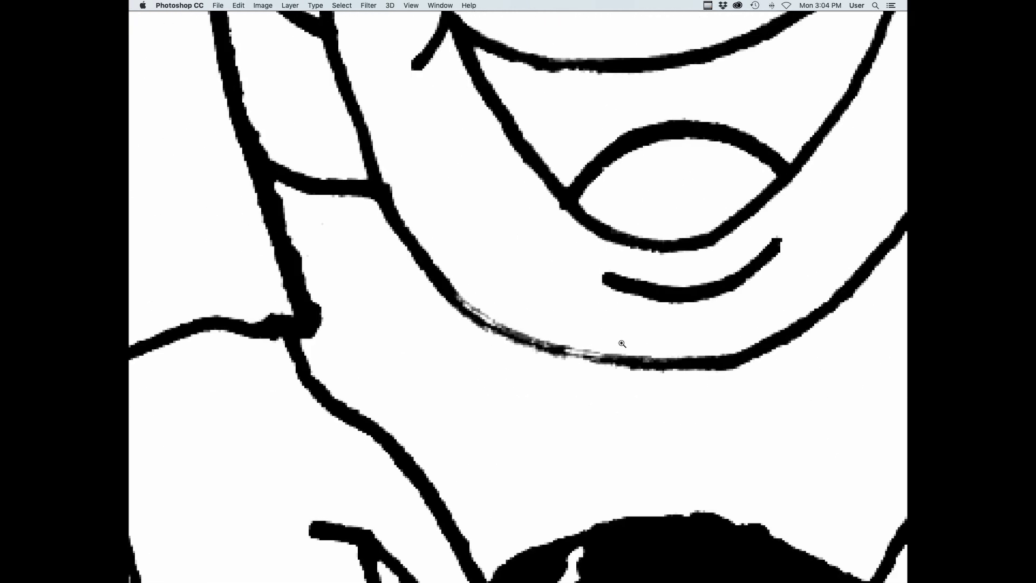
pyautogui.moveTo(478, 319); pyautogui.dragTo(489, 328)
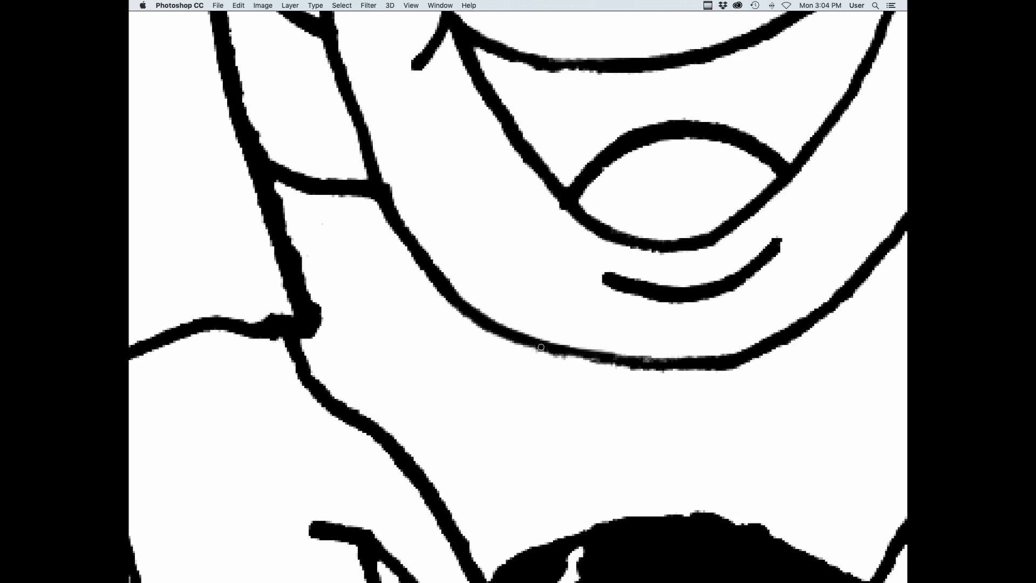
# Rotate the canvas and fill in the faded cheek line between the printed clown face's left eye and nose
pyautogui.scroll(-5, 690, 410)
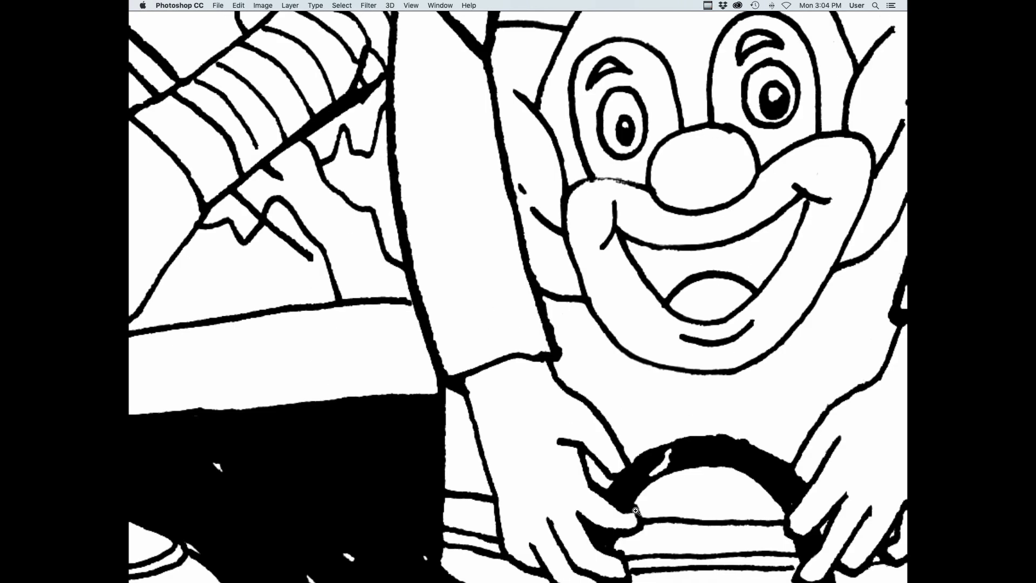
pyautogui.hscroll(2, 733, 206)
pyautogui.scroll(3, 677, 367)
pyautogui.scroll(4, 677, 366)
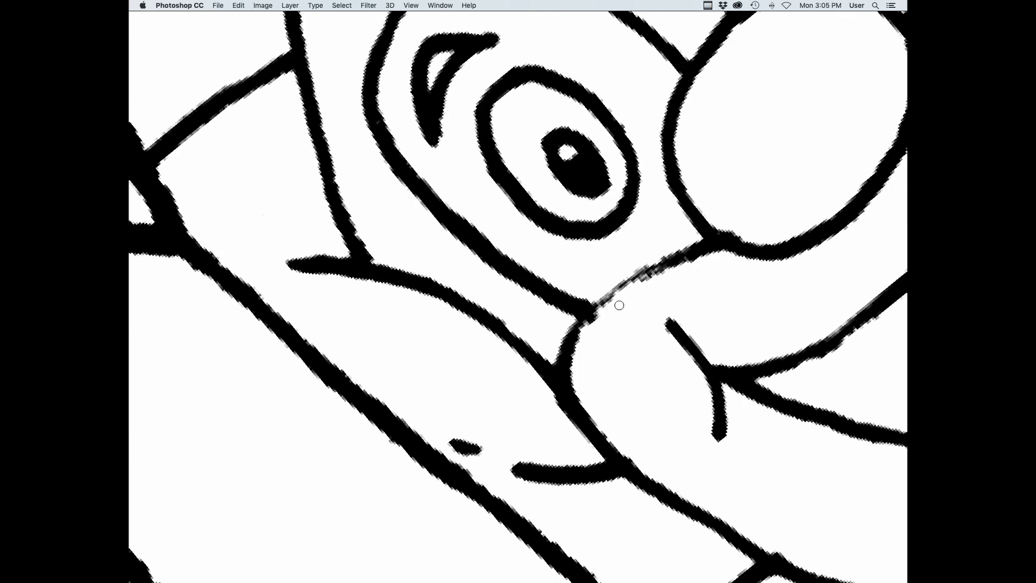
pyautogui.moveTo(574, 331)
pyautogui.mouseDown()
pyautogui.moveTo(630, 281)
pyautogui.moveTo(718, 240)
pyautogui.mouseUp()
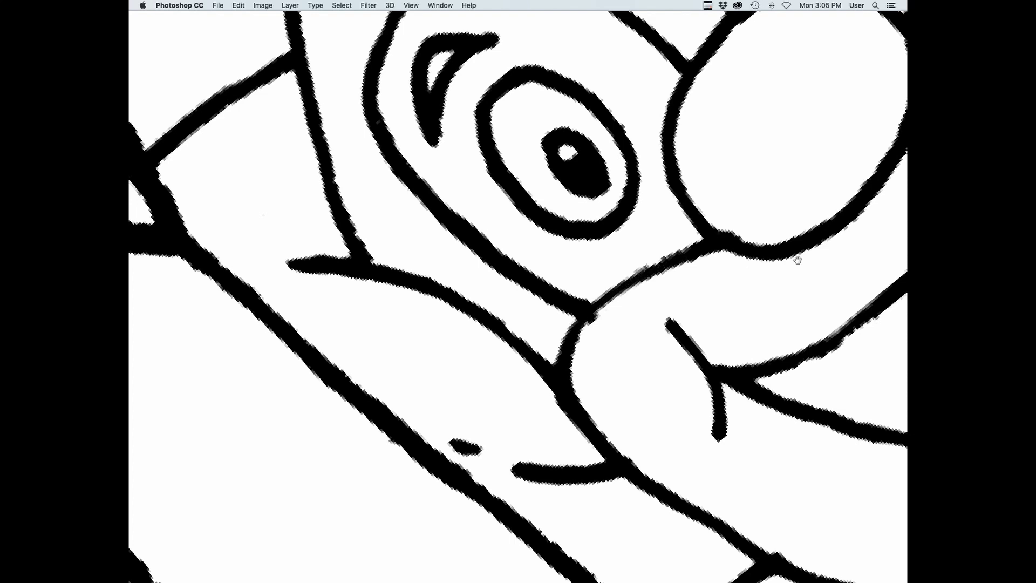
# Fill in the worn forehead outline of the printed clown face above its left eye
pyautogui.moveTo(797, 260); pyautogui.dragTo(630, 373)
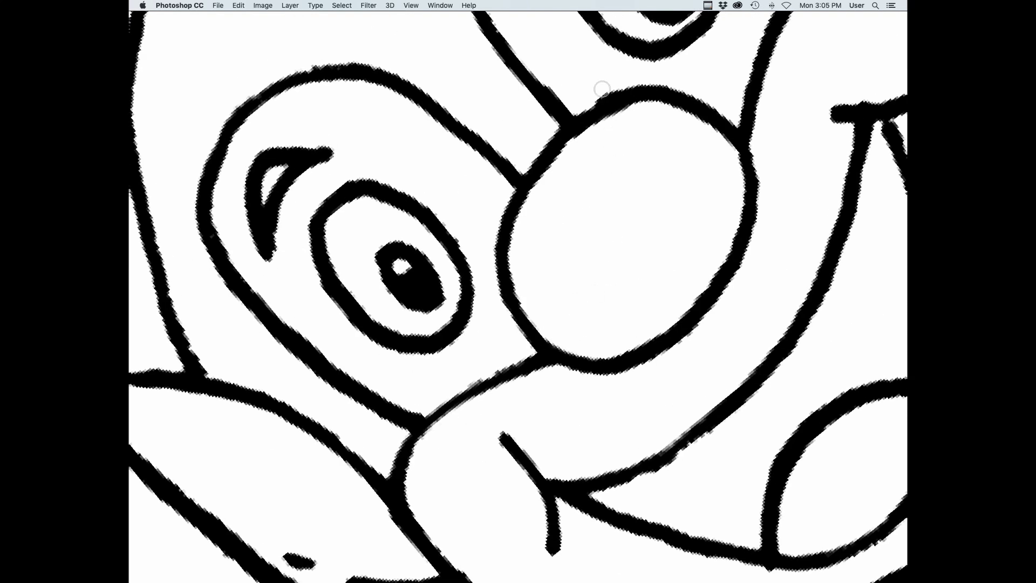
pyautogui.moveTo(483, 98); pyautogui.dragTo(782, 289)
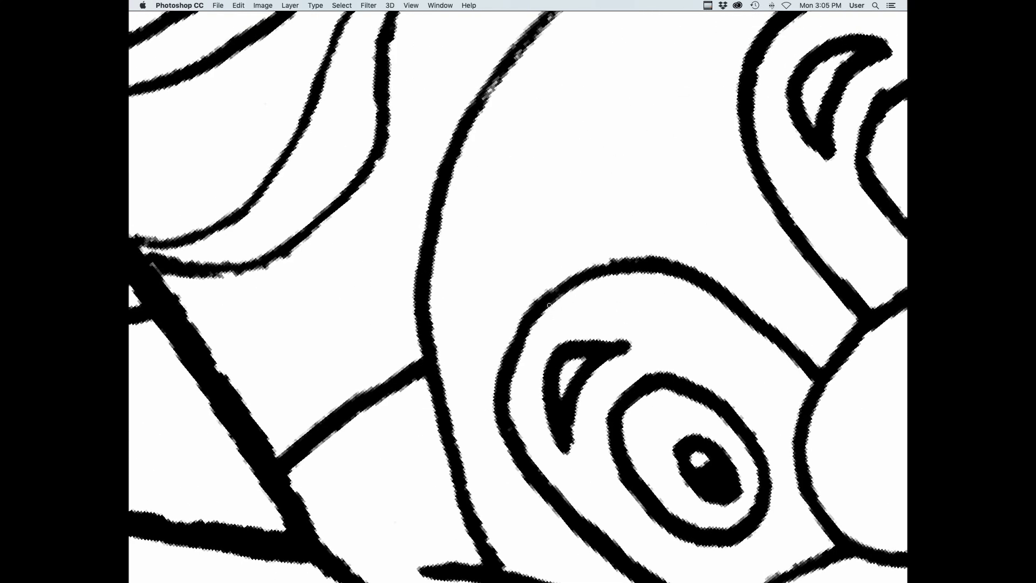
pyautogui.press('super+minus')
pyautogui.moveTo(580, 132)
pyautogui.mouseDown()
pyautogui.moveTo(606, 308)
pyautogui.moveTo(724, 182)
pyautogui.moveTo(820, 145)
pyautogui.mouseUp()
pyautogui.press('super+equal')
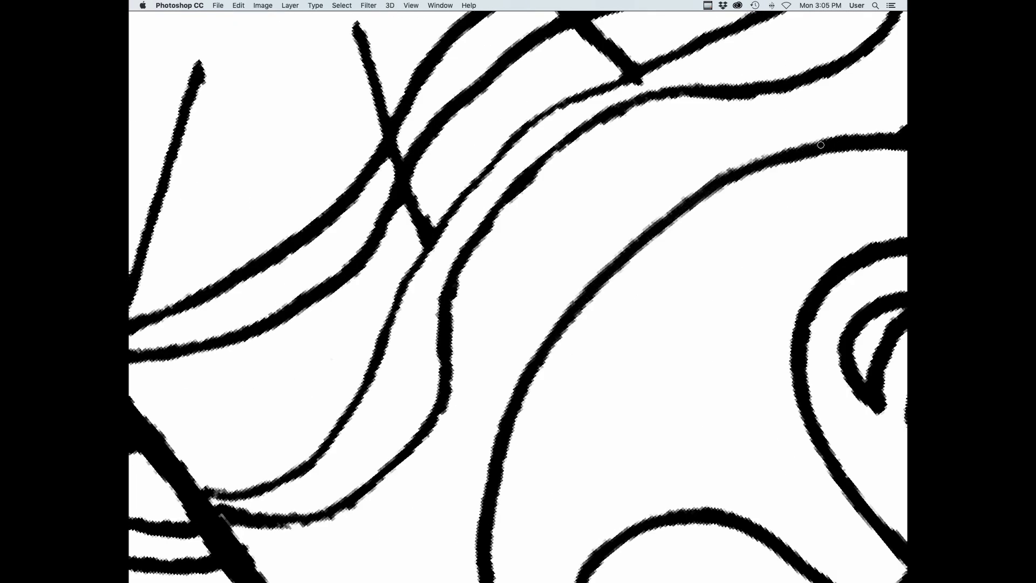
# Examine the printed clown face, the costumes and the whole drawing for remaining flaws
pyautogui.press('Escape')
pyautogui.moveTo(712, 320); pyautogui.dragTo(583, 559)
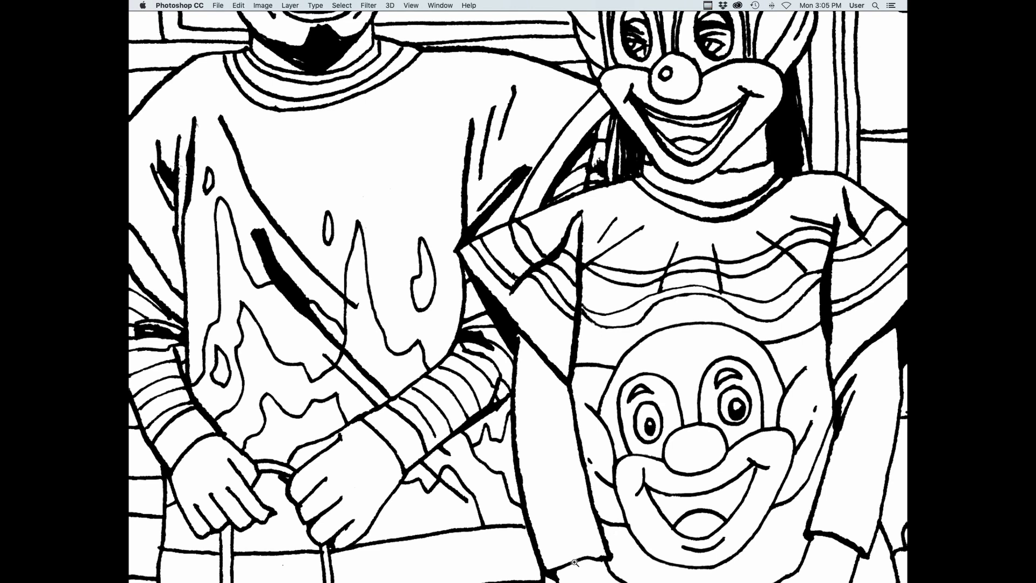
pyautogui.moveTo(798, 436); pyautogui.dragTo(685, 393)
pyautogui.moveTo(681, 354); pyautogui.dragTo(723, 317)
pyautogui.moveTo(636, 342); pyautogui.dragTo(723, 207)
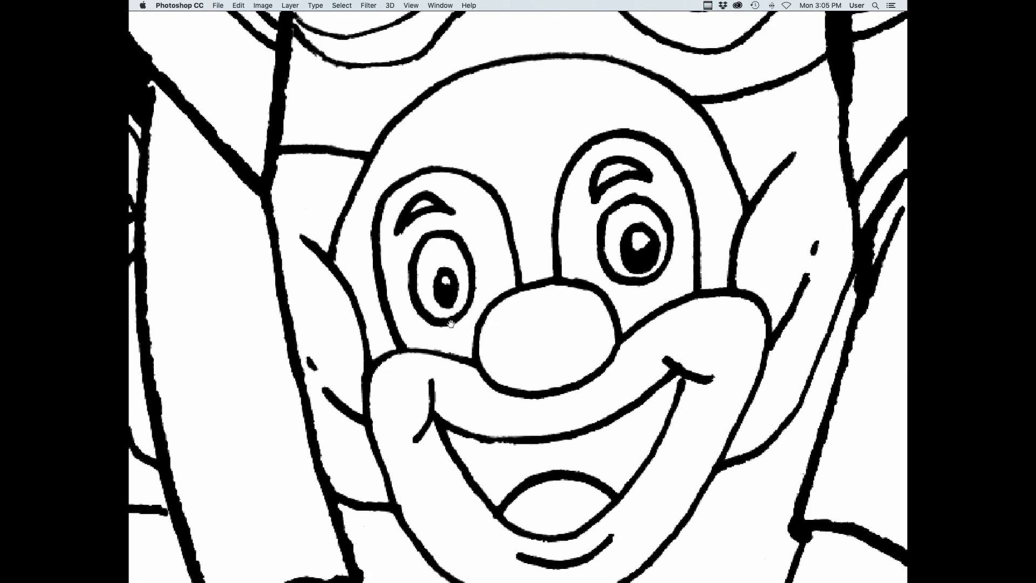
pyautogui.moveTo(450, 324); pyautogui.dragTo(753, 449)
pyautogui.moveTo(729, 345); pyautogui.dragTo(662, 423)
pyautogui.hscroll(-10, 458, 479)
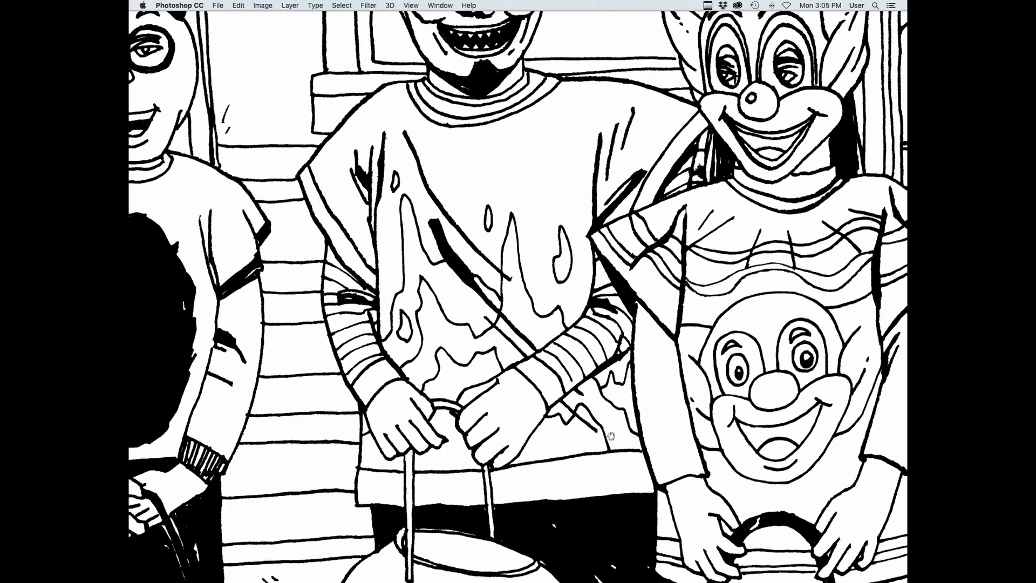
pyautogui.press('super+0')
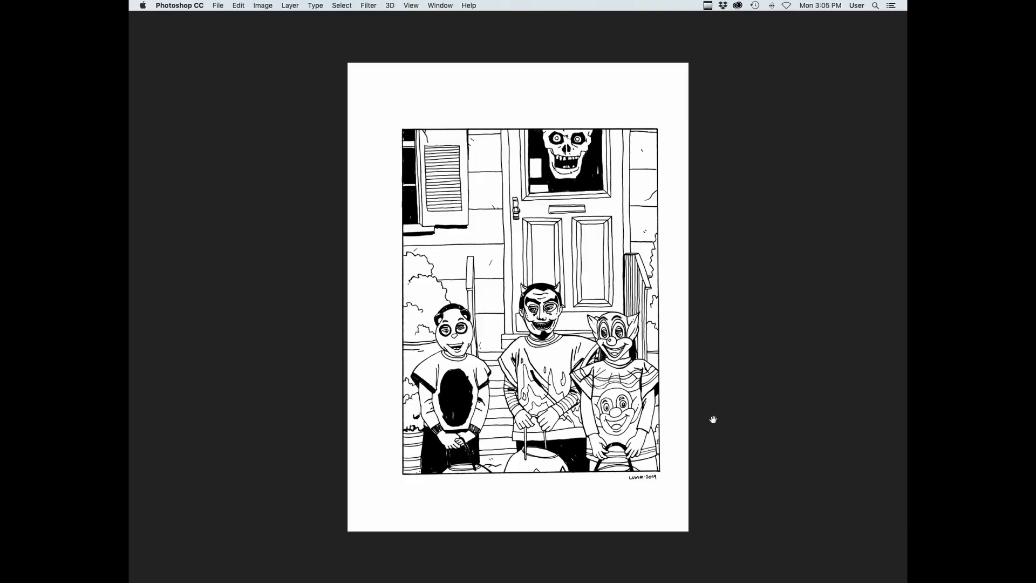
# Resize the _template.psd image proportionally to a width of 8.5 inches
pyautogui.press('Tab')
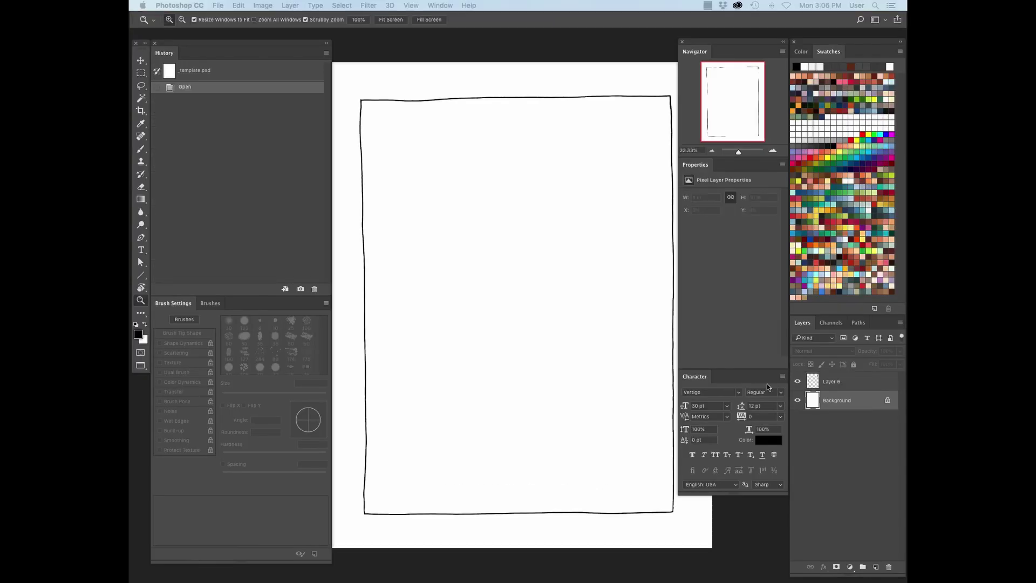
pyautogui.press('alt')
pyautogui.press('alt+super+i')
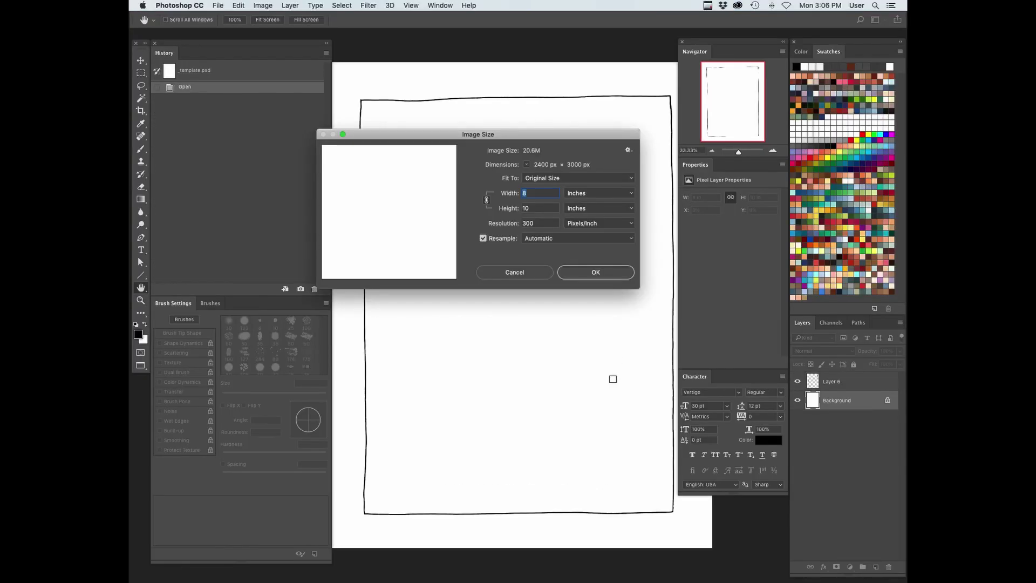
pyautogui.click(537, 278)
pyautogui.press('f')
pyautogui.press('f')
pyautogui.press('super+alt+i')
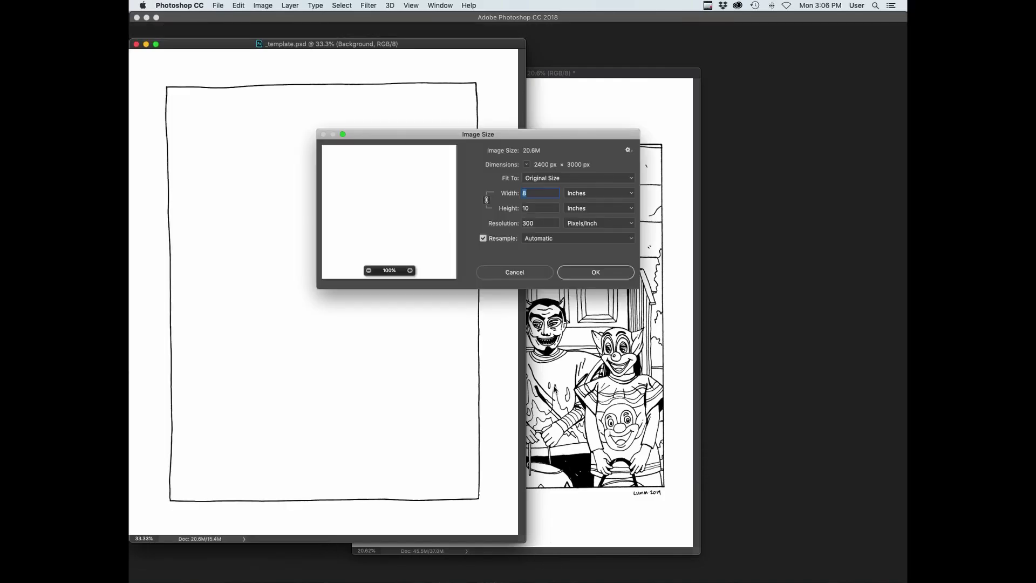
pyautogui.write('8.5')
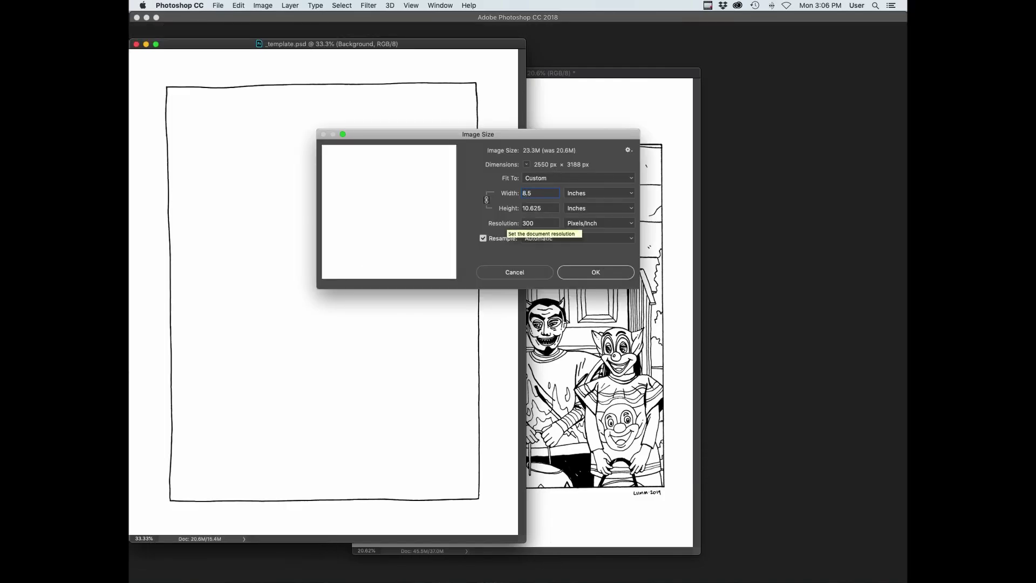
pyautogui.press('Return')
# Extend the template's canvas height to 11 inches
pyautogui.press('super+alt+c')
pyautogui.press('Tab')
pyautogui.click(620, 153)
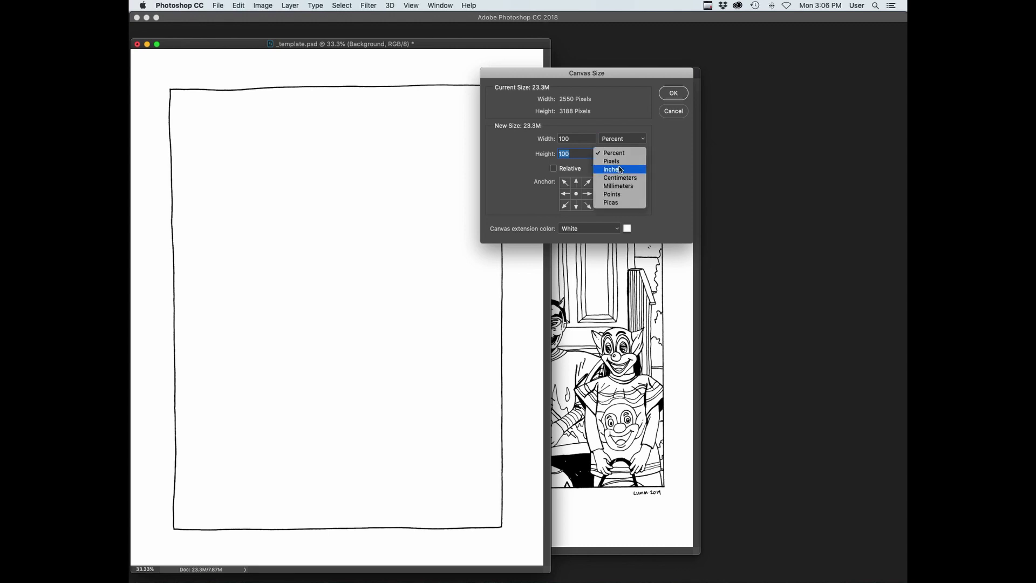
pyautogui.click(619, 169)
pyautogui.press('Return')
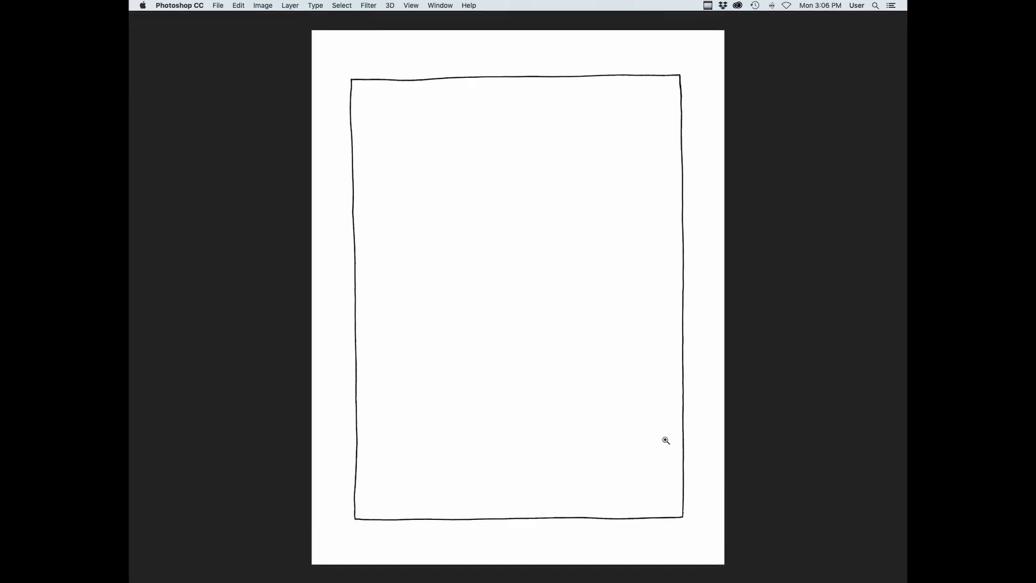
# Paste the cleaned line art into the template and set its layer opacity to 50%
pyautogui.press('super+v')
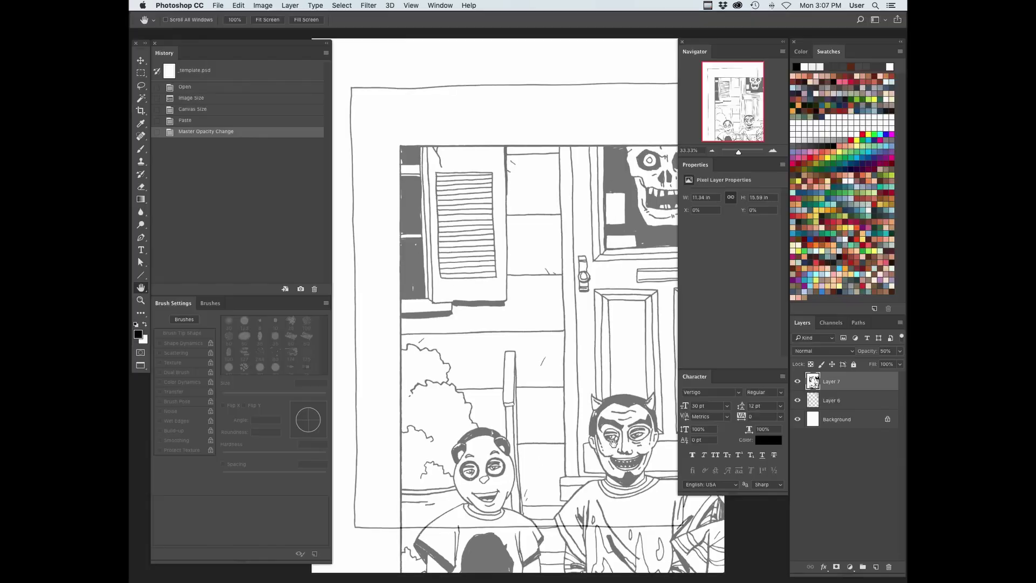
pyautogui.press('super+minus')
pyautogui.press('super+minus')
pyautogui.press('Tab')
# Scale down and position the pasted drawing so its border fits the template's hand-drawn frame
pyautogui.press('super+t')
pyautogui.moveTo(665, 492); pyautogui.dragTo(617, 447)
pyautogui.moveTo(388, 133); pyautogui.dragTo(403, 139)
pyautogui.moveTo(617, 447); pyautogui.dragTo(620, 451)
pyautogui.moveTo(395, 143); pyautogui.dragTo(394, 139)
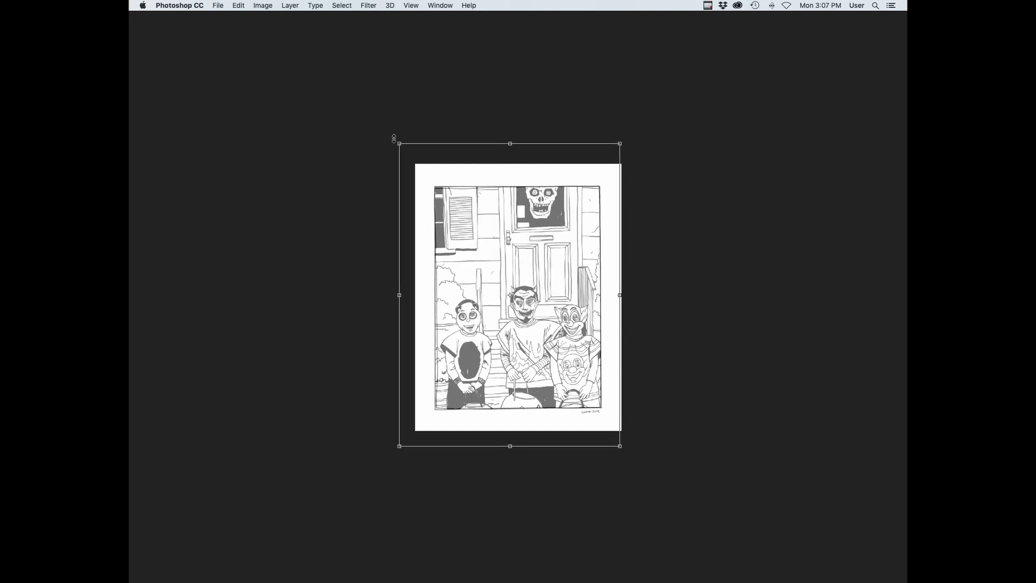
pyautogui.press('Return')
# Restore the drawing layer to 100% opacity and delete the template's frame layer
pyautogui.press('Tab')
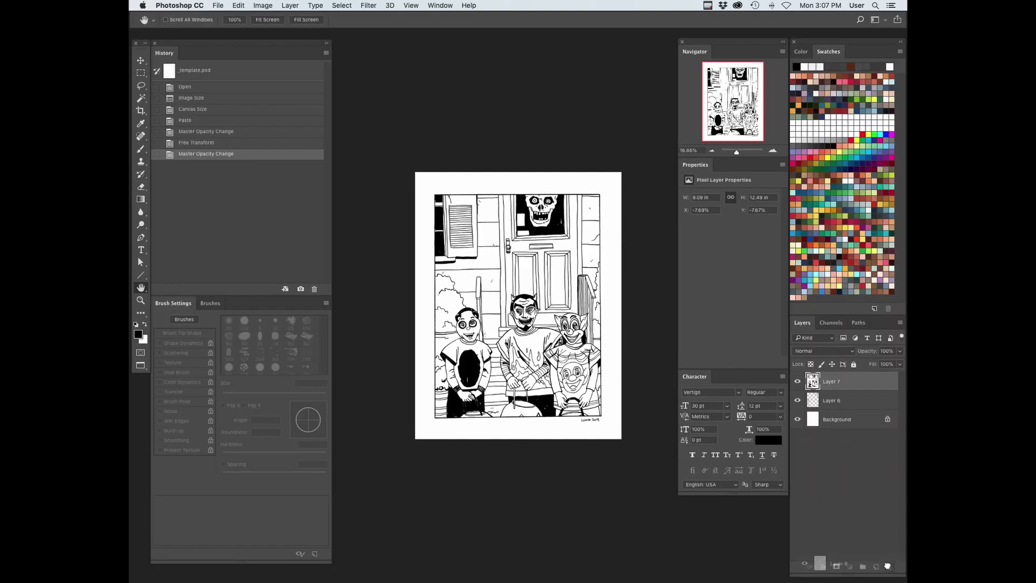
pyautogui.press('Tab')
pyautogui.moveTo(592, 264); pyautogui.dragTo(579, 430)
# Save the document on the Desktop as Halloween2019.psd in Photoshop format with layers
pyautogui.press('super+s')
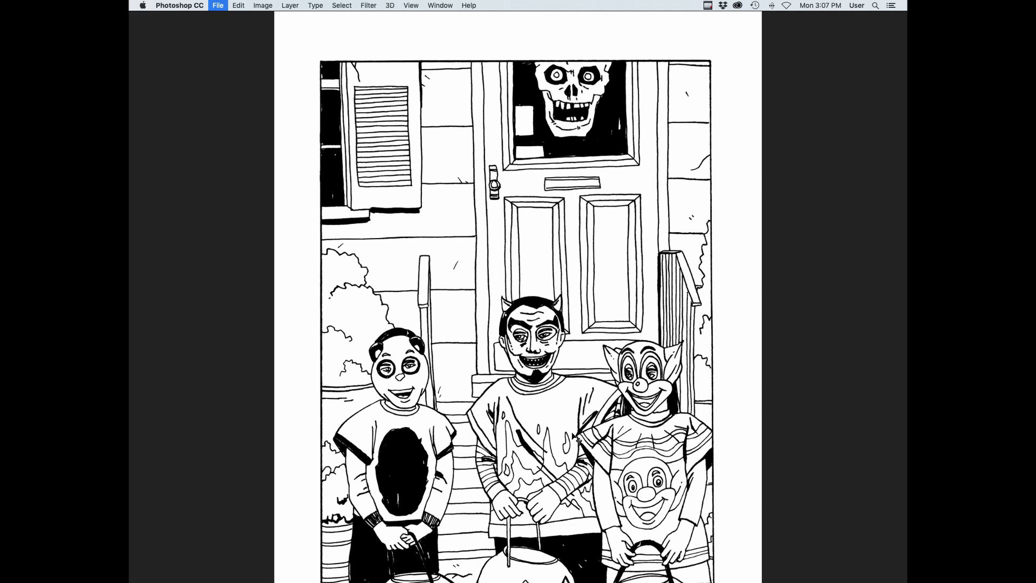
pyautogui.press('super+shift+d')
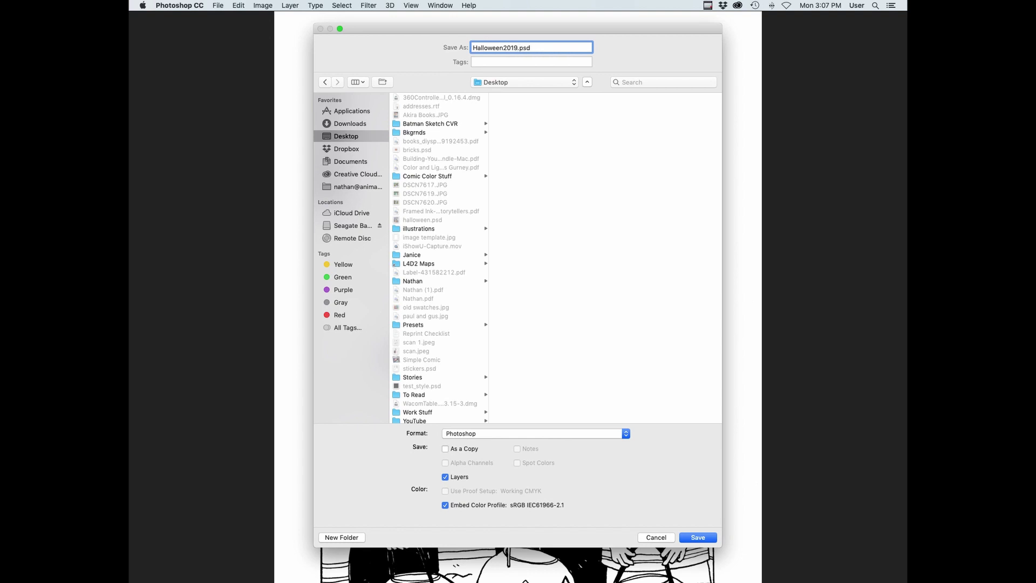
pyautogui.press('Return')
pyautogui.press('super+0')
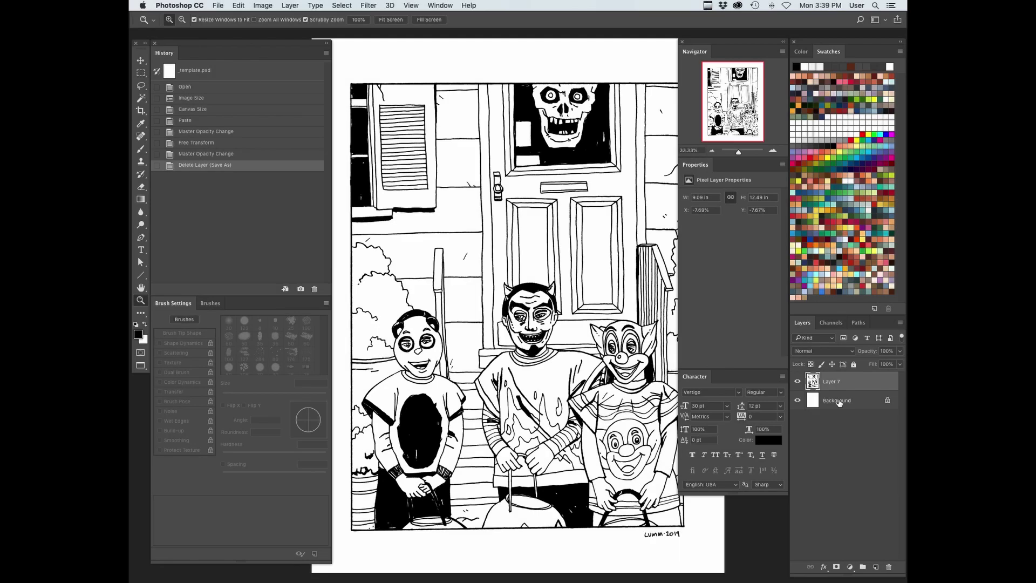
# Merge the drawing layer down into the Background and load the composite channel as a selection
pyautogui.press('Tab')
pyautogui.press('Tab')
pyautogui.hotkey('ctrl', 'e')
pyautogui.click(831, 324)
pyautogui.keyDown('super'); pyautogui.click(813, 342); pyautogui.keyUp('super')
pyautogui.click(802, 323)
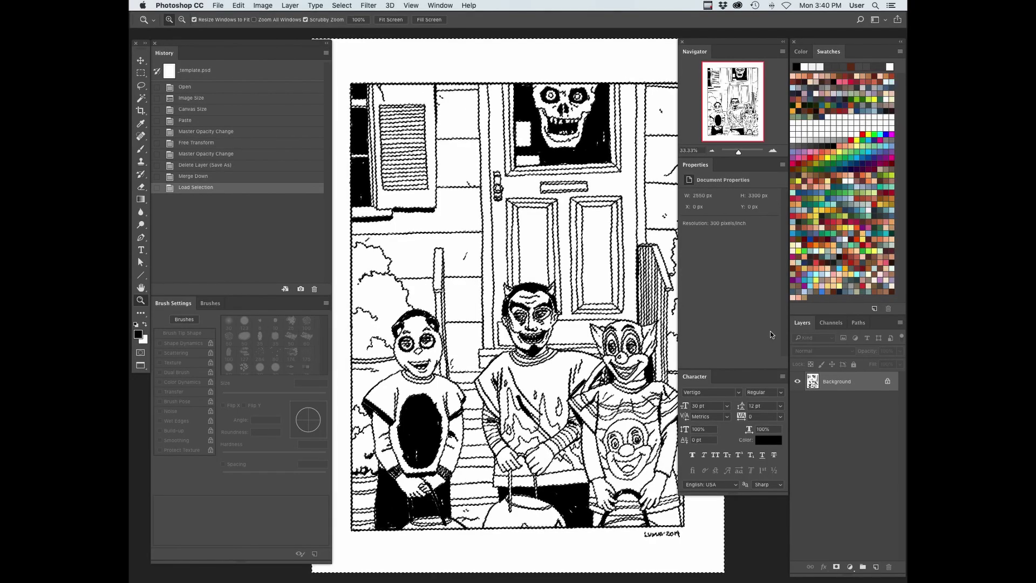
# Fill the inverted selection with black on a new layer, deselect, and fill the Background layer with white
pyautogui.press('alt+shift+super+n')
pyautogui.press('shift+super+i')
pyautogui.hotkey('alt', 'BackSpace')
pyautogui.press('super+d')
pyautogui.click(836, 401)
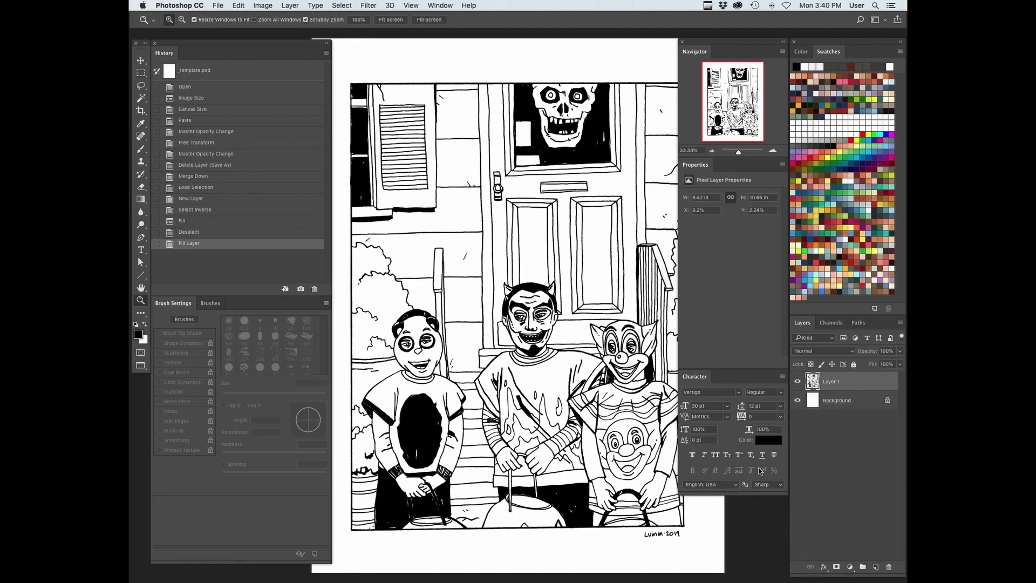
# Try to copy the frame onto its own layer by lassoing inside it and inverting, and hide the line art
pyautogui.press('Tab')
pyautogui.keyDown('shift'); pyautogui.click(678, 517); pyautogui.keyUp('shift')
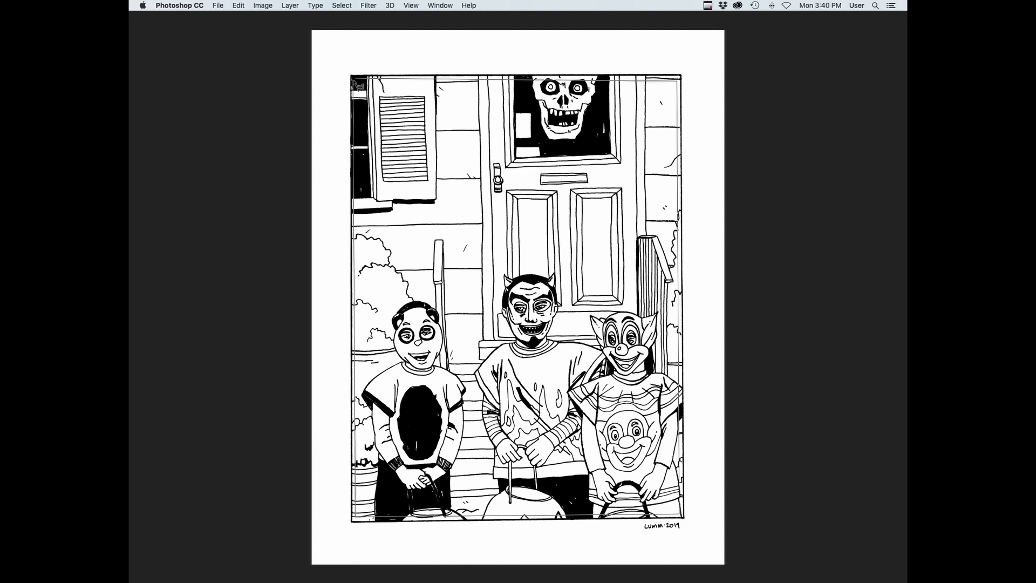
pyautogui.keyDown('alt'); pyautogui.click(354, 80); pyautogui.keyUp('alt')
pyautogui.press('shift+super+i')
pyautogui.press('super+j')
pyautogui.press('Tab')
pyautogui.click(797, 400)
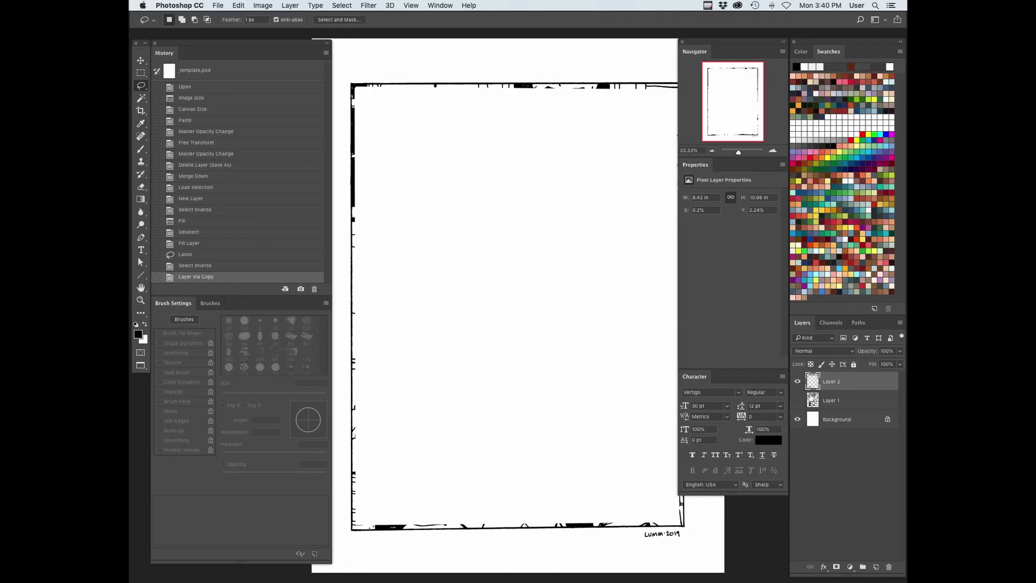
# Undo the frame layer copy and the inverted selection, and clear the lasso selection
pyautogui.press('Tab')
pyautogui.press('z')
pyautogui.moveTo(345, 44); pyautogui.dragTo(548, 521)
pyautogui.press('super+alt+z')
pyautogui.press('super+alt+z')
pyautogui.press('Tab')
pyautogui.hscroll(-5, 532, 487)
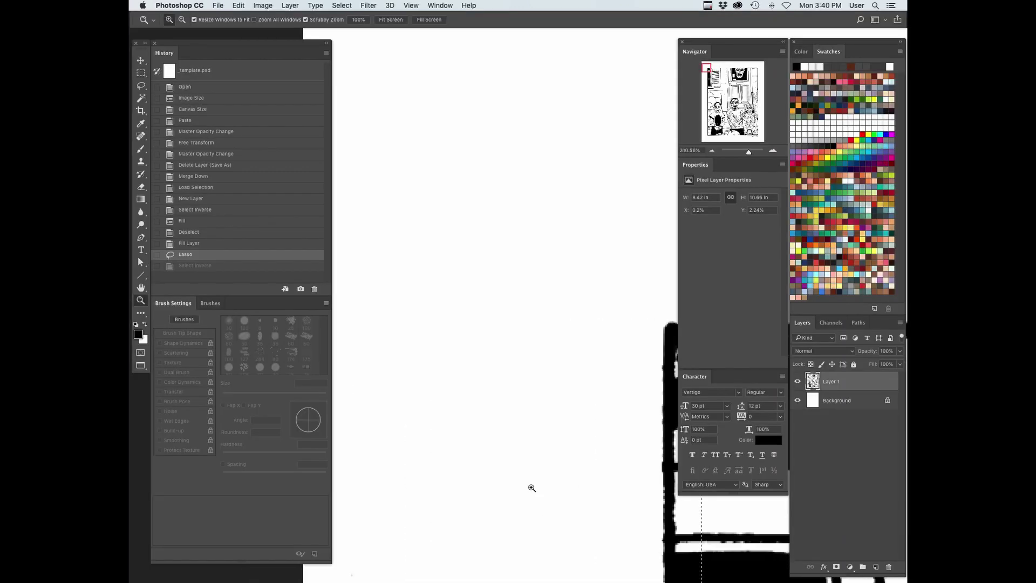
pyautogui.press('l')
pyautogui.press('super+d')
pyautogui.press('Tab')
pyautogui.press('z')
pyautogui.moveTo(688, 313); pyautogui.dragTo(518, 421)
pyautogui.press('Tab')
pyautogui.press('Tab')
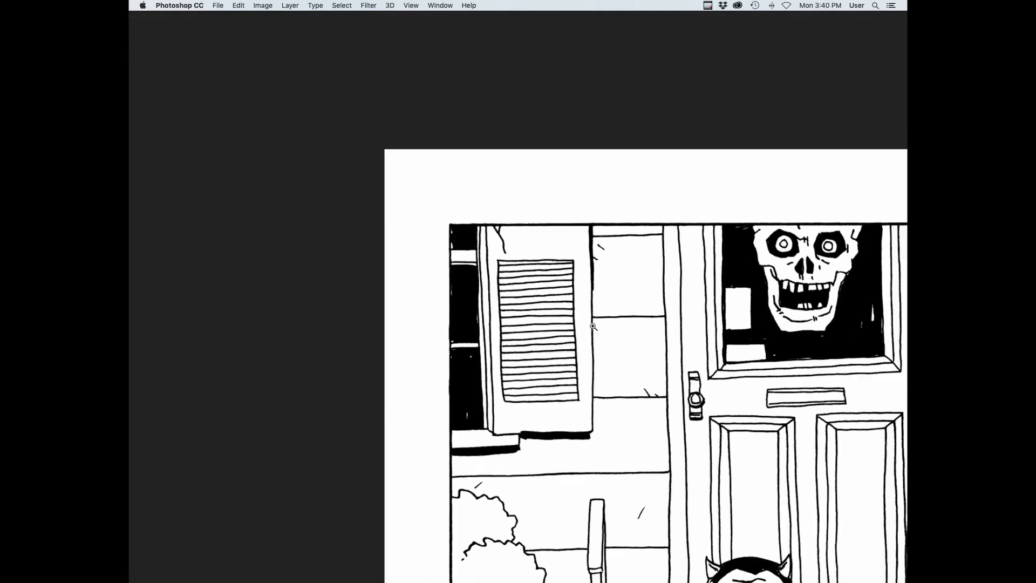
# Select the area just inside the frame, invert it, copy the frame to a new layer and hide Layer 1
pyautogui.press('super+0')
pyautogui.moveTo(640, 447)
pyautogui.mouseDown()
pyautogui.moveTo(402, 460)
pyautogui.moveTo(399, 139)
pyautogui.mouseUp()
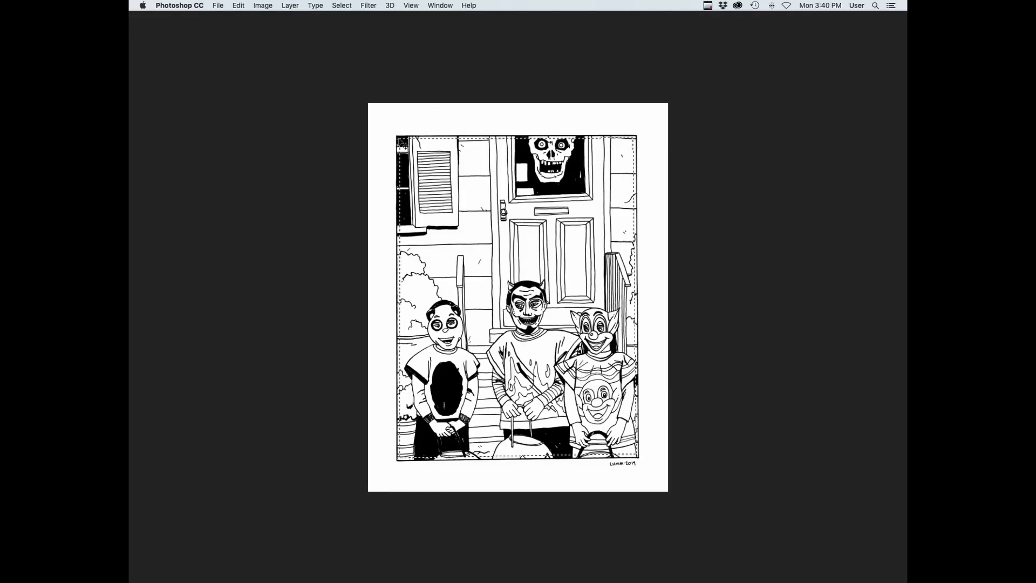
pyautogui.press('super+shift+i')
pyautogui.press('super+j')
pyautogui.press('Tab')
pyautogui.click(797, 400)
# Erase the leftover artwork stubs along the upper part of the frame's right edge
pyautogui.press('Tab')
pyautogui.press('z')
pyautogui.moveTo(632, 143)
pyautogui.mouseDown()
pyautogui.moveTo(682, 104)
pyautogui.moveTo(689, 264)
pyautogui.moveTo(707, 264)
pyautogui.mouseUp()
pyautogui.press('e')
pyautogui.moveTo(636, 248); pyautogui.dragTo(680, 289)
pyautogui.scroll(-10, 679, 289)
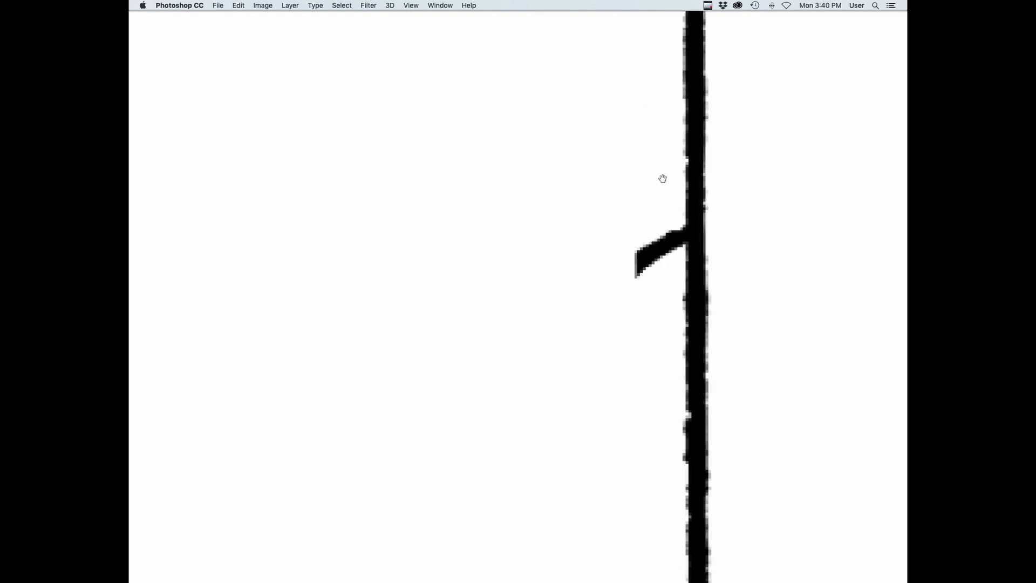
pyautogui.moveTo(675, 448); pyautogui.dragTo(652, 250)
pyautogui.moveTo(649, 322)
pyautogui.mouseDown()
pyautogui.moveTo(622, 317)
pyautogui.moveTo(617, 502)
pyautogui.mouseUp()
pyautogui.moveTo(631, 507); pyautogui.dragTo(636, 232)
pyautogui.moveTo(654, 475); pyautogui.dragTo(627, 265)
pyautogui.moveTo(599, 300); pyautogui.dragTo(629, 237)
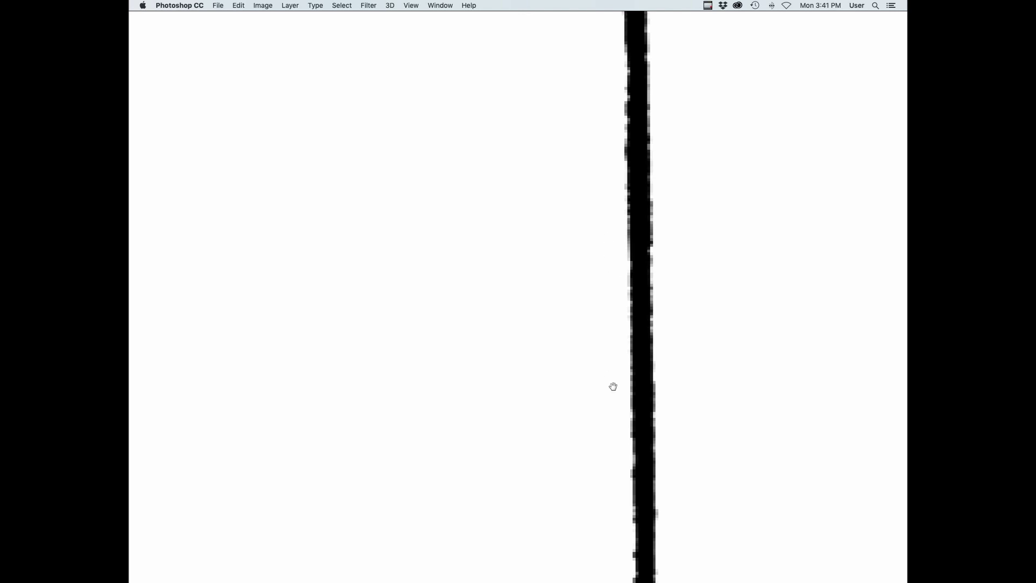
# Lasso and delete the thick black block left on the inside of the frame's right edge
pyautogui.moveTo(613, 386); pyautogui.dragTo(633, 232)
pyautogui.moveTo(642, 267)
pyautogui.mouseDown()
pyautogui.moveTo(633, 312)
pyautogui.moveTo(609, 267)
pyautogui.mouseUp()
pyautogui.moveTo(629, 469); pyautogui.dragTo(633, 267)
pyautogui.scroll(-5, 633, 266)
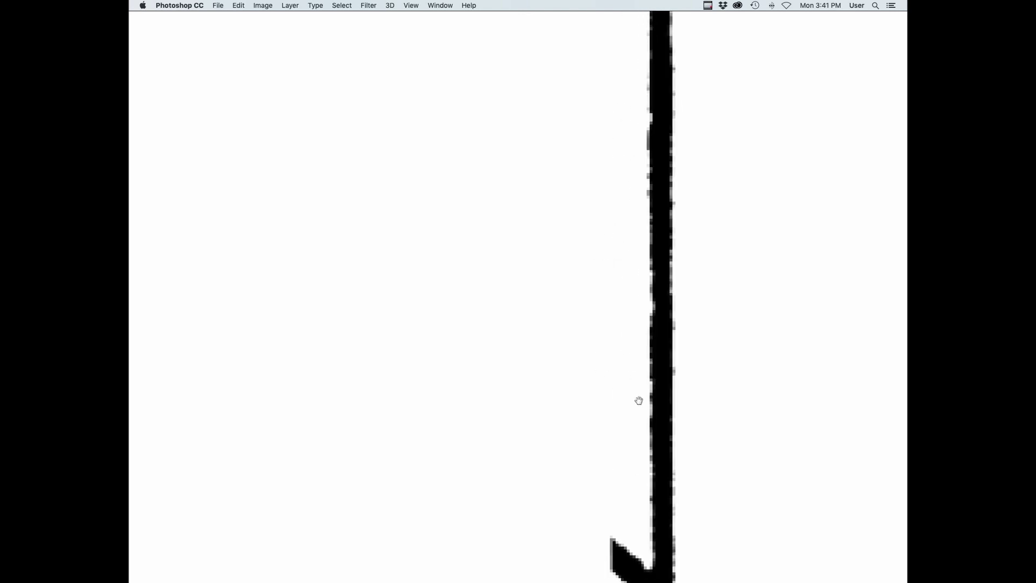
pyautogui.scroll(-5, 631, 253)
pyautogui.press('l')
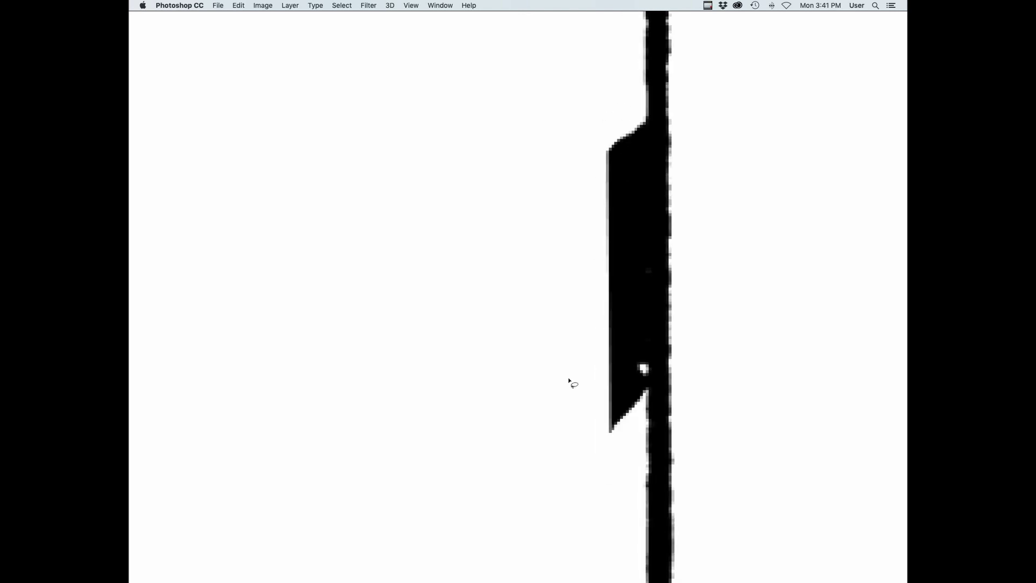
pyautogui.moveTo(647, 396); pyautogui.dragTo(594, 492)
pyautogui.press('Delete')
# Lasso and delete the paired and hooked line stubs along the lower part of the frame's right edge
pyautogui.moveTo(568, 527); pyautogui.dragTo(545, 162)
pyautogui.moveTo(561, 157); pyautogui.dragTo(612, 53)
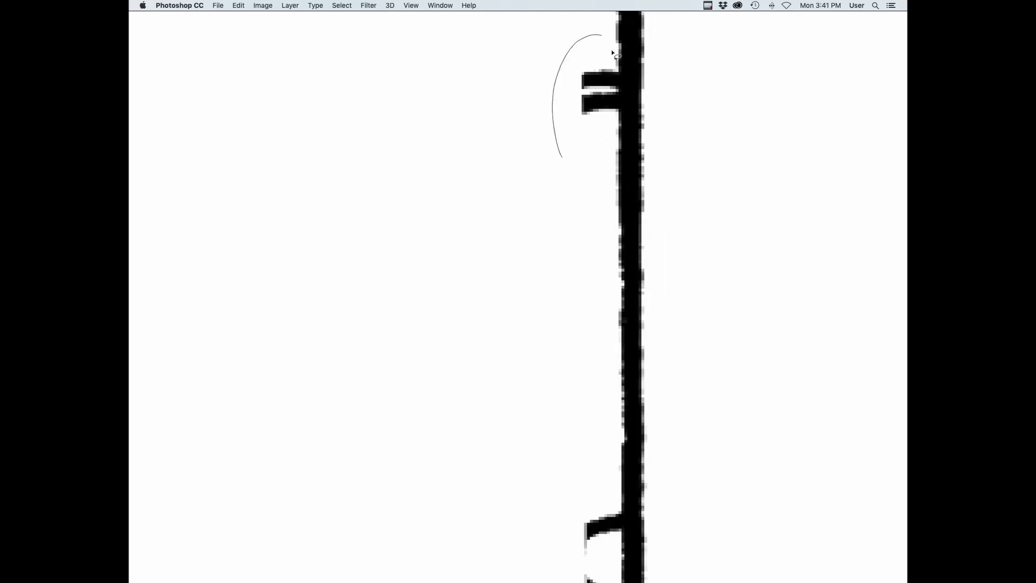
pyautogui.moveTo(619, 116); pyautogui.dragTo(615, 142)
pyautogui.press('Delete')
pyautogui.scroll(-5, 510, 270)
pyautogui.moveTo(621, 296); pyautogui.dragTo(645, 128)
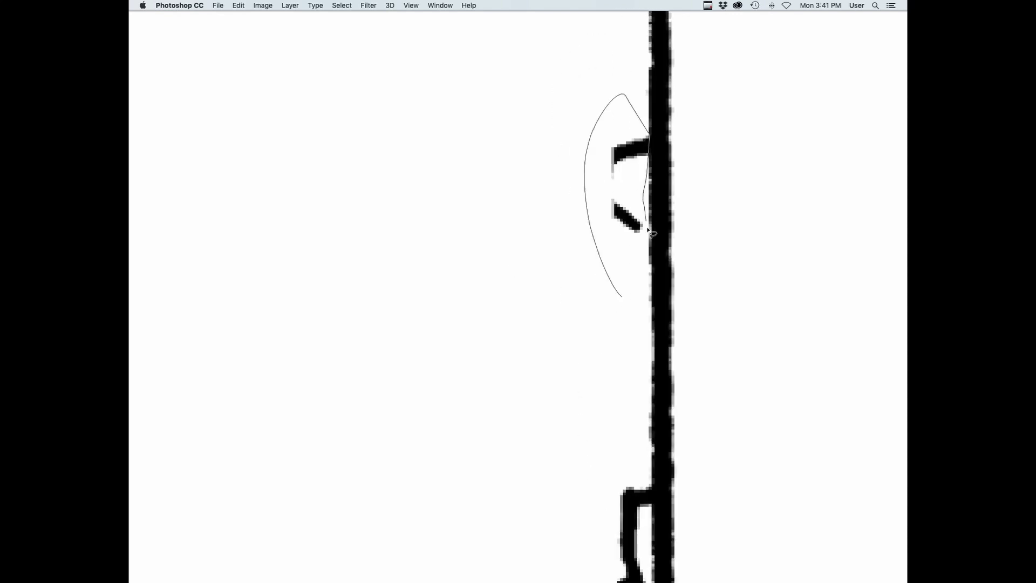
pyautogui.moveTo(649, 231); pyautogui.dragTo(648, 237)
pyautogui.press('Delete')
pyautogui.scroll(-5, 648, 237)
pyautogui.moveTo(600, 306); pyautogui.dragTo(642, 139)
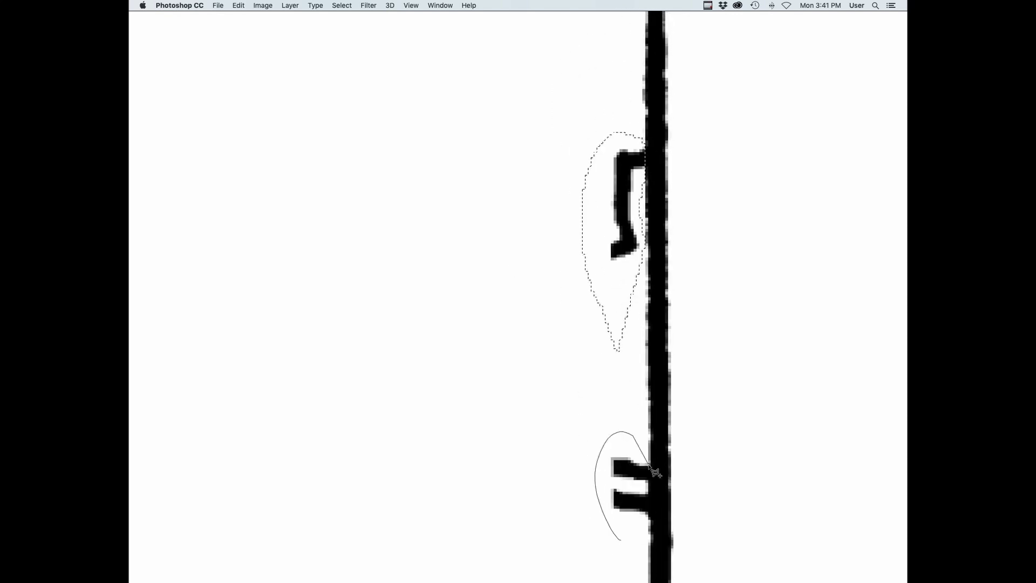
pyautogui.moveTo(653, 519); pyautogui.dragTo(650, 526)
pyautogui.press('Delete')
# Delete the spike at the frame's bottom-right corner and the leftover shapes on the bottom edge above the signature
pyautogui.scroll(-5, 636, 354)
pyautogui.moveTo(613, 339); pyautogui.dragTo(627, 473)
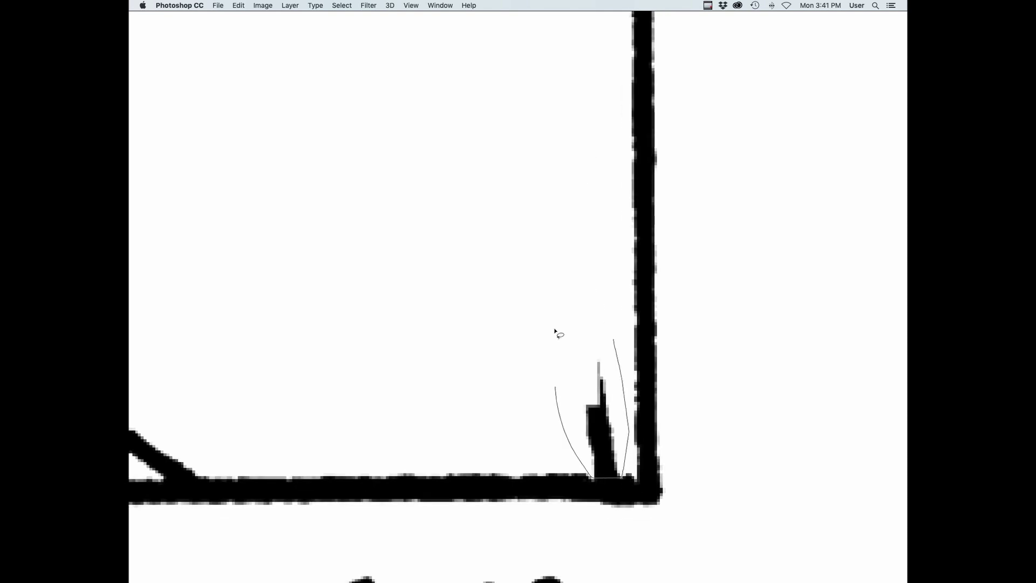
pyautogui.moveTo(555, 330); pyautogui.dragTo(612, 337)
pyautogui.press('Delete')
pyautogui.hscroll(-8, 540, 302)
pyautogui.moveTo(522, 270); pyautogui.dragTo(603, 280)
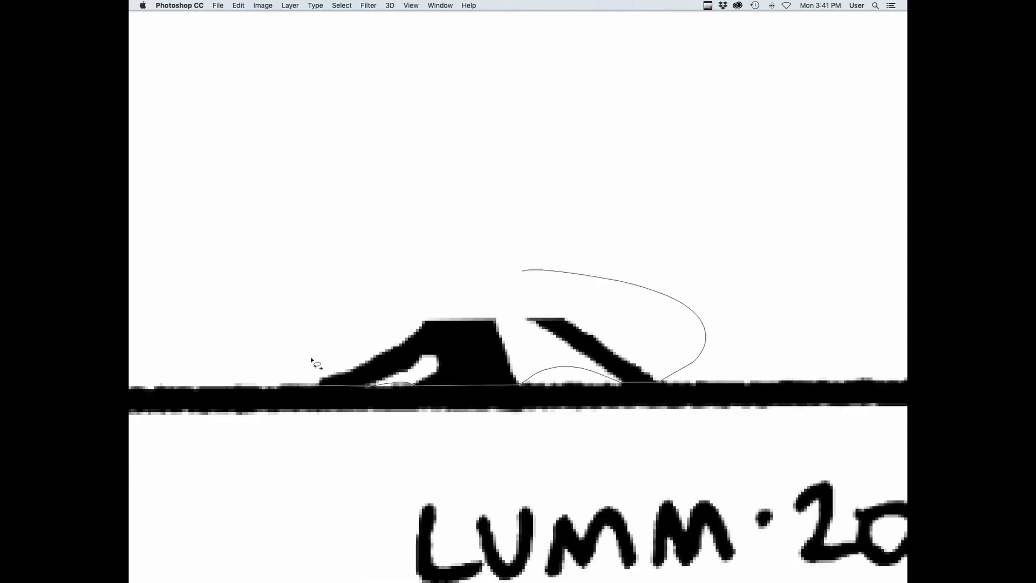
pyautogui.moveTo(311, 361); pyautogui.dragTo(312, 361)
pyautogui.press('Delete')
# Lasso away the slanted strokes and the long black block left on the frame's bottom edge
pyautogui.hscroll(-5, 749, 358)
pyautogui.moveTo(494, 247); pyautogui.dragTo(586, 346)
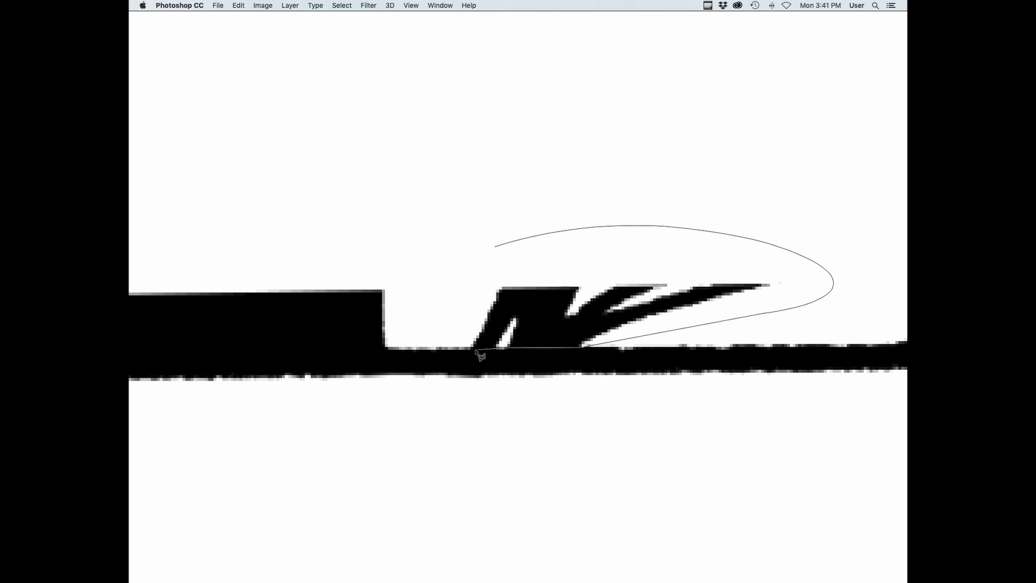
pyautogui.moveTo(476, 351); pyautogui.dragTo(475, 350)
pyautogui.hscroll(-5, 691, 307)
pyautogui.moveTo(304, 334); pyautogui.dragTo(304, 335)
pyautogui.hscroll(-10, 493, 340)
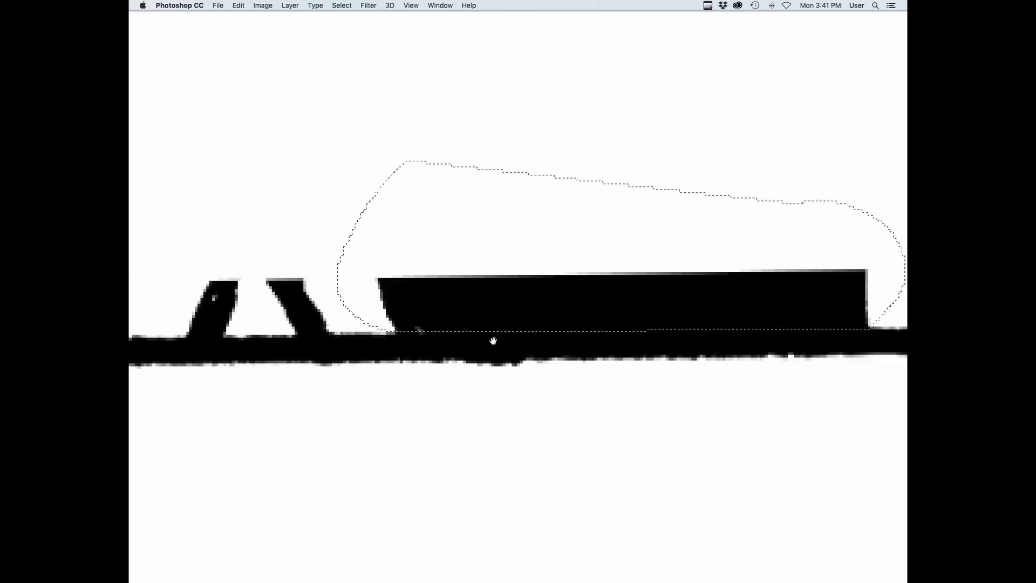
# Lasso and delete the two pairs of slanted strokes left of the removed block on the frame's bottom edge
pyautogui.moveTo(533, 254); pyautogui.dragTo(738, 345)
pyautogui.moveTo(587, 345); pyautogui.dragTo(588, 346)
pyautogui.press('Delete')
pyautogui.hscroll(-10, 451, 294)
pyautogui.moveTo(616, 252); pyautogui.dragTo(793, 318)
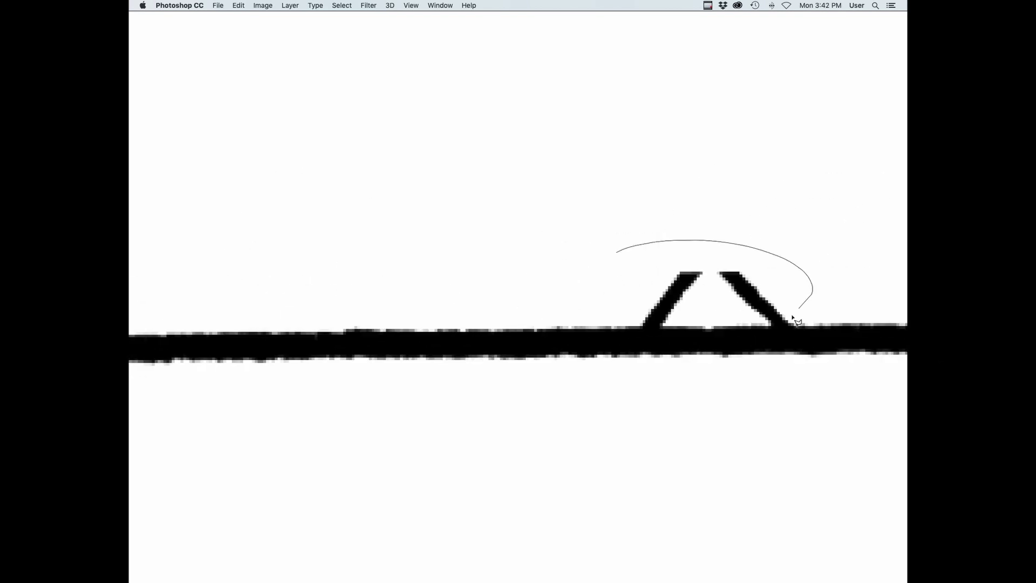
pyautogui.moveTo(667, 333); pyautogui.dragTo(668, 333)
pyautogui.press('Delete')
# Lasso and delete the single slanted stubs farther left along the frame's bottom edge
pyautogui.hscroll(-10, 587, 384)
pyautogui.moveTo(690, 226); pyautogui.dragTo(747, 311)
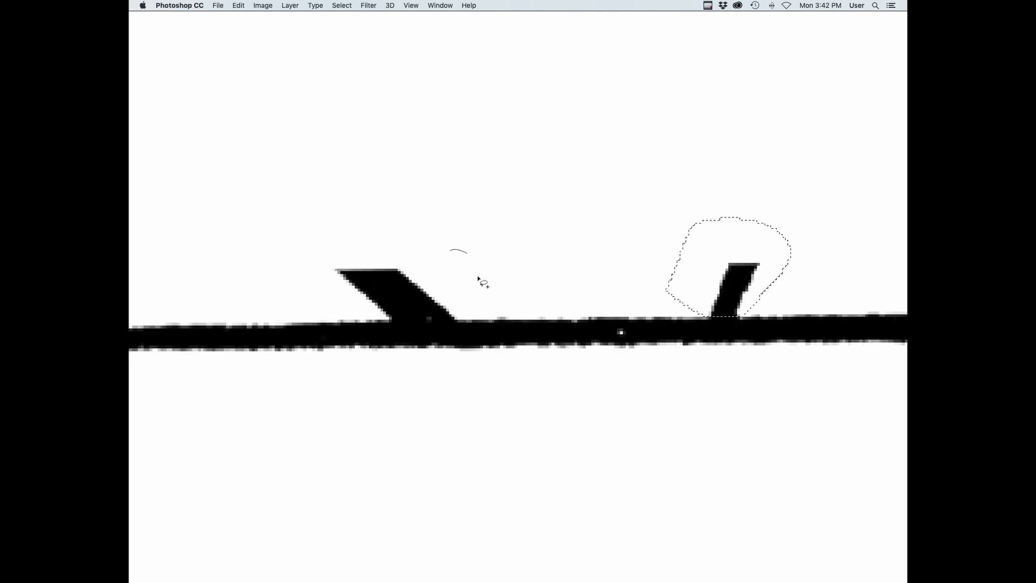
pyautogui.moveTo(317, 193); pyautogui.dragTo(451, 250)
pyautogui.press('Delete')
pyautogui.hscroll(-10, 518, 291)
pyautogui.moveTo(734, 224)
pyautogui.mouseDown()
pyautogui.moveTo(699, 282)
pyautogui.moveTo(734, 224)
pyautogui.mouseUp()
pyautogui.press('Delete')
# Lasso and delete the long black block near the bottom-left corner and the short stubs low on the frame's left edge
pyautogui.hscroll(-10, 720, 260)
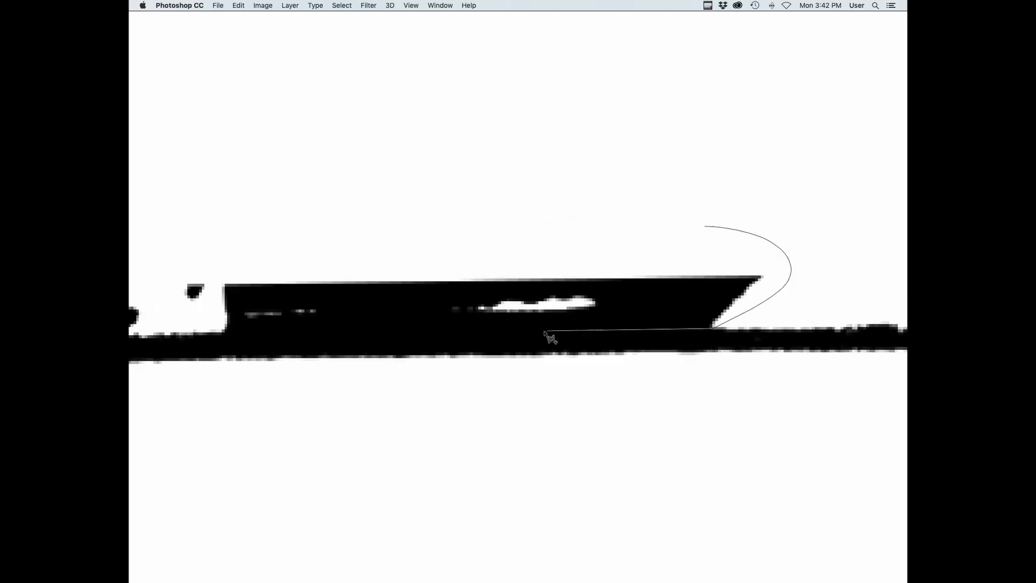
pyautogui.moveTo(221, 333); pyautogui.dragTo(704, 226)
pyautogui.moveTo(245, 356); pyautogui.dragTo(809, 344)
pyautogui.moveTo(733, 222); pyautogui.dragTo(726, 230)
pyautogui.moveTo(555, 218)
pyautogui.mouseDown()
pyautogui.moveTo(671, 321)
pyautogui.moveTo(715, 409)
pyautogui.mouseUp()
pyautogui.moveTo(690, 341); pyautogui.dragTo(551, 423)
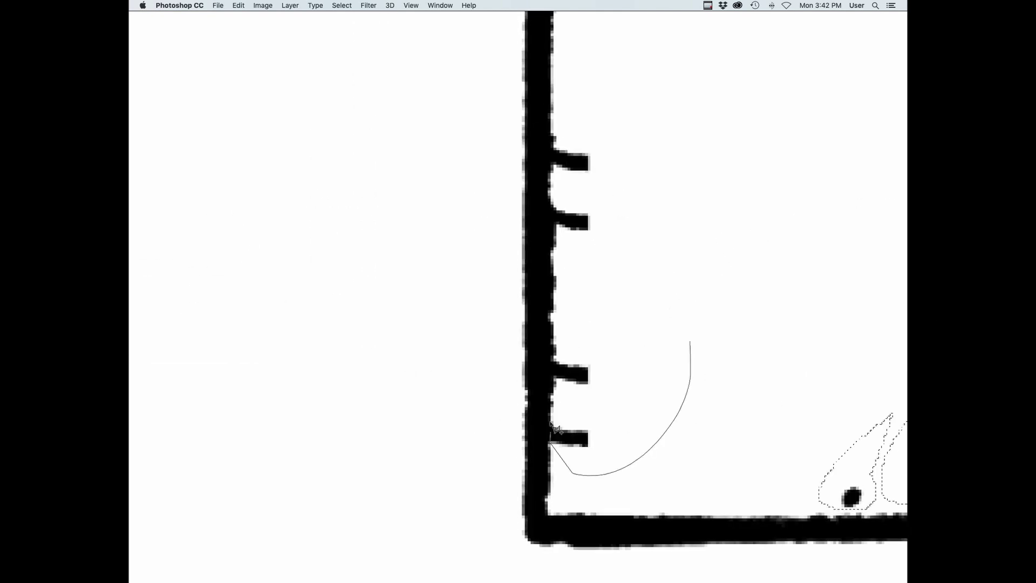
pyautogui.moveTo(554, 170); pyautogui.dragTo(766, 115)
pyautogui.press('Delete')
pyautogui.press('super+d')
# Erase the short horizontal stubs along the lower part of the frame's left edge
pyautogui.moveTo(617, 110); pyautogui.dragTo(623, 510)
pyautogui.press('e')
pyautogui.moveTo(592, 251); pyautogui.dragTo(574, 258)
pyautogui.scroll(5, 597, 268)
pyautogui.moveTo(585, 220); pyautogui.dragTo(572, 272)
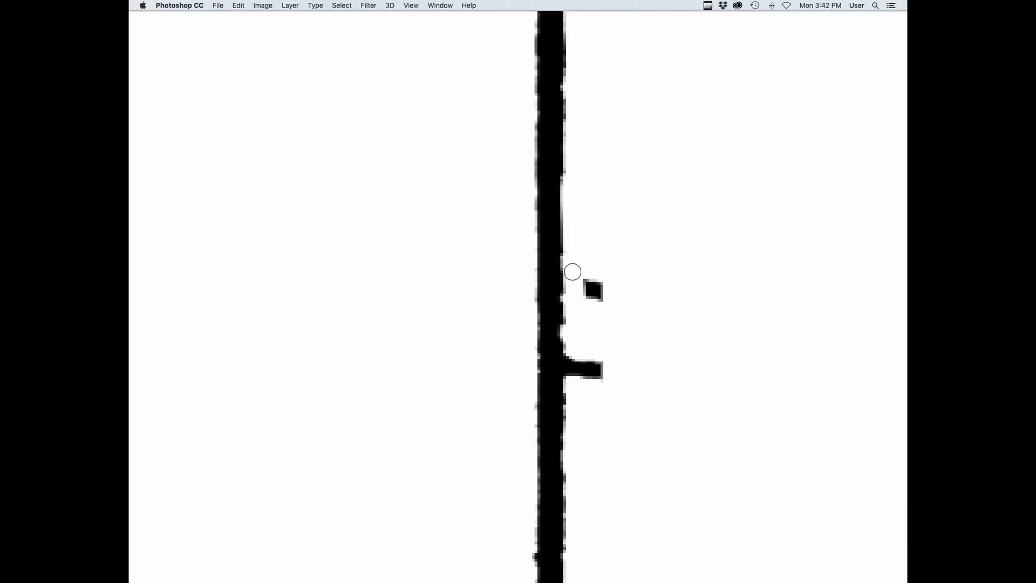
pyautogui.moveTo(579, 348); pyautogui.dragTo(575, 379)
pyautogui.moveTo(636, 132); pyautogui.dragTo(638, 386)
pyautogui.moveTo(546, 81); pyautogui.dragTo(523, 155)
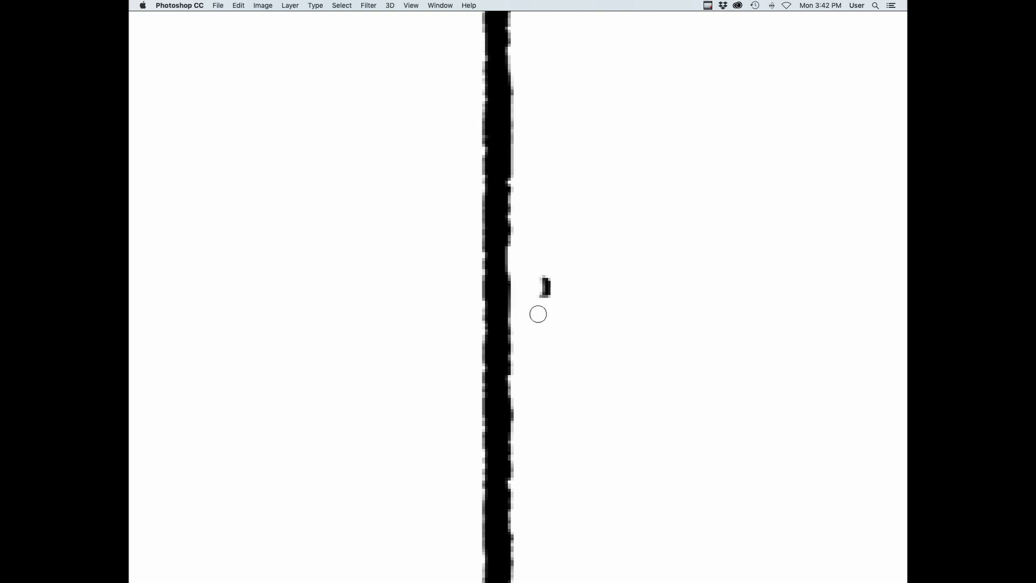
pyautogui.moveTo(537, 314); pyautogui.dragTo(568, 432)
pyautogui.moveTo(585, 372)
pyautogui.mouseDown()
pyautogui.moveTo(585, 439)
pyautogui.moveTo(555, 388)
pyautogui.mouseUp()
# Erase the remaining short stubs farther up the frame's left edge, below the thick black block
pyautogui.moveTo(603, 119); pyautogui.dragTo(591, 432)
pyautogui.moveTo(565, 294); pyautogui.dragTo(544, 220)
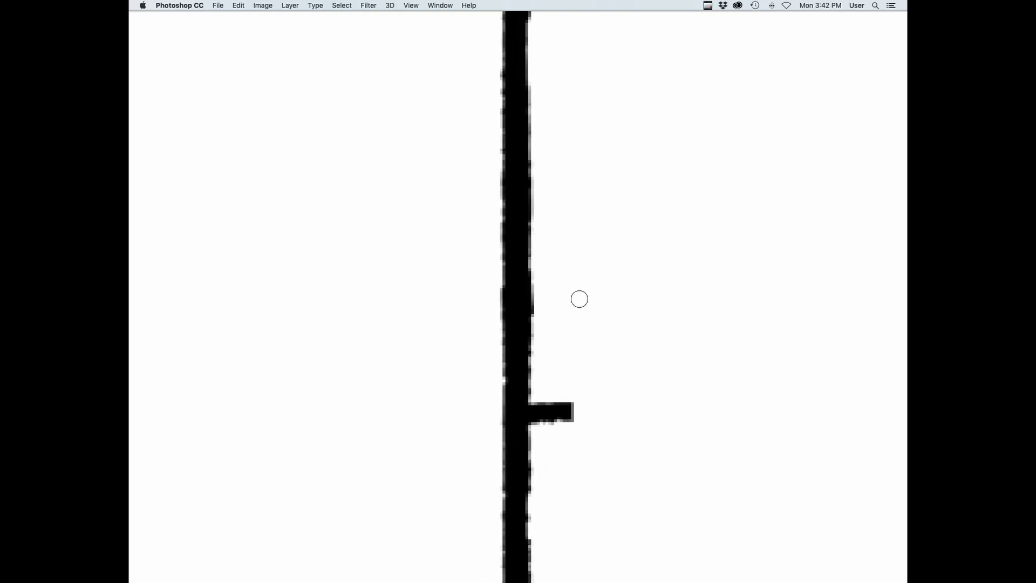
pyautogui.moveTo(595, 174); pyautogui.dragTo(600, 420)
pyautogui.moveTo(599, 216)
pyautogui.mouseDown()
pyautogui.moveTo(588, 402)
pyautogui.moveTo(538, 418)
pyautogui.mouseUp()
pyautogui.moveTo(583, 300); pyautogui.dragTo(568, 459)
pyautogui.moveTo(567, 162); pyautogui.dragTo(575, 389)
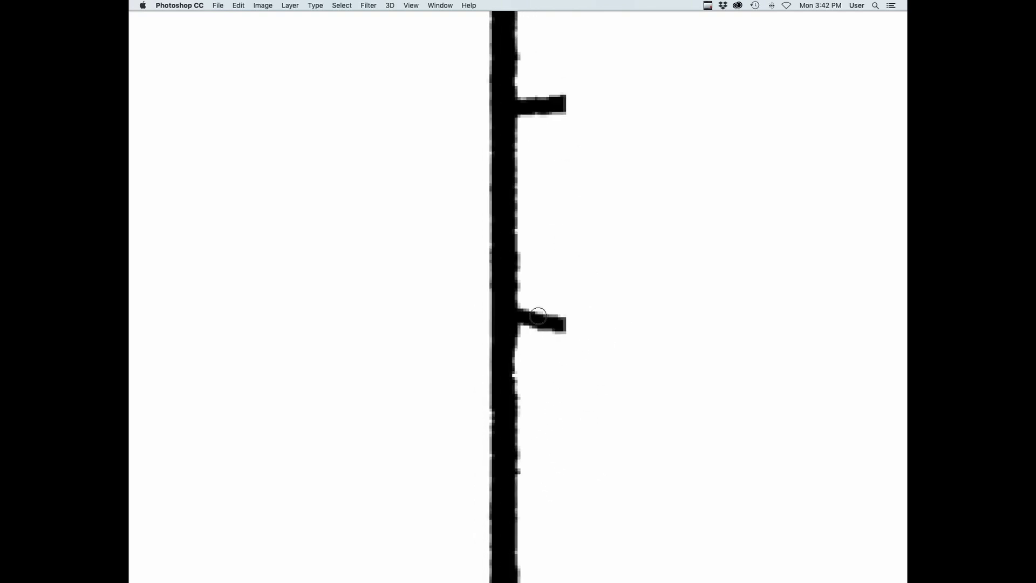
pyautogui.moveTo(530, 98); pyautogui.dragTo(546, 116)
pyautogui.moveTo(626, 216); pyautogui.dragTo(645, 383)
pyautogui.moveTo(574, 386)
pyautogui.mouseDown()
pyautogui.moveTo(571, 435)
pyautogui.moveTo(600, 456)
pyautogui.mouseUp()
# Lasso and delete the thick black block on the inside of the frame's left edge, keeping the thin border line
pyautogui.moveTo(655, 330); pyautogui.dragTo(656, 463)
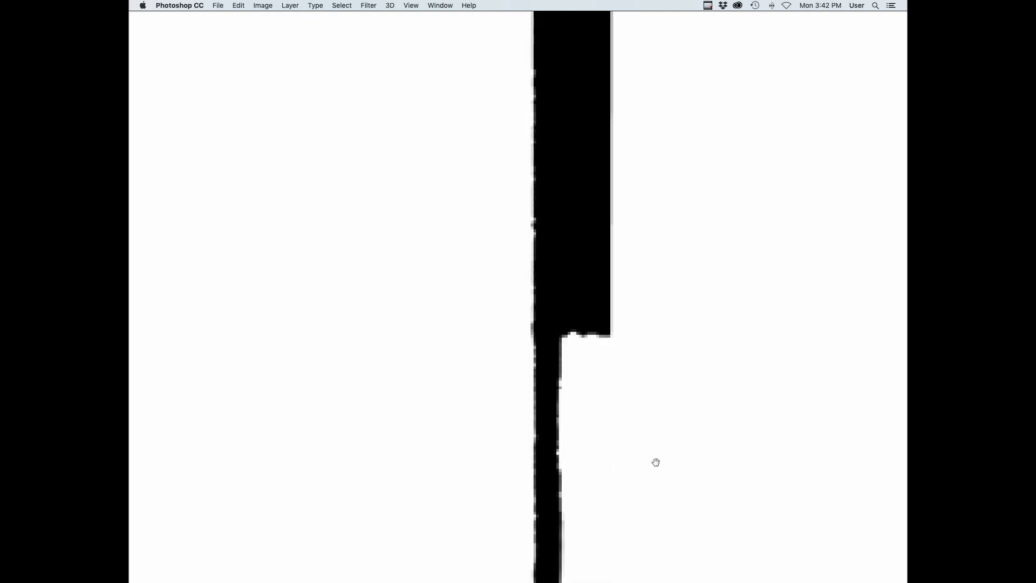
pyautogui.press('l')
pyautogui.moveTo(665, 410); pyautogui.dragTo(590, 495)
pyautogui.moveTo(554, 102); pyautogui.dragTo(558, 245)
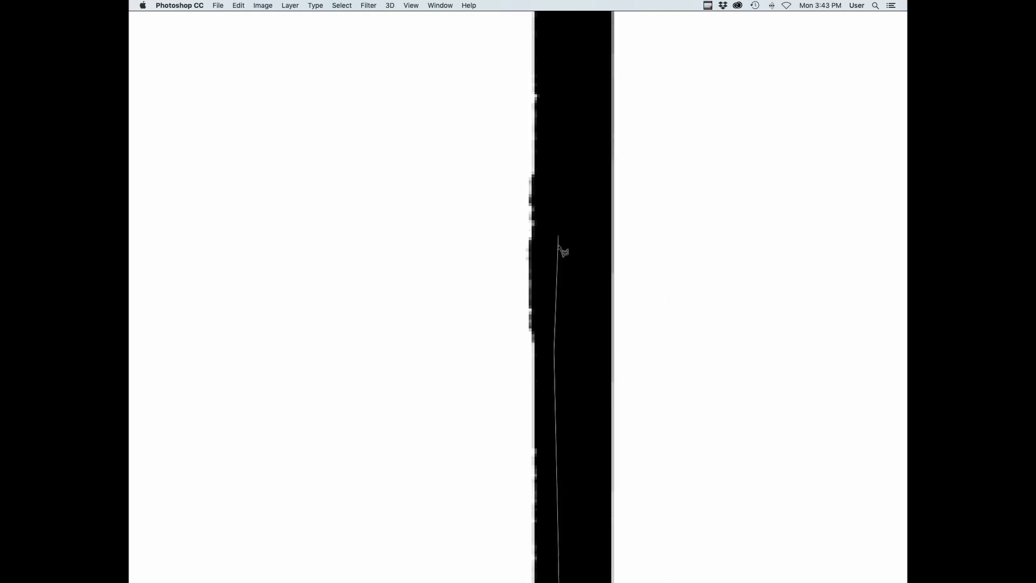
pyautogui.moveTo(552, 97); pyautogui.dragTo(551, 194)
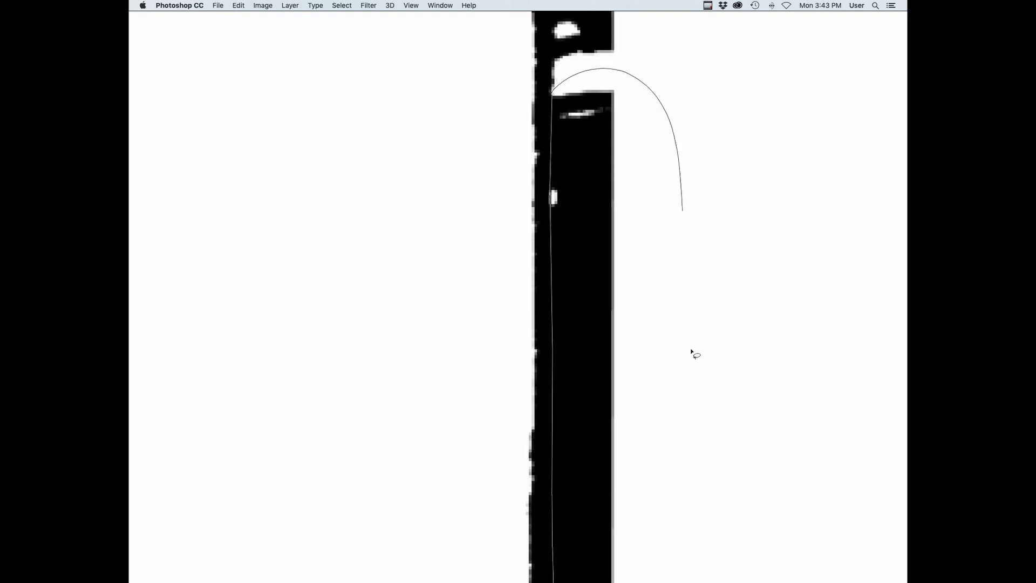
pyautogui.moveTo(690, 351); pyautogui.dragTo(702, 502)
pyautogui.keyDown('super'); pyautogui.moveTo(716, 291); pyautogui.dragTo(675, 292); pyautogui.keyUp('super')
pyautogui.press('Delete')
pyautogui.keyDown('super'); pyautogui.moveTo(746, 430); pyautogui.dragTo(769, 430); pyautogui.keyUp('super')
pyautogui.press('super+d')
# Lasso and delete the next thick black block higher up on the inside of the frame's left edge
pyautogui.moveTo(646, 218); pyautogui.dragTo(649, 335)
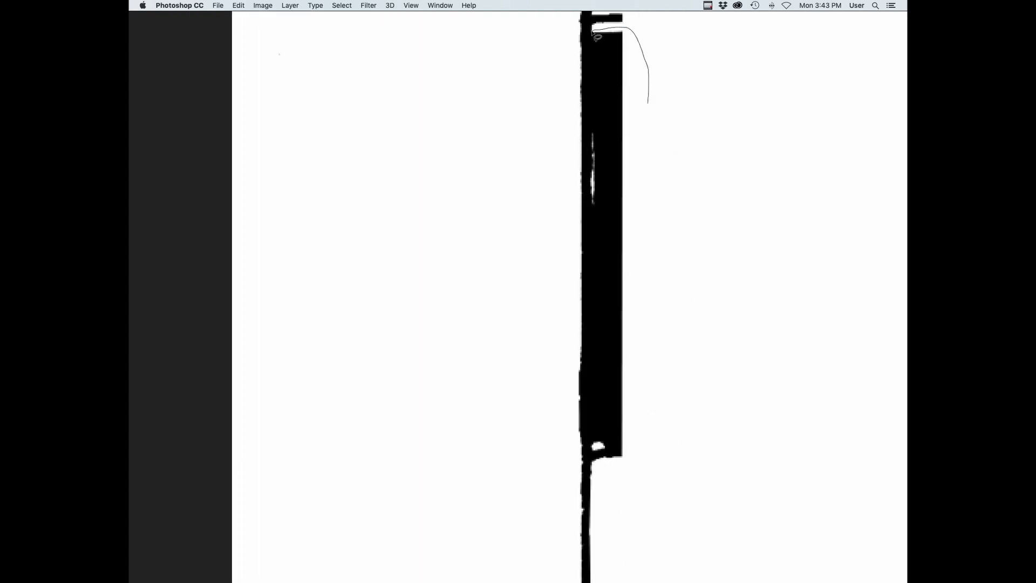
pyautogui.moveTo(594, 34); pyautogui.dragTo(594, 201)
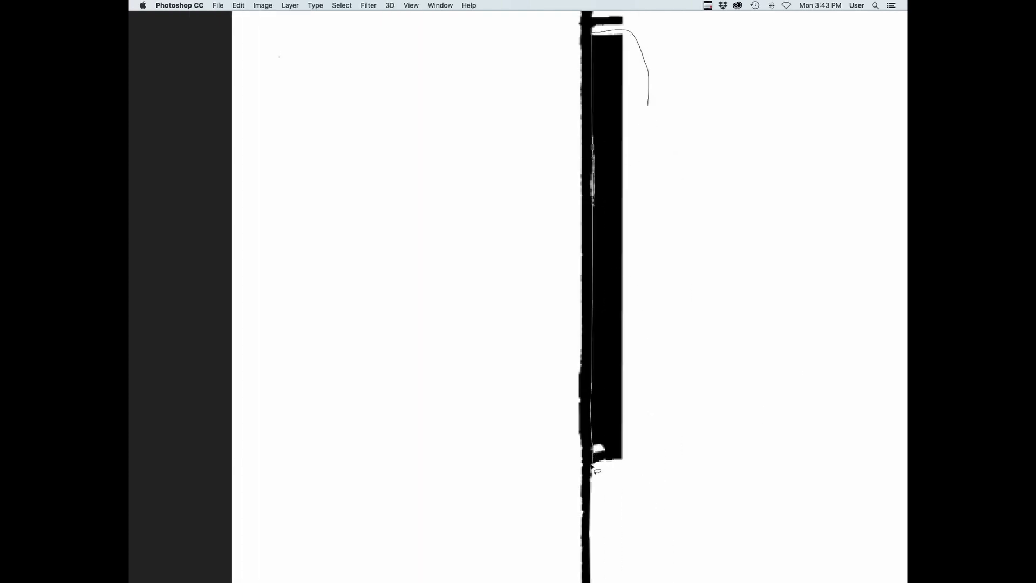
pyautogui.press('Delete')
pyautogui.press('super+d')
pyautogui.moveTo(592, 466)
pyautogui.mouseDown()
pyautogui.moveTo(646, 107)
pyautogui.moveTo(646, 373)
pyautogui.mouseUp()
pyautogui.moveTo(646, 372)
pyautogui.keyDown('super'); pyautogui.mouseDown()
pyautogui.moveTo(662, 426)
pyautogui.moveTo(743, 336)
pyautogui.moveTo(759, 361)
pyautogui.mouseUp(); pyautogui.keyUp('super')
# Lasso and delete the black blocks filling the inside of the frame's top-left corner, leaving only the thin border line
pyautogui.moveTo(759, 366); pyautogui.dragTo(608, 458)
pyautogui.moveTo(603, 199); pyautogui.dragTo(814, 89)
pyautogui.moveTo(730, 72); pyautogui.dragTo(694, 434)
pyautogui.keyDown('shift'); pyautogui.moveTo(738, 361); pyautogui.dragTo(564, 424); pyautogui.keyUp('shift')
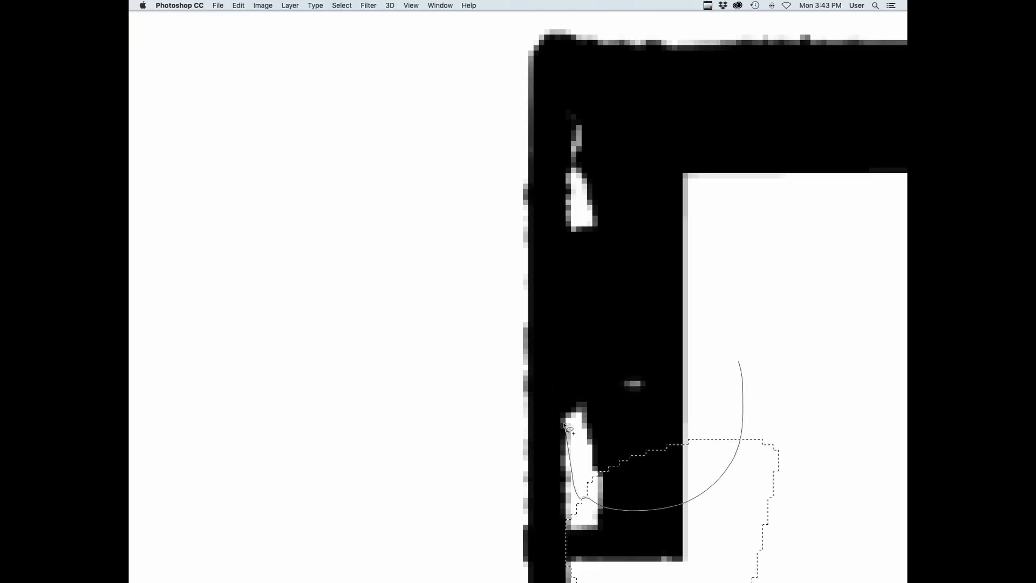
pyautogui.keyDown('shift'); pyautogui.moveTo(663, 99); pyautogui.dragTo(737, 351); pyautogui.keyUp('shift')
pyautogui.moveTo(853, 316); pyautogui.dragTo(581, 472)
pyautogui.keyDown('shift'); pyautogui.moveTo(416, 458); pyautogui.dragTo(833, 249); pyautogui.keyUp('shift')
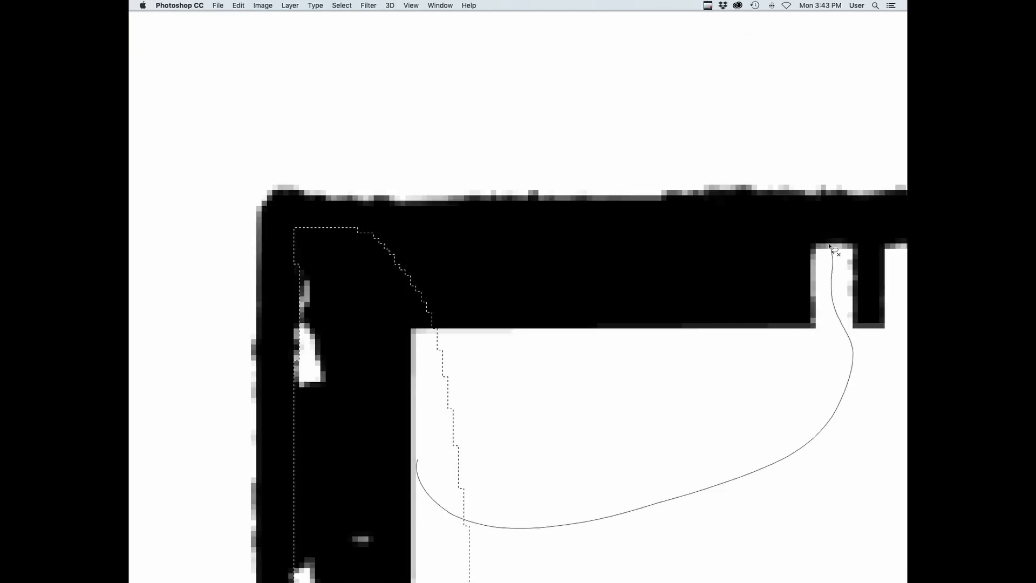
pyautogui.press('super+z')
pyautogui.keyDown('shift'); pyautogui.moveTo(505, 255); pyautogui.dragTo(372, 556); pyautogui.keyUp('shift')
pyautogui.moveTo(377, 199)
pyautogui.keyDown('alt'); pyautogui.mouseDown()
pyautogui.moveTo(287, 216)
pyautogui.moveTo(302, 198)
pyautogui.mouseUp(); pyautogui.keyUp('alt')
pyautogui.keyDown('super'); pyautogui.moveTo(740, 349); pyautogui.dragTo(694, 385); pyautogui.keyUp('super')
pyautogui.keyDown('super'); pyautogui.moveTo(596, 328); pyautogui.dragTo(629, 327); pyautogui.keyUp('super')
pyautogui.keyDown('alt'); pyautogui.moveTo(600, 280); pyautogui.dragTo(622, 238); pyautogui.keyUp('alt')
pyautogui.press('Delete')
pyautogui.press('super+d')
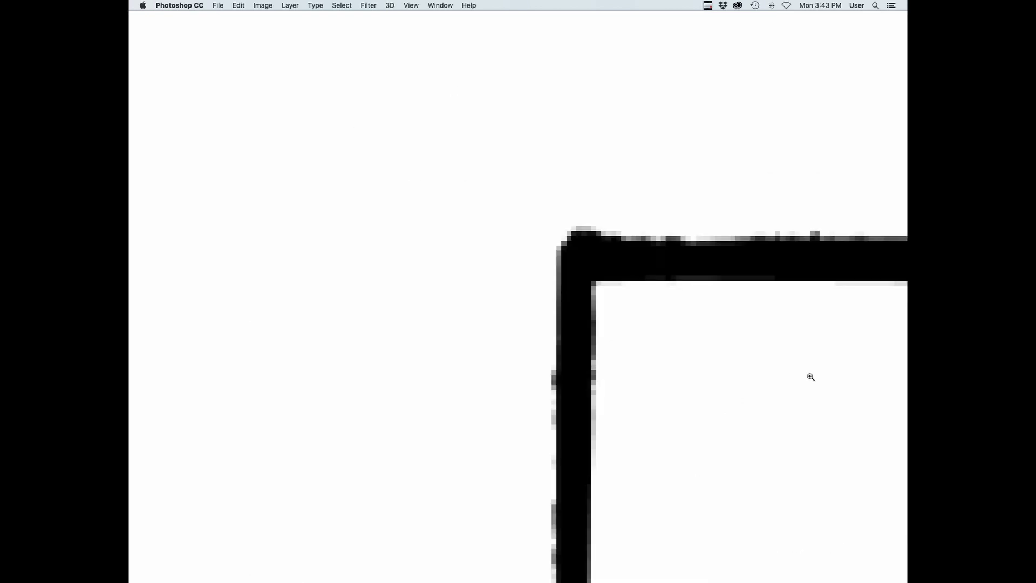
# Lasso and delete the vertical and slanted stub pairs under the frame's top edge near the top-left corner
pyautogui.keyDown('super'); pyautogui.moveTo(808, 373); pyautogui.dragTo(760, 400); pyautogui.keyUp('super')
pyautogui.moveTo(799, 507); pyautogui.dragTo(637, 519)
pyautogui.keyDown('super'); pyautogui.moveTo(646, 336); pyautogui.dragTo(667, 332); pyautogui.keyUp('super')
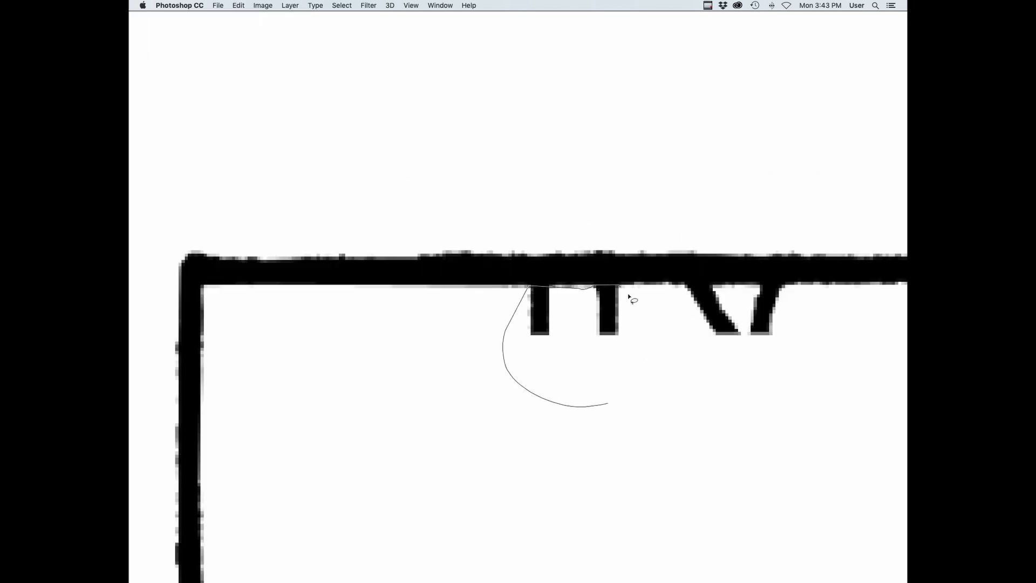
pyautogui.moveTo(761, 287)
pyautogui.mouseDown()
pyautogui.moveTo(770, 374)
pyautogui.moveTo(588, 440)
pyautogui.mouseUp()
pyautogui.press('Delete')
pyautogui.press('super+d')
# Lasso and delete the small square block hanging from the frame's top edge
pyautogui.moveTo(786, 381); pyautogui.dragTo(570, 374)
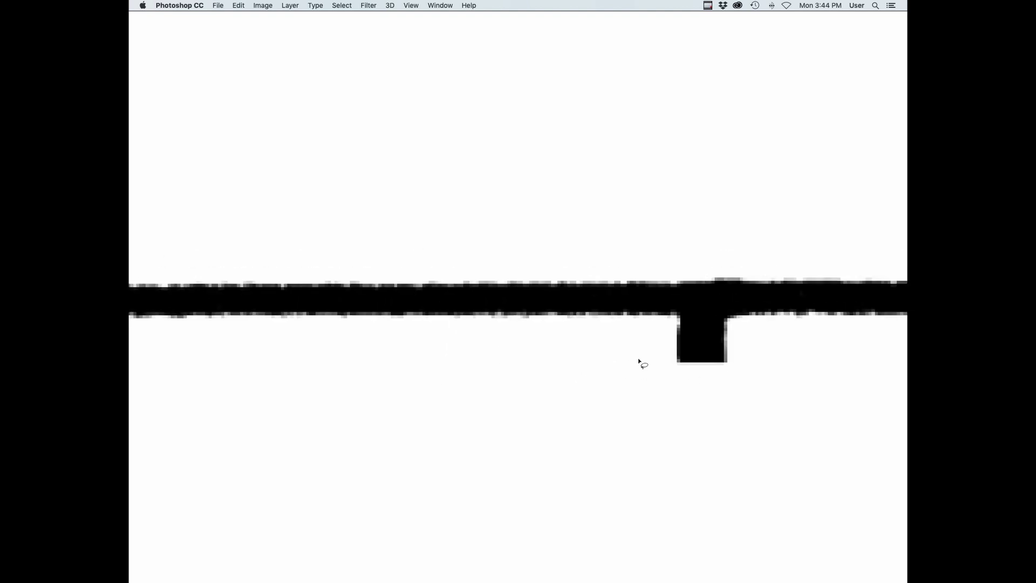
pyautogui.moveTo(651, 328); pyautogui.dragTo(630, 351)
pyautogui.press('Delete')
pyautogui.press('super+d')
# Lasso all the remaining stubs and black blocks under the frame's top edge up to the top-right corner and delete them together
pyautogui.moveTo(809, 389)
pyautogui.mouseDown()
pyautogui.moveTo(551, 383)
pyautogui.moveTo(760, 383)
pyautogui.mouseUp()
pyautogui.keyDown('shift'); pyautogui.moveTo(634, 372); pyautogui.dragTo(630, 309); pyautogui.keyUp('shift')
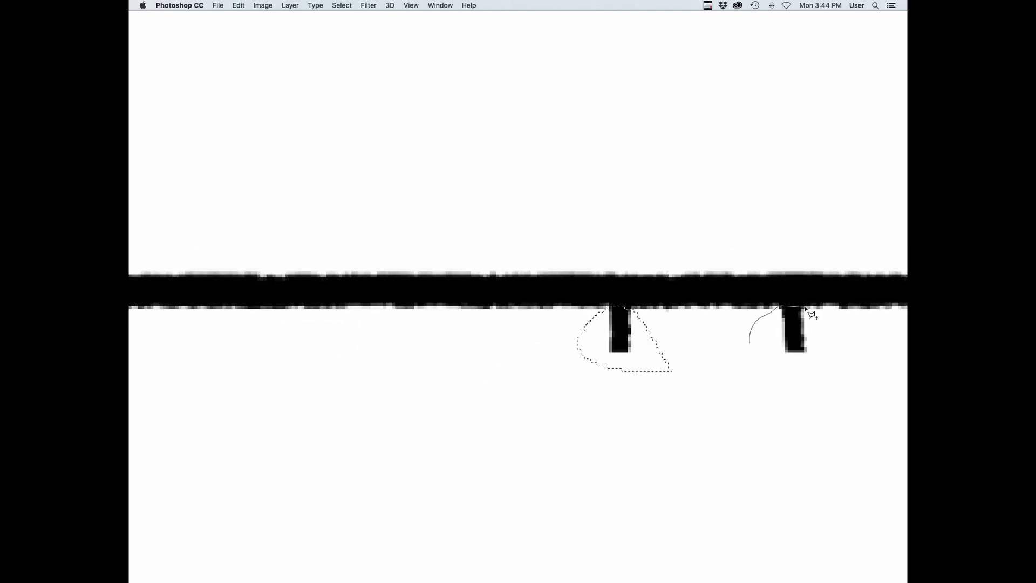
pyautogui.moveTo(805, 309); pyautogui.dragTo(805, 387)
pyautogui.hscroll(5, 538, 396)
pyautogui.scroll(1, 538, 395)
pyautogui.moveTo(640, 430); pyautogui.dragTo(626, 440)
pyautogui.hscroll(4, 593, 437)
pyautogui.scroll(1, 593, 437)
pyautogui.moveTo(565, 437)
pyautogui.mouseDown()
pyautogui.moveTo(519, 433)
pyautogui.moveTo(877, 365)
pyautogui.moveTo(811, 443)
pyautogui.mouseUp()
pyautogui.hscroll(9, 841, 422)
pyautogui.moveTo(417, 404)
pyautogui.mouseDown()
pyautogui.moveTo(702, 446)
pyautogui.moveTo(726, 430)
pyautogui.mouseUp()
pyautogui.hscroll(4, 723, 431)
pyautogui.moveTo(613, 426)
pyautogui.keyDown('shift'); pyautogui.mouseDown()
pyautogui.moveTo(650, 444)
pyautogui.moveTo(615, 402)
pyautogui.mouseUp(); pyautogui.keyUp('shift')
pyautogui.hscroll(10, 687, 416)
pyautogui.hscroll(4, 547, 425)
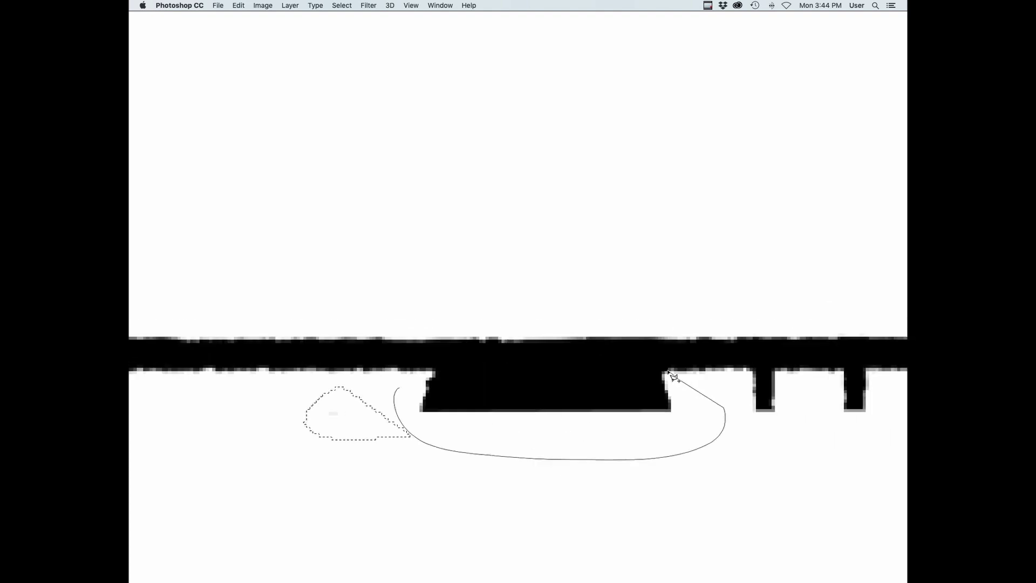
pyautogui.moveTo(430, 371); pyautogui.dragTo(432, 372)
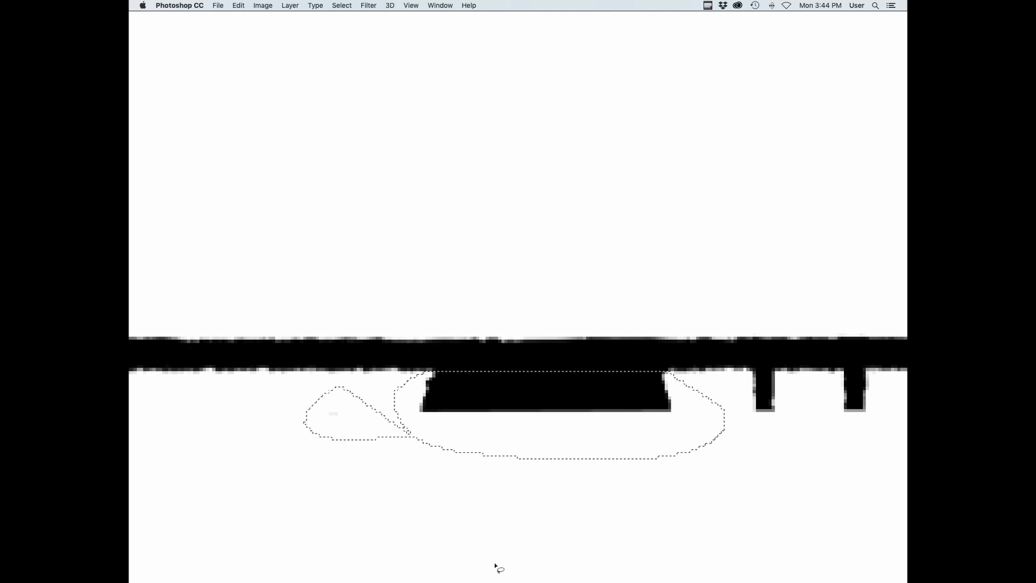
pyautogui.hscroll(5, 712, 409)
pyautogui.scroll(1, 712, 410)
pyautogui.moveTo(587, 438); pyautogui.dragTo(581, 394)
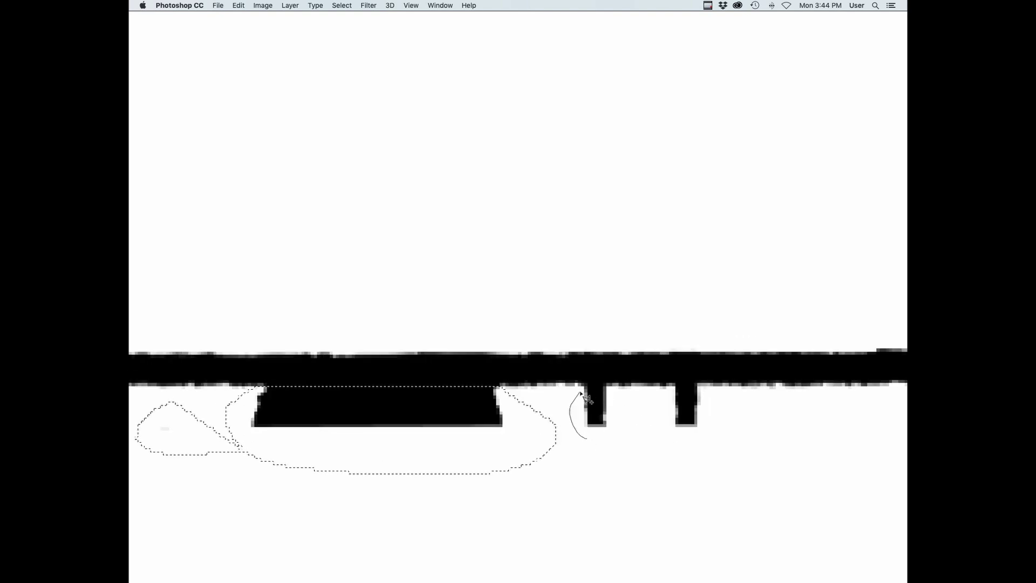
pyautogui.moveTo(669, 399); pyautogui.dragTo(604, 444)
pyautogui.hscroll(5, 807, 416)
pyautogui.scroll(-1, 807, 416)
pyautogui.moveTo(478, 419); pyautogui.dragTo(458, 369)
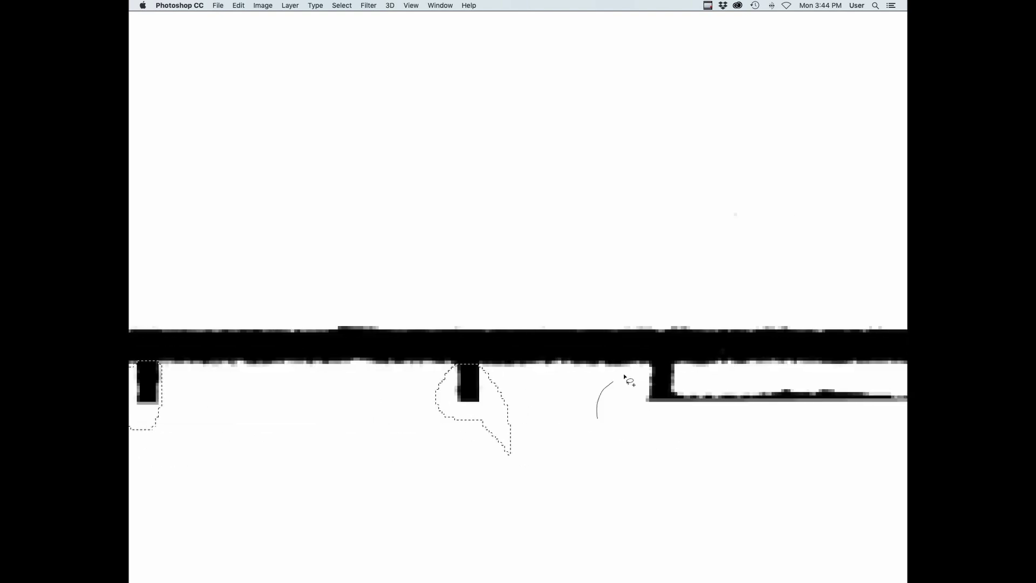
pyautogui.moveTo(863, 425); pyautogui.dragTo(600, 420)
pyautogui.moveTo(853, 402); pyautogui.dragTo(485, 381)
pyautogui.moveTo(497, 359)
pyautogui.mouseDown()
pyautogui.moveTo(673, 390)
pyautogui.moveTo(507, 385)
pyautogui.mouseUp()
pyautogui.moveTo(863, 392); pyautogui.dragTo(582, 358)
pyautogui.press('BackSpace')
pyautogui.press('super+d')
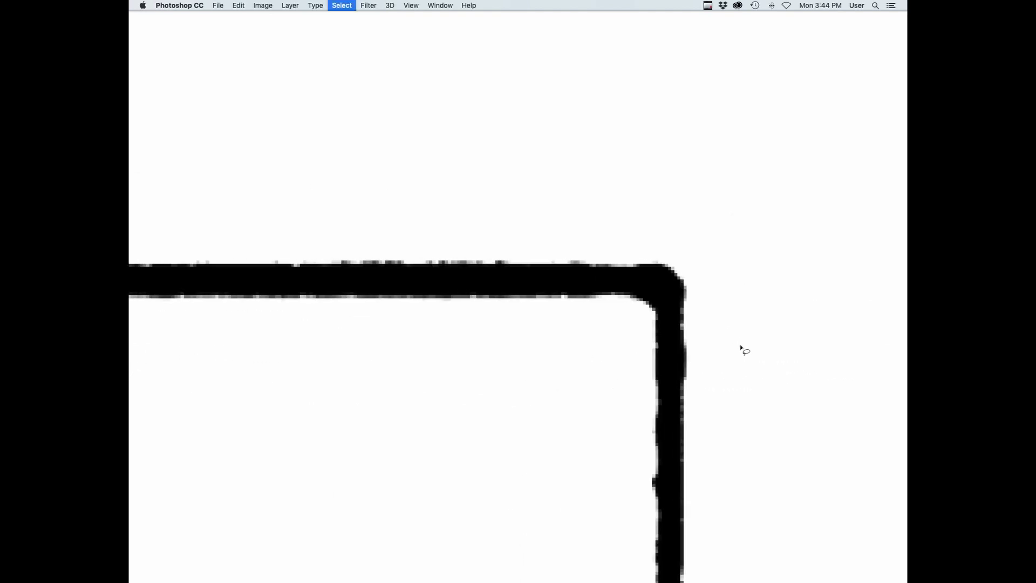
# Touch up the inside of the frame's top-left corner with a small black brush stroke
pyautogui.press('super+minus')
pyautogui.press('super+minus')
pyautogui.press('super+minus')
pyautogui.press('super+minus')
pyautogui.press('super+minus')
pyautogui.moveTo(833, 394); pyautogui.dragTo(828, 384)
pyautogui.keyDown('super'); pyautogui.click(622, 276); pyautogui.keyUp('super')
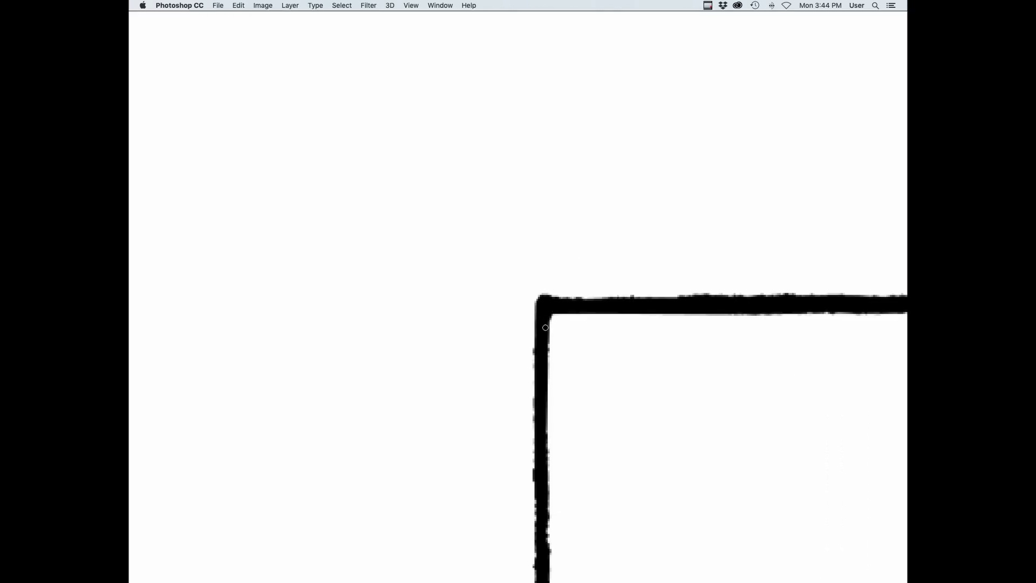
# Inspect the frame's sides, corners and bottom edge down to the signature for leftover marks
pyautogui.press('super+minus')
pyautogui.press('super+minus')
pyautogui.press('super+minus')
pyautogui.press('super+minus')
pyautogui.moveTo(686, 464); pyautogui.dragTo(666, 141)
pyautogui.moveTo(670, 437); pyautogui.dragTo(580, 162)
pyautogui.keyDown('super'); pyautogui.click(555, 394); pyautogui.keyUp('super')
pyautogui.press('super+minus')
pyautogui.press('super+minus')
pyautogui.press('super+minus')
pyautogui.press('super+minus')
pyautogui.moveTo(709, 369); pyautogui.dragTo(312, 435)
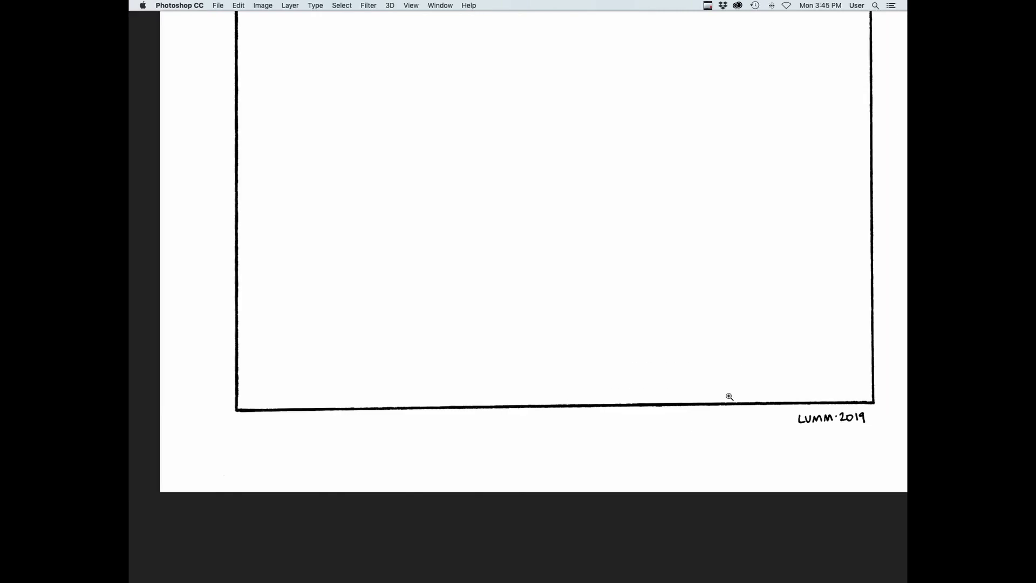
# Rename the frame's layer border and the line art layer lines, and make the line art visible
pyautogui.press('super+0')
pyautogui.press('Tab')
pyautogui.write('r')
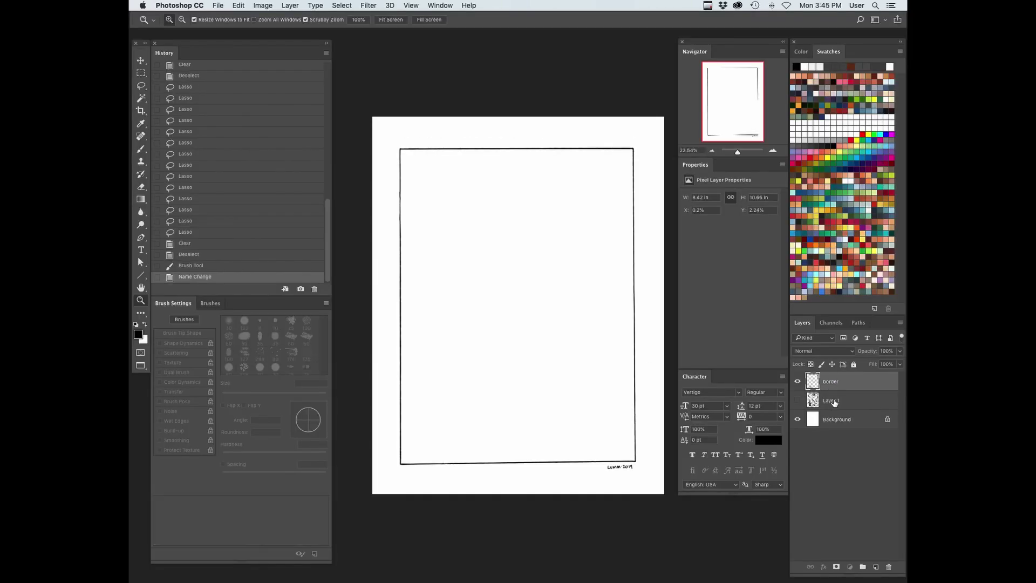
pyautogui.press('Tab')
pyautogui.write('lines')
pyautogui.click(798, 401)
# Add a new layer named flats directly above the Background layer and fill it with slate blue
pyautogui.click(836, 420)
pyautogui.press('super+shift+n')
pyautogui.write('flats')
pyautogui.press('Return')
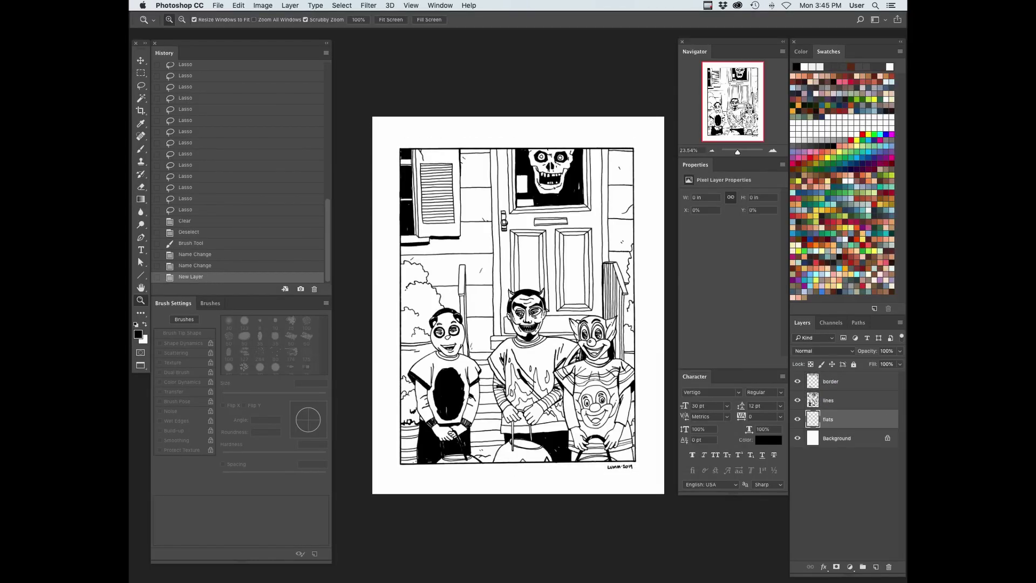
pyautogui.hotkey('alt', 'BackSpace')
# Select the empty area outside the frame on the lines layer using the Magic Wand with Contiguous enabled
pyautogui.click(837, 400)
pyautogui.press('w')
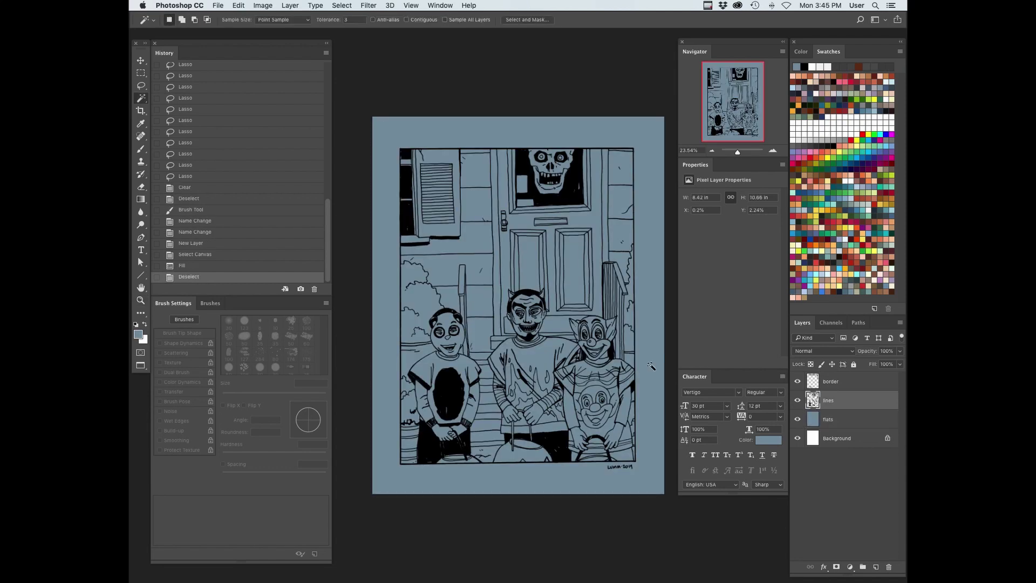
pyautogui.click(653, 366)
pyautogui.press('Tab')
pyautogui.press('z')
pyautogui.moveTo(630, 174)
pyautogui.mouseDown()
pyautogui.moveTo(727, 104)
pyautogui.moveTo(831, 108)
pyautogui.mouseUp()
pyautogui.press('super+d')
pyautogui.press('Tab')
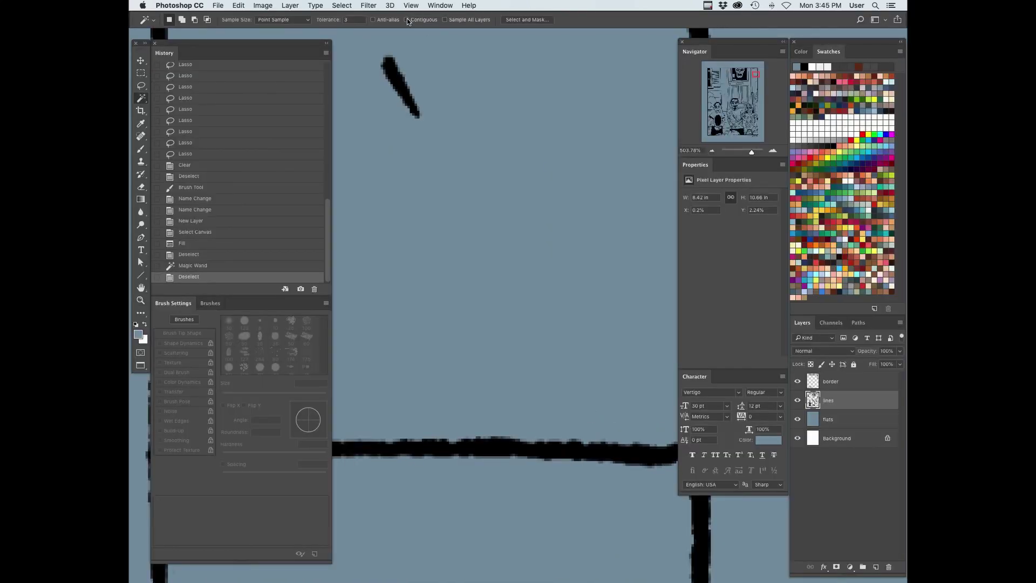
pyautogui.press('Tab')
pyautogui.press('Tab')
pyautogui.press('Tab')
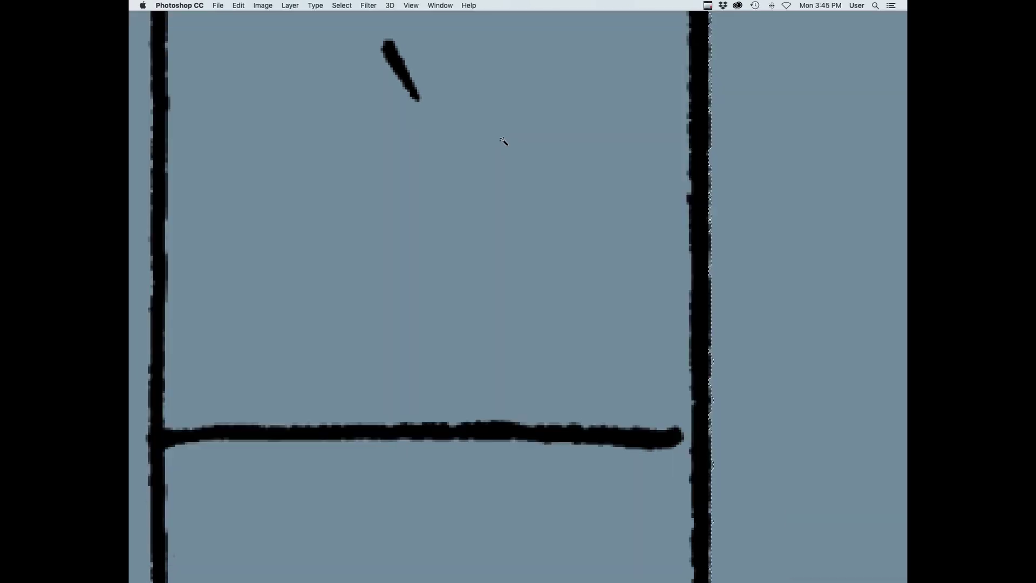
# Expand the selection of the area outside the frame and invert it to select the framed artwork
pyautogui.click(341, 5)
pyautogui.moveTo(347, 136)
pyautogui.click(450, 156)
pyautogui.press('Return')
pyautogui.press('super+minus')
pyautogui.press('super+minus')
pyautogui.press('super+minus')
pyautogui.press('super+minus')
pyautogui.press('super+minus')
pyautogui.press('super+minus')
pyautogui.press('super+0')
pyautogui.press('Tab')
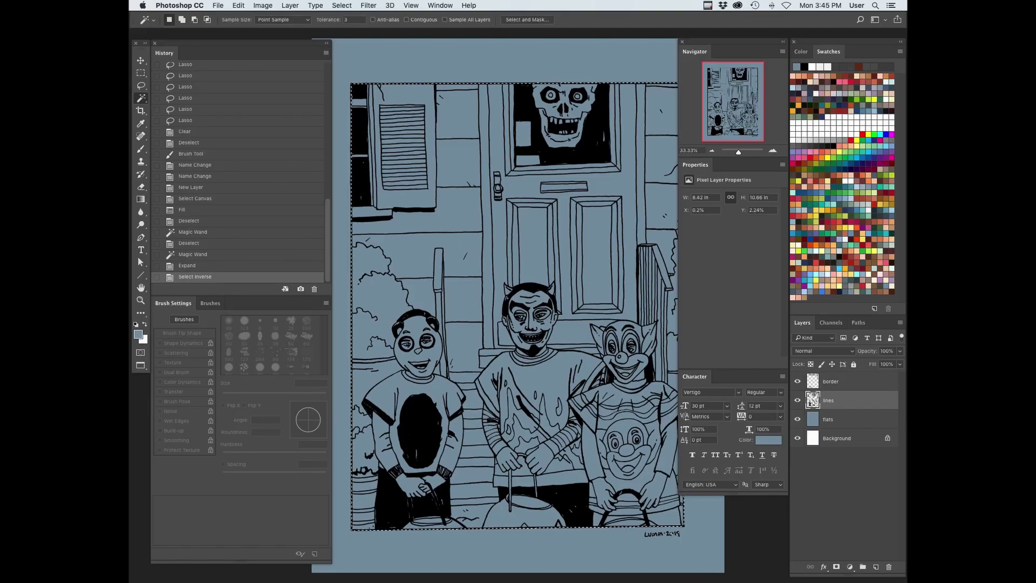
# Remove the signature from the selection with the Lasso and check the selection edge along the frame's bottom line
pyautogui.press('Tab')
pyautogui.moveTo(670, 538); pyautogui.dragTo(750, 449)
pyautogui.press('super+c')
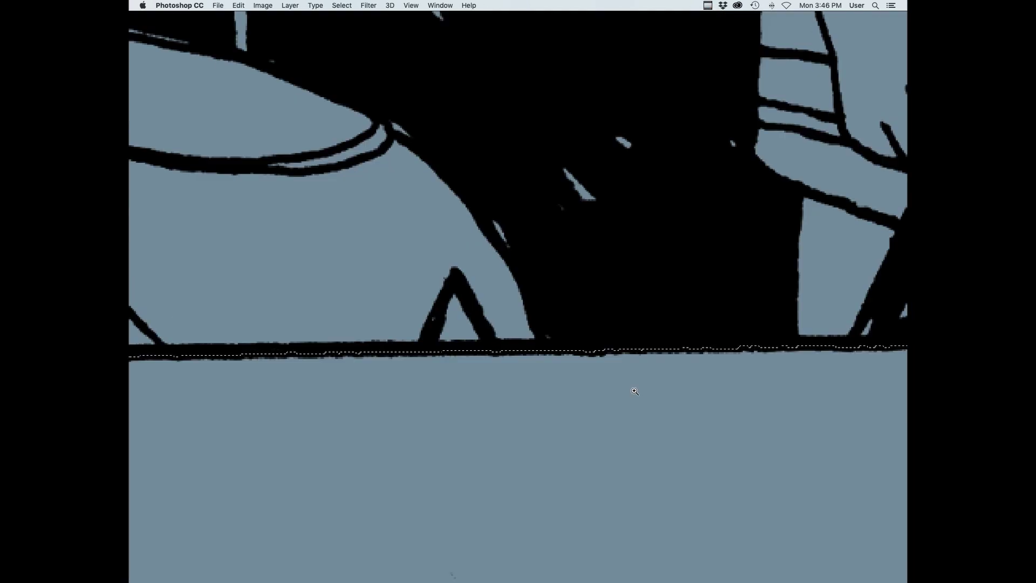
pyautogui.scroll(-5, 626, 378)
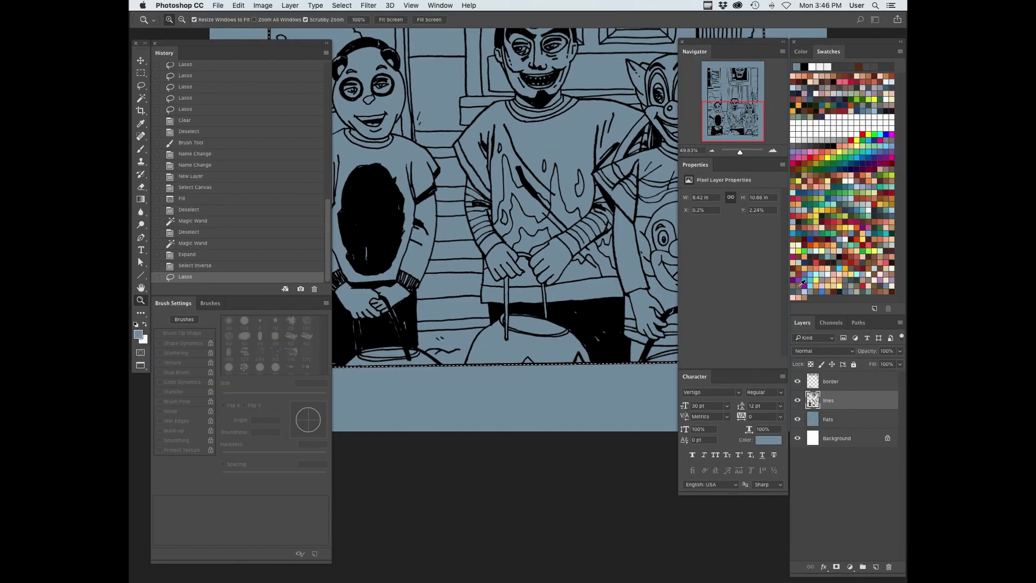
# On the flats layer, fill the framed area with light blue and the margin with white, and select the framed area
pyautogui.press('super+0')
pyautogui.press('Tab')
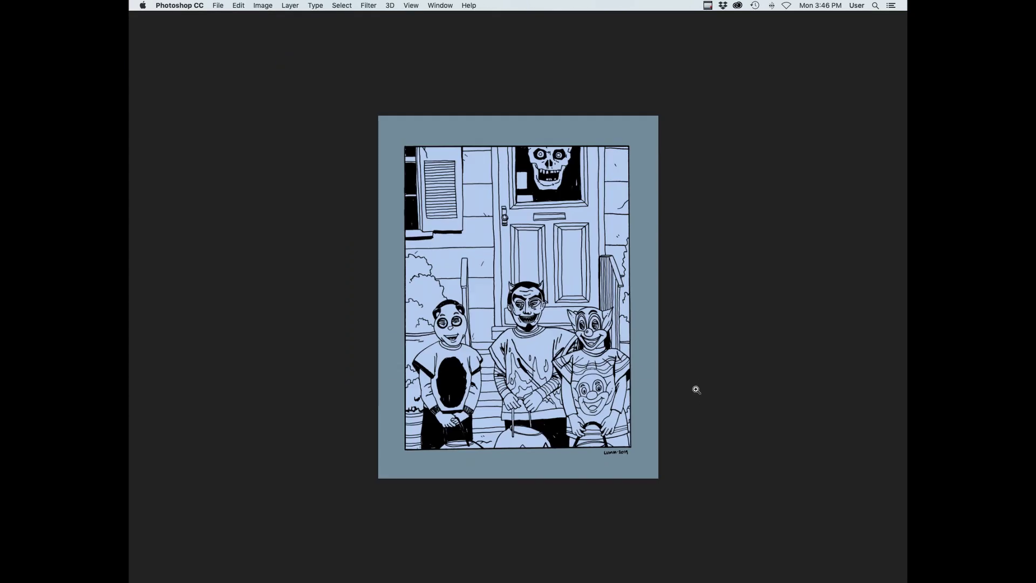
pyautogui.press('Tab')
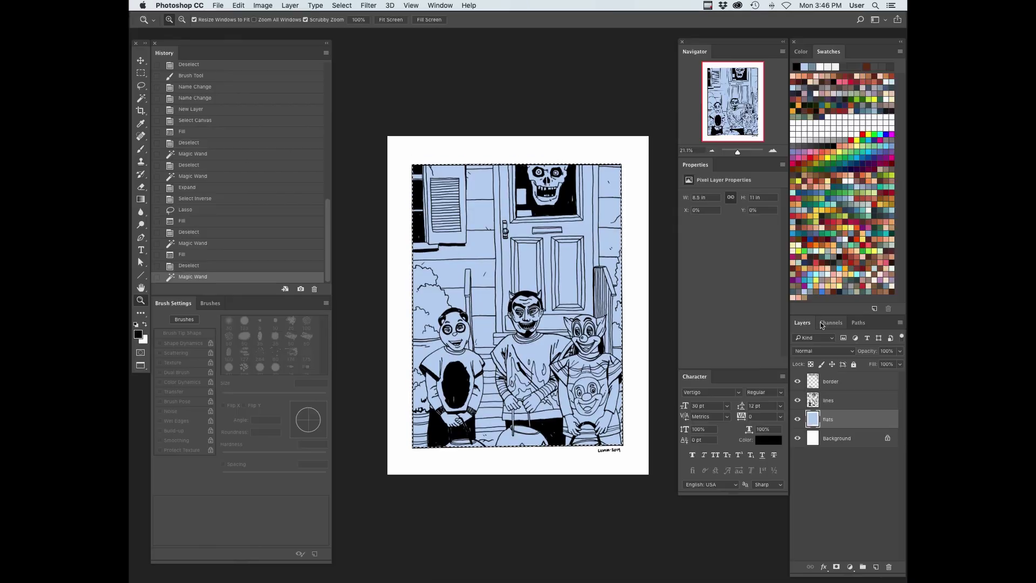
# Pick red and trace the clown-masked child's outer ear and neighbouring outline with the Pencil on the flats layer, undoing the last stroke
pyautogui.click(844, 222)
pyautogui.press('b')
pyautogui.press('Tab')
pyautogui.press('Tab')
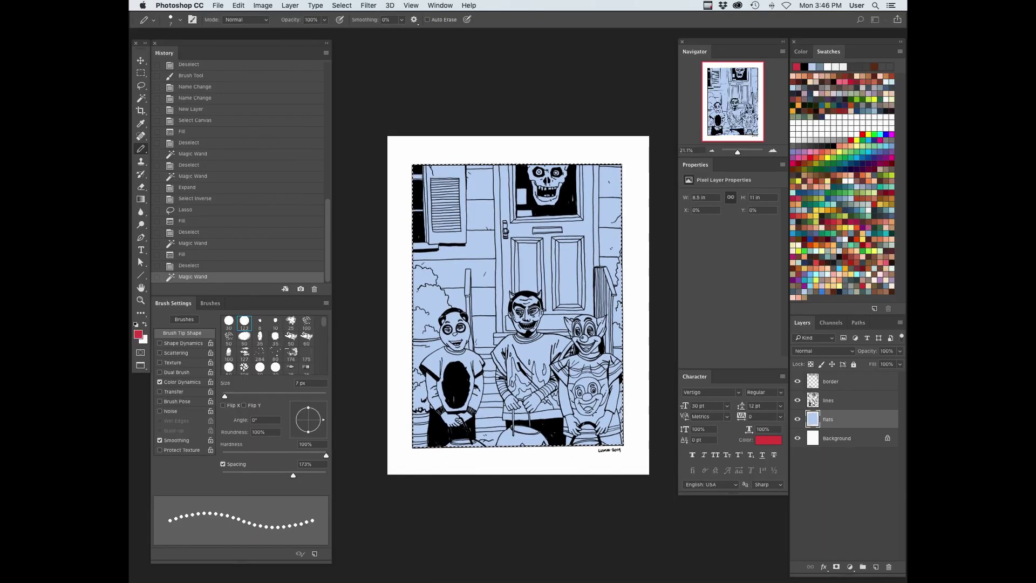
pyautogui.press('Tab')
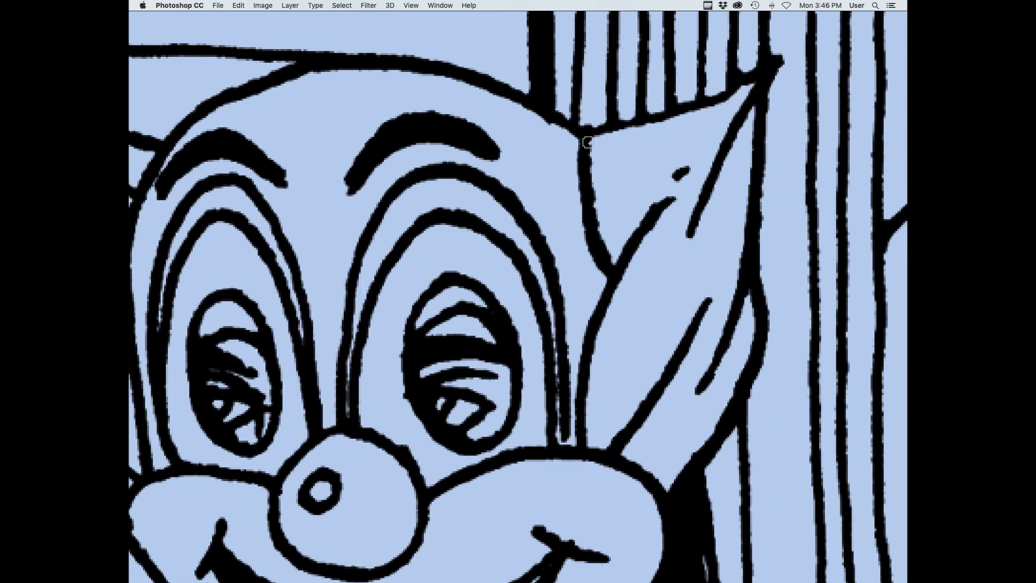
pyautogui.moveTo(573, 143)
pyautogui.mouseDown()
pyautogui.moveTo(672, 125)
pyautogui.moveTo(727, 297)
pyautogui.moveTo(667, 485)
pyautogui.mouseUp()
pyautogui.moveTo(675, 504)
pyautogui.mouseDown()
pyautogui.moveTo(675, 173)
pyautogui.moveTo(695, 482)
pyautogui.mouseUp()
pyautogui.moveTo(698, 412)
pyautogui.mouseDown()
pyautogui.moveTo(444, 157)
pyautogui.moveTo(382, 164)
pyautogui.mouseUp()
pyautogui.moveTo(380, 220)
pyautogui.mouseDown()
pyautogui.moveTo(504, 217)
pyautogui.moveTo(651, 314)
pyautogui.moveTo(487, 213)
pyautogui.moveTo(679, 332)
pyautogui.moveTo(733, 385)
pyautogui.mouseUp()
pyautogui.press('super+z')
# Trace the clown child's outer shoulder, sleeve and arm near the frame's right edge in red
pyautogui.scroll(-5, 732, 377)
pyautogui.moveTo(734, 518); pyautogui.dragTo(720, 214)
pyautogui.moveTo(722, 219); pyautogui.dragTo(698, 240)
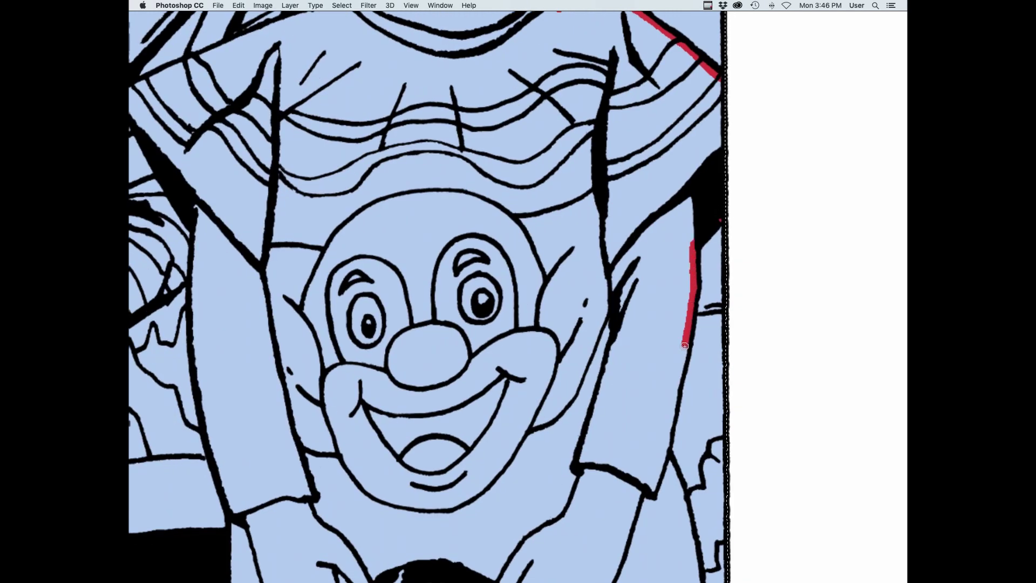
pyautogui.scroll(5, 678, 412)
pyautogui.moveTo(685, 346); pyautogui.dragTo(642, 535)
pyautogui.moveTo(659, 516)
pyautogui.mouseDown()
pyautogui.moveTo(595, 155)
pyautogui.moveTo(669, 518)
pyautogui.moveTo(669, 130)
pyautogui.mouseUp()
pyautogui.moveTo(670, 133); pyautogui.dragTo(693, 466)
# Trace the clown child's inner side in red, from the legs beside the black trousers up to the sleeve tip
pyautogui.moveTo(216, 345); pyautogui.dragTo(555, 327)
pyautogui.scroll(-5, 556, 328)
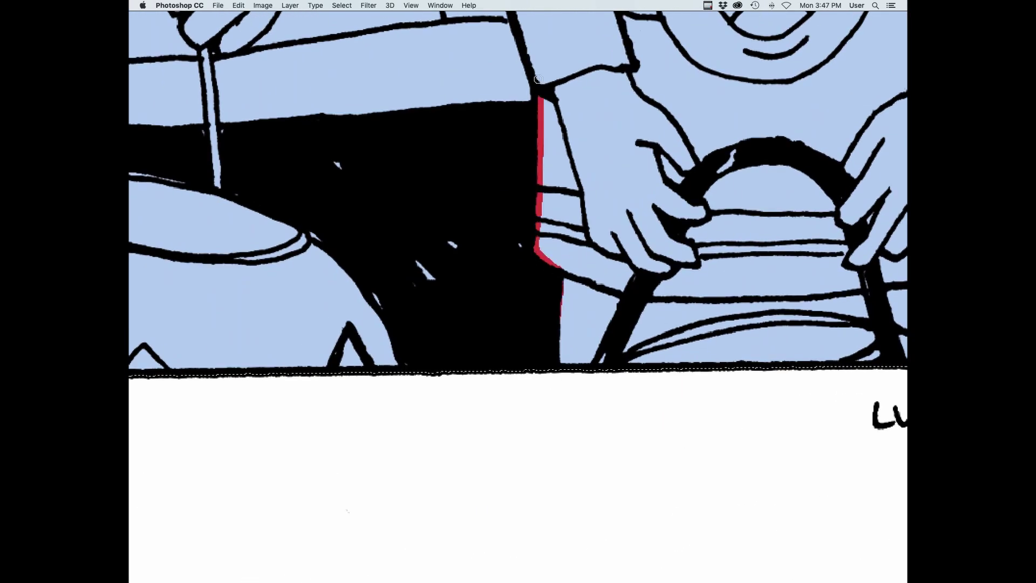
pyautogui.scroll(5, 538, 80)
pyautogui.hscroll(-2, 538, 79)
pyautogui.moveTo(573, 76); pyautogui.dragTo(571, 116)
pyautogui.moveTo(583, 347); pyautogui.dragTo(612, 440)
pyautogui.scroll(5, 617, 265)
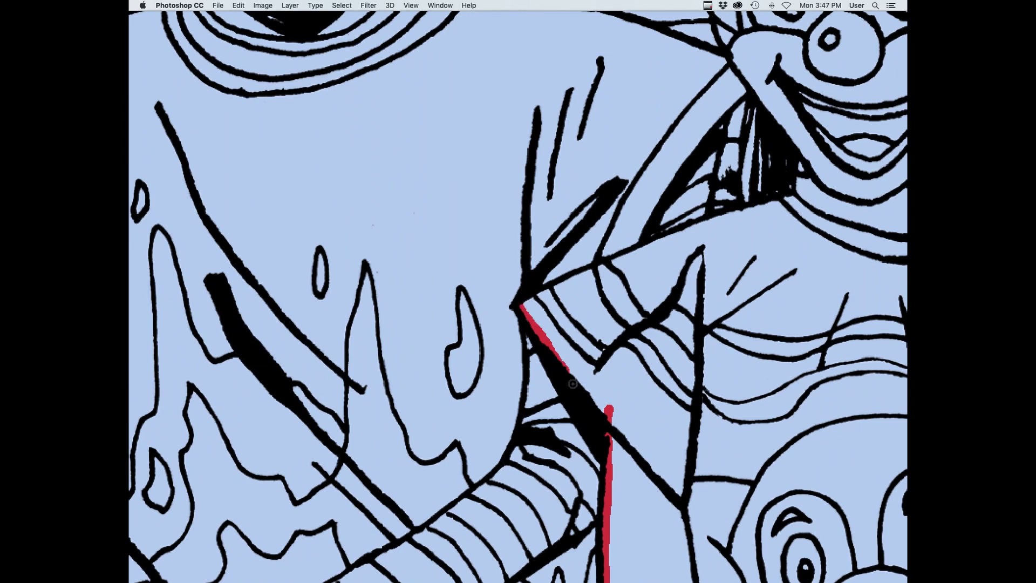
# Trace the clown child's inner shoulder, cheek, pointed ear and top of the head in red to close the outline
pyautogui.moveTo(715, 220); pyautogui.dragTo(769, 199)
pyautogui.scroll(3, 616, 267)
pyautogui.hscroll(2, 616, 267)
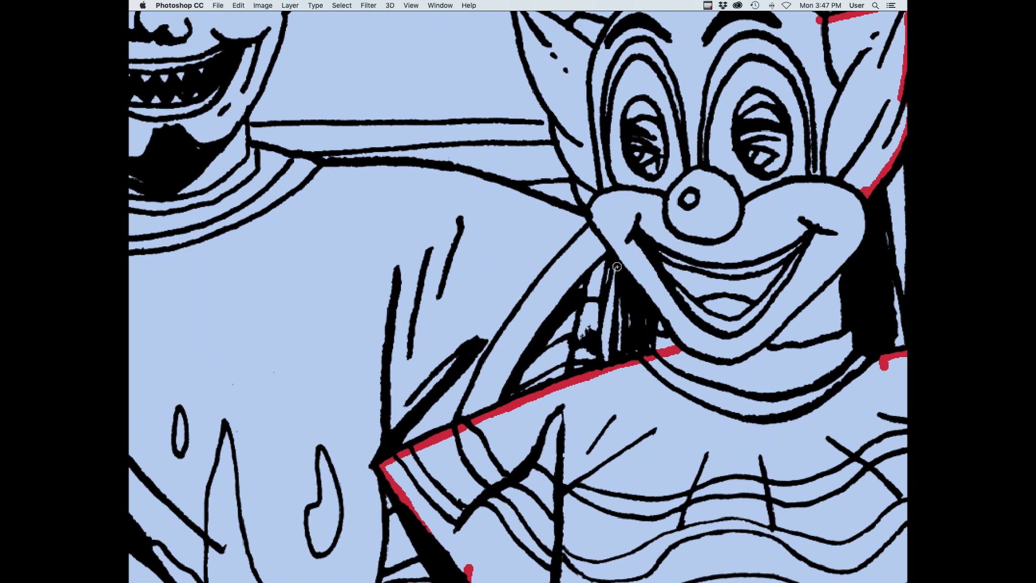
pyautogui.moveTo(584, 199); pyautogui.dragTo(561, 147)
pyautogui.scroll(4, 561, 147)
pyautogui.hscroll(-1, 561, 147)
pyautogui.moveTo(584, 340); pyautogui.dragTo(550, 234)
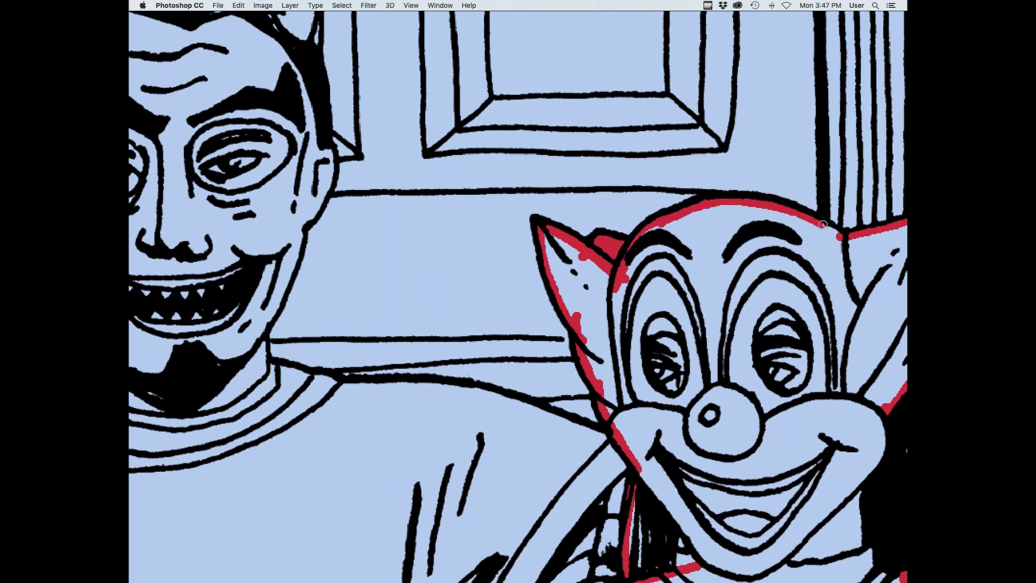
# Fill the outlined clown child with red and check the flat shape with the lines layer hidden, restoring the lines
pyautogui.click(763, 336)
pyautogui.scroll(-5, 762, 336)
pyautogui.scroll(5, 725, 378)
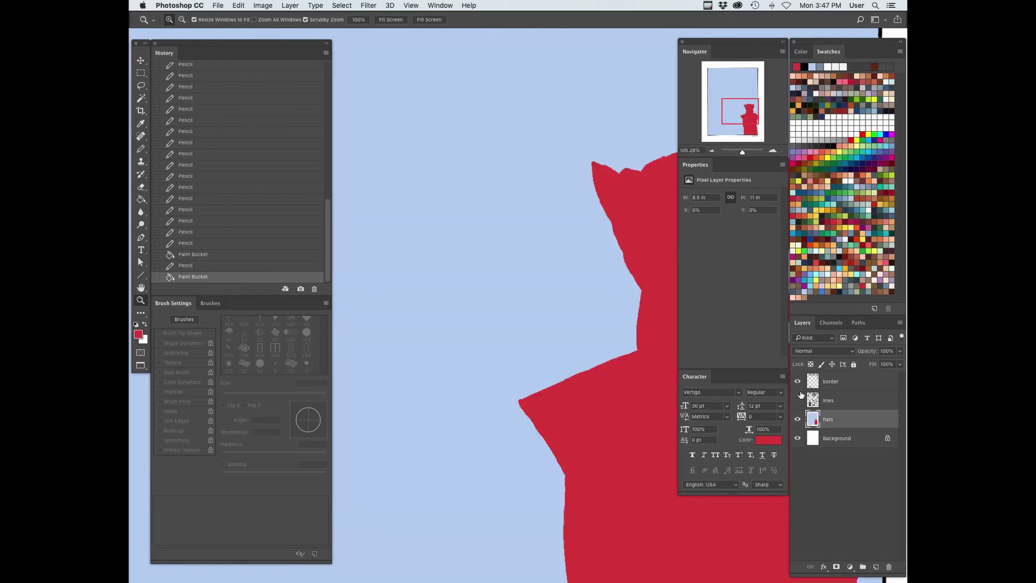
pyautogui.press('Tab')
pyautogui.press('Tab')
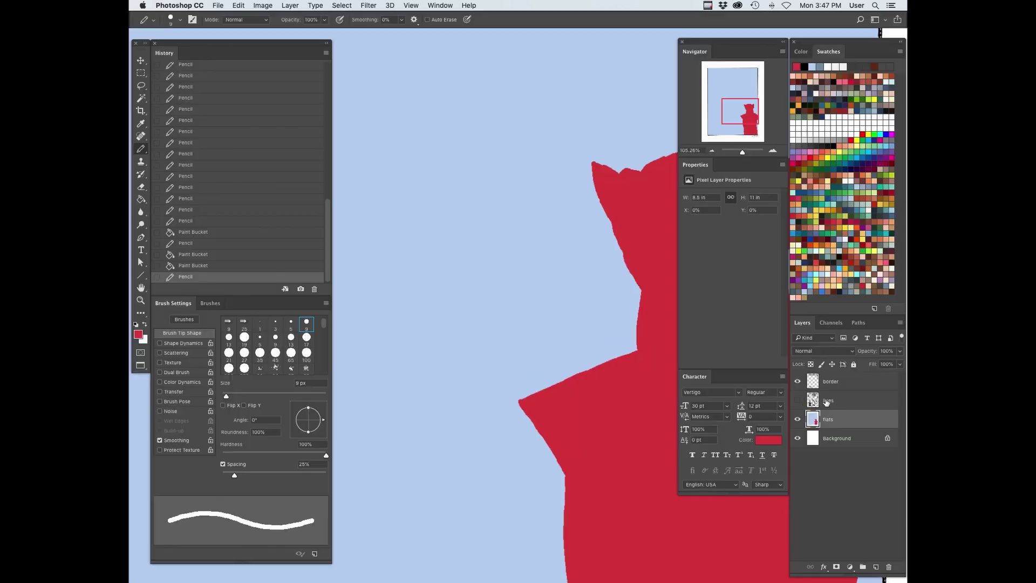
pyautogui.click(800, 400)
# Select the light blue area with the Magic Wand and trace the devil child's arm edge, neck and jaw beside the clown in green
pyautogui.press('w')
pyautogui.keyDown('alt'); pyautogui.click(666, 283); pyautogui.keyUp('alt')
pyautogui.press('Tab')
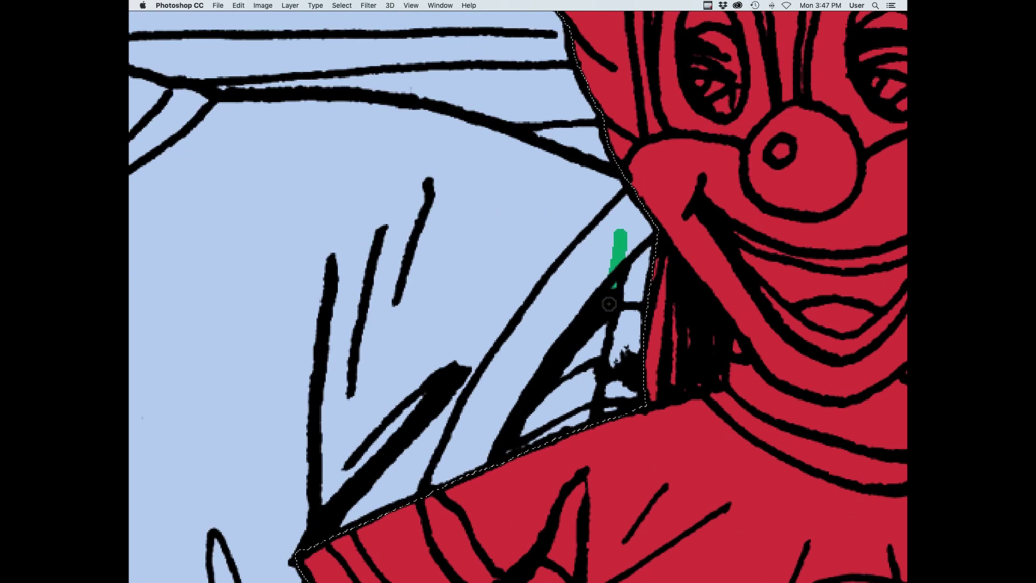
pyautogui.moveTo(597, 412); pyautogui.dragTo(615, 273)
pyautogui.moveTo(310, 202); pyautogui.dragTo(752, 265)
pyautogui.moveTo(766, 297)
pyautogui.mouseDown()
pyautogui.moveTo(671, 270)
pyautogui.moveTo(682, 127)
pyautogui.mouseUp()
pyautogui.moveTo(682, 127); pyautogui.dragTo(701, 48)
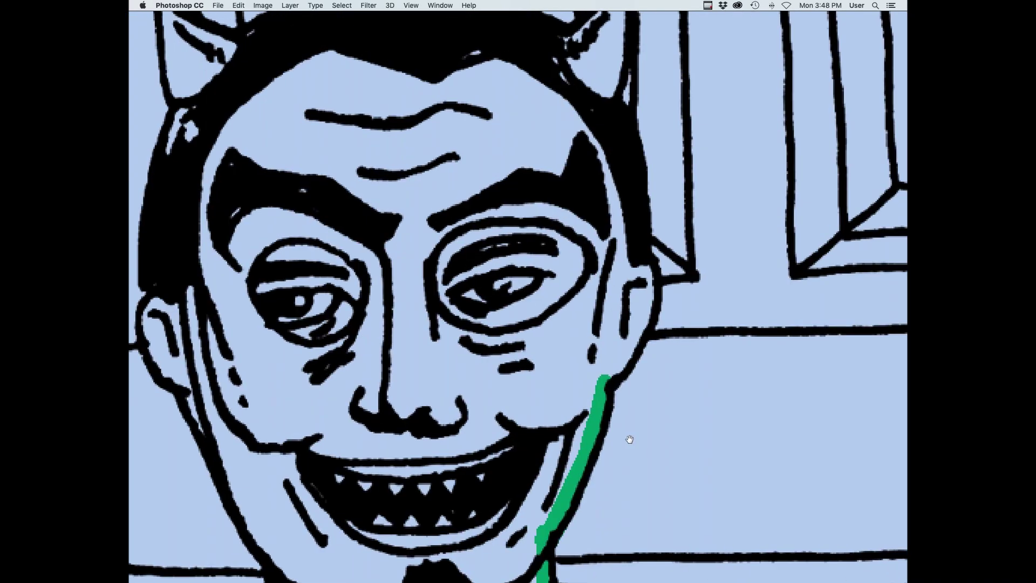
# Trace the devil child's ears, horns and far side of the jaw and neck in green
pyautogui.moveTo(604, 378); pyautogui.dragTo(642, 276)
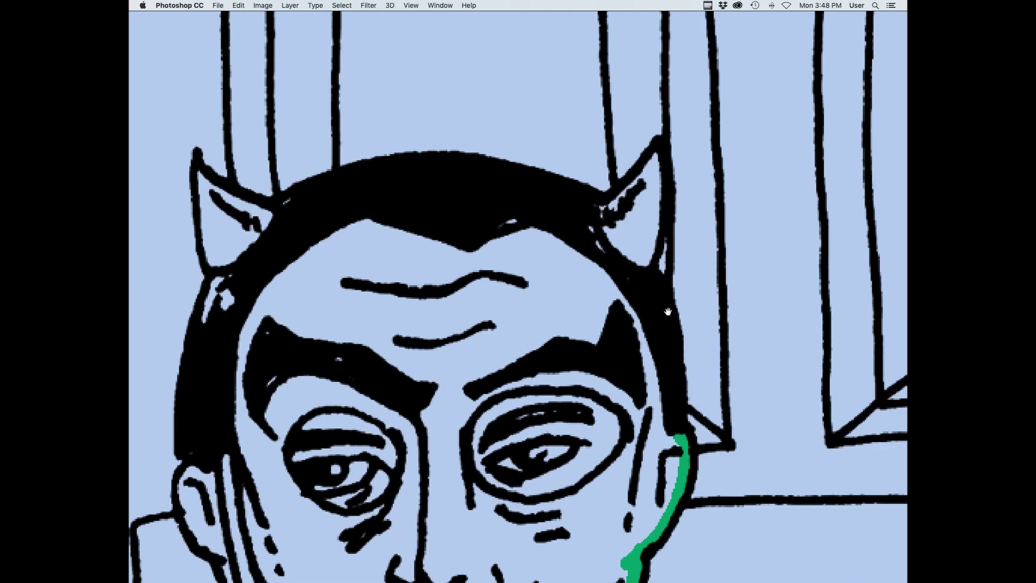
pyautogui.moveTo(662, 173); pyautogui.dragTo(630, 328)
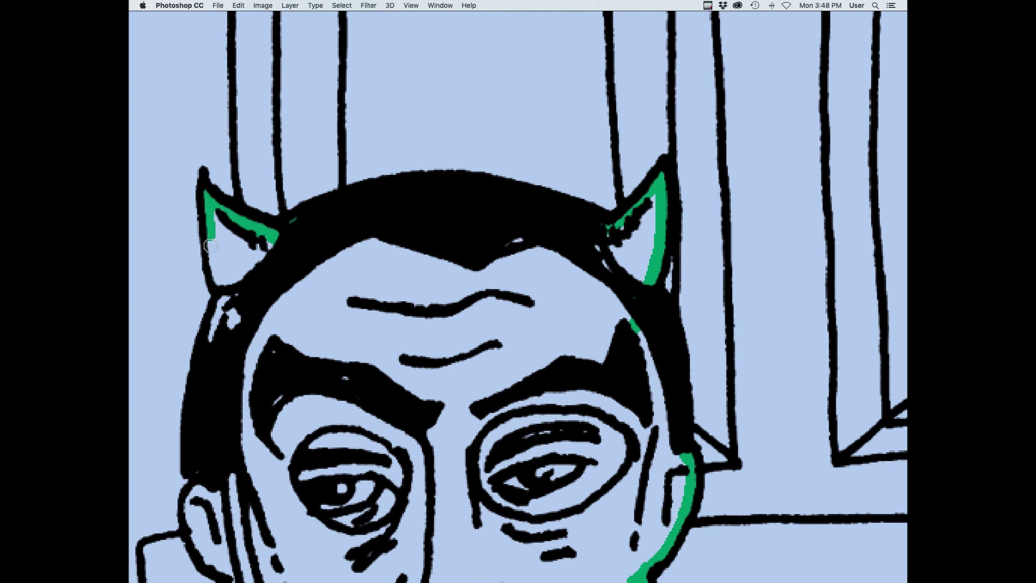
pyautogui.moveTo(466, 107)
pyautogui.mouseDown()
pyautogui.moveTo(474, 161)
pyautogui.moveTo(573, 348)
pyautogui.mouseUp()
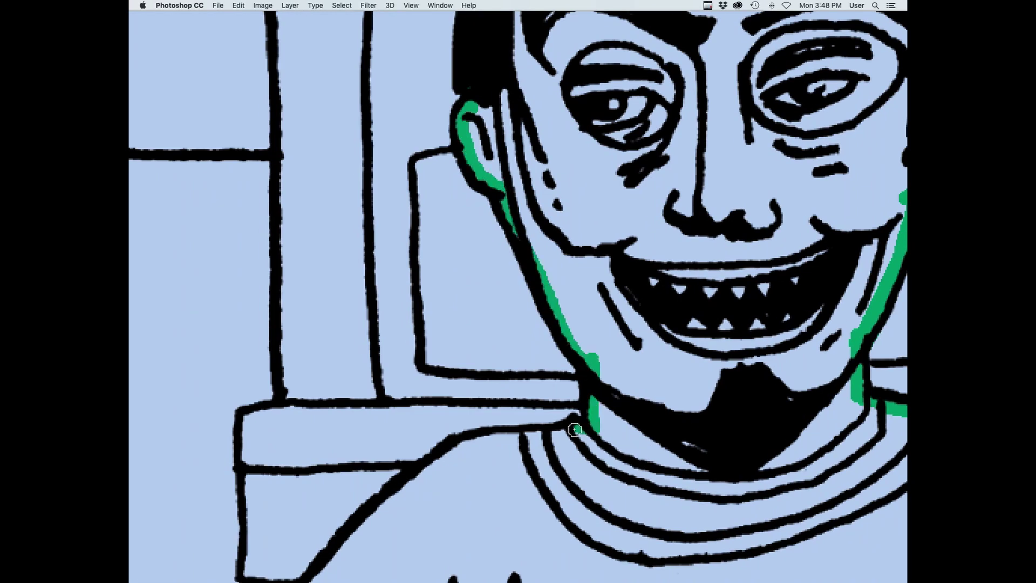
# Trace the devil child's remaining shoulder, sleeve, arm, shirt hem and pumpkin bucket in green, and fill the figure with green
pyautogui.moveTo(574, 429); pyautogui.dragTo(405, 480)
pyautogui.moveTo(538, 337); pyautogui.dragTo(572, 426)
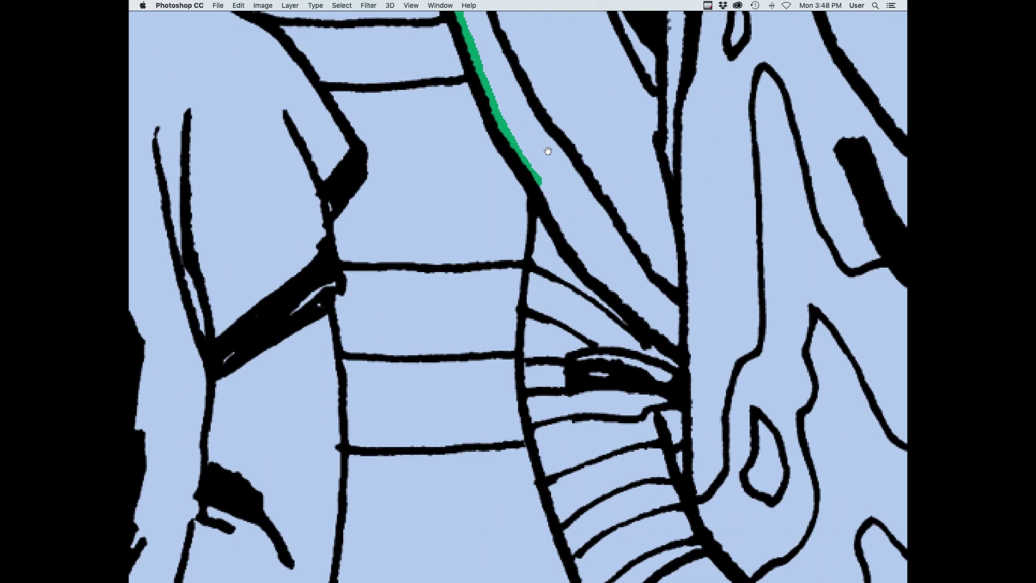
pyautogui.moveTo(539, 181); pyautogui.dragTo(535, 218)
pyautogui.moveTo(522, 351); pyautogui.dragTo(561, 511)
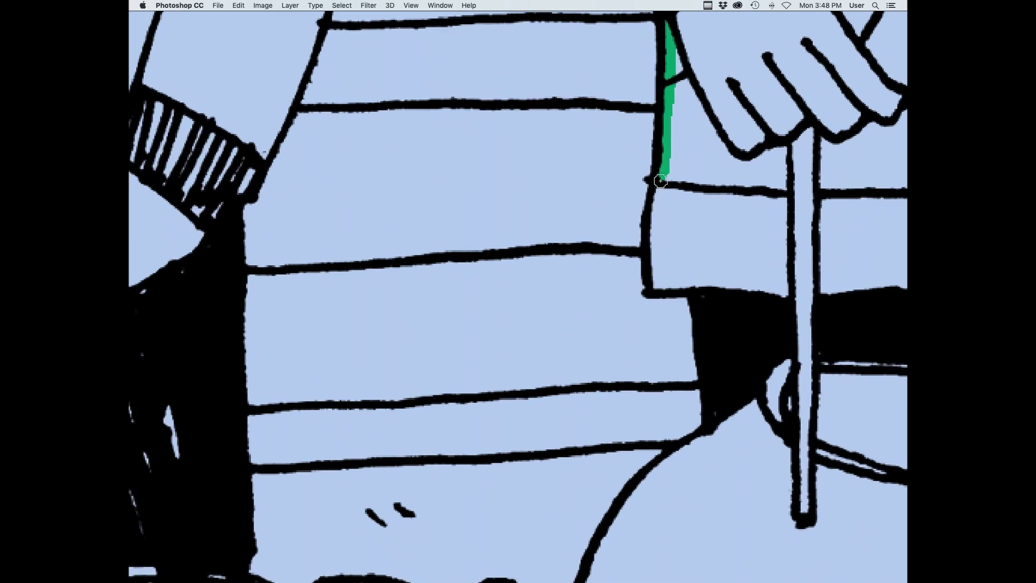
pyautogui.moveTo(663, 181); pyautogui.dragTo(698, 297)
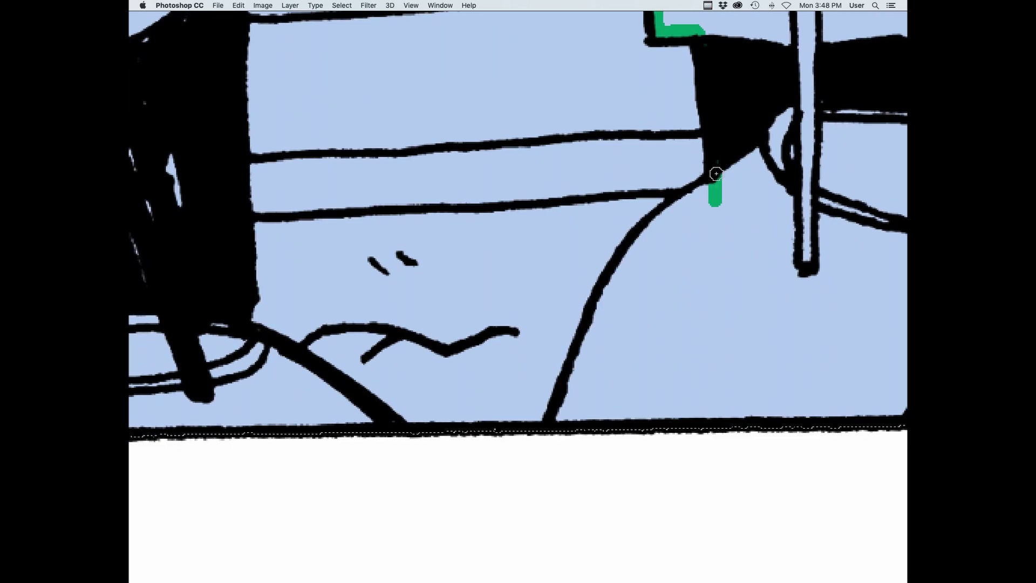
pyautogui.moveTo(712, 176); pyautogui.dragTo(655, 220)
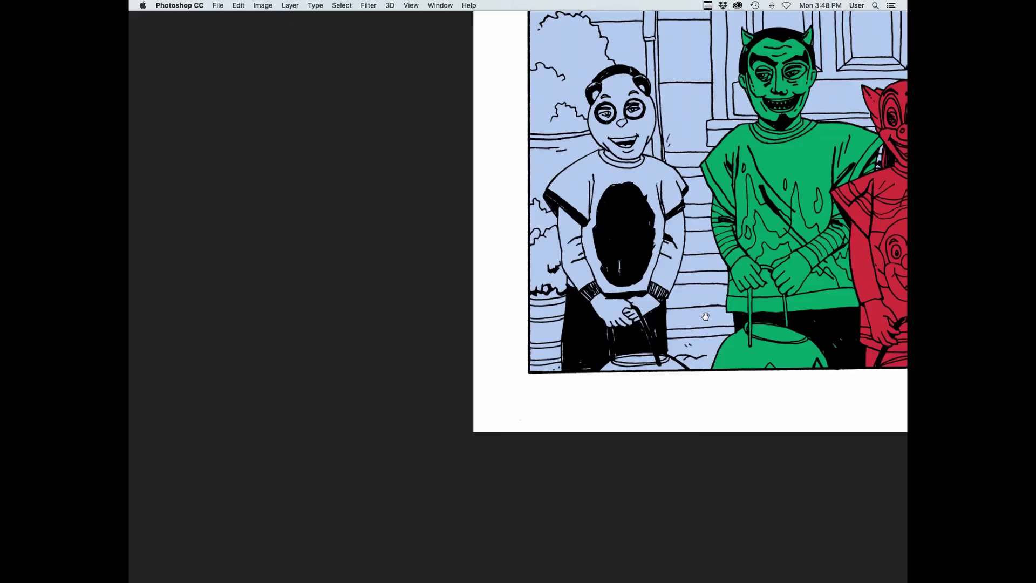
# Trace the panda-masked child's outer leg, arm, sleeve and shoulder up to the collar in orange
pyautogui.moveTo(567, 323); pyautogui.dragTo(669, 323)
pyautogui.moveTo(571, 58); pyautogui.dragTo(561, 320)
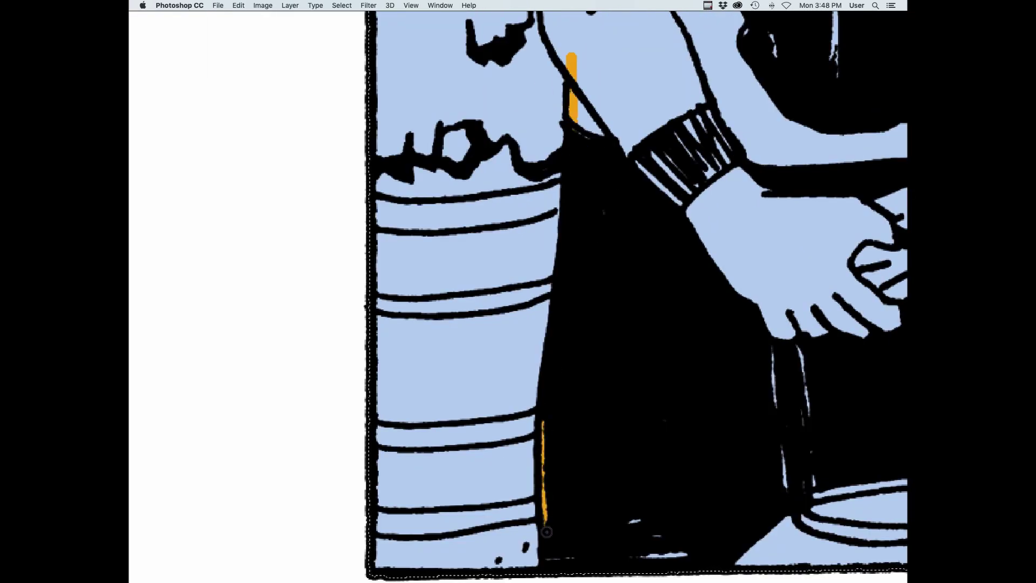
pyautogui.moveTo(602, 22)
pyautogui.mouseDown()
pyautogui.moveTo(650, 335)
pyautogui.moveTo(620, 421)
pyautogui.mouseUp()
pyautogui.moveTo(629, 277); pyautogui.dragTo(693, 513)
pyautogui.moveTo(564, 265); pyautogui.dragTo(647, 379)
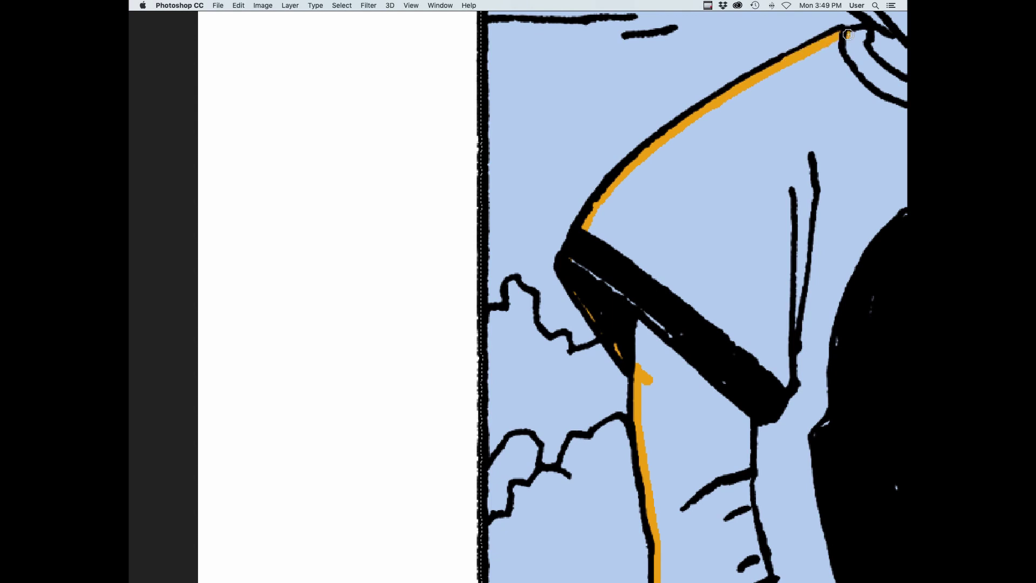
pyautogui.moveTo(848, 35); pyautogui.dragTo(885, 32)
# Trace the panda child's face, ears and headband gaps in orange, down both cheeks to the collar
pyautogui.moveTo(733, 120); pyautogui.dragTo(443, 451)
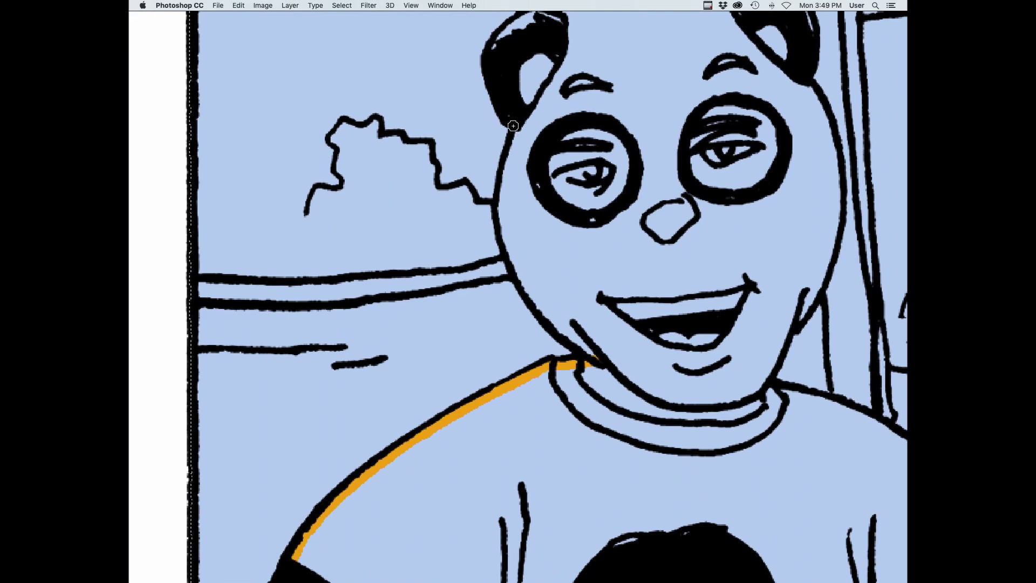
pyautogui.scroll(5, 583, 347)
pyautogui.hscroll(-1, 583, 347)
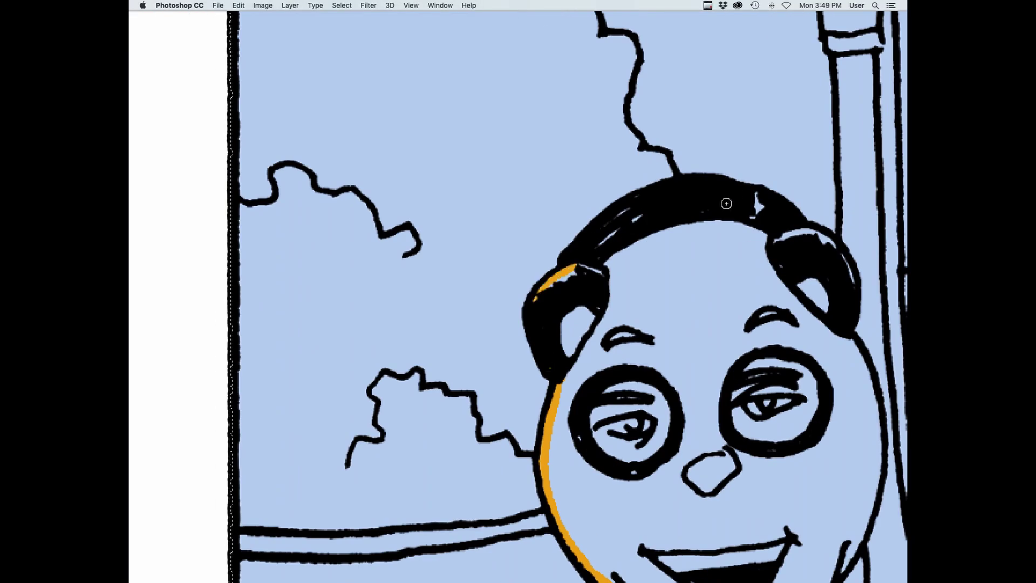
pyautogui.scroll(-3, 847, 274)
pyautogui.hscroll(4, 847, 274)
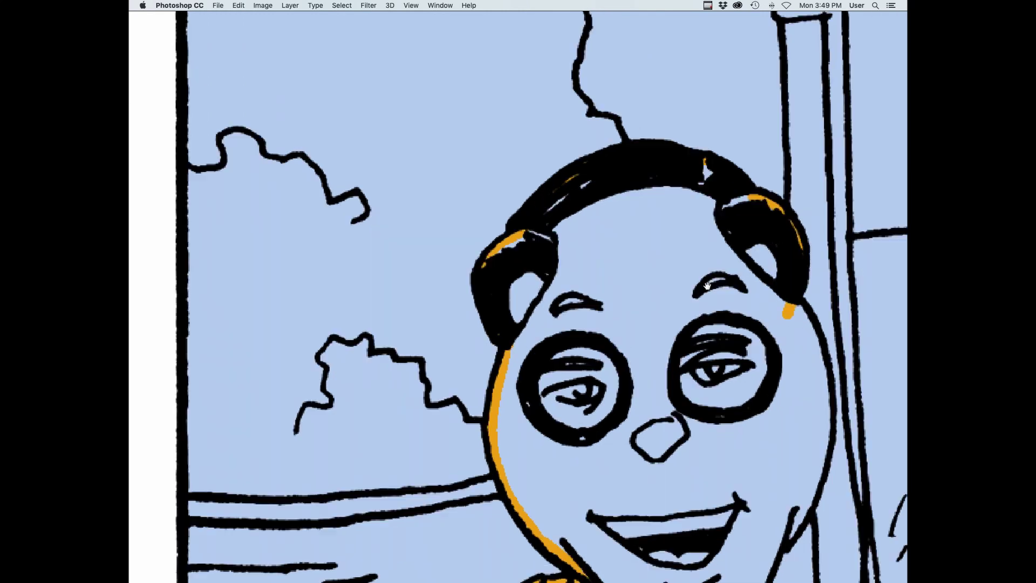
pyautogui.moveTo(613, 208); pyautogui.dragTo(647, 264)
pyautogui.moveTo(603, 443); pyautogui.dragTo(580, 496)
pyautogui.scroll(-4, 497, 300)
pyautogui.hscroll(3, 497, 300)
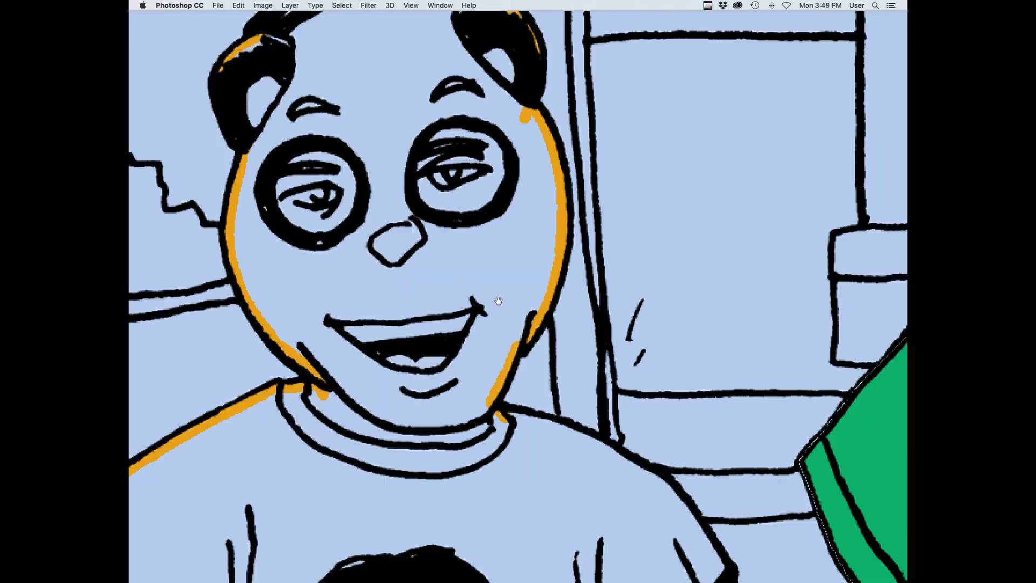
pyautogui.moveTo(426, 316); pyautogui.dragTo(487, 329)
# Trace the panda child's other shoulder, arm and lower body in orange and fill the enclosed figure with the Paint Bucket
pyautogui.scroll(-5, 647, 459)
pyautogui.hscroll(-1, 646, 460)
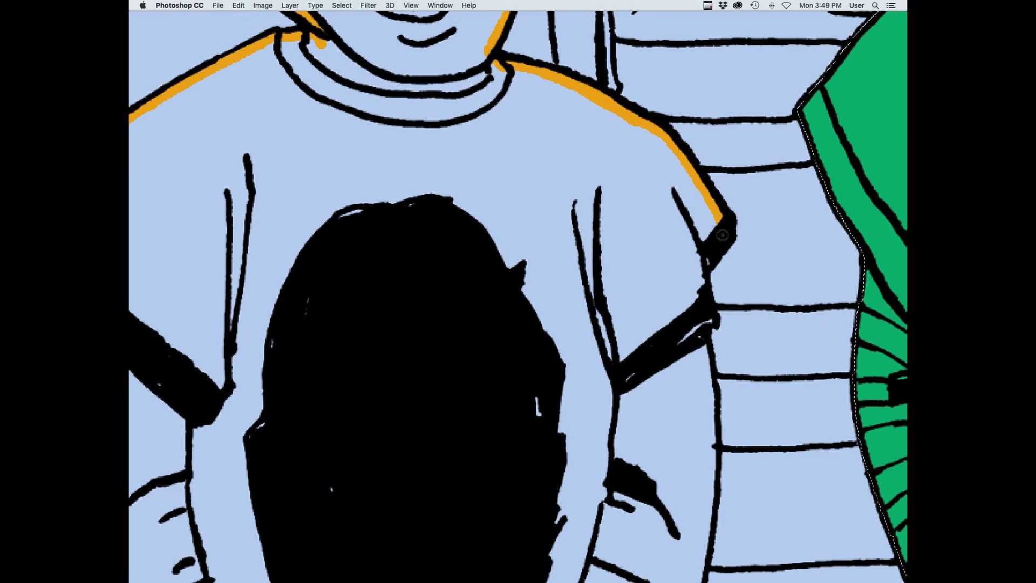
pyautogui.scroll(-7, 712, 454)
pyautogui.hscroll(-1, 712, 455)
pyautogui.moveTo(746, 83); pyautogui.dragTo(739, 182)
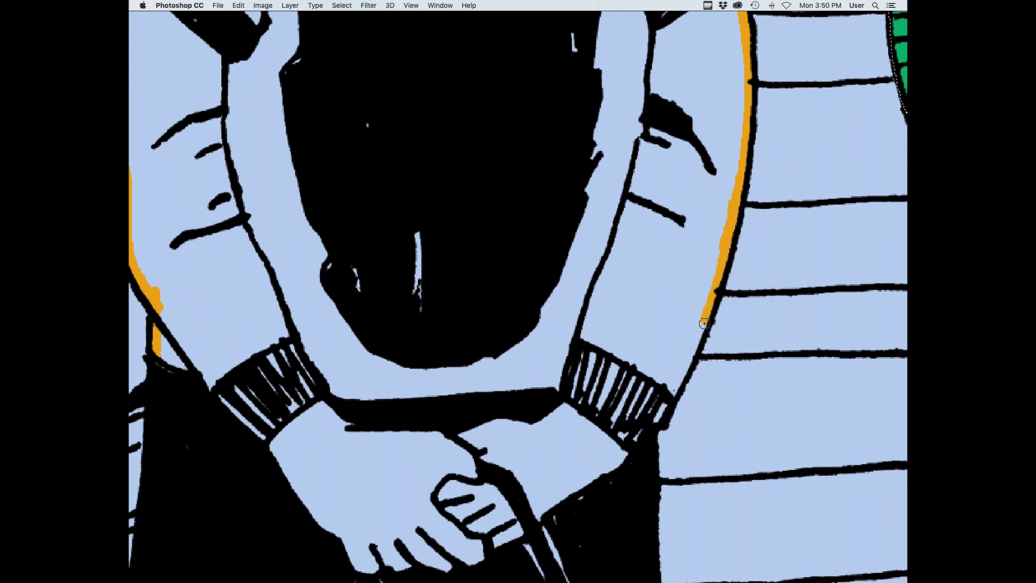
pyautogui.scroll(-5, 663, 411)
pyautogui.moveTo(734, 512); pyautogui.dragTo(753, 529)
pyautogui.press('g')
pyautogui.click(643, 471)
# Deselect and, on the lines layer, erase the ragged ink in the middle light blue gap between the green and red figures
pyautogui.moveTo(750, 426); pyautogui.dragTo(645, 425)
pyautogui.moveTo(557, 272); pyautogui.dragTo(690, 273)
pyautogui.moveTo(546, 315); pyautogui.dragTo(641, 318)
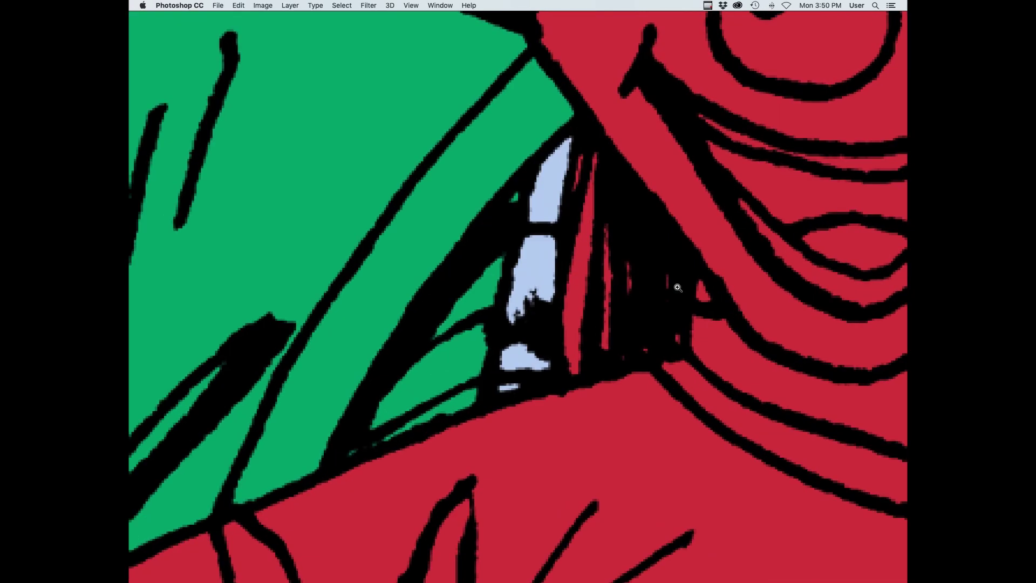
pyautogui.press('Tab')
pyautogui.hotkey('alt', ']')
pyautogui.press('e')
pyautogui.press('[')
pyautogui.press('[')
pyautogui.press('[')
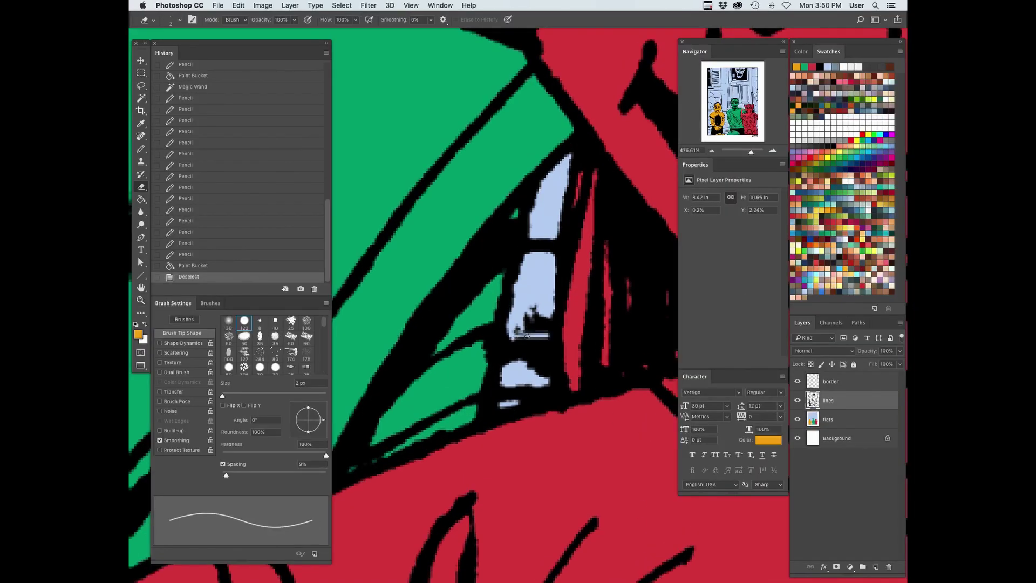
pyautogui.moveTo(527, 336); pyautogui.dragTo(548, 334)
pyautogui.press(']')
pyautogui.moveTo(547, 333)
pyautogui.mouseDown()
pyautogui.moveTo(536, 293)
pyautogui.moveTo(518, 329)
pyautogui.moveTo(533, 290)
pyautogui.mouseUp()
# Enlarge the Eraser to 4 px and clean up the ragged ink in the light blue gap just below
pyautogui.press(']')
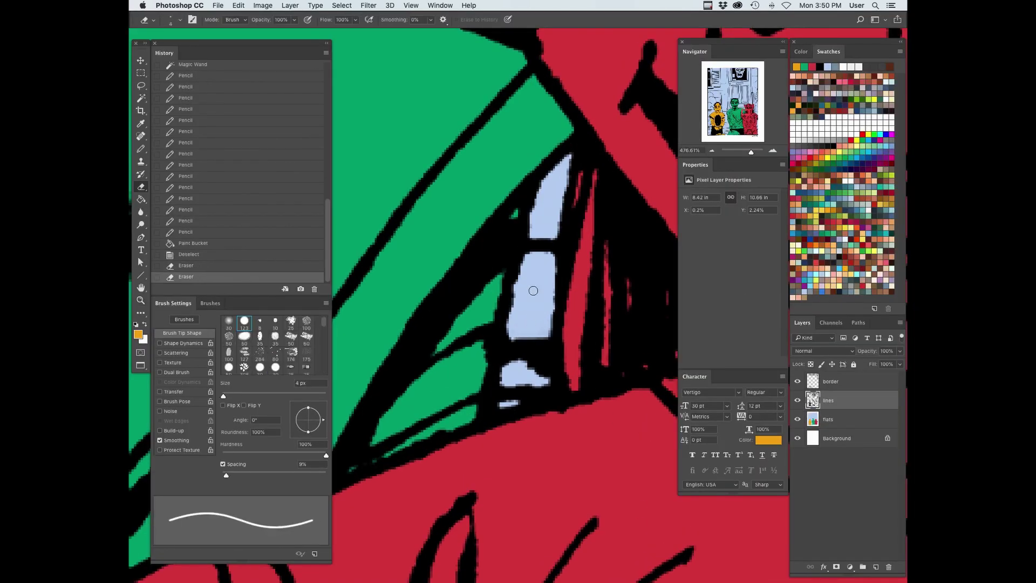
pyautogui.moveTo(539, 364); pyautogui.dragTo(547, 368)
pyautogui.press('z')
pyautogui.moveTo(637, 383)
pyautogui.mouseDown()
pyautogui.moveTo(564, 504)
pyautogui.moveTo(540, 507)
pyautogui.mouseUp()
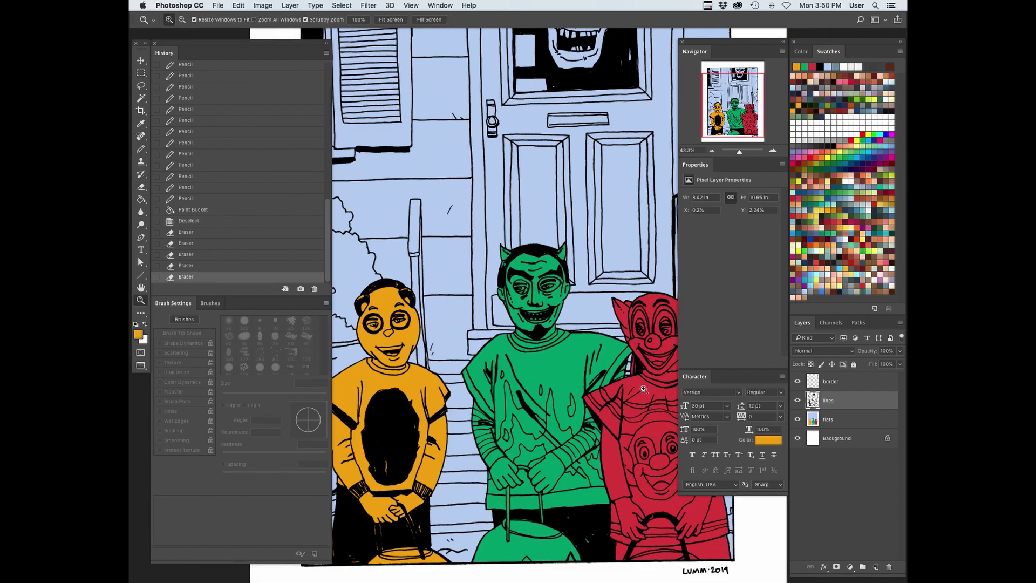
pyautogui.press('super+r')
pyautogui.moveTo(630, 33); pyautogui.dragTo(630, 55)
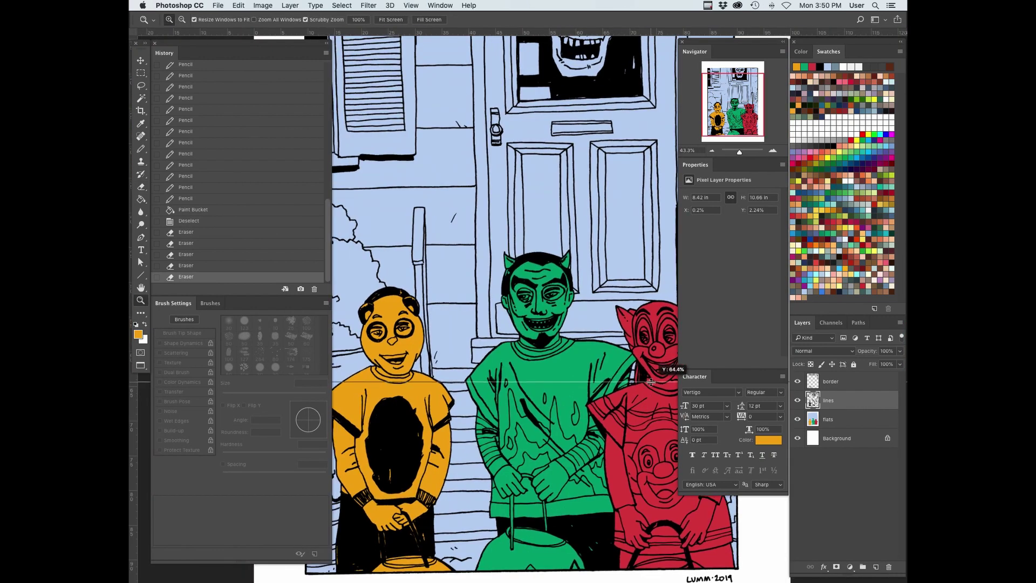
pyautogui.moveTo(653, 385); pyautogui.dragTo(654, 32)
pyautogui.press('super+r')
# On the lines layer, erase the remaining ragged ink around the light blue gaps between the green and red figures
pyautogui.press('Tab')
pyautogui.moveTo(628, 371); pyautogui.dragTo(704, 373)
pyautogui.press('e')
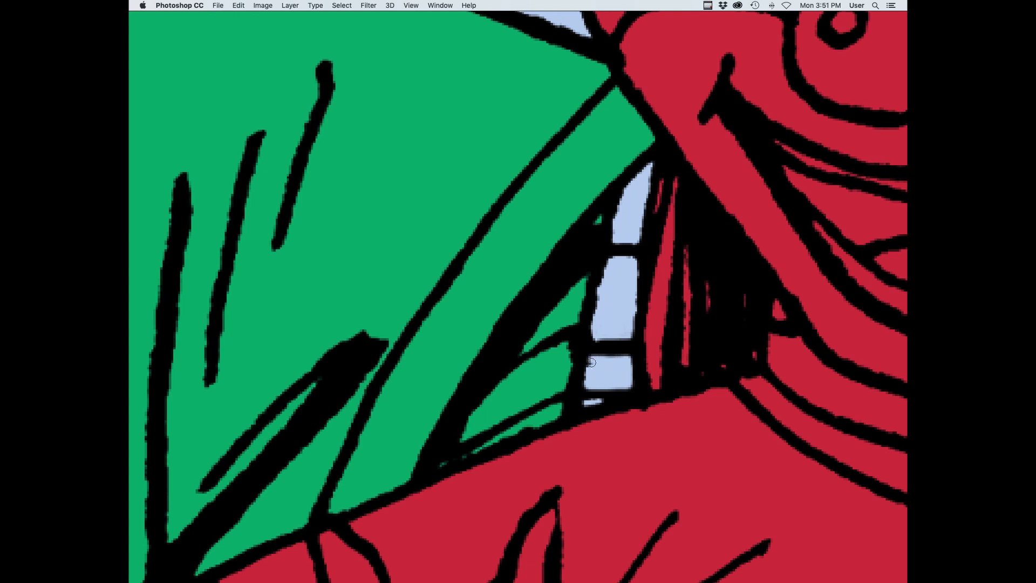
pyautogui.moveTo(625, 339); pyautogui.dragTo(631, 317)
pyautogui.moveTo(699, 307)
pyautogui.mouseDown()
pyautogui.moveTo(619, 463)
pyautogui.moveTo(593, 470)
pyautogui.mouseUp()
pyautogui.moveTo(673, 396)
pyautogui.mouseDown()
pyautogui.moveTo(706, 314)
pyautogui.moveTo(646, 386)
pyautogui.mouseUp()
# Select the light blue background on the flats layer with the Magic Wand and fill it with light gray
pyautogui.press('Tab')
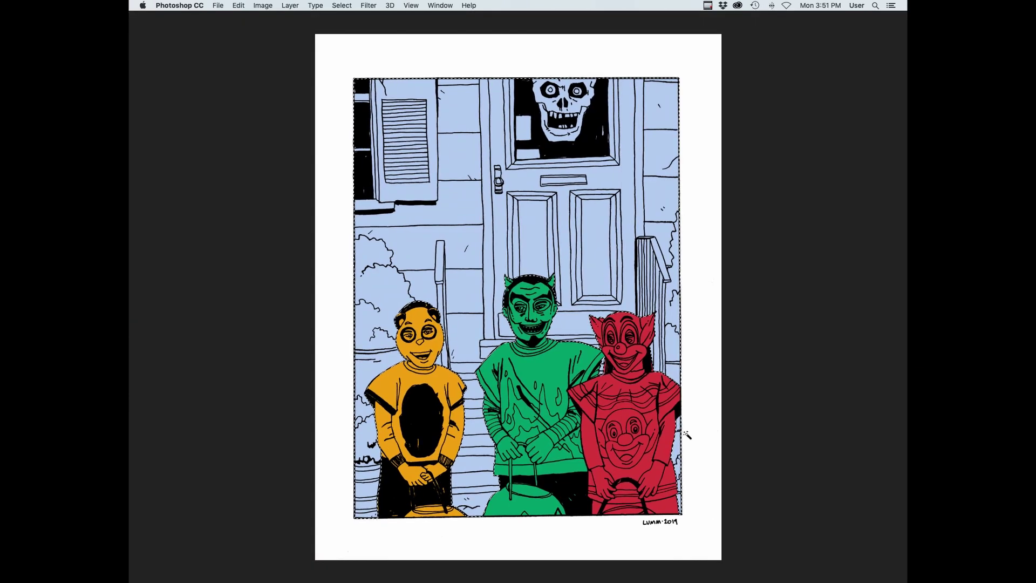
pyautogui.press('Tab')
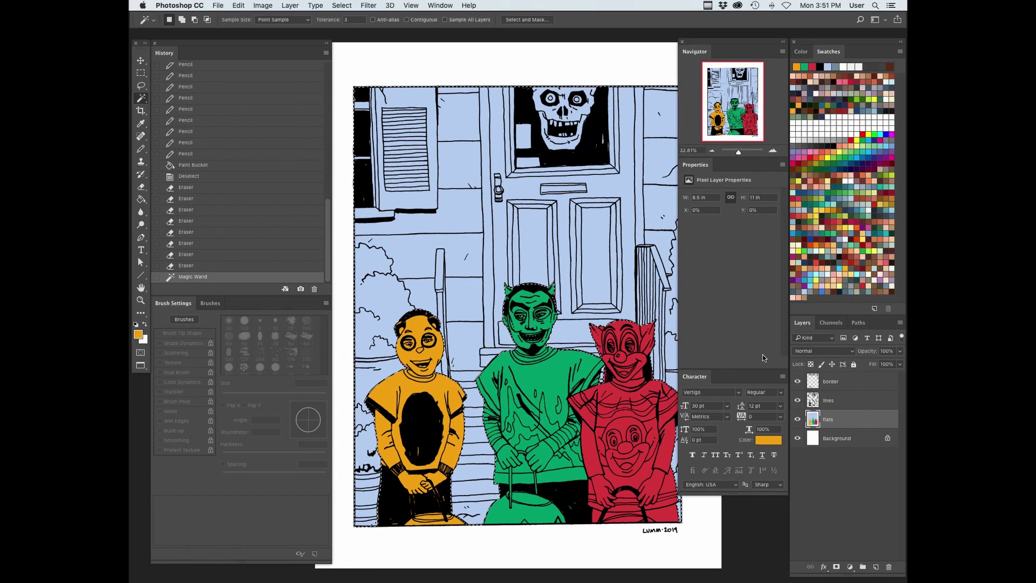
pyautogui.click(828, 140)
pyautogui.hotkey('alt', 'BackSpace')
# Trace the shutter's outer edge in muted green, fill the window and shutter, and reselect the remaining gray background
pyautogui.click(834, 140)
pyautogui.press('Tab')
pyautogui.moveTo(583, 205); pyautogui.dragTo(665, 221)
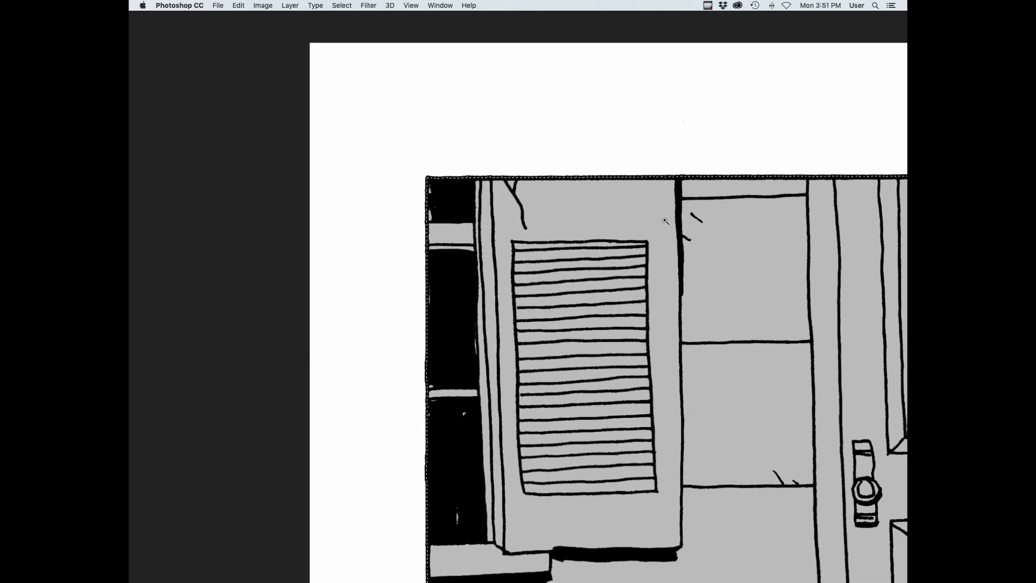
pyautogui.click(666, 221)
pyautogui.moveTo(685, 144)
pyautogui.mouseDown()
pyautogui.moveTo(689, 494)
pyautogui.moveTo(688, 110)
pyautogui.mouseUp()
pyautogui.moveTo(688, 110); pyautogui.dragTo(690, 184)
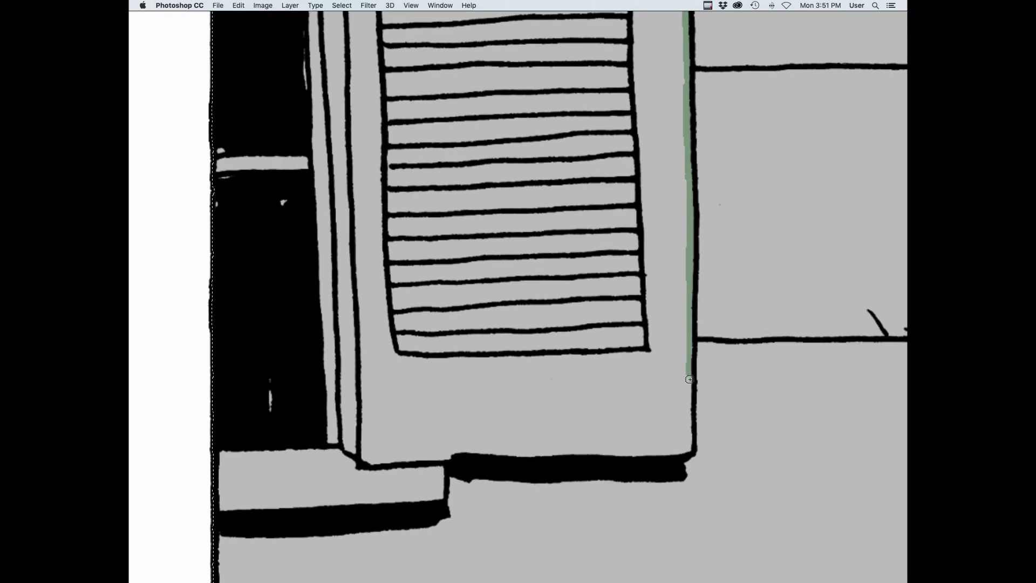
pyautogui.click(398, 306)
pyautogui.press('w')
pyautogui.click(755, 248)
# Trace the upper part of the door's handle-side edge in dark red with the Pencil
pyautogui.press('z')
pyautogui.moveTo(755, 248); pyautogui.dragTo(658, 251)
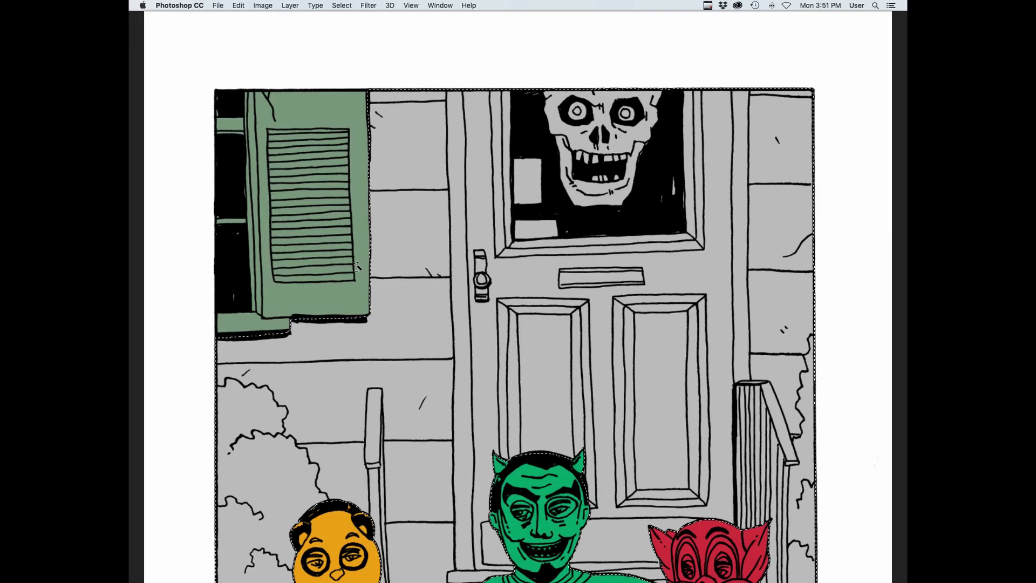
pyautogui.moveTo(782, 310); pyautogui.dragTo(746, 321)
pyautogui.press('Tab')
pyautogui.click(839, 112)
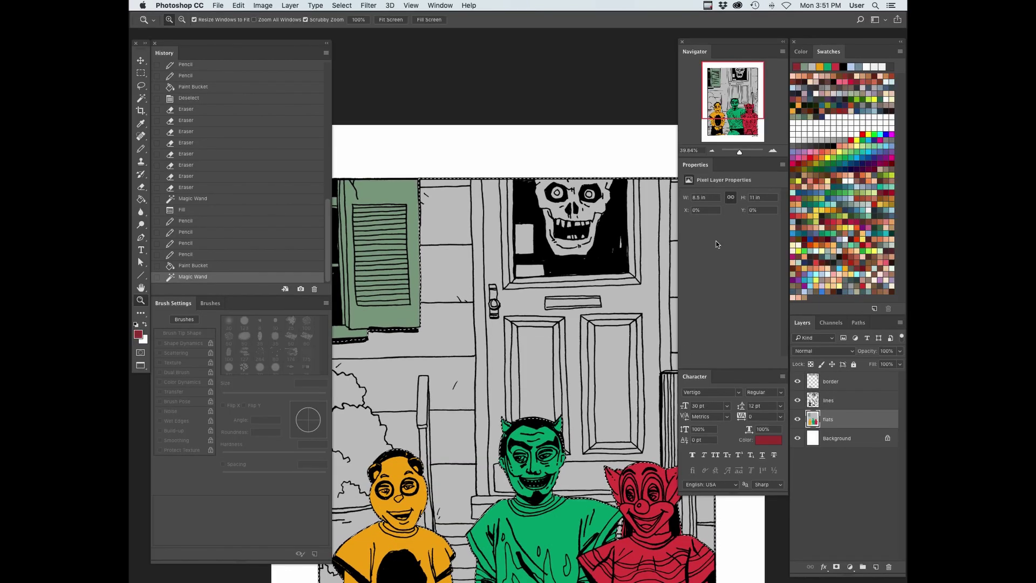
pyautogui.press('Tab')
pyautogui.moveTo(480, 166); pyautogui.dragTo(560, 176)
pyautogui.press('b')
pyautogui.moveTo(504, 399); pyautogui.dragTo(504, 518)
pyautogui.moveTo(503, 518); pyautogui.dragTo(608, 122)
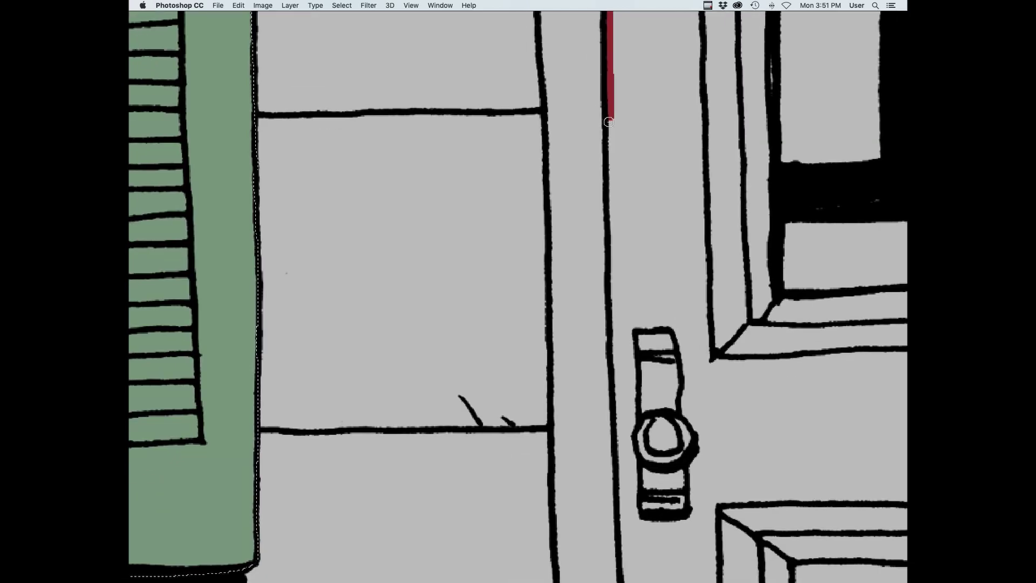
# Continue the dark red outline down the door's handle-side edge to its bottom corner beside the green figure
pyautogui.moveTo(635, 512); pyautogui.dragTo(639, 177)
pyautogui.moveTo(629, 244); pyautogui.dragTo(638, 553)
pyautogui.moveTo(647, 411); pyautogui.dragTo(665, 46)
pyautogui.moveTo(655, 170); pyautogui.dragTo(658, 300)
pyautogui.moveTo(660, 553); pyautogui.dragTo(658, 170)
pyautogui.moveTo(655, 162); pyautogui.dragTo(652, 226)
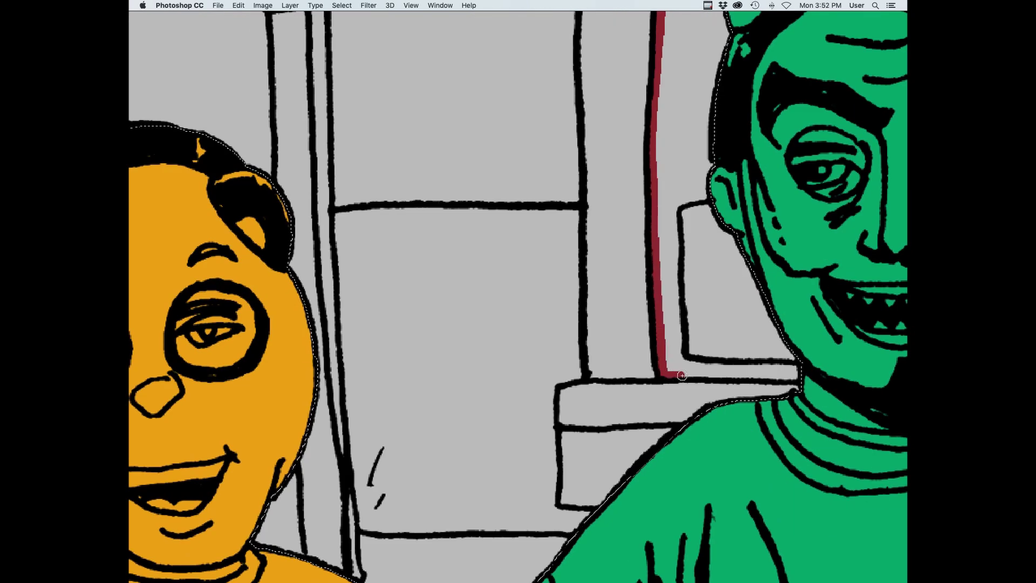
# Trace the door's bottom edge in dark red on both sides of the green figure's neck, up to the red figure
pyautogui.moveTo(788, 376); pyautogui.dragTo(799, 377)
pyautogui.moveTo(863, 418); pyautogui.dragTo(505, 419)
pyautogui.moveTo(692, 368); pyautogui.dragTo(665, 369)
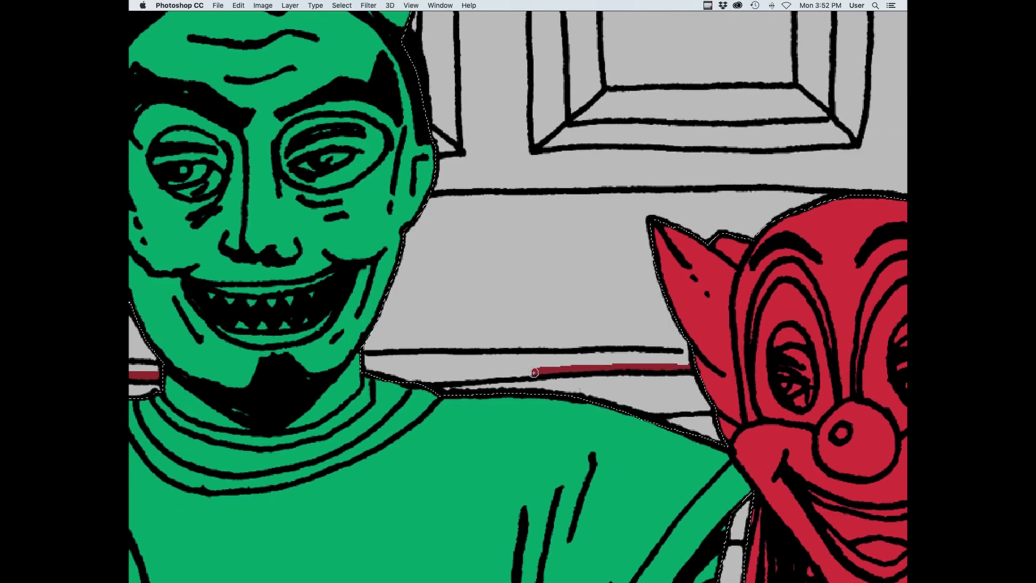
pyautogui.moveTo(836, 346); pyautogui.dragTo(426, 434)
# Trace the door's edge beside the large railing in dark red, up to the top border
pyautogui.moveTo(546, 299); pyautogui.dragTo(540, 13)
pyautogui.moveTo(543, 35); pyautogui.dragTo(571, 445)
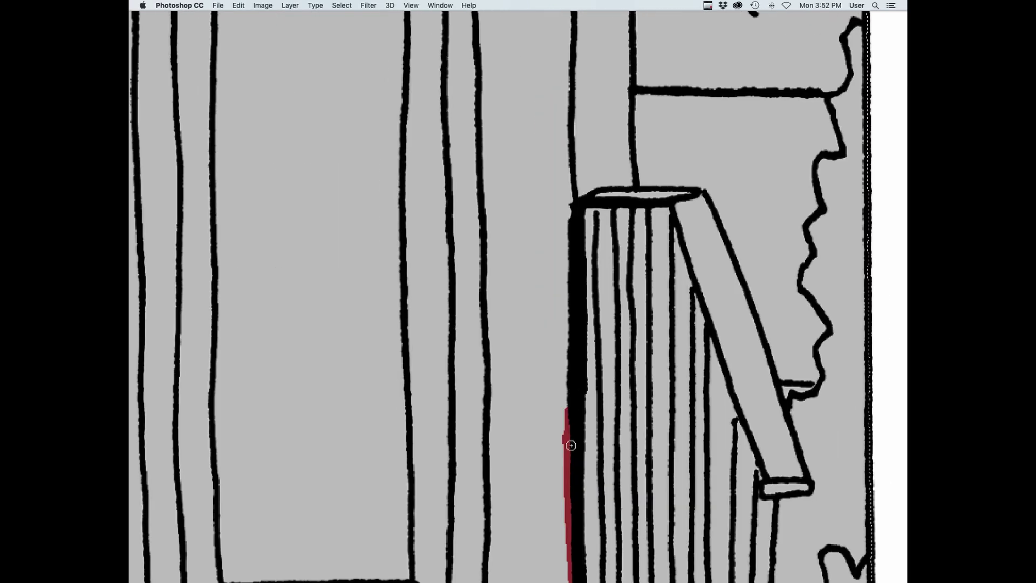
pyautogui.scroll(10, 566, 112)
pyautogui.moveTo(592, 172); pyautogui.dragTo(597, 410)
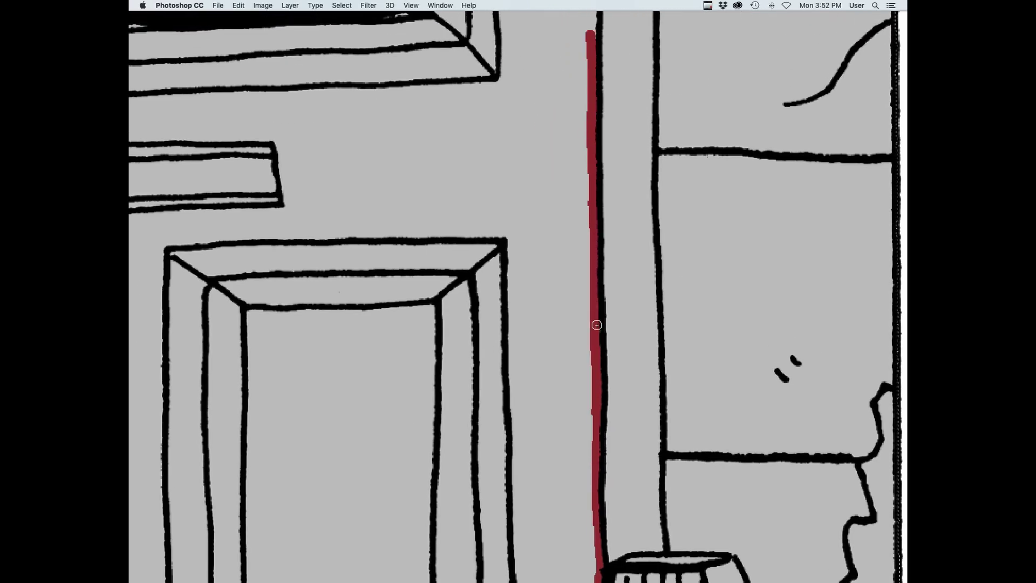
pyautogui.moveTo(592, 35)
pyautogui.mouseDown()
pyautogui.moveTo(616, 451)
pyautogui.moveTo(618, 27)
pyautogui.mouseUp()
pyautogui.moveTo(618, 27)
pyautogui.mouseDown()
pyautogui.moveTo(639, 368)
pyautogui.moveTo(545, 463)
pyautogui.moveTo(518, 470)
pyautogui.mouseUp()
# Fill the outlined door with dark red and reselect the remaining gray background with the Magic Wand
pyautogui.press('g')
pyautogui.click(585, 365)
pyautogui.moveTo(592, 450); pyautogui.dragTo(654, 203)
pyautogui.press('w')
pyautogui.click(693, 191)
# Trace both sides of the upper railing post behind the panda child in dark navy
pyautogui.press('Tab')
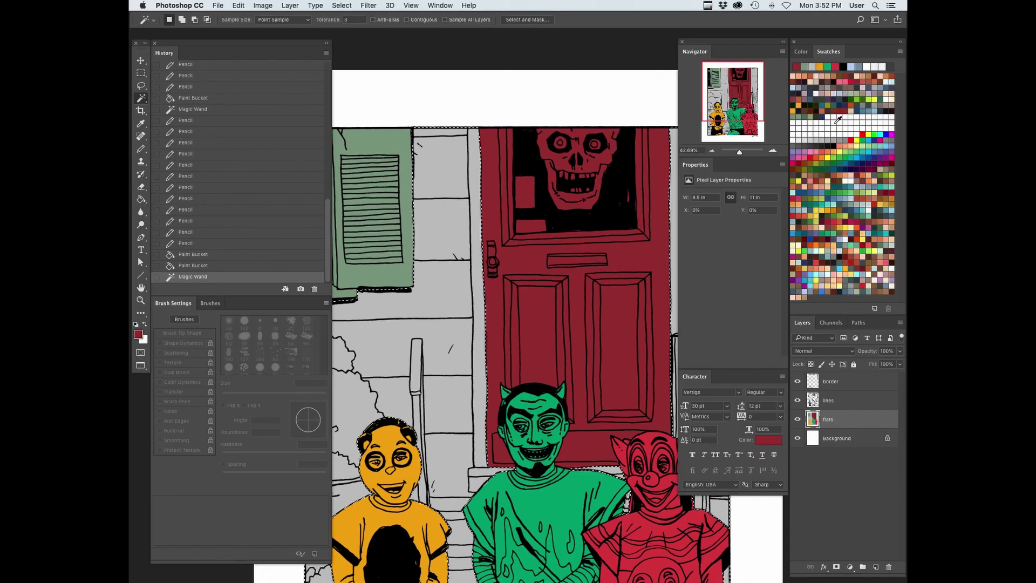
pyautogui.click(821, 117)
pyautogui.press('Tab')
pyautogui.press('b')
pyautogui.scroll(10, 570, 205)
pyautogui.moveTo(481, 294)
pyautogui.mouseDown()
pyautogui.moveTo(562, 162)
pyautogui.moveTo(570, 454)
pyautogui.moveTo(475, 478)
pyautogui.mouseUp()
pyautogui.moveTo(585, 445); pyautogui.dragTo(690, 66)
pyautogui.moveTo(578, 102)
pyautogui.mouseDown()
pyautogui.moveTo(576, 276)
pyautogui.moveTo(605, 472)
pyautogui.mouseUp()
pyautogui.moveTo(680, 76); pyautogui.dragTo(679, 213)
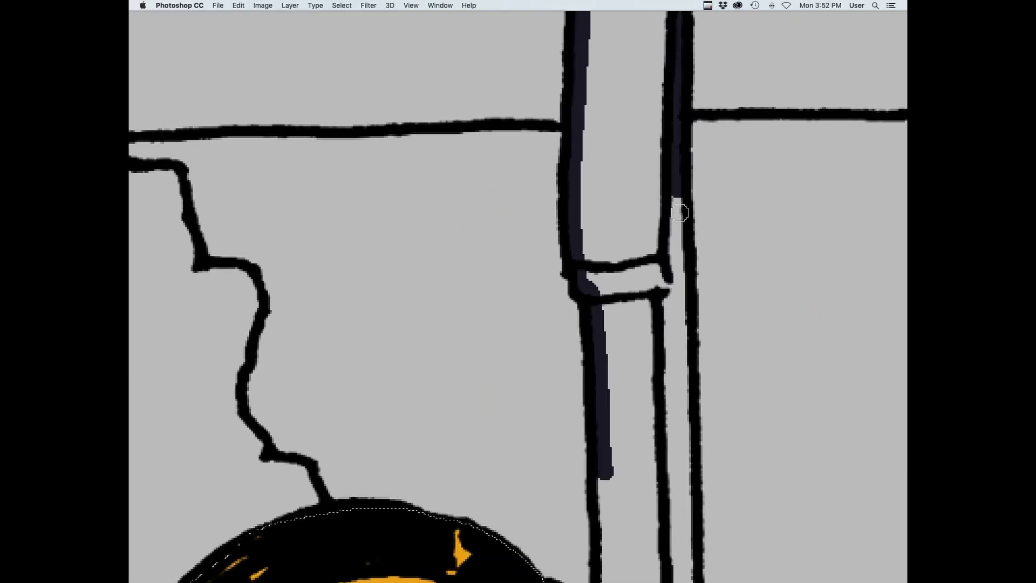
# Extend the navy outline down the post to the panda child's shoulder and fill the post with the Paint Bucket
pyautogui.scroll(-10, 680, 212)
pyautogui.moveTo(592, 121); pyautogui.dragTo(596, 262)
pyautogui.scroll(-8, 663, 192)
pyautogui.moveTo(614, 420); pyautogui.dragTo(608, 537)
pyautogui.scroll(-10, 675, 188)
pyautogui.press('g')
pyautogui.click(632, 162)
# Outline the large railing behind the red figure in dark navy, fill it, and reselect the remaining gray background
pyautogui.scroll(-5, 702, 209)
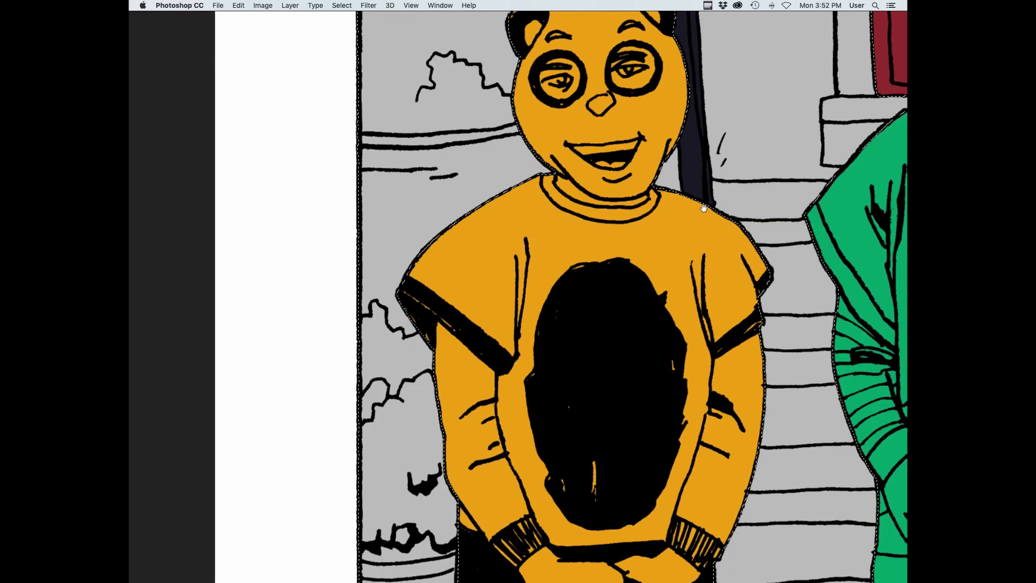
pyautogui.moveTo(810, 189); pyautogui.dragTo(270, 459)
pyautogui.scroll(5, 620, 89)
pyautogui.moveTo(709, 165); pyautogui.dragTo(560, 179)
pyautogui.moveTo(562, 100); pyautogui.dragTo(717, 537)
pyautogui.moveTo(719, 545); pyautogui.dragTo(647, 215)
pyautogui.moveTo(634, 496); pyautogui.dragTo(682, 116)
pyautogui.moveTo(676, 40); pyautogui.dragTo(679, 540)
pyautogui.moveTo(677, 502); pyautogui.dragTo(684, 88)
pyautogui.moveTo(682, 126)
pyautogui.mouseDown()
pyautogui.moveTo(680, 495)
pyautogui.moveTo(656, 110)
pyautogui.mouseUp()
pyautogui.moveTo(655, 121); pyautogui.dragTo(662, 462)
pyautogui.scroll(-10, 661, 461)
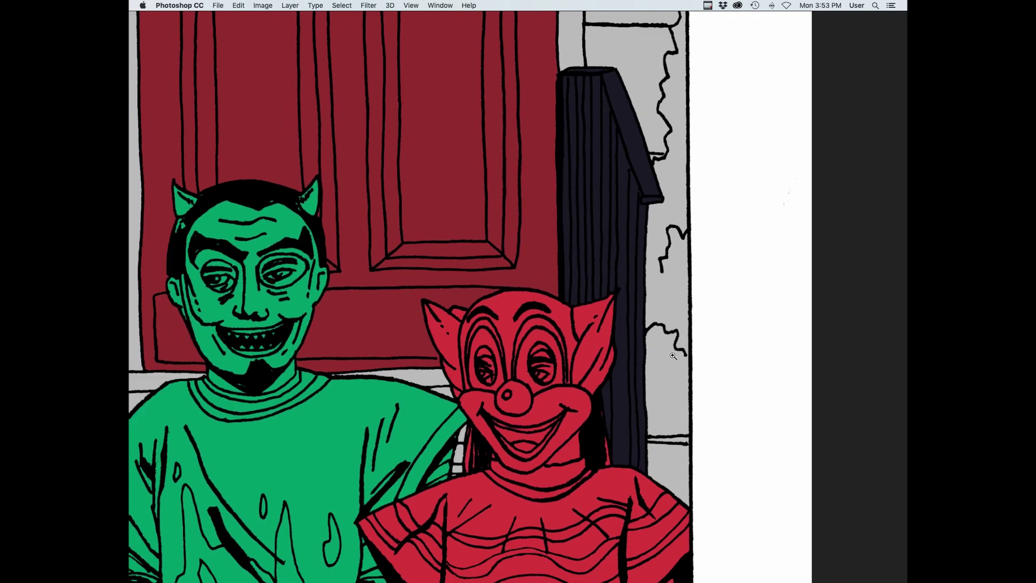
# Trace the top edge of the steps between the figures in dark gray and fill the steps and the gap beside the red figure
pyautogui.press('Tab')
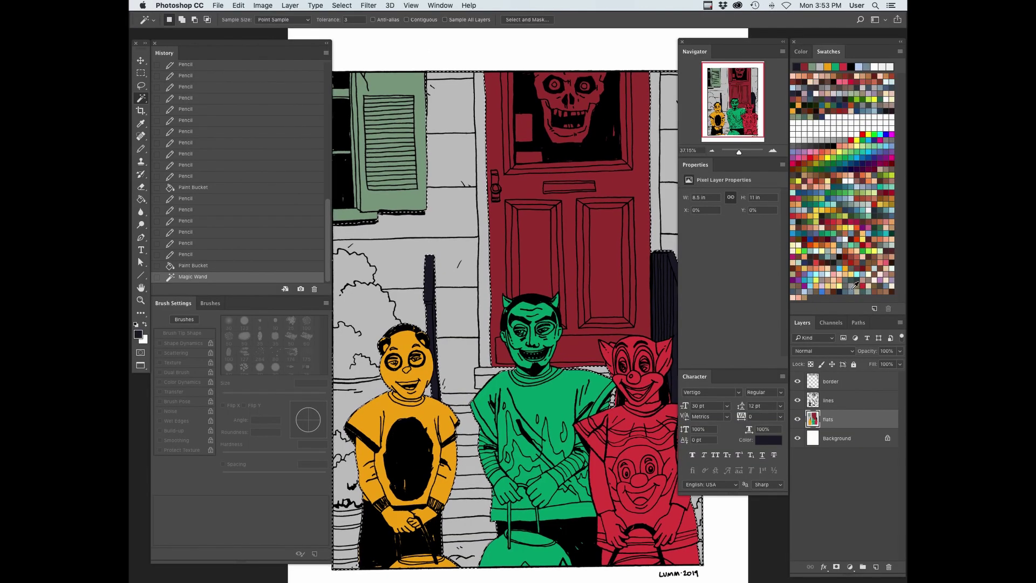
pyautogui.press('Tab')
pyautogui.scroll(-4, 752, 342)
pyautogui.hscroll(-4, 752, 342)
pyautogui.scroll(10, 553, 287)
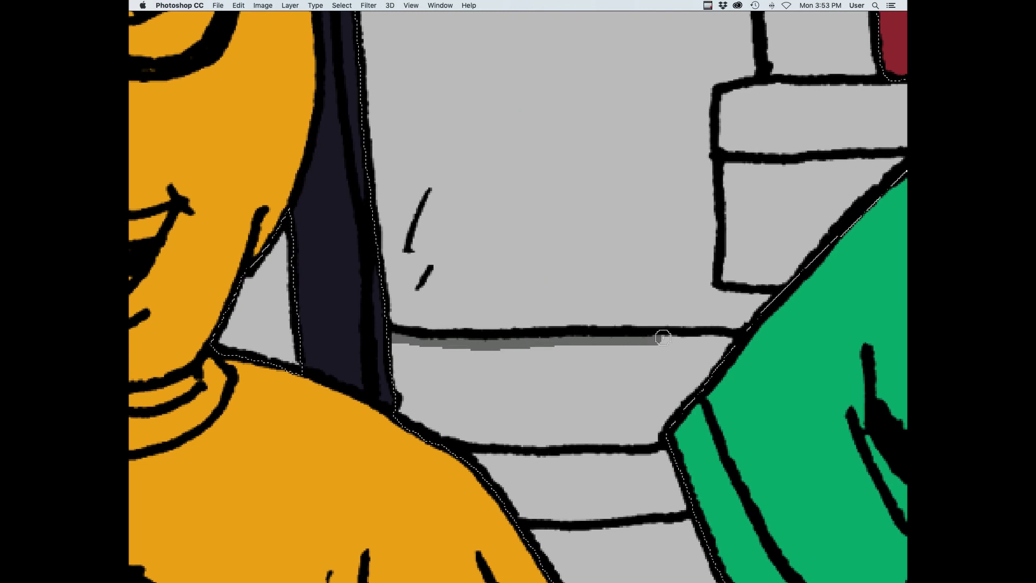
pyautogui.moveTo(663, 337); pyautogui.dragTo(740, 342)
pyautogui.moveTo(740, 345); pyautogui.dragTo(621, 393)
pyautogui.press('g')
pyautogui.click(460, 426)
pyautogui.moveTo(627, 342)
pyautogui.mouseDown()
pyautogui.moveTo(675, 345)
pyautogui.moveTo(592, 434)
pyautogui.mouseUp()
pyautogui.click(608, 363)
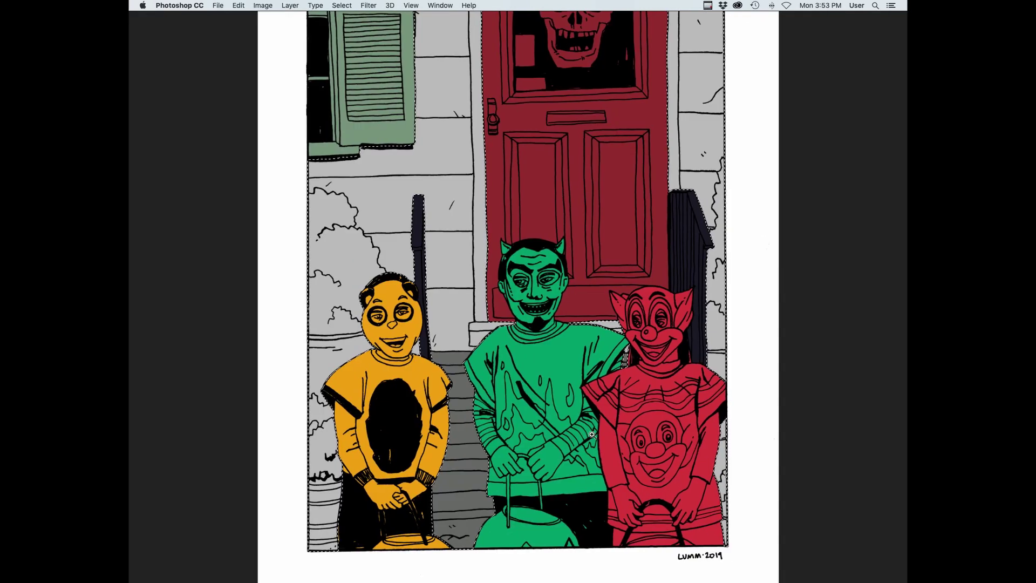
# Trace below the rim of the flower pot beside the panda child in terracotta and fill the pot
pyautogui.press('Tab')
pyautogui.press('Tab')
pyautogui.scroll(6, 572, 296)
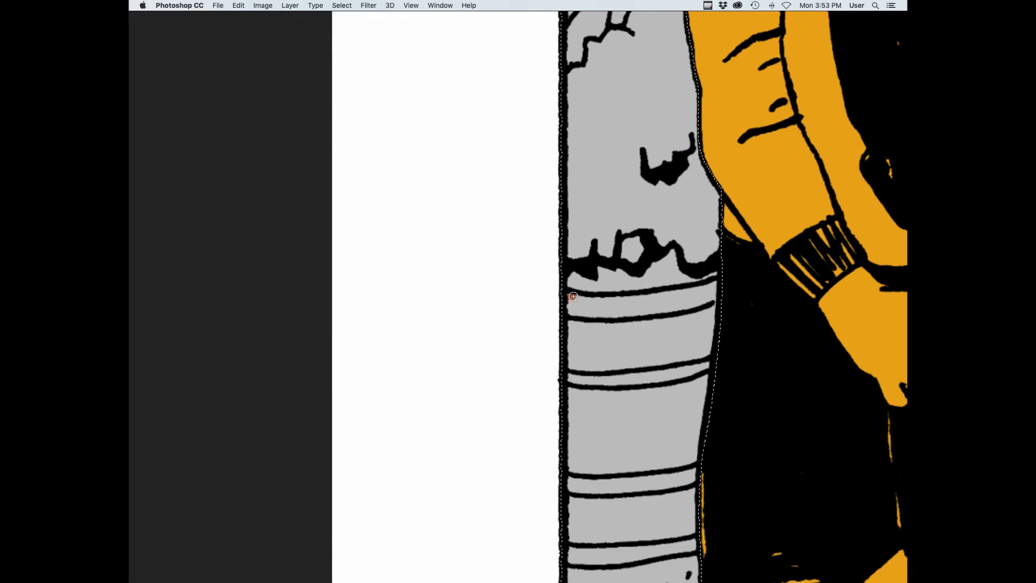
pyautogui.moveTo(697, 290); pyautogui.dragTo(719, 283)
pyautogui.press('g')
pyautogui.click(680, 339)
# Outline and fill the soil above the pot's rim in dark brown and reselect the remaining gray background
pyautogui.press('z')
pyautogui.moveTo(742, 324); pyautogui.dragTo(696, 326)
pyautogui.press('Tab')
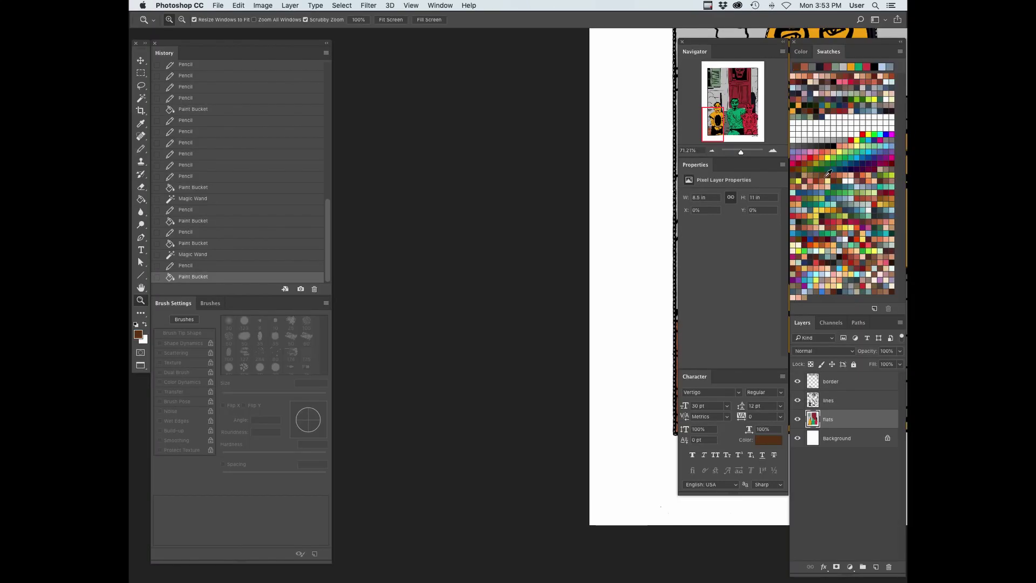
pyautogui.press('Tab')
pyautogui.scroll(5, 803, 278)
pyautogui.moveTo(773, 294); pyautogui.dragTo(754, 278)
pyautogui.press('g')
pyautogui.click(739, 295)
pyautogui.press('w')
pyautogui.keyDown('alt'); pyautogui.click(740, 296); pyautogui.keyUp('alt')
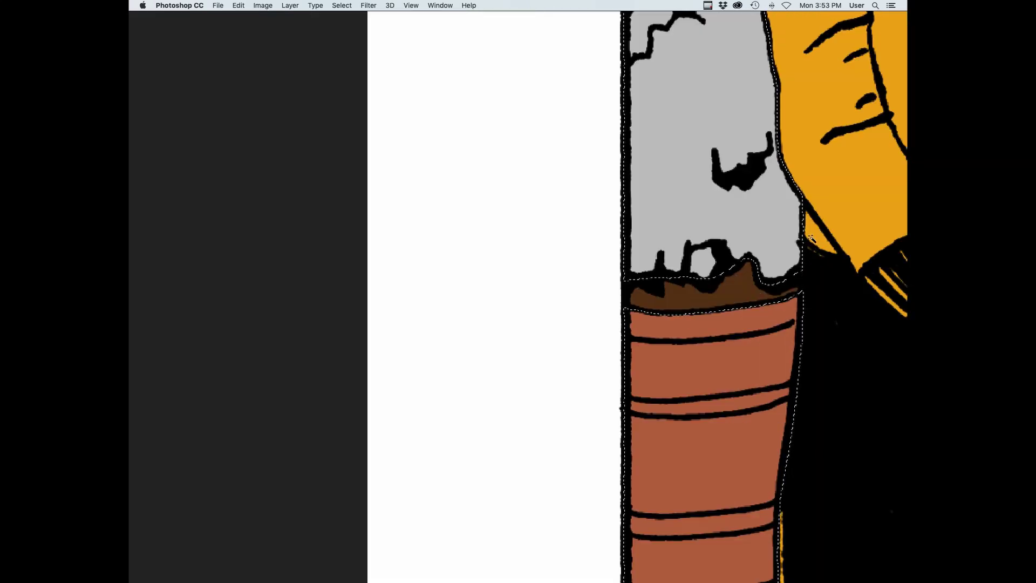
# Trace the top of the potted plant in olive green, fill it, and reselect the remaining gray background
pyautogui.press('Tab')
pyautogui.press('Tab')
pyautogui.moveTo(745, 162); pyautogui.dragTo(695, 448)
pyautogui.moveTo(685, 191); pyautogui.dragTo(658, 200)
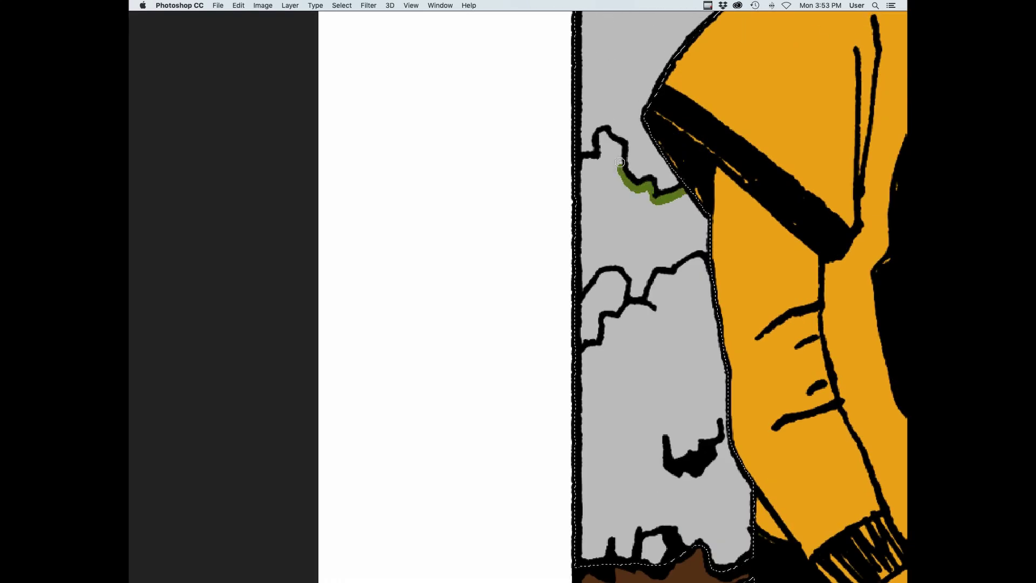
pyautogui.moveTo(602, 157); pyautogui.dragTo(578, 163)
pyautogui.press('g')
pyautogui.click(643, 235)
pyautogui.press('w')
pyautogui.keyDown('alt'); pyautogui.click(645, 238); pyautogui.keyUp('alt')
# Trace below the curved double line beside the panda child's face in slate purple and fill the area underneath
pyautogui.press('z')
pyautogui.moveTo(645, 238); pyautogui.dragTo(610, 240)
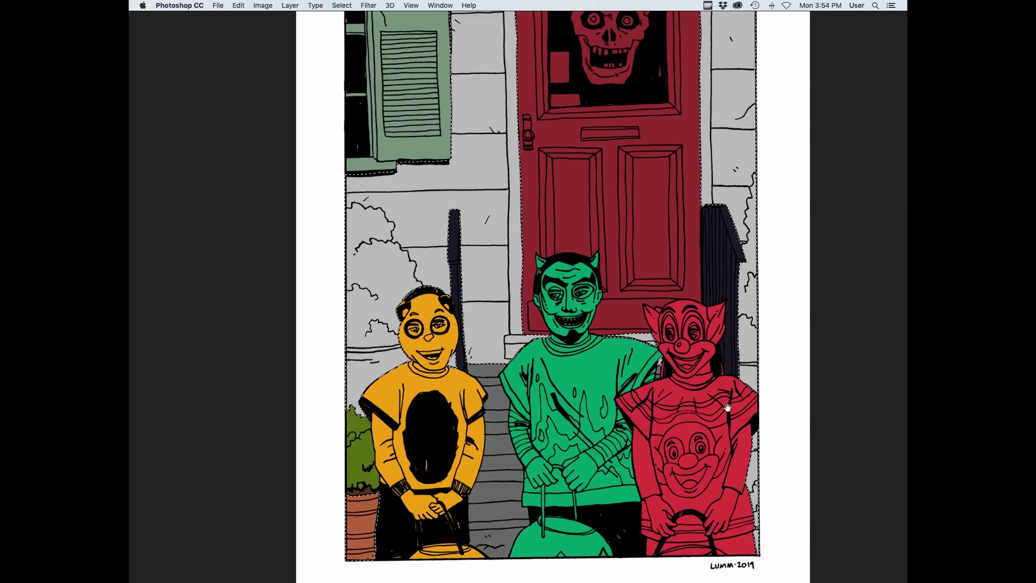
pyautogui.press('Tab')
pyautogui.press('Tab')
pyautogui.scroll(5, 675, 295)
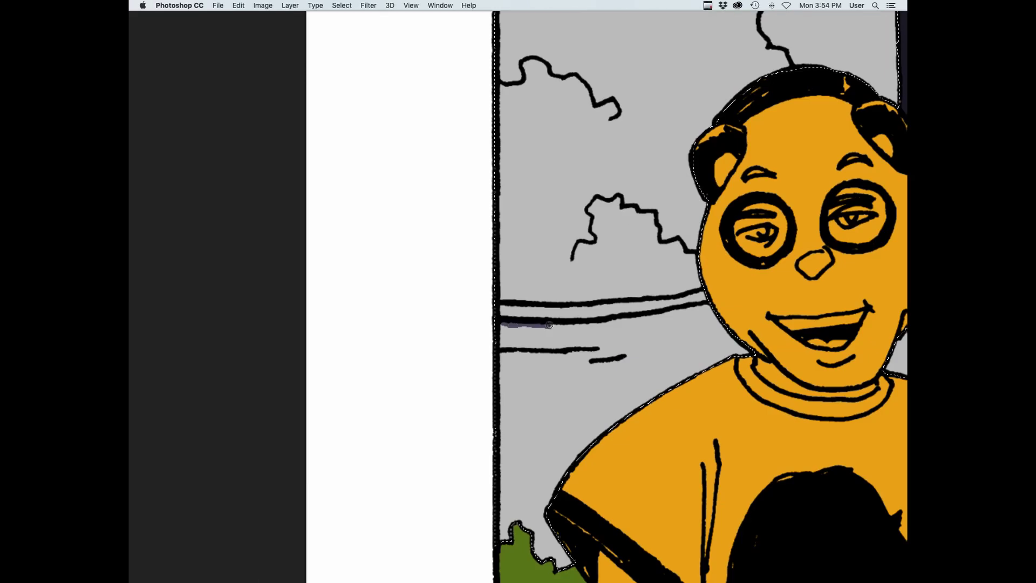
pyautogui.moveTo(674, 313); pyautogui.dragTo(714, 304)
pyautogui.click(675, 349)
pyautogui.click(651, 304)
# Lighten the slate purple foreground color and use it to trace and fill the thin band between the curved lines
pyautogui.scroll(3, 651, 305)
pyautogui.press('Tab')
pyautogui.click(138, 334)
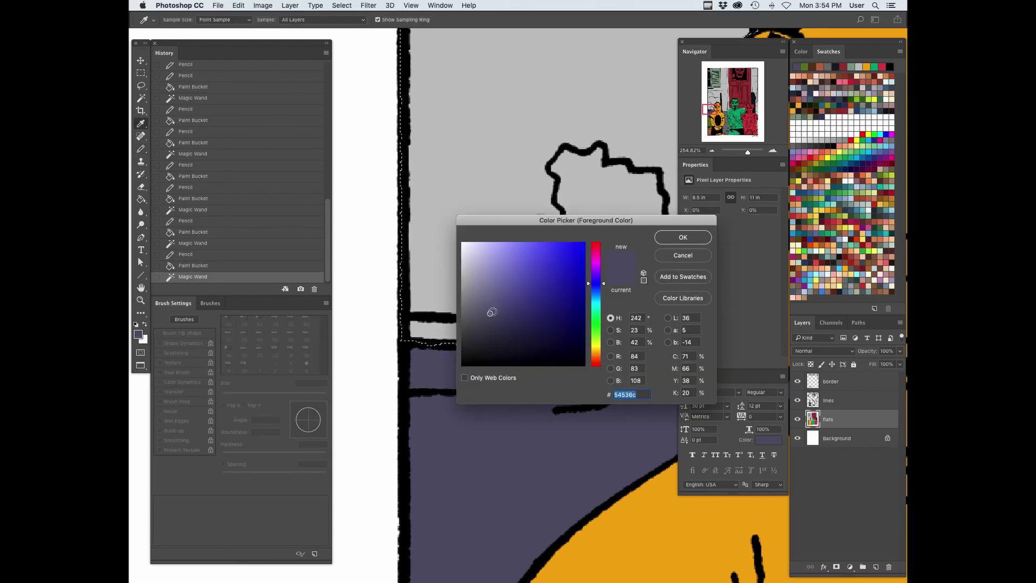
pyautogui.click(490, 306)
pyautogui.press('Return')
pyautogui.moveTo(534, 324); pyautogui.dragTo(634, 317)
pyautogui.press('Tab')
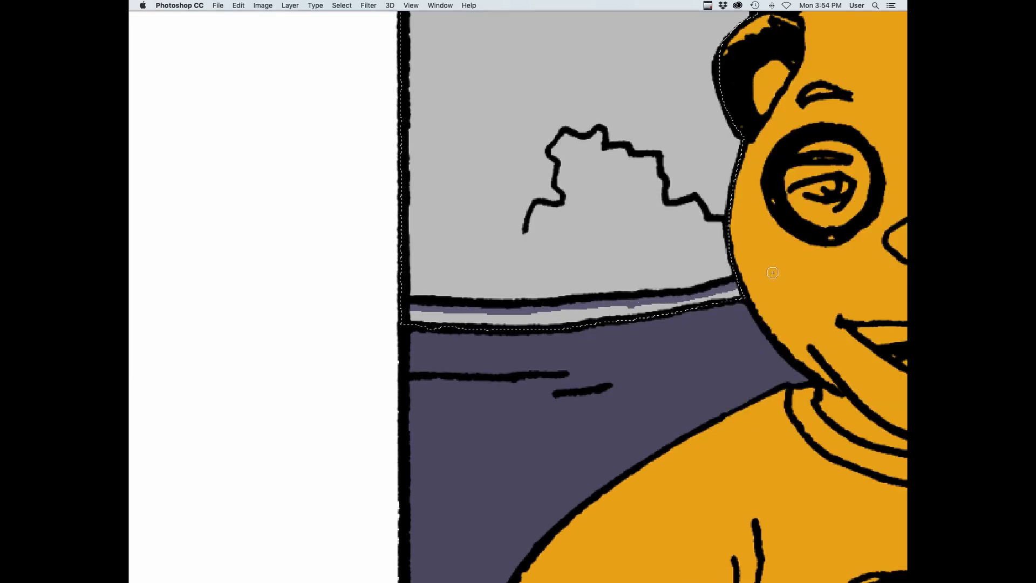
pyautogui.click(698, 298)
# Trace the large bush's contour in olive green from the picture border to the panda child's headband and fill the bush
pyautogui.scroll(-5, 698, 274)
pyautogui.scroll(5, 630, 116)
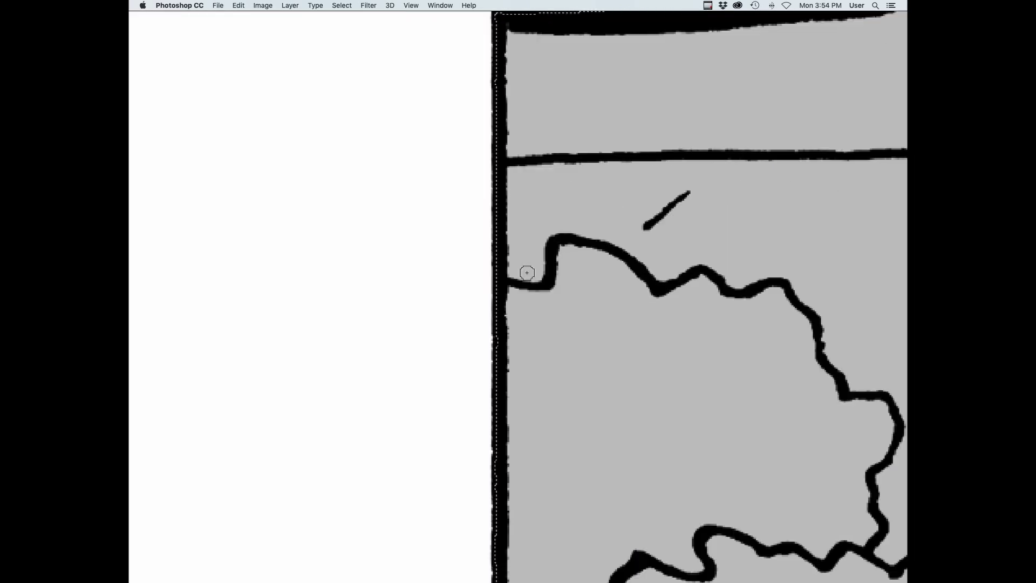
pyautogui.moveTo(571, 250); pyautogui.dragTo(730, 304)
pyautogui.moveTo(692, 329); pyautogui.dragTo(470, 310)
pyautogui.moveTo(507, 286); pyautogui.dragTo(557, 273)
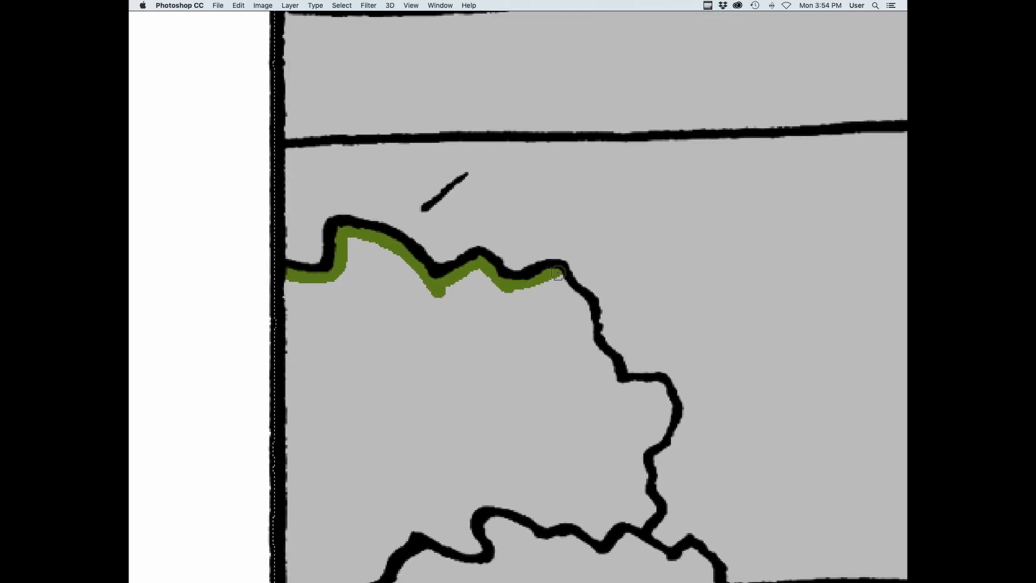
pyautogui.scroll(-10, 669, 547)
pyautogui.hscroll(2, 669, 548)
pyautogui.moveTo(640, 469)
pyautogui.mouseDown()
pyautogui.moveTo(669, 548)
pyautogui.moveTo(682, 307)
pyautogui.moveTo(759, 394)
pyautogui.mouseUp()
pyautogui.moveTo(761, 513); pyautogui.dragTo(561, 243)
pyautogui.moveTo(561, 243); pyautogui.dragTo(629, 305)
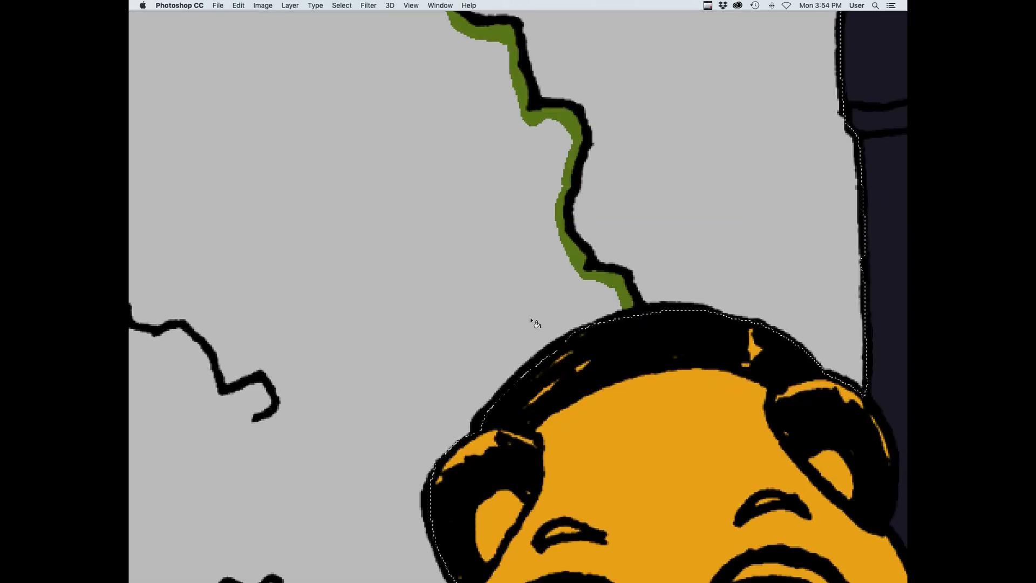
pyautogui.scroll(-5, 610, 316)
pyautogui.moveTo(812, 311); pyautogui.dragTo(713, 332)
# Outline the bush beside the large railing in olive green, fill it, and reselect the remaining gray background
pyautogui.scroll(3, 713, 333)
pyautogui.scroll(4, 636, 138)
pyautogui.moveTo(626, 125)
pyautogui.mouseDown()
pyautogui.moveTo(576, 393)
pyautogui.moveTo(603, 472)
pyautogui.mouseUp()
pyautogui.moveTo(604, 472)
pyautogui.mouseDown()
pyautogui.moveTo(683, 186)
pyautogui.moveTo(654, 263)
pyautogui.moveTo(627, 289)
pyautogui.mouseUp()
pyautogui.moveTo(677, 540); pyautogui.dragTo(693, 260)
pyautogui.scroll(-5, 692, 260)
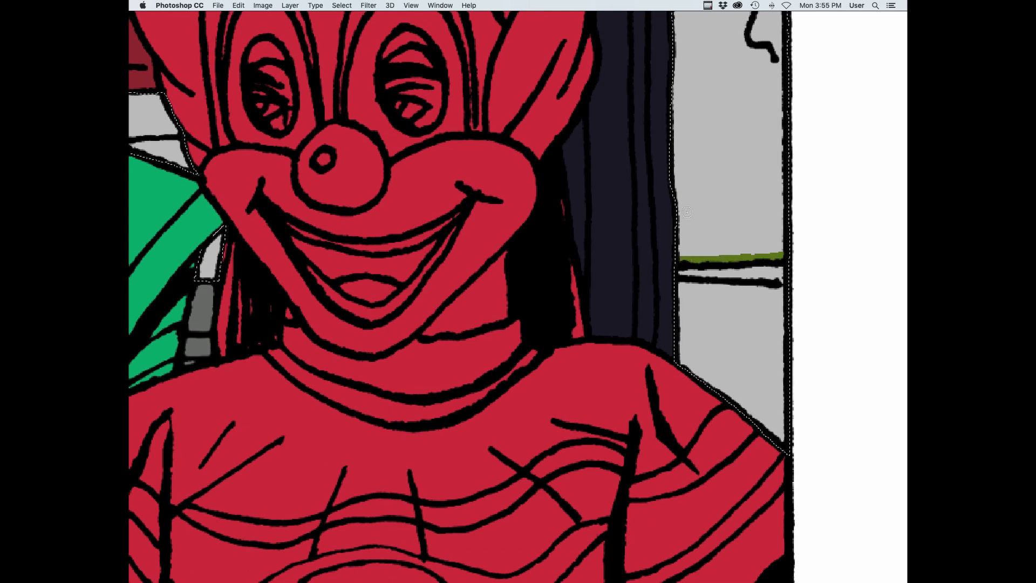
pyautogui.press('super+0')
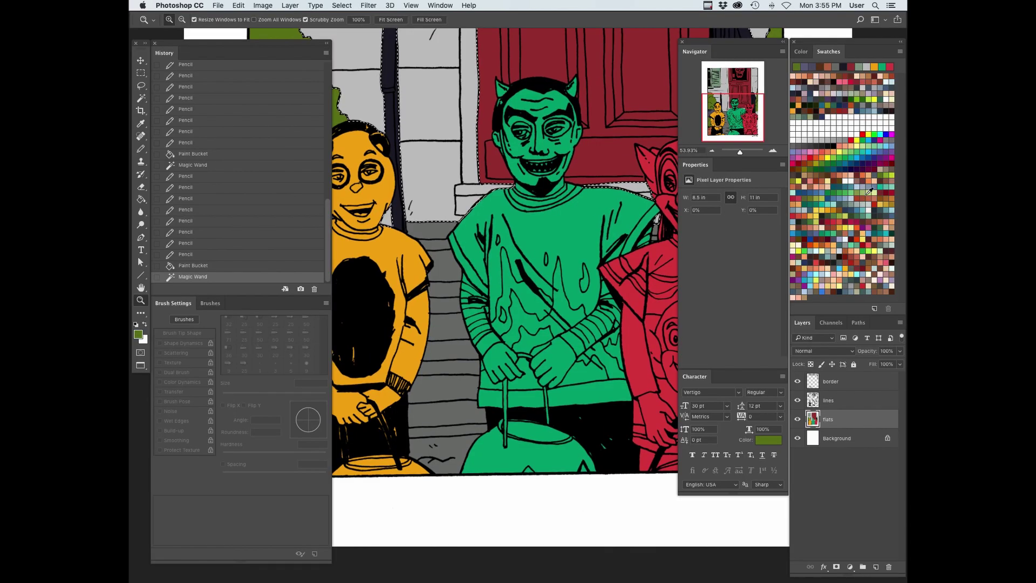
# Fill the gaps above and below the red clown child's outer sleeve, beside the picture border, with slate blue
pyautogui.press('Tab')
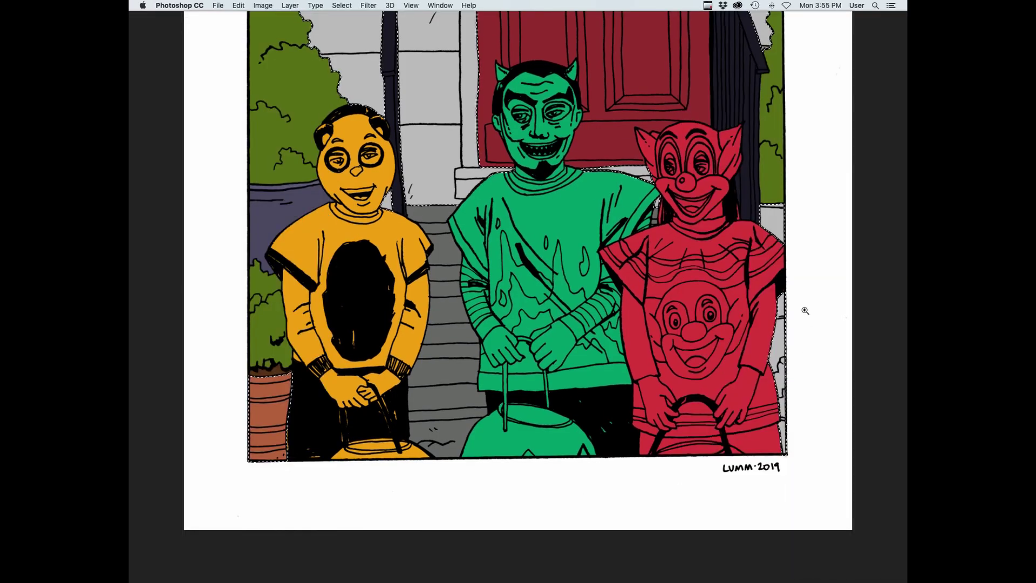
pyautogui.click(800, 358)
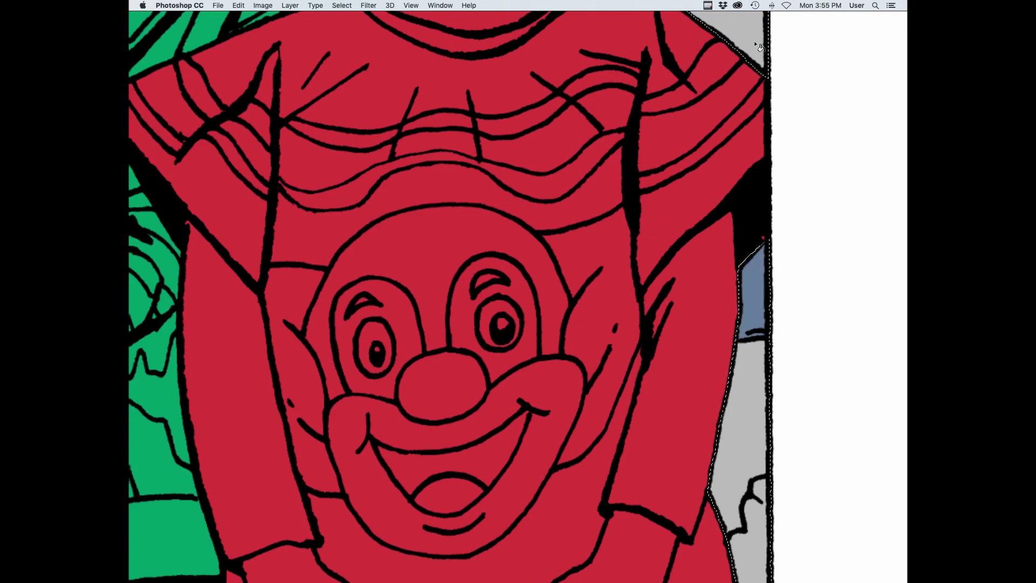
pyautogui.press('super+0')
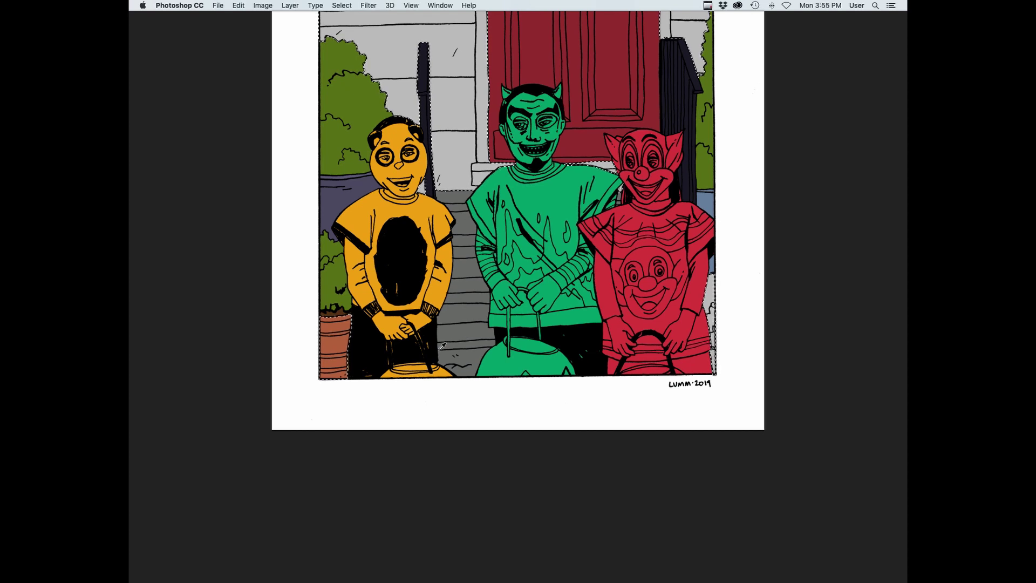
# Outline and fill the area below the slate blue gap beside the clown child's forearm with an adjusted dark gray
pyautogui.moveTo(699, 300); pyautogui.dragTo(736, 294)
pyautogui.press('g')
pyautogui.click(681, 296)
pyautogui.press('Tab')
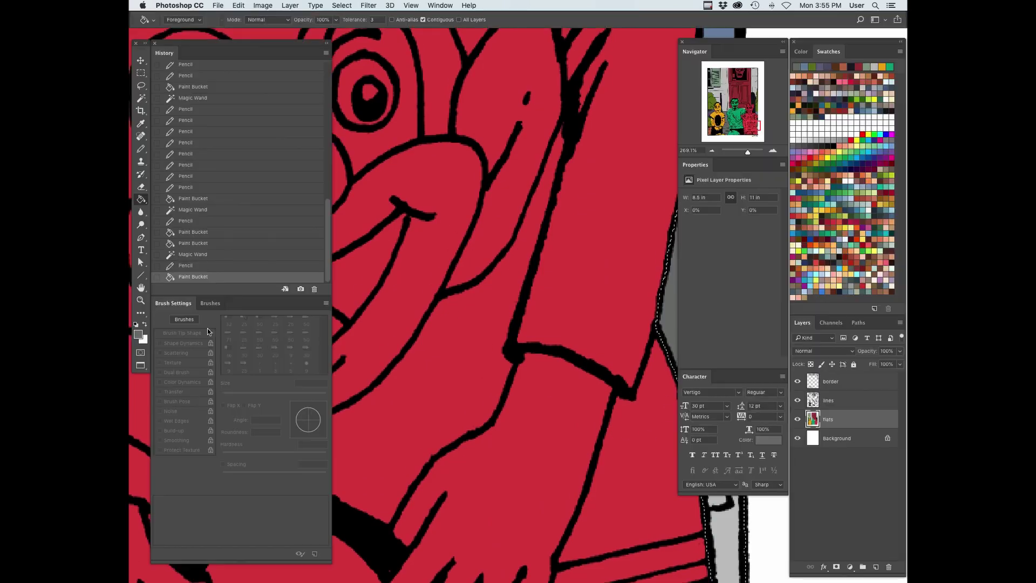
pyautogui.click(139, 334)
pyautogui.click(676, 240)
pyautogui.press('Tab')
pyautogui.click(719, 240)
pyautogui.moveTo(768, 273); pyautogui.dragTo(720, 274)
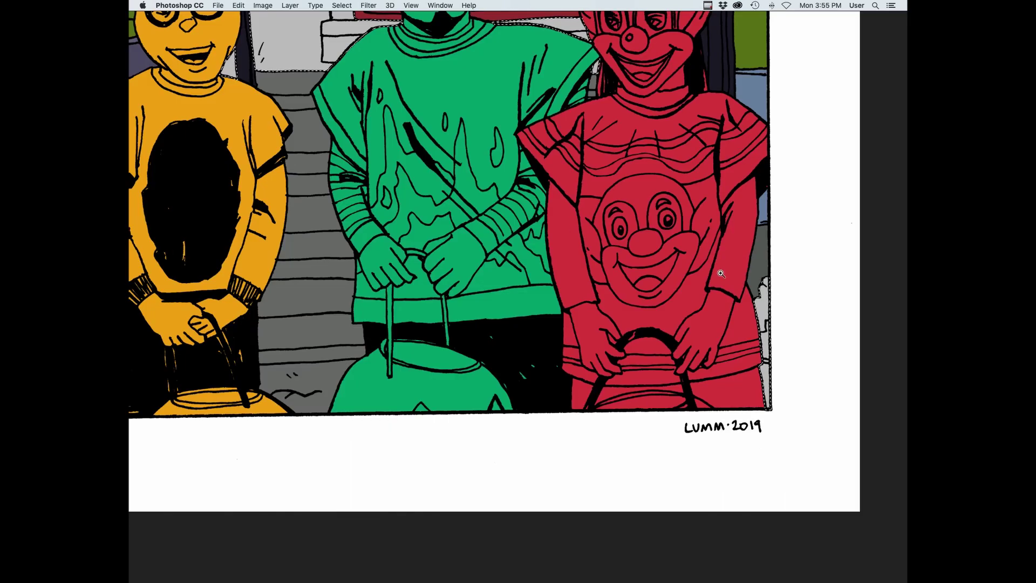
# Outline and fill the small bush beside the clown child's hip in olive green and fill the strip beneath it in brown
pyautogui.moveTo(782, 345); pyautogui.dragTo(812, 345)
pyautogui.moveTo(728, 397); pyautogui.dragTo(755, 401)
pyautogui.click(742, 302)
pyautogui.moveTo(788, 314); pyautogui.dragTo(747, 314)
pyautogui.press('Tab')
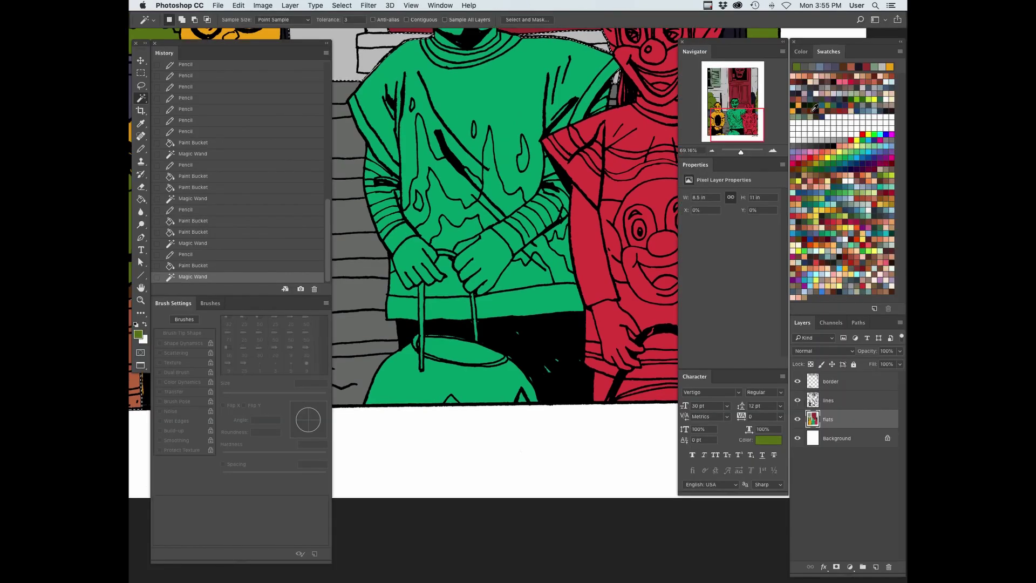
pyautogui.click(842, 67)
pyautogui.press('Tab')
pyautogui.moveTo(778, 349); pyautogui.dragTo(756, 345)
# Try to lasso the upper siding between the door frame and the right picture border out of the light gray selection
pyautogui.moveTo(788, 216)
pyautogui.mouseDown()
pyautogui.moveTo(739, 419)
pyautogui.moveTo(753, 502)
pyautogui.mouseUp()
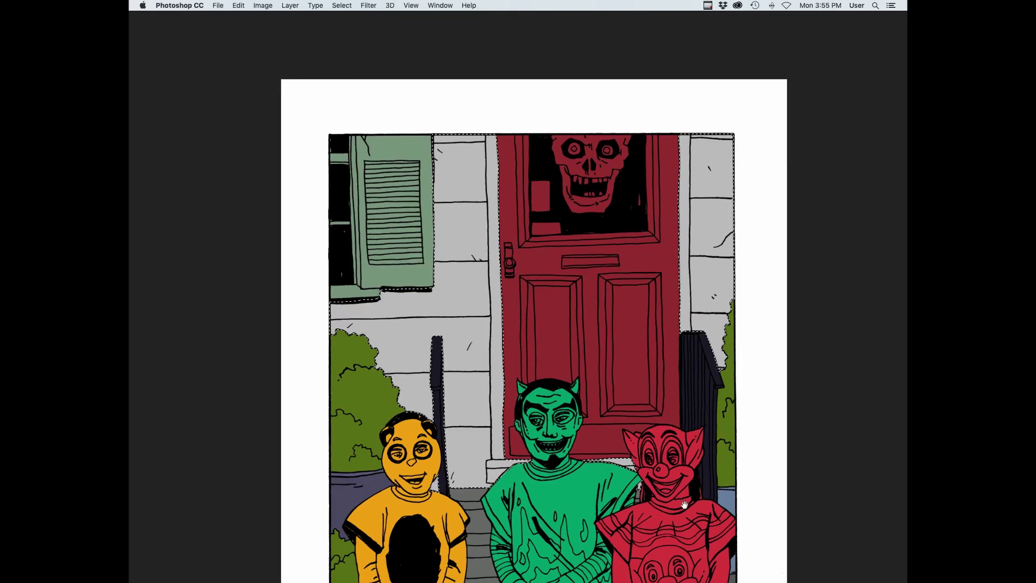
pyautogui.moveTo(674, 142)
pyautogui.mouseDown()
pyautogui.moveTo(714, 238)
pyautogui.moveTo(457, 338)
pyautogui.mouseUp()
pyautogui.press('l')
pyautogui.moveTo(776, 419); pyautogui.dragTo(442, 218)
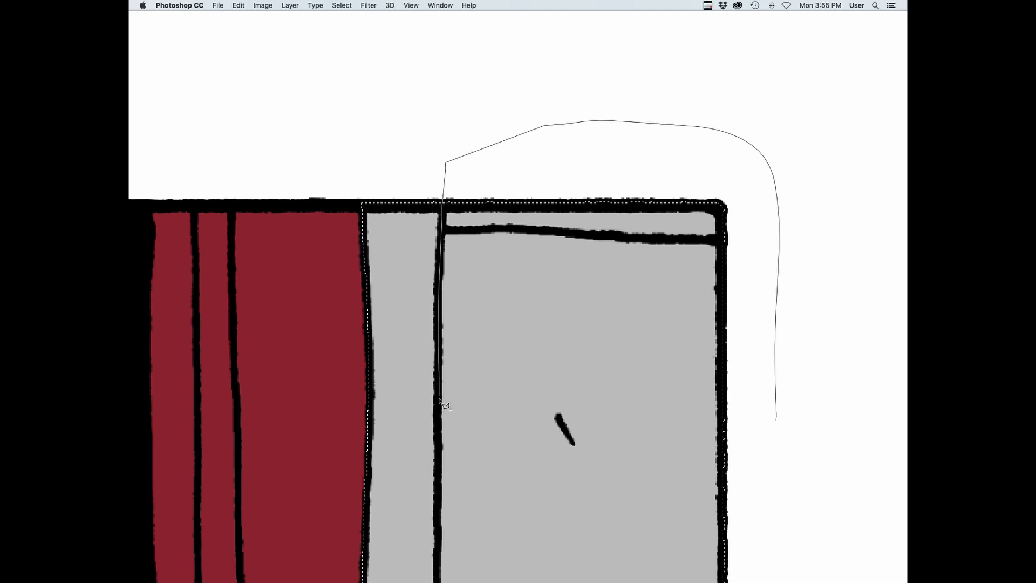
pyautogui.moveTo(439, 401); pyautogui.dragTo(800, 548)
pyautogui.press('Tab')
pyautogui.press('super+z')
pyautogui.press('Tab')
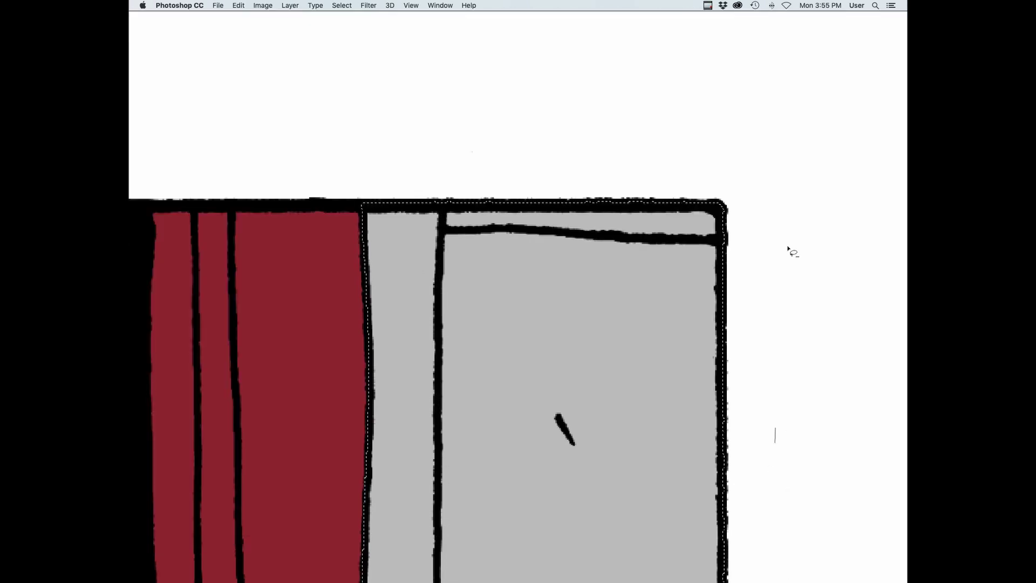
# Subtract the siding right of the door from the light gray selection, tracing down the outer line of the door frame
pyautogui.moveTo(794, 563); pyautogui.dragTo(793, 464)
pyautogui.moveTo(532, 459); pyautogui.dragTo(658, 88)
pyautogui.moveTo(651, 82); pyautogui.dragTo(589, 143)
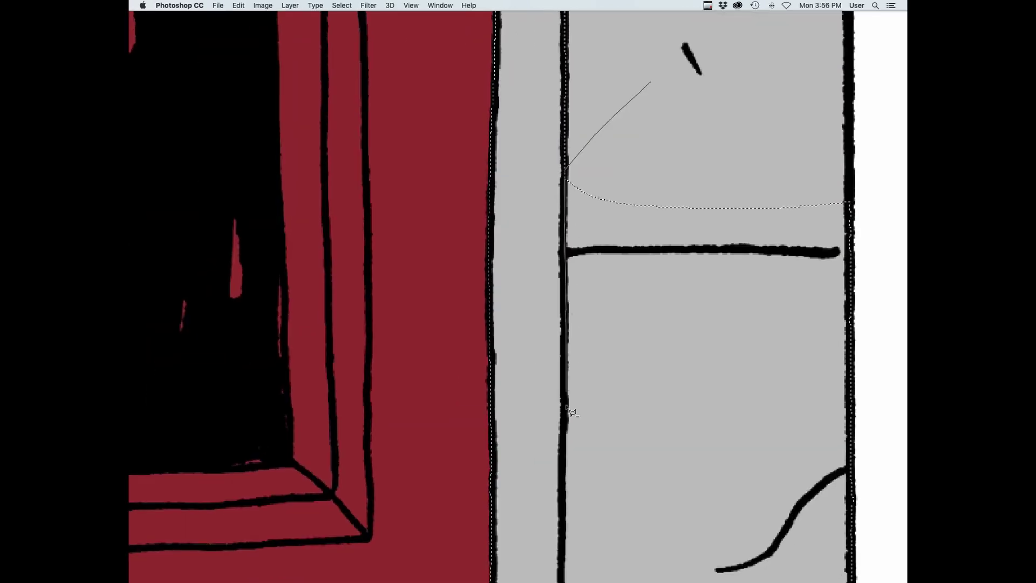
pyautogui.moveTo(701, 226); pyautogui.dragTo(782, 241)
pyautogui.moveTo(604, 454); pyautogui.dragTo(652, 88)
pyautogui.moveTo(653, 88); pyautogui.dragTo(612, 133)
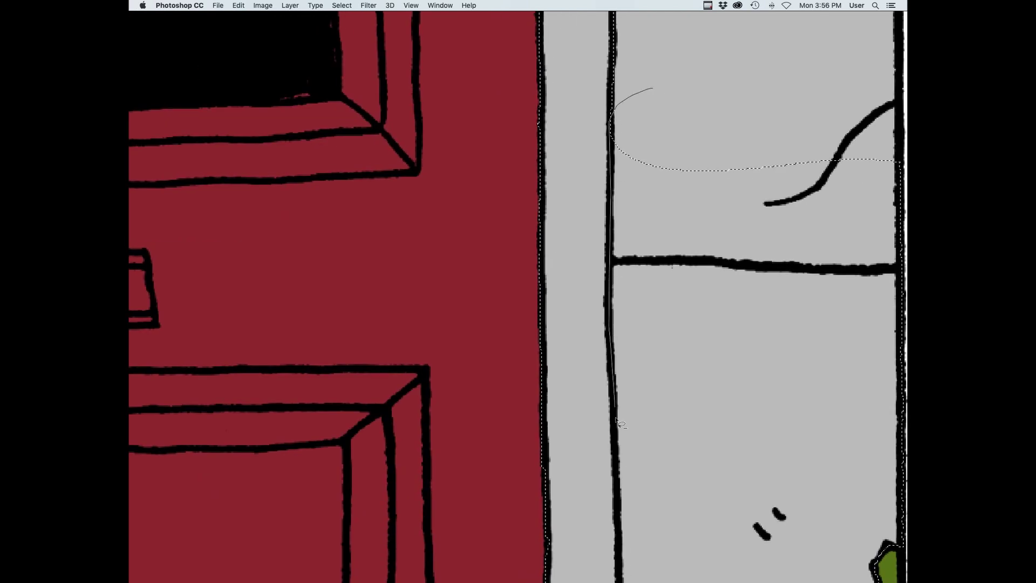
pyautogui.moveTo(615, 420)
pyautogui.mouseDown()
pyautogui.moveTo(793, 285)
pyautogui.moveTo(573, 168)
pyautogui.mouseUp()
pyautogui.moveTo(576, 384); pyautogui.dragTo(766, 189)
pyautogui.hotkey('alt', 'BackSpace')
pyautogui.press('super+d')
# Subtract the small gap beside the panda child's neck and the lower siding next to the railing from the selection
pyautogui.moveTo(759, 197); pyautogui.dragTo(587, 506)
pyautogui.press('super+minus')
pyautogui.press('super+minus')
pyautogui.moveTo(448, 545); pyautogui.dragTo(646, 437)
pyautogui.click(458, 511)
pyautogui.moveTo(457, 511); pyautogui.dragTo(492, 329)
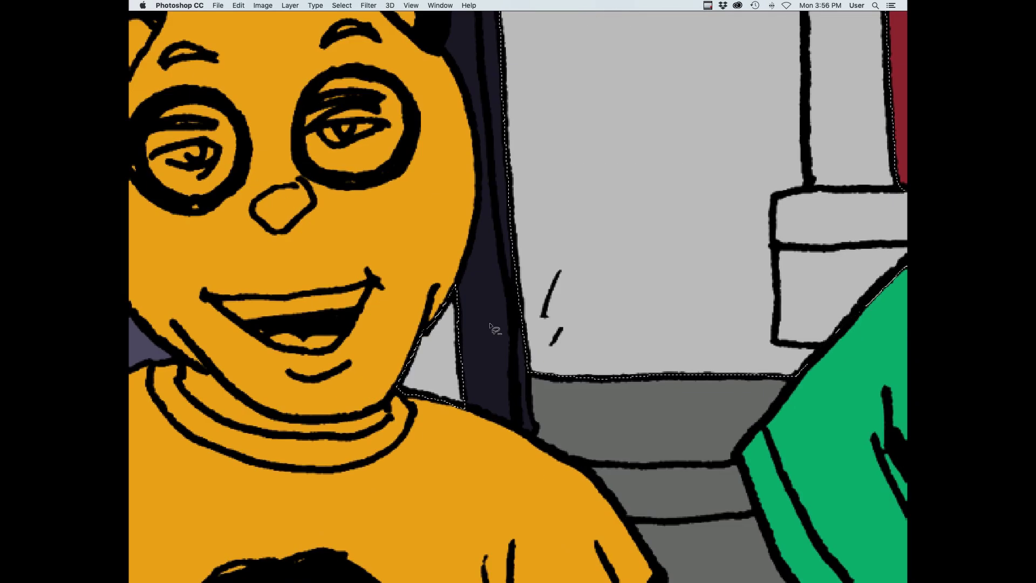
pyautogui.moveTo(422, 243); pyautogui.dragTo(819, 352)
pyautogui.moveTo(805, 139); pyautogui.dragTo(474, 46)
pyautogui.moveTo(708, 153)
pyautogui.mouseDown()
pyautogui.moveTo(613, 416)
pyautogui.moveTo(591, 519)
pyautogui.mouseUp()
# Subtract the remaining siding between the shutter and the door frame, keeping only the door frame and sill selected
pyautogui.moveTo(256, 107); pyautogui.dragTo(690, 349)
pyautogui.scroll(6, 683, 91)
pyautogui.moveTo(687, 256)
pyautogui.mouseDown()
pyautogui.moveTo(684, 91)
pyautogui.moveTo(667, 412)
pyautogui.mouseUp()
pyautogui.scroll(5, 682, 92)
pyautogui.scroll(10, 684, 122)
pyautogui.scroll(6, 668, 169)
pyautogui.moveTo(668, 170)
pyautogui.mouseDown()
pyautogui.moveTo(668, 208)
pyautogui.moveTo(654, 47)
pyautogui.moveTo(291, 81)
pyautogui.mouseUp()
pyautogui.scroll(10, 654, 59)
pyautogui.moveTo(701, 361); pyautogui.dragTo(551, 374)
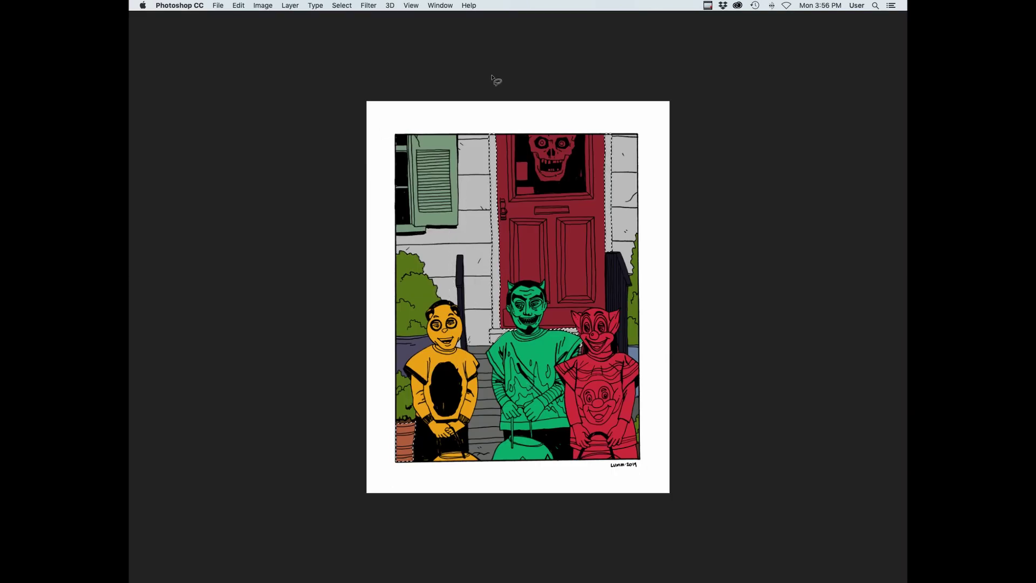
# Lighten the selected door frame with Hue/Saturation at Lightness +40 and clear the selection
pyautogui.press('super+u')
pyautogui.moveTo(770, 174); pyautogui.dragTo(787, 175)
pyautogui.click(873, 77)
pyautogui.press('super+d')
pyautogui.press('super+u')
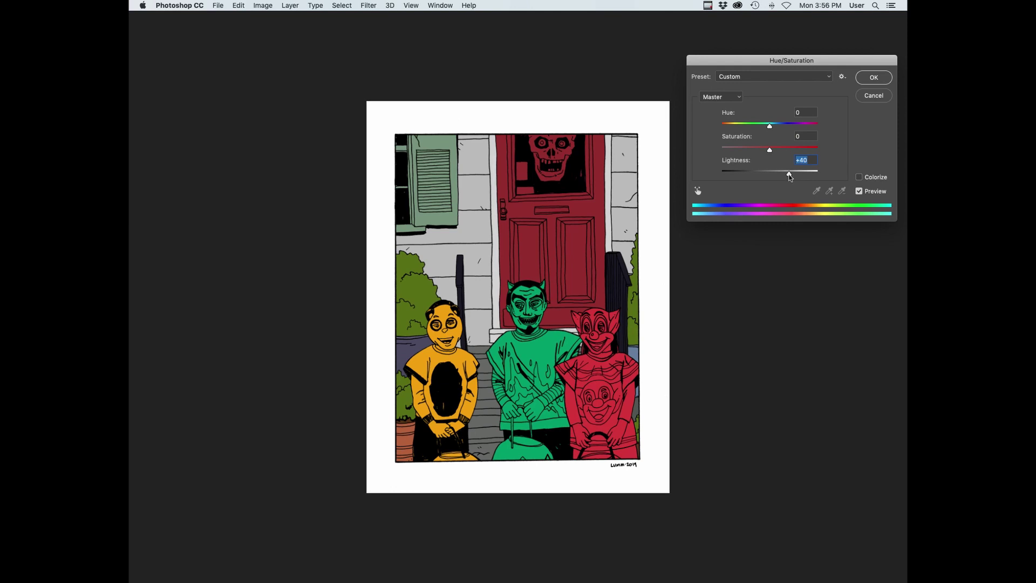
pyautogui.press('Return')
pyautogui.press('super+d')
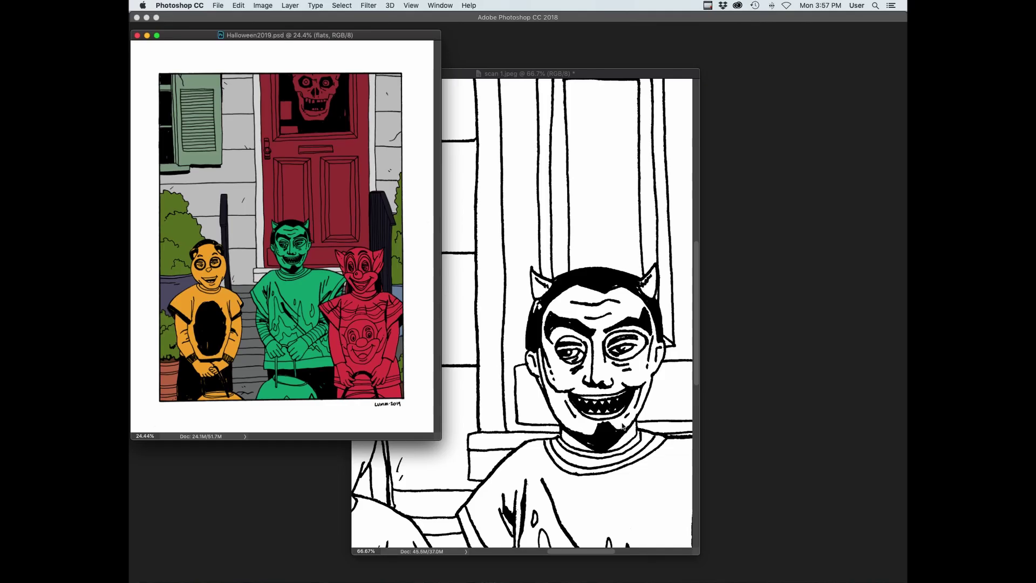
# Close the scan 1.jpeg document and return Halloween2019.psd to full-screen view
pyautogui.click(606, 157)
pyautogui.press('super+w')
pyautogui.press('f')
pyautogui.press('Tab')
# Select the green window area and subtract the crossbars, sill, frame and shutter, keeping the two lower black panes selected
pyautogui.press('w')
pyautogui.click(407, 228)
pyautogui.moveTo(406, 227); pyautogui.dragTo(573, 453)
pyautogui.moveTo(573, 452); pyautogui.dragTo(594, 452)
pyautogui.press('l')
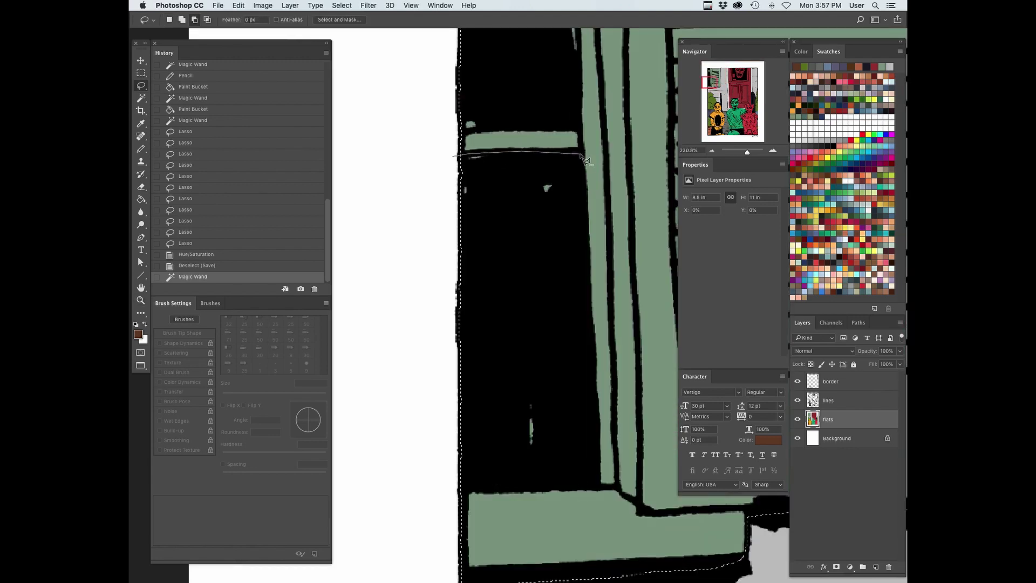
pyautogui.moveTo(474, 134); pyautogui.dragTo(473, 132)
pyautogui.scroll(5, 549, 371)
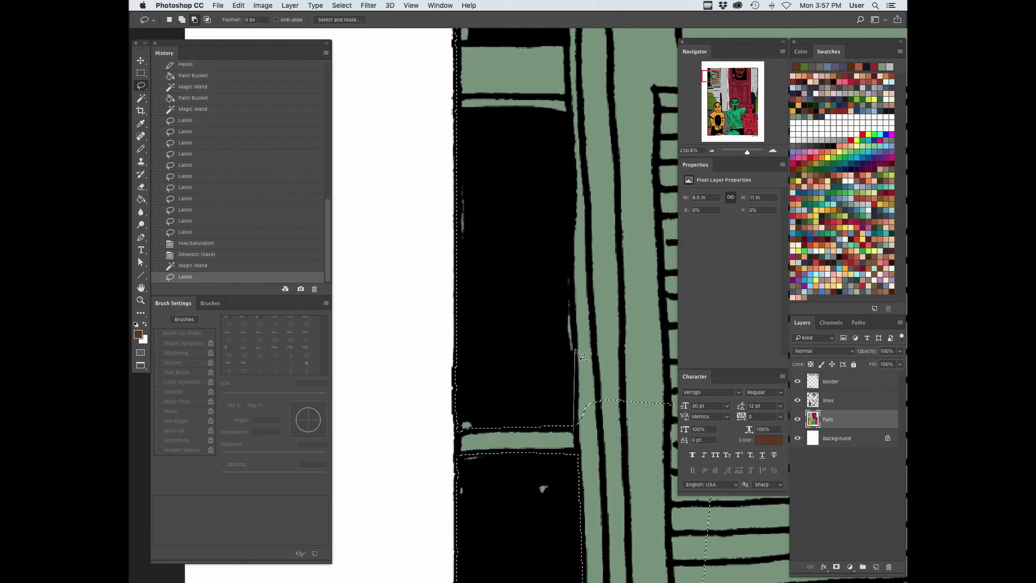
pyautogui.moveTo(569, 123); pyautogui.dragTo(442, 70)
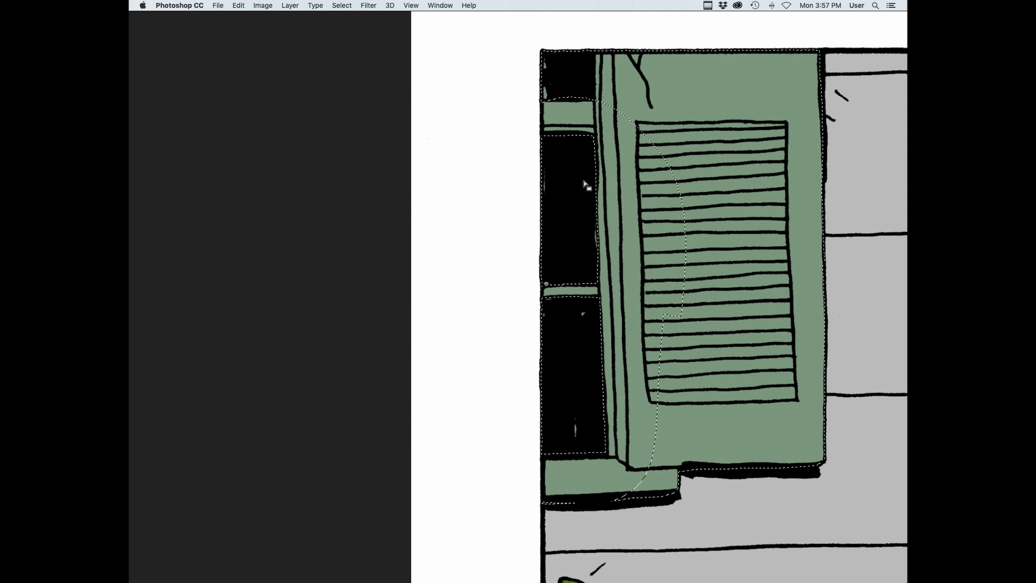
pyautogui.moveTo(542, 43)
pyautogui.mouseDown()
pyautogui.moveTo(787, 534)
pyautogui.moveTo(617, 500)
pyautogui.mouseUp()
# Darken the selected window panes with Hue/Saturation, shift them toward dark blue with Color Balance, and clear the selection
pyautogui.hotkey('ctrl', 'u')
pyautogui.moveTo(769, 171); pyautogui.dragTo(703, 179)
pyautogui.press('Return')
pyautogui.hotkey('ctrl', 'b')
pyautogui.click(815, 146)
# Select the green window area and subtract the sill, crossbars, top pane and shutter, keeping the vertical window frame strips
pyautogui.click(672, 424)
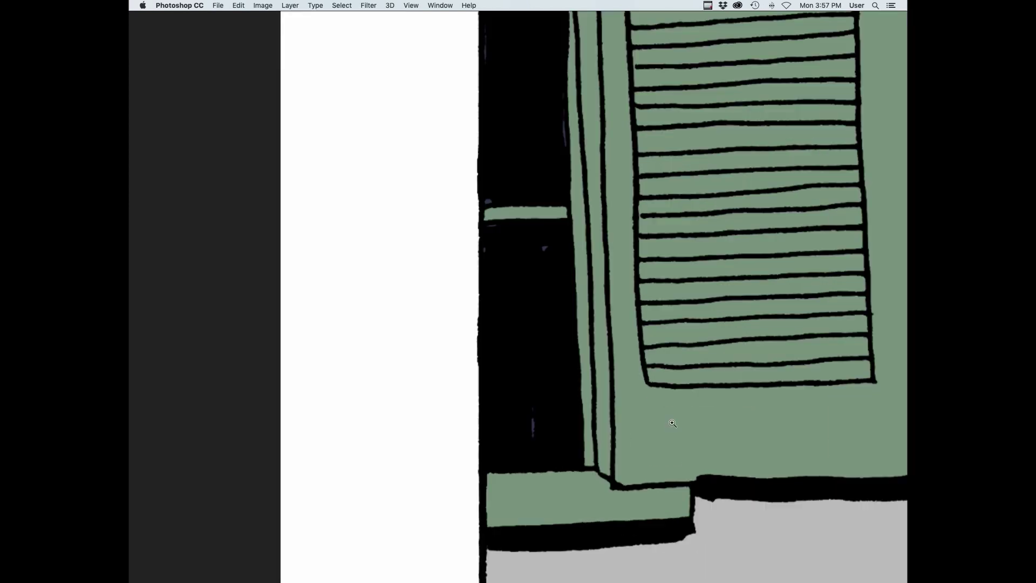
pyautogui.moveTo(467, 442); pyautogui.dragTo(702, 491)
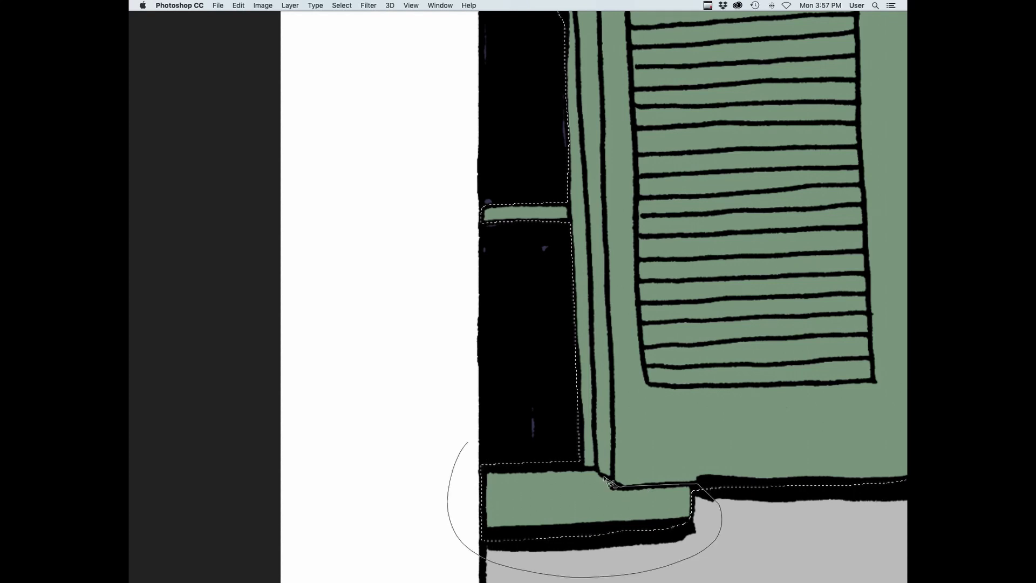
pyautogui.moveTo(608, 482); pyautogui.dragTo(596, 470)
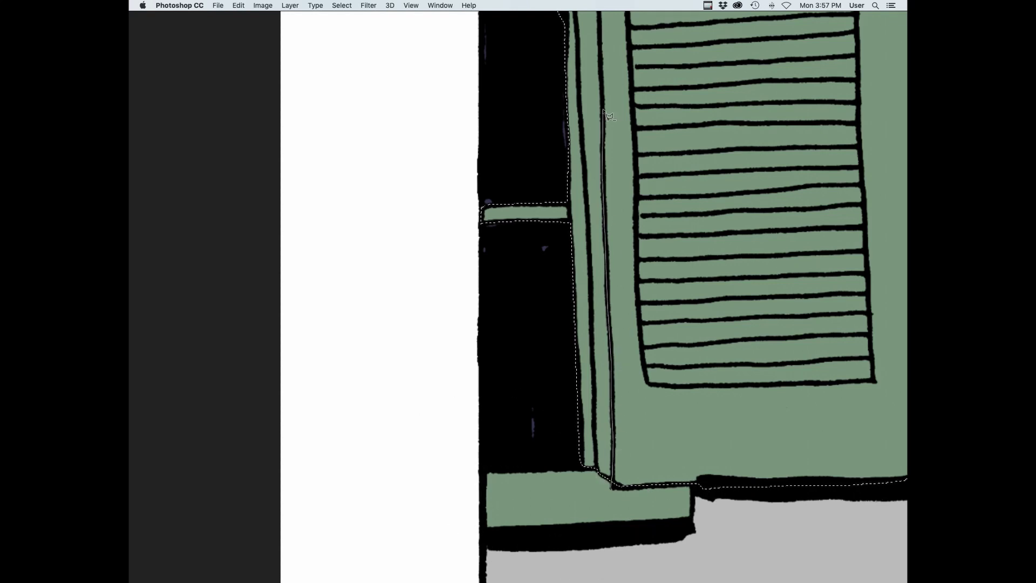
pyautogui.moveTo(566, 189)
pyautogui.mouseDown()
pyautogui.moveTo(572, 242)
pyautogui.moveTo(566, 190)
pyautogui.mouseUp()
pyautogui.moveTo(608, 55); pyautogui.dragTo(621, 389)
pyautogui.keyDown('alt'); pyautogui.click(575, 248); pyautogui.keyUp('alt')
pyautogui.keyDown('alt'); pyautogui.click(577, 294); pyautogui.keyUp('alt')
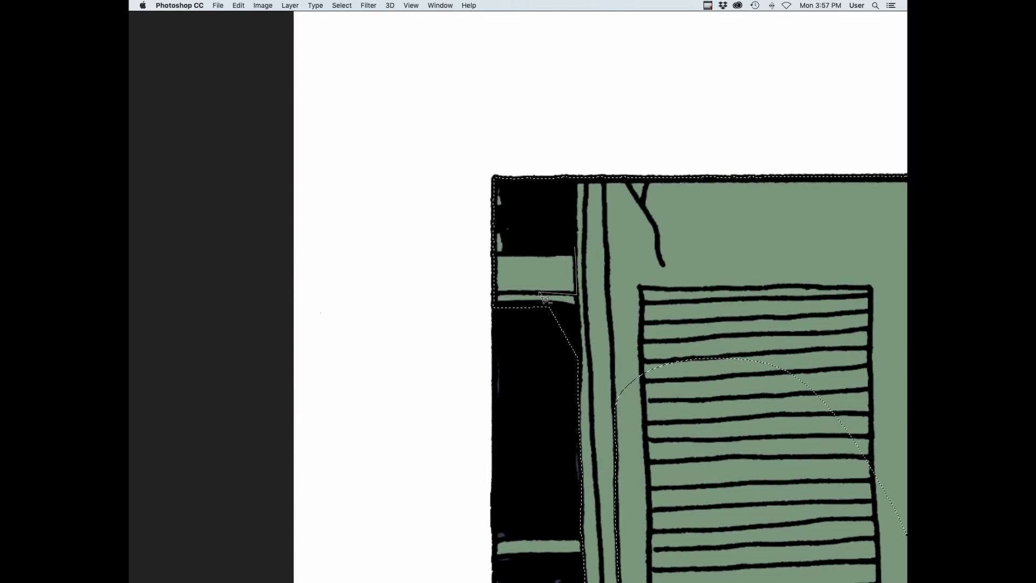
pyautogui.moveTo(577, 163); pyautogui.dragTo(577, 184)
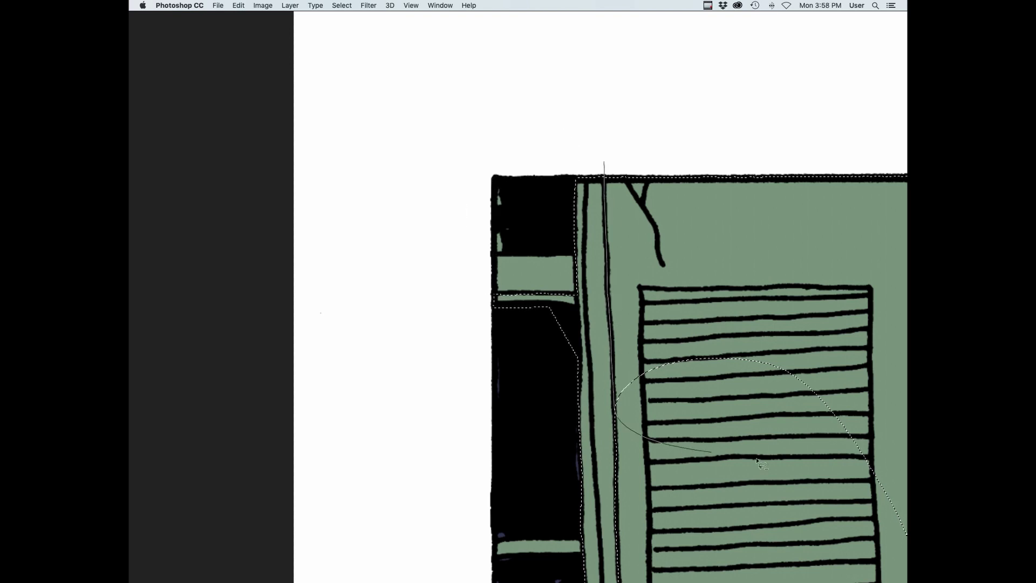
pyautogui.moveTo(757, 463); pyautogui.dragTo(758, 462)
# Darken the selected green window frame strips with Hue/Saturation
pyautogui.press('super+minus')
pyautogui.press('super+u')
pyautogui.moveTo(770, 173); pyautogui.dragTo(754, 174)
pyautogui.click(872, 80)
# Select the top window pane and fill it with the dark slate color sampled from the lower panes
pyautogui.moveTo(645, 278); pyautogui.dragTo(670, 320)
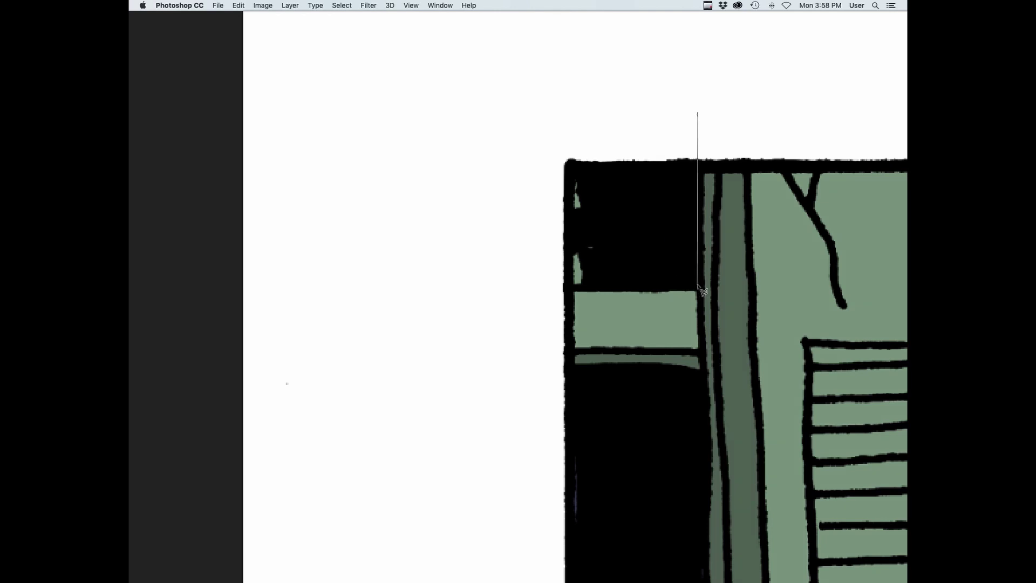
pyautogui.keyDown('alt'); pyautogui.click(543, 139); pyautogui.keyUp('alt')
pyautogui.press('Tab')
pyautogui.click(800, 400)
pyautogui.press('i')
pyautogui.click(645, 487)
pyautogui.click(800, 400)
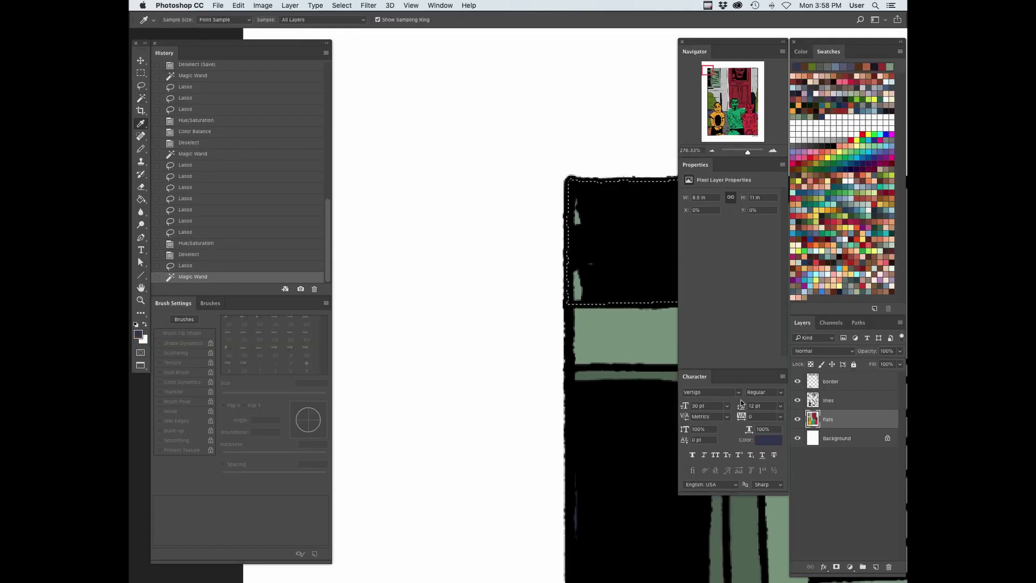
pyautogui.hotkey('alt', 'BackSpace')
pyautogui.press('Tab')
# Select the red door area and subtract the door surround along the sides and lower left corner of its glass pane
pyautogui.moveTo(784, 390)
pyautogui.mouseDown()
pyautogui.moveTo(685, 370)
pyautogui.moveTo(777, 331)
pyautogui.moveTo(693, 240)
pyautogui.moveTo(711, 458)
pyautogui.mouseUp()
pyautogui.moveTo(694, 218)
pyautogui.mouseDown()
pyautogui.moveTo(694, 408)
pyautogui.moveTo(859, 361)
pyautogui.mouseUp()
pyautogui.moveTo(618, 349)
pyautogui.mouseDown()
pyautogui.moveTo(800, 291)
pyautogui.moveTo(907, 289)
pyautogui.mouseUp()
pyautogui.moveTo(498, 150); pyautogui.dragTo(499, 167)
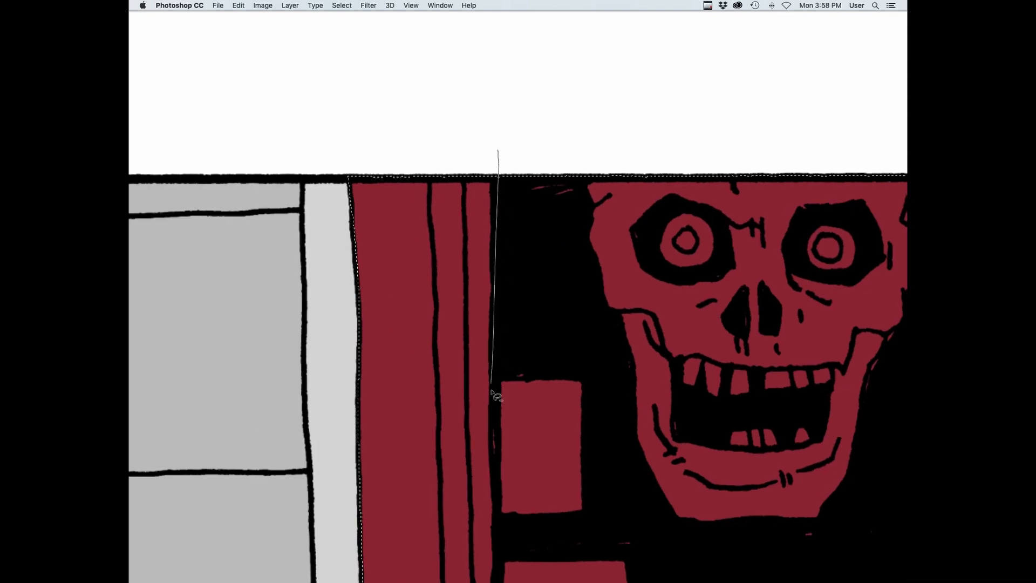
pyautogui.moveTo(431, 574); pyautogui.dragTo(323, 156)
pyautogui.moveTo(499, 525); pyautogui.dragTo(573, 126)
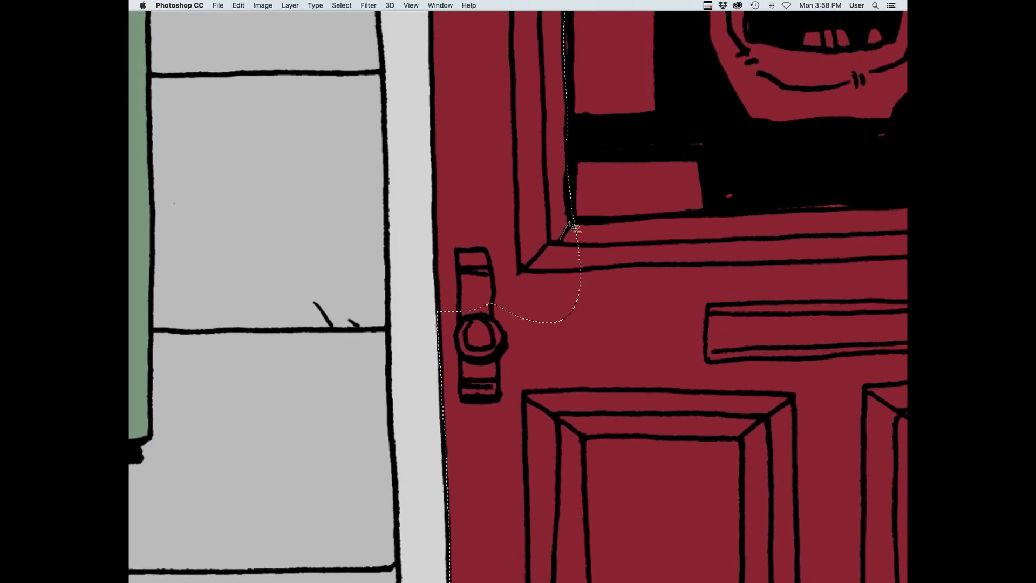
pyautogui.moveTo(794, 211)
pyautogui.mouseDown()
pyautogui.moveTo(404, 330)
pyautogui.moveTo(539, 243)
pyautogui.mouseUp()
pyautogui.moveTo(864, 246); pyautogui.dragTo(502, 356)
# Subtract the rest of the door outside the glass pane and fill the pane and skull with dark slate
pyautogui.moveTo(503, 356); pyautogui.dragTo(501, 328)
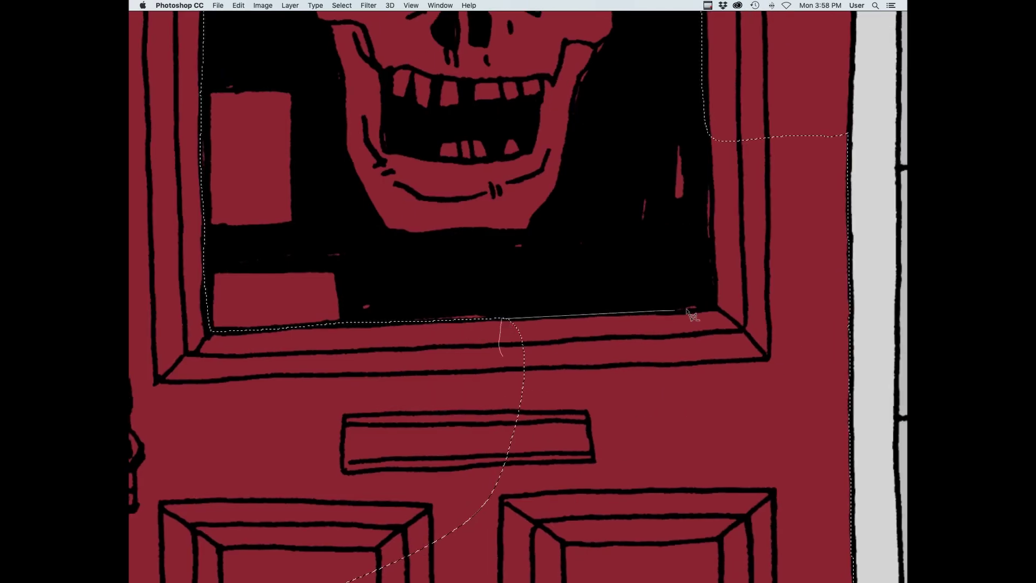
pyautogui.moveTo(735, 220); pyautogui.dragTo(714, 260)
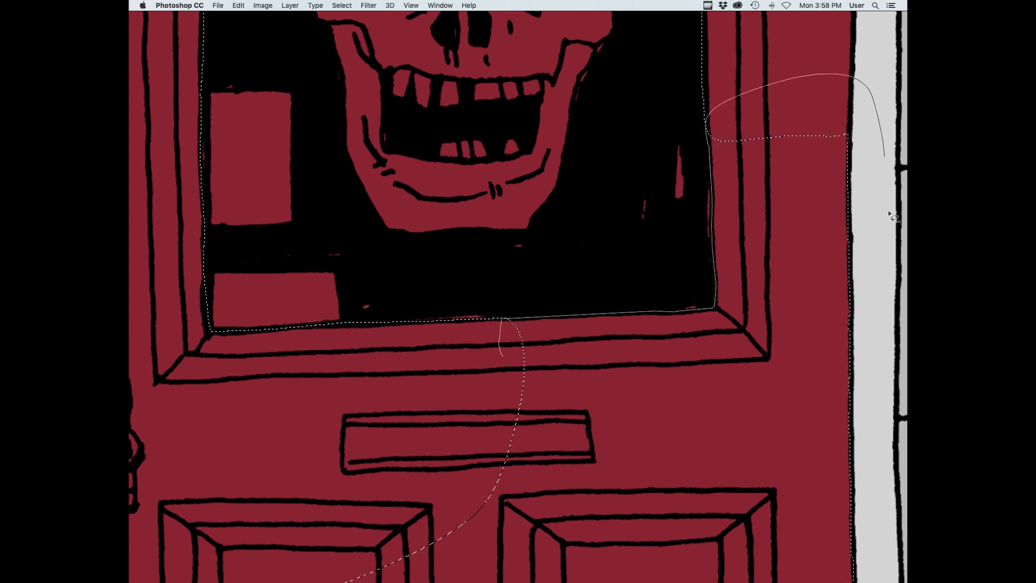
pyautogui.moveTo(889, 214); pyautogui.dragTo(502, 518)
pyautogui.scroll(-5, 642, 378)
pyautogui.moveTo(725, 372); pyautogui.dragTo(715, 240)
pyautogui.moveTo(638, 280); pyautogui.dragTo(678, 102)
pyautogui.moveTo(644, 65); pyautogui.dragTo(642, 432)
pyautogui.hotkey('alt', 'BackSpace')
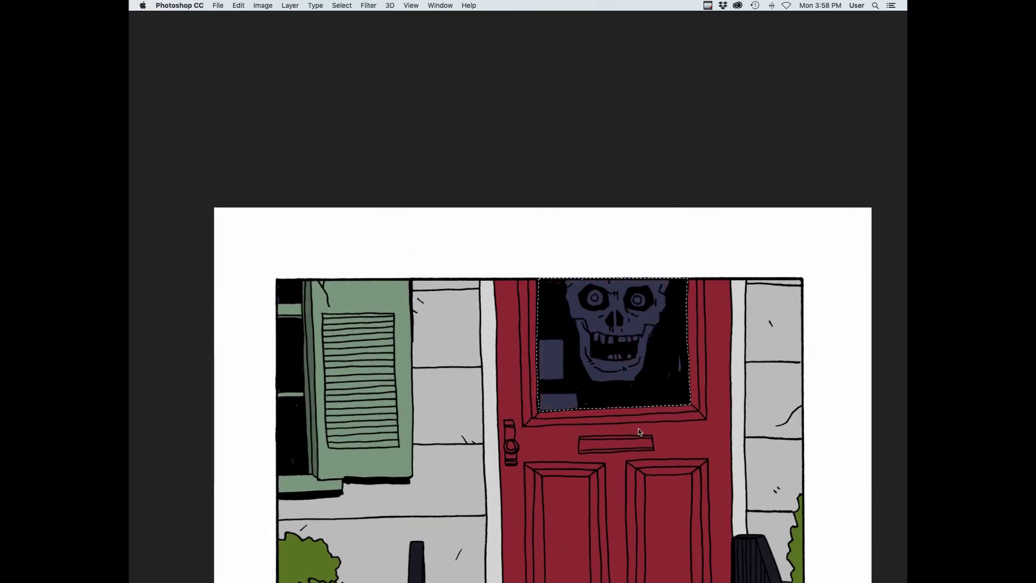
# Enter Quick Mask mode and lasso the dark glass along the right side of the skull down to its jaw
pyautogui.scroll(4, 639, 432)
pyautogui.press('q')
pyautogui.scroll(6, 636, 331)
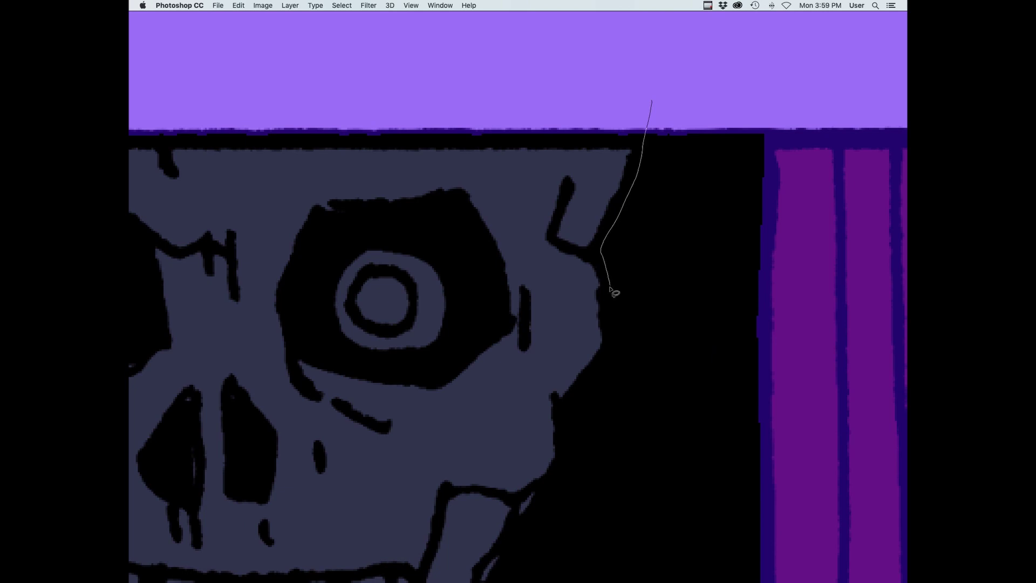
pyautogui.moveTo(610, 287)
pyautogui.mouseDown()
pyautogui.moveTo(733, 466)
pyautogui.moveTo(654, 99)
pyautogui.mouseUp()
pyautogui.moveTo(582, 437); pyautogui.dragTo(672, 145)
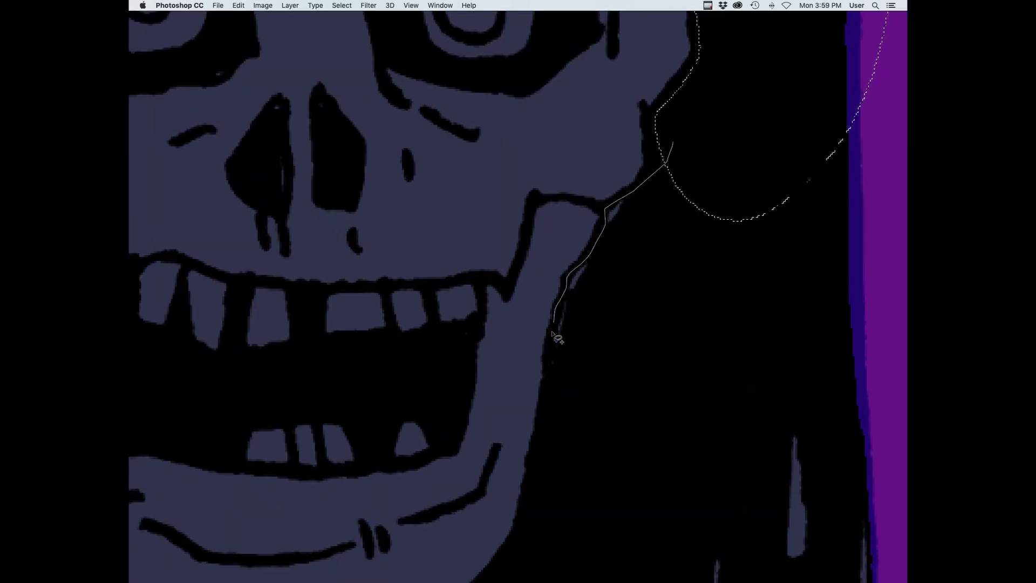
pyautogui.moveTo(552, 333)
pyautogui.mouseDown()
pyautogui.moveTo(851, 93)
pyautogui.moveTo(834, 81)
pyautogui.mouseUp()
# Extend the lasso selection around the chin and across the glass below it, and fill the area into the mask
pyautogui.moveTo(544, 489); pyautogui.dragTo(676, 156)
pyautogui.moveTo(675, 157); pyautogui.dragTo(645, 220)
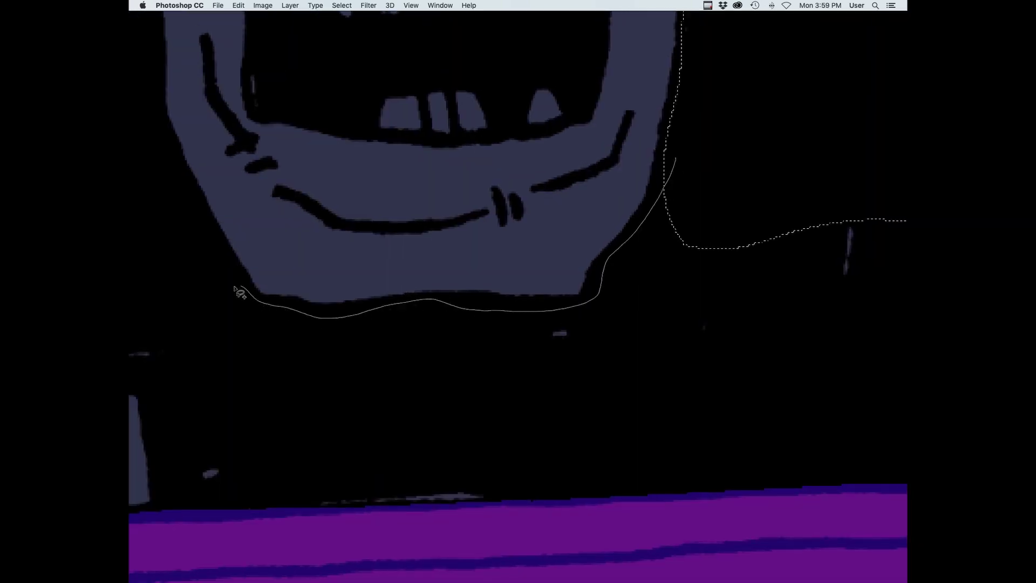
pyautogui.moveTo(235, 287); pyautogui.dragTo(885, 211)
pyautogui.moveTo(837, 282); pyautogui.dragTo(521, 303)
pyautogui.moveTo(499, 254)
pyautogui.mouseDown()
pyautogui.moveTo(800, 339)
pyautogui.moveTo(410, 526)
pyautogui.mouseUp()
pyautogui.press('super+BackSpace')
# Extend the mask selection across the glass below the skull and around the reflection in its lower left corner
pyautogui.moveTo(200, 454); pyautogui.dragTo(888, 402)
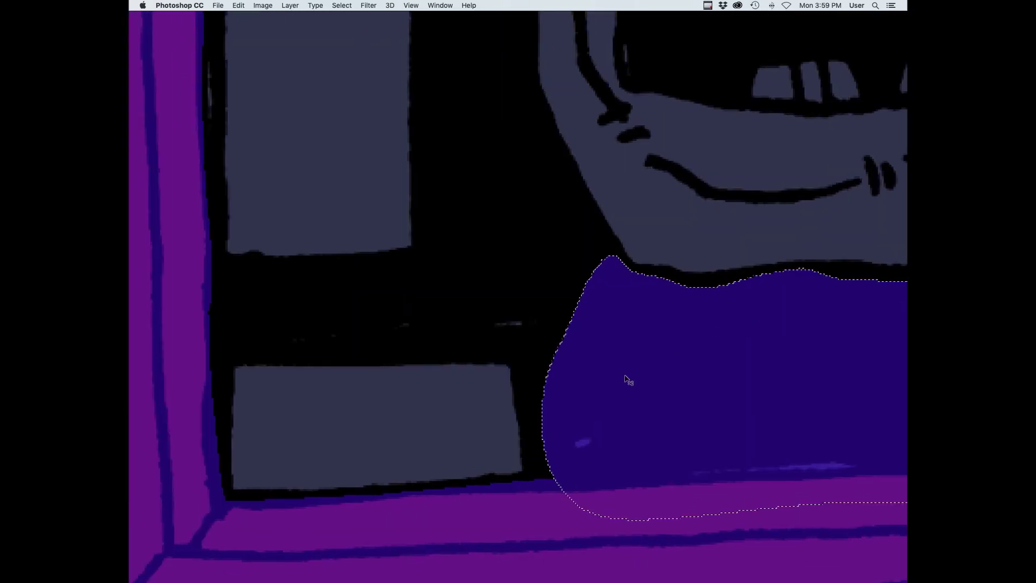
pyautogui.moveTo(189, 284); pyautogui.dragTo(158, 294)
pyautogui.moveTo(205, 259); pyautogui.dragTo(489, 473)
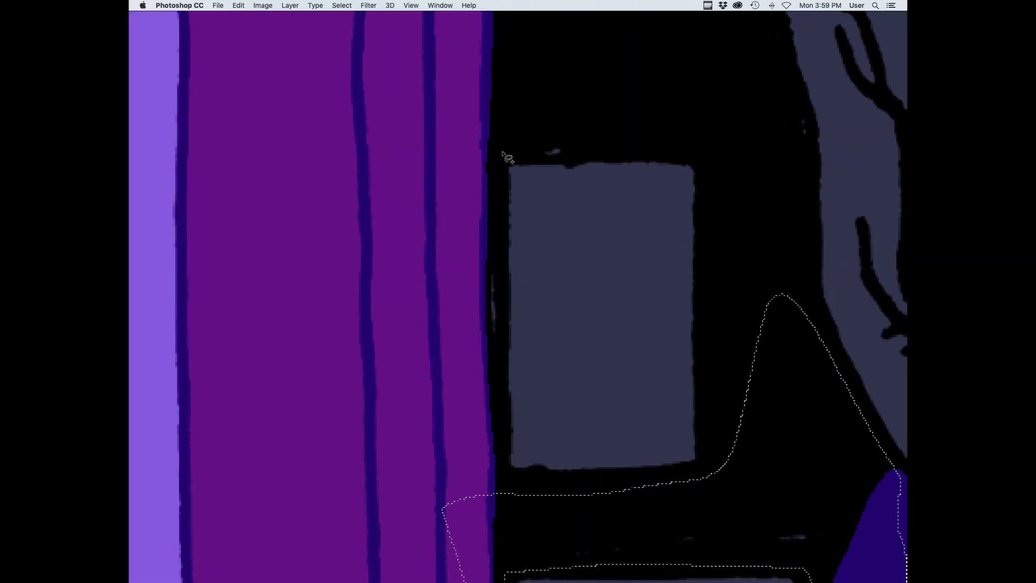
# Lasso the black glass around the tall reflection and up the skull's left side to the top border, and fill it into the mask
pyautogui.moveTo(441, 312); pyautogui.dragTo(471, 93)
pyautogui.moveTo(493, 164)
pyautogui.mouseDown()
pyautogui.moveTo(594, 157)
pyautogui.moveTo(436, 96)
pyautogui.mouseUp()
pyautogui.moveTo(607, 130); pyautogui.dragTo(691, 146)
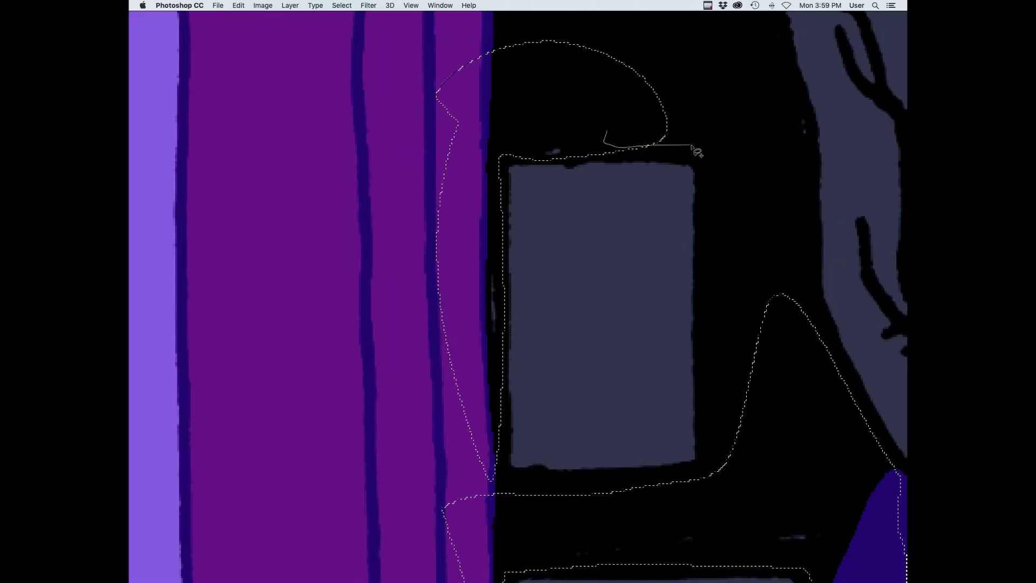
pyautogui.moveTo(810, 147); pyautogui.dragTo(596, 83)
pyautogui.moveTo(724, 66); pyautogui.dragTo(633, 456)
pyautogui.moveTo(709, 517); pyautogui.dragTo(670, 408)
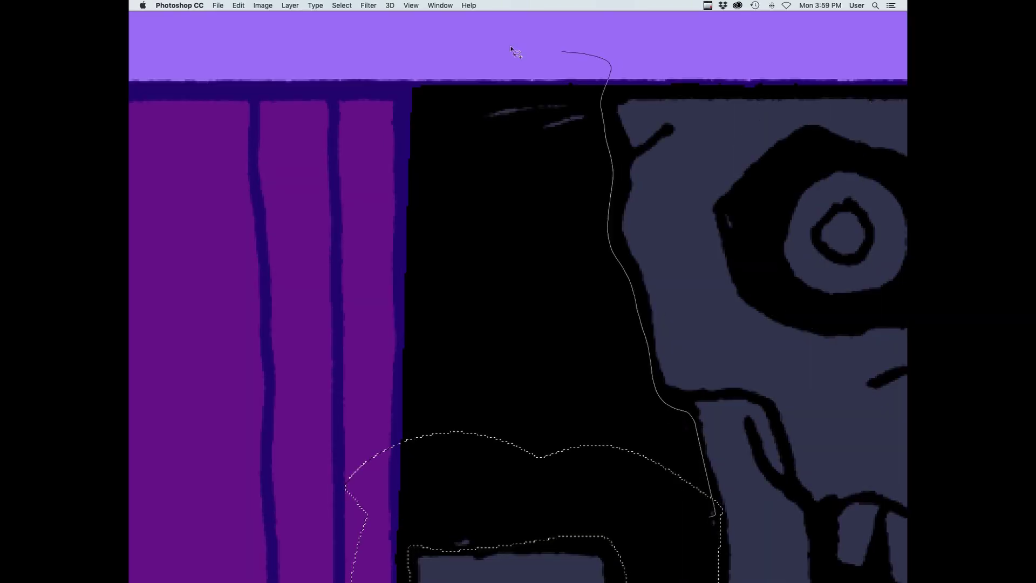
pyautogui.moveTo(510, 48); pyautogui.dragTo(624, 508)
pyautogui.hotkey('alt', 'BackSpace')
# Exit Quick Mask mode and lighten the selected skull and glass reflections with Hue/Saturation
pyautogui.scroll(-8, 708, 337)
pyautogui.press('q')
pyautogui.press('super+h')
pyautogui.press('super+u')
pyautogui.moveTo(770, 150)
pyautogui.mouseDown()
pyautogui.moveTo(750, 152)
pyautogui.moveTo(779, 174)
pyautogui.mouseUp()
pyautogui.click(873, 77)
# Subtract the lower glass reflection from the selection and brighten the skull and the tall reflection with Levels
pyautogui.scroll(5, 658, 384)
pyautogui.moveTo(684, 471)
pyautogui.mouseDown()
pyautogui.moveTo(660, 384)
pyautogui.moveTo(555, 372)
pyautogui.mouseUp()
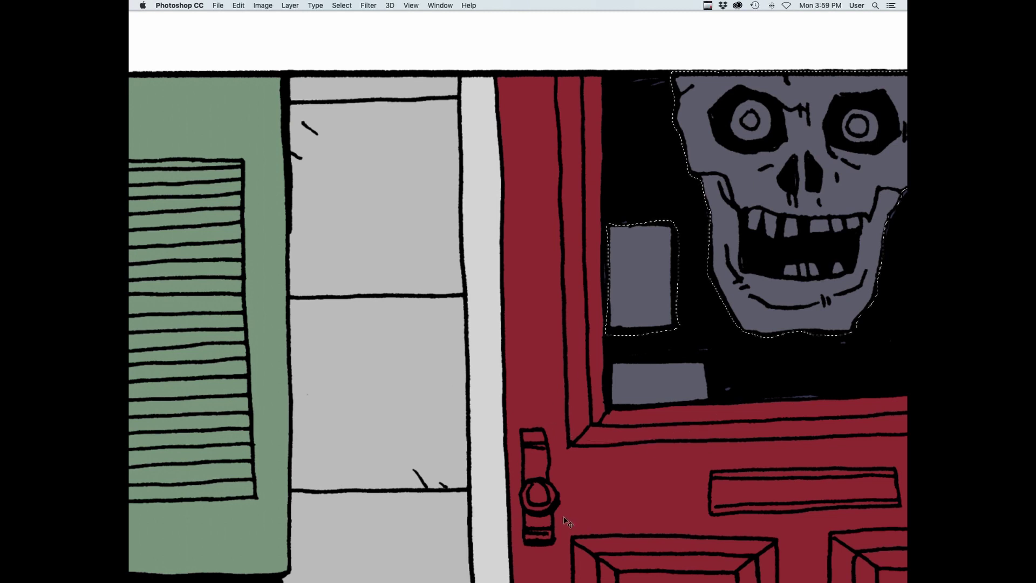
pyautogui.press('super+h')
pyautogui.press('super+l')
pyautogui.moveTo(812, 218); pyautogui.dragTo(785, 219)
pyautogui.press('Return')
# Shift the midtones of the skull and tall reflection toward yellow with Color Balance, setting yellow-blue to -29
pyautogui.press('super+b')
pyautogui.moveTo(715, 188); pyautogui.dragTo(700, 187)
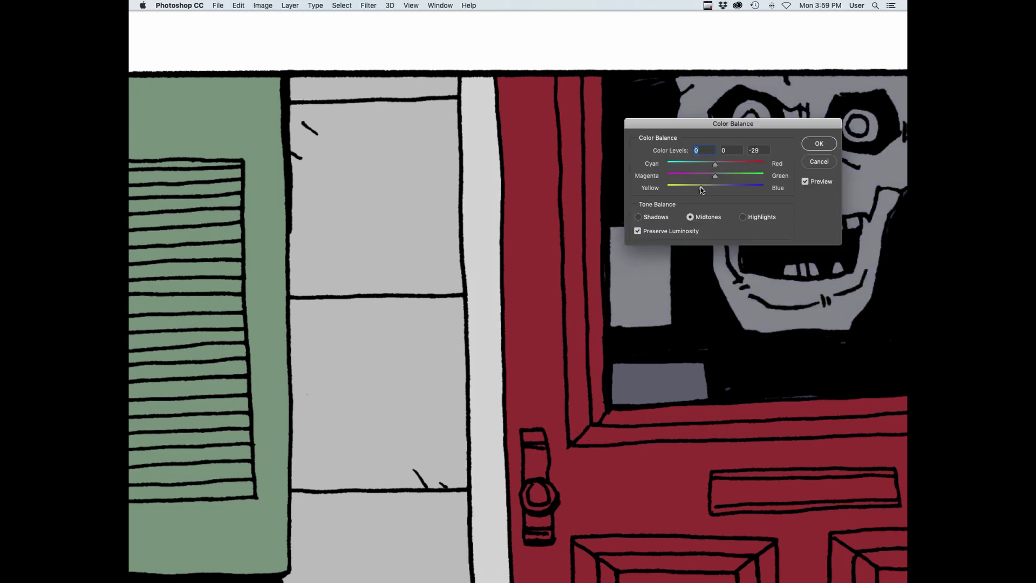
pyautogui.press('Return')
# Colorize the skull a muted green with Hue/Saturation, using hue 83, lightness -26 and a reduced saturation
pyautogui.moveTo(808, 281); pyautogui.dragTo(652, 393)
pyautogui.press('super+h')
pyautogui.press('super+u')
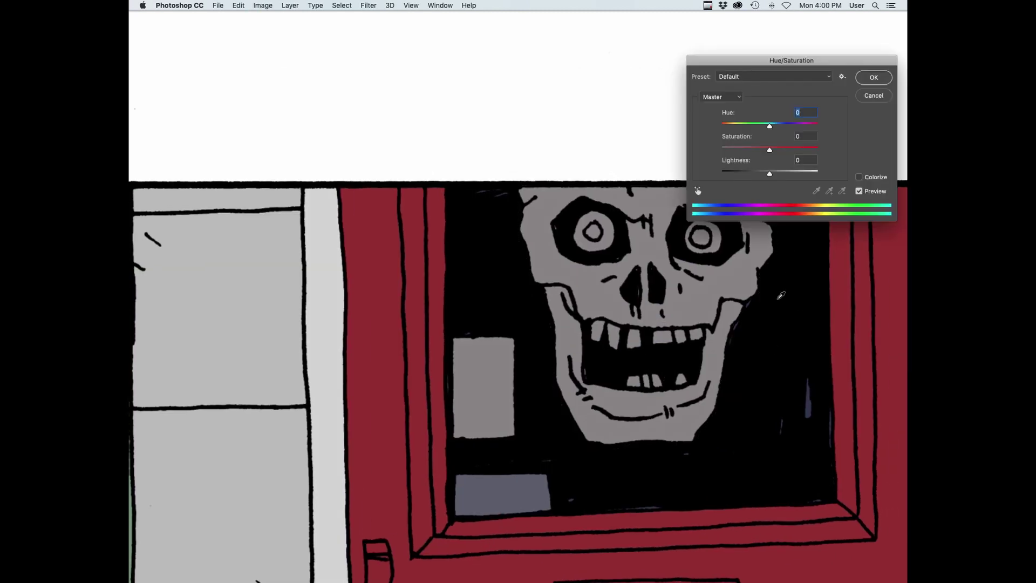
pyautogui.moveTo(770, 174)
pyautogui.mouseDown()
pyautogui.moveTo(778, 175)
pyautogui.moveTo(761, 173)
pyautogui.mouseUp()
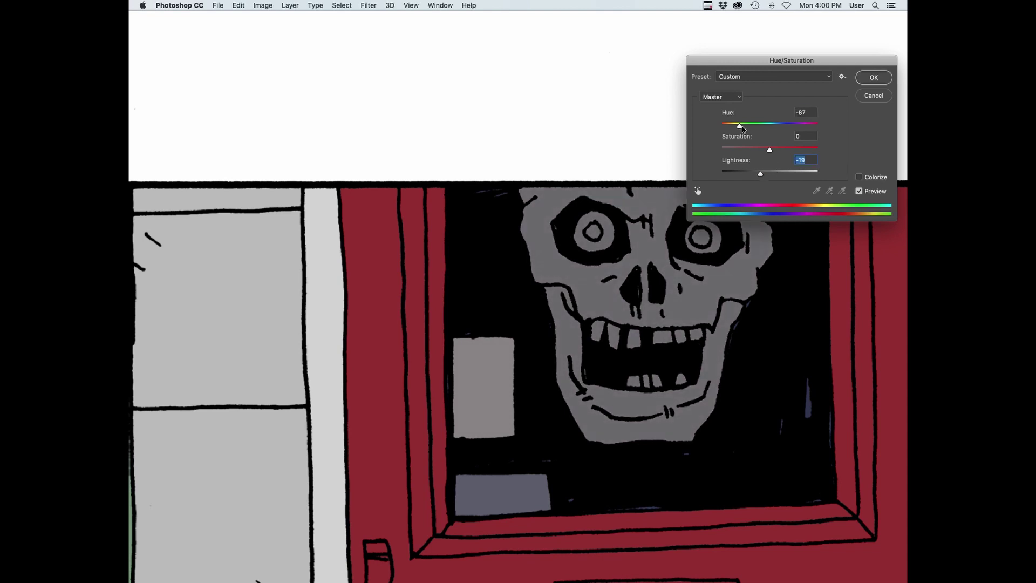
pyautogui.press('Escape')
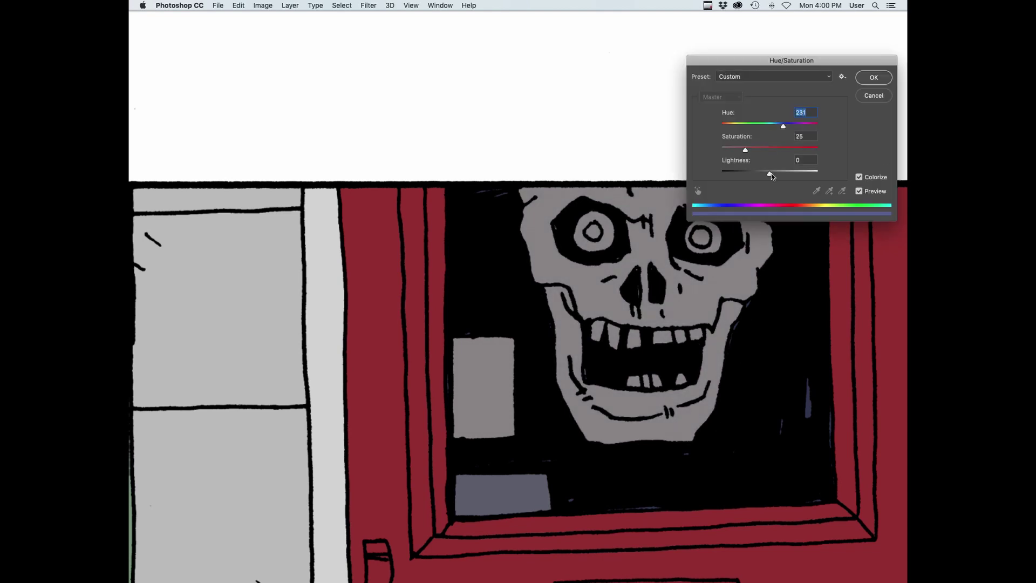
pyautogui.moveTo(771, 174); pyautogui.dragTo(757, 173)
pyautogui.click(746, 126)
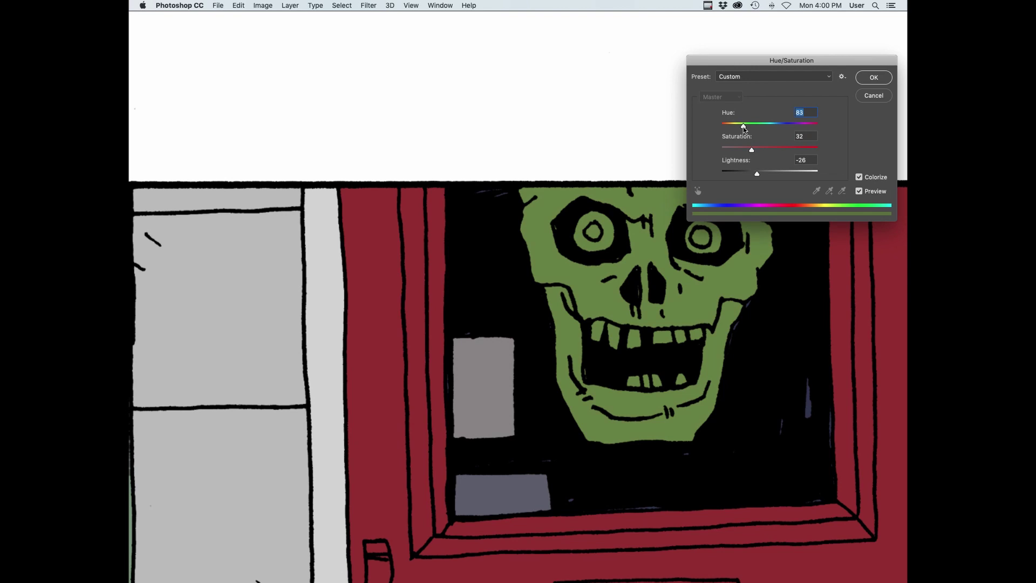
pyautogui.moveTo(751, 150); pyautogui.dragTo(736, 150)
pyautogui.press('Return')
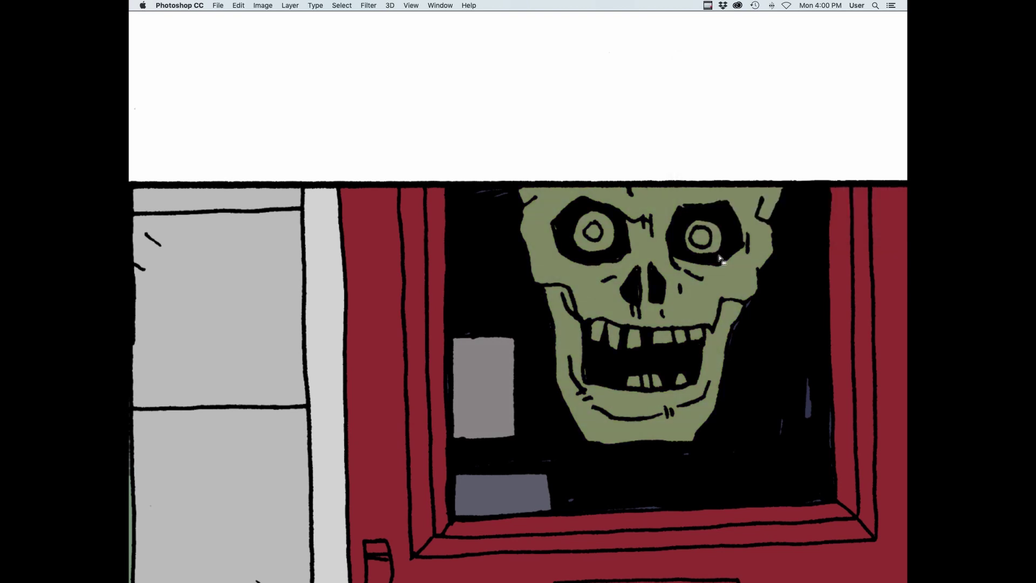
# Darken the selected skull to a nearly neutral dark gray by lowering its lightness and saturation
pyautogui.click(718, 362)
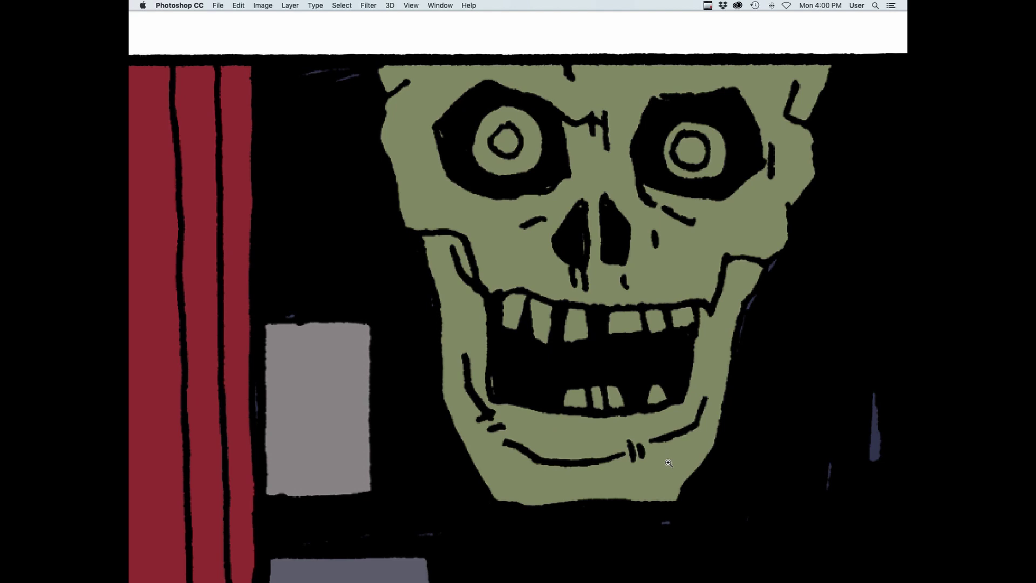
pyautogui.press('super+u')
pyautogui.moveTo(769, 174); pyautogui.dragTo(740, 174)
pyautogui.moveTo(770, 151); pyautogui.dragTo(729, 152)
pyautogui.press('Return')
# Subtract the mouth opening, nostrils and eye socket hollows from the skull selection and fill the remaining area with the muted green
pyautogui.click(563, 349)
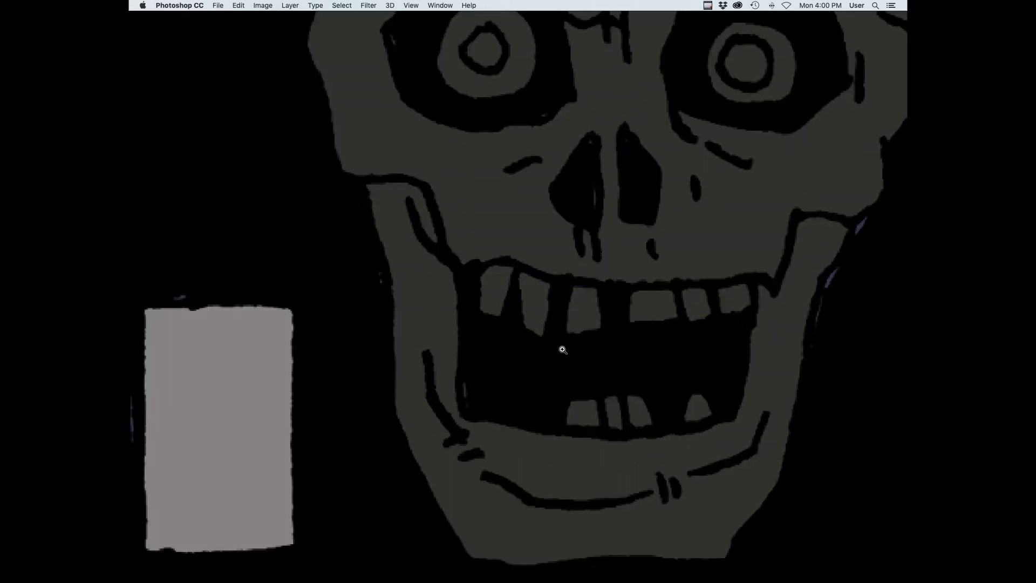
pyautogui.moveTo(629, 344); pyautogui.dragTo(465, 324)
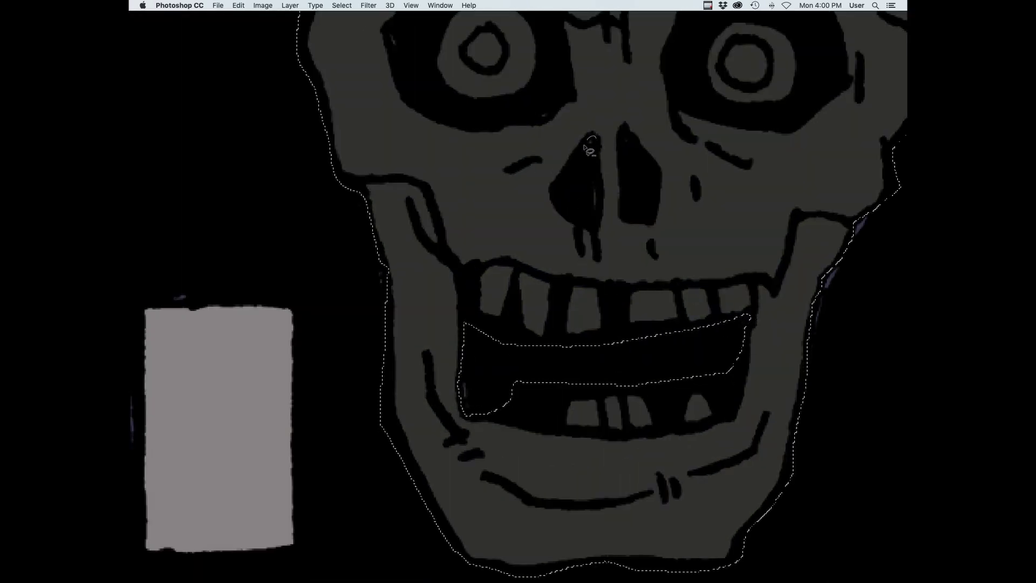
pyautogui.moveTo(597, 166); pyautogui.dragTo(597, 138)
pyautogui.moveTo(627, 131); pyautogui.dragTo(636, 141)
pyautogui.moveTo(549, 93); pyautogui.dragTo(552, 103)
pyautogui.moveTo(589, 49); pyautogui.dragTo(615, 259)
pyautogui.moveTo(457, 217)
pyautogui.mouseDown()
pyautogui.moveTo(456, 258)
pyautogui.moveTo(452, 202)
pyautogui.mouseUp()
pyautogui.moveTo(745, 199)
pyautogui.mouseDown()
pyautogui.moveTo(717, 260)
pyautogui.moveTo(816, 204)
pyautogui.mouseUp()
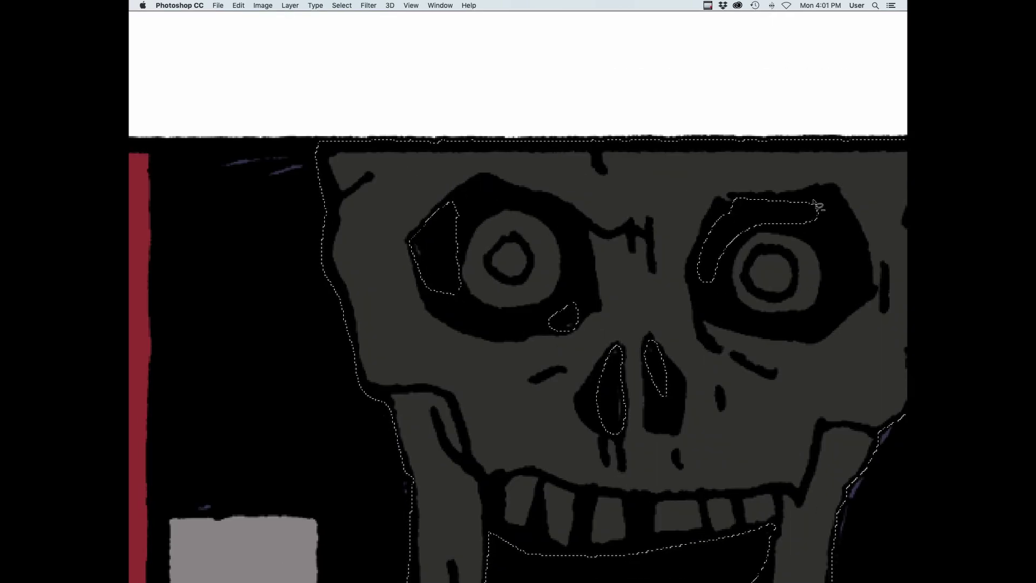
pyautogui.hotkey('alt', 'BackSpace')
# Subtract the jaw and the face around the mouth from the selection, leaving the upper and lower teeth selected
pyautogui.moveTo(693, 473); pyautogui.dragTo(614, 303)
pyautogui.moveTo(669, 389); pyautogui.dragTo(675, 447)
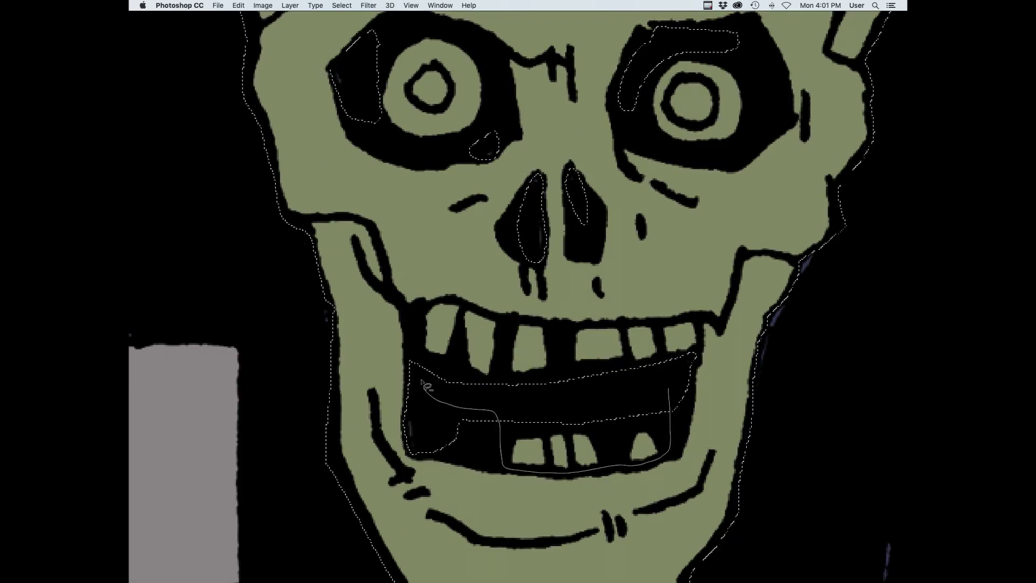
pyautogui.moveTo(423, 381); pyautogui.dragTo(829, 256)
pyautogui.moveTo(704, 350); pyautogui.dragTo(692, 321)
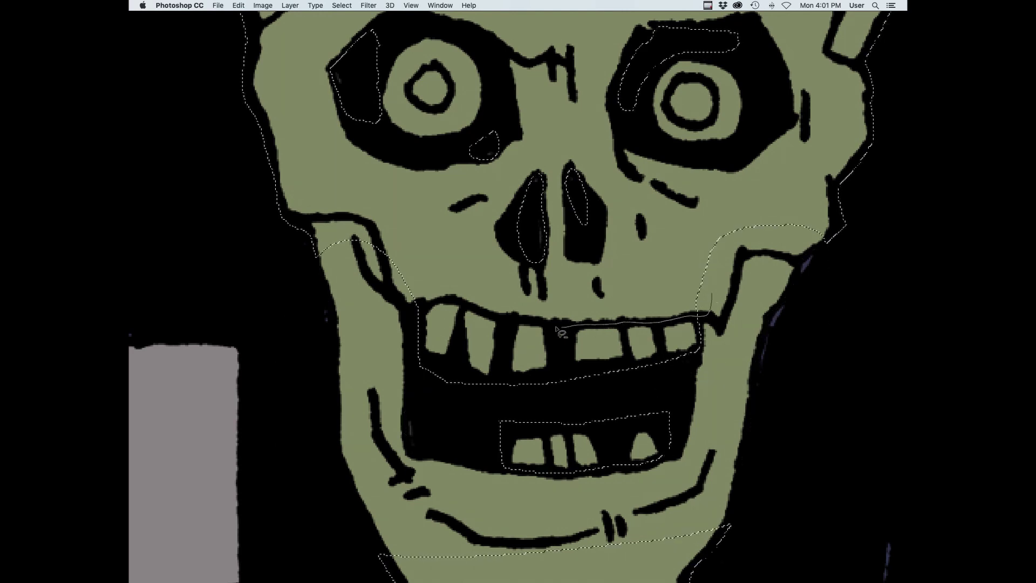
pyautogui.moveTo(552, 130); pyautogui.dragTo(798, 286)
# Subtract the rest of the skull from the selection, keeping the two eyeballs selected along with the teeth
pyautogui.moveTo(723, 475); pyautogui.dragTo(772, 281)
pyautogui.moveTo(785, 278)
pyautogui.mouseDown()
pyautogui.moveTo(423, 430)
pyautogui.moveTo(777, 367)
pyautogui.mouseUp()
pyautogui.moveTo(766, 81); pyautogui.dragTo(652, 490)
pyautogui.moveTo(692, 383); pyautogui.dragTo(575, 275)
pyautogui.moveTo(786, 116); pyautogui.dragTo(786, 117)
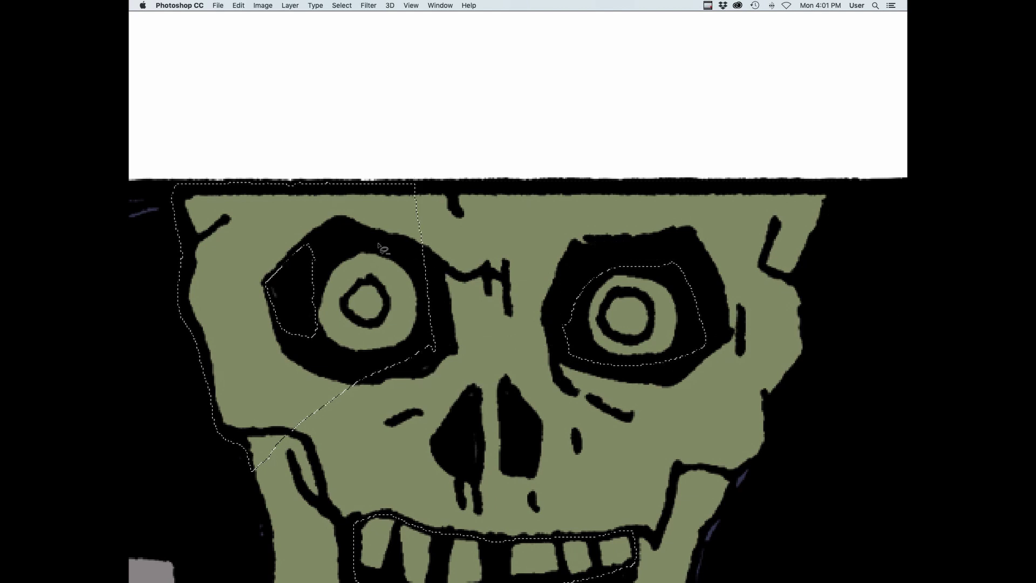
# Lighten the selected eyeballs and teeth with Hue/Saturation, raising the lightness to +38
pyautogui.press('super+u')
pyautogui.moveTo(776, 173); pyautogui.dragTo(788, 172)
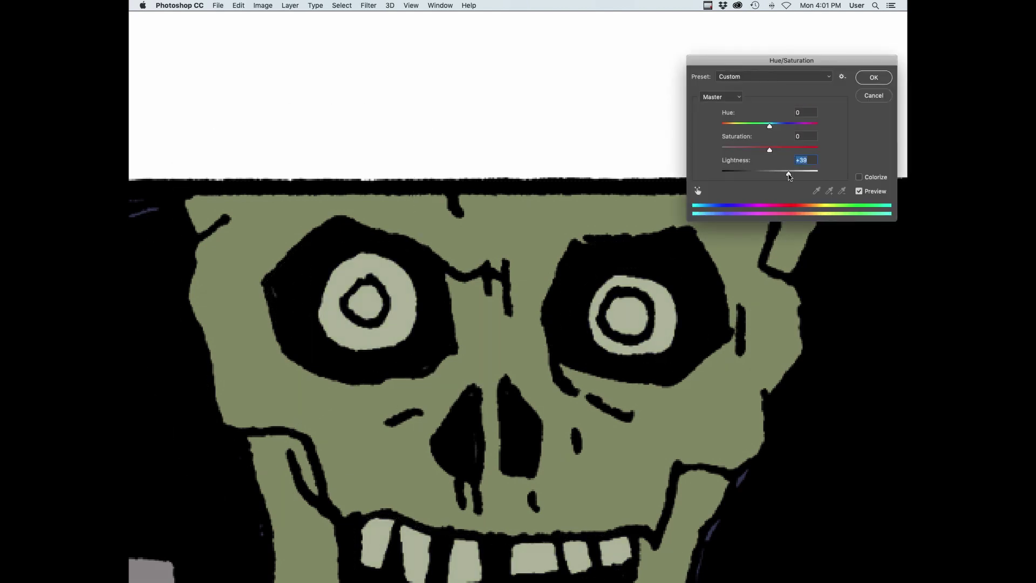
pyautogui.press('Return')
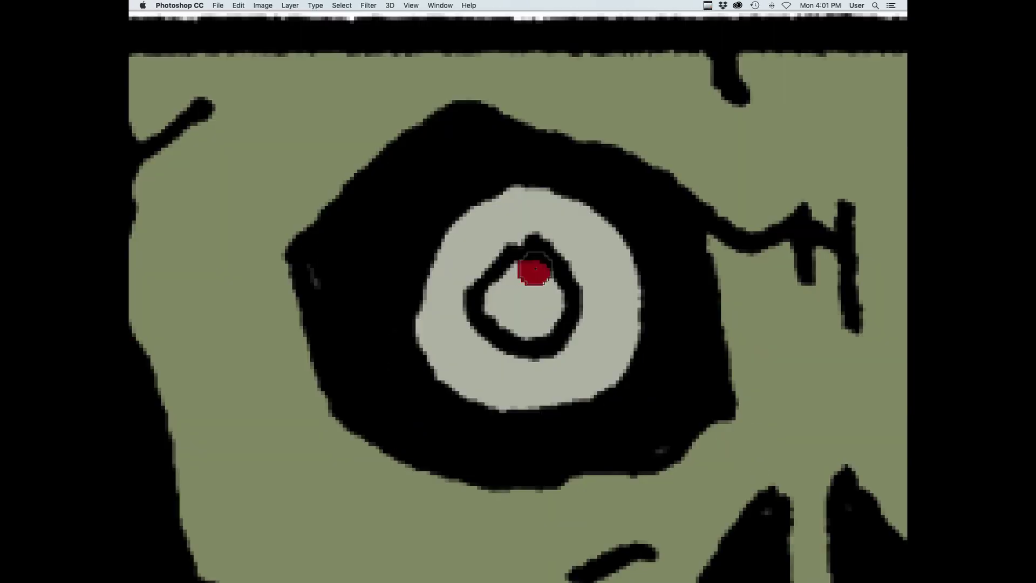
# Paint the pupils of both skull eyes red with the Pencil
pyautogui.moveTo(535, 268); pyautogui.dragTo(548, 314)
pyautogui.moveTo(768, 326); pyautogui.dragTo(307, 348)
pyautogui.moveTo(669, 326)
pyautogui.mouseDown()
pyautogui.moveTo(656, 388)
pyautogui.moveTo(663, 354)
pyautogui.mouseUp()
pyautogui.press('super+0')
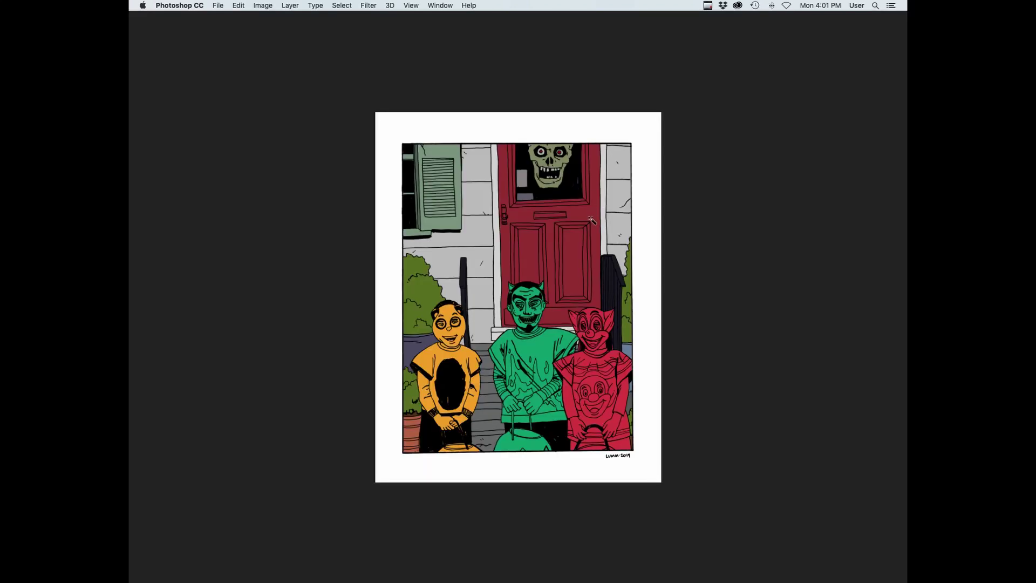
# Select the red door area and set its red, #893434, as the foreground color
pyautogui.press('super+plus')
pyautogui.click(709, 405)
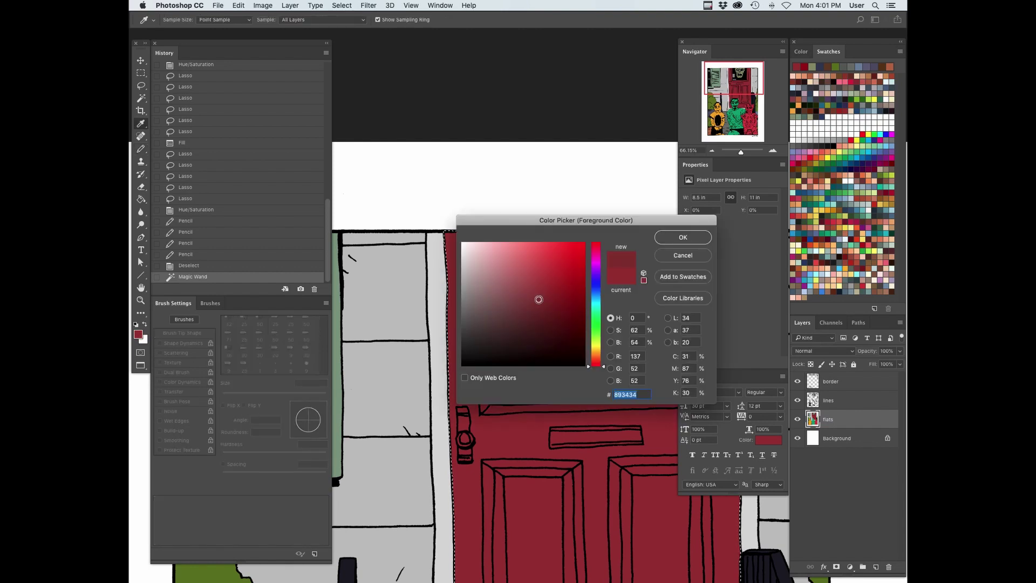
pyautogui.click(682, 237)
pyautogui.press('Tab')
pyautogui.moveTo(718, 345); pyautogui.dragTo(766, 343)
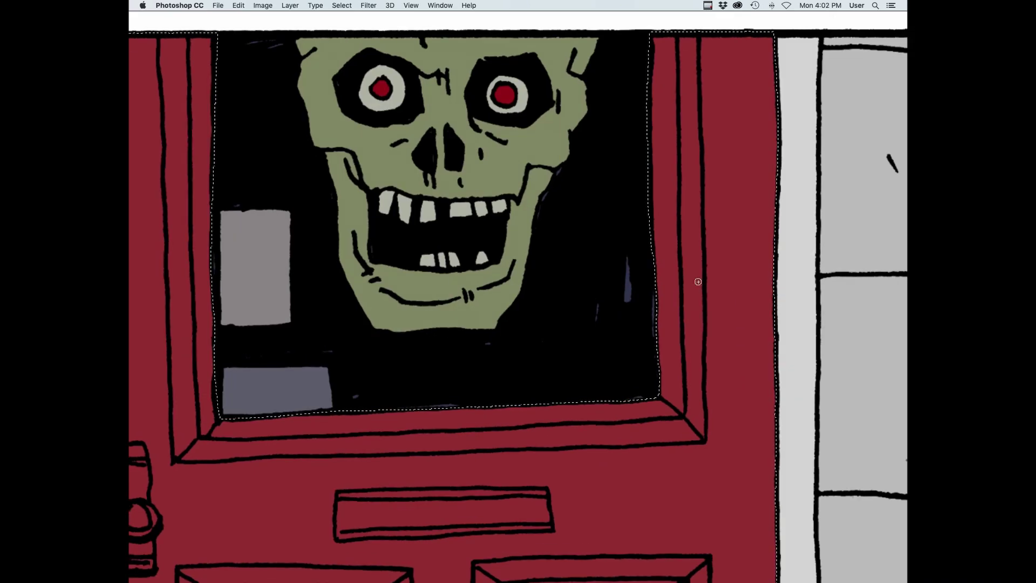
# Set the foreground color to a darker shade of the door red
pyautogui.press('Tab')
pyautogui.click(138, 334)
pyautogui.click(537, 309)
pyautogui.click(683, 236)
pyautogui.press('Tab')
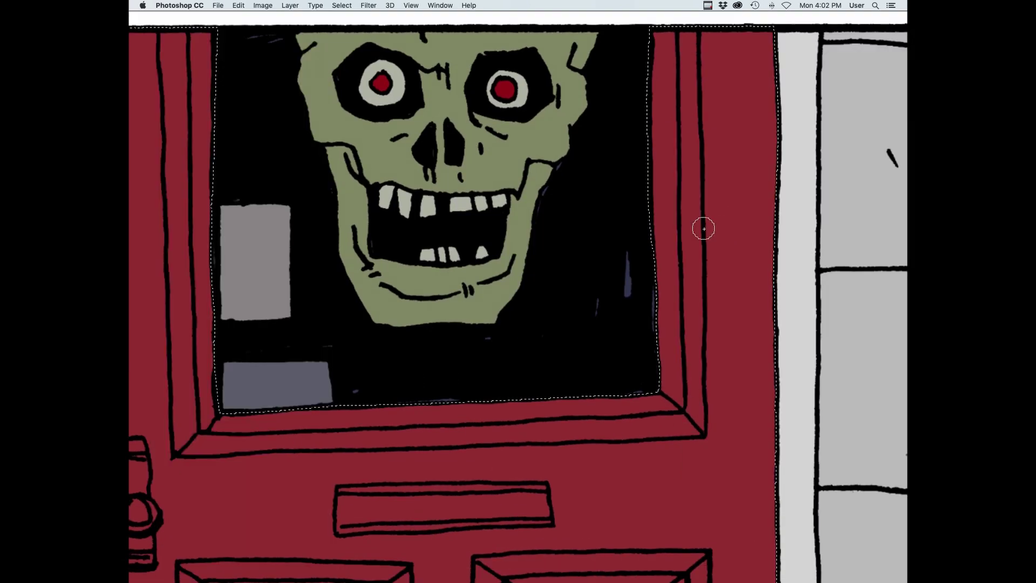
# Paint the right inner bevel of the door's window frame dark red
pyautogui.moveTo(661, 82); pyautogui.dragTo(667, 24)
pyautogui.moveTo(671, 158)
pyautogui.mouseDown()
pyautogui.moveTo(673, 347)
pyautogui.moveTo(656, 81)
pyautogui.mouseUp()
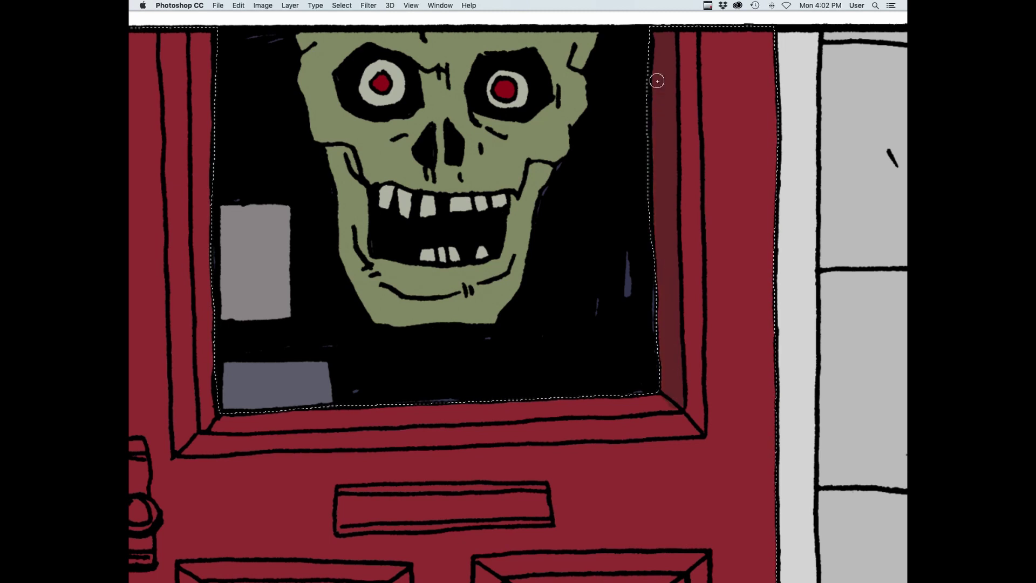
pyautogui.moveTo(684, 388); pyautogui.dragTo(768, 314)
# Trace the bottom and left inner bevels of the window frame in dark red with a smaller brush and fill them
pyautogui.press('[')
pyautogui.press('[')
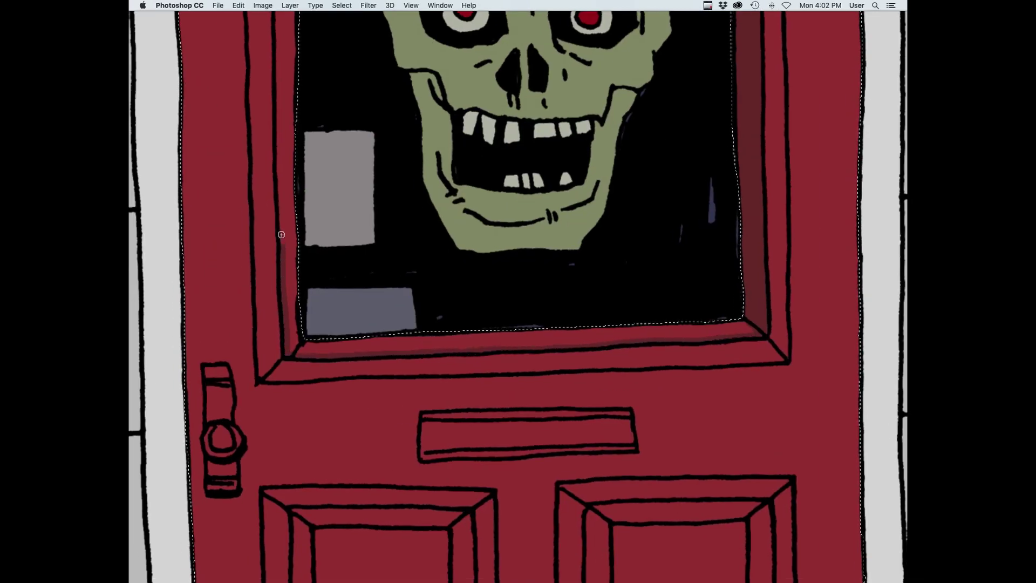
pyautogui.moveTo(281, 235); pyautogui.dragTo(280, 156)
pyautogui.moveTo(402, 128)
pyautogui.mouseDown()
pyautogui.moveTo(642, 228)
pyautogui.moveTo(700, 287)
pyautogui.mouseUp()
pyautogui.moveTo(575, 120); pyautogui.dragTo(575, 141)
pyautogui.moveTo(576, 254); pyautogui.dragTo(578, 308)
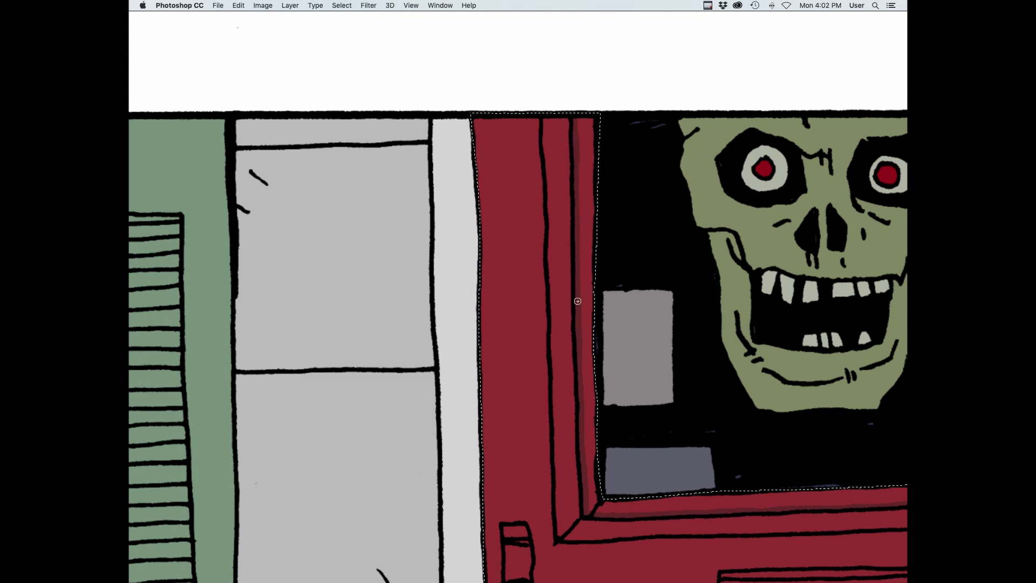
pyautogui.press('g')
pyautogui.click(586, 301)
pyautogui.press('Tab')
pyautogui.click(803, 420)
pyautogui.press('Tab')
pyautogui.moveTo(802, 421); pyautogui.dragTo(459, 441)
pyautogui.press('Tab')
pyautogui.click(800, 400)
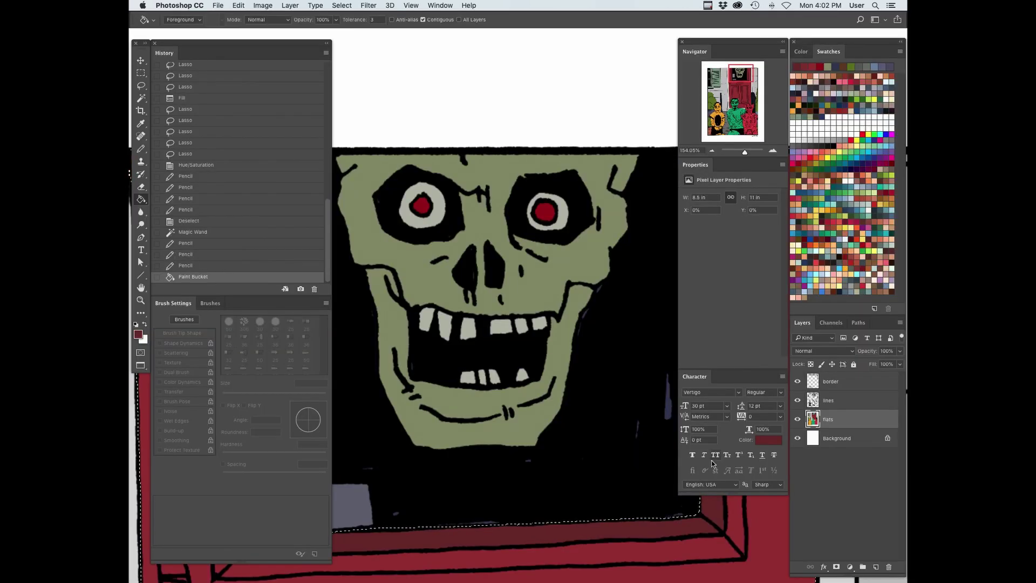
# Paint dark red shading along the top bevel of the door's lower left panel with the Pencil
pyautogui.press('b')
pyautogui.press('Tab')
pyautogui.moveTo(677, 472); pyautogui.dragTo(674, 270)
pyautogui.moveTo(311, 493)
pyautogui.mouseDown()
pyautogui.moveTo(518, 268)
pyautogui.moveTo(572, 268)
pyautogui.mouseUp()
pyautogui.moveTo(405, 268); pyautogui.dragTo(853, 275)
pyautogui.moveTo(862, 275)
pyautogui.mouseDown()
pyautogui.moveTo(597, 282)
pyautogui.moveTo(614, 283)
pyautogui.mouseUp()
pyautogui.moveTo(643, 292); pyautogui.dragTo(651, 513)
pyautogui.moveTo(600, 330); pyautogui.dragTo(607, 533)
pyautogui.moveTo(579, 319); pyautogui.dragTo(200, 313)
pyautogui.moveTo(403, 250); pyautogui.dragTo(819, 116)
# Trace both edges of the left bevel of the door's lower left panel in dark red, down to the devil's hair
pyautogui.moveTo(555, 156); pyautogui.dragTo(546, 567)
pyautogui.moveTo(599, 183); pyautogui.dragTo(610, 566)
pyautogui.moveTo(657, 438); pyautogui.dragTo(683, 10)
pyautogui.moveTo(574, 141); pyautogui.dragTo(579, 560)
pyautogui.moveTo(639, 136); pyautogui.dragTo(647, 550)
pyautogui.moveTo(647, 550)
pyautogui.mouseDown()
pyautogui.moveTo(652, 160)
pyautogui.moveTo(651, 380)
pyautogui.mouseUp()
pyautogui.moveTo(578, 159); pyautogui.dragTo(588, 409)
pyautogui.moveTo(790, 335); pyautogui.dragTo(344, 433)
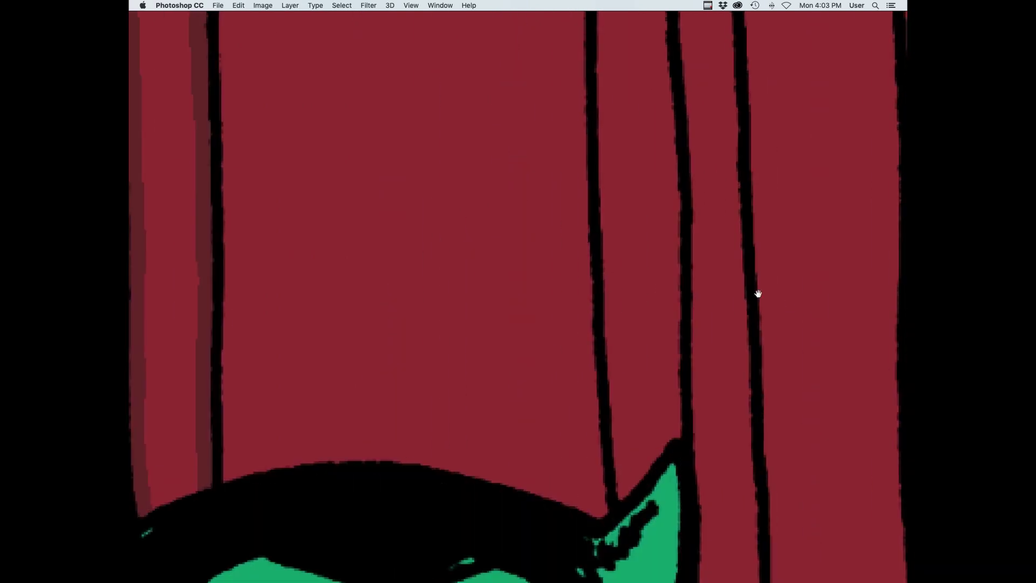
# Trace the right bevel of the door's lower left panel in dark red down to the devil's horn and fill it
pyautogui.moveTo(756, 293); pyautogui.dragTo(770, 298)
pyautogui.moveTo(617, 73); pyautogui.dragTo(637, 496)
pyautogui.moveTo(674, 38); pyautogui.dragTo(688, 467)
pyautogui.moveTo(684, 140); pyautogui.dragTo(697, 460)
pyautogui.moveTo(673, 41)
pyautogui.mouseDown()
pyautogui.moveTo(690, 399)
pyautogui.moveTo(626, 46)
pyautogui.mouseUp()
pyautogui.moveTo(648, 209); pyautogui.dragTo(654, 550)
pyautogui.moveTo(640, 386); pyautogui.dragTo(643, 336)
pyautogui.moveTo(684, 309)
pyautogui.mouseDown()
pyautogui.moveTo(677, 416)
pyautogui.moveTo(475, 396)
pyautogui.mouseUp()
pyautogui.press('g')
pyautogui.click(657, 439)
# Trace the left bevel of the door's lower right panel in dark red and continue the shading into its bottom bevel
pyautogui.moveTo(650, 264); pyautogui.dragTo(687, 264)
pyautogui.moveTo(603, 234)
pyautogui.mouseDown()
pyautogui.moveTo(583, 349)
pyautogui.moveTo(586, 487)
pyautogui.mouseUp()
pyautogui.moveTo(628, 272); pyautogui.dragTo(637, 567)
pyautogui.moveTo(660, 482); pyautogui.dragTo(723, 187)
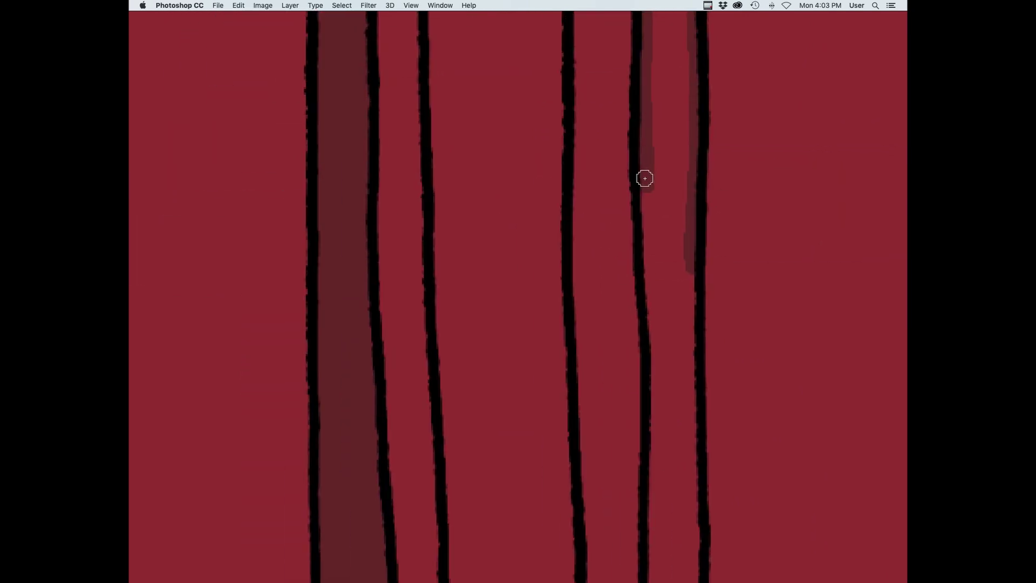
pyautogui.moveTo(645, 178); pyautogui.dragTo(654, 556)
pyautogui.moveTo(696, 269); pyautogui.dragTo(694, 552)
pyautogui.moveTo(709, 462)
pyautogui.mouseDown()
pyautogui.moveTo(719, 175)
pyautogui.moveTo(709, 151)
pyautogui.mouseUp()
pyautogui.moveTo(651, 245); pyautogui.dragTo(650, 542)
pyautogui.moveTo(696, 241)
pyautogui.mouseDown()
pyautogui.moveTo(691, 555)
pyautogui.moveTo(680, 203)
pyautogui.mouseUp()
pyautogui.moveTo(639, 197); pyautogui.dragTo(649, 443)
pyautogui.moveTo(682, 208); pyautogui.dragTo(695, 408)
pyautogui.moveTo(704, 419)
pyautogui.mouseDown()
pyautogui.moveTo(883, 425)
pyautogui.moveTo(665, 456)
pyautogui.mouseUp()
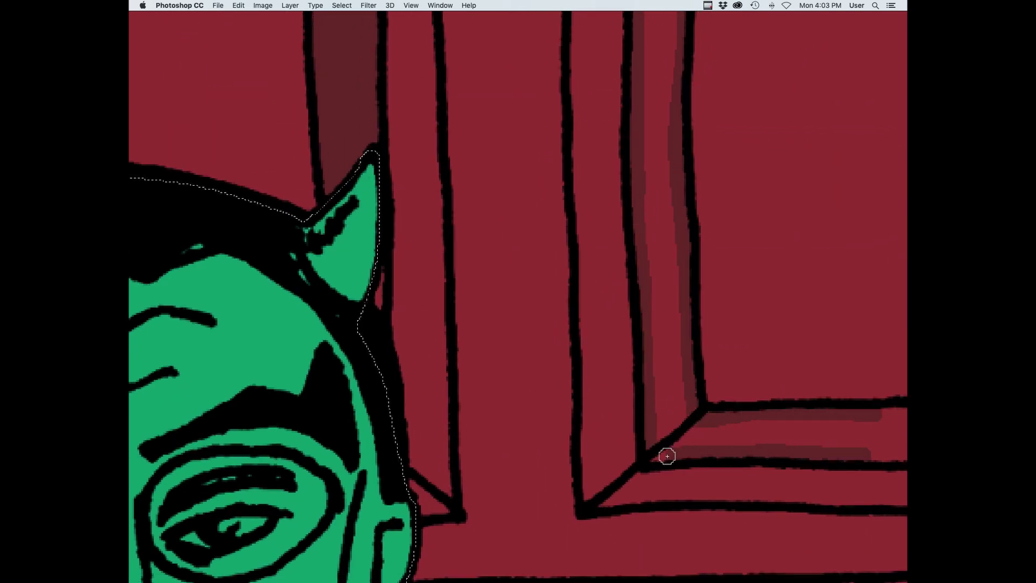
# Trace both edges of the right bevel of the door's lower right panel in dark red
pyautogui.hscroll(8, 666, 456)
pyautogui.moveTo(455, 372)
pyautogui.mouseDown()
pyautogui.moveTo(620, 326)
pyautogui.moveTo(616, 27)
pyautogui.moveTo(663, 410)
pyautogui.moveTo(430, 413)
pyautogui.mouseUp()
pyautogui.scroll(5, 430, 413)
pyautogui.moveTo(580, 34); pyautogui.dragTo(597, 377)
pyautogui.moveTo(640, 39); pyautogui.dragTo(648, 458)
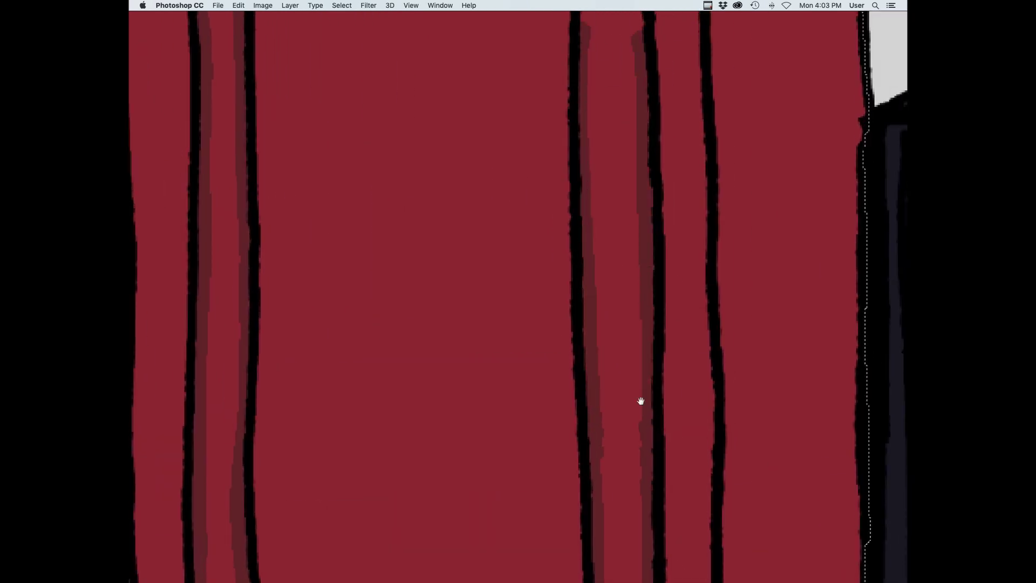
pyautogui.moveTo(621, 87); pyautogui.dragTo(673, 500)
pyautogui.moveTo(626, 63); pyautogui.dragTo(634, 466)
pyautogui.moveTo(684, 440); pyautogui.dragTo(674, 52)
# Trace the top bevel of the door's lower right panel in dark red to complete its bevel shading
pyautogui.moveTo(715, 146); pyautogui.dragTo(813, 348)
pyautogui.moveTo(760, 242); pyautogui.dragTo(366, 247)
pyautogui.moveTo(708, 270); pyautogui.dragTo(394, 286)
pyautogui.scroll(-10, 377, 346)
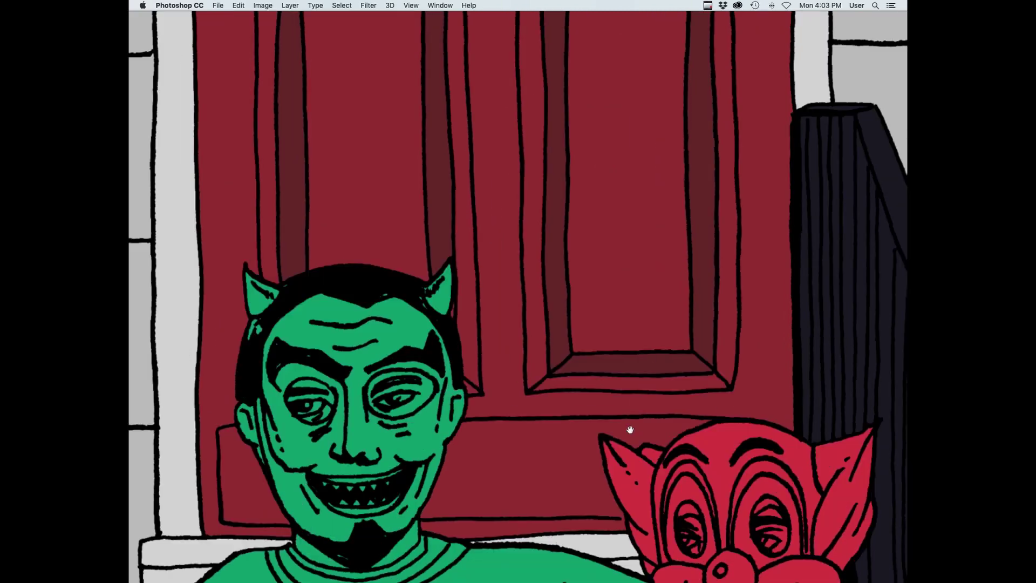
pyautogui.press('super+h')
pyautogui.press('super+u')
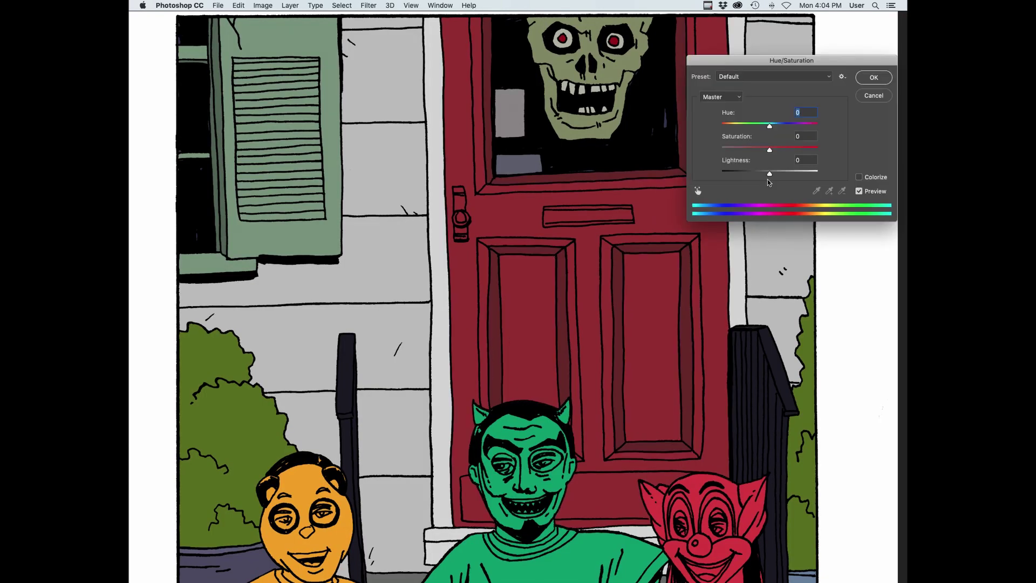
pyautogui.moveTo(769, 174); pyautogui.dragTo(762, 174)
pyautogui.click(872, 96)
# Select the door's main red without the shaded bevels, adjust it with Hue/Saturation, and enter Quick Mask mode
pyautogui.keyDown('alt'); pyautogui.click(716, 216); pyautogui.keyUp('alt')
pyautogui.press('super+u')
pyautogui.click(873, 78)
pyautogui.press('q')
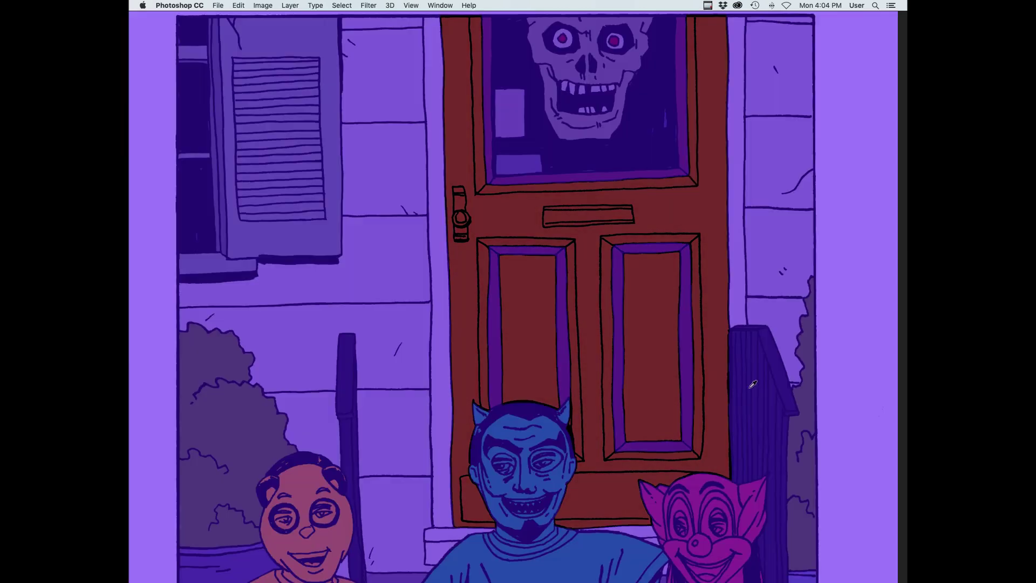
# In the Quick Mask, lasso and mask out the outer bevels of the door's lower left panel
pyautogui.moveTo(490, 457); pyautogui.dragTo(641, 378)
pyautogui.press('q')
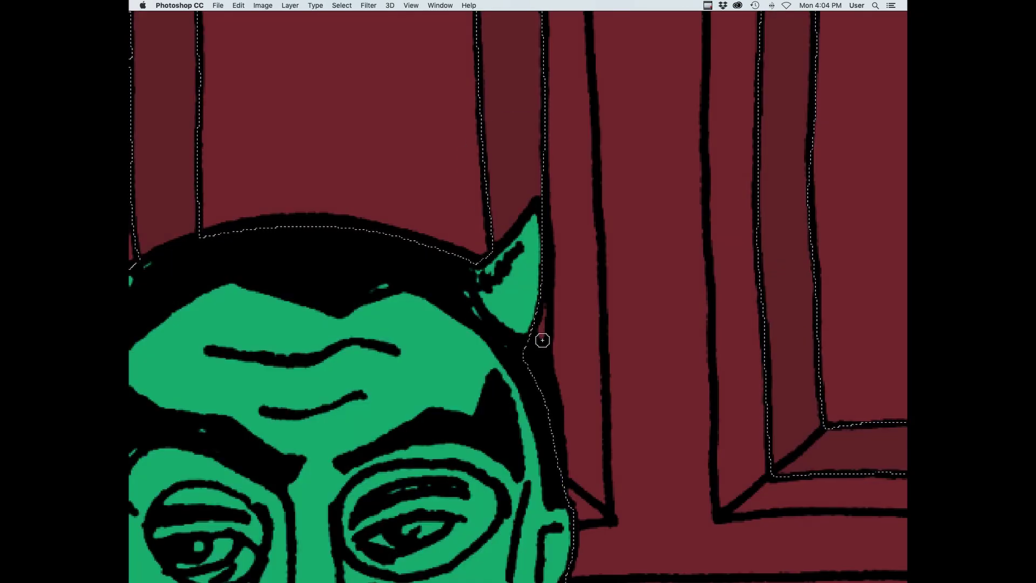
pyautogui.press('Tab')
pyautogui.press('Tab')
pyautogui.press('q')
pyautogui.press('l')
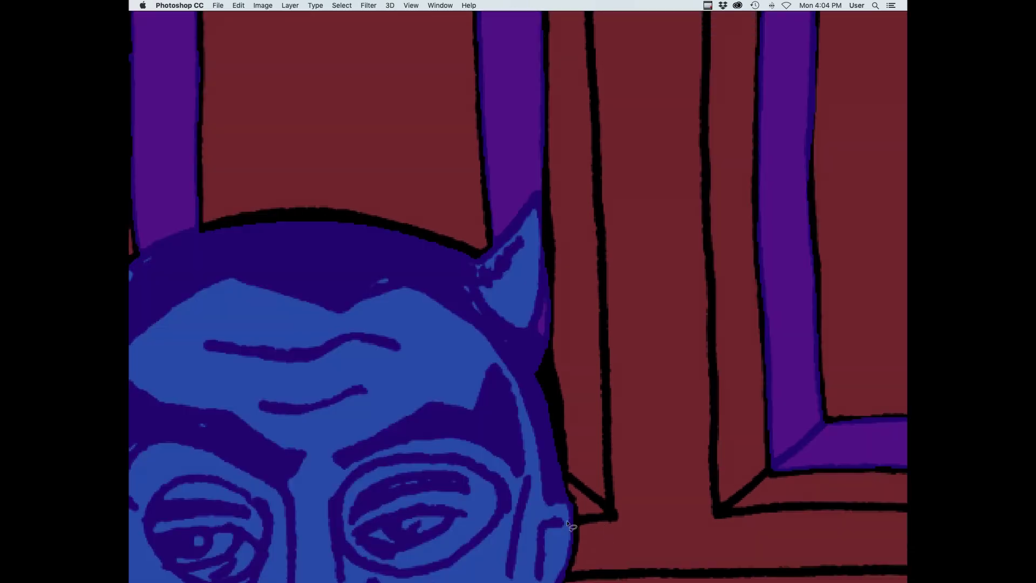
pyautogui.moveTo(590, 49)
pyautogui.mouseDown()
pyautogui.moveTo(629, 378)
pyautogui.moveTo(652, 432)
pyautogui.moveTo(637, 42)
pyautogui.moveTo(628, 150)
pyautogui.mouseUp()
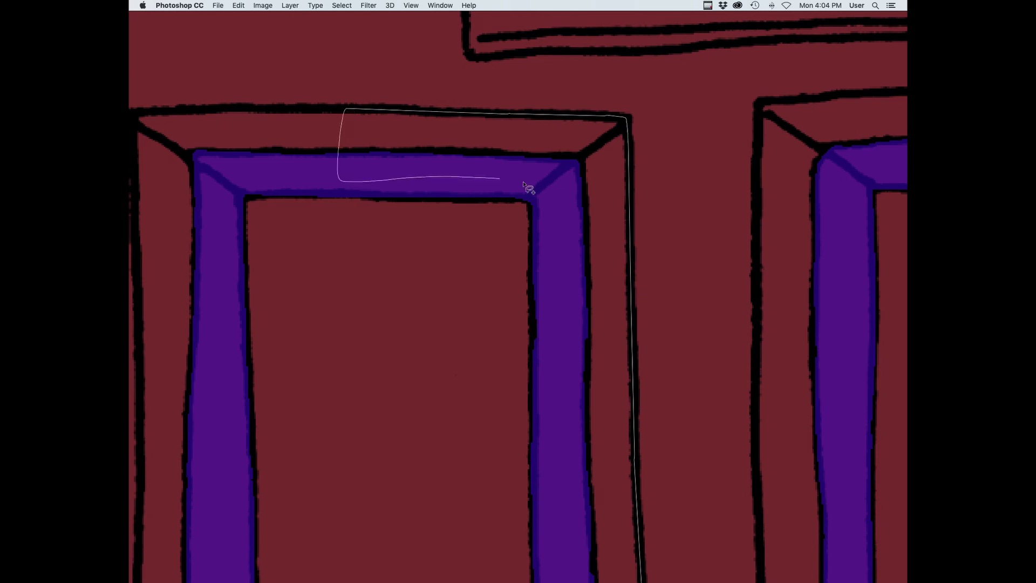
pyautogui.moveTo(526, 186)
pyautogui.mouseDown()
pyautogui.moveTo(566, 358)
pyautogui.moveTo(612, 371)
pyautogui.mouseUp()
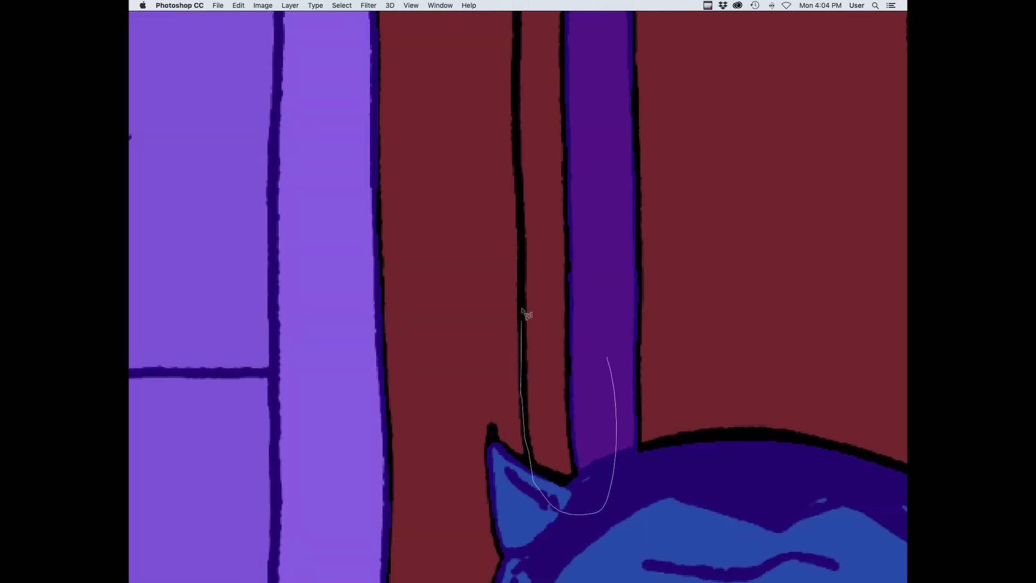
pyautogui.moveTo(521, 310)
pyautogui.mouseDown()
pyautogui.moveTo(520, 39)
pyautogui.moveTo(520, 130)
pyautogui.moveTo(597, 283)
pyautogui.mouseUp()
pyautogui.hotkey('alt', 'BackSpace')
pyautogui.press('super+d')
pyautogui.moveTo(607, 162); pyautogui.dragTo(603, 473)
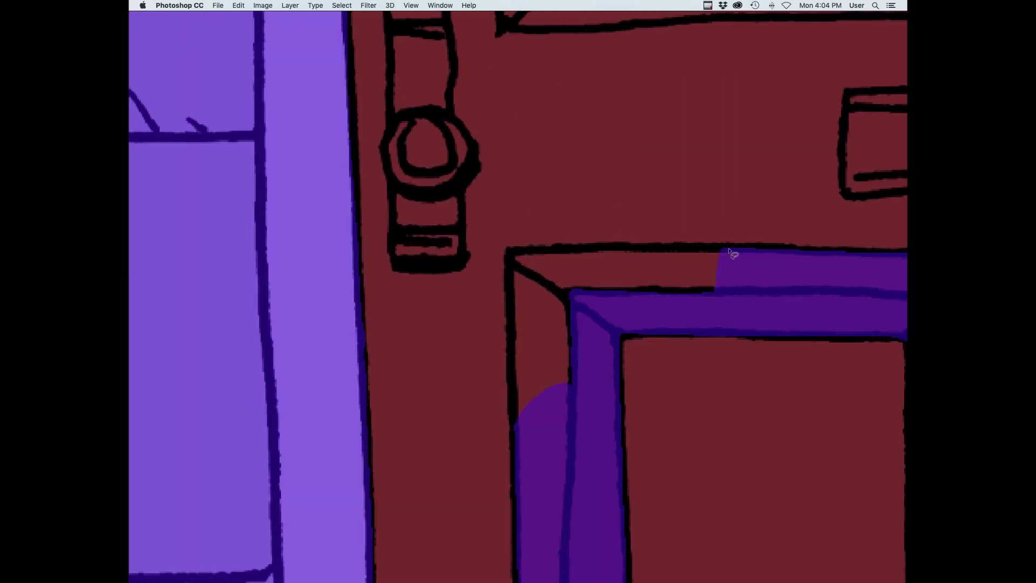
pyautogui.moveTo(590, 425)
pyautogui.mouseDown()
pyautogui.moveTo(750, 302)
pyautogui.moveTo(545, 206)
pyautogui.mouseUp()
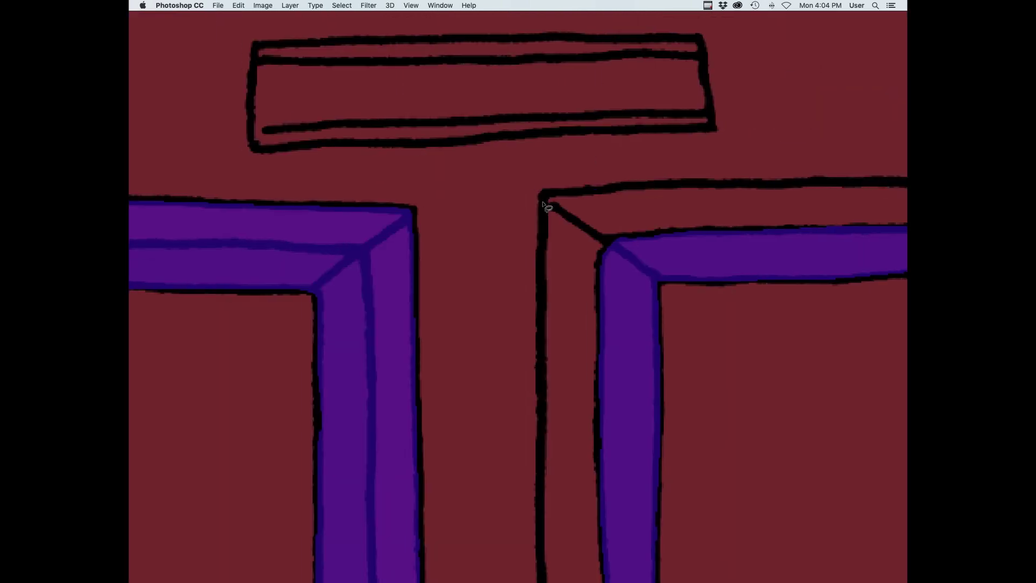
# Lasso the outer left bevel of the door's lower right panel and carry the selection into its bottom bevel
pyautogui.keyDown('alt'); pyautogui.click(620, 186); pyautogui.keyUp('alt')
pyautogui.moveTo(574, 354); pyautogui.dragTo(594, 30)
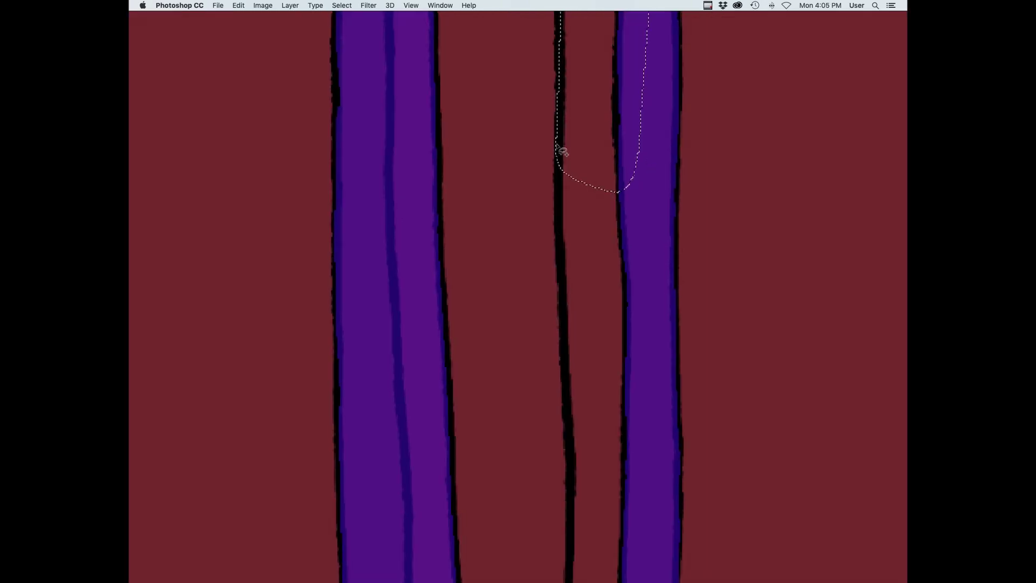
pyautogui.moveTo(614, 503); pyautogui.dragTo(632, 172)
pyautogui.moveTo(580, 498); pyautogui.dragTo(600, 151)
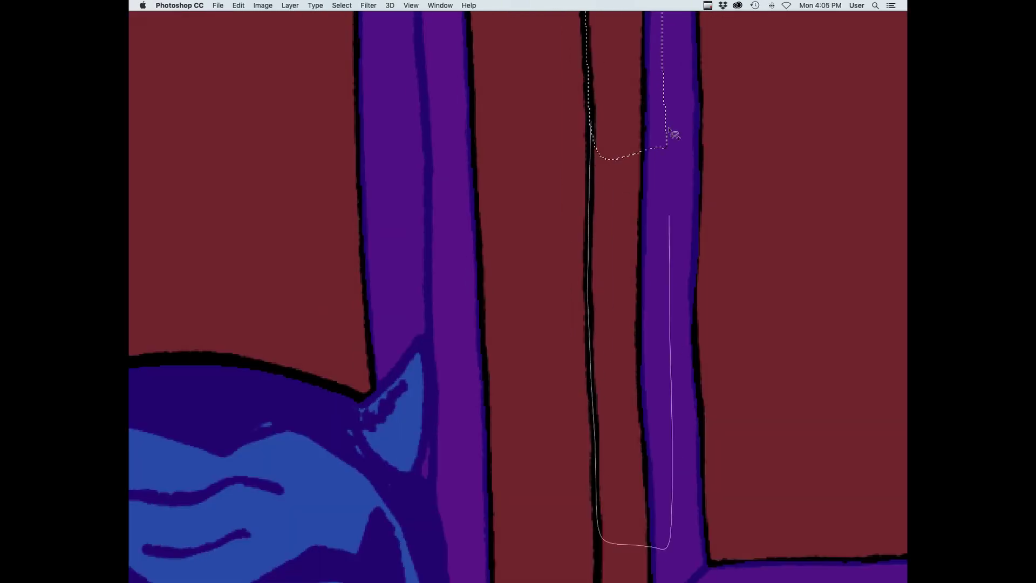
pyautogui.moveTo(673, 134); pyautogui.dragTo(666, 144)
pyautogui.scroll(-10, 596, 262)
pyautogui.moveTo(882, 281); pyautogui.dragTo(886, 285)
pyautogui.hscroll(12, 886, 284)
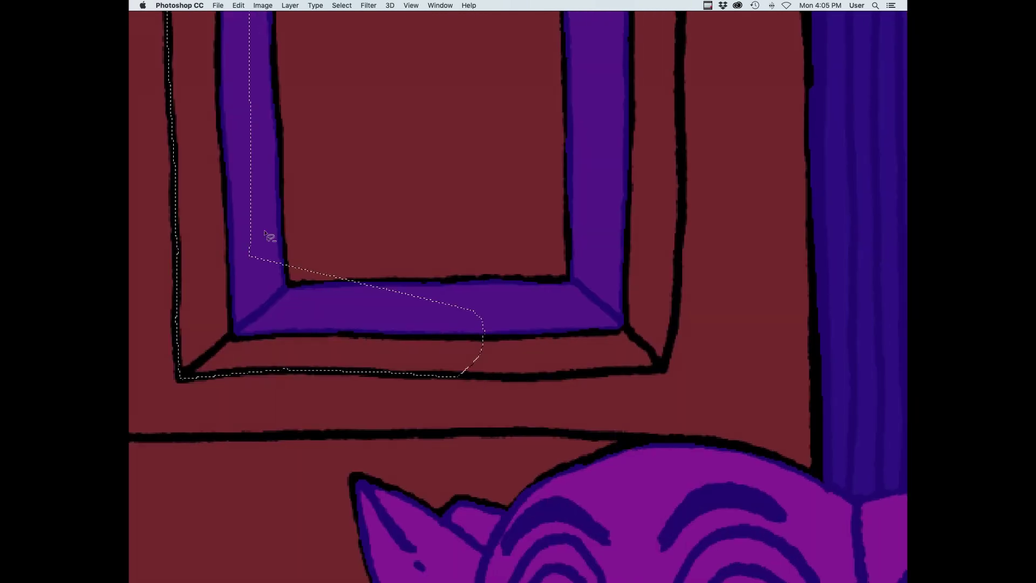
# Extend the selection around the bottom, right and top outer bevels of the door's lower right panel
pyautogui.moveTo(453, 313); pyautogui.dragTo(605, 221)
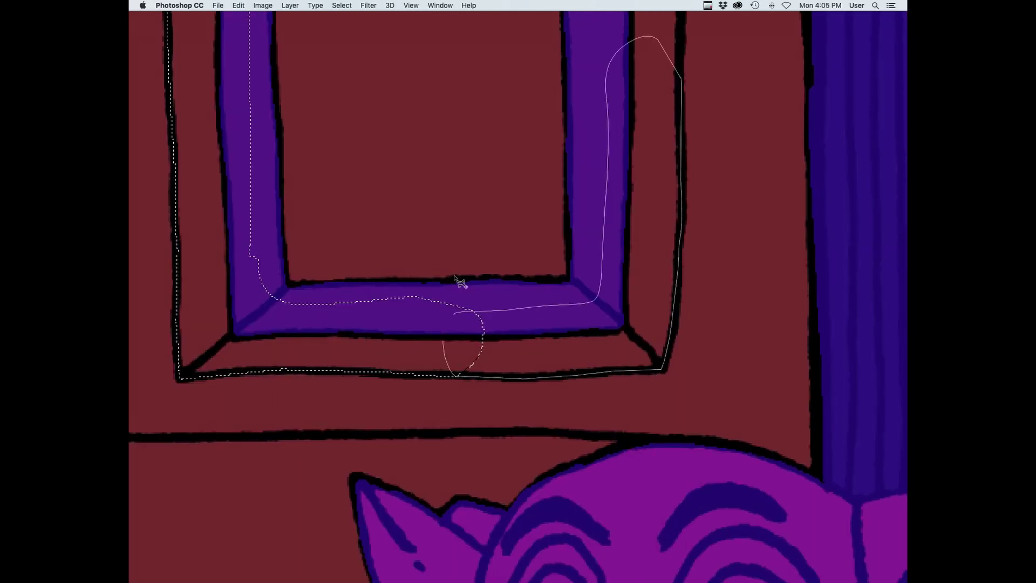
pyautogui.moveTo(456, 280); pyautogui.dragTo(455, 295)
pyautogui.scroll(10, 486, 303)
pyautogui.hscroll(2, 485, 302)
pyautogui.moveTo(518, 310); pyautogui.dragTo(601, 453)
pyautogui.moveTo(595, 233); pyautogui.dragTo(515, 60)
pyautogui.moveTo(604, 142)
pyautogui.mouseDown()
pyautogui.moveTo(606, 299)
pyautogui.moveTo(632, 539)
pyautogui.mouseUp()
pyautogui.moveTo(609, 59); pyautogui.dragTo(609, 181)
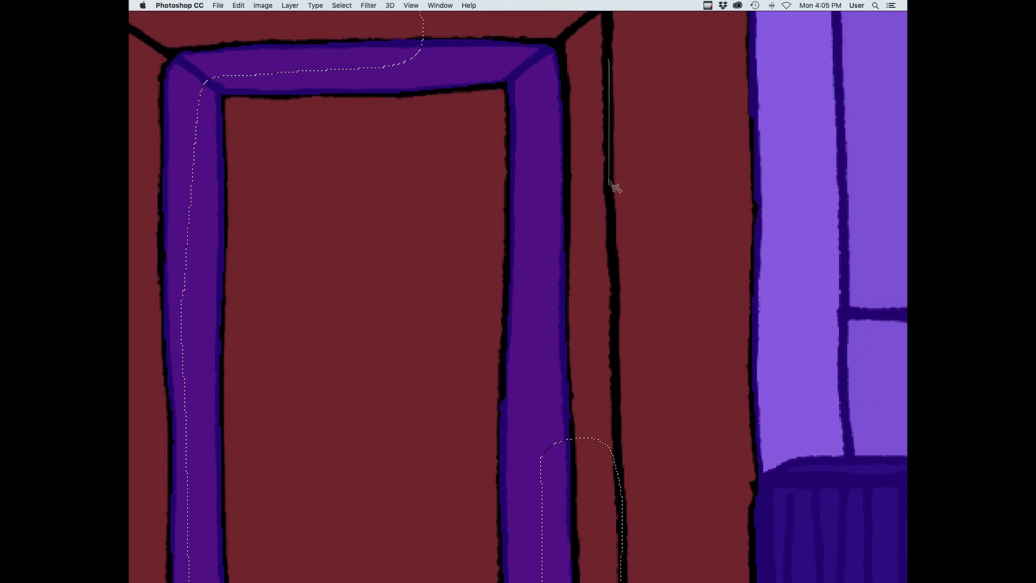
pyautogui.moveTo(617, 440); pyautogui.dragTo(542, 42)
pyautogui.moveTo(620, 113); pyautogui.dragTo(684, 473)
pyautogui.moveTo(460, 390); pyautogui.dragTo(671, 429)
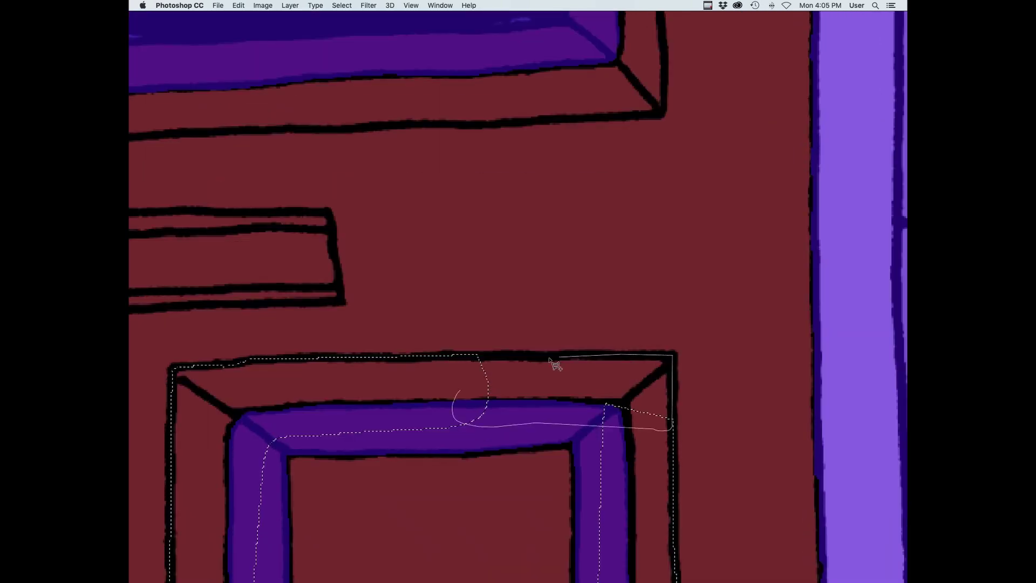
pyautogui.moveTo(556, 365); pyautogui.dragTo(354, 428)
# Lasso the outer bevel on the right side of the door's window frame, from its lower corner up to the border
pyautogui.scroll(9, 601, 416)
pyautogui.hscroll(1, 601, 416)
pyautogui.moveTo(556, 313); pyautogui.dragTo(635, 441)
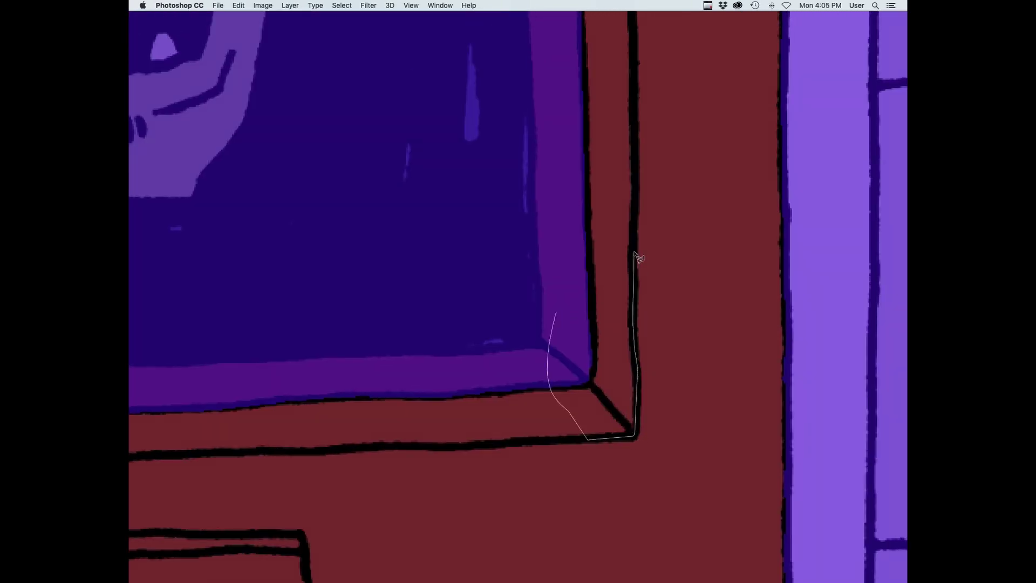
pyautogui.moveTo(636, 255); pyautogui.dragTo(630, 163)
pyautogui.scroll(10, 630, 163)
pyautogui.moveTo(498, 107); pyautogui.dragTo(472, 130)
pyautogui.moveTo(609, 102); pyautogui.dragTo(625, 425)
pyautogui.moveTo(635, 205); pyautogui.dragTo(638, 294)
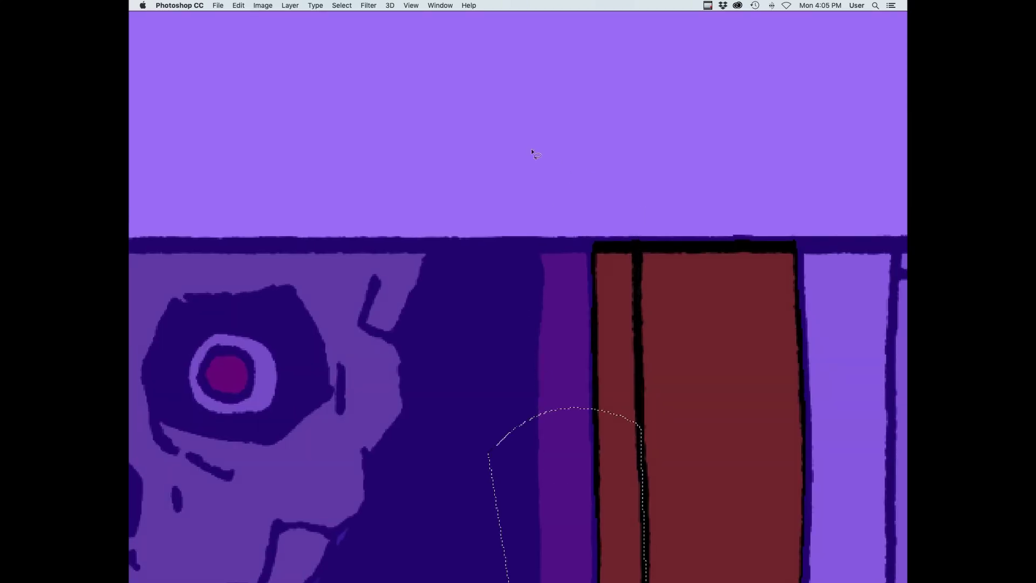
# Lasso the outer bevel along the bottom of the door's window frame across to its left corner
pyautogui.scroll(-20, 724, 230)
pyautogui.hscroll(-5, 725, 229)
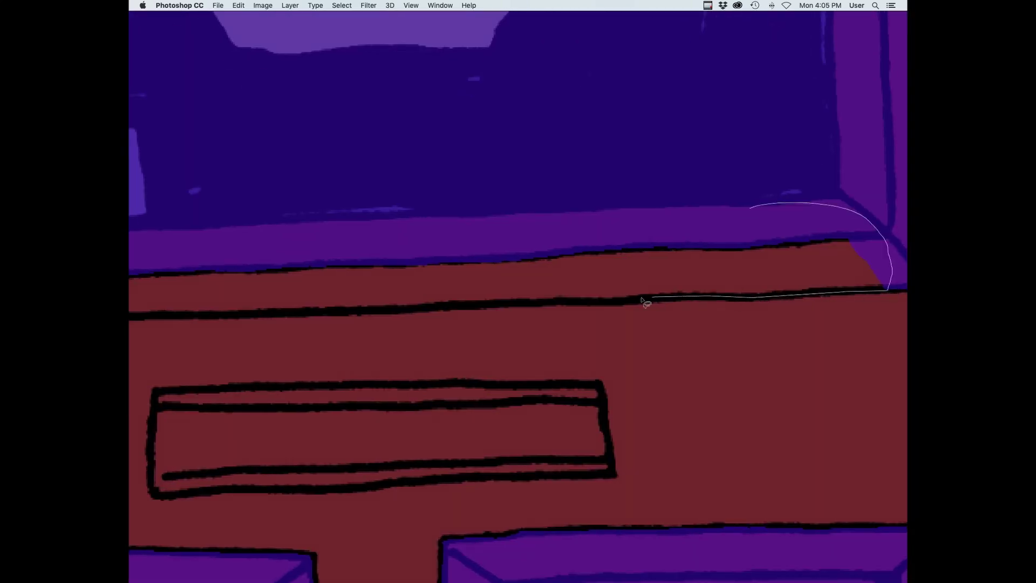
pyautogui.moveTo(366, 312); pyautogui.dragTo(366, 312)
pyautogui.hscroll(-10, 585, 238)
pyautogui.scroll(1, 584, 238)
pyautogui.moveTo(291, 353); pyautogui.dragTo(333, 357)
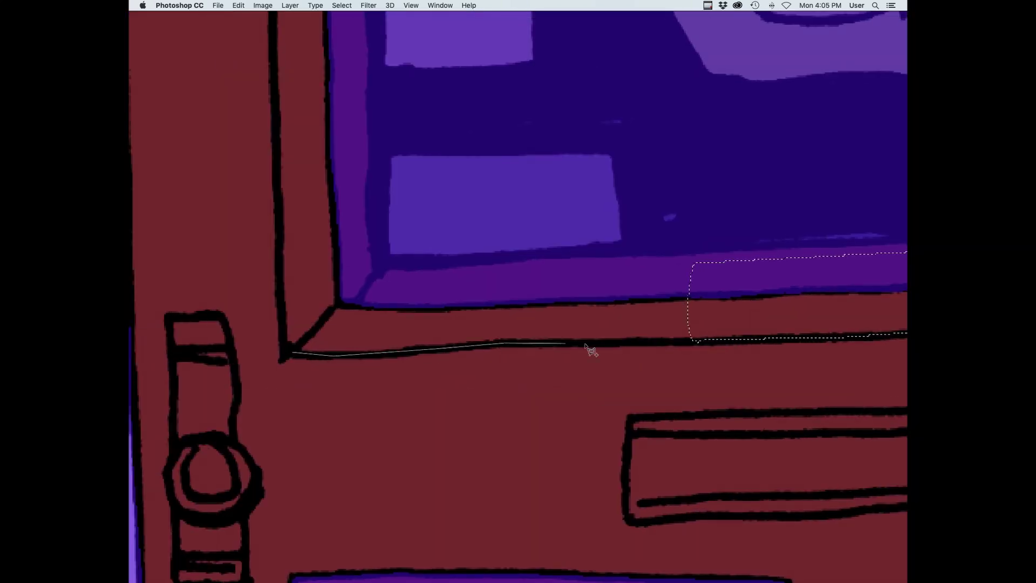
# Add the left outer bevel of the window frame to the selection, mask out the selected bevels and deselect
pyautogui.moveTo(279, 239); pyautogui.dragTo(291, 352)
pyautogui.moveTo(417, 177)
pyautogui.mouseDown()
pyautogui.moveTo(460, 302)
pyautogui.moveTo(628, 561)
pyautogui.mouseUp()
pyautogui.moveTo(643, 321); pyautogui.dragTo(488, 510)
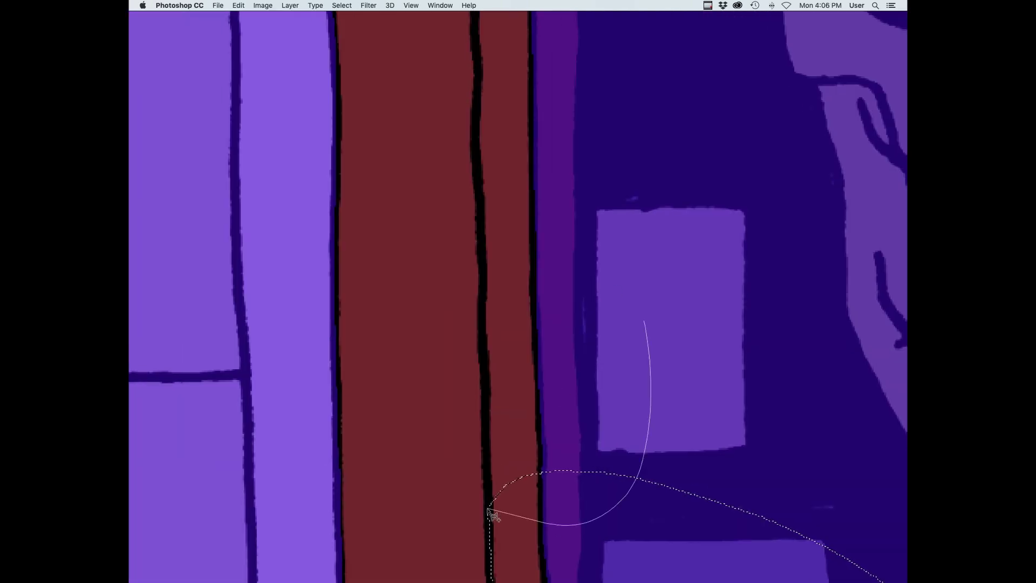
pyautogui.moveTo(637, 44); pyautogui.dragTo(638, 46)
pyautogui.scroll(12, 593, 162)
pyautogui.hscroll(-2, 594, 162)
pyautogui.moveTo(511, 167); pyautogui.dragTo(510, 239)
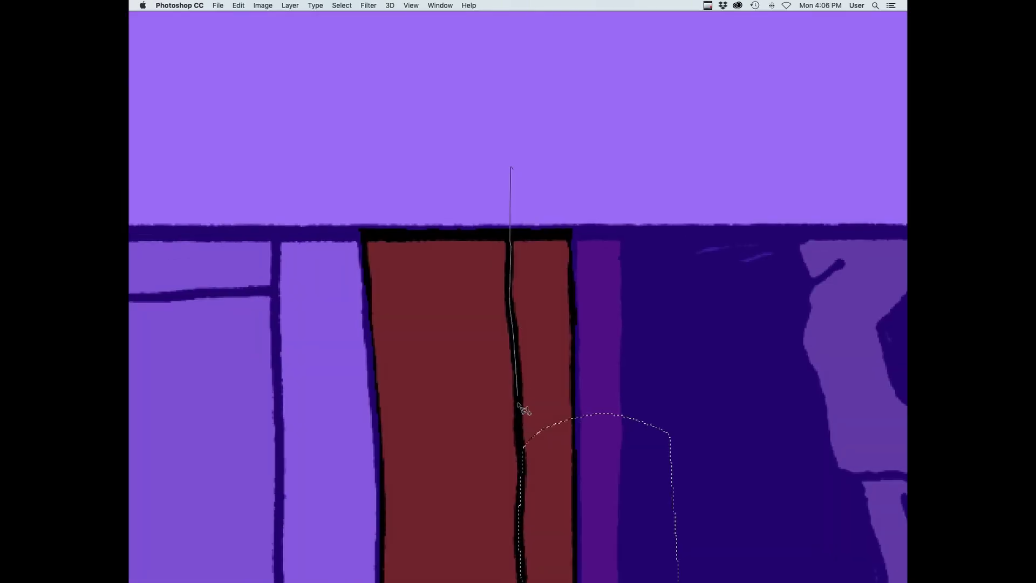
pyautogui.press('Delete')
pyautogui.press('super+d')
# Examine the masked window frame and panel bevels across the whole door
pyautogui.press('super+minus')
pyautogui.press('super+minus')
pyautogui.press('super+minus')
pyautogui.press('super+minus')
pyautogui.moveTo(729, 487); pyautogui.dragTo(743, 383)
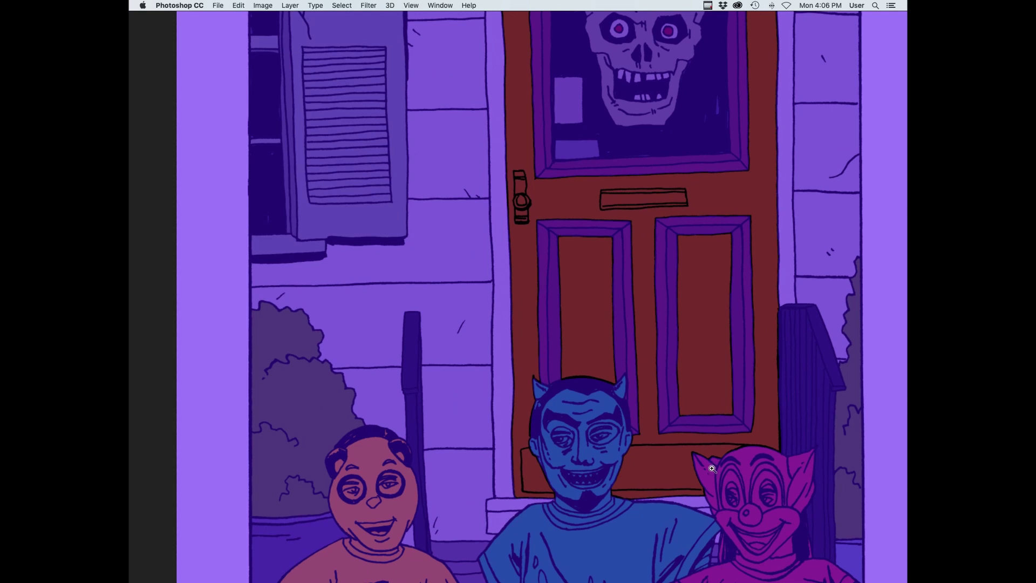
pyautogui.press('super+comma')
pyautogui.press('super+b')
pyautogui.press('Escape')
pyautogui.press('super+comma')
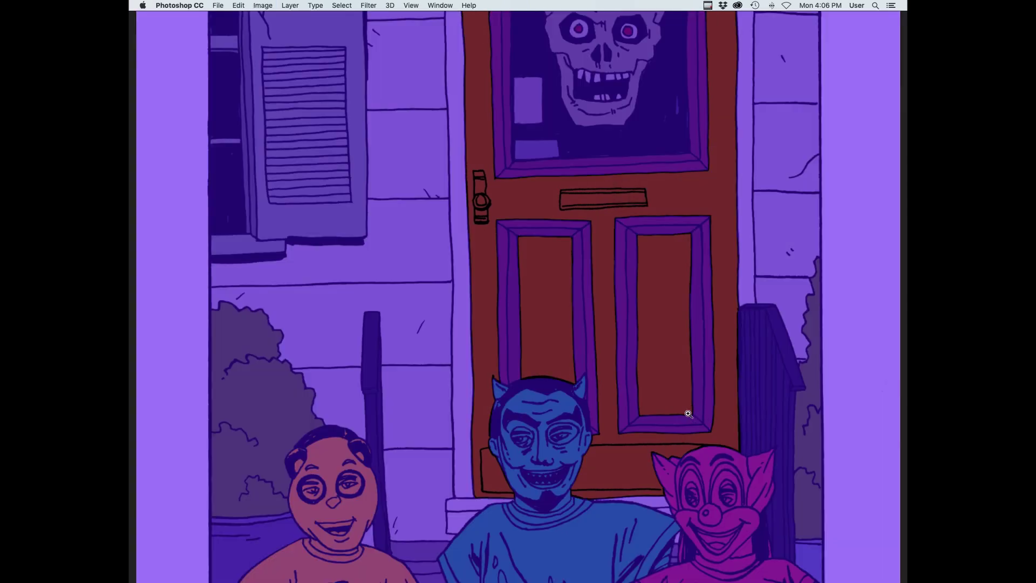
# Rotate the canvas and mask out the narrow door strip beneath the kick panel
pyautogui.moveTo(654, 492); pyautogui.dragTo(795, 388)
pyautogui.keyDown('super'); pyautogui.click(718, 392); pyautogui.keyUp('super')
pyautogui.press('r')
pyautogui.moveTo(520, 458)
pyautogui.mouseDown()
pyautogui.moveTo(736, 183)
pyautogui.moveTo(639, 394)
pyautogui.mouseUp()
pyautogui.moveTo(605, 425); pyautogui.dragTo(619, 403)
pyautogui.moveTo(688, 276); pyautogui.dragTo(618, 392)
pyautogui.moveTo(843, 142); pyautogui.dragTo(603, 423)
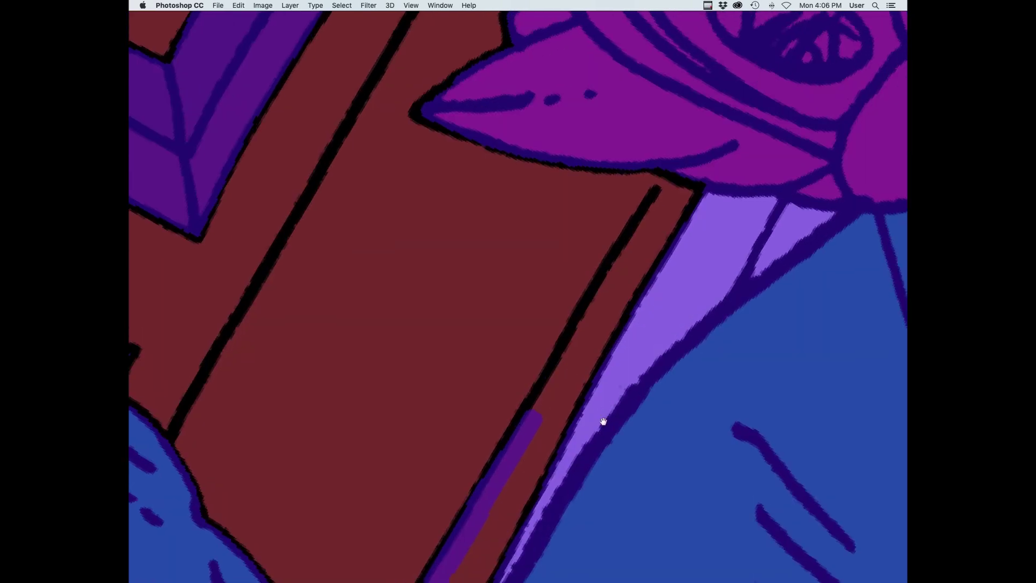
pyautogui.press('l')
pyautogui.click(521, 417)
pyautogui.press('Delete')
pyautogui.moveTo(477, 512); pyautogui.dragTo(583, 257)
pyautogui.moveTo(606, 220)
pyautogui.mouseDown()
pyautogui.moveTo(571, 288)
pyautogui.moveTo(621, 211)
pyautogui.mouseUp()
pyautogui.press('Delete')
pyautogui.press('super+d')
# Mask out the door surface above the kick panel and the margin around the kick panel's left end
pyautogui.moveTo(408, 45); pyautogui.dragTo(564, 361)
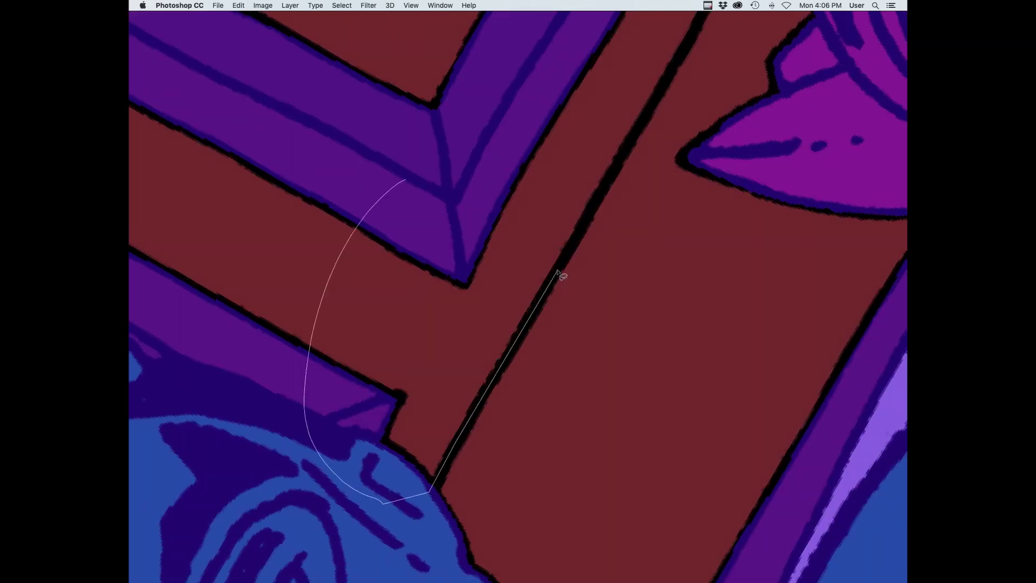
pyautogui.moveTo(557, 270); pyautogui.dragTo(558, 40)
pyautogui.moveTo(670, 124); pyautogui.dragTo(559, 444)
pyautogui.moveTo(503, 504)
pyautogui.mouseDown()
pyautogui.moveTo(692, 190)
pyautogui.moveTo(305, 544)
pyautogui.moveTo(335, 562)
pyautogui.mouseUp()
pyautogui.moveTo(739, 103); pyautogui.dragTo(533, 455)
pyautogui.moveTo(537, 444)
pyautogui.mouseDown()
pyautogui.moveTo(659, 402)
pyautogui.moveTo(246, 543)
pyautogui.moveTo(589, 300)
pyautogui.moveTo(780, 143)
pyautogui.mouseUp()
pyautogui.press('Delete')
pyautogui.press('super+d')
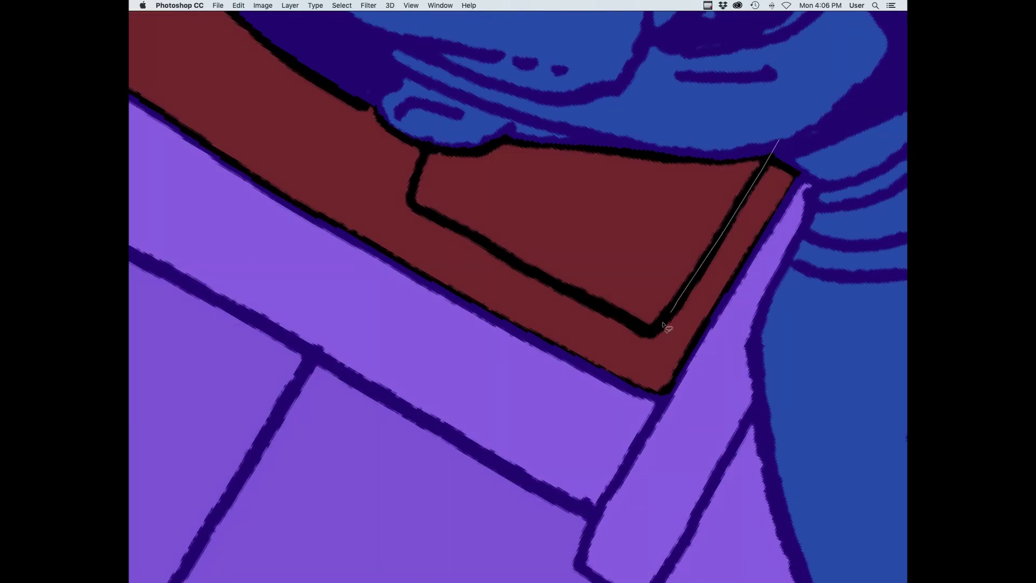
pyautogui.moveTo(426, 143); pyautogui.dragTo(740, 131)
pyautogui.hotkey('alt', 'BackSpace')
pyautogui.moveTo(378, 178)
pyautogui.mouseDown()
pyautogui.moveTo(549, 308)
pyautogui.moveTo(735, 351)
pyautogui.mouseUp()
# Lasso the door surface along the outer side and lower end of the door handle plate
pyautogui.press('super+minus')
pyautogui.press('super+minus')
pyautogui.press('super+minus')
pyautogui.press('super+plus')
pyautogui.press('super+plus')
pyautogui.press('super+plus')
pyautogui.press('super+plus')
pyautogui.moveTo(561, 127); pyautogui.dragTo(486, 91)
pyautogui.moveTo(580, 287); pyautogui.dragTo(870, 209)
pyautogui.moveTo(538, 473); pyautogui.dragTo(632, 362)
pyautogui.moveTo(285, 162); pyautogui.dragTo(324, 432)
pyautogui.moveTo(419, 123); pyautogui.dragTo(572, 394)
# Carry the lasso around the knob's inner side and the top of the handle plate, and mask out the surrounding door
pyautogui.moveTo(611, 139); pyautogui.dragTo(627, 321)
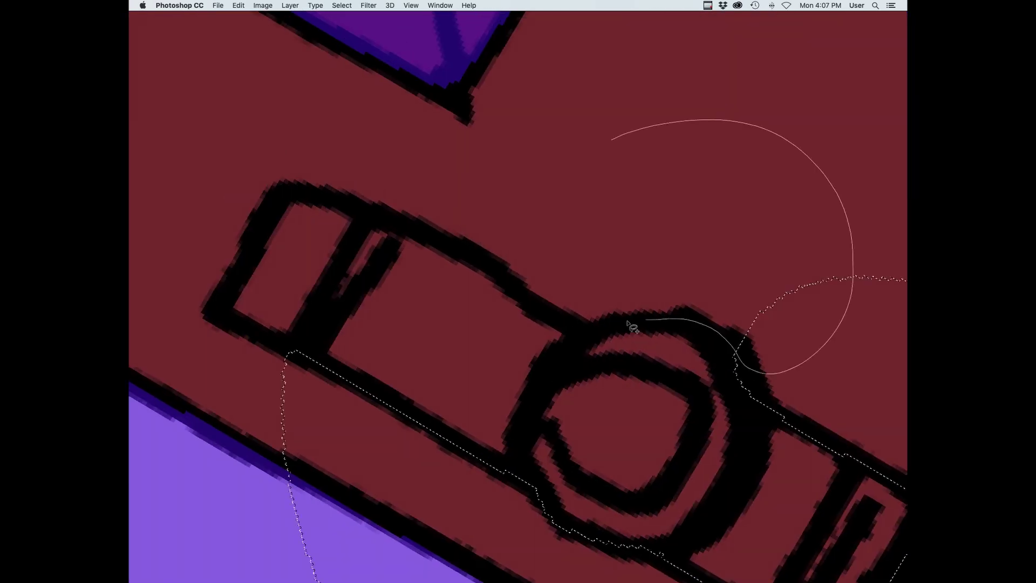
pyautogui.moveTo(248, 142); pyautogui.dragTo(643, 50)
pyautogui.moveTo(294, 166)
pyautogui.mouseDown()
pyautogui.moveTo(222, 324)
pyautogui.moveTo(316, 144)
pyautogui.mouseUp()
pyautogui.hotkey('alt', 'BackSpace')
pyautogui.press('super+d')
# Lasso around the mail slot's outline and mask out the door surface surrounding it
pyautogui.press('super+minus')
pyautogui.press('super+minus')
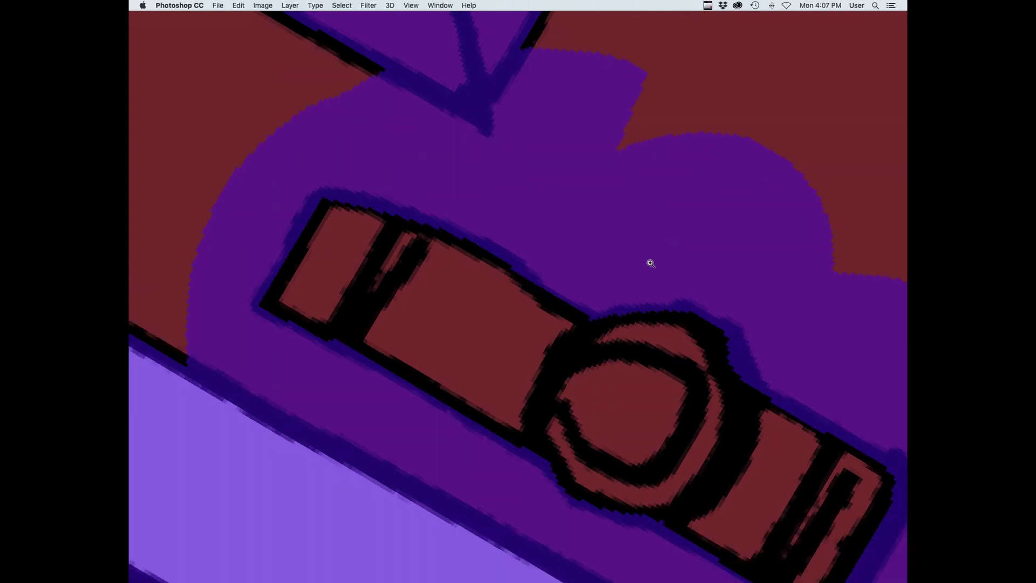
pyautogui.moveTo(649, 263); pyautogui.dragTo(584, 380)
pyautogui.keyDown('super'); pyautogui.click(622, 393); pyautogui.keyUp('super')
pyautogui.moveTo(456, 394); pyautogui.dragTo(540, 449)
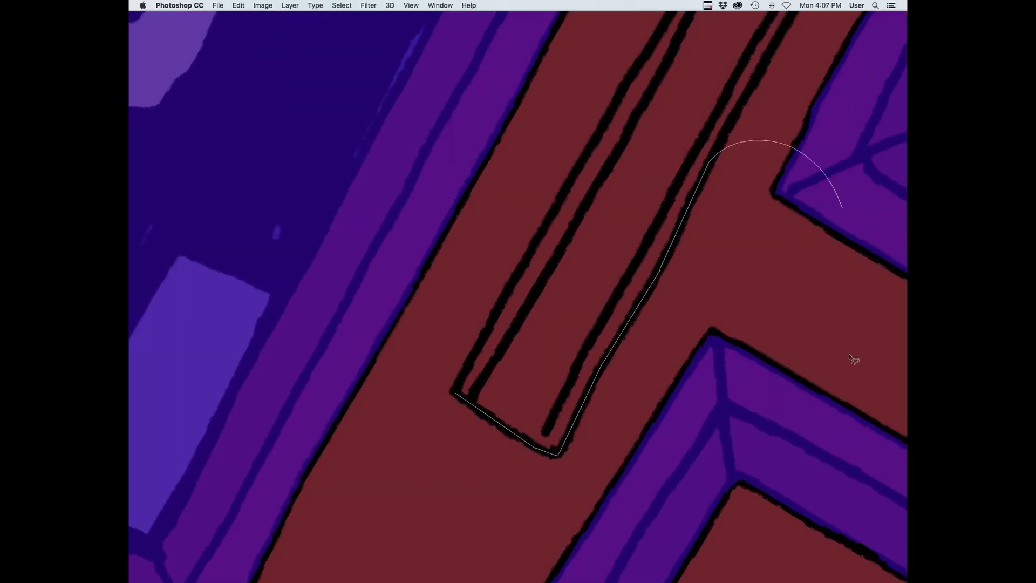
pyautogui.moveTo(849, 358)
pyautogui.mouseDown()
pyautogui.moveTo(640, 61)
pyautogui.moveTo(482, 367)
pyautogui.mouseUp()
pyautogui.keyDown('alt'); pyautogui.click(456, 393); pyautogui.keyUp('alt')
pyautogui.keyDown('shift'); pyautogui.click(479, 367); pyautogui.keyUp('shift')
pyautogui.keyDown('alt'); pyautogui.click(553, 252); pyautogui.keyUp('alt')
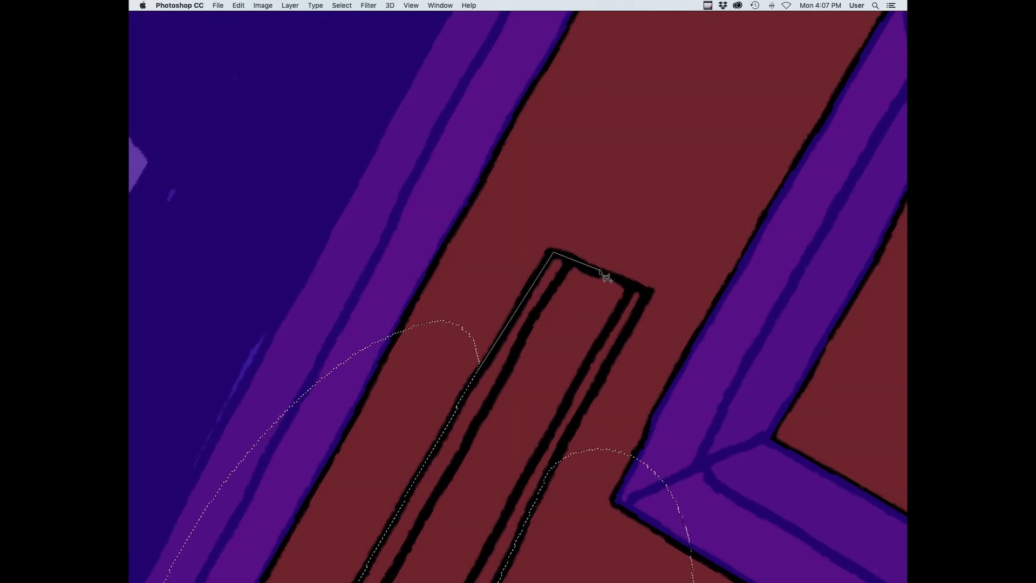
pyautogui.moveTo(589, 408)
pyautogui.mouseDown()
pyautogui.moveTo(315, 345)
pyautogui.moveTo(250, 512)
pyautogui.mouseUp()
pyautogui.hotkey('alt', 'BackSpace')
pyautogui.press('super+d')
# Fill the remaining red door frame areas and both lower panel centers with mask, and exit Quick Mask mode
pyautogui.press('q')
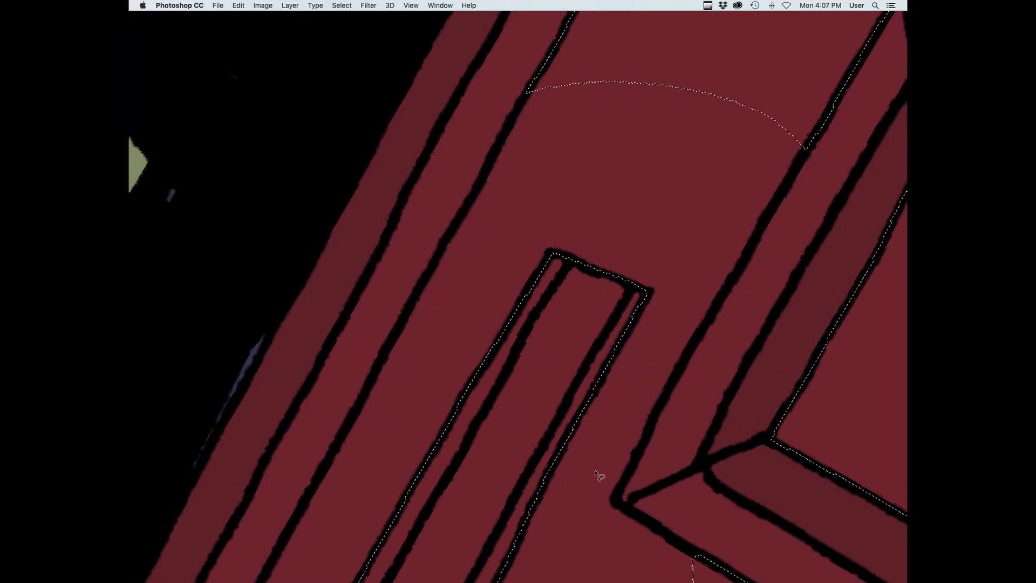
pyautogui.press('q')
pyautogui.press('Escape')
pyautogui.scroll(-3, 656, 401)
pyautogui.scroll(-2, 659, 440)
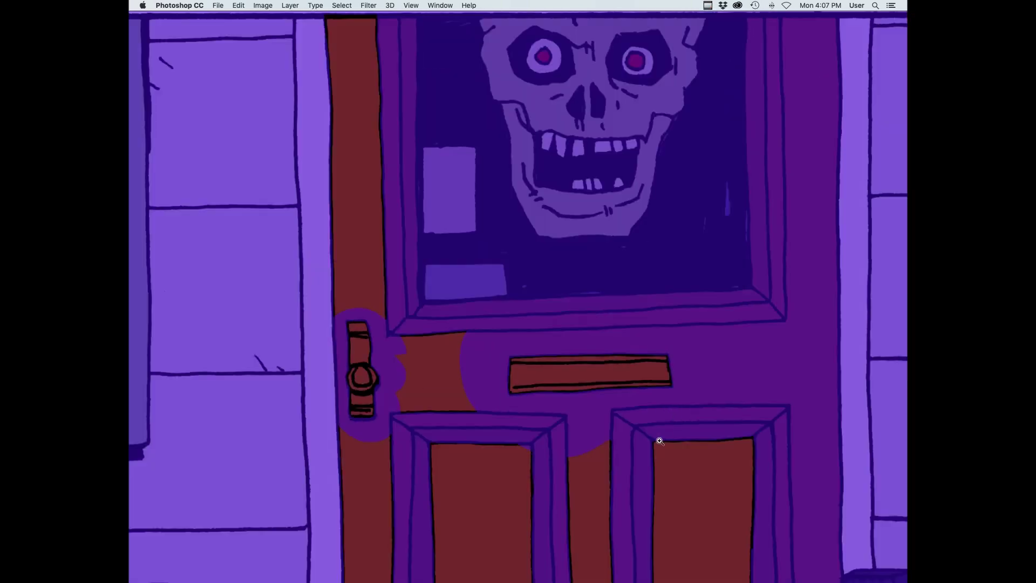
pyautogui.click(360, 257)
pyautogui.click(365, 485)
pyautogui.click(480, 502)
pyautogui.click(696, 496)
pyautogui.click(590, 499)
pyautogui.scroll(-3, 669, 501)
pyautogui.moveTo(669, 539); pyautogui.dragTo(733, 390)
pyautogui.press('q')
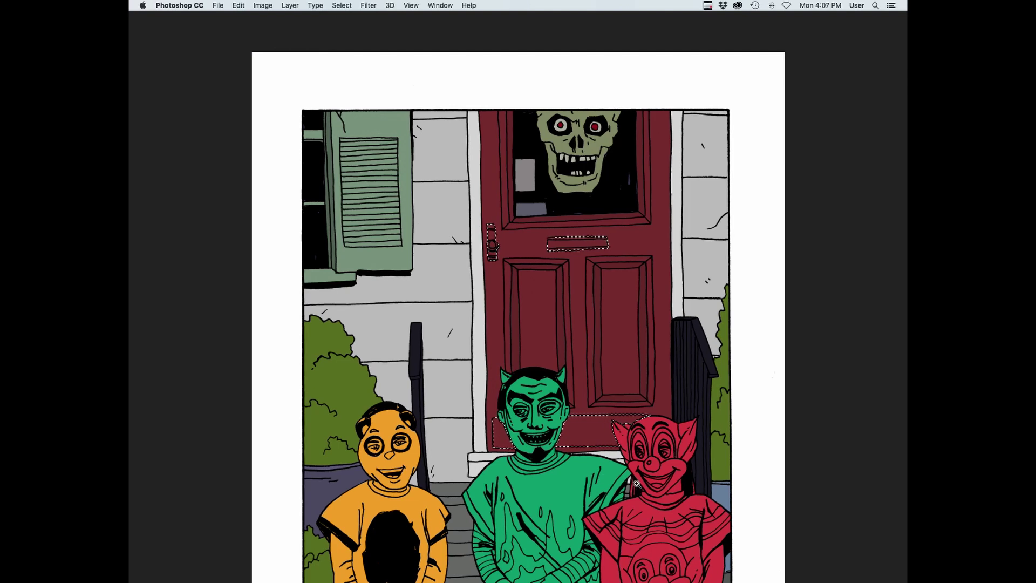
# Adjust the selected handle, mail slot and kick panel with Hue/Saturation, setting Saturation to -41 and Lightness to -28
pyautogui.press('super+u')
pyautogui.moveTo(769, 173); pyautogui.dragTo(757, 174)
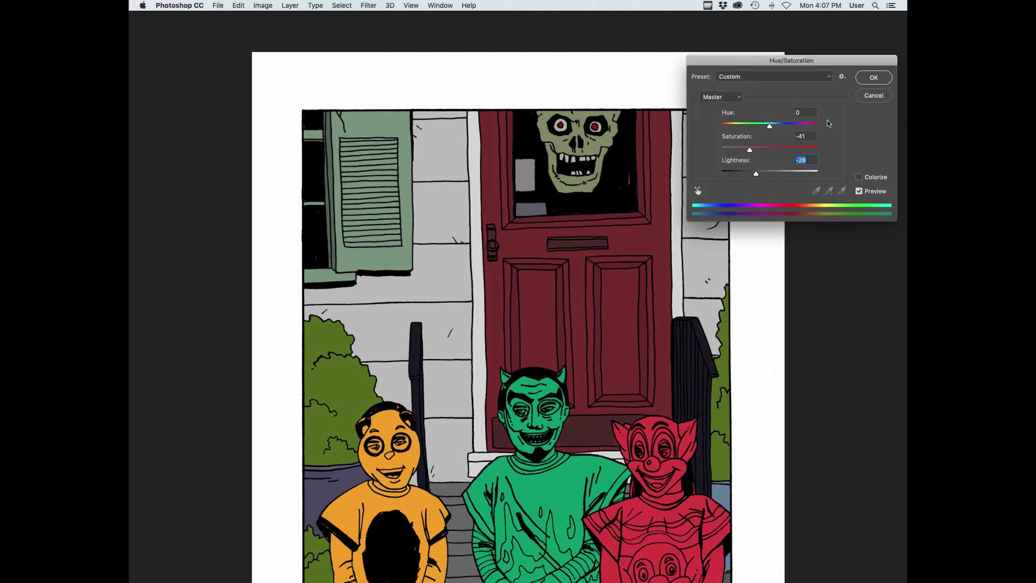
pyautogui.press('Return')
pyautogui.press('q')
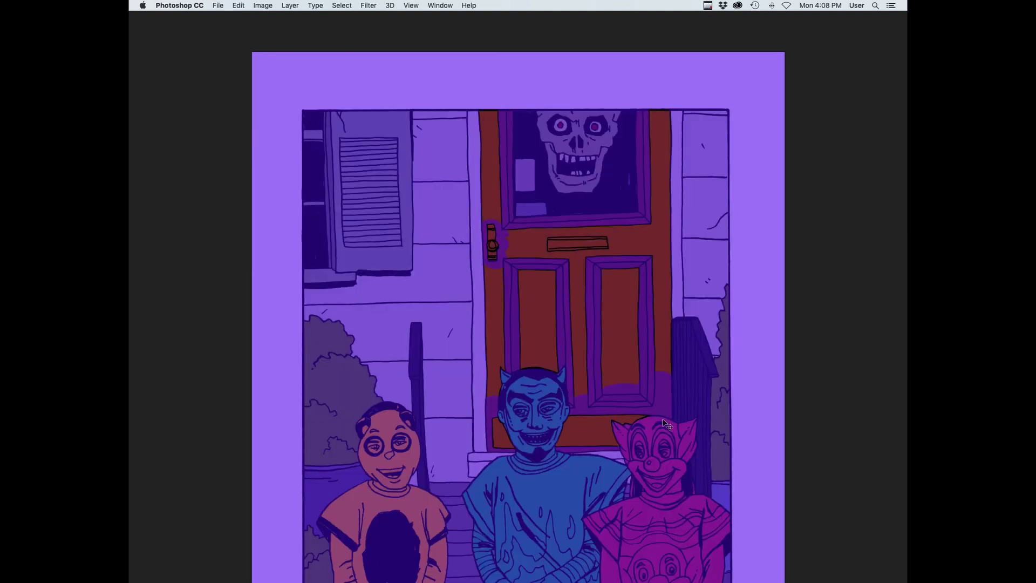
# Revert the history to the mask excluding only the bevels, exit Quick Mask, fill the selected door with the brighter red and deselect
pyautogui.press('Tab')
pyautogui.scroll(3, 322, 116)
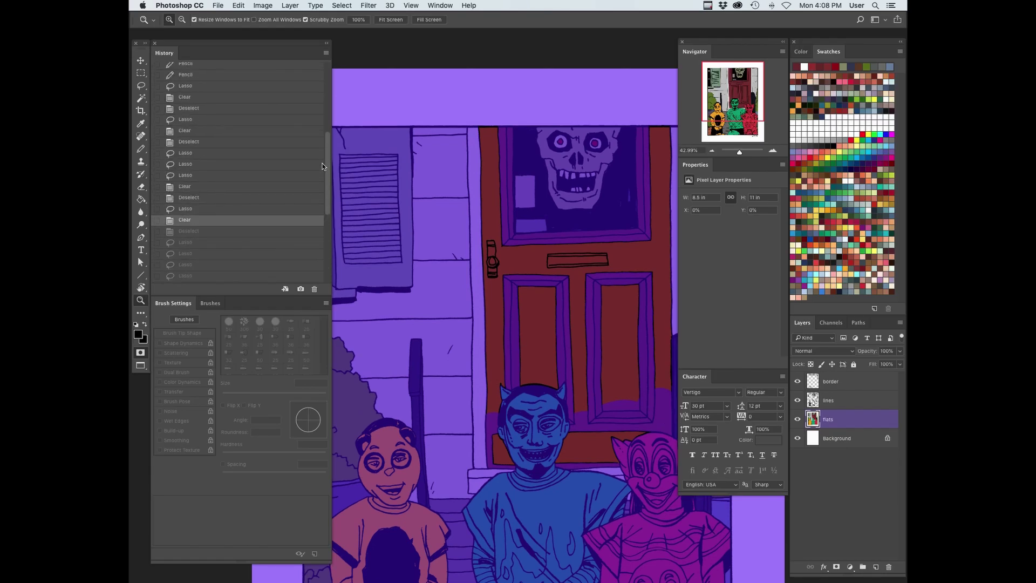
pyautogui.click(242, 109)
pyautogui.scroll(2, 330, 126)
pyautogui.click(297, 114)
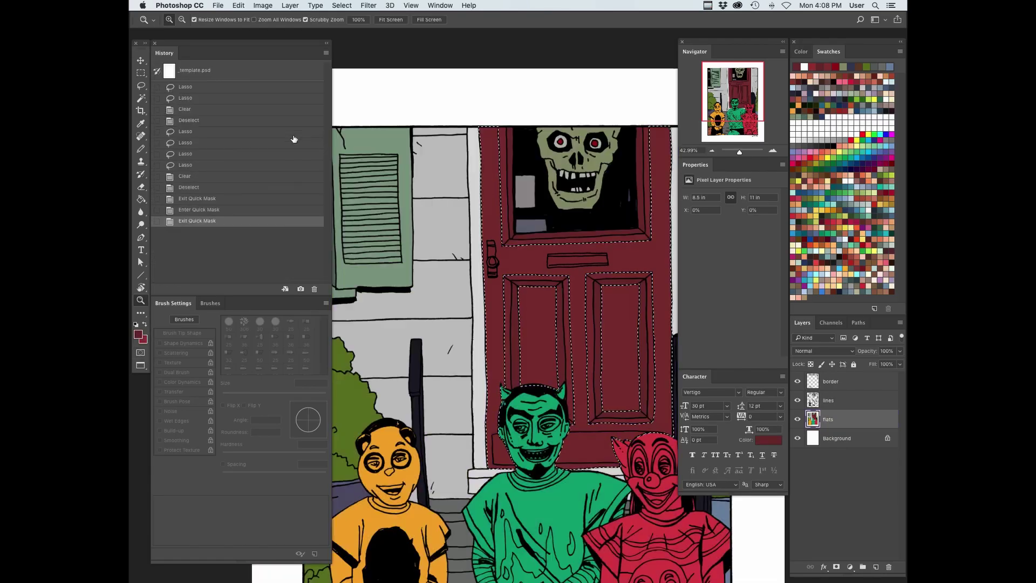
pyautogui.hotkey('alt', 'BackSpace')
pyautogui.press('super+d')
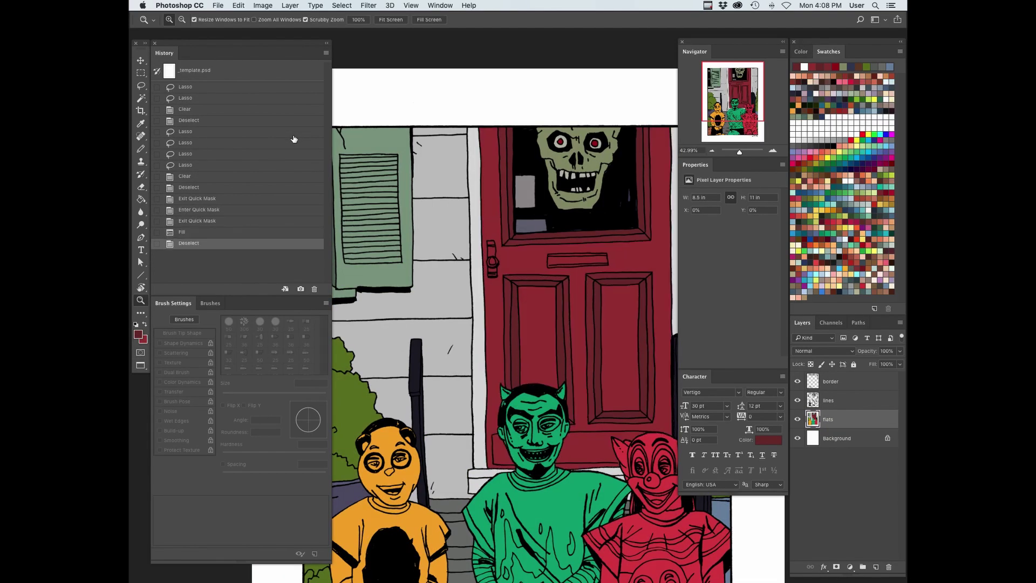
# Lasso around the door handle and adjust it with Hue/Saturation, setting Saturation to -57 and lowering its Lightness
pyautogui.moveTo(483, 242)
pyautogui.mouseDown()
pyautogui.moveTo(564, 223)
pyautogui.moveTo(555, 229)
pyautogui.mouseUp()
pyautogui.press('l')
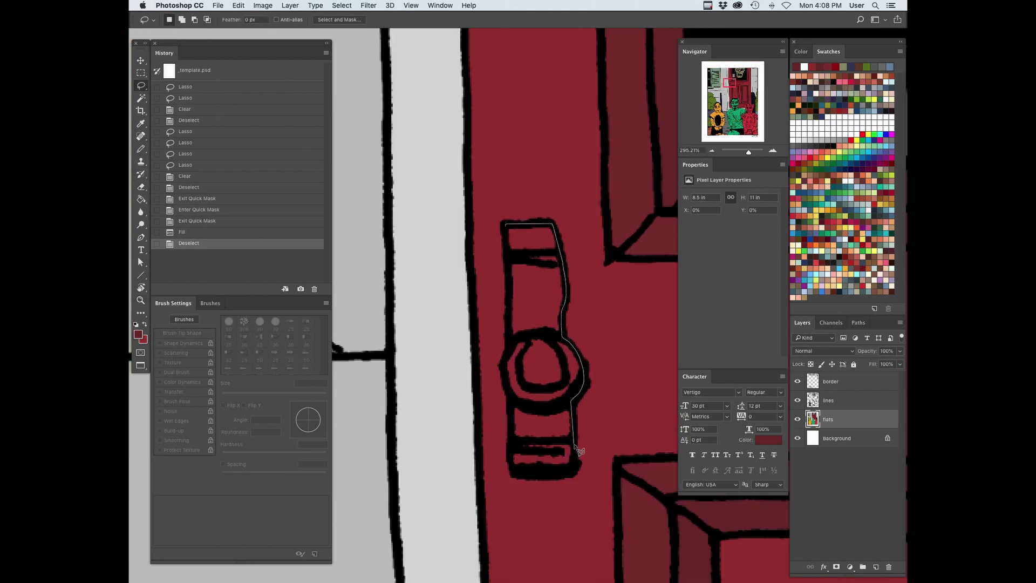
pyautogui.moveTo(507, 263); pyautogui.dragTo(505, 224)
pyautogui.press('super+u')
pyautogui.click(741, 149)
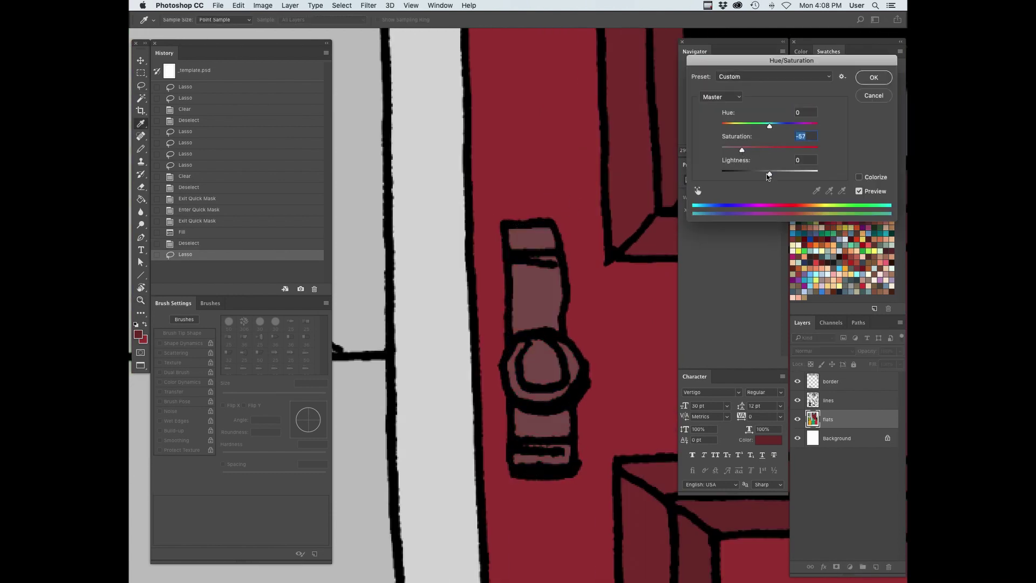
pyautogui.click(740, 173)
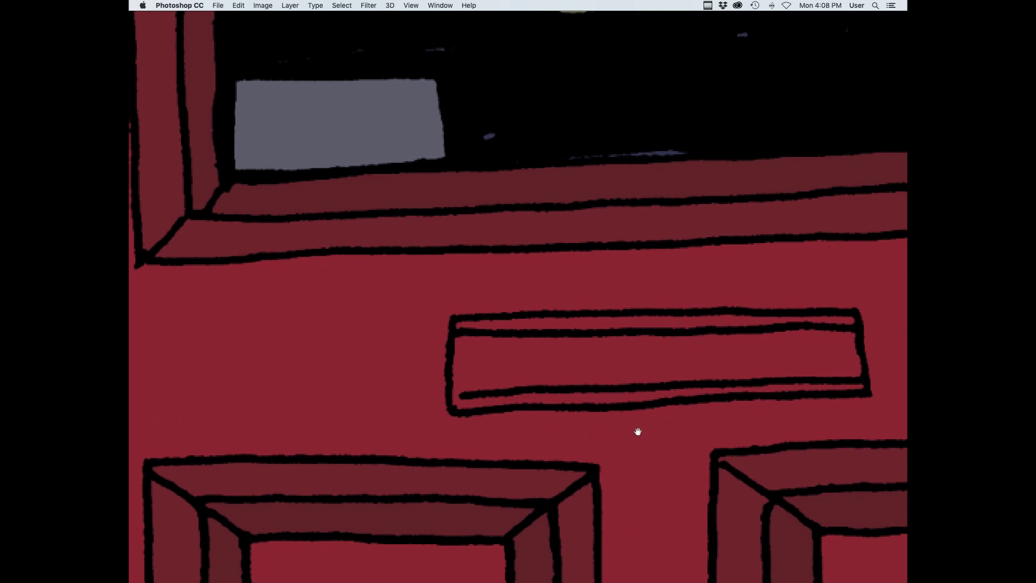
# Lasso around the mail slot along its outline
pyautogui.scroll(2, 408, 294)
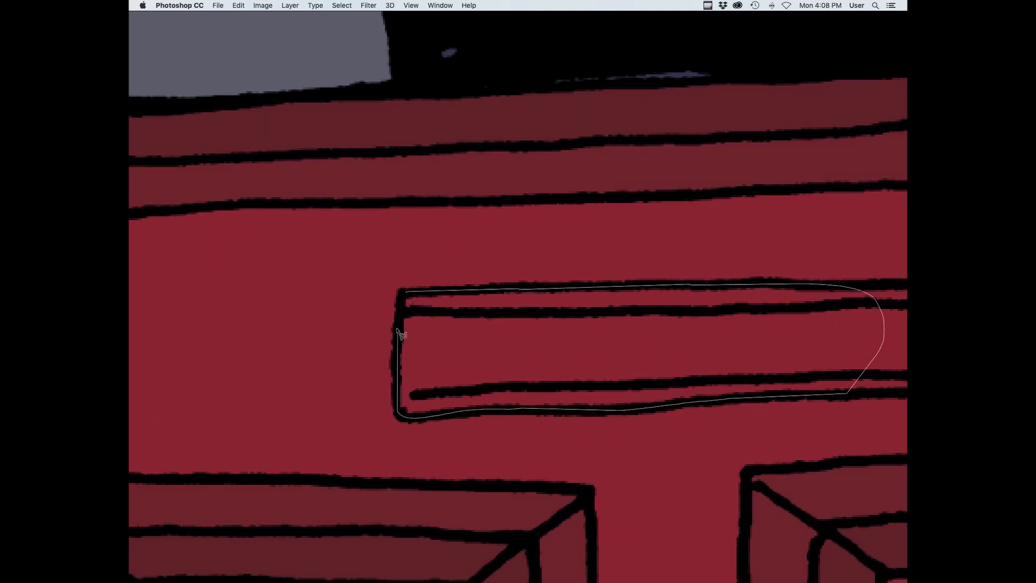
pyautogui.moveTo(397, 329); pyautogui.dragTo(403, 296)
pyautogui.moveTo(752, 318); pyautogui.dragTo(419, 343)
pyautogui.moveTo(509, 308); pyautogui.dragTo(598, 308)
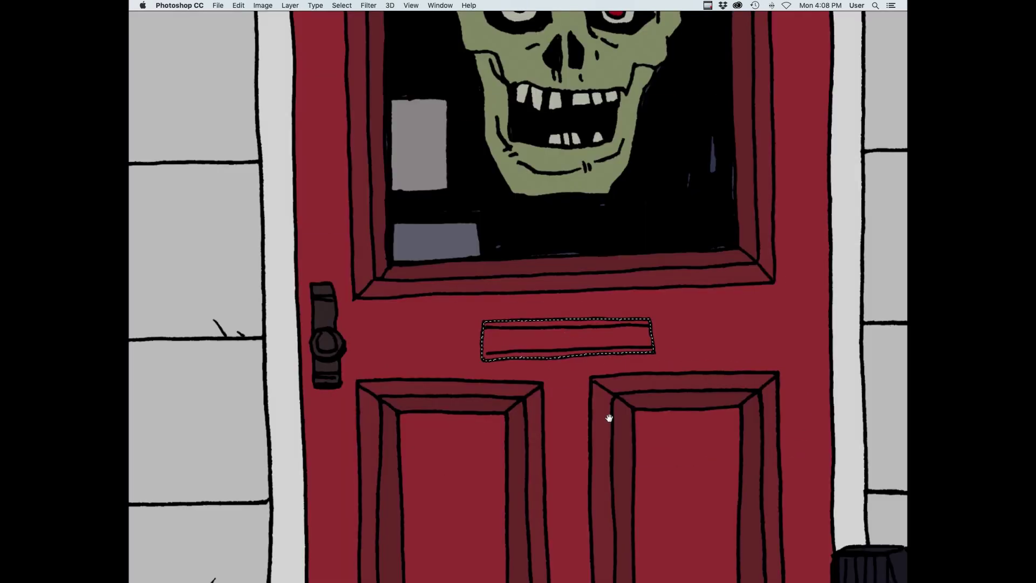
# Add the door's kick panel to the selection, lassoing its visible parts on both sides of the green devil's head
pyautogui.scroll(-5, 608, 418)
pyautogui.scroll(3, 399, 402)
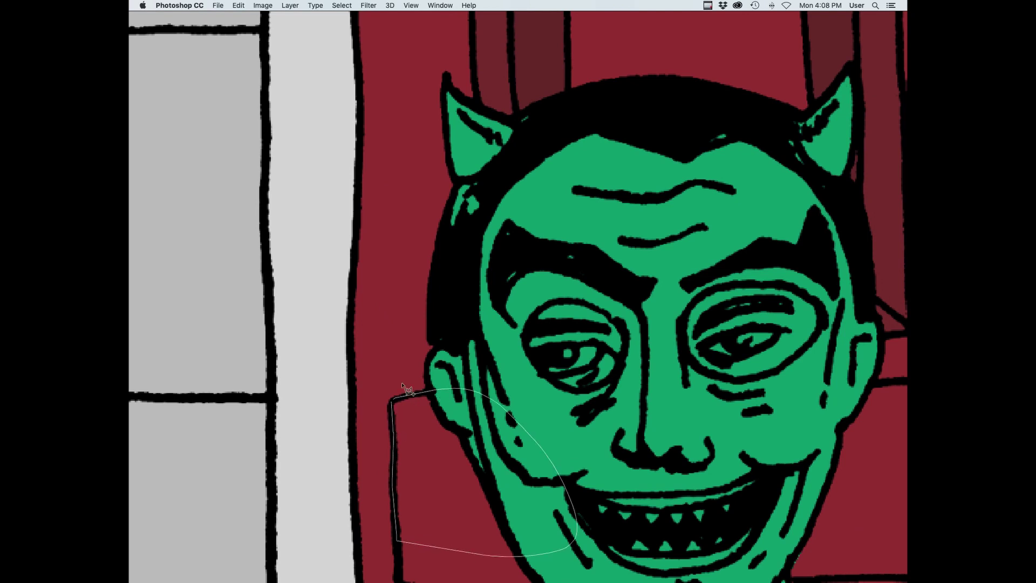
pyautogui.moveTo(402, 385); pyautogui.dragTo(395, 395)
pyautogui.moveTo(544, 516); pyautogui.dragTo(638, 295)
pyautogui.moveTo(638, 295); pyautogui.dragTo(640, 373)
pyautogui.hscroll(7, 717, 214)
pyautogui.scroll(1, 718, 214)
pyautogui.moveTo(503, 311); pyautogui.dragTo(511, 395)
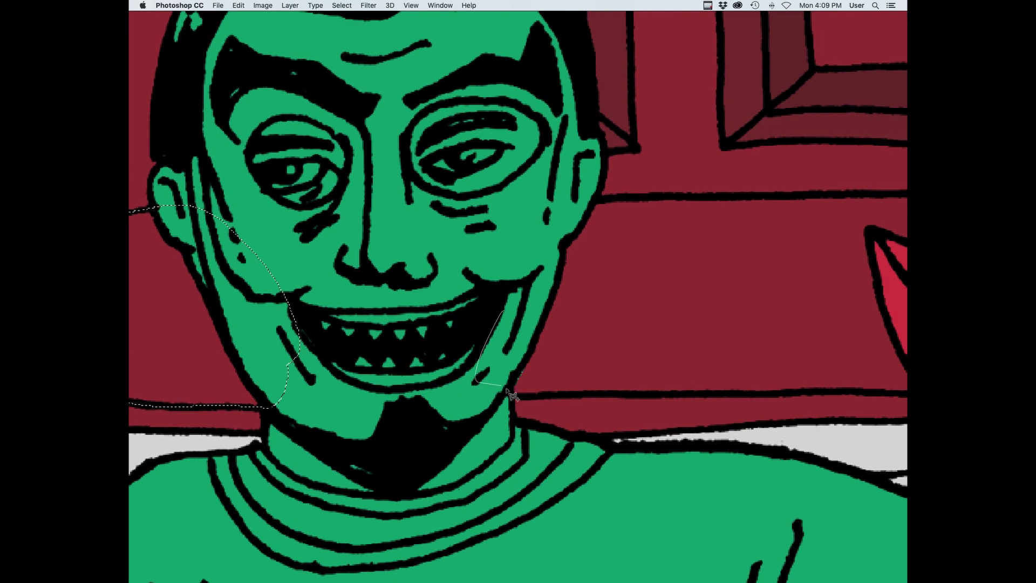
pyautogui.moveTo(532, 203); pyautogui.dragTo(508, 214)
pyautogui.hscroll(6, 508, 214)
pyautogui.scroll(2, 508, 214)
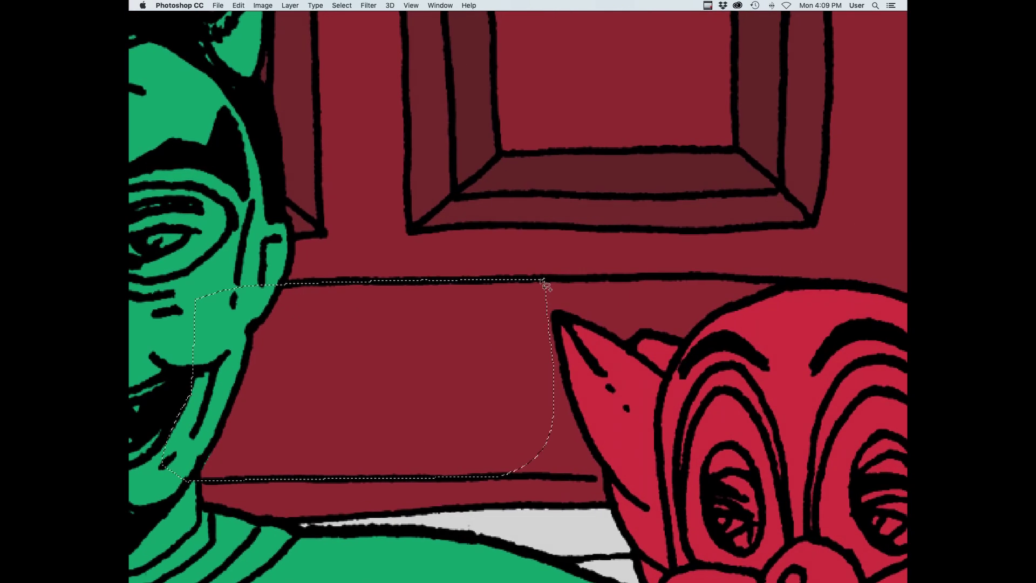
pyautogui.moveTo(544, 279); pyautogui.dragTo(789, 286)
pyautogui.moveTo(594, 481); pyautogui.dragTo(499, 477)
pyautogui.moveTo(643, 404); pyautogui.dragTo(805, 374)
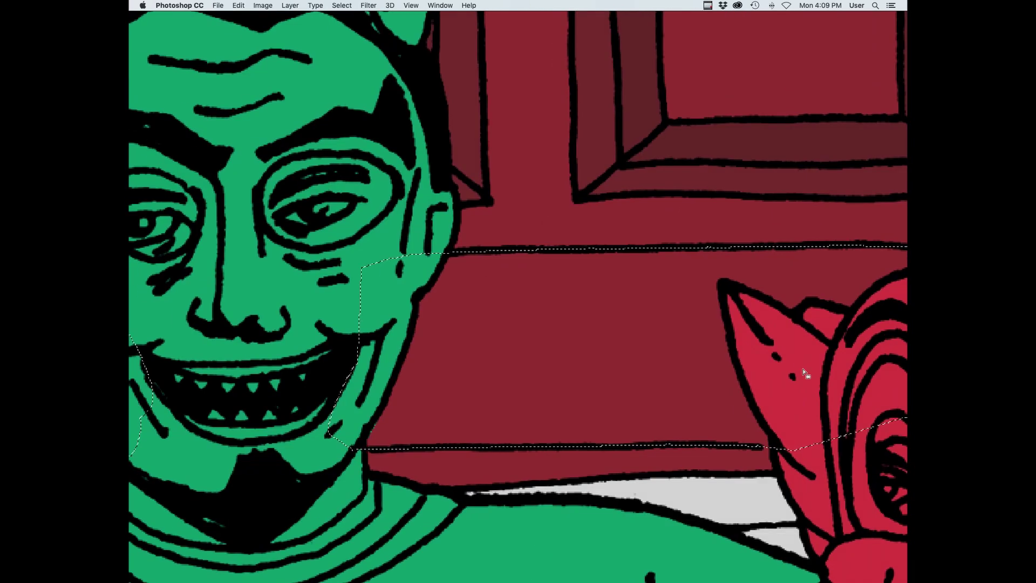
# Limit the selection to the red surface, fill the mail slot and kick panel with gold, and desaturate them with Hue/Saturation
pyautogui.keyDown('alt'); pyautogui.keyDown('shift'); pyautogui.click(680, 348); pyautogui.keyUp('shift'); pyautogui.keyUp('alt')
pyautogui.moveTo(660, 340); pyautogui.dragTo(567, 477)
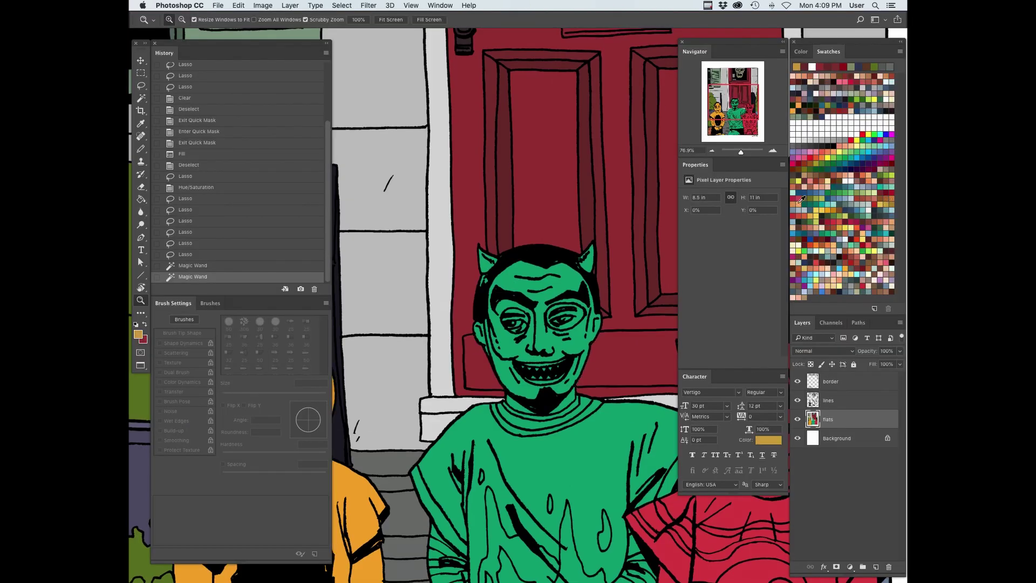
pyautogui.press('super+u')
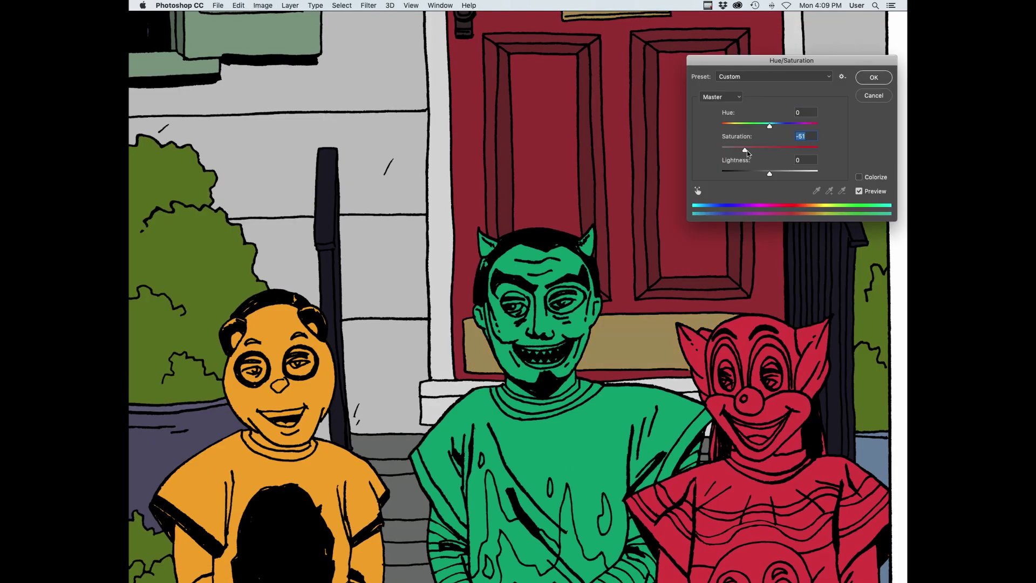
pyautogui.moveTo(769, 175); pyautogui.dragTo(739, 152)
pyautogui.press('Return')
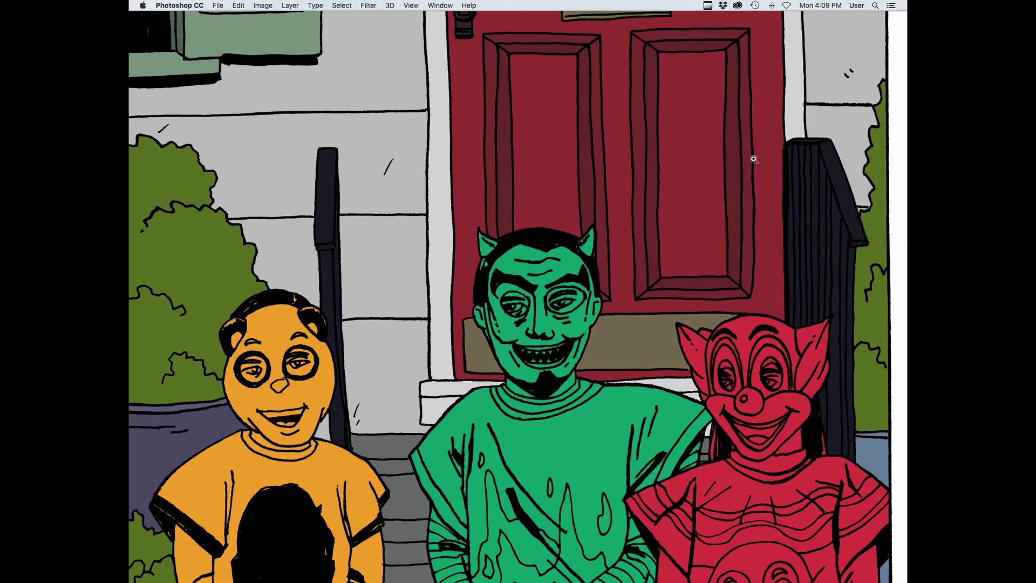
# Adjust the terracotta flower pot with Hue/Saturation, setting Saturation to -67 and Lightness to +17
pyautogui.press('super+0')
pyautogui.moveTo(541, 322); pyautogui.dragTo(623, 319)
pyautogui.scroll(-5, 597, 410)
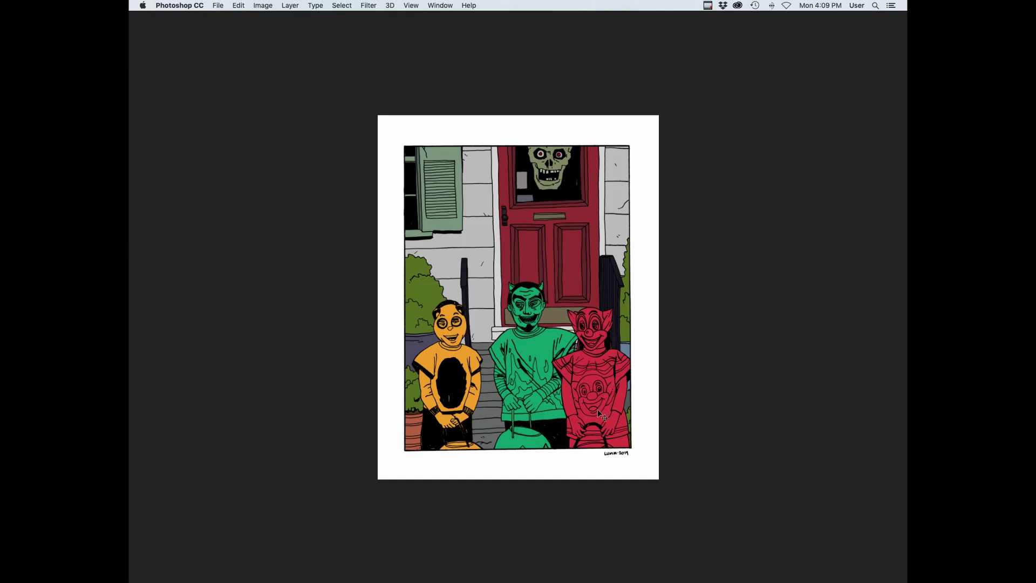
pyautogui.press('super+u')
pyautogui.moveTo(770, 152); pyautogui.dragTo(736, 152)
pyautogui.moveTo(769, 174); pyautogui.dragTo(778, 174)
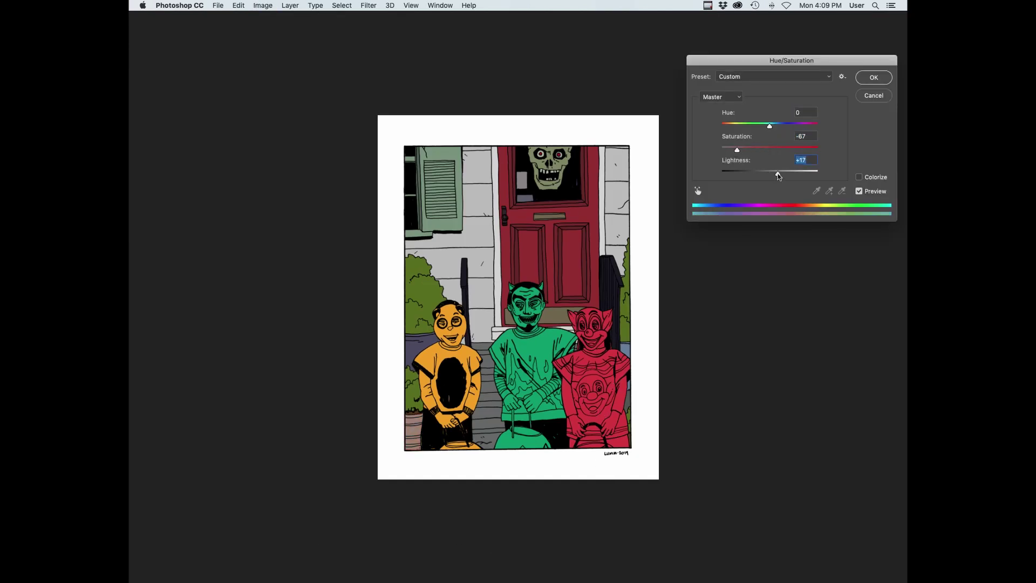
pyautogui.click(868, 81)
# In Quick Mask, pencil along the flower pot's band lines and mask the wide areas, leaving only the narrow bands selected
pyautogui.moveTo(496, 424); pyautogui.dragTo(572, 423)
pyautogui.moveTo(297, 455); pyautogui.dragTo(567, 150)
pyautogui.press('q')
pyautogui.press('r')
pyautogui.moveTo(566, 155); pyautogui.dragTo(689, 186)
pyautogui.moveTo(636, 279); pyautogui.dragTo(678, 444)
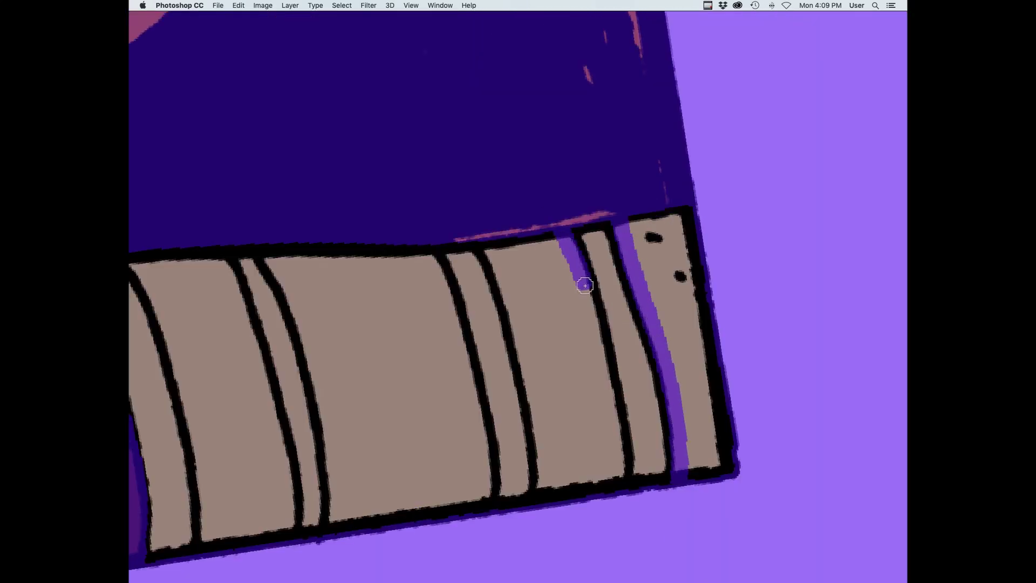
pyautogui.moveTo(585, 285); pyautogui.dragTo(612, 475)
pyautogui.moveTo(476, 235)
pyautogui.mouseDown()
pyautogui.moveTo(509, 305)
pyautogui.moveTo(541, 479)
pyautogui.mouseUp()
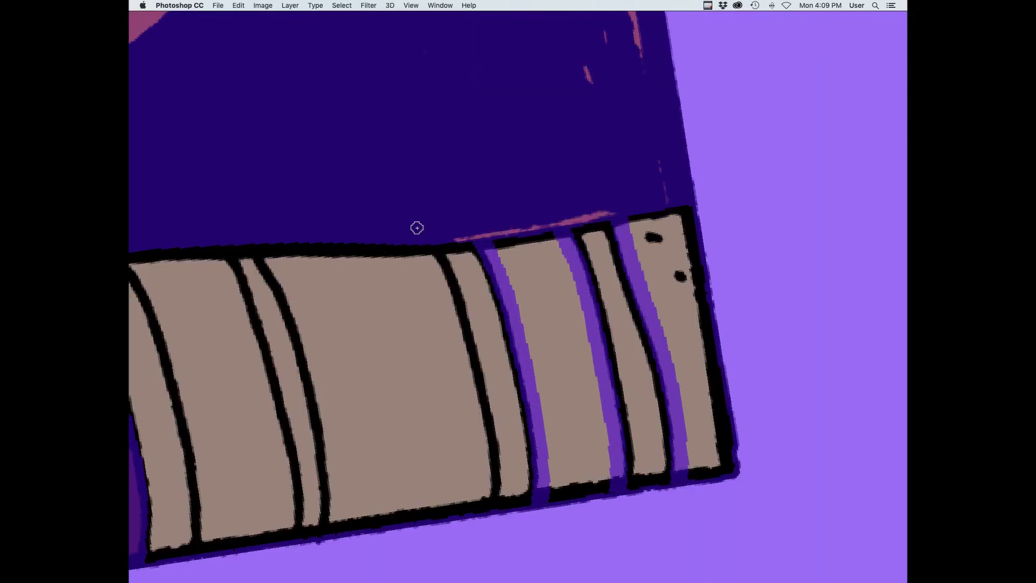
pyautogui.moveTo(417, 227); pyautogui.dragTo(478, 409)
pyautogui.moveTo(458, 491); pyautogui.dragTo(717, 388)
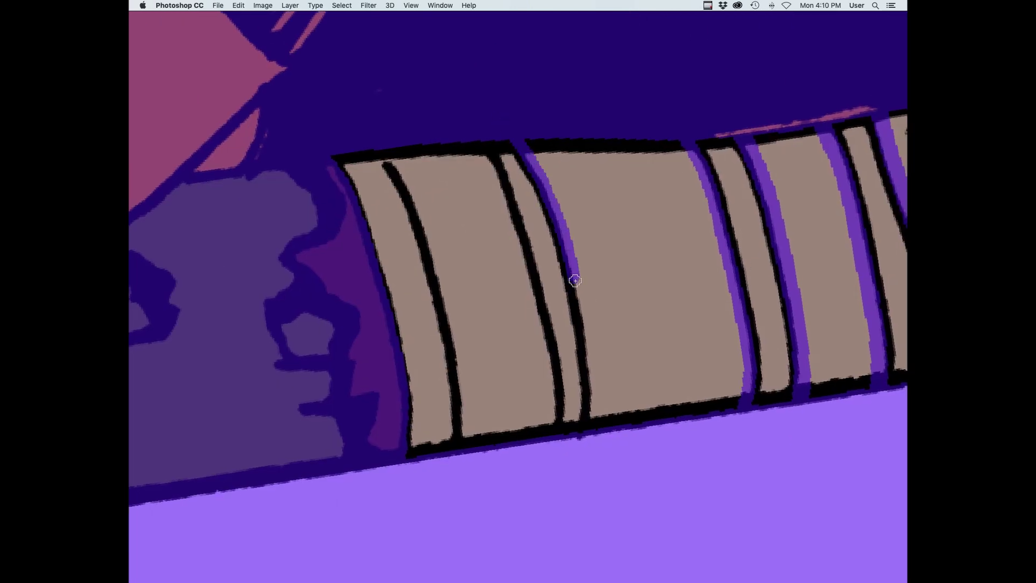
pyautogui.moveTo(575, 281); pyautogui.dragTo(582, 458)
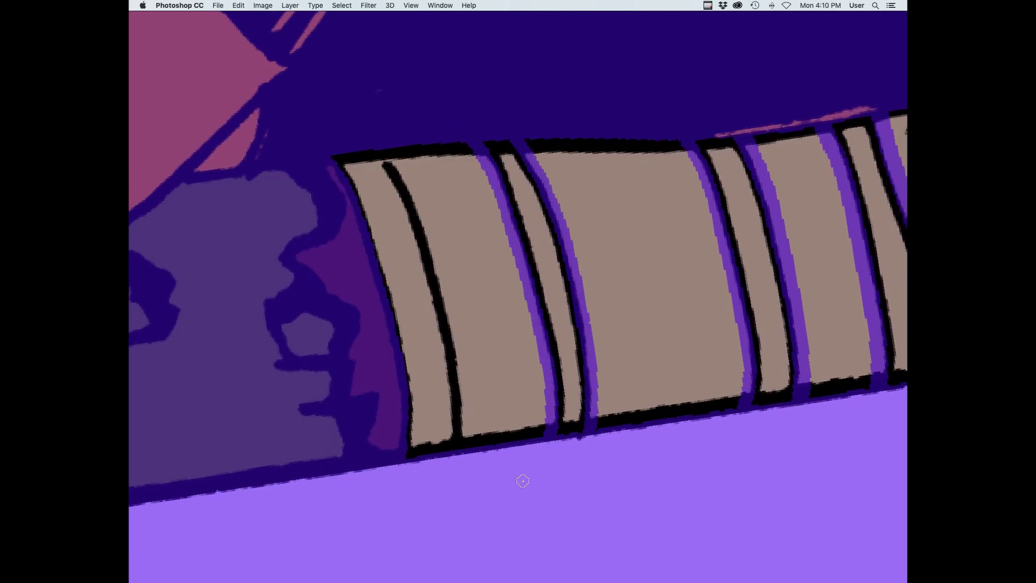
pyautogui.moveTo(428, 239); pyautogui.dragTo(461, 408)
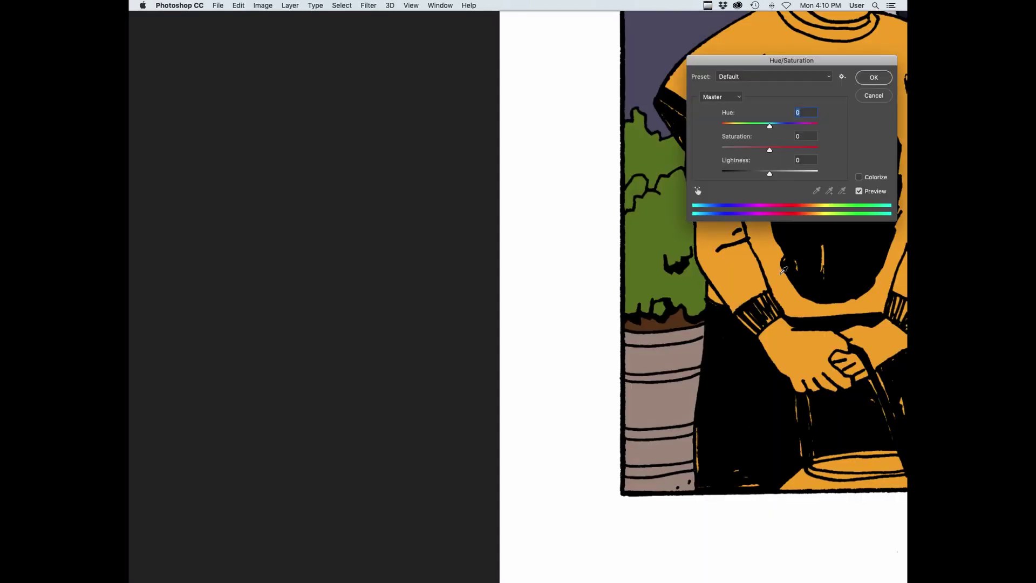
# Desaturate and darken the pot's narrow bands with Hue/Saturation, and set another flat background color to Saturation -45 and Lightness -34
pyautogui.moveTo(769, 150); pyautogui.dragTo(747, 150)
pyautogui.moveTo(769, 173); pyautogui.dragTo(751, 174)
pyautogui.click(748, 150)
pyautogui.press('Return')
pyautogui.press('super+0')
pyautogui.press('super+u')
pyautogui.press('Return')
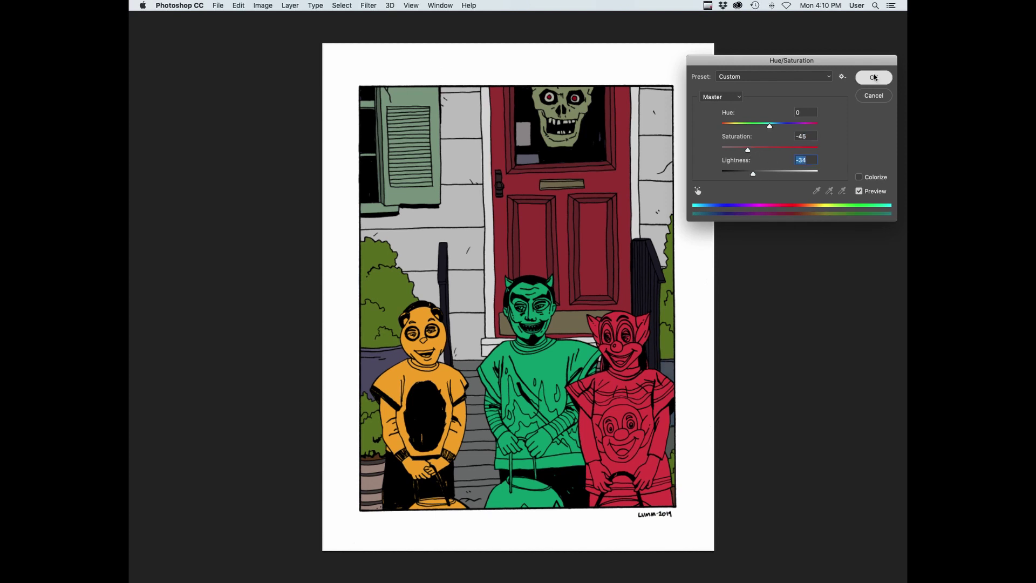
# Mute the green bushes with Hue/Saturation, and darken the window shutters with Lightness at -20
pyautogui.press('Tab')
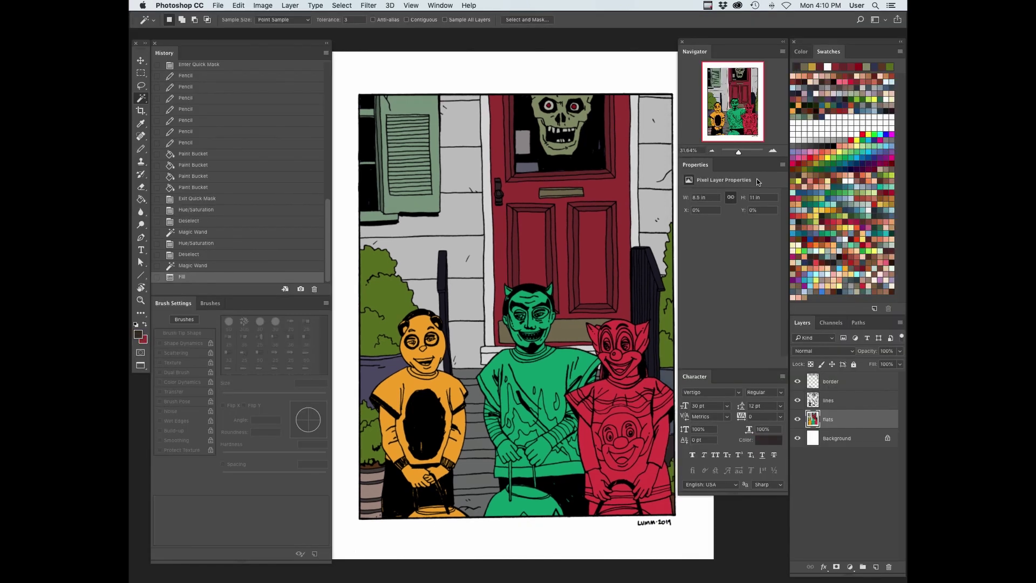
pyautogui.press('Tab')
pyautogui.press('super+u')
pyautogui.moveTo(769, 148); pyautogui.dragTo(761, 175)
pyautogui.press('Return')
pyautogui.press('super+u')
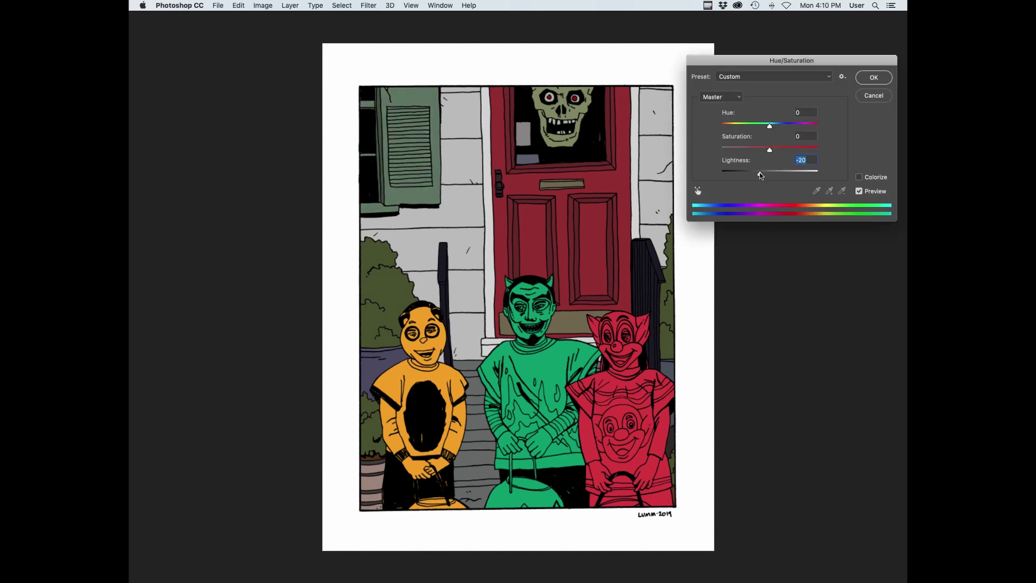
pyautogui.press('Return')
# Tone down the red door with Hue/Saturation, setting Saturation to -24 and Lightness to -14
pyautogui.press('super+u')
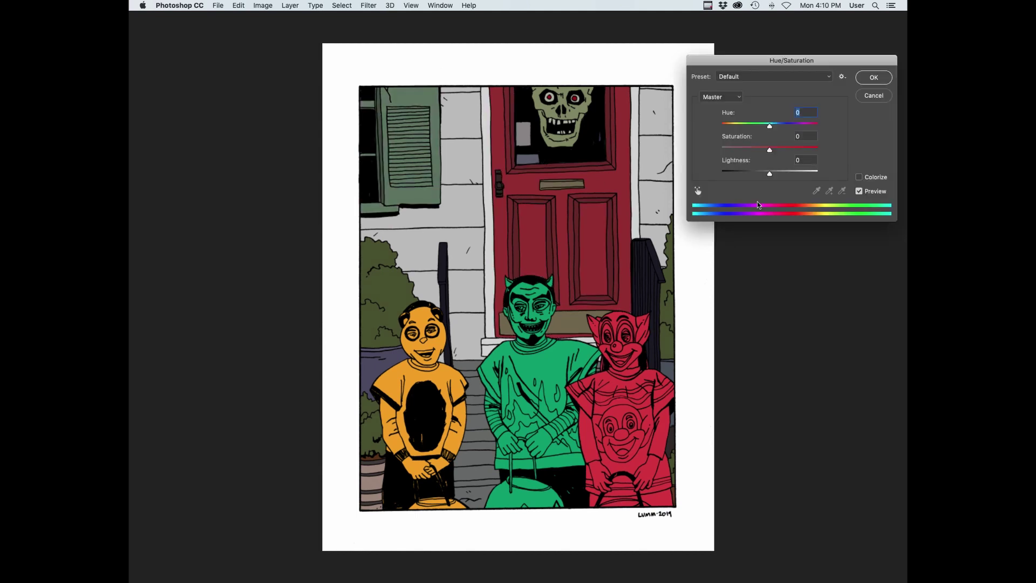
pyautogui.moveTo(755, 154); pyautogui.dragTo(758, 151)
pyautogui.moveTo(769, 172); pyautogui.dragTo(761, 176)
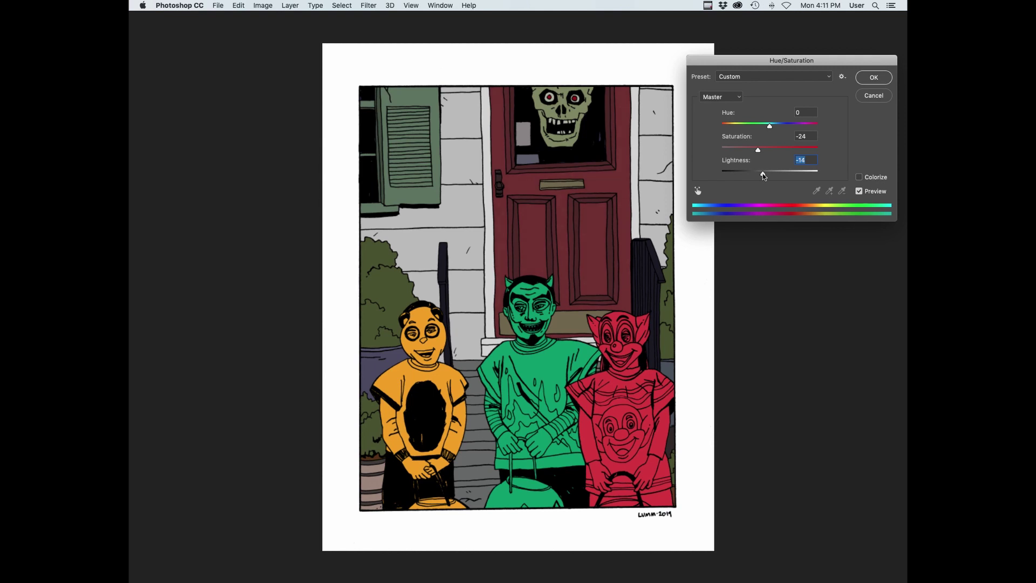
pyautogui.press('Return')
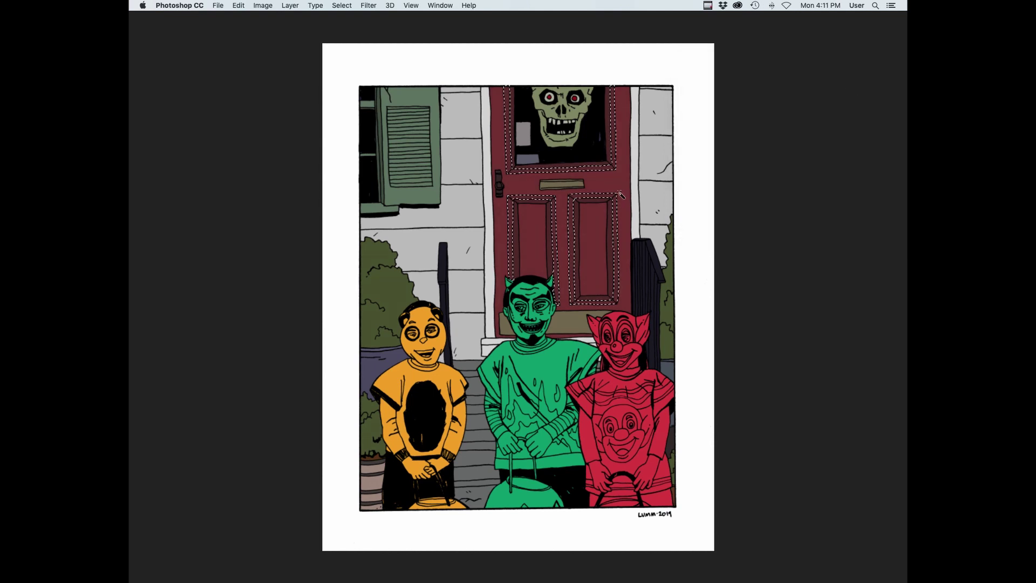
# Fine-tune the Lightness of the selected bevels around the door window and lower panels with Hue/Saturation
pyautogui.press('super+u')
pyautogui.moveTo(771, 175); pyautogui.dragTo(773, 176)
pyautogui.click(874, 78)
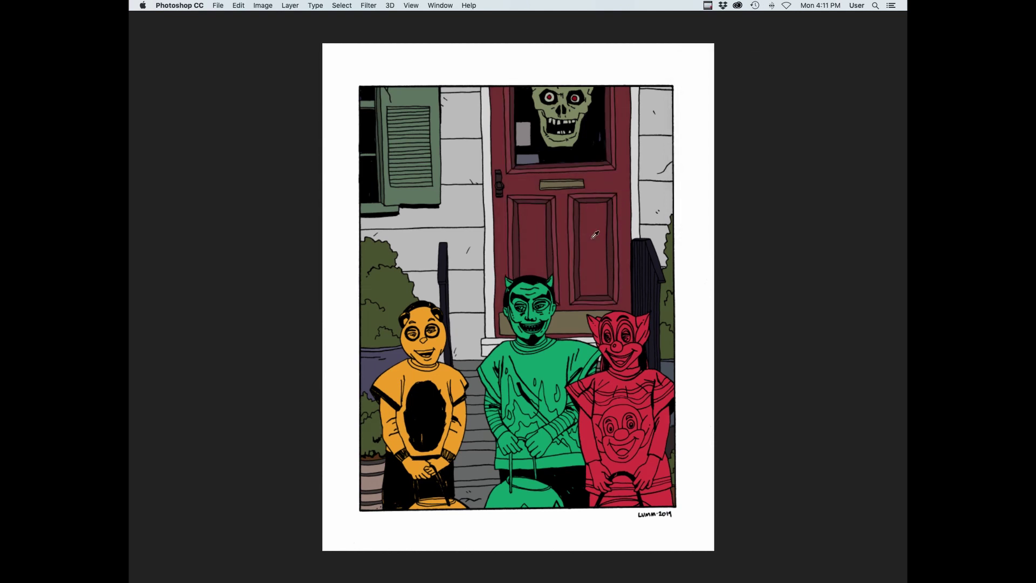
# Select both lower door panel centers with the contiguous Magic Wand, fill them with a red sampled from the door, and deselect
pyautogui.press('Tab')
pyautogui.click(407, 20)
pyautogui.click(593, 227)
pyautogui.keyDown('shift'); pyautogui.click(532, 228); pyautogui.keyUp('shift')
pyautogui.click(408, 20)
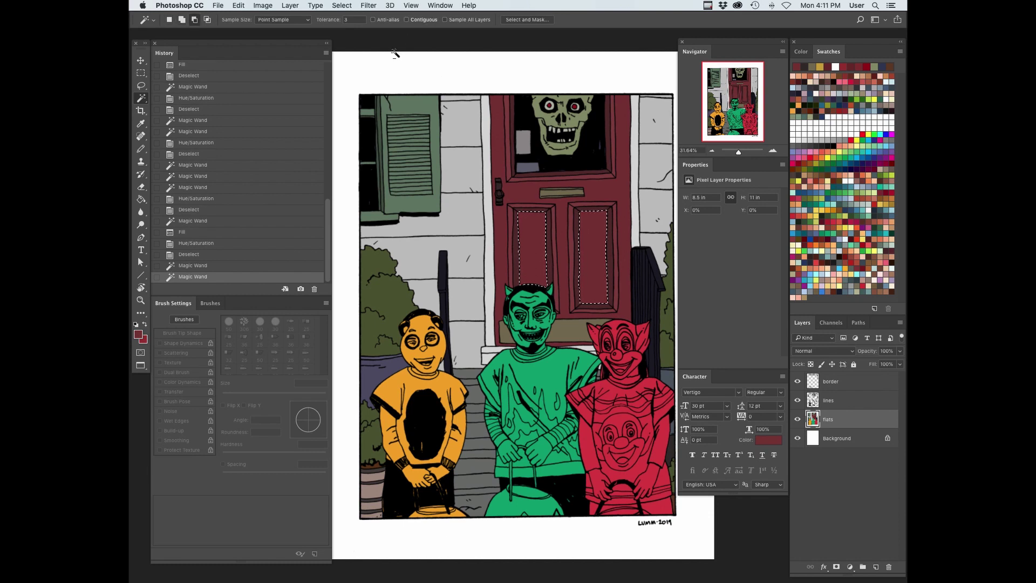
pyautogui.hotkey('alt', 'BackSpace')
pyautogui.press('i')
pyautogui.click(623, 232)
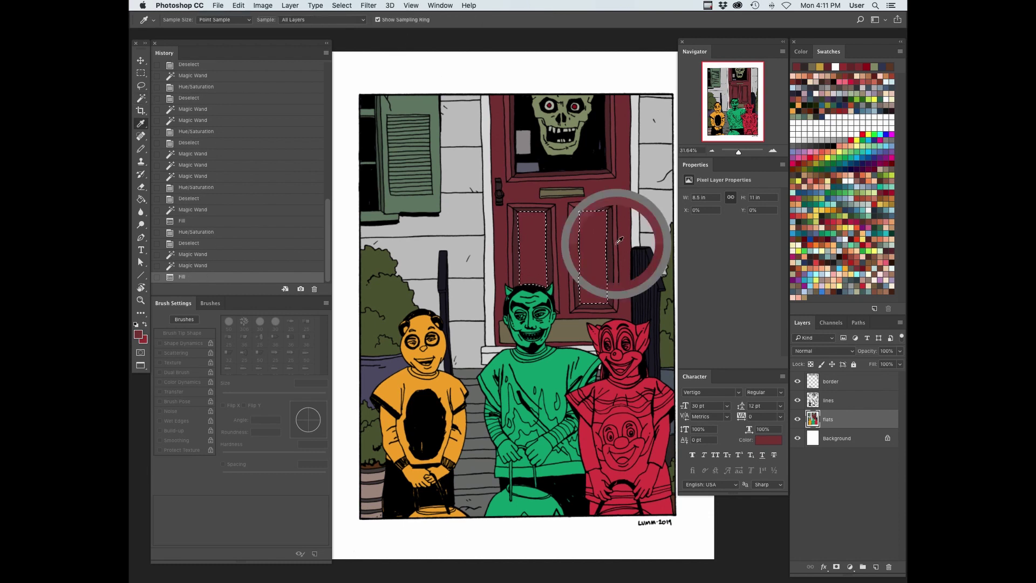
pyautogui.hotkey('alt', 'BackSpace')
pyautogui.press('super+d')
# Select the door's inner bevels by color, fill them with the sampled door red, set Lightness to about -9, and deselect
pyautogui.press('w')
pyautogui.click(577, 235)
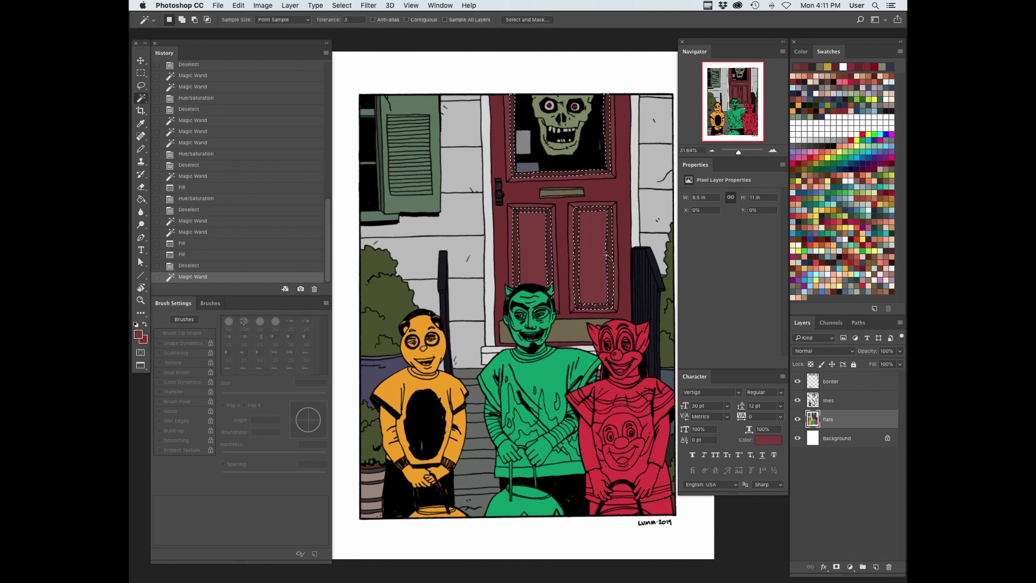
pyautogui.press('i')
pyautogui.click(623, 232)
pyautogui.hotkey('alt', 'BackSpace')
pyautogui.press('super+u')
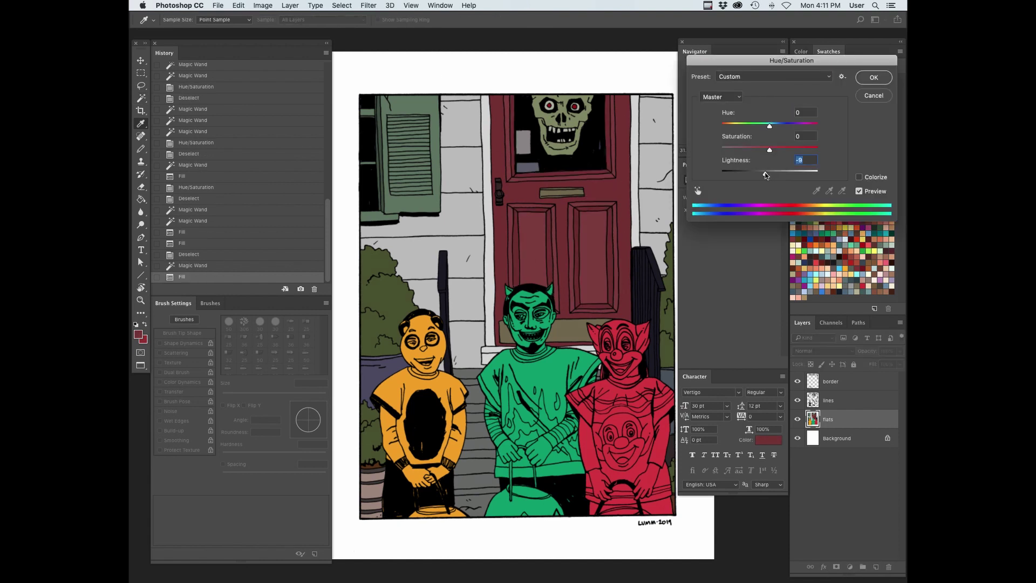
pyautogui.press('Return')
pyautogui.press('super+d')
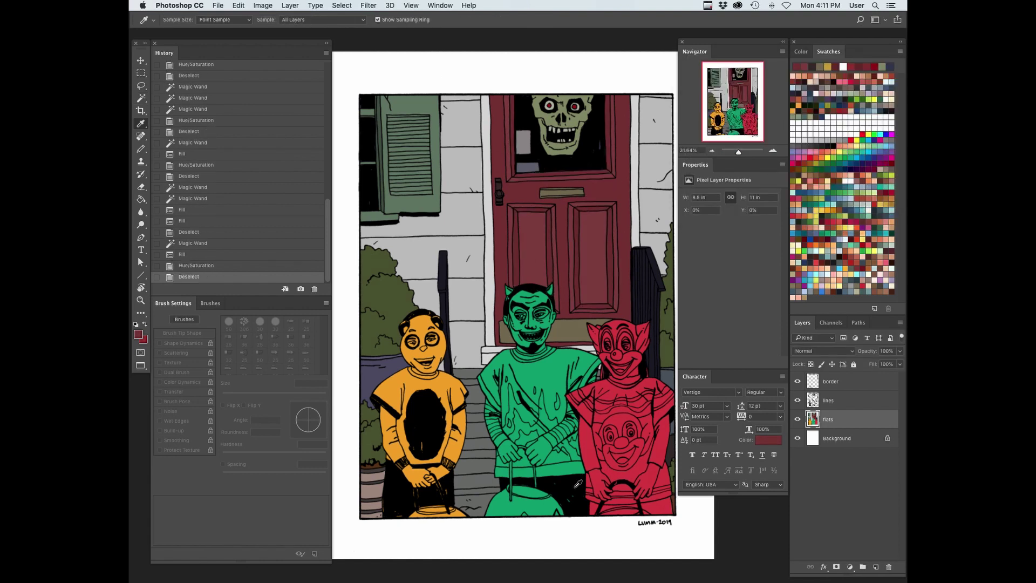
# Bring the selected gray steps into Quick Mask and begin masking the small stair area between the green and red figures
pyautogui.press('Tab')
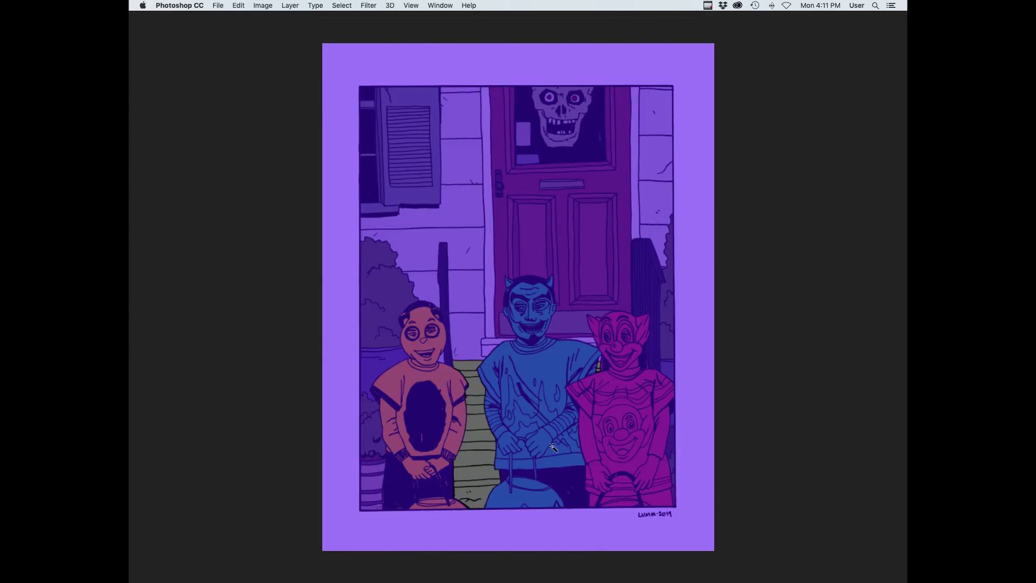
pyautogui.moveTo(605, 460); pyautogui.dragTo(696, 246)
pyautogui.moveTo(583, 356)
pyautogui.mouseDown()
pyautogui.moveTo(643, 275)
pyautogui.moveTo(707, 243)
pyautogui.mouseUp()
pyautogui.moveTo(793, 276); pyautogui.dragTo(755, 447)
pyautogui.moveTo(807, 242)
pyautogui.mouseDown()
pyautogui.moveTo(750, 366)
pyautogui.moveTo(754, 243)
pyautogui.moveTo(682, 487)
pyautogui.mouseUp()
pyautogui.scroll(5, 681, 488)
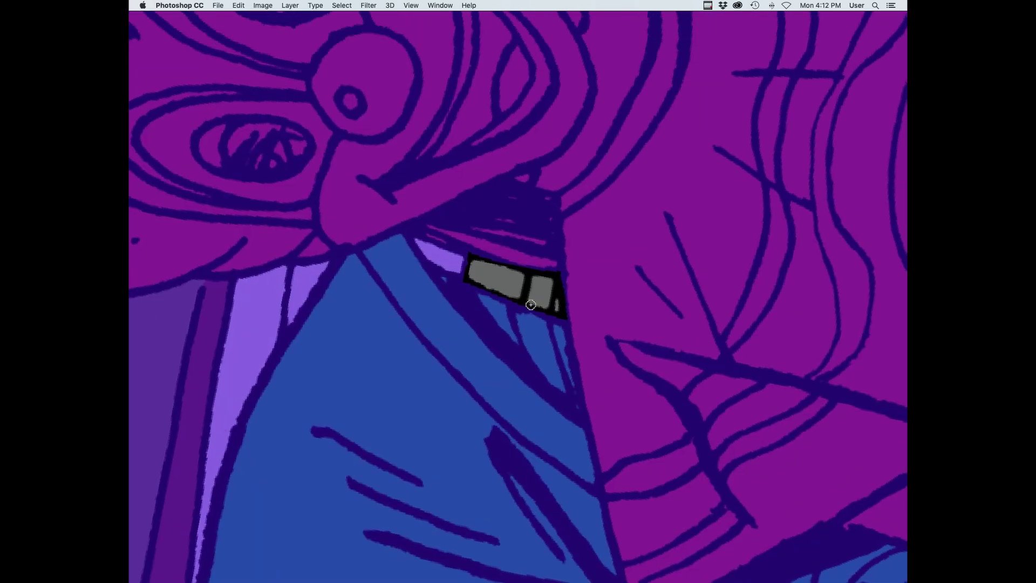
# Pencil mask lines along the upper step edges between the orange and green figures, and fill the enclosed stair bands with mask
pyautogui.scroll(-10, 544, 300)
pyautogui.click(559, 334)
pyautogui.scroll(10, 657, 324)
pyautogui.moveTo(594, 288); pyautogui.dragTo(589, 315)
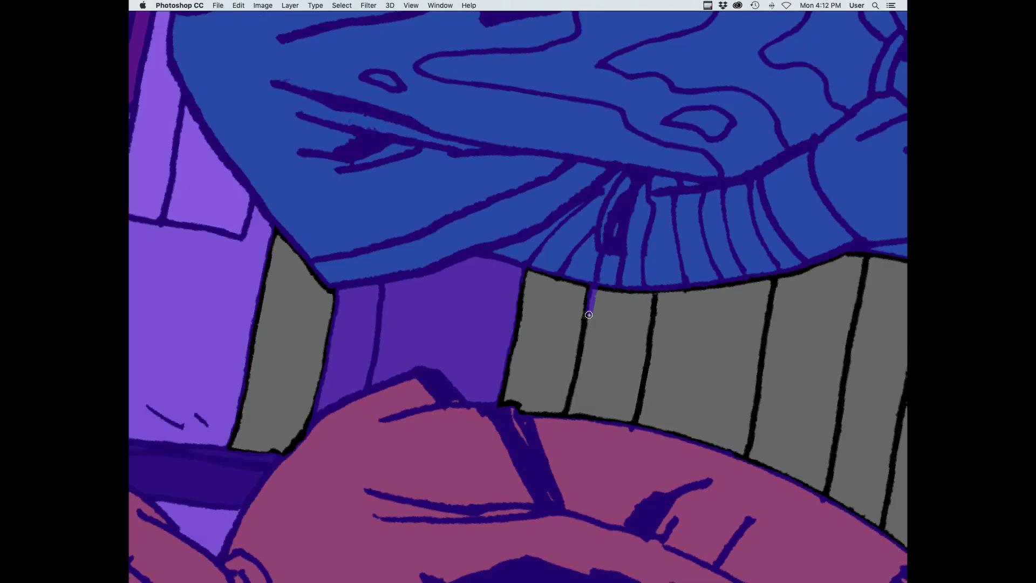
pyautogui.moveTo(749, 422); pyautogui.dragTo(744, 457)
pyautogui.click(738, 400)
# Pencil mask lines along the lower step edges between the orange and green figures, fill the enclosed bands with mask, and exit Quick Mask
pyautogui.moveTo(745, 396); pyautogui.dragTo(442, 350)
pyautogui.moveTo(567, 208); pyautogui.dragTo(567, 219)
pyautogui.moveTo(731, 251); pyautogui.dragTo(686, 545)
pyautogui.click(651, 496)
pyautogui.moveTo(768, 449); pyautogui.dragTo(553, 402)
pyautogui.moveTo(628, 184); pyautogui.dragTo(627, 194)
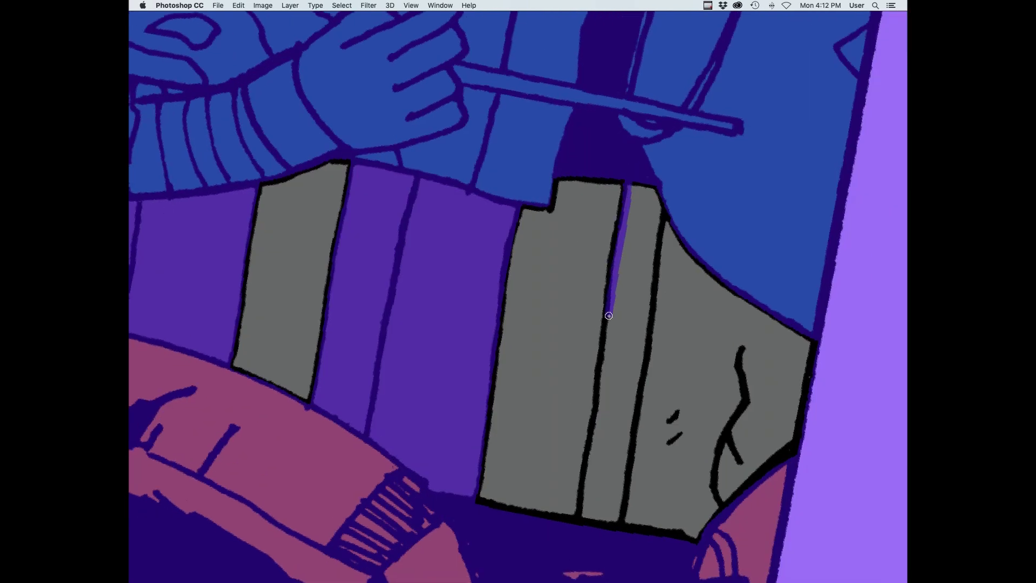
pyautogui.click(604, 512)
pyautogui.press('super+minus')
pyautogui.press('super+minus')
pyautogui.press('super+minus')
pyautogui.press('Escape')
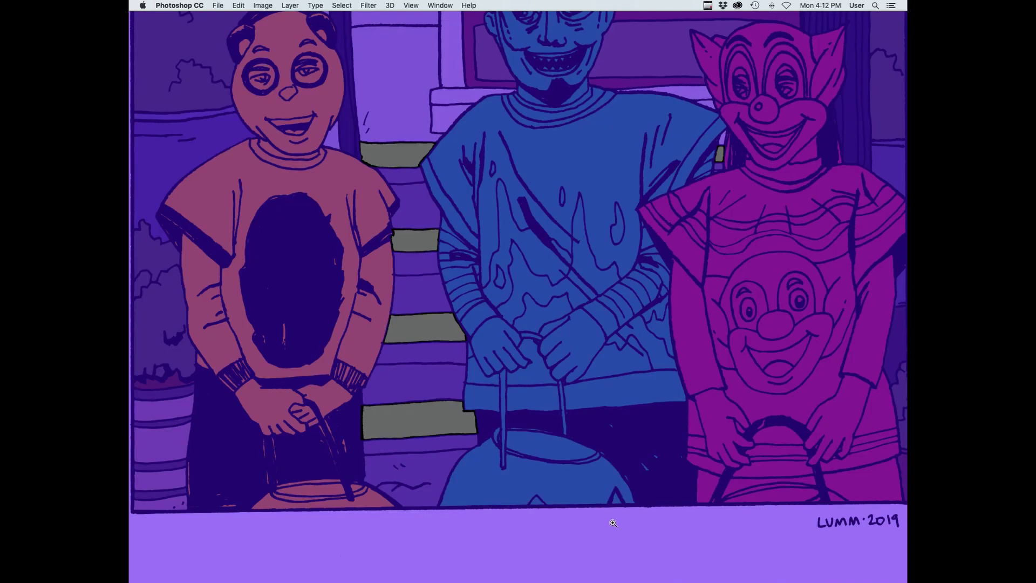
pyautogui.press('q')
# Lighten the selected stair bands with Levels, setting the midtone input to 1.42
pyautogui.press('super+minus')
pyautogui.press('super+minus')
pyautogui.press('super+l')
pyautogui.moveTo(752, 221); pyautogui.dragTo(737, 221)
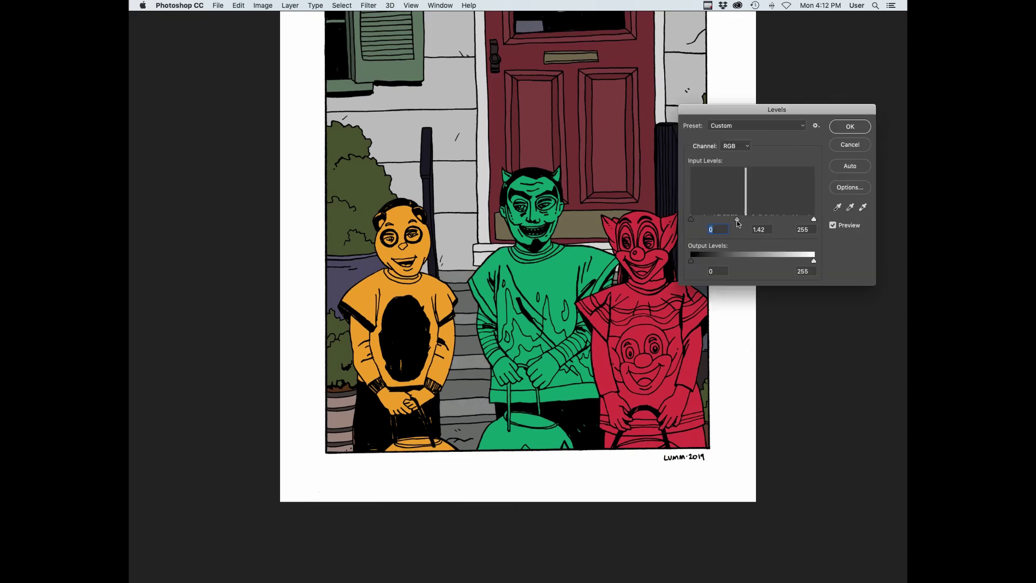
pyautogui.press('Return')
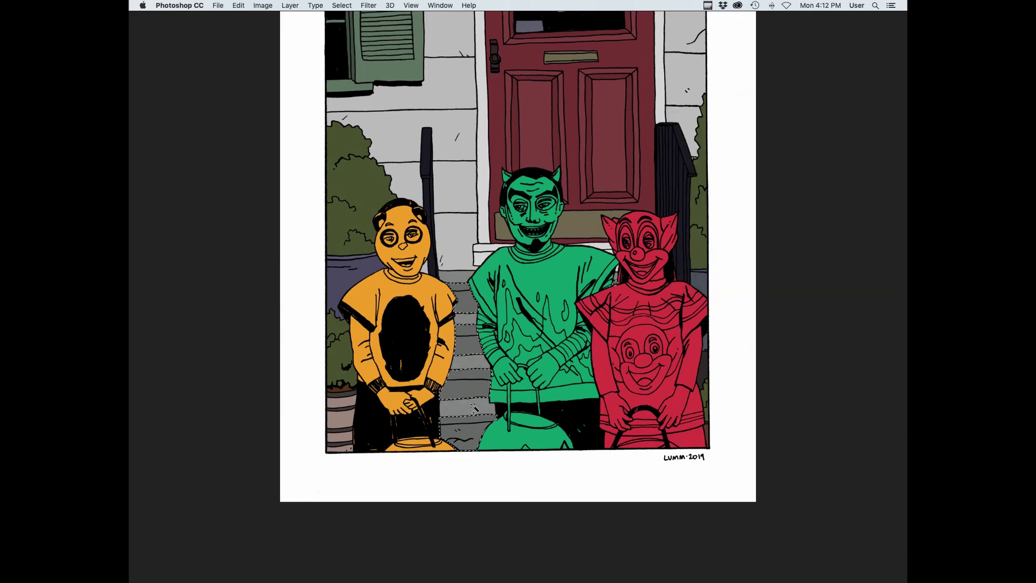
# Shift the selected stairs to a warmer brown-gray with Color Balance, and brighten them by lowering the Levels white input
pyautogui.press('super+b')
pyautogui.press('Return')
pyautogui.press('super+l')
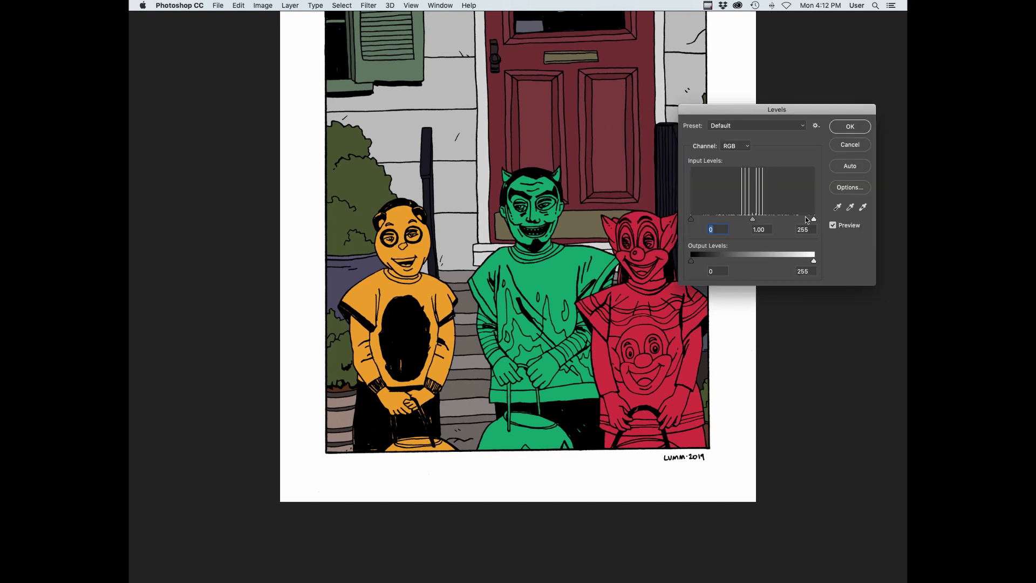
pyautogui.moveTo(813, 218); pyautogui.dragTo(799, 219)
pyautogui.click(850, 127)
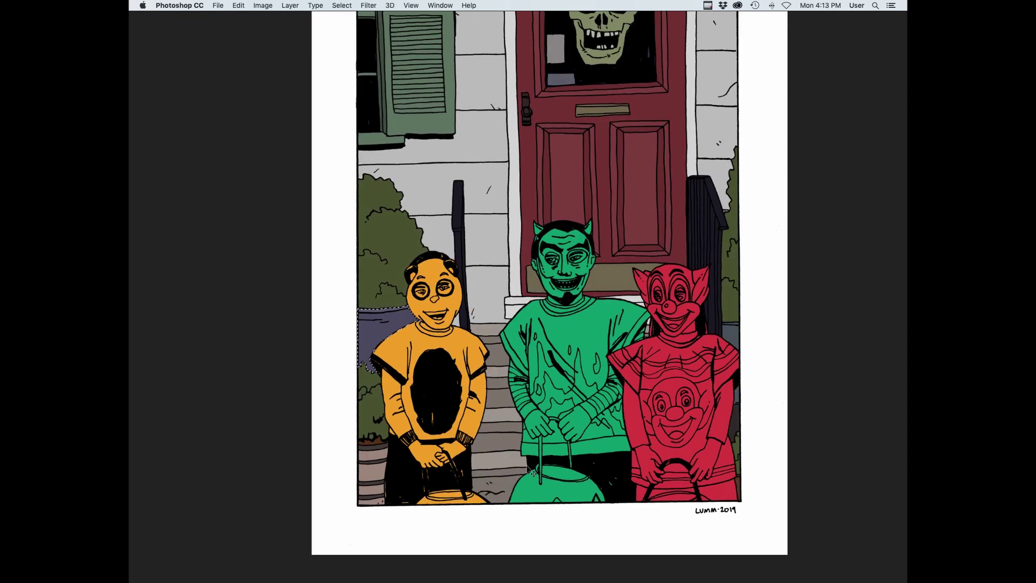
# Mute the selected blue pot behind the orange figure by lowering its Saturation and Lightness
pyautogui.press('super+u')
pyautogui.moveTo(769, 150); pyautogui.dragTo(745, 151)
pyautogui.moveTo(770, 174); pyautogui.dragTo(759, 174)
pyautogui.click(869, 80)
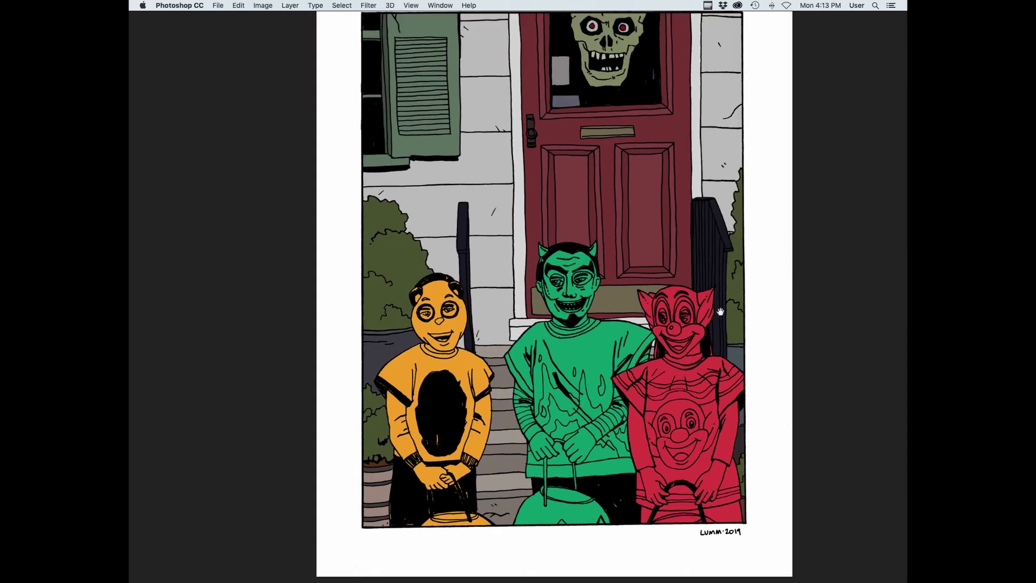
# Brighten the skull in the door window with Levels at midtone 1.26 and white input 215, and adjust its Color Balance
pyautogui.press('super+l')
pyautogui.moveTo(813, 219); pyautogui.dragTo(795, 220)
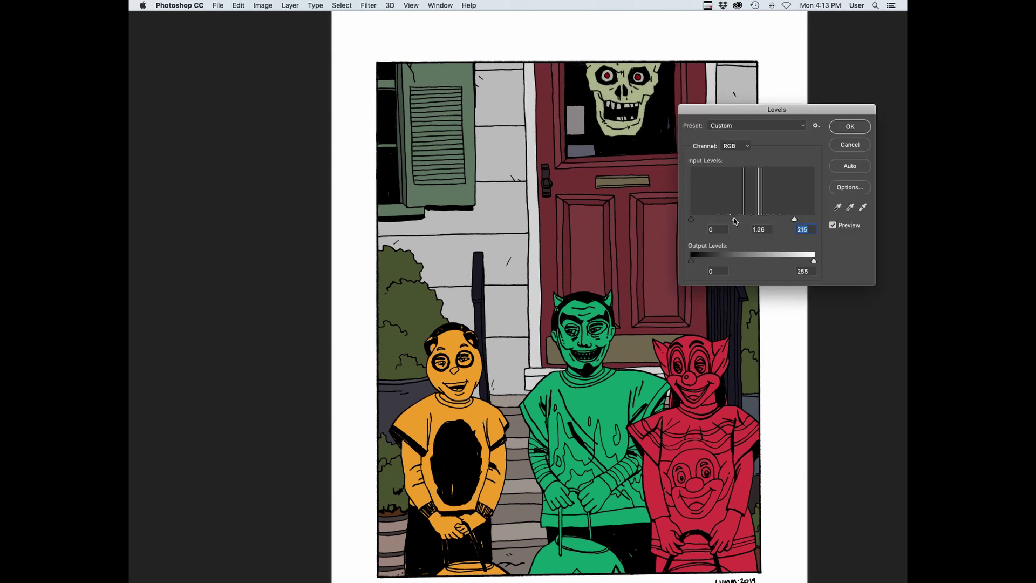
pyautogui.press('Return')
pyautogui.press('super+b')
pyautogui.press('Return')
pyautogui.hscroll(2, 755, 400)
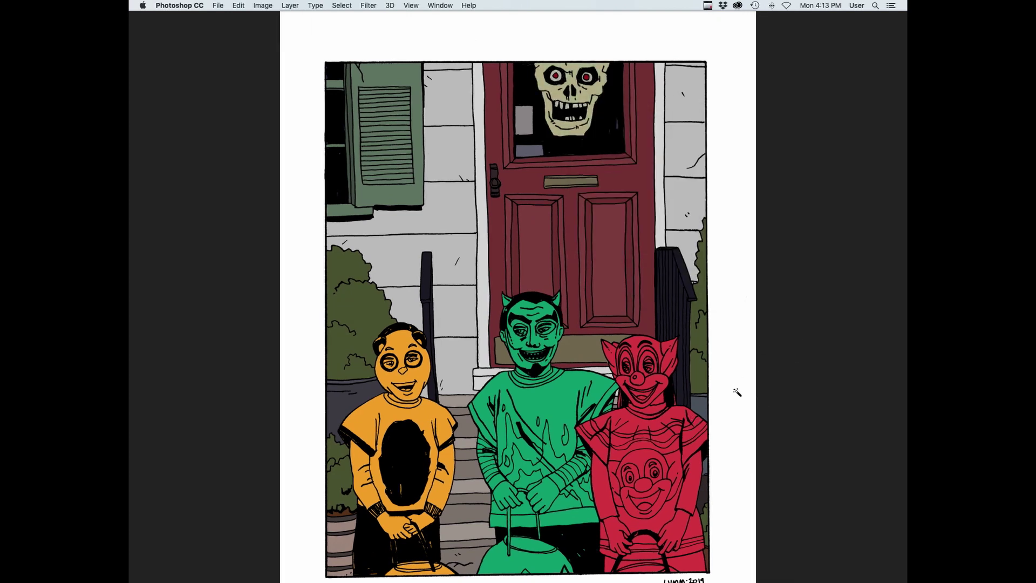
# Select the red clown figure on the flats layer with the Magic Wand and choose a light tan swatch as the fill color
pyautogui.scroll(-3, 727, 416)
pyautogui.click(727, 435)
pyautogui.press('Tab')
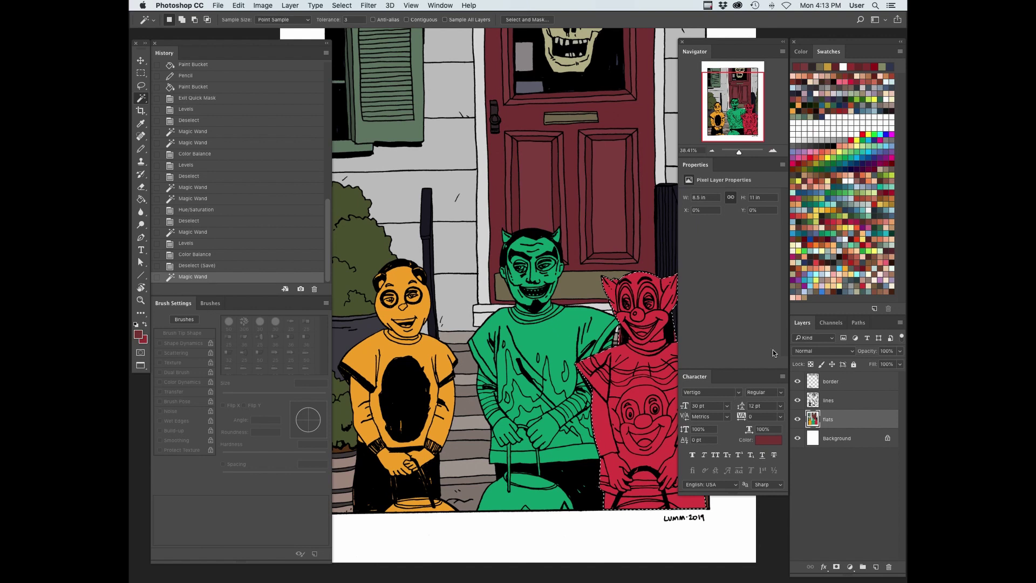
pyautogui.doubleClick(852, 108)
pyautogui.write('g')
pyautogui.press('Escape')
pyautogui.press('g')
pyautogui.press('Tab')
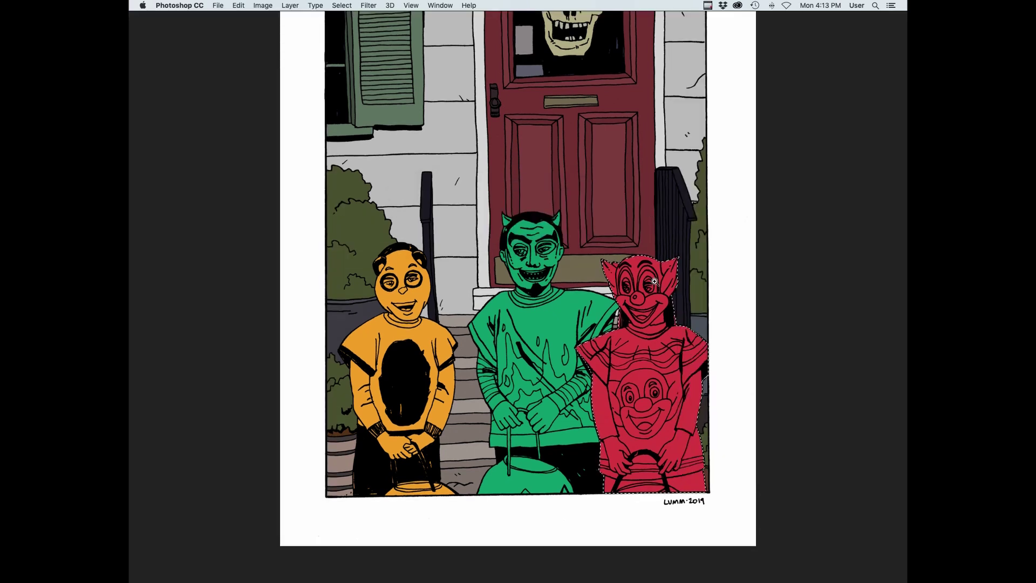
# Fill the selected clown figure with the light tan and set its Saturation to -60
pyautogui.click(642, 302)
pyautogui.moveTo(654, 286); pyautogui.dragTo(654, 308)
pyautogui.press('super+u')
pyautogui.moveTo(770, 151); pyautogui.dragTo(740, 152)
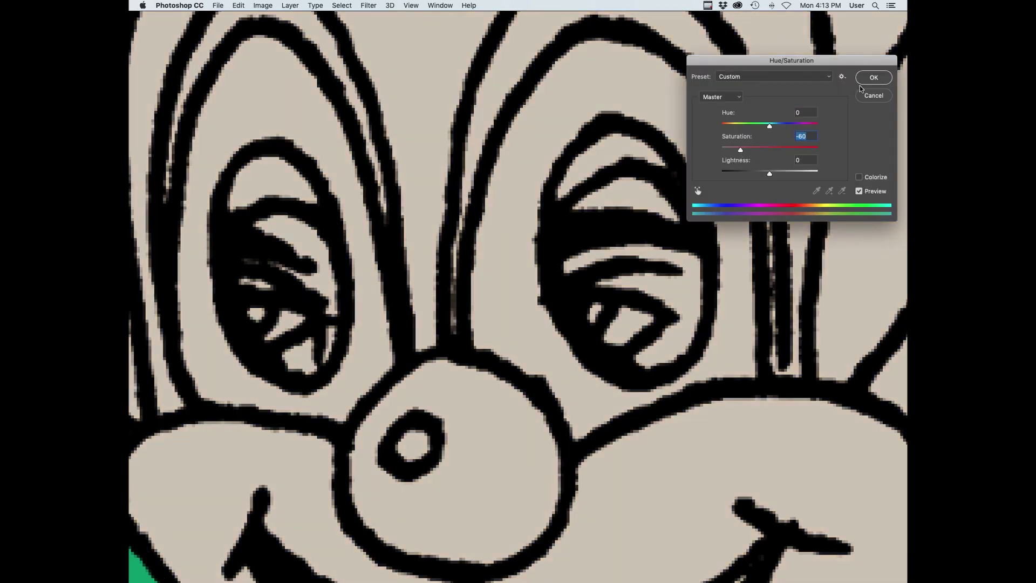
pyautogui.click(866, 80)
# Lasso the whites of both clown eyes out of the selection and fill the rest of the figure with dark olive gray
pyautogui.moveTo(618, 300)
pyautogui.mouseDown()
pyautogui.moveTo(613, 314)
pyautogui.moveTo(817, 272)
pyautogui.mouseUp()
pyautogui.moveTo(443, 274); pyautogui.dragTo(477, 274)
pyautogui.press('Tab')
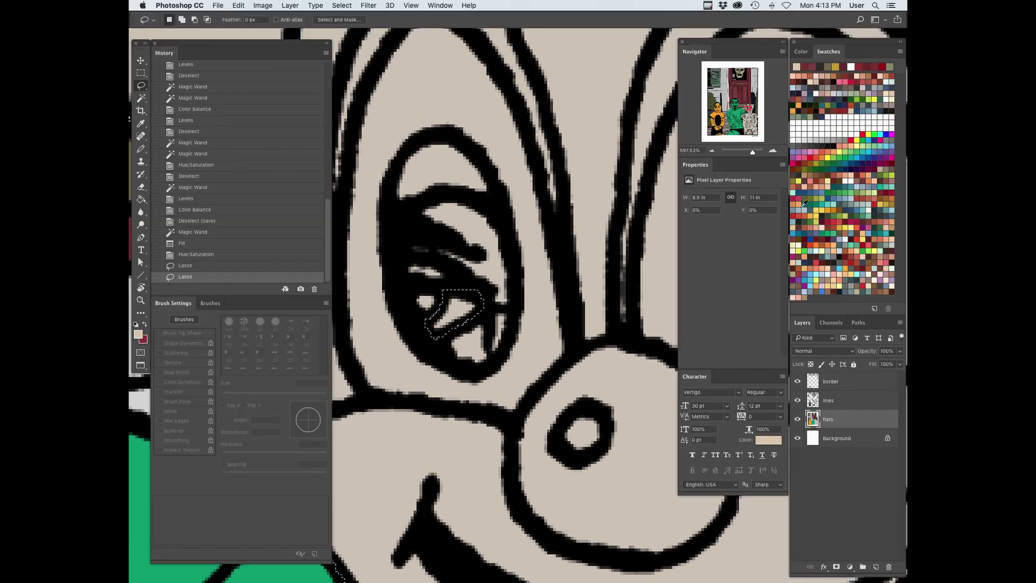
pyautogui.click(812, 115)
pyautogui.press('Tab')
pyautogui.hotkey('alt', 'BackSpace')
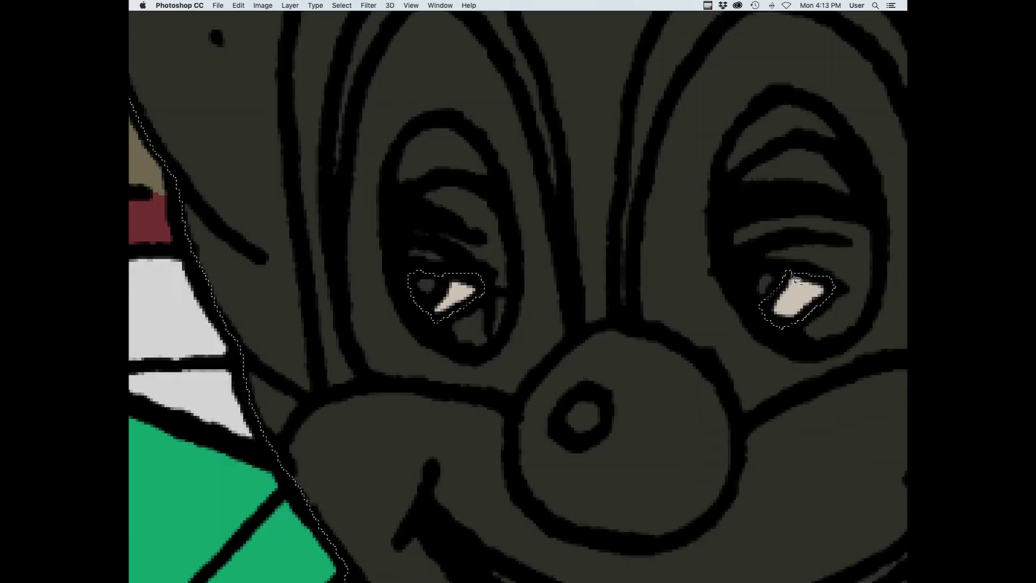
# Exclude the clown's irises from the selection and fill the rest of the figure with an orange-brown skin tone
pyautogui.press('z')
pyautogui.moveTo(795, 300); pyautogui.dragTo(699, 470)
pyautogui.press('Tab')
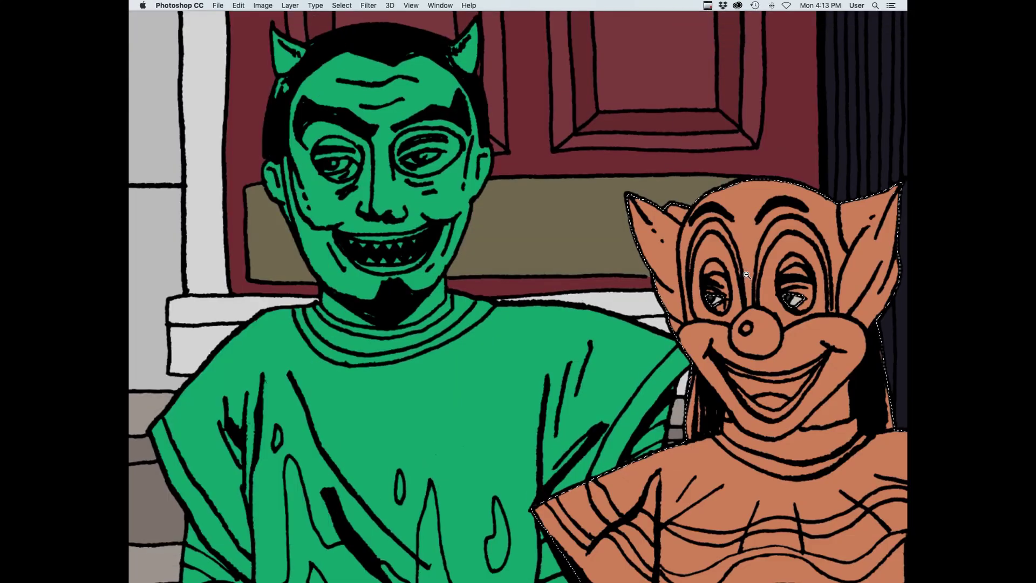
pyautogui.press('super+equal')
pyautogui.press('super+equal')
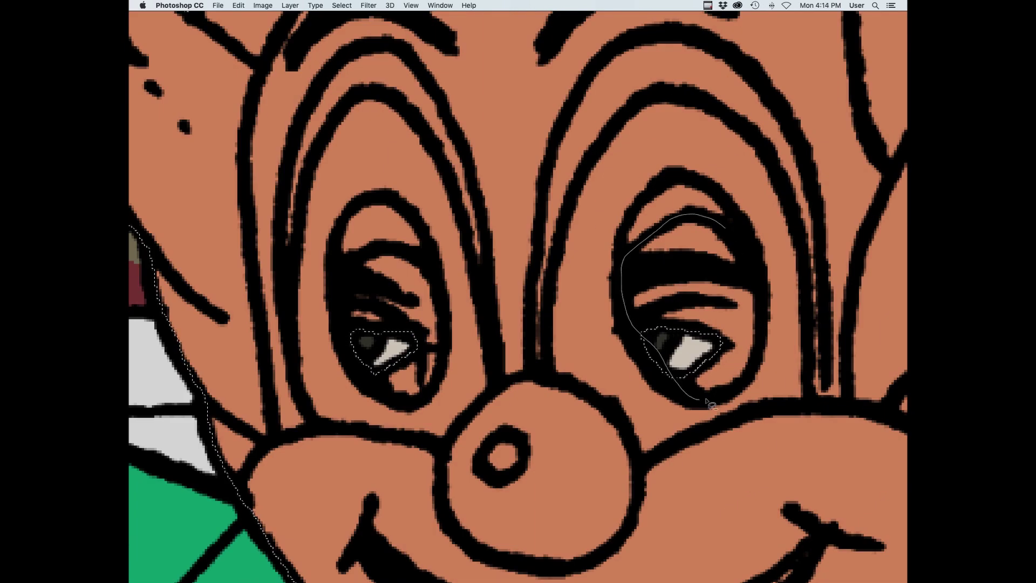
# Lasso the skin inside both mask eye openings and the exposed neck patches out of the clown figure's selection
pyautogui.moveTo(706, 401); pyautogui.dragTo(726, 227)
pyautogui.moveTo(406, 253)
pyautogui.mouseDown()
pyautogui.moveTo(367, 389)
pyautogui.moveTo(408, 253)
pyautogui.mouseUp()
pyautogui.press('super+minus')
pyautogui.press('super+minus')
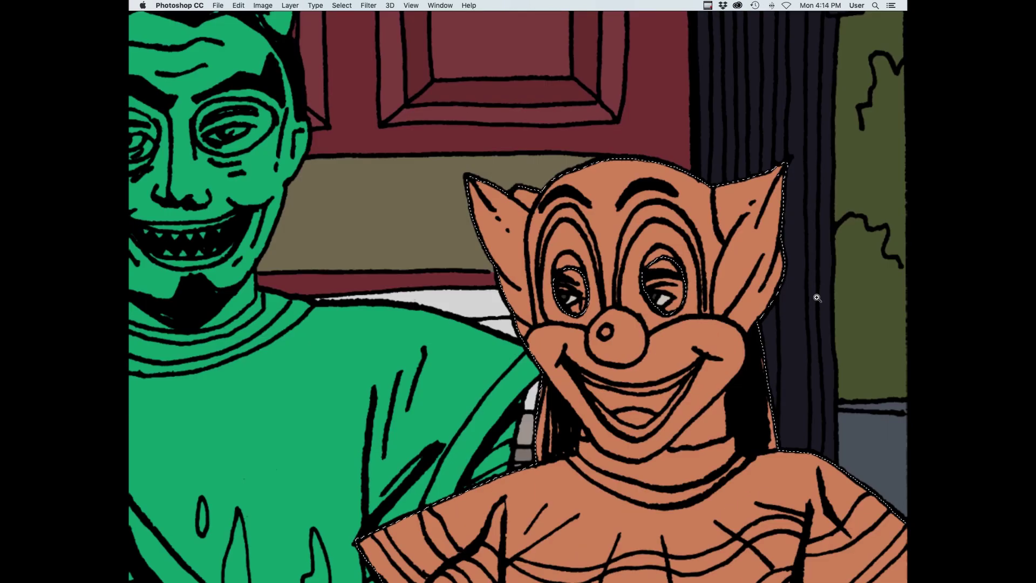
pyautogui.click(720, 418)
pyautogui.moveTo(518, 451); pyautogui.dragTo(499, 446)
pyautogui.moveTo(735, 365); pyautogui.dragTo(640, 461)
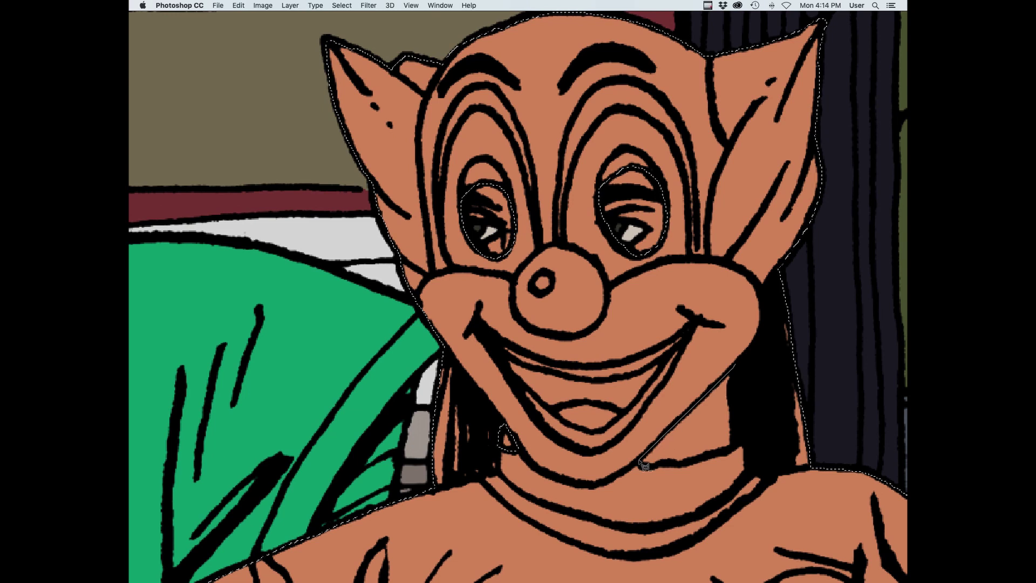
pyautogui.moveTo(706, 459); pyautogui.dragTo(736, 367)
# Fill the rest of the clown figure with a dark brown-gray swatch as the hair color
pyautogui.press('Tab')
pyautogui.click(825, 67)
pyautogui.hotkey('alt', 'BackSpace')
pyautogui.press('Tab')
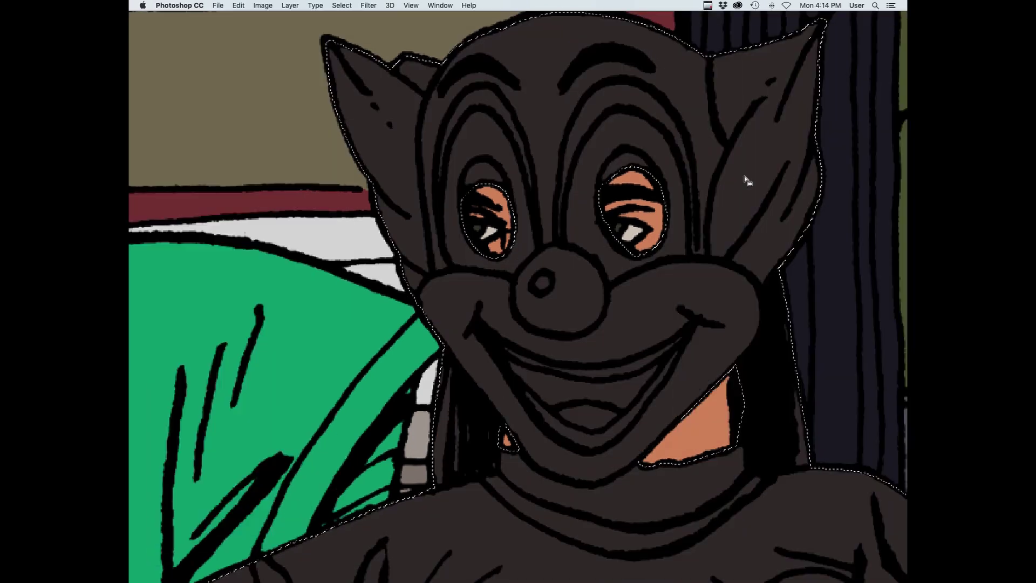
# Lasso the hair areas beside the clown mask out of the selection and refill the rest of the figure with orange-brown skin tone
pyautogui.moveTo(440, 341); pyautogui.dragTo(455, 363)
pyautogui.moveTo(443, 489); pyautogui.dragTo(440, 488)
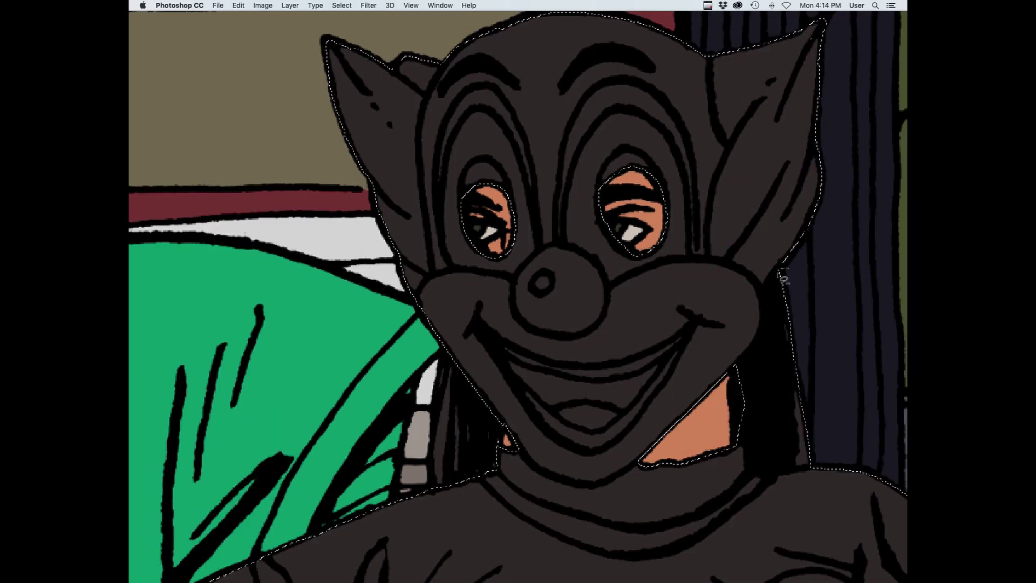
pyautogui.press('super+0')
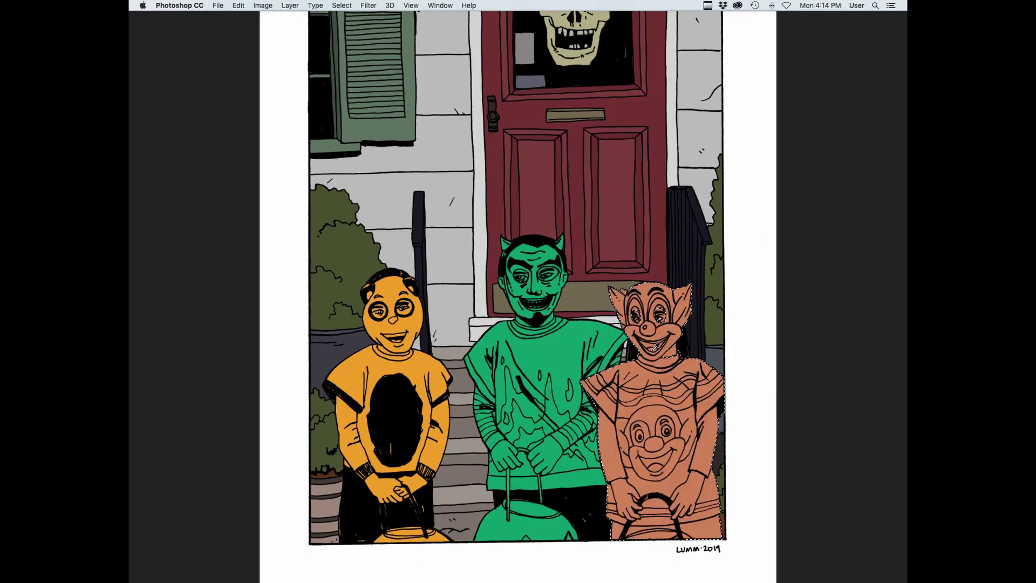
# Lasso both of the clown figure's hands out of the selection along their outlines and fill the rest with bright orange-red
pyautogui.click(692, 440)
pyautogui.click(698, 329)
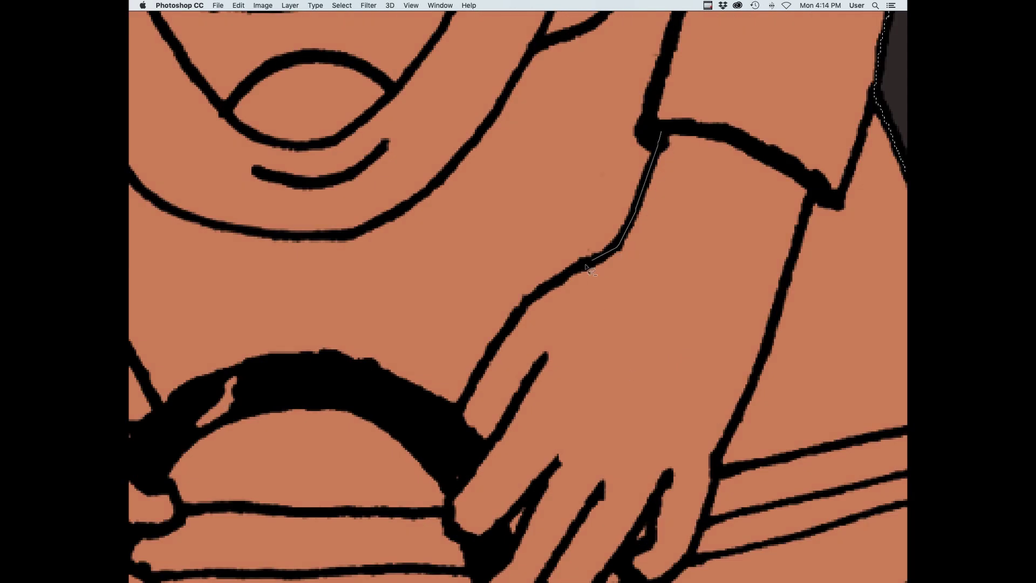
pyautogui.moveTo(554, 478)
pyautogui.mouseDown()
pyautogui.moveTo(749, 144)
pyautogui.moveTo(772, 329)
pyautogui.moveTo(678, 219)
pyautogui.moveTo(726, 162)
pyautogui.mouseUp()
pyautogui.moveTo(713, 432); pyautogui.dragTo(737, 162)
pyautogui.moveTo(737, 162); pyautogui.dragTo(738, 207)
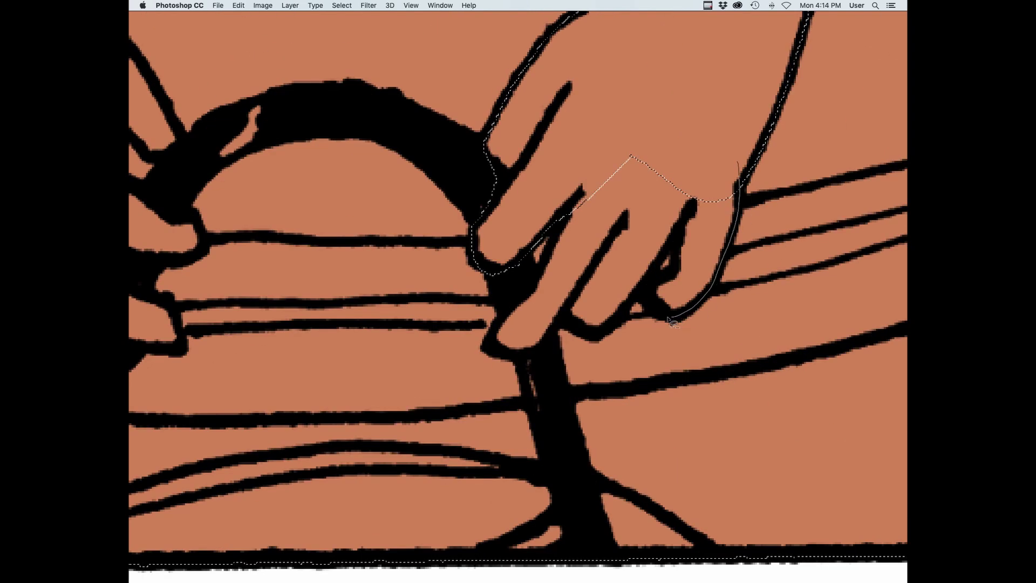
pyautogui.moveTo(520, 296); pyautogui.dragTo(564, 231)
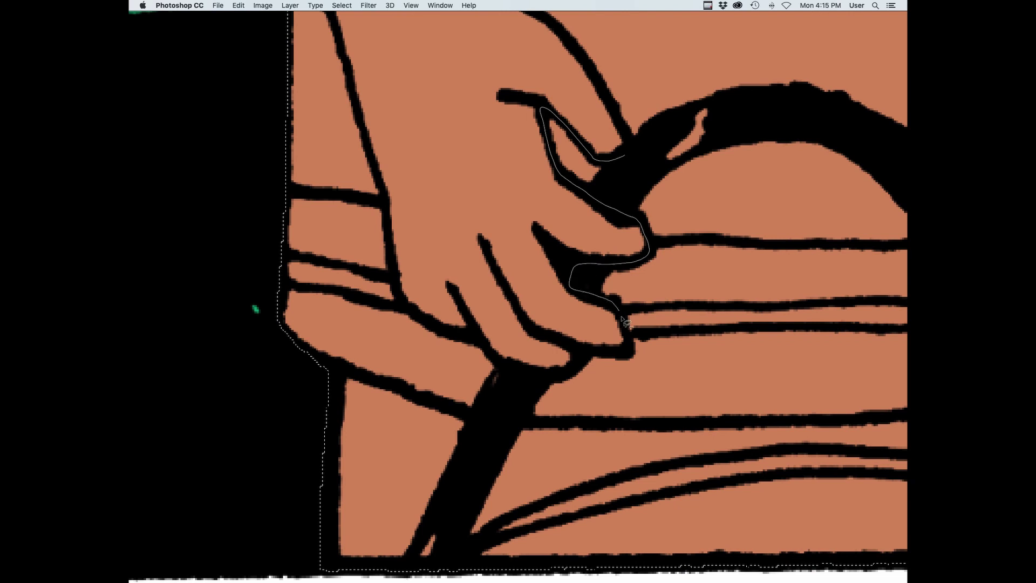
pyautogui.moveTo(563, 36); pyautogui.dragTo(632, 147)
pyautogui.moveTo(549, 113); pyautogui.dragTo(666, 448)
pyautogui.moveTo(662, 373); pyautogui.dragTo(654, 352)
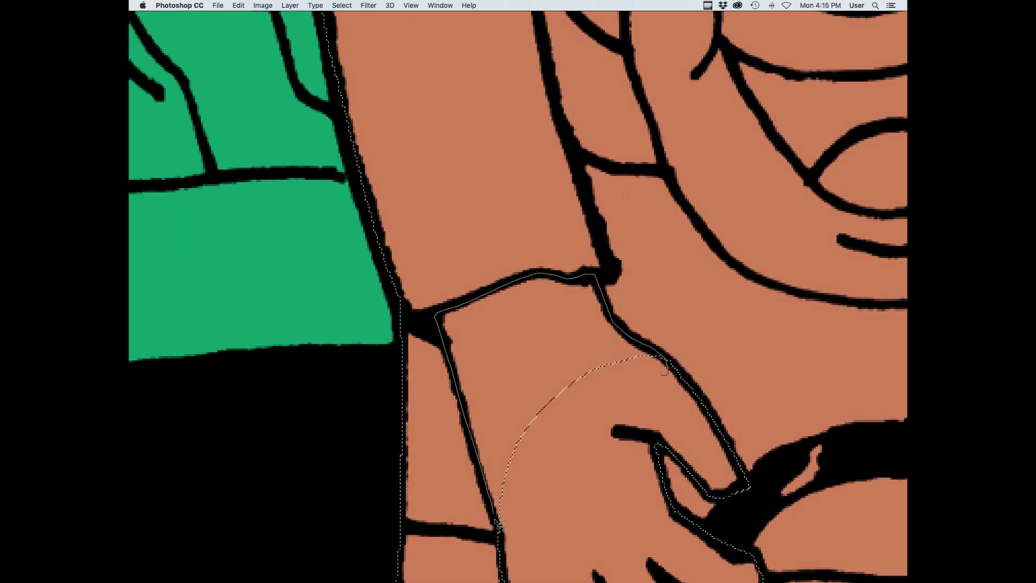
pyautogui.moveTo(500, 524); pyautogui.dragTo(506, 535)
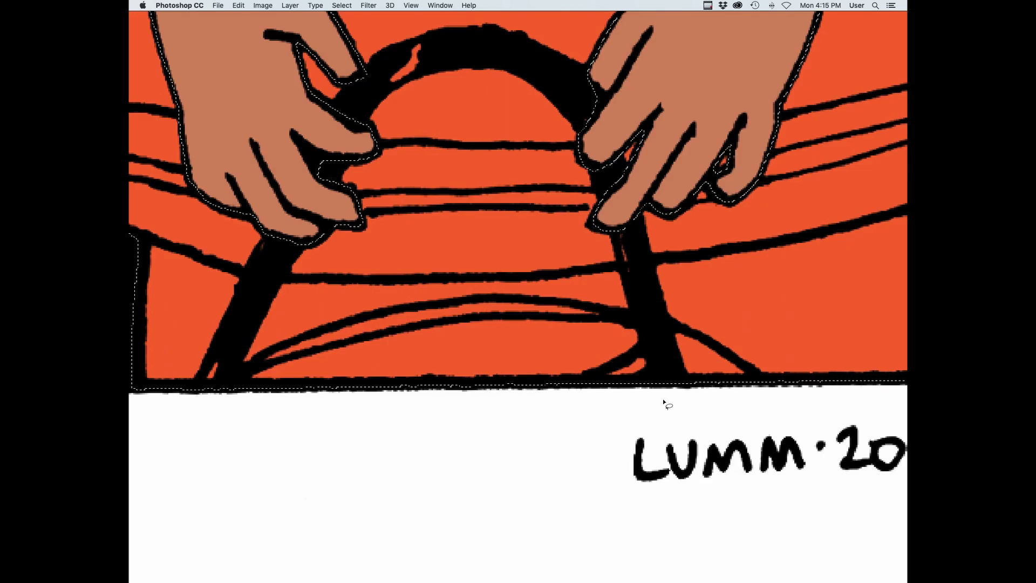
# Lasso the pail's rim out of the clown figure's selection and darken the remaining orange by lowering its Lightness
pyautogui.moveTo(650, 337); pyautogui.dragTo(730, 403)
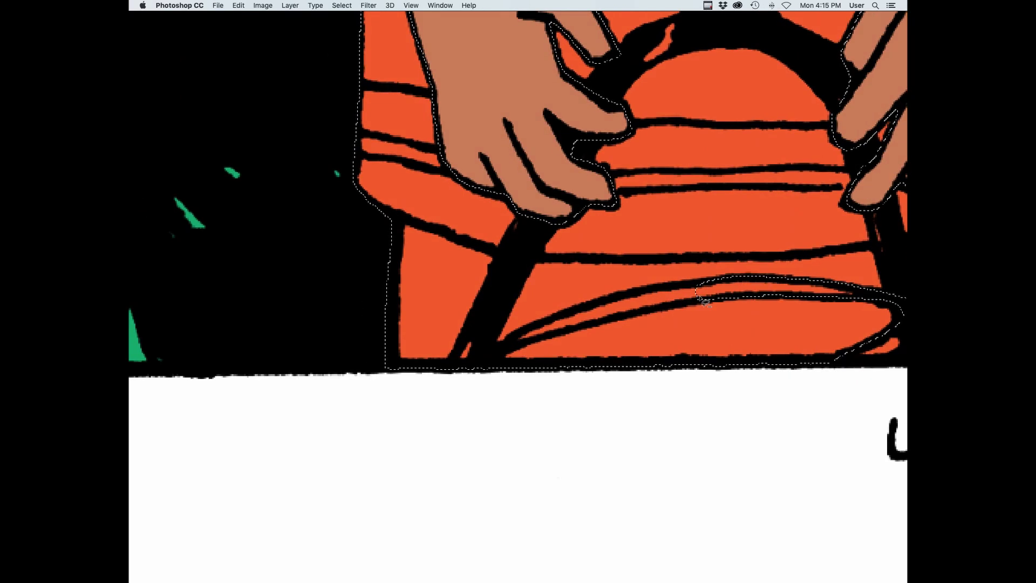
pyautogui.moveTo(701, 294)
pyautogui.mouseDown()
pyautogui.moveTo(569, 331)
pyautogui.moveTo(759, 305)
pyautogui.mouseUp()
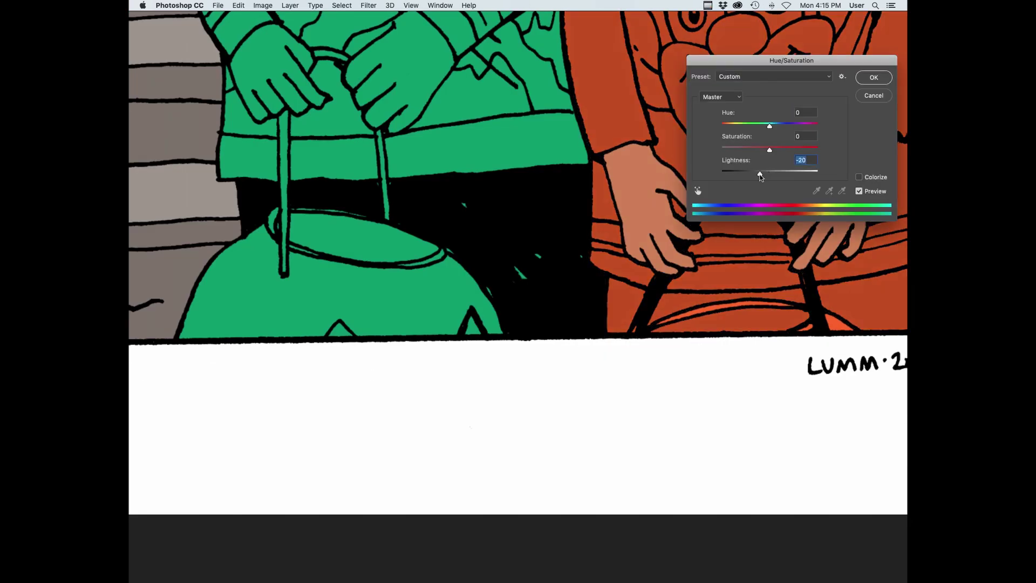
pyautogui.press('Return')
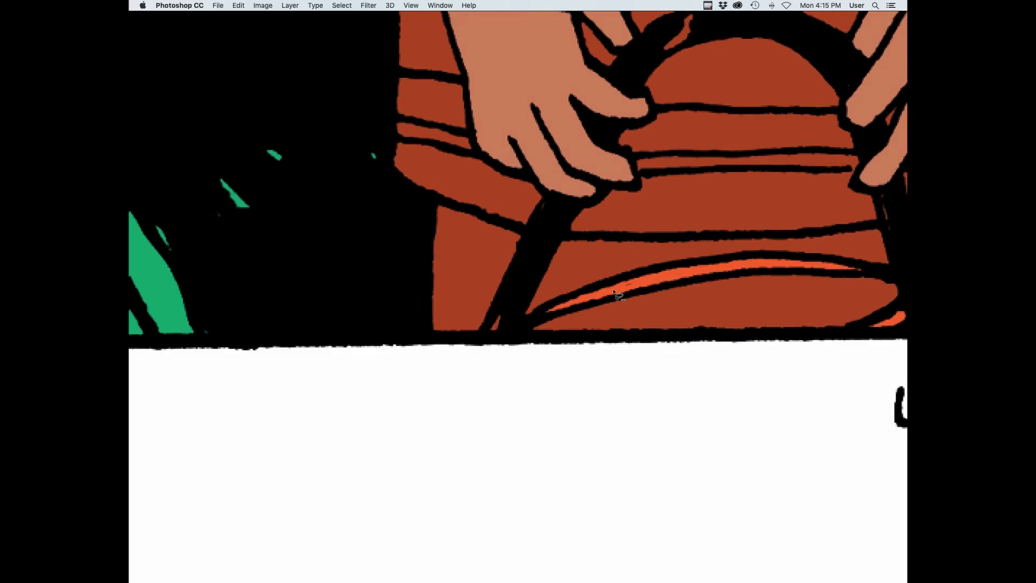
# Exclude the darker area inside the pail's rim from the selection and recolor the rest of the clown figure dark brown-gray
pyautogui.moveTo(507, 345)
pyautogui.mouseDown()
pyautogui.moveTo(809, 278)
pyautogui.moveTo(630, 330)
pyautogui.mouseUp()
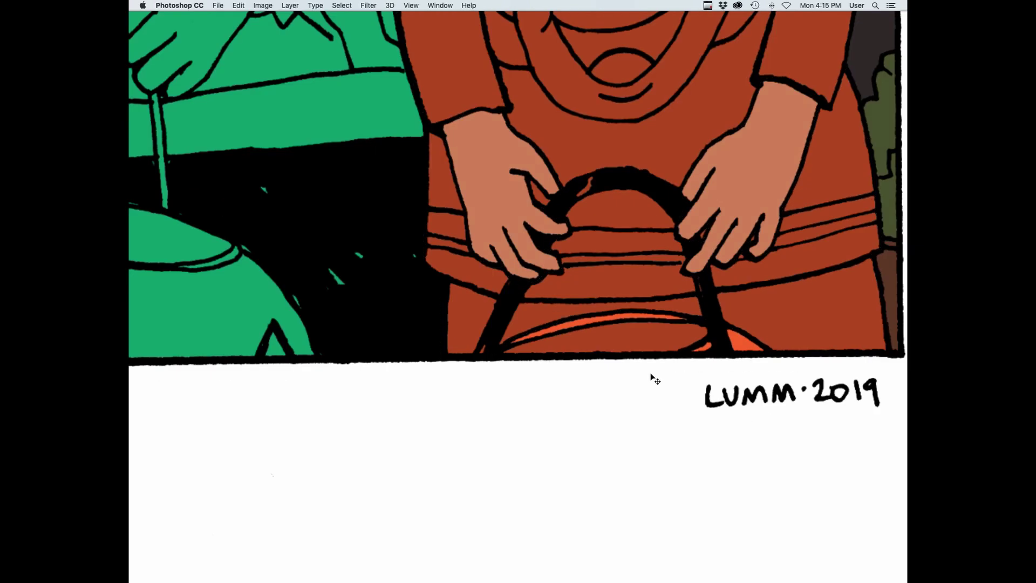
pyautogui.press('super+u')
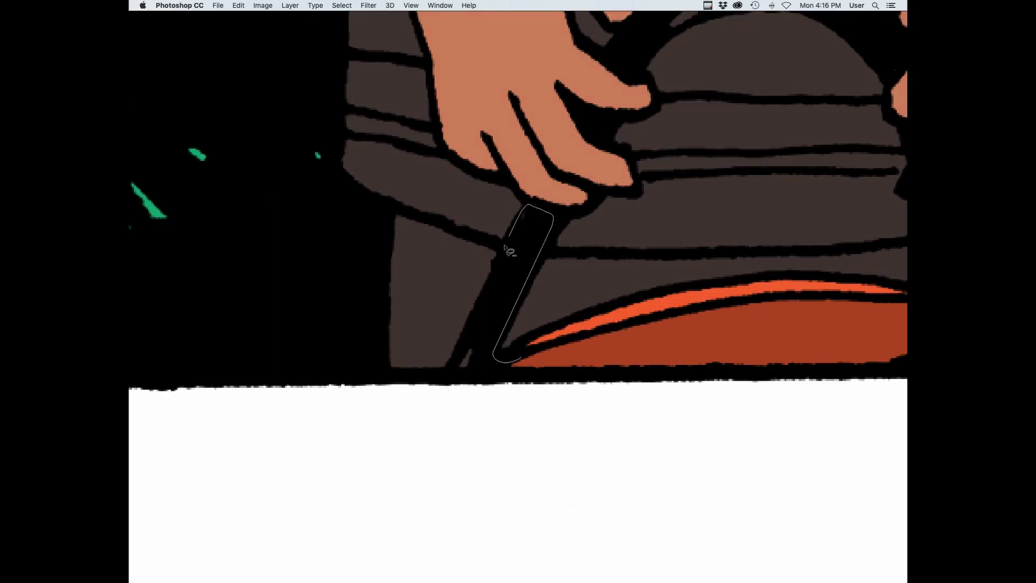
# Lasso the pail's handle segments around the hands out of the selection and fill the rest of the clown costume with blue
pyautogui.moveTo(507, 249); pyautogui.dragTo(528, 207)
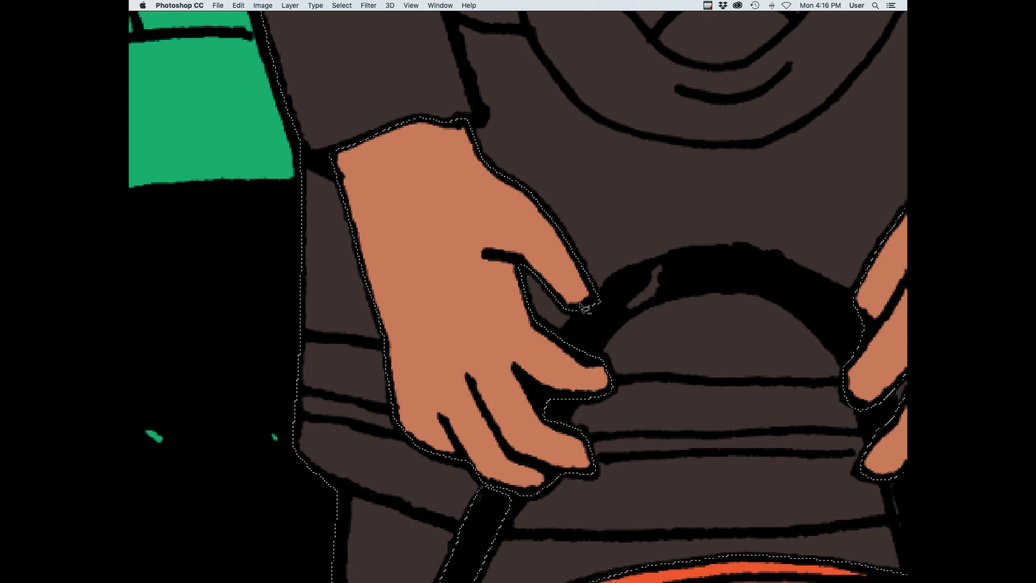
pyautogui.moveTo(580, 304)
pyautogui.mouseDown()
pyautogui.moveTo(574, 367)
pyautogui.moveTo(619, 322)
pyautogui.mouseUp()
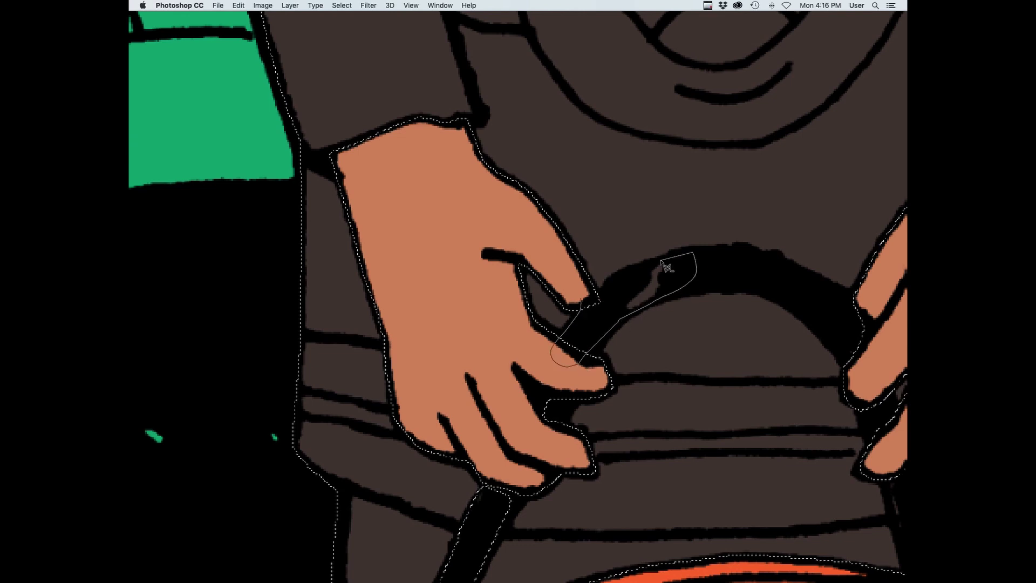
pyautogui.moveTo(668, 267); pyautogui.dragTo(615, 285)
pyautogui.moveTo(660, 300); pyautogui.dragTo(598, 277)
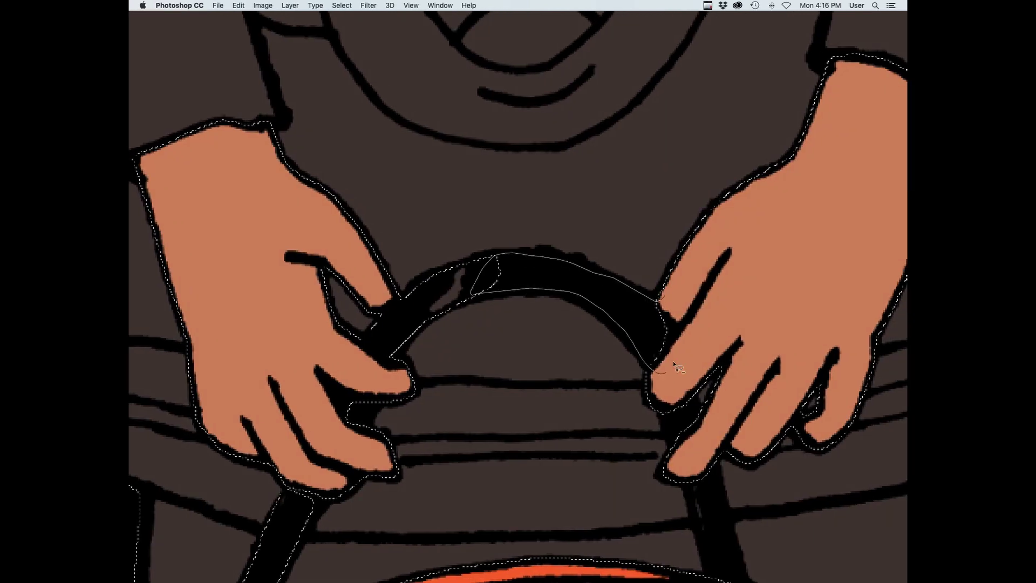
pyautogui.moveTo(673, 362); pyautogui.dragTo(667, 300)
pyautogui.moveTo(663, 404)
pyautogui.mouseDown()
pyautogui.moveTo(685, 367)
pyautogui.moveTo(636, 213)
pyautogui.mouseUp()
pyautogui.moveTo(633, 311); pyautogui.dragTo(636, 325)
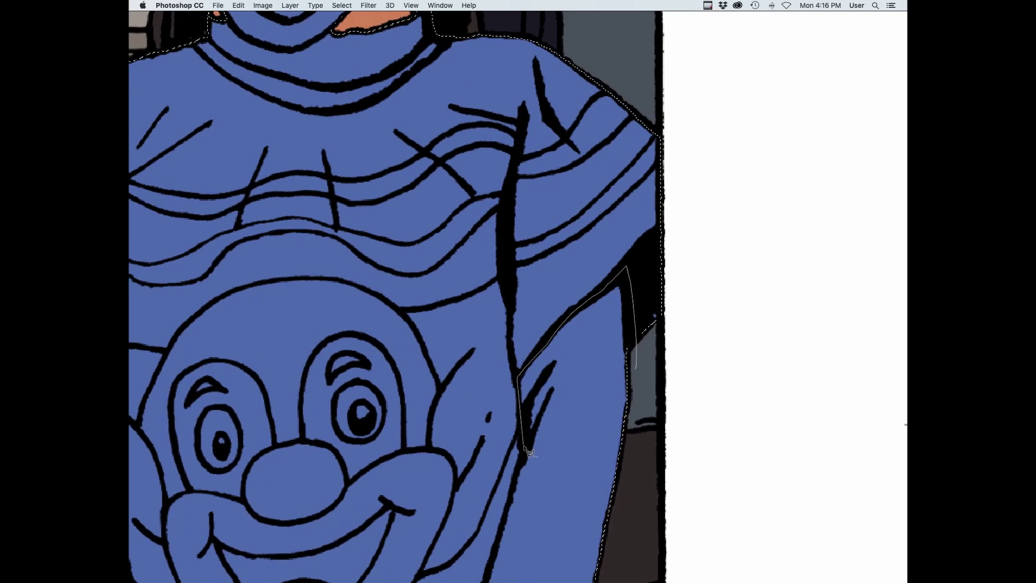
# Lasso the clown figure's sleeve nearest the picture's border out of the selection, from the armpit down to the wrist
pyautogui.scroll(-6, 528, 452)
pyautogui.hscroll(-2, 528, 452)
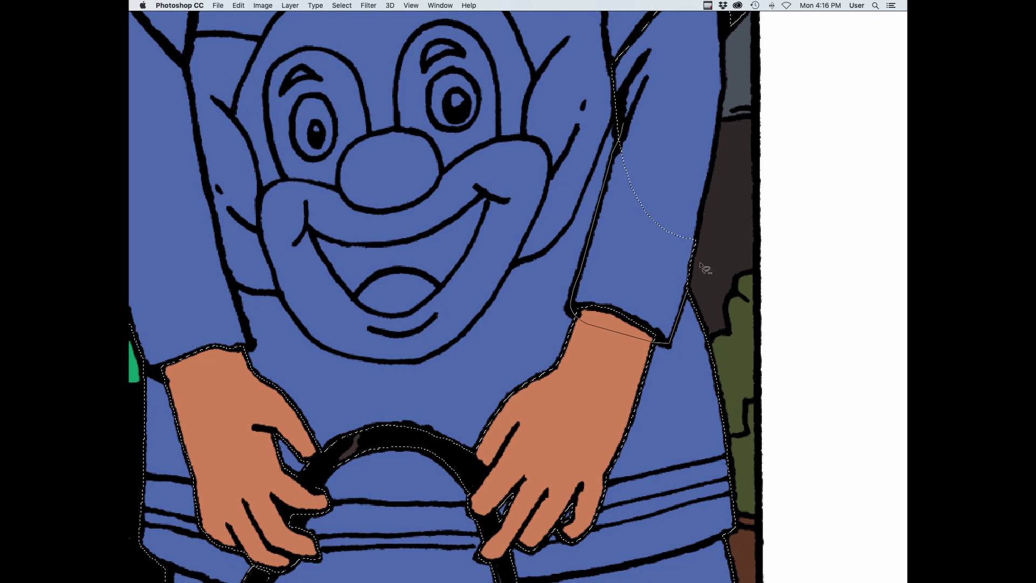
pyautogui.moveTo(700, 264); pyautogui.dragTo(636, 146)
# Lasso the sleeve beside the green figure and the turtleneck collar out of the selection and fill the rest of the costume with muted red
pyautogui.moveTo(405, 291); pyautogui.dragTo(722, 246)
pyautogui.moveTo(486, 329); pyautogui.dragTo(459, 41)
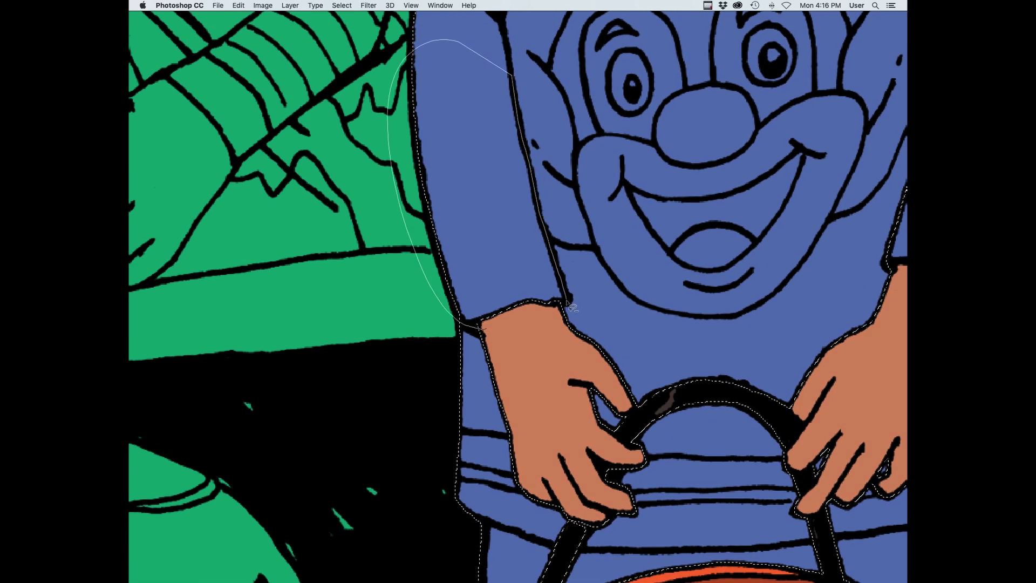
pyautogui.scroll(6, 571, 306)
pyautogui.hscroll(-2, 570, 306)
pyautogui.moveTo(488, 251); pyautogui.dragTo(490, 439)
pyautogui.scroll(-3, 490, 439)
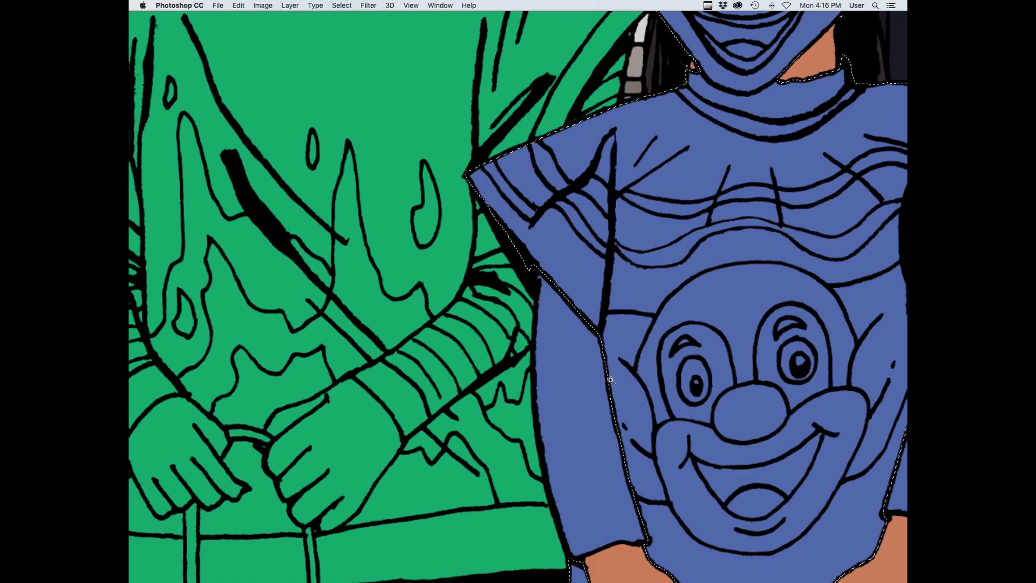
pyautogui.scroll(4, 682, 346)
pyautogui.moveTo(665, 266); pyautogui.dragTo(706, 311)
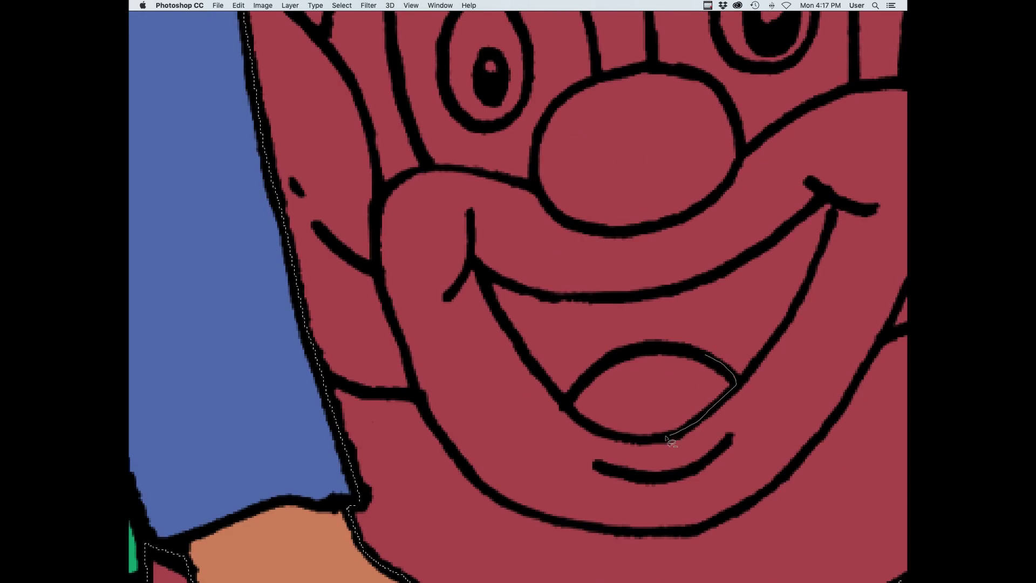
# Lasso the printed clown face's tongue out of the selection and darken the remaining costume by lowering its Lightness
pyautogui.moveTo(573, 400); pyautogui.dragTo(702, 354)
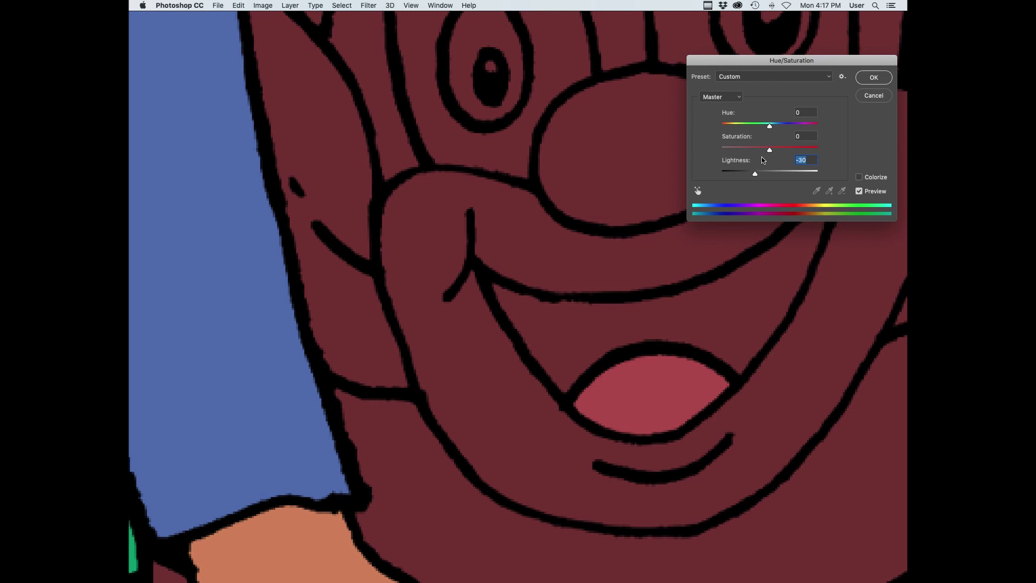
pyautogui.moveTo(755, 173); pyautogui.dragTo(734, 174)
pyautogui.press('Return')
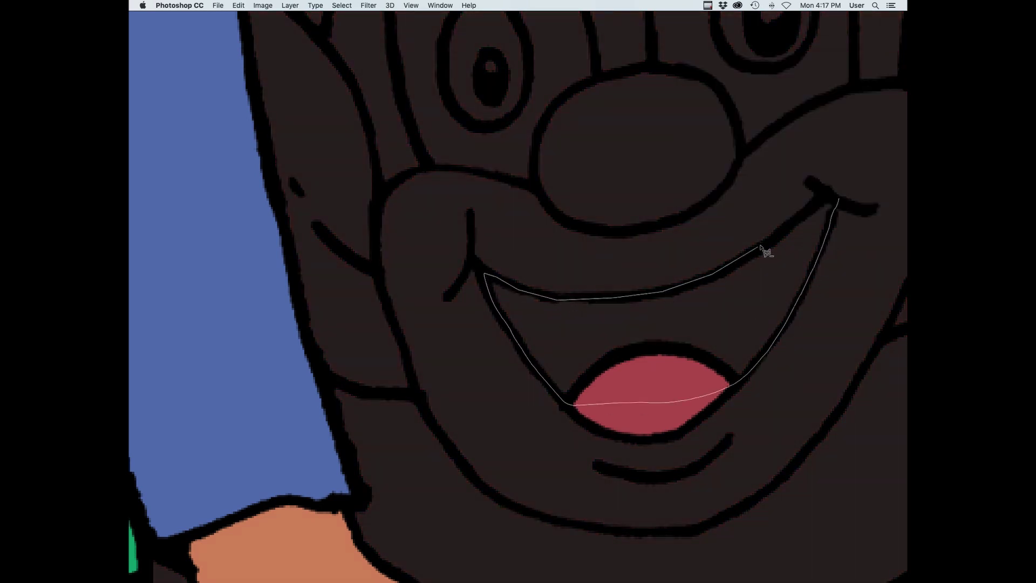
# Lasso the dark mouth openings of the printed clown face and the clown mask out of the selection
pyautogui.moveTo(766, 251); pyautogui.dragTo(561, 303)
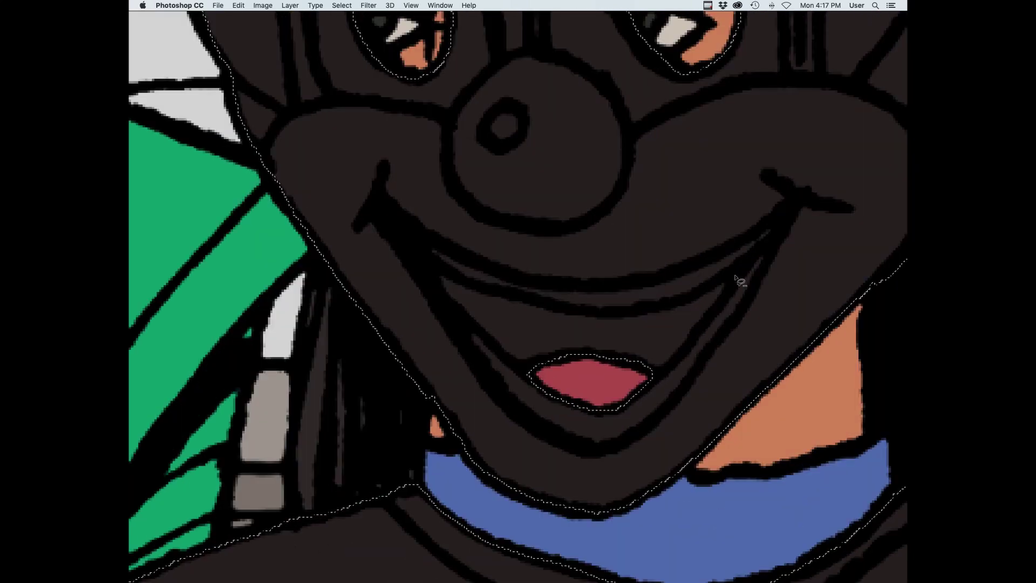
pyautogui.moveTo(735, 275); pyautogui.dragTo(660, 371)
pyautogui.moveTo(495, 296); pyautogui.dragTo(734, 274)
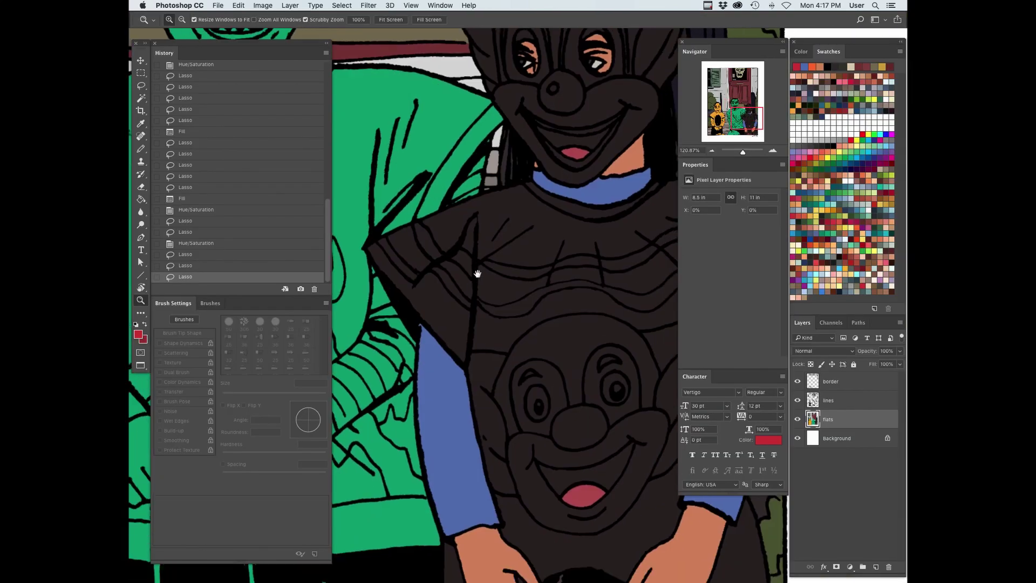
# Fill the remaining mask and costume with bright red and tone it down with a Hue/Saturation adjustment
pyautogui.hotkey('alt', 'BackSpace')
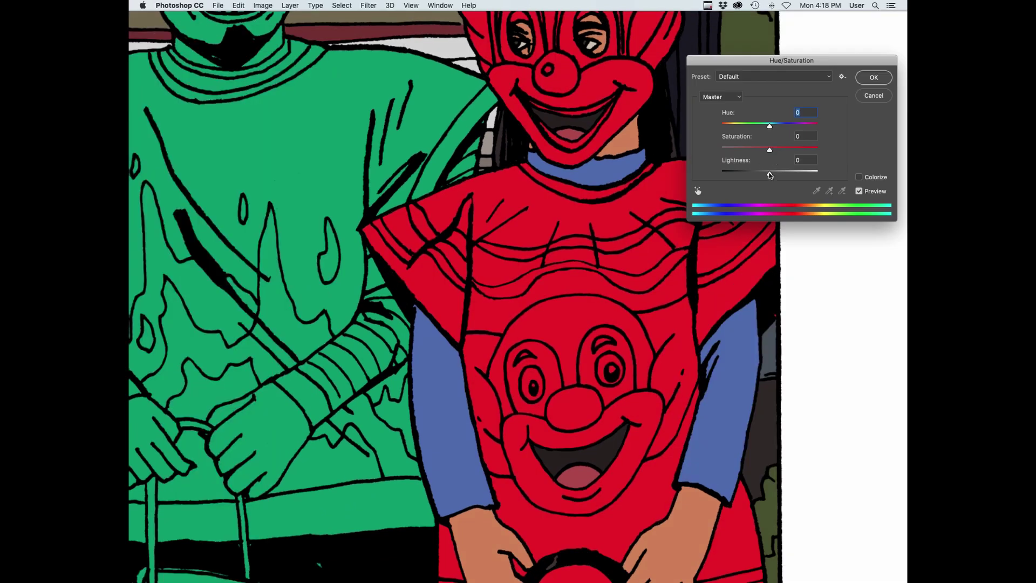
pyautogui.moveTo(761, 151); pyautogui.dragTo(755, 155)
pyautogui.click(868, 80)
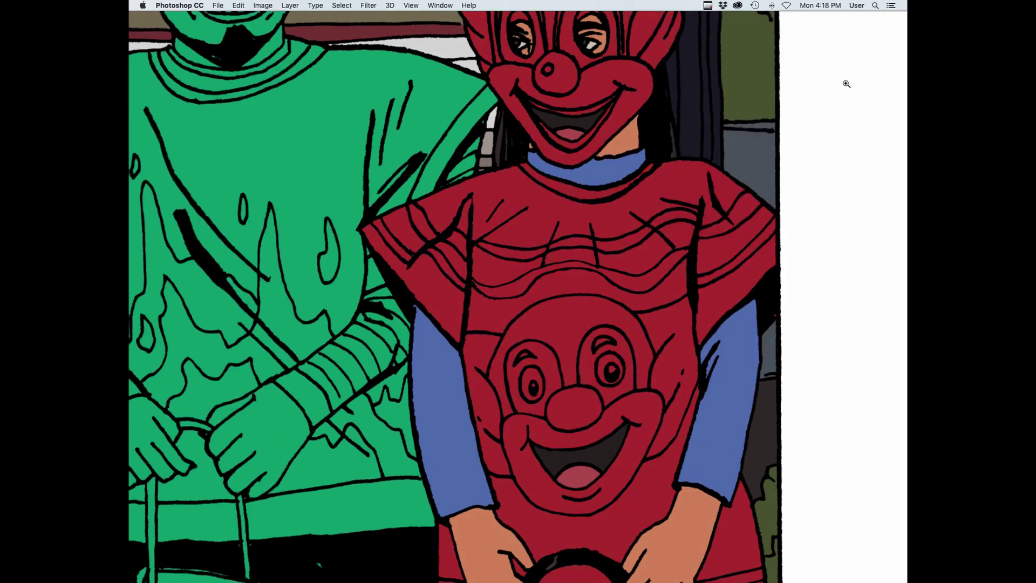
# Lasso the large smile shape around the printed clown face's mouth out of the selection along its outlines
pyautogui.moveTo(628, 424); pyautogui.dragTo(672, 386)
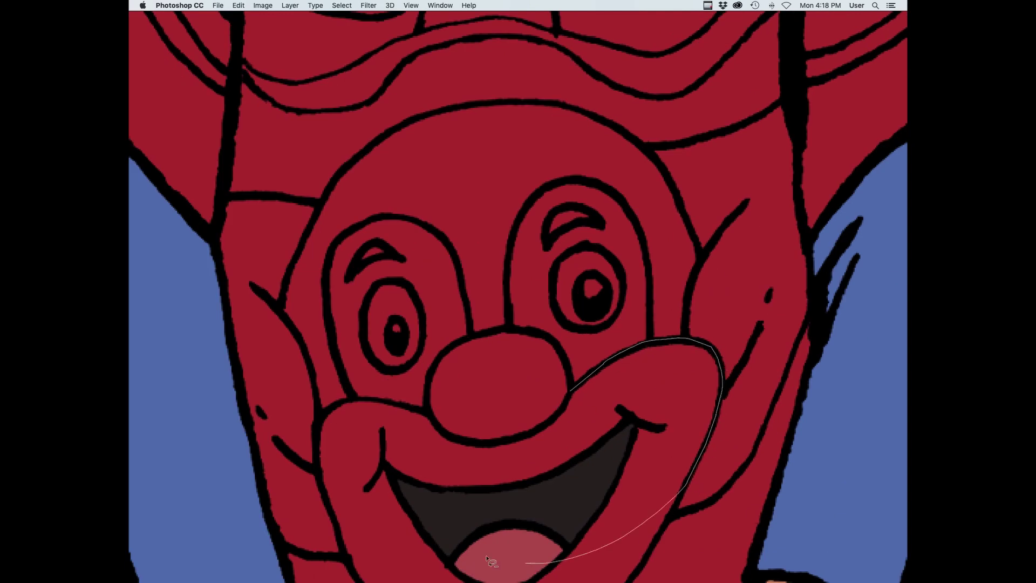
pyautogui.moveTo(486, 555); pyautogui.dragTo(489, 407)
pyautogui.moveTo(635, 540)
pyautogui.mouseDown()
pyautogui.moveTo(718, 302)
pyautogui.moveTo(755, 294)
pyautogui.mouseUp()
pyautogui.moveTo(804, 199); pyautogui.dragTo(713, 364)
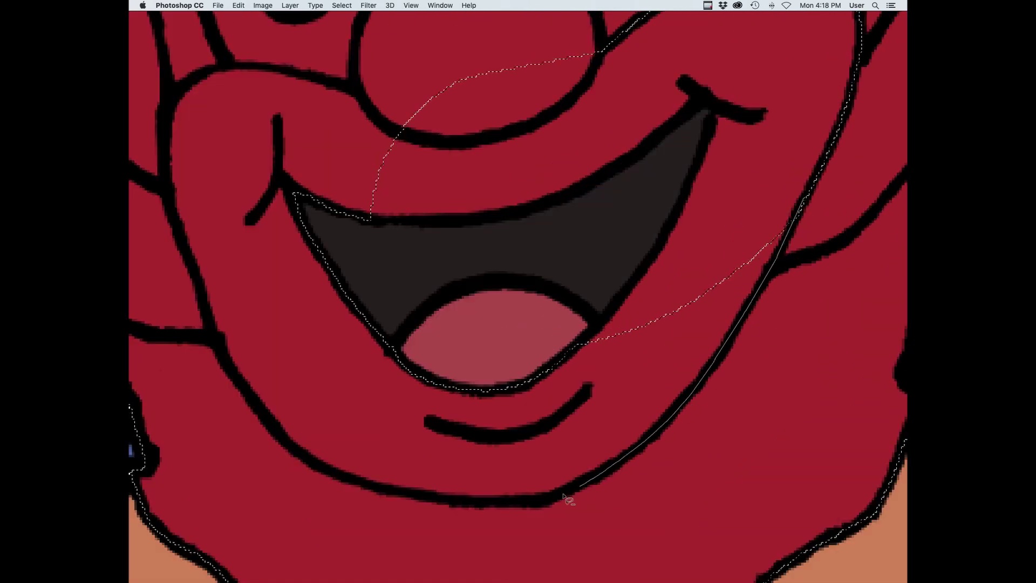
pyautogui.moveTo(332, 475); pyautogui.dragTo(426, 183)
pyautogui.moveTo(484, 228); pyautogui.dragTo(676, 379)
pyautogui.moveTo(418, 217); pyautogui.dragTo(380, 235)
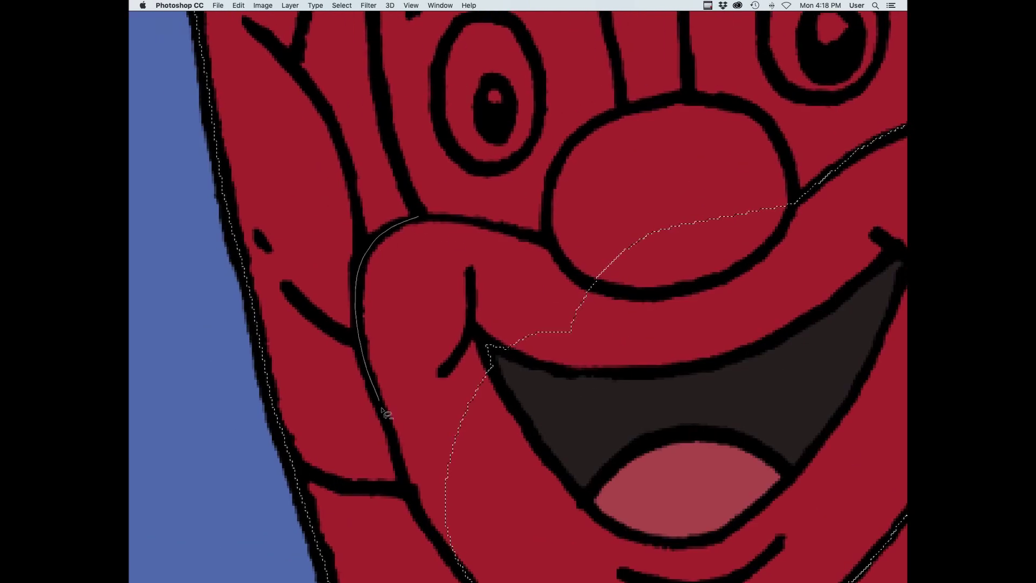
pyautogui.moveTo(382, 410); pyautogui.dragTo(548, 244)
pyautogui.moveTo(424, 219); pyautogui.dragTo(426, 217)
pyautogui.moveTo(527, 438); pyautogui.dragTo(562, 275)
pyautogui.moveTo(440, 327); pyautogui.dragTo(502, 420)
# Lasso the printed clown face's round nose out of the selection along its outline
pyautogui.moveTo(797, 55)
pyautogui.mouseDown()
pyautogui.moveTo(702, 331)
pyautogui.moveTo(713, 251)
pyautogui.mouseUp()
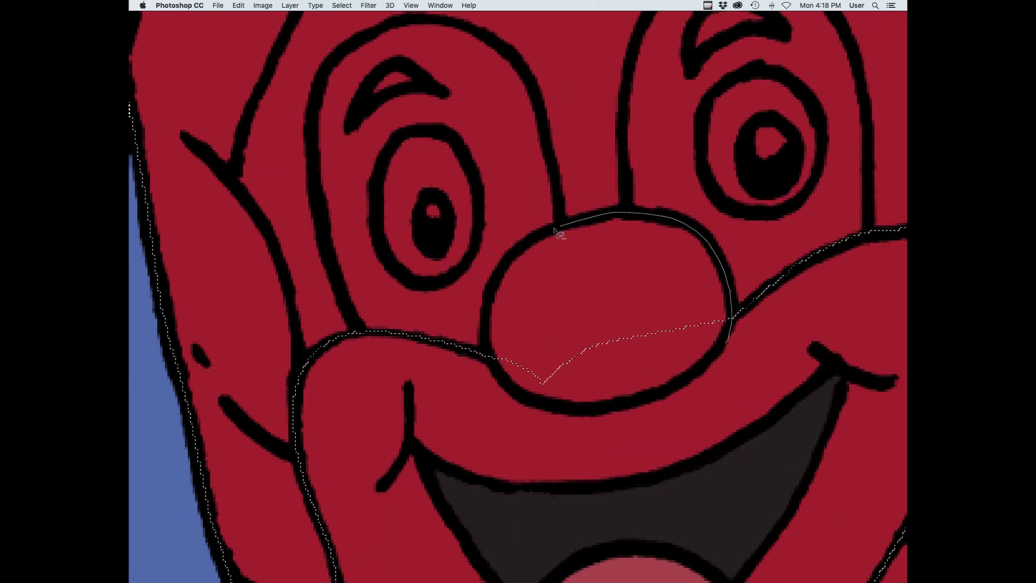
pyautogui.moveTo(487, 312); pyautogui.dragTo(615, 411)
pyautogui.moveTo(760, 340); pyautogui.dragTo(685, 351)
# Lasso the clown mask's nose and large smile shape out of the selection, keeping the band around the mouth opening selected
pyautogui.moveTo(788, 372)
pyautogui.mouseDown()
pyautogui.moveTo(762, 397)
pyautogui.moveTo(682, 336)
pyautogui.mouseUp()
pyautogui.scroll(5, 682, 336)
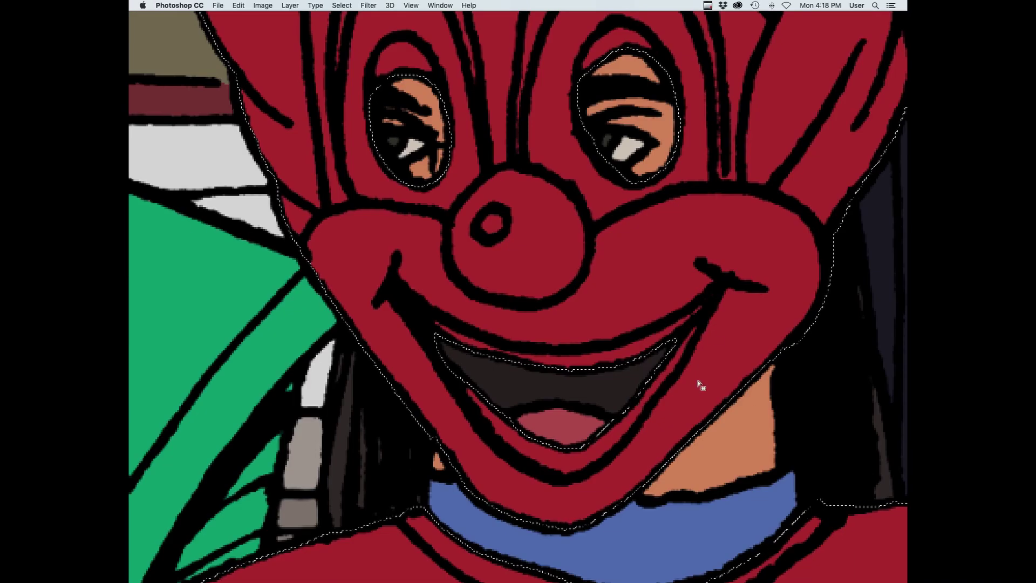
pyautogui.moveTo(720, 288); pyautogui.dragTo(684, 371)
pyautogui.scroll(-5, 629, 438)
pyautogui.moveTo(629, 438); pyautogui.dragTo(608, 222)
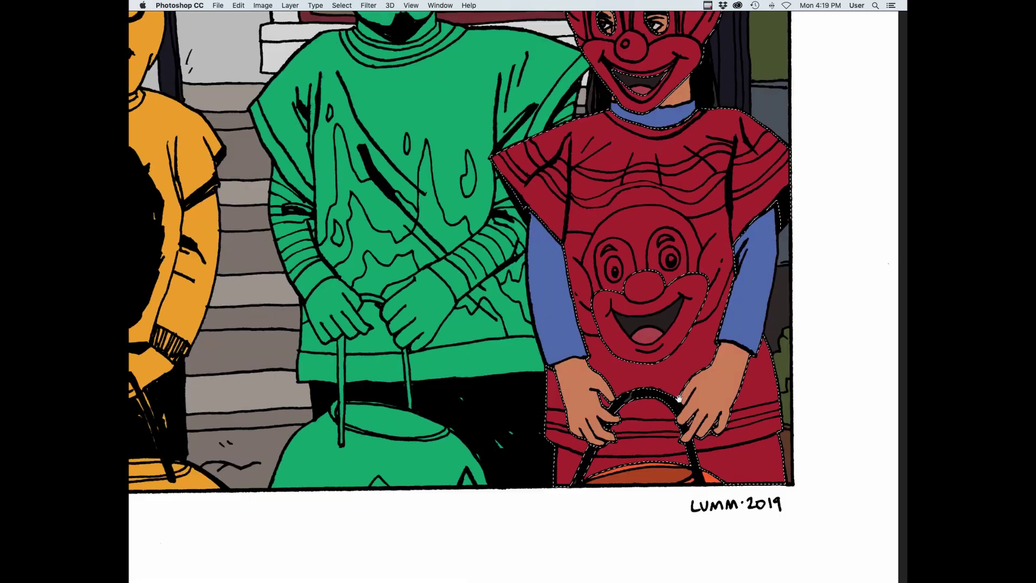
pyautogui.scroll(-5, 647, 511)
pyautogui.scroll(5, 654, 458)
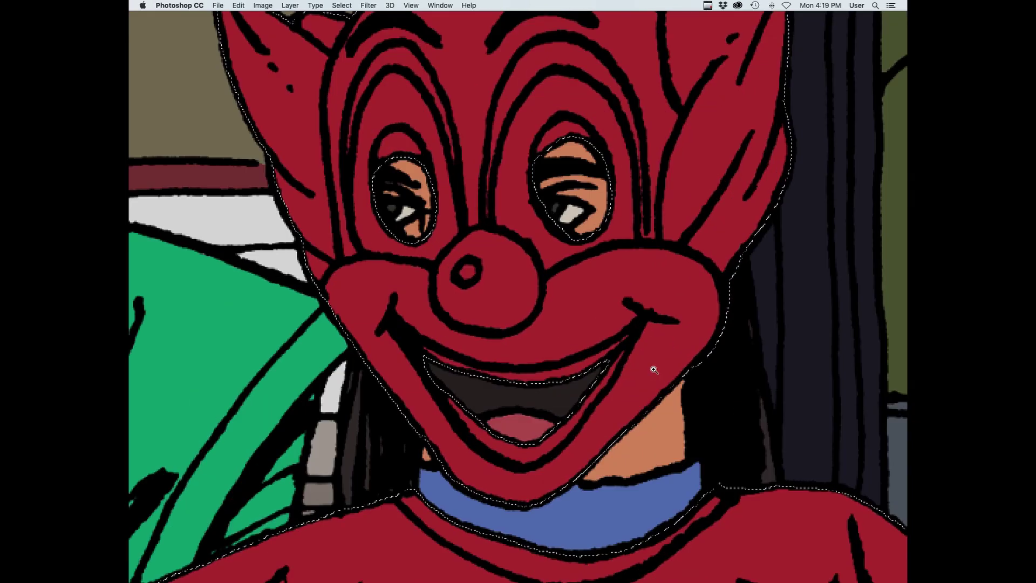
pyautogui.moveTo(644, 307); pyautogui.dragTo(609, 385)
pyautogui.moveTo(538, 473); pyautogui.dragTo(729, 263)
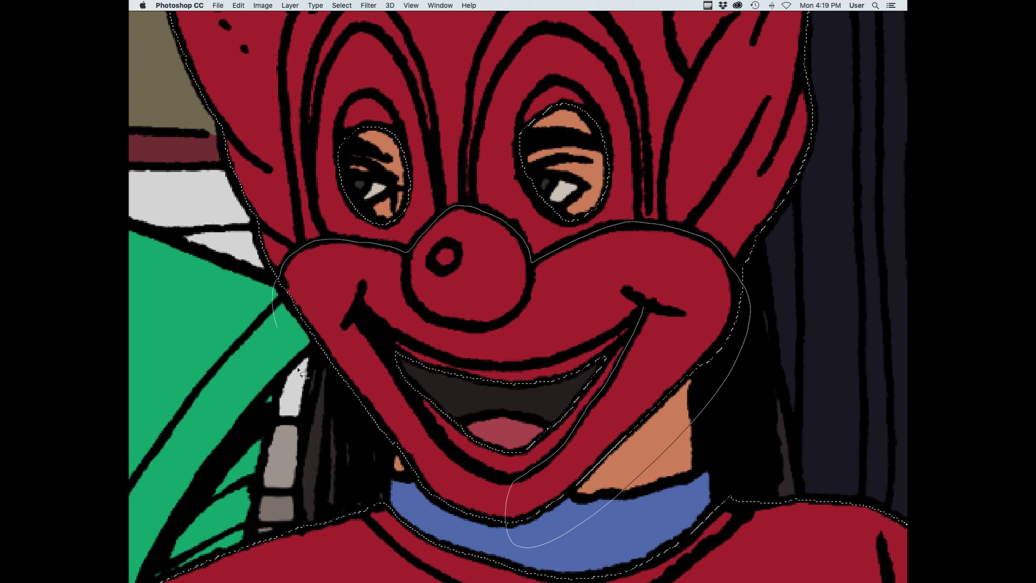
pyautogui.moveTo(299, 369); pyautogui.dragTo(475, 473)
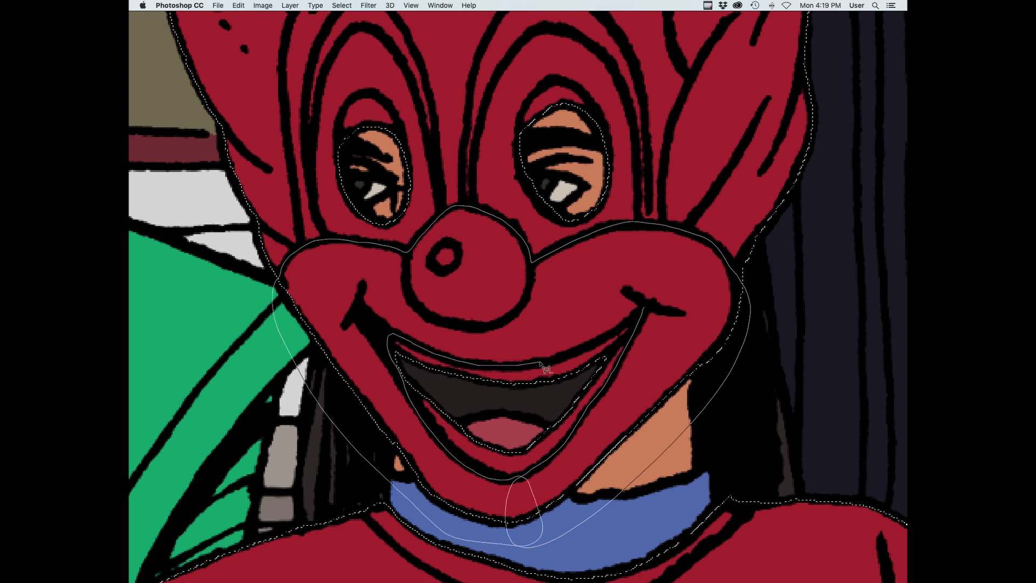
pyautogui.moveTo(655, 302); pyautogui.dragTo(646, 307)
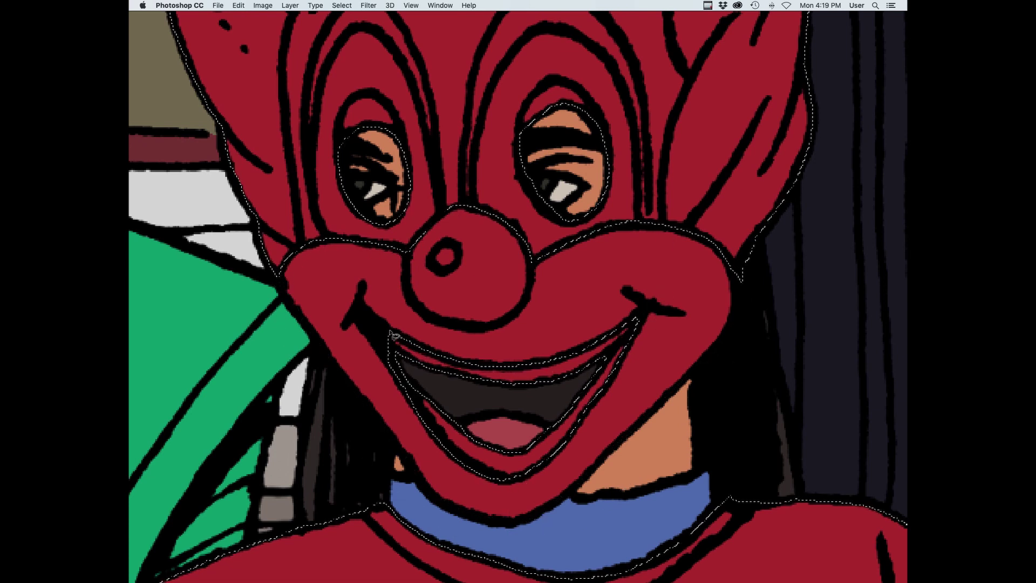
# Sample the off-white of the masked figure's eye and fill the rest of the clown mask and costume with it
pyautogui.press('Tab')
pyautogui.press('i')
pyautogui.click(563, 209)
pyautogui.hotkey('alt', 'BackSpace')
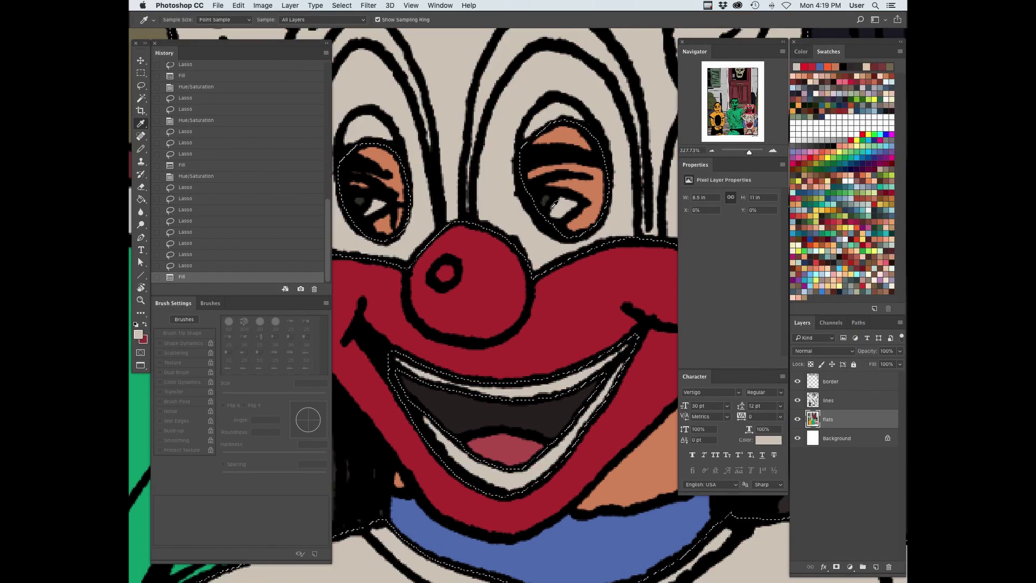
# Lasso the off-white band around the clown mask's mouth opening out of the selection
pyautogui.press('l')
pyautogui.moveTo(633, 306)
pyautogui.mouseDown()
pyautogui.moveTo(521, 518)
pyautogui.moveTo(615, 314)
pyautogui.mouseUp()
pyautogui.moveTo(600, 432); pyautogui.dragTo(518, 437)
pyautogui.press('Tab')
pyautogui.moveTo(620, 502)
pyautogui.mouseDown()
pyautogui.moveTo(741, 446)
pyautogui.moveTo(721, 365)
pyautogui.mouseUp()
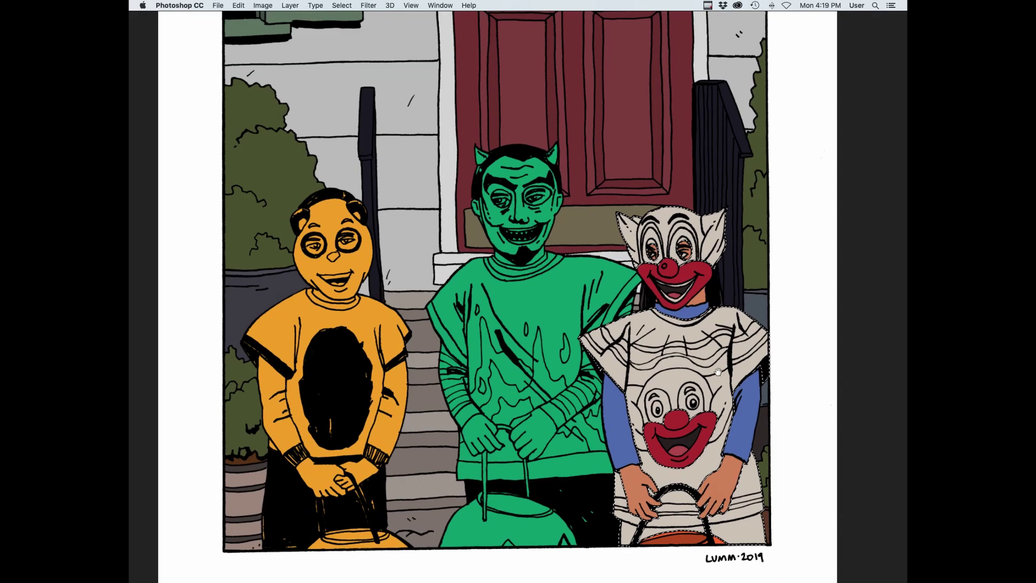
pyautogui.scroll(6, 721, 365)
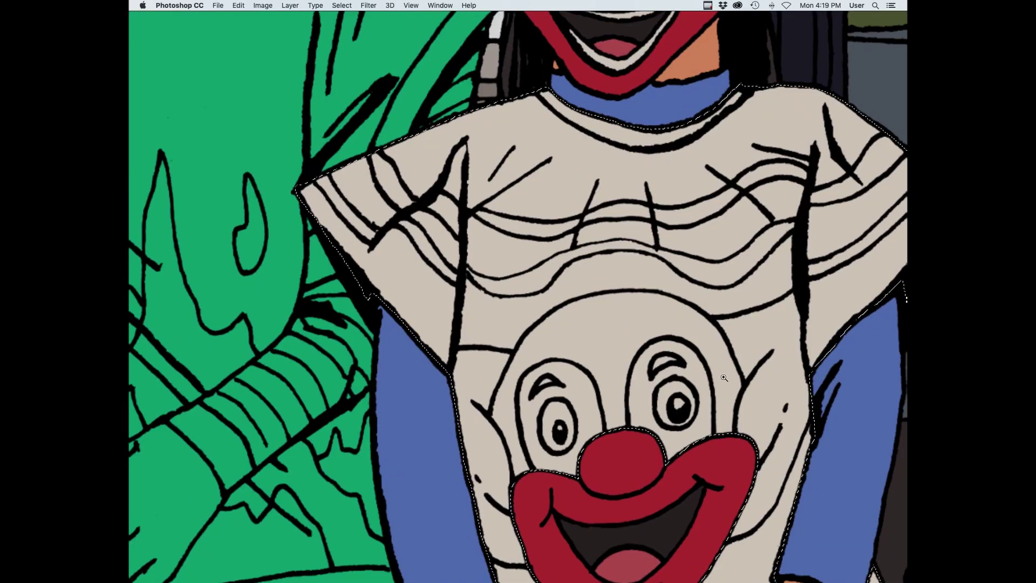
# Exclude the two eyes of the clown face on the shirt from the costume selection with the Lasso tool
pyautogui.moveTo(659, 356); pyautogui.dragTo(619, 374)
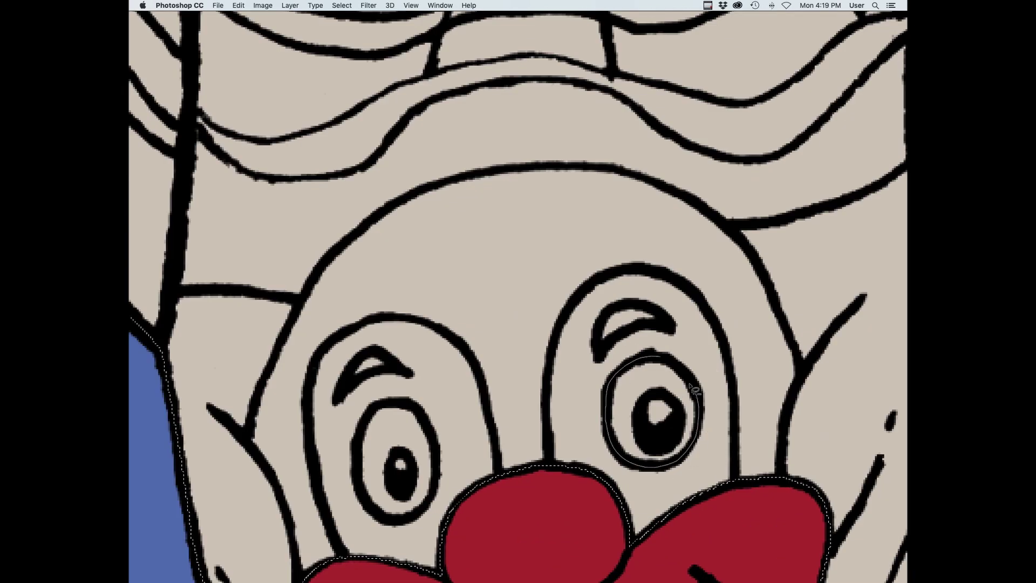
pyautogui.moveTo(694, 389); pyautogui.dragTo(658, 356)
pyautogui.moveTo(413, 402); pyautogui.dragTo(437, 457)
pyautogui.moveTo(378, 519); pyautogui.dragTo(410, 404)
pyautogui.scroll(-6, 573, 485)
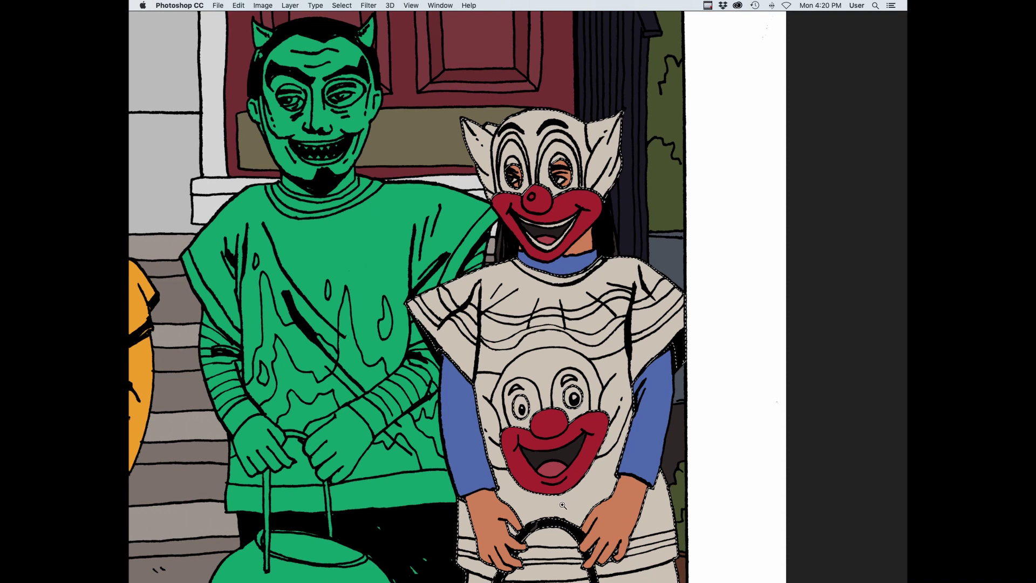
# Fill the selected clown mask and costume with blue and darken the colour with Hue/Saturation
pyautogui.press('Tab')
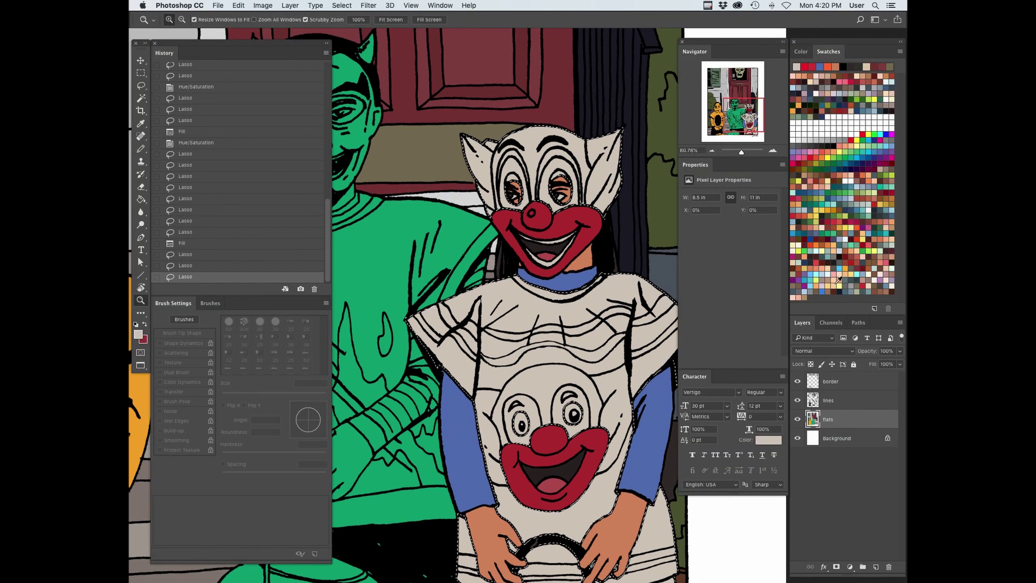
pyautogui.click(858, 153)
pyautogui.hotkey('alt', 'BackSpace')
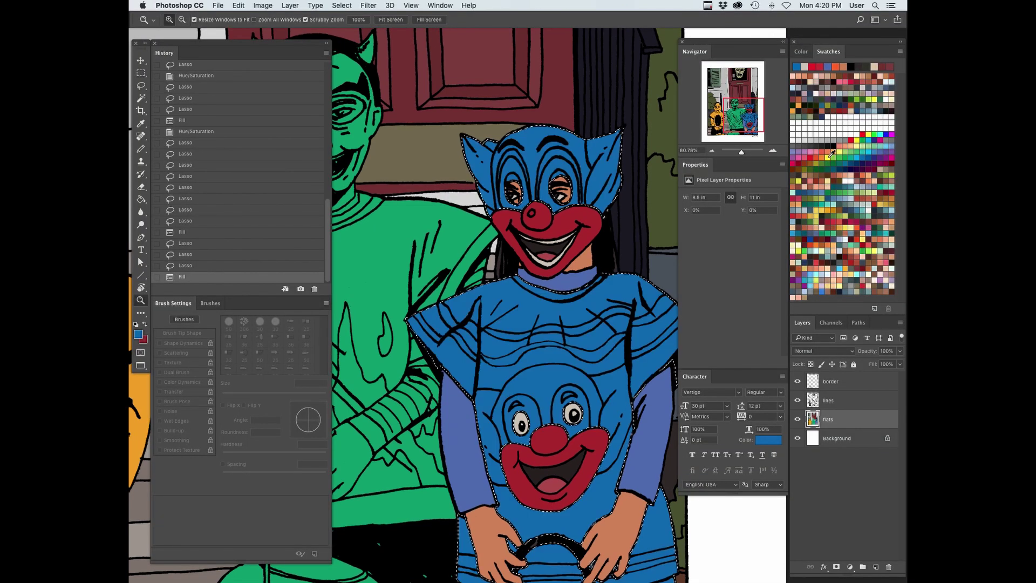
pyautogui.press('super+u')
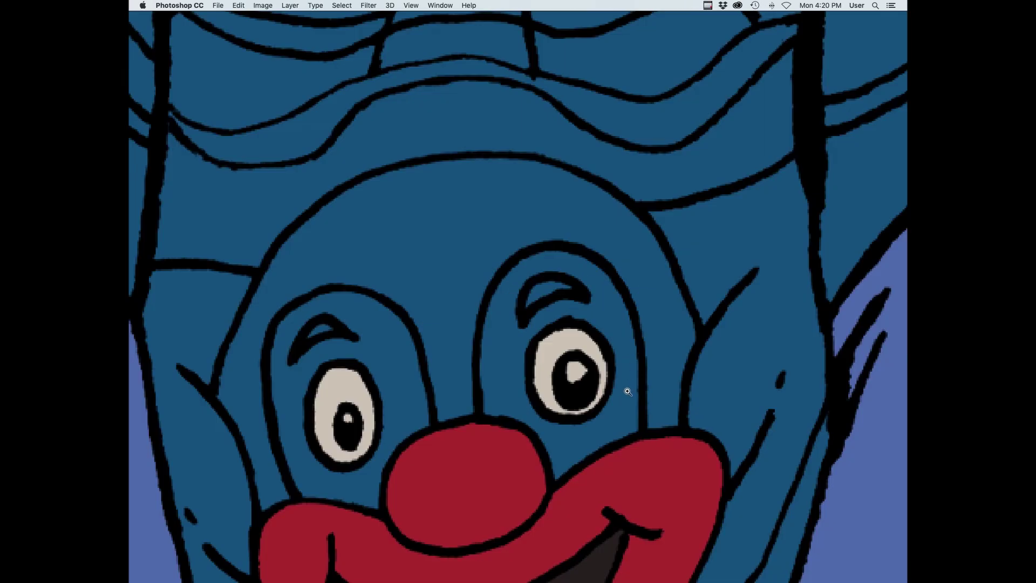
# Exclude both eye patches of the shirt's clown face from the selection, keeping the small eyebrow shapes selected
pyautogui.click(652, 383)
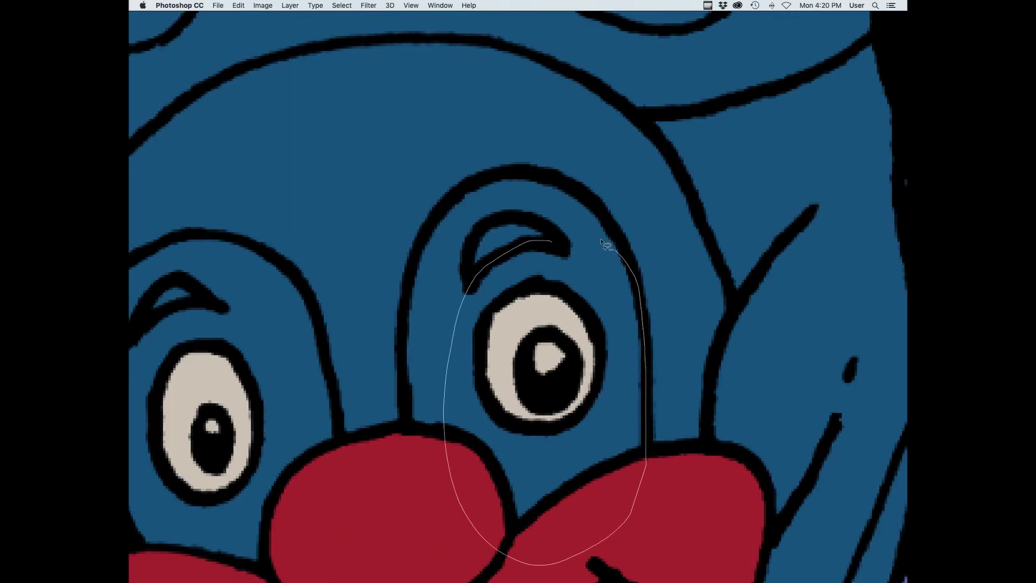
pyautogui.moveTo(601, 241)
pyautogui.mouseDown()
pyautogui.moveTo(536, 176)
pyautogui.moveTo(459, 193)
pyautogui.moveTo(476, 290)
pyautogui.moveTo(476, 238)
pyautogui.moveTo(522, 217)
pyautogui.moveTo(563, 242)
pyautogui.mouseUp()
pyautogui.moveTo(464, 367)
pyautogui.mouseDown()
pyautogui.moveTo(770, 299)
pyautogui.moveTo(799, 306)
pyautogui.mouseUp()
pyautogui.moveTo(523, 216)
pyautogui.mouseDown()
pyautogui.moveTo(435, 319)
pyautogui.moveTo(671, 340)
pyautogui.moveTo(642, 228)
pyautogui.moveTo(578, 179)
pyautogui.moveTo(518, 173)
pyautogui.moveTo(522, 221)
pyautogui.mouseUp()
pyautogui.moveTo(515, 211); pyautogui.dragTo(468, 342)
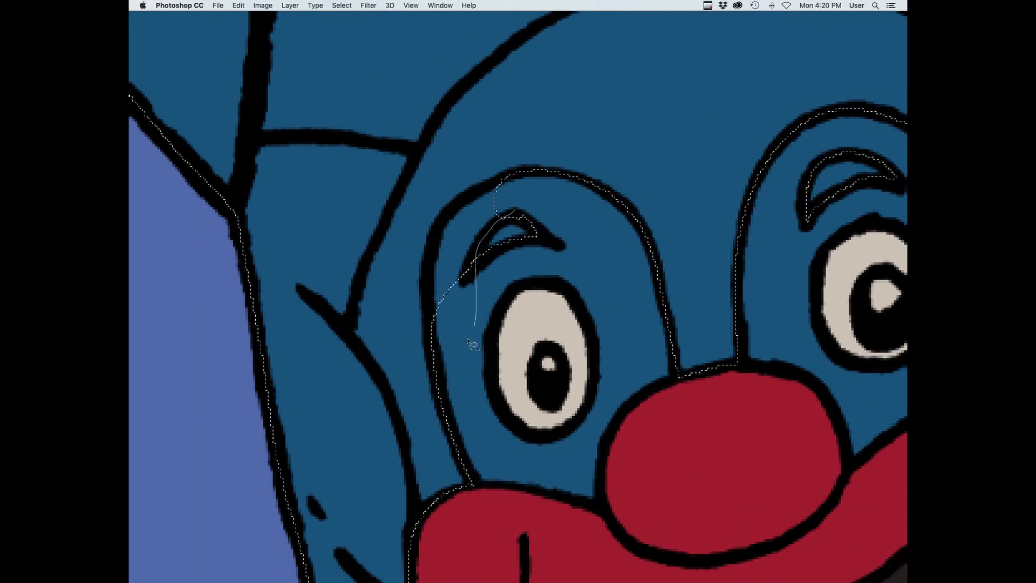
pyautogui.moveTo(447, 214); pyautogui.dragTo(516, 189)
pyautogui.moveTo(647, 256)
pyautogui.mouseDown()
pyautogui.moveTo(576, 351)
pyautogui.moveTo(507, 372)
pyautogui.mouseUp()
pyautogui.moveTo(739, 267); pyautogui.dragTo(625, 486)
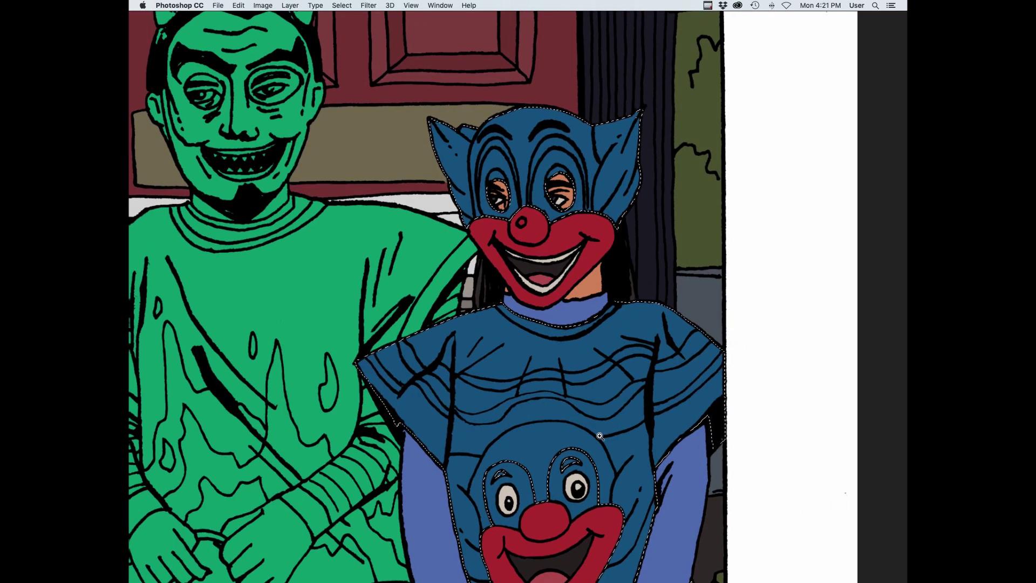
# Exclude the eyelid areas above both mask eye openings from the selection and fill the rest with beige
pyautogui.scroll(5, 623, 184)
pyautogui.scroll(2, 623, 184)
pyautogui.moveTo(615, 296); pyautogui.dragTo(602, 376)
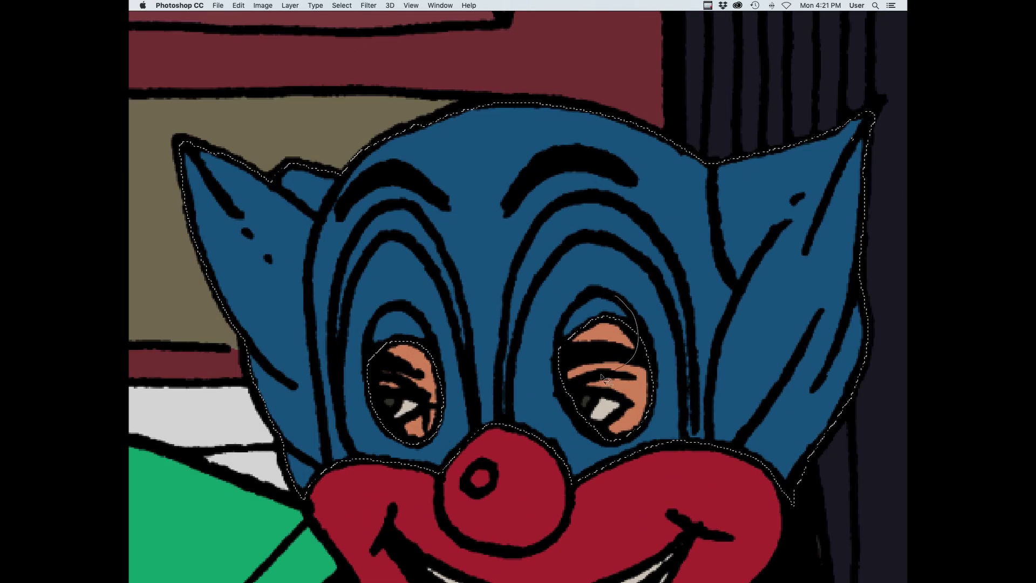
pyautogui.moveTo(436, 373)
pyautogui.mouseDown()
pyautogui.moveTo(402, 305)
pyautogui.moveTo(386, 384)
pyautogui.mouseUp()
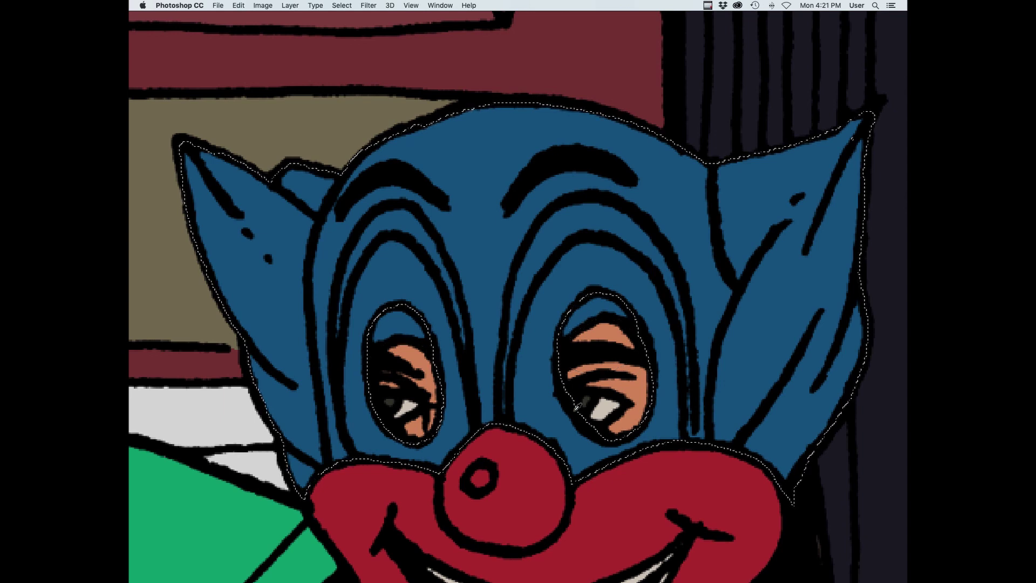
pyautogui.hotkey('alt', 'BackSpace')
# Exclude the inner ovals around both mask eyes from the selection and refill the remaining selection with dark blue
pyautogui.moveTo(576, 234); pyautogui.dragTo(542, 275)
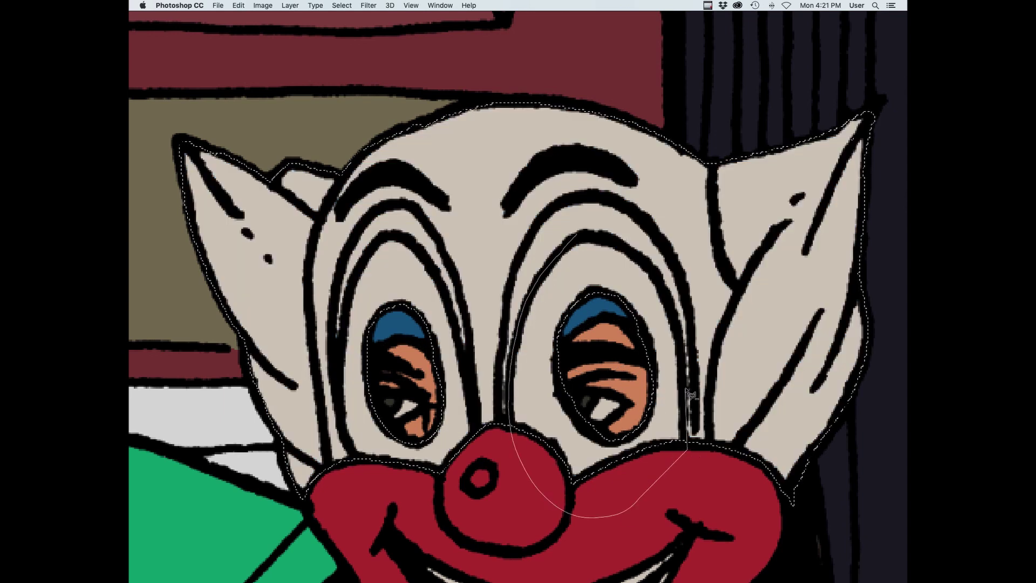
pyautogui.moveTo(659, 286); pyautogui.dragTo(577, 236)
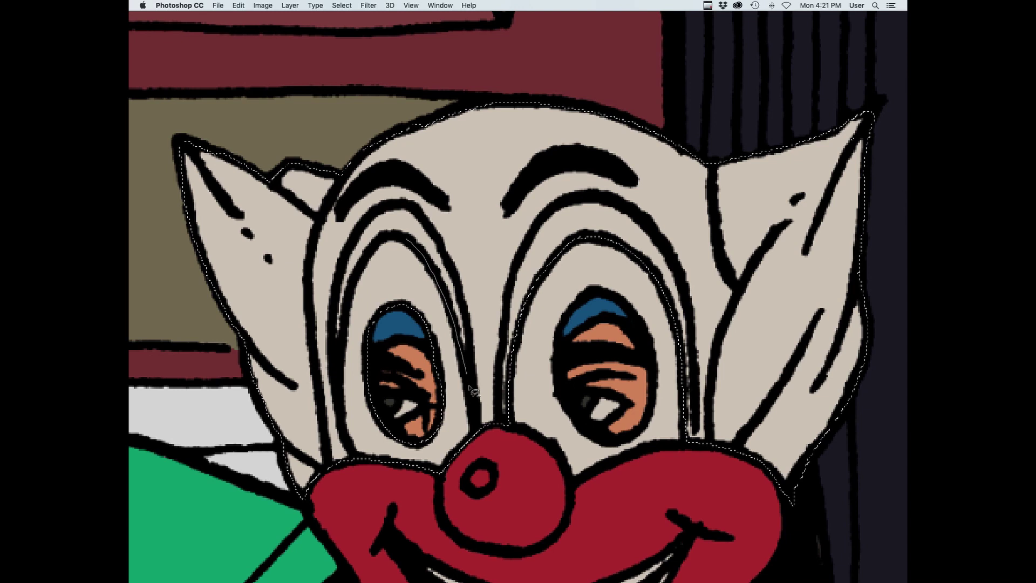
pyautogui.moveTo(360, 268); pyautogui.dragTo(401, 236)
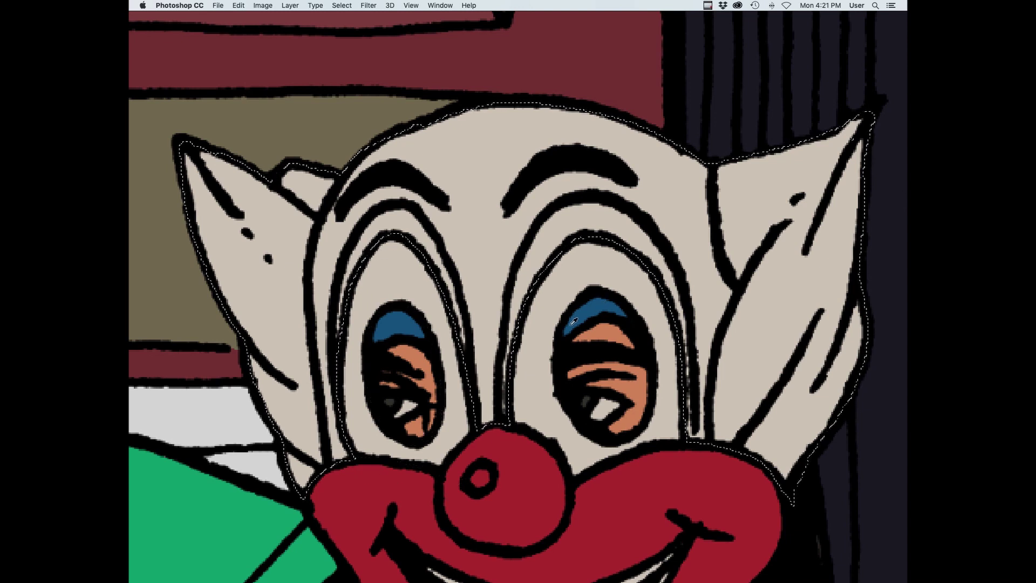
pyautogui.press('super+BackSpace')
# Exclude the outer arches around both mask eyes from the selection and fill the remaining selection with beige
pyautogui.moveTo(579, 196)
pyautogui.mouseDown()
pyautogui.moveTo(544, 217)
pyautogui.moveTo(518, 264)
pyautogui.mouseUp()
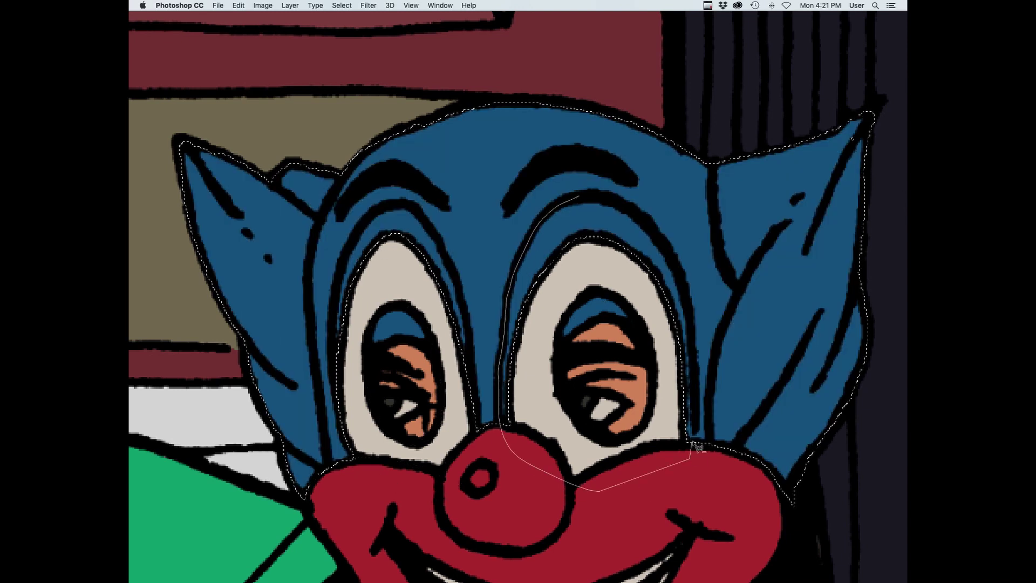
pyautogui.moveTo(578, 198); pyautogui.dragTo(591, 195)
pyautogui.moveTo(410, 203); pyautogui.dragTo(453, 273)
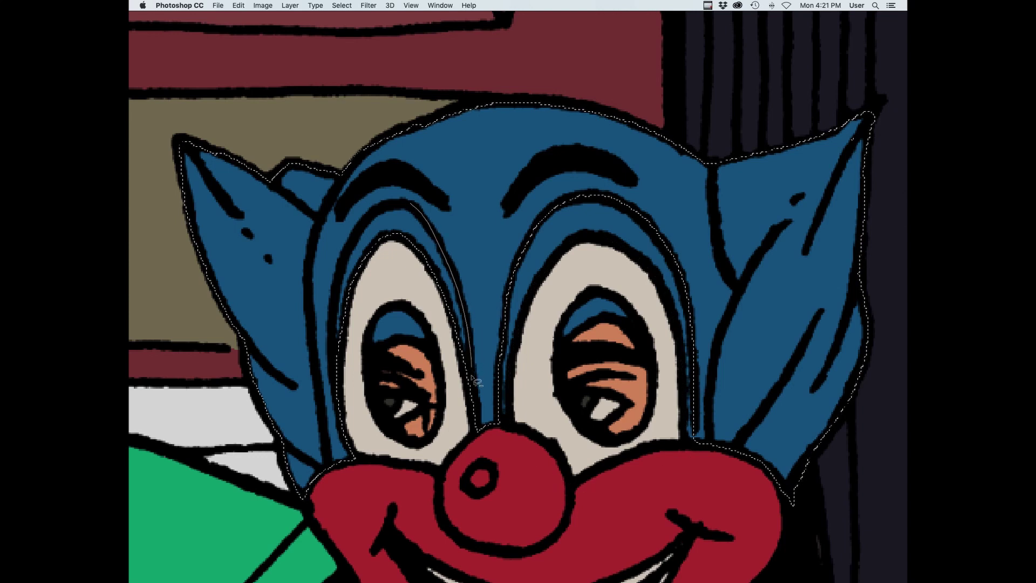
pyautogui.moveTo(381, 209); pyautogui.dragTo(409, 204)
pyautogui.moveTo(685, 317); pyautogui.dragTo(583, 329)
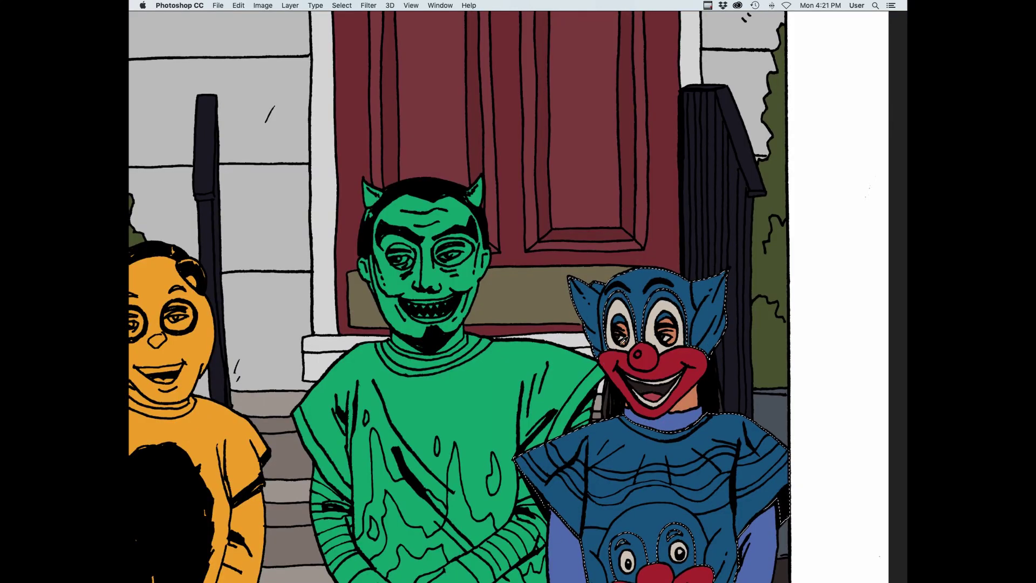
pyautogui.hotkey('alt', 'BackSpace')
# Exclude the clown mask's face from the selection so that only its side hair tufts remain selected on the head
pyautogui.moveTo(696, 276); pyautogui.dragTo(814, 248)
pyautogui.moveTo(694, 389); pyautogui.dragTo(670, 474)
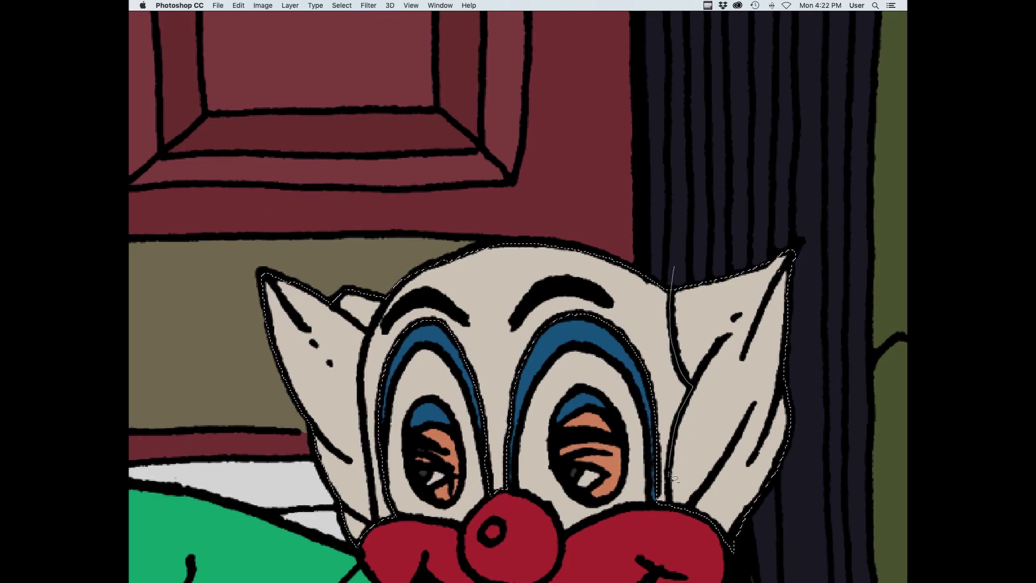
pyautogui.moveTo(513, 560)
pyautogui.mouseDown()
pyautogui.moveTo(376, 530)
pyautogui.moveTo(370, 426)
pyautogui.mouseUp()
pyautogui.moveTo(382, 324); pyautogui.dragTo(518, 245)
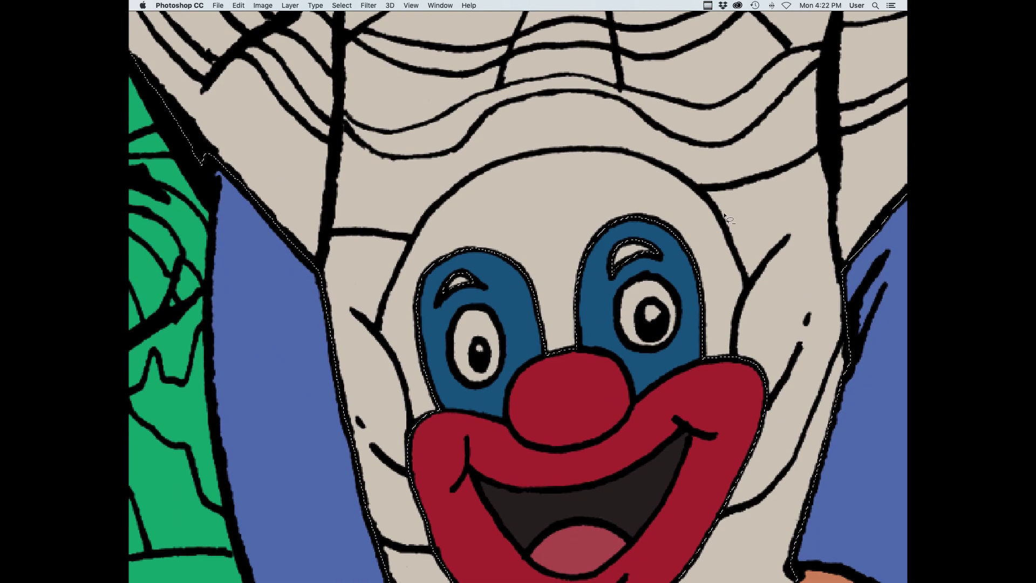
# Exclude the shirt's white clown face from the selection and fill the hair tufts and costume with green
pyautogui.moveTo(712, 205)
pyautogui.mouseDown()
pyautogui.moveTo(748, 282)
pyautogui.moveTo(741, 360)
pyautogui.mouseUp()
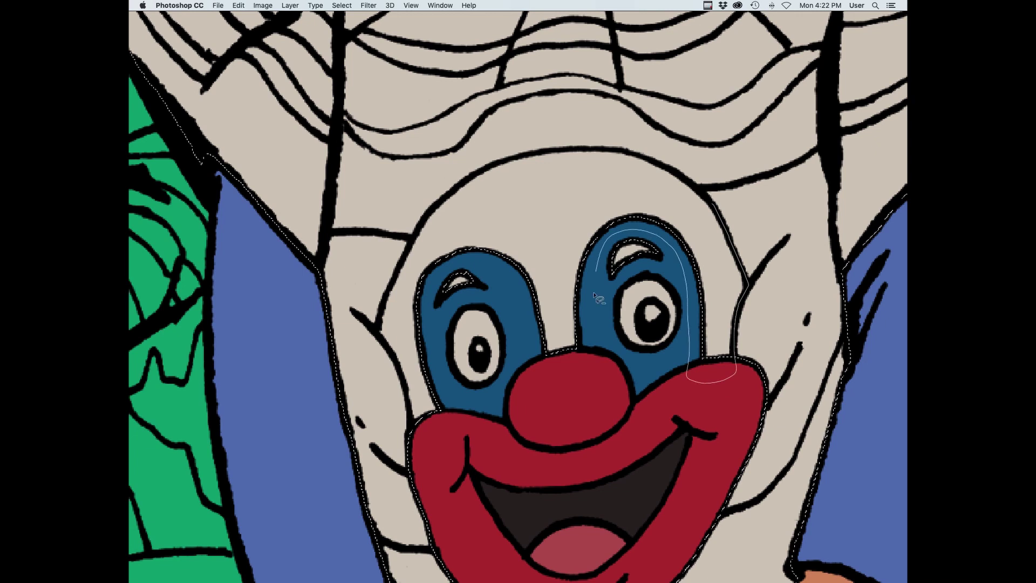
pyautogui.moveTo(408, 403); pyautogui.dragTo(382, 318)
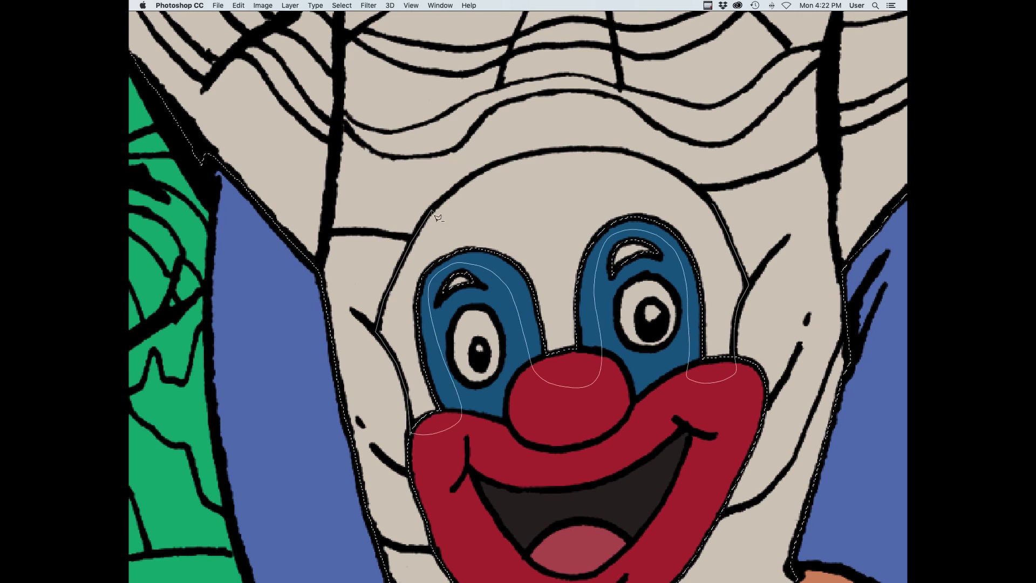
pyautogui.moveTo(613, 148); pyautogui.dragTo(711, 203)
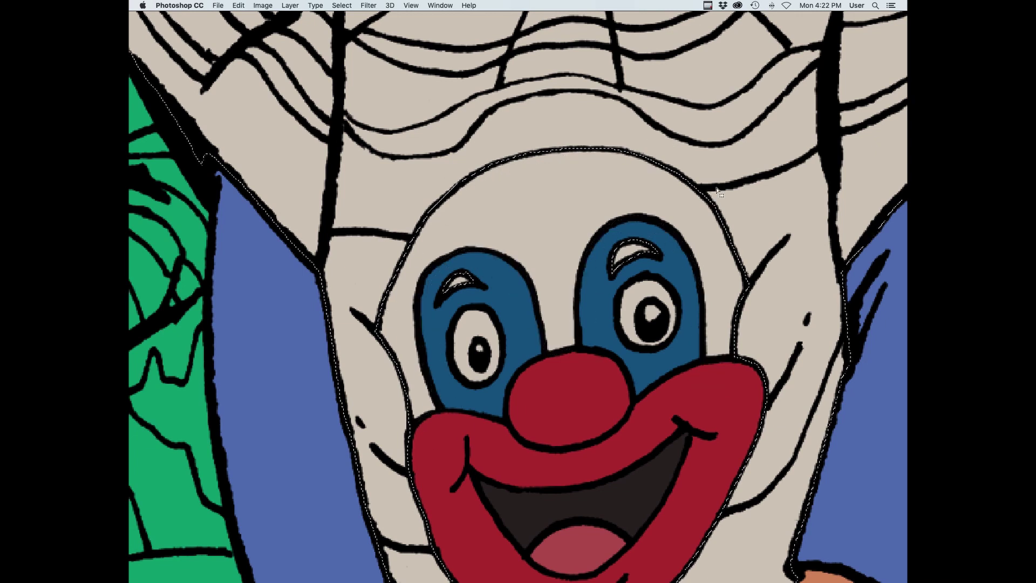
pyautogui.press('z')
pyautogui.moveTo(638, 507); pyautogui.dragTo(561, 507)
pyautogui.press('Tab')
pyautogui.click(855, 188)
pyautogui.hotkey('alt', 'BackSpace')
pyautogui.press('Tab')
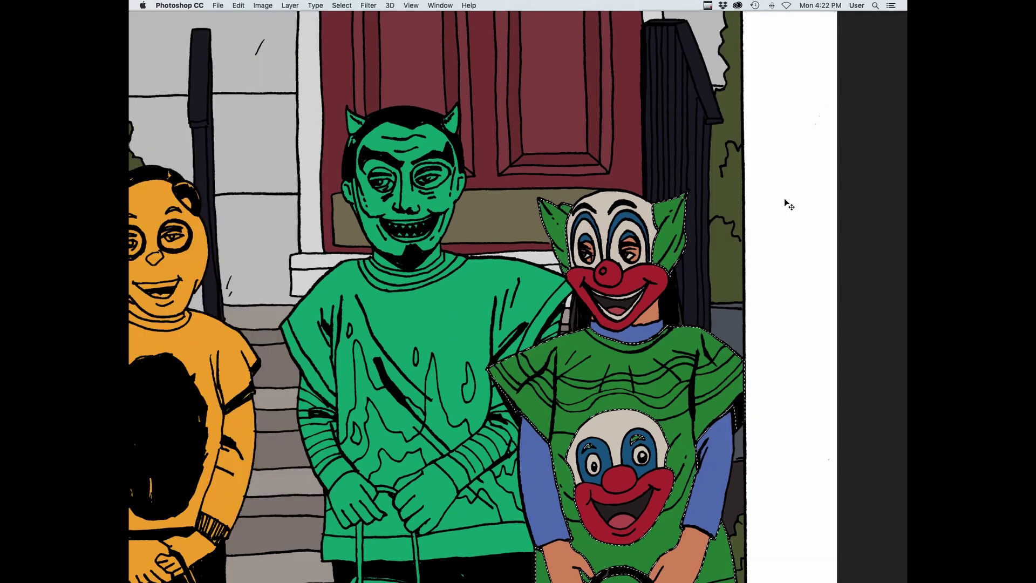
# Exclude the green hair tuft left of the shirt's clown face from the selection with the Lasso tool
pyautogui.keyDown('super'); pyautogui.click(681, 430); pyautogui.keyUp('super')
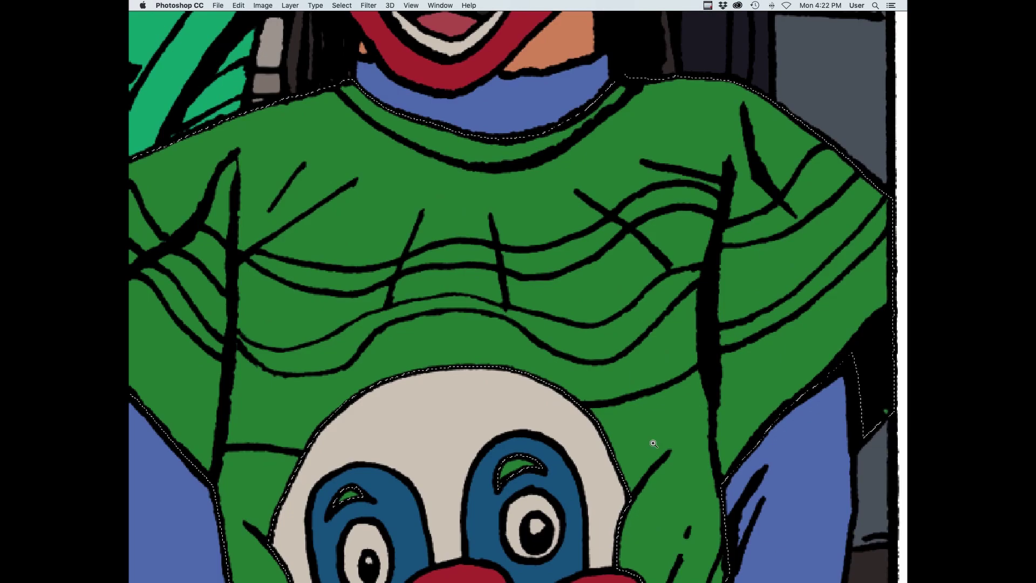
pyautogui.moveTo(308, 462); pyautogui.dragTo(606, 323)
pyautogui.keyDown('super'); pyautogui.click(606, 323); pyautogui.keyUp('super')
pyautogui.moveTo(646, 290)
pyautogui.mouseDown()
pyautogui.moveTo(552, 286)
pyautogui.moveTo(682, 490)
pyautogui.moveTo(637, 244)
pyautogui.mouseUp()
pyautogui.press('super+z')
pyautogui.moveTo(433, 41)
pyautogui.mouseDown()
pyautogui.moveTo(595, 56)
pyautogui.moveTo(477, 48)
pyautogui.mouseUp()
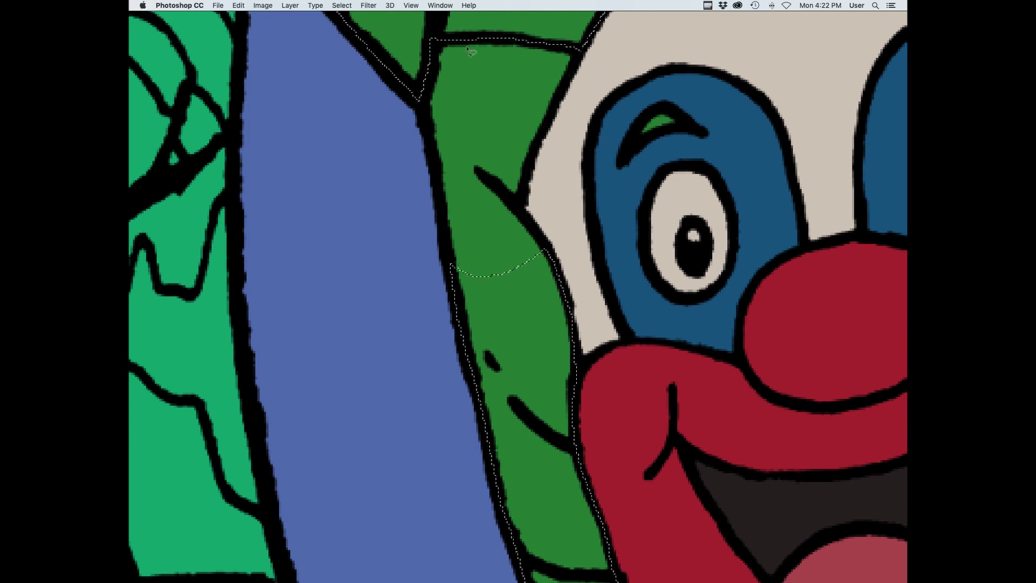
pyautogui.moveTo(429, 241); pyautogui.dragTo(604, 259)
pyautogui.moveTo(662, 452); pyautogui.dragTo(609, 241)
pyautogui.moveTo(579, 356); pyautogui.dragTo(546, 364)
pyautogui.moveTo(641, 259); pyautogui.dragTo(599, 346)
pyautogui.keyDown('alt'); pyautogui.keyDown('super'); pyautogui.click(453, 443); pyautogui.keyUp('super'); pyautogui.keyUp('alt')
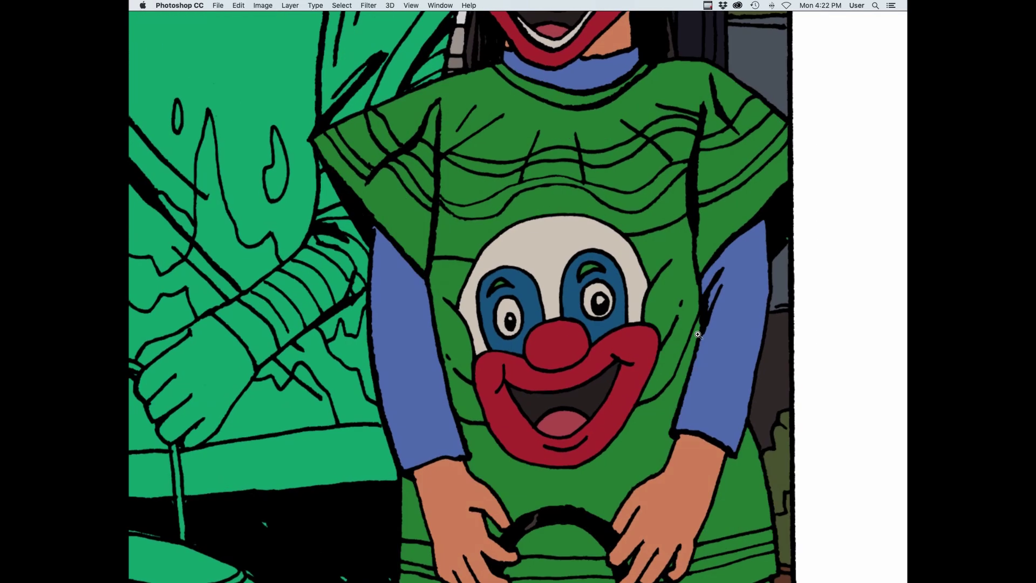
# Exclude the green hair tuft right of the shirt's clown face from the selection with the Lasso tool
pyautogui.keyDown('super'); pyautogui.click(698, 331); pyautogui.keyUp('super')
pyautogui.moveTo(698, 331); pyautogui.dragTo(775, 300)
pyautogui.moveTo(786, 220); pyautogui.dragTo(729, 359)
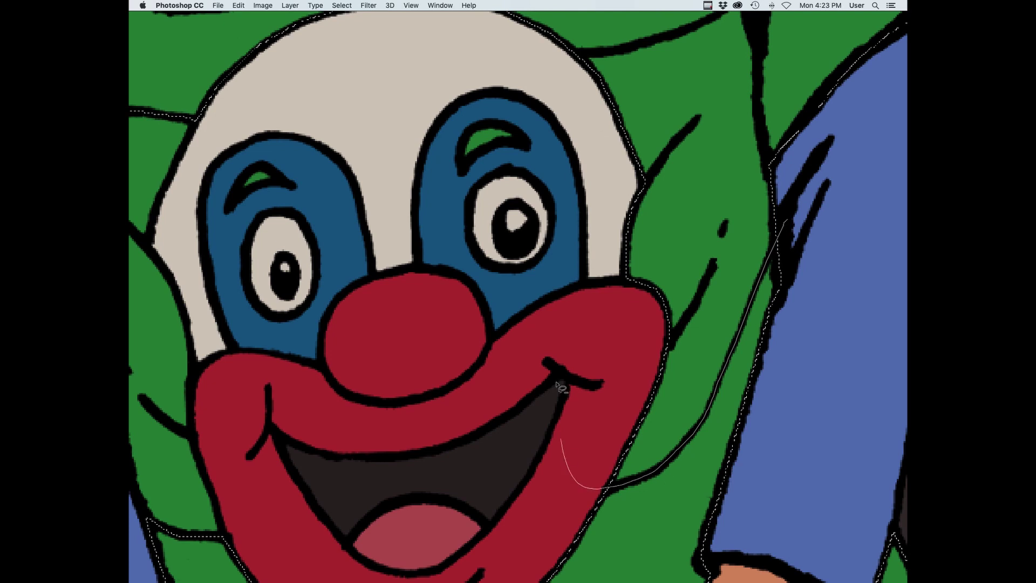
pyautogui.moveTo(788, 189); pyautogui.dragTo(788, 218)
pyautogui.moveTo(610, 168); pyautogui.dragTo(563, 434)
pyautogui.moveTo(551, 427); pyautogui.dragTo(607, 474)
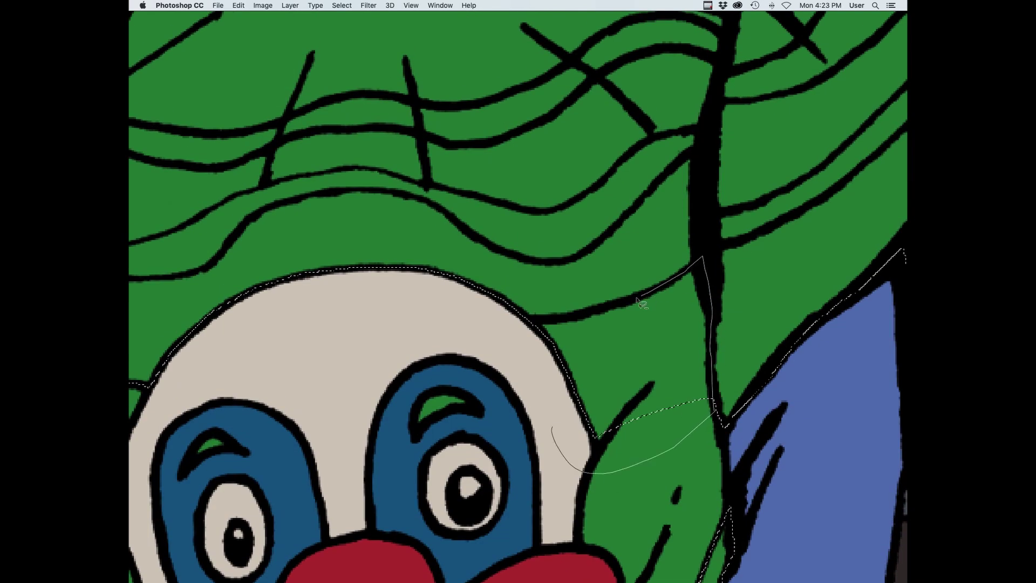
pyautogui.moveTo(501, 329); pyautogui.dragTo(549, 423)
pyautogui.press('super+minus')
pyautogui.press('super+minus')
pyautogui.press('super+minus')
pyautogui.press('super+minus')
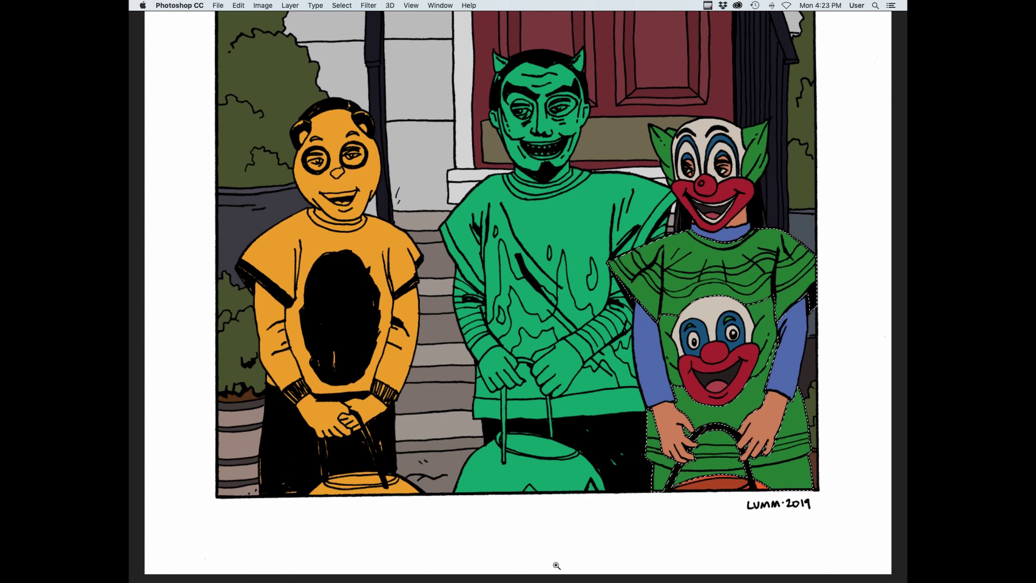
# Trace the lower edge of the costume's wavy yoke in red with the Pencil tool and fill the yoke with red
pyautogui.click(805, 261)
pyautogui.press('b')
pyautogui.moveTo(745, 272); pyautogui.dragTo(663, 373)
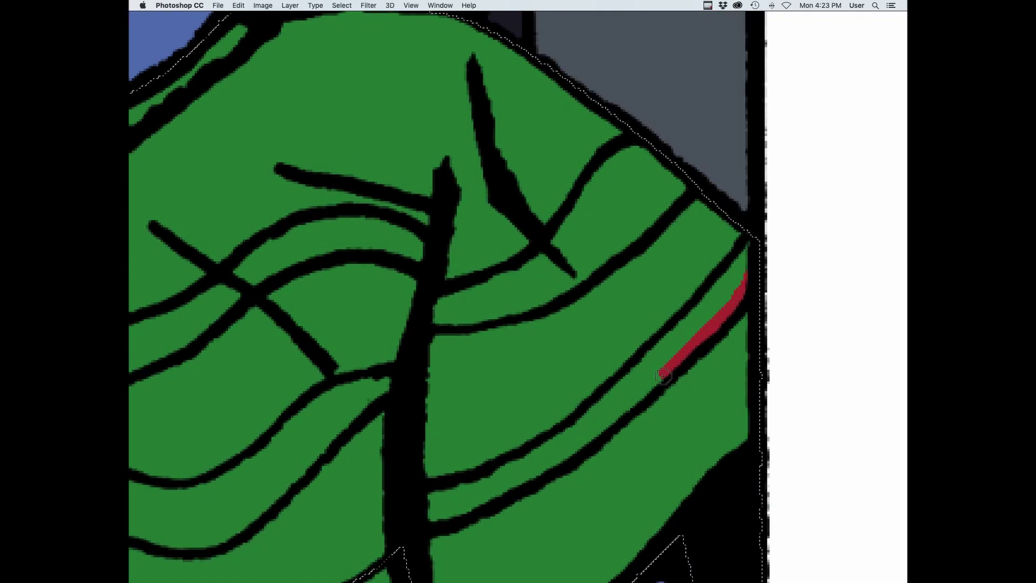
pyautogui.moveTo(251, 518); pyautogui.dragTo(186, 553)
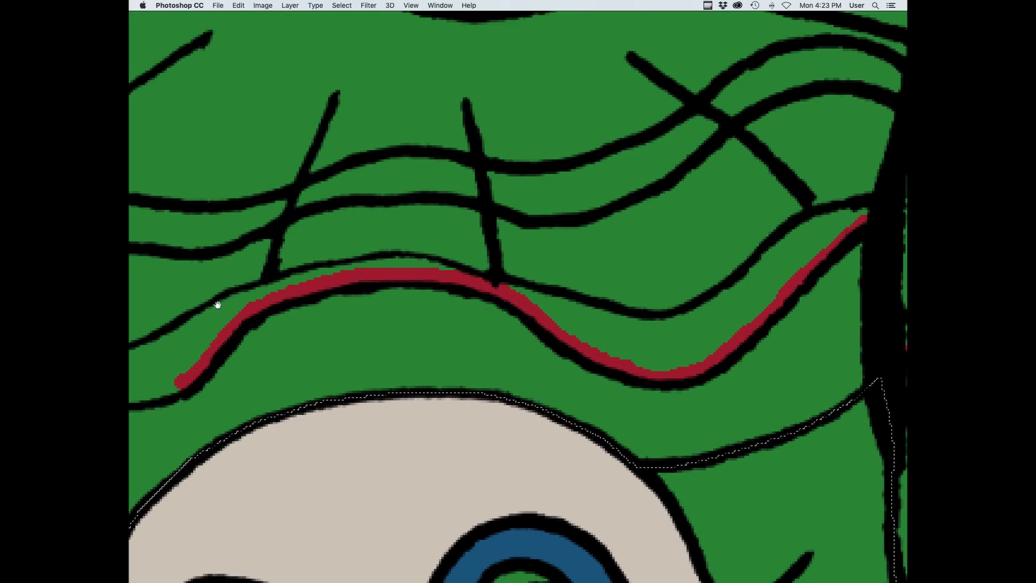
pyautogui.moveTo(218, 305); pyautogui.dragTo(611, 211)
pyautogui.moveTo(357, 264)
pyautogui.mouseDown()
pyautogui.moveTo(290, 223)
pyautogui.moveTo(231, 139)
pyautogui.mouseUp()
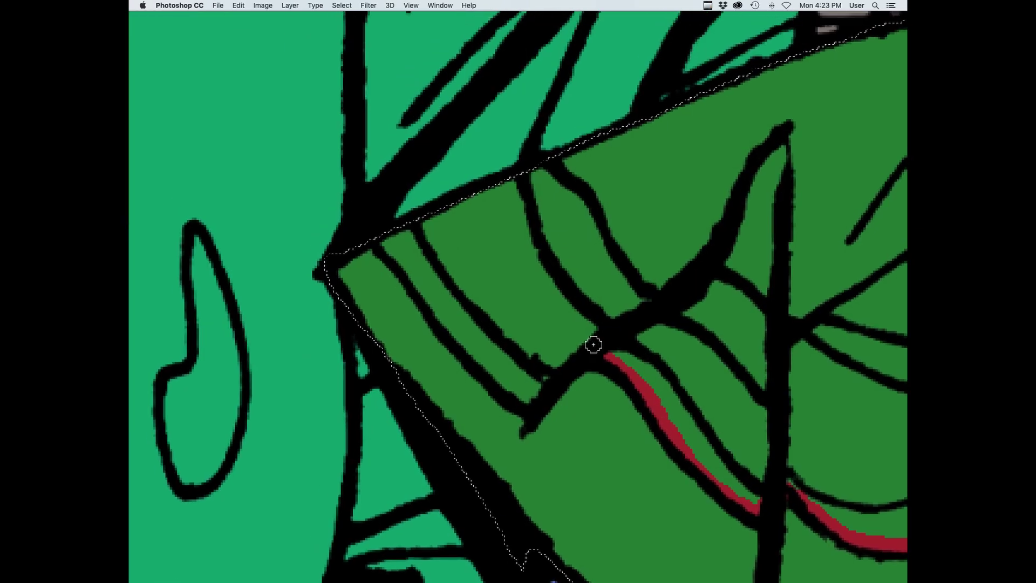
pyautogui.moveTo(597, 342)
pyautogui.mouseDown()
pyautogui.moveTo(488, 370)
pyautogui.moveTo(383, 240)
pyautogui.mouseUp()
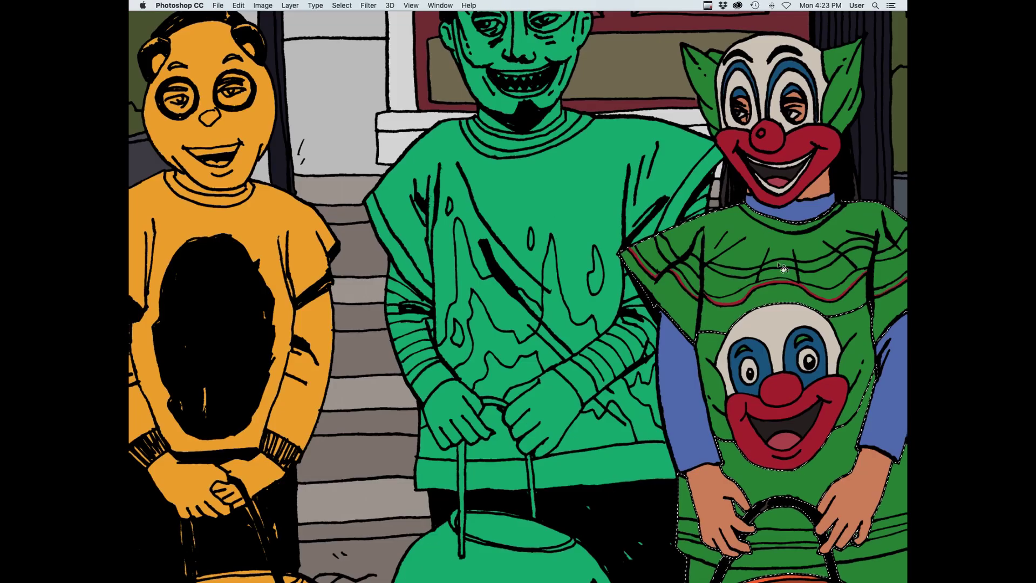
pyautogui.scroll(-5, 707, 483)
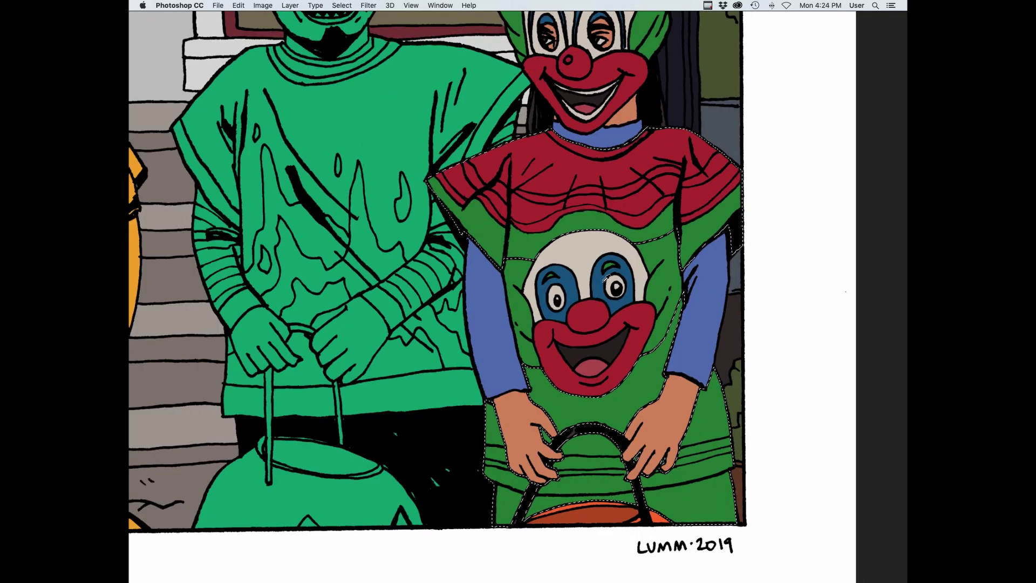
# Fill the selected costume around the shirt's clown face with dark blue
pyautogui.click(707, 483)
pyautogui.scroll(4, 712, 475)
pyautogui.moveTo(769, 382); pyautogui.dragTo(538, 433)
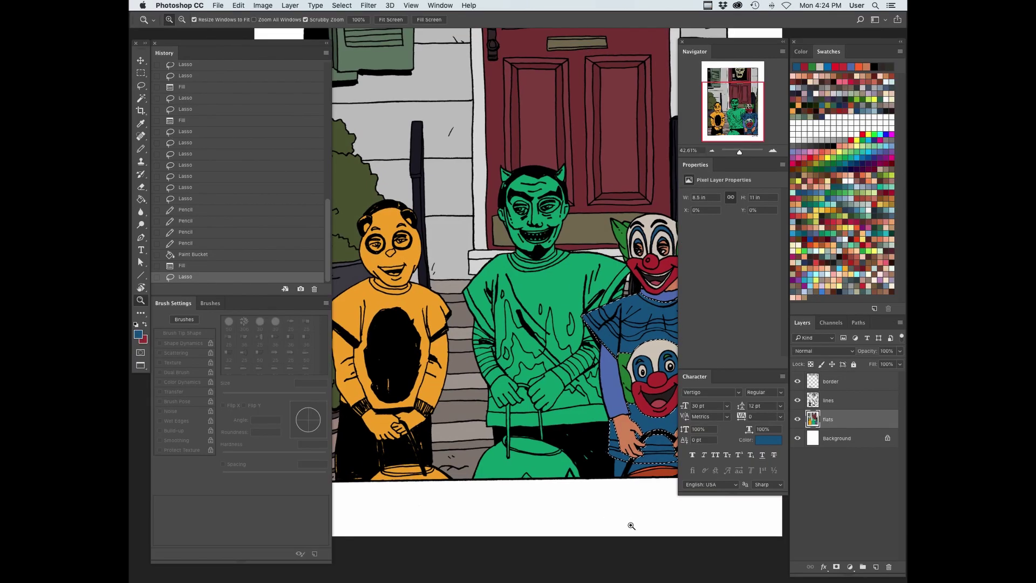
pyautogui.moveTo(656, 421); pyautogui.dragTo(615, 417)
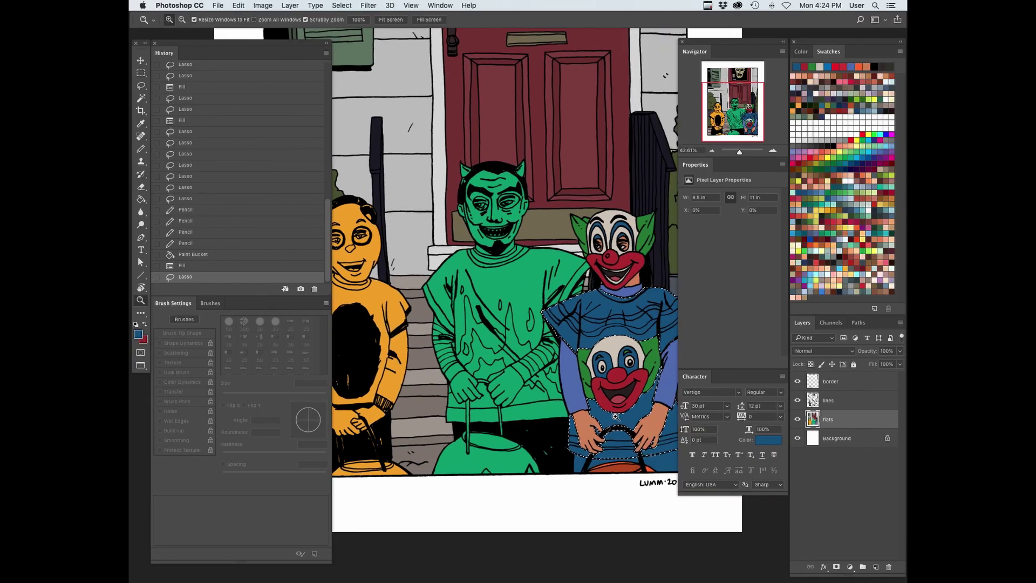
# Fill the selected costume around the shirt's clown face with the off-white sampled from that face
pyautogui.press('Tab')
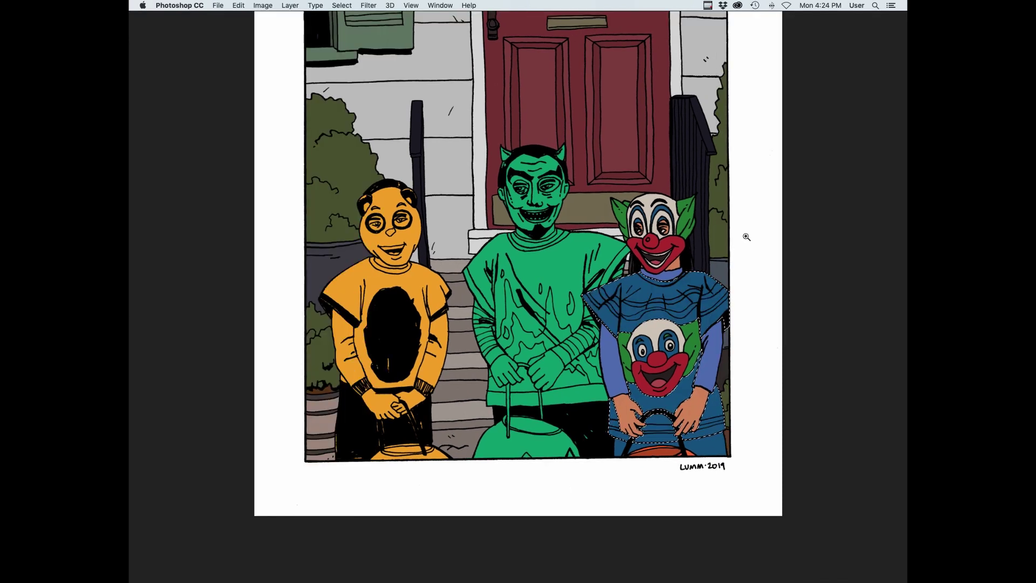
pyautogui.moveTo(709, 289); pyautogui.dragTo(736, 275)
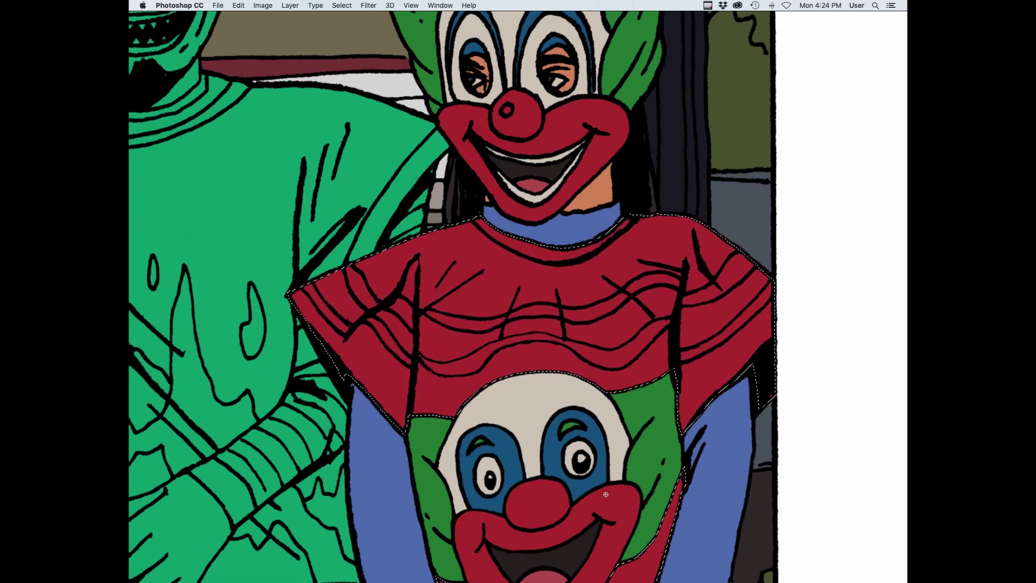
pyautogui.press('super+0')
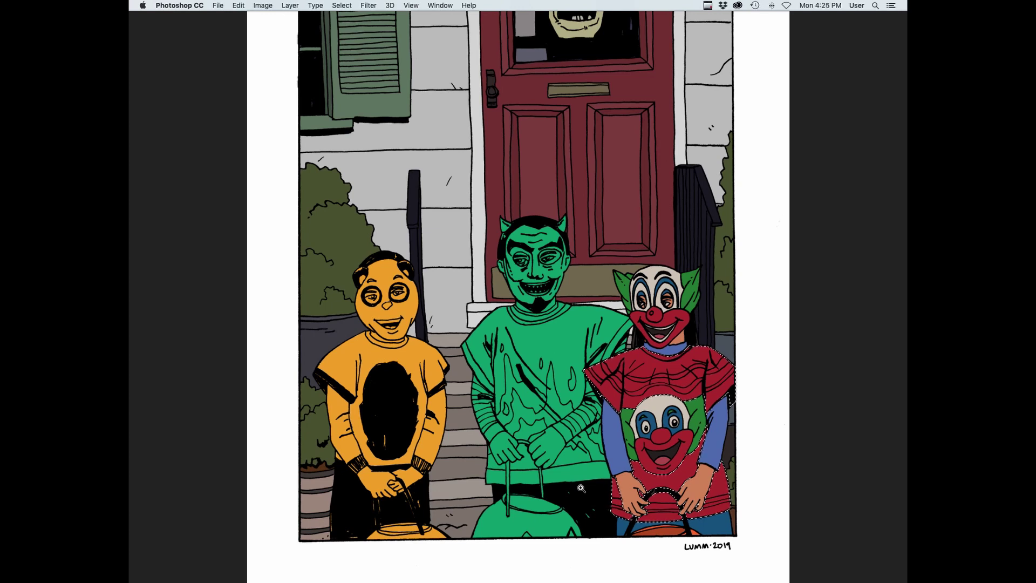
pyautogui.keyDown('super'); pyautogui.click(698, 388); pyautogui.keyUp('super')
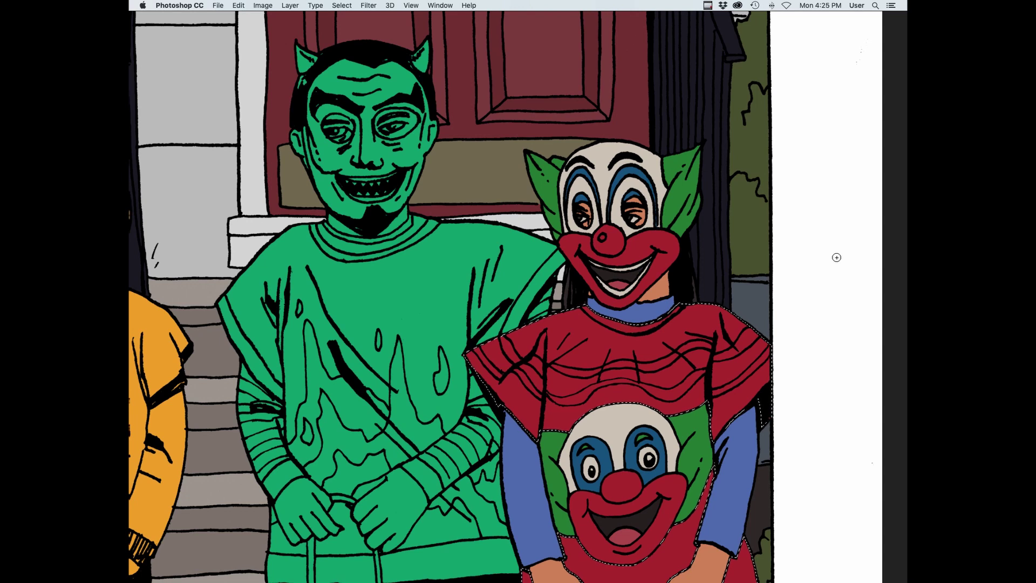
pyautogui.scroll(-5, 836, 257)
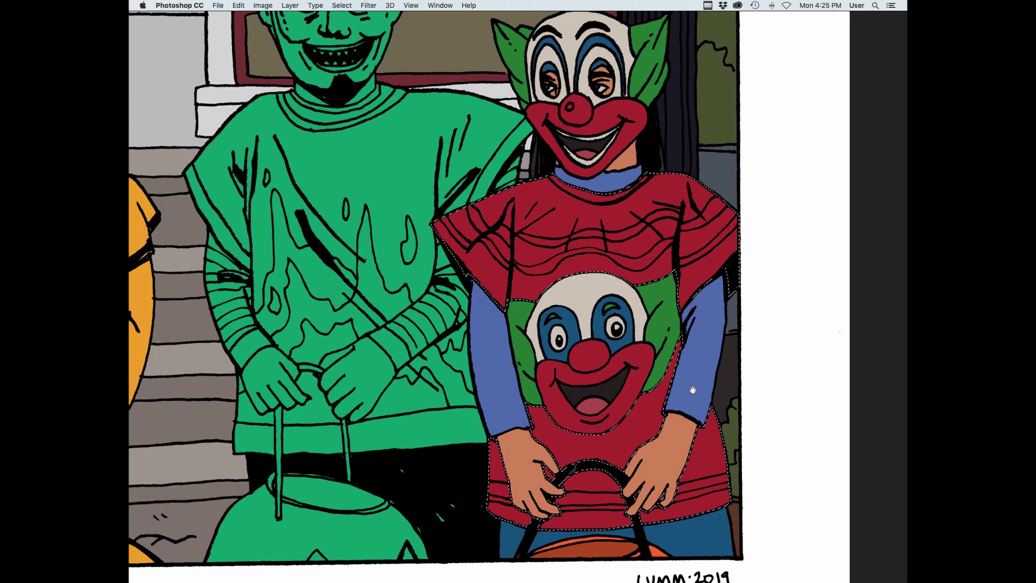
pyautogui.click(599, 292)
pyautogui.hotkey('alt', 'BackSpace')
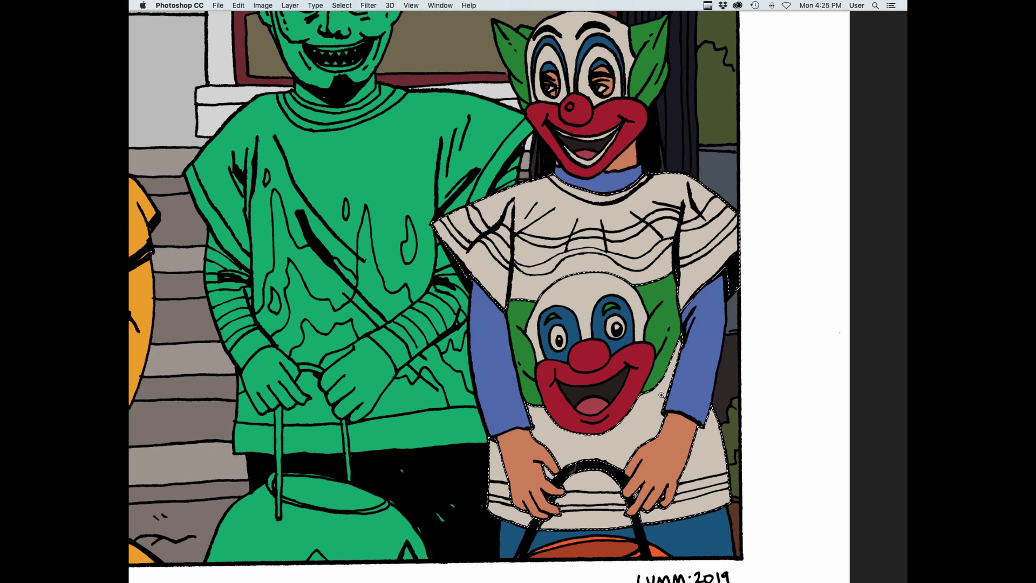
# Trace the lower edge of the costume's wavy yoke across chest and sleeves with the Pencil tool and fill the yoke with red
pyautogui.scroll(3, 731, 212)
pyautogui.moveTo(739, 229); pyautogui.dragTo(683, 303)
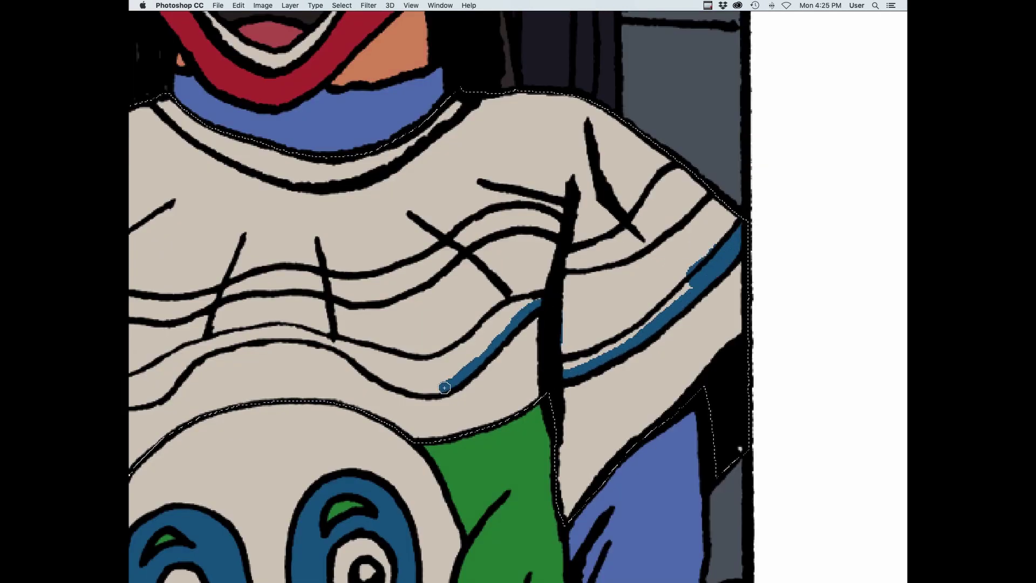
pyautogui.moveTo(249, 338); pyautogui.dragTo(176, 376)
pyautogui.moveTo(228, 300); pyautogui.dragTo(744, 182)
pyautogui.moveTo(692, 261)
pyautogui.mouseDown()
pyautogui.moveTo(674, 277)
pyautogui.moveTo(608, 285)
pyautogui.mouseUp()
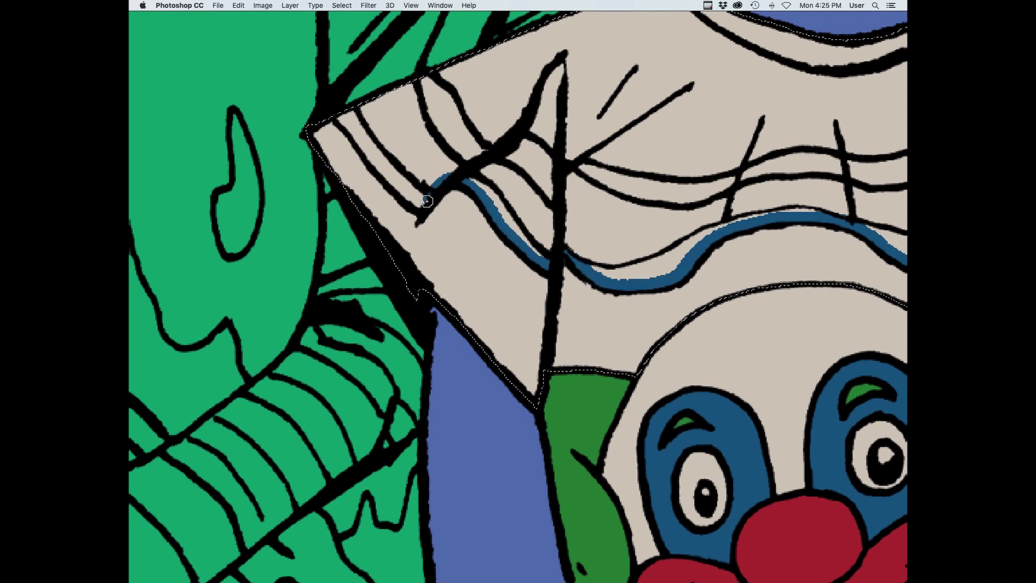
pyautogui.moveTo(363, 144); pyautogui.dragTo(330, 111)
pyautogui.press('g')
pyautogui.click(626, 146)
# Darken the costume's selected off-white area to a warm grey by lowering Lightness in Hue/Saturation
pyautogui.moveTo(842, 270); pyautogui.dragTo(786, 291)
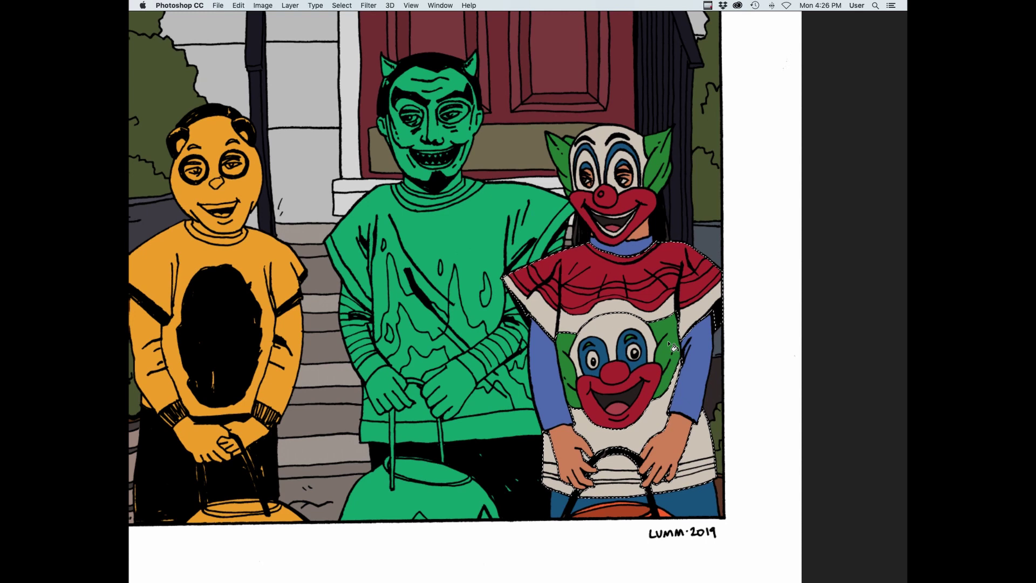
pyautogui.press('super+u')
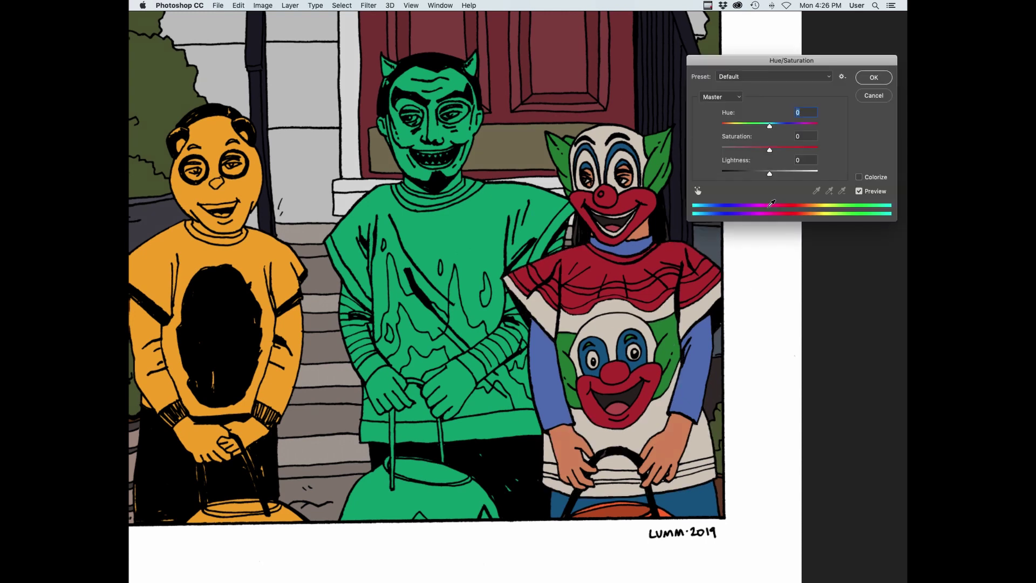
pyautogui.moveTo(769, 173); pyautogui.dragTo(751, 176)
pyautogui.click(874, 77)
# Trace the costume's bottom hem band beside the clown's right-side hand in red with the Pencil tool and fill it
pyautogui.press('super+equal')
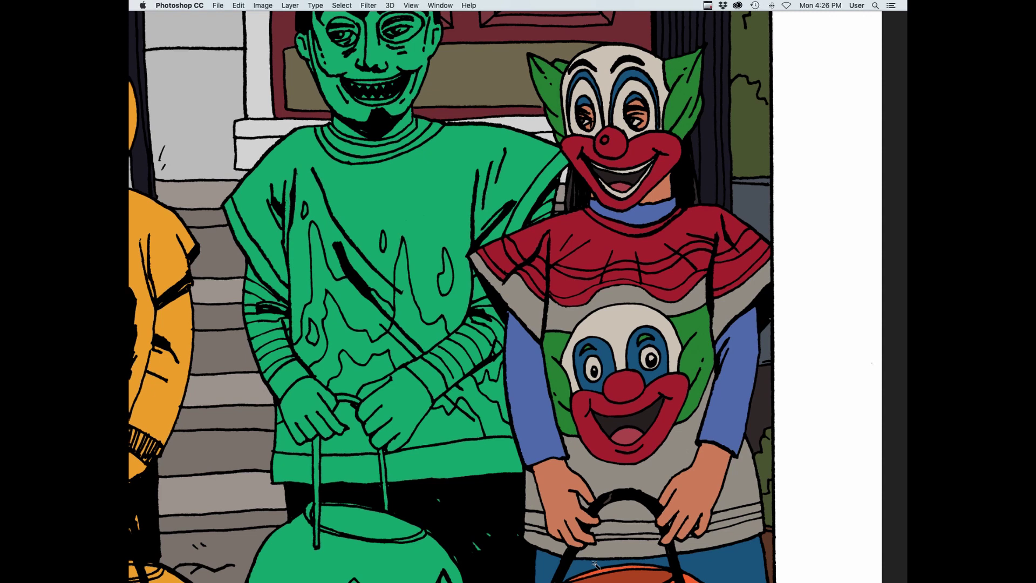
pyautogui.scroll(-3, 595, 564)
pyautogui.moveTo(757, 484); pyautogui.dragTo(825, 485)
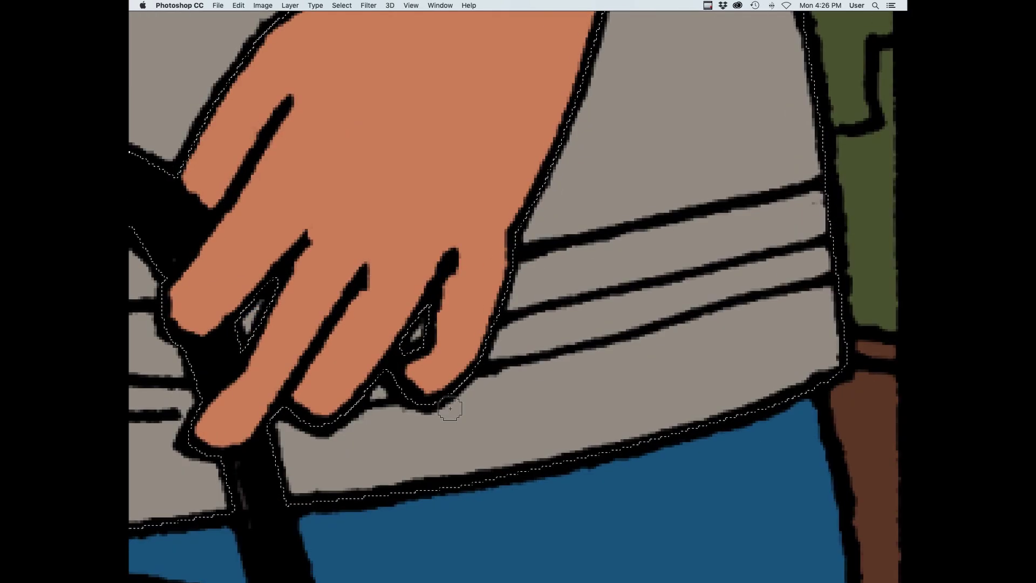
pyautogui.moveTo(357, 419); pyautogui.dragTo(444, 396)
pyautogui.moveTo(663, 340); pyautogui.dragTo(834, 299)
pyautogui.press('g')
pyautogui.click(742, 357)
# Continue the red bottom hem band between the clown's hands and past the left-side hand, tracing its edge and filling it
pyautogui.moveTo(255, 444); pyautogui.dragTo(745, 344)
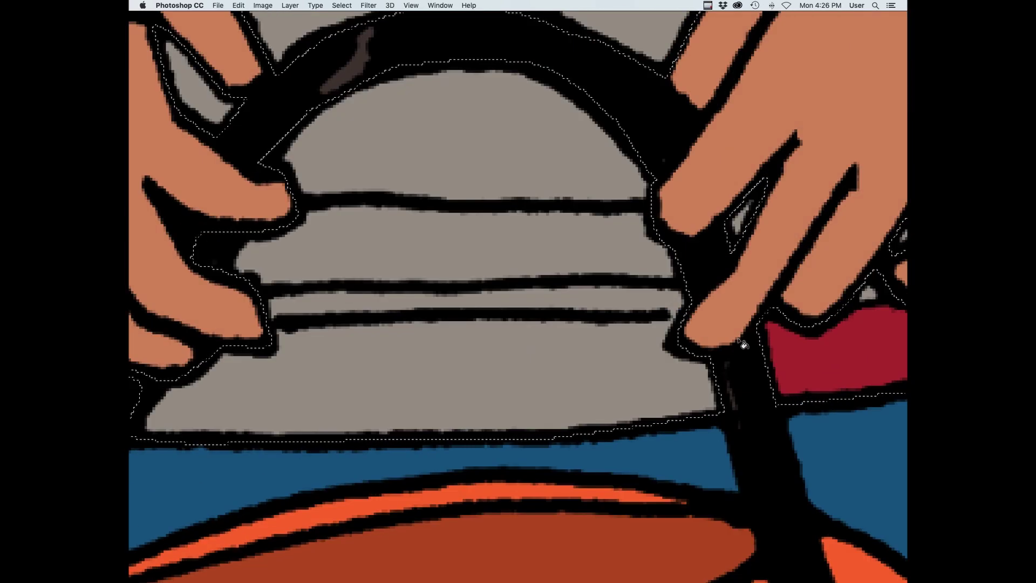
pyautogui.press('b')
pyautogui.moveTo(672, 327)
pyautogui.mouseDown()
pyautogui.moveTo(307, 334)
pyautogui.moveTo(268, 347)
pyautogui.mouseUp()
pyautogui.moveTo(364, 373); pyautogui.dragTo(754, 326)
pyautogui.moveTo(384, 258)
pyautogui.mouseDown()
pyautogui.moveTo(333, 245)
pyautogui.moveTo(236, 248)
pyautogui.mouseUp()
pyautogui.press('g')
pyautogui.click(294, 299)
# Sample dark blue and colour the upper hem stripe with it on both sides of and between the clown's hands
pyautogui.keyDown('alt'); pyautogui.click(399, 414); pyautogui.keyUp('alt')
pyautogui.moveTo(372, 216); pyautogui.dragTo(623, 378)
pyautogui.moveTo(608, 280); pyautogui.dragTo(475, 264)
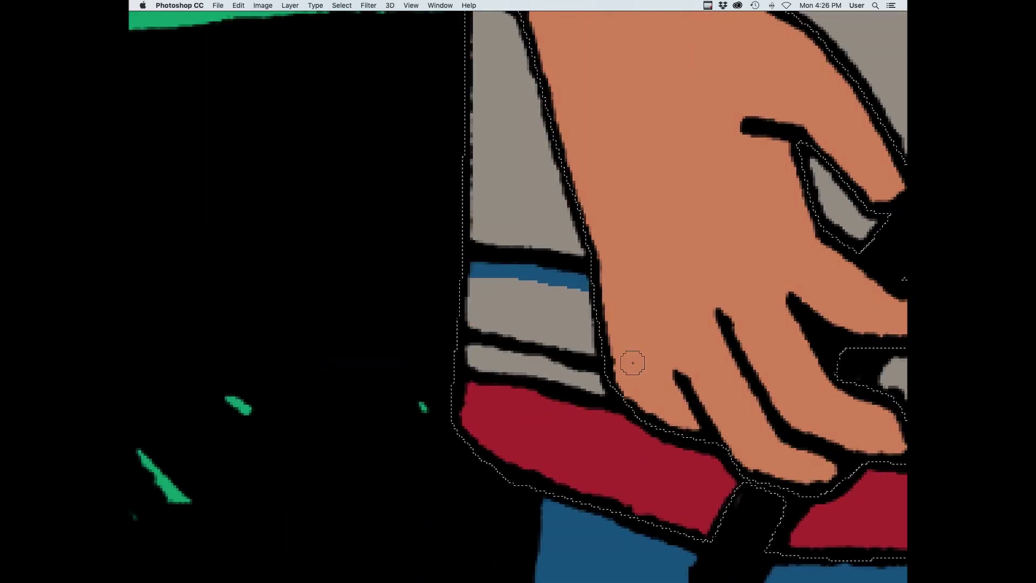
pyautogui.moveTo(621, 356)
pyautogui.mouseDown()
pyautogui.moveTo(464, 315)
pyautogui.moveTo(596, 321)
pyautogui.mouseUp()
pyautogui.moveTo(856, 342); pyautogui.dragTo(336, 330)
pyautogui.moveTo(426, 321); pyautogui.dragTo(763, 324)
pyautogui.moveTo(795, 370); pyautogui.dragTo(358, 377)
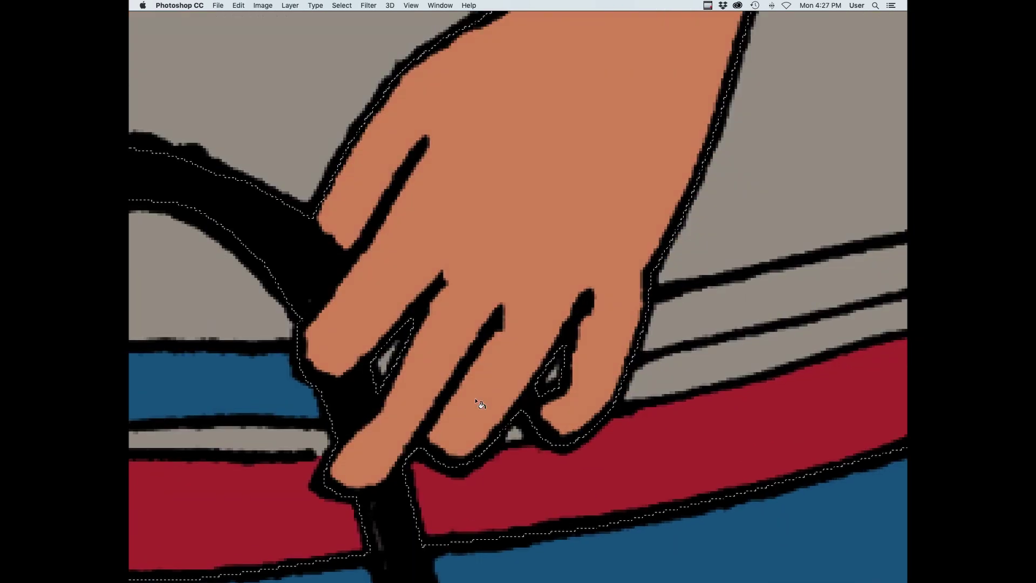
pyautogui.moveTo(741, 291)
pyautogui.mouseDown()
pyautogui.moveTo(686, 327)
pyautogui.moveTo(852, 288)
pyautogui.moveTo(778, 290)
pyautogui.mouseUp()
pyautogui.moveTo(822, 299); pyautogui.dragTo(568, 375)
pyautogui.moveTo(621, 331)
pyautogui.mouseDown()
pyautogui.moveTo(678, 312)
pyautogui.moveTo(619, 369)
pyautogui.moveTo(631, 352)
pyautogui.mouseUp()
pyautogui.keyDown('alt'); pyautogui.keyDown('super'); pyautogui.click(689, 330); pyautogui.keyUp('super'); pyautogui.keyUp('alt')
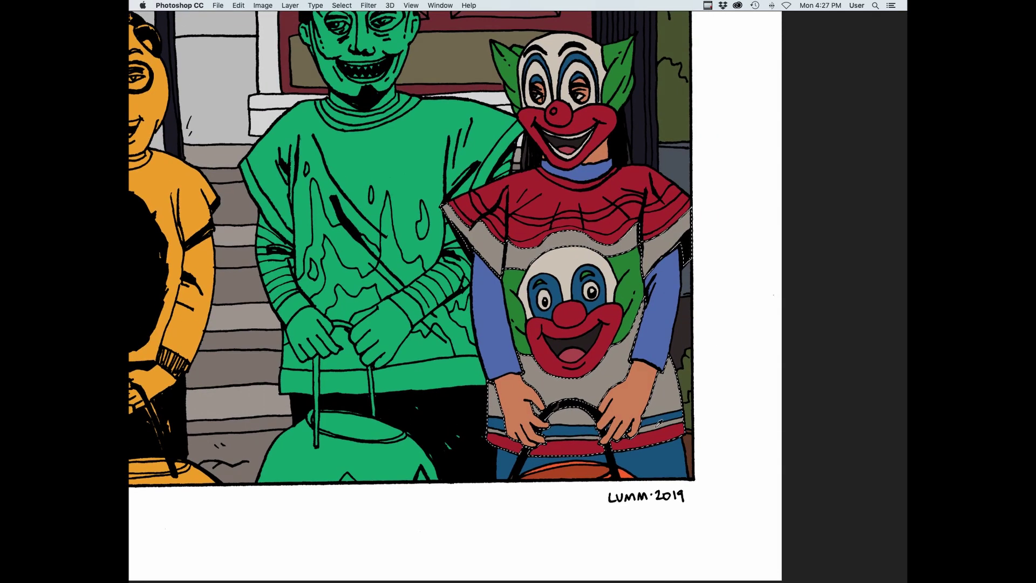
# Select the red areas with the Magic Wand, then outline and fill a grey stripe on the yoke's right-side sleeve
pyautogui.moveTo(583, 154); pyautogui.dragTo(701, 274)
pyautogui.press('super+d')
pyautogui.press('w')
pyautogui.click(569, 311)
pyautogui.press('b')
pyautogui.moveTo(540, 306); pyautogui.dragTo(629, 284)
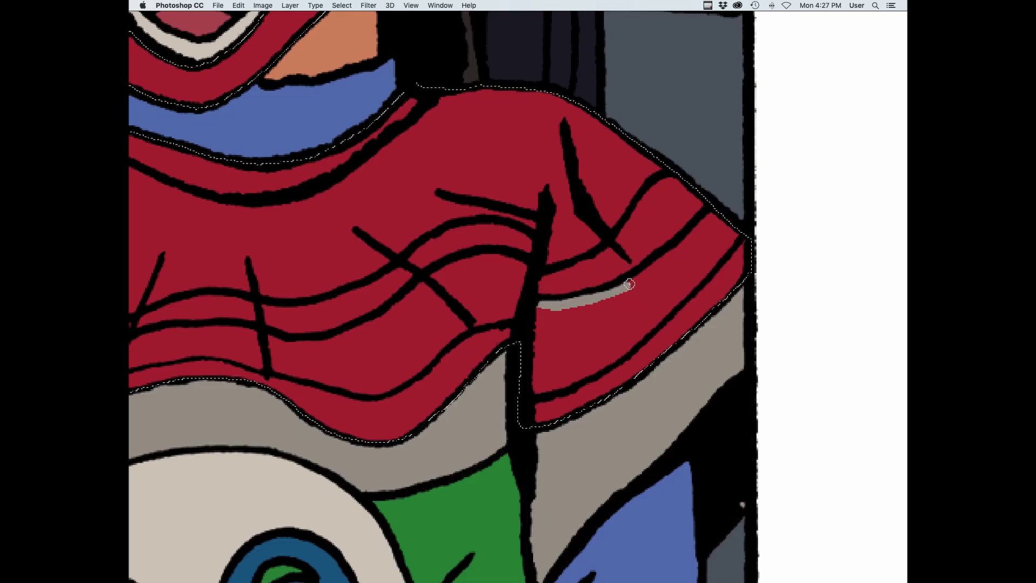
pyautogui.moveTo(738, 233); pyautogui.dragTo(645, 330)
pyautogui.moveTo(534, 393); pyautogui.dragTo(527, 299)
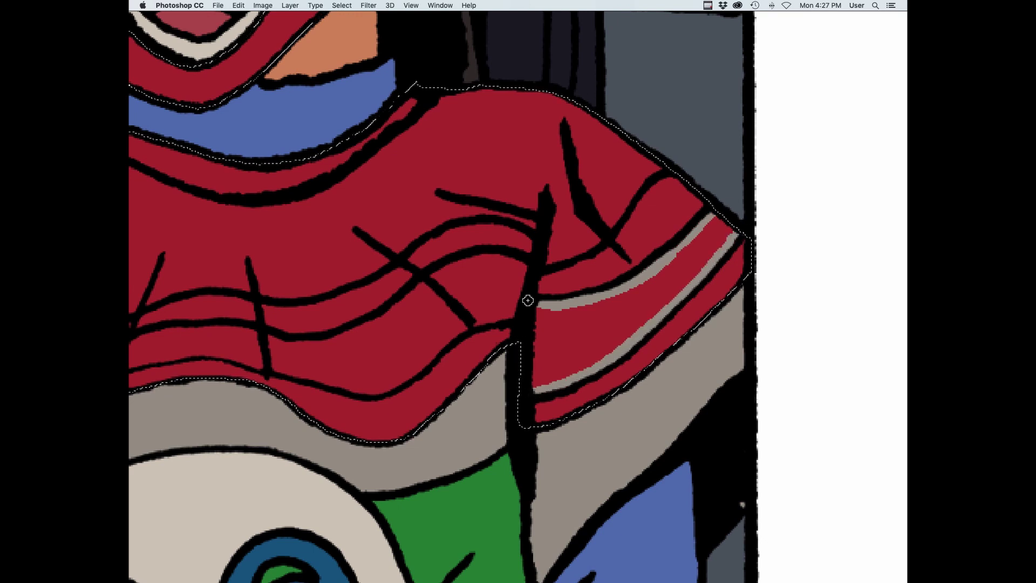
pyautogui.press('g')
pyautogui.click(589, 323)
# Outline the wavy grey stripe across the yoke's chest with the Pencil tool and fill it with grey
pyautogui.moveTo(607, 274); pyautogui.dragTo(779, 264)
pyautogui.press('b')
pyautogui.moveTo(699, 256)
pyautogui.mouseDown()
pyautogui.moveTo(699, 303)
pyautogui.moveTo(600, 351)
pyautogui.mouseUp()
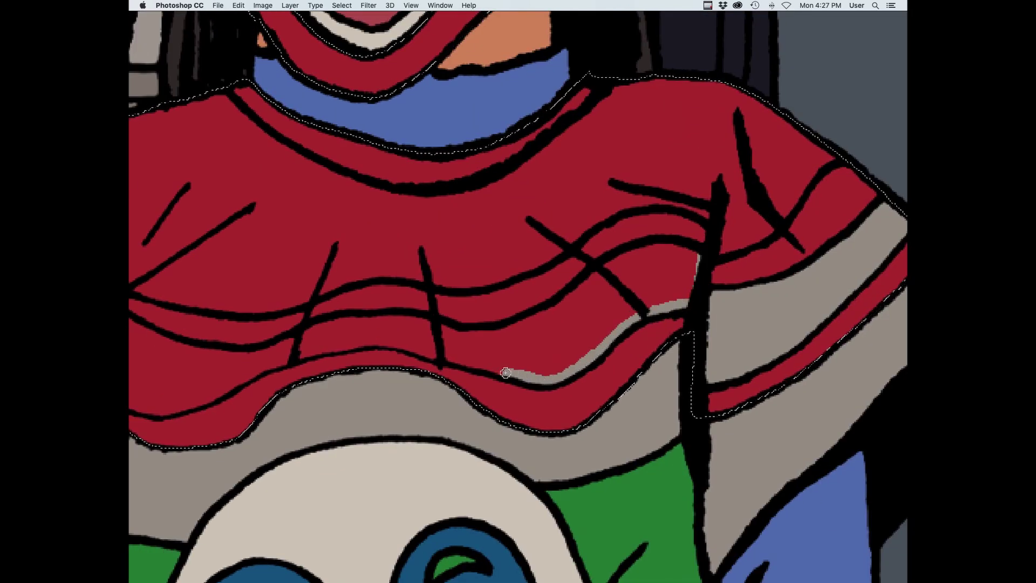
pyautogui.moveTo(255, 373); pyautogui.dragTo(149, 410)
pyautogui.moveTo(698, 262); pyautogui.dragTo(663, 243)
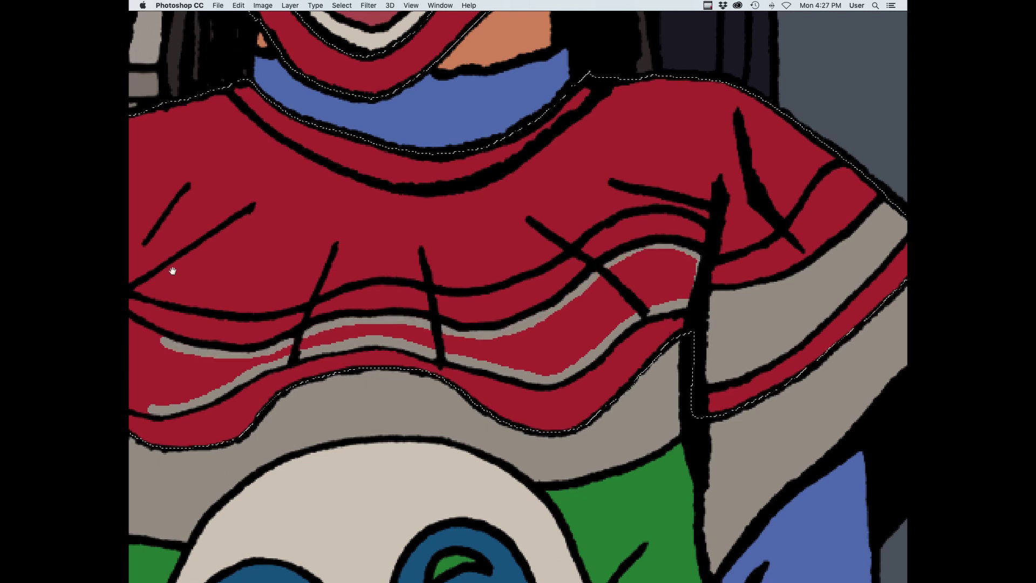
pyautogui.hscroll(-12, 585, 370)
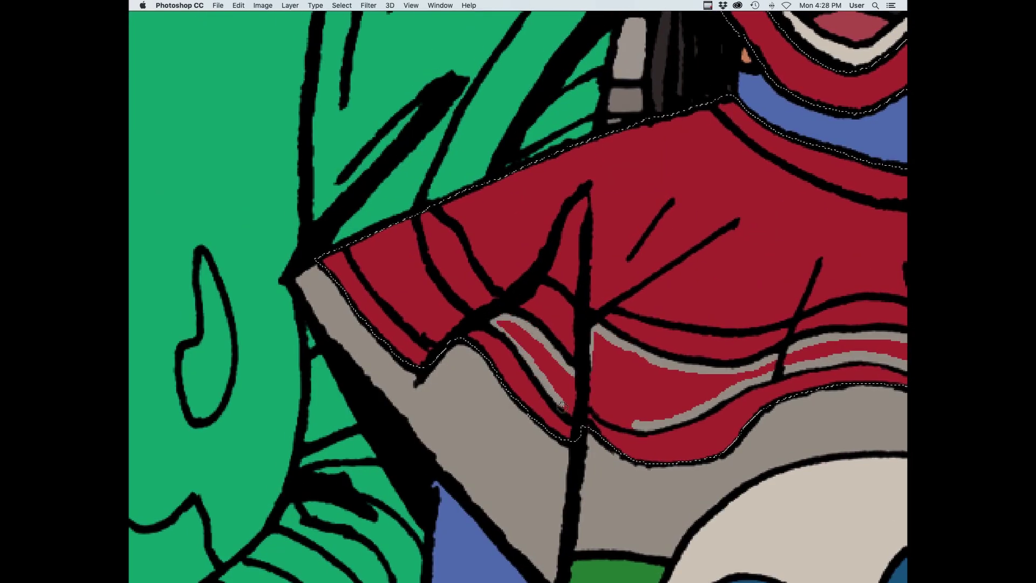
pyautogui.moveTo(562, 407)
pyautogui.mouseDown()
pyautogui.moveTo(574, 416)
pyautogui.moveTo(587, 404)
pyautogui.mouseUp()
pyautogui.press('g')
pyautogui.click(659, 411)
# Outline the matching stripe on the yoke's left-side sleeve in grey and fill it
pyautogui.press('b')
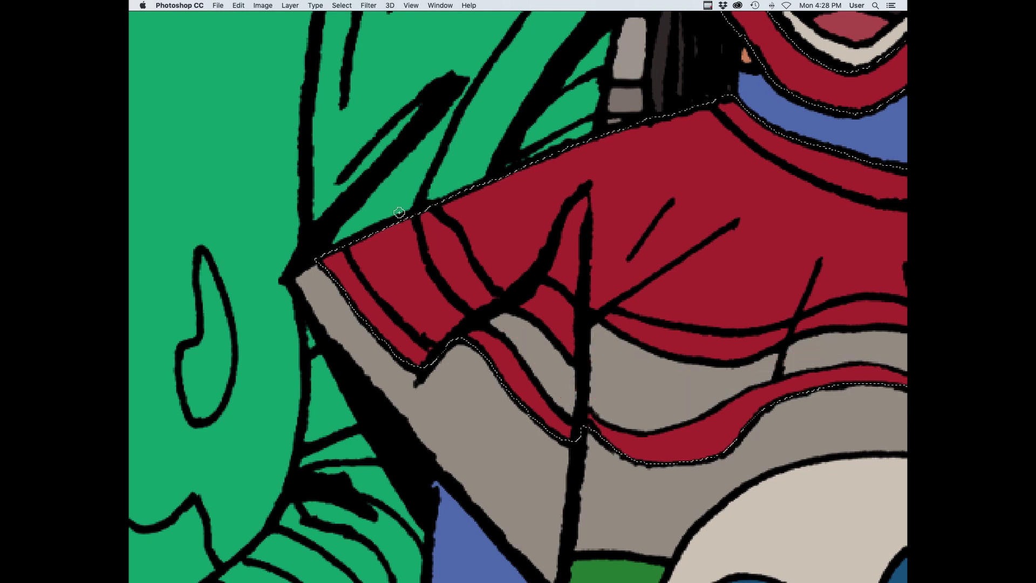
pyautogui.moveTo(399, 212)
pyautogui.mouseDown()
pyautogui.moveTo(447, 313)
pyautogui.moveTo(408, 324)
pyautogui.mouseUp()
pyautogui.press('super+z')
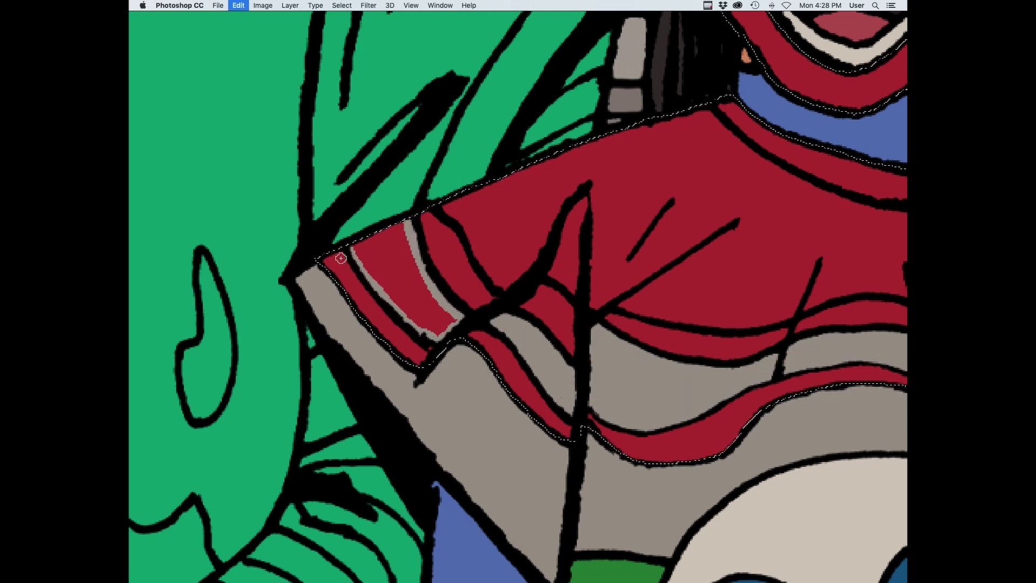
pyautogui.press('g')
pyautogui.click(432, 322)
# Exclude the yoke's grey stripe and the red stripe below it from the selection with the Magic Wand and Lasso tools
pyautogui.press('w')
pyautogui.keyDown('alt'); pyautogui.click(676, 446); pyautogui.keyUp('alt')
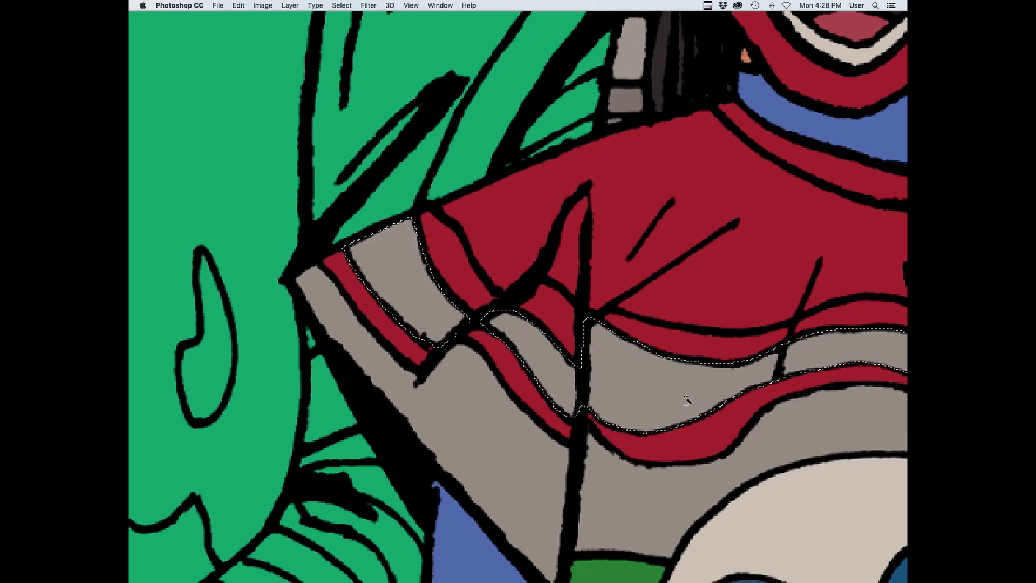
pyautogui.press('super+z')
pyautogui.keyDown('alt'); pyautogui.click(671, 468); pyautogui.keyUp('alt')
pyautogui.press('l')
pyautogui.moveTo(494, 322)
pyautogui.mouseDown()
pyautogui.moveTo(738, 497)
pyautogui.moveTo(767, 410)
pyautogui.mouseUp()
pyautogui.moveTo(829, 364); pyautogui.dragTo(548, 372)
pyautogui.moveTo(436, 463)
pyautogui.mouseDown()
pyautogui.moveTo(872, 418)
pyautogui.moveTo(858, 432)
pyautogui.mouseUp()
pyautogui.moveTo(851, 376); pyautogui.dragTo(514, 412)
pyautogui.moveTo(576, 354)
pyautogui.mouseDown()
pyautogui.moveTo(703, 338)
pyautogui.moveTo(637, 335)
pyautogui.mouseUp()
pyautogui.moveTo(722, 354); pyautogui.dragTo(648, 348)
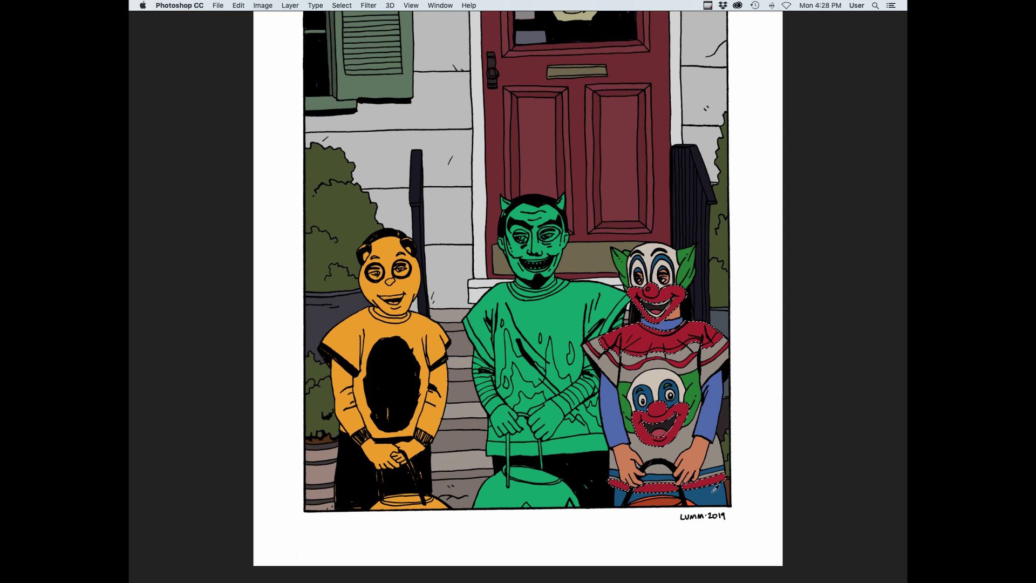
# Outline the yoke's upper stripe on the right-side sleeve in dark blue and fill it
pyautogui.moveTo(713, 328); pyautogui.dragTo(783, 330)
pyautogui.moveTo(653, 439)
pyautogui.mouseDown()
pyautogui.moveTo(710, 406)
pyautogui.moveTo(756, 355)
pyautogui.mouseUp()
pyautogui.press('g')
pyautogui.click(717, 423)
# Trace the thin wavy stripe above the chest's grey band in dark blue and fill it
pyautogui.moveTo(629, 418); pyautogui.dragTo(793, 359)
pyautogui.press('b')
pyautogui.moveTo(792, 353)
pyautogui.mouseDown()
pyautogui.moveTo(788, 372)
pyautogui.moveTo(678, 373)
pyautogui.mouseUp()
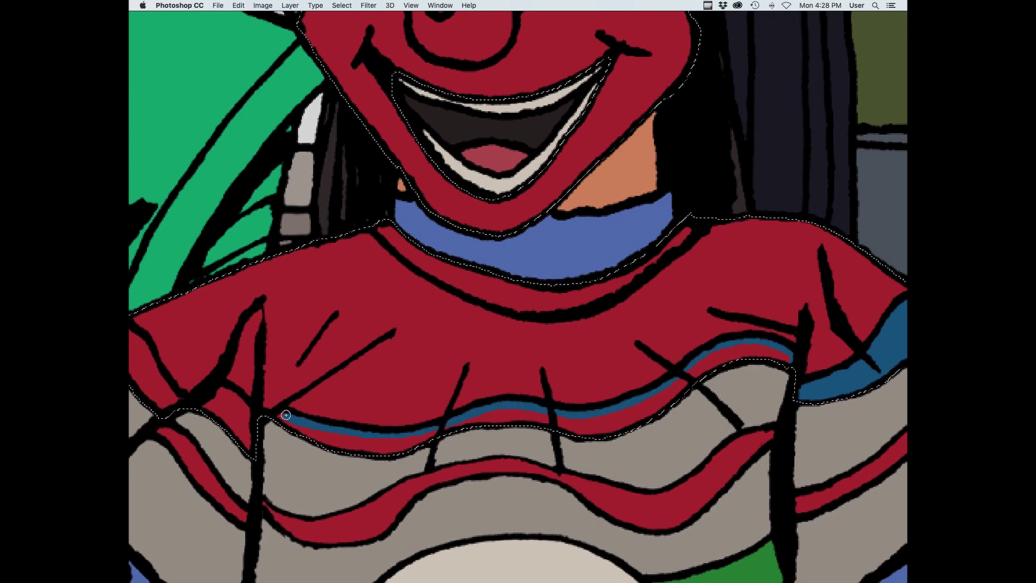
pyautogui.moveTo(286, 415); pyautogui.dragTo(274, 413)
pyautogui.press('g')
pyautogui.click(372, 445)
# Trace the upper stripe's sections on the left-side sleeve in dark blue with the Pencil tool and fill them
pyautogui.moveTo(393, 350)
pyautogui.mouseDown()
pyautogui.moveTo(761, 340)
pyautogui.moveTo(858, 325)
pyautogui.mouseUp()
pyautogui.moveTo(841, 326); pyautogui.dragTo(890, 327)
pyautogui.press('b')
pyautogui.moveTo(428, 277); pyautogui.dragTo(464, 299)
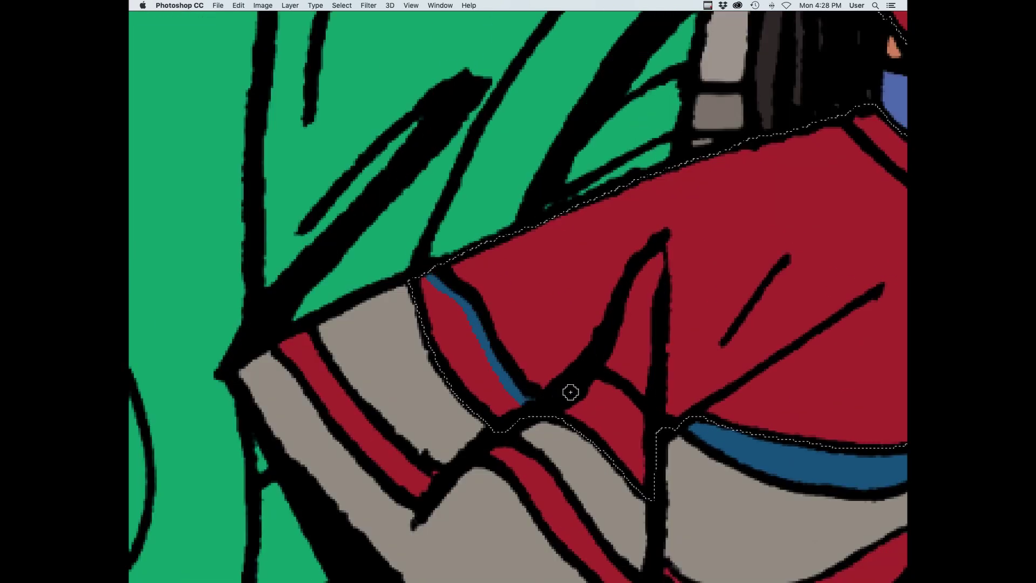
pyautogui.moveTo(570, 392); pyautogui.dragTo(648, 418)
pyautogui.press('g')
pyautogui.click(620, 430)
pyautogui.click(459, 357)
# Trace the costume's neckline band in grey with the Pencil tool and fill it
pyautogui.press('b')
pyautogui.moveTo(777, 319); pyautogui.dragTo(674, 335)
pyautogui.moveTo(823, 370); pyautogui.dragTo(631, 399)
pyautogui.moveTo(631, 399); pyautogui.dragTo(740, 367)
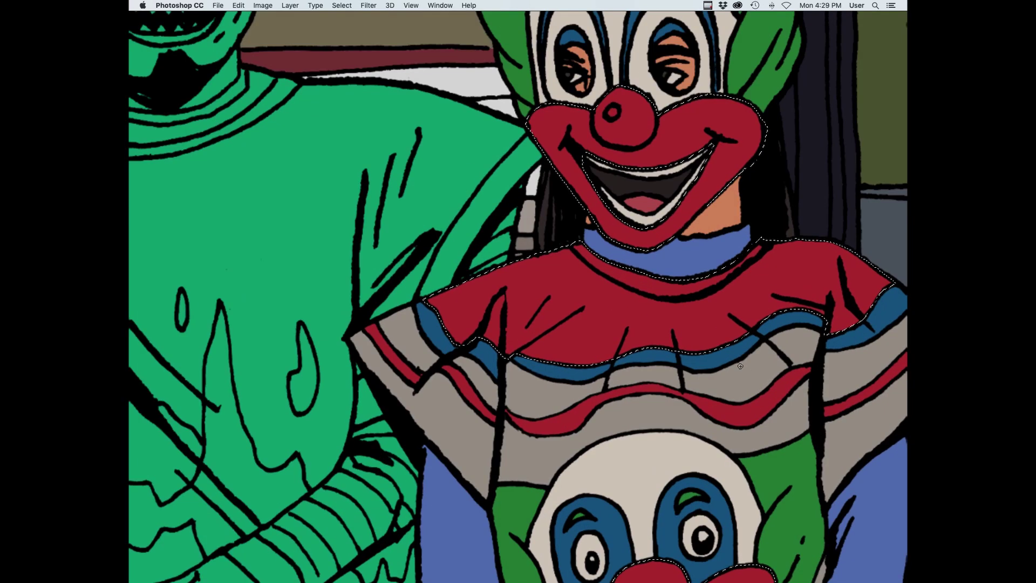
pyautogui.press('super+plus')
pyautogui.moveTo(823, 199); pyautogui.dragTo(777, 245)
pyautogui.moveTo(537, 310); pyautogui.dragTo(359, 197)
pyautogui.press('g')
pyautogui.click(480, 269)
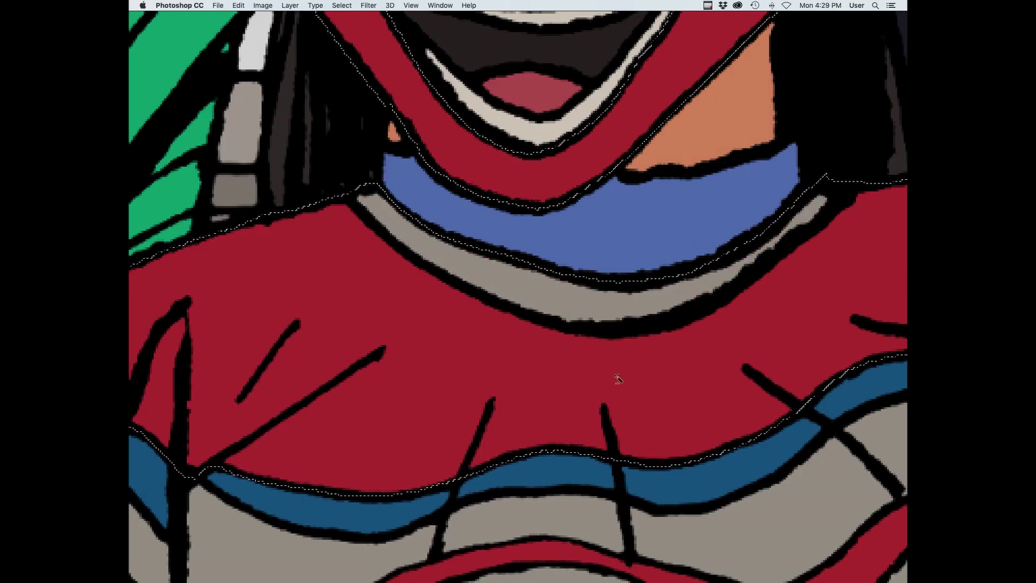
# Select the whole green devil figure and fill it with the dark navy sampled from the stair railing
pyautogui.press('super+d')
pyautogui.moveTo(869, 318); pyautogui.dragTo(783, 284)
pyautogui.moveTo(561, 401)
pyautogui.mouseDown()
pyautogui.moveTo(626, 474)
pyautogui.moveTo(679, 485)
pyautogui.moveTo(626, 459)
pyautogui.mouseUp()
pyautogui.click(563, 453)
pyautogui.press('i')
pyautogui.click(385, 145)
pyautogui.hotkey('alt', 'BackSpace')
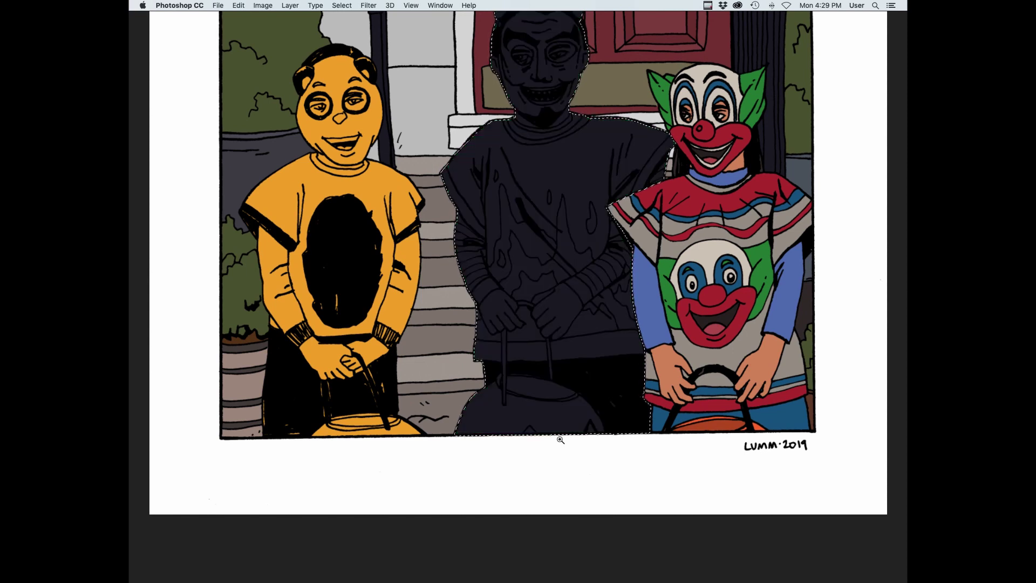
# Exclude the devil's bucket's triangular shapes and the trousers beside its right-side edge from the selection with the Lasso tool
pyautogui.moveTo(586, 430); pyautogui.dragTo(653, 404)
pyautogui.moveTo(516, 76); pyautogui.dragTo(572, 162)
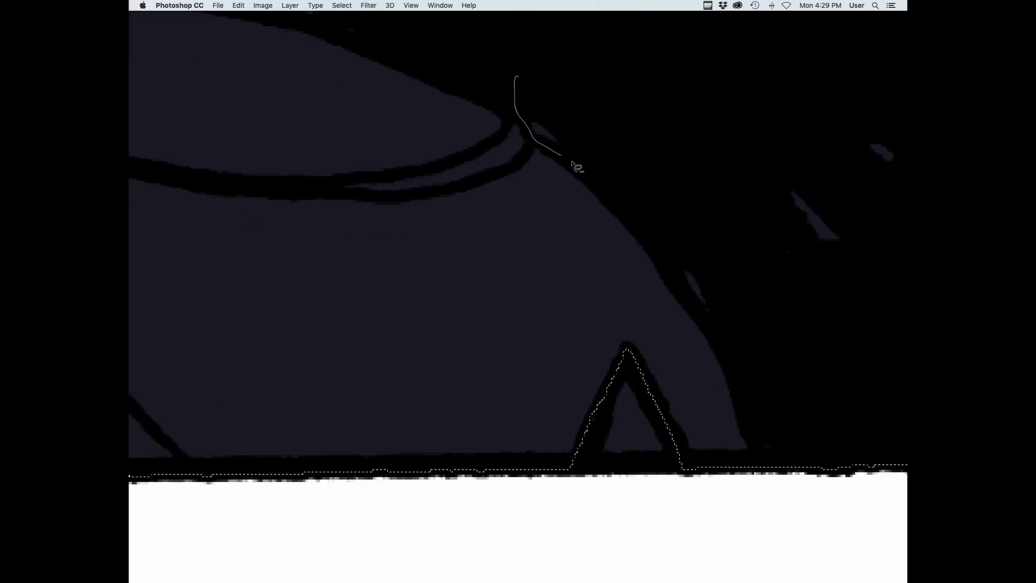
pyautogui.moveTo(739, 383); pyautogui.dragTo(588, 71)
pyautogui.moveTo(521, 241)
pyautogui.mouseDown()
pyautogui.moveTo(594, 280)
pyautogui.moveTo(896, 303)
pyautogui.mouseUp()
pyautogui.moveTo(550, 464); pyautogui.dragTo(613, 531)
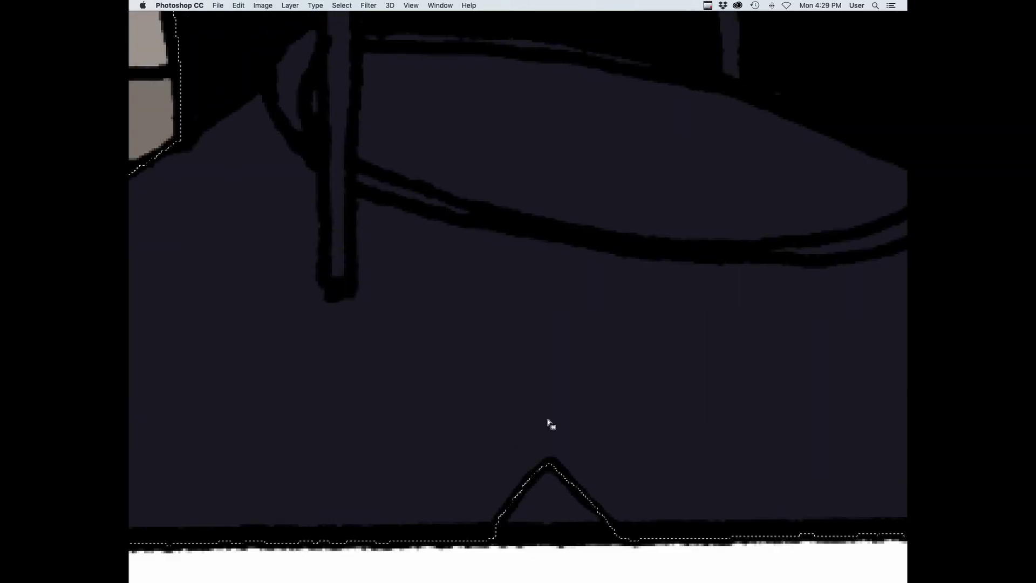
# Exclude the bucket's left-side handle strap and the trousers on both sides of it from the selection with the Lasso tool
pyautogui.moveTo(459, 216); pyautogui.dragTo(613, 480)
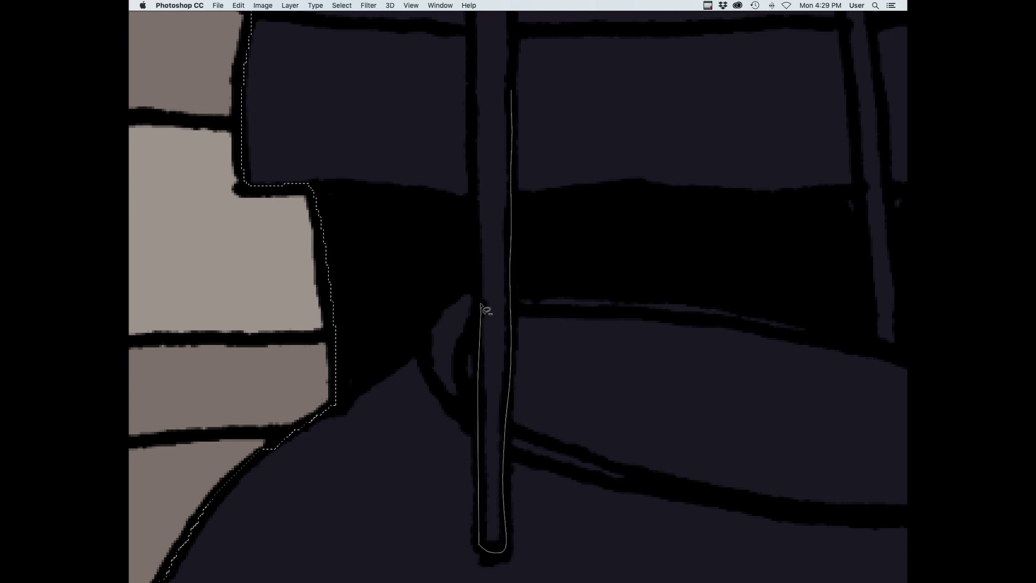
pyautogui.moveTo(471, 102); pyautogui.dragTo(511, 91)
pyautogui.scroll(2, 527, 238)
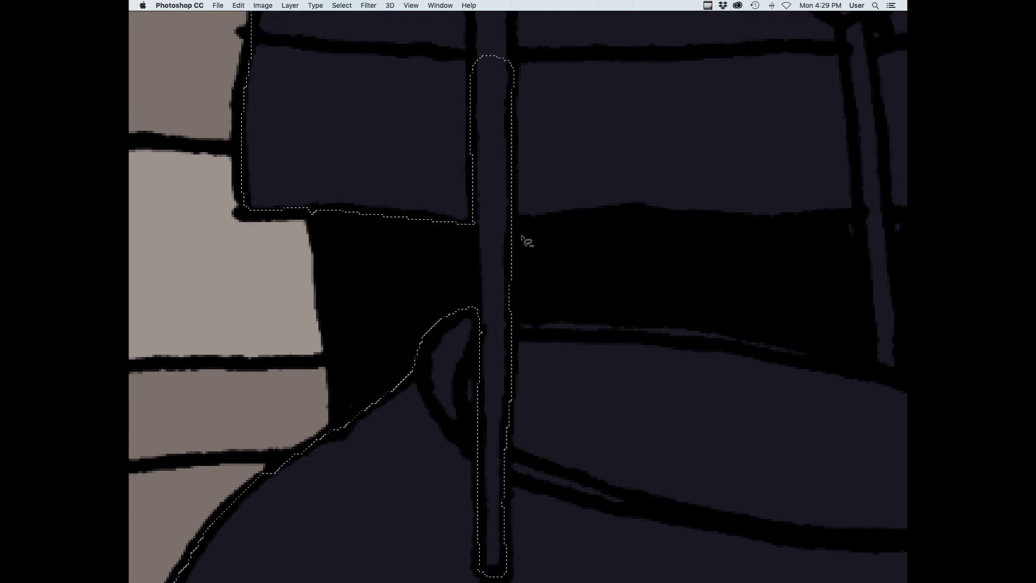
pyautogui.moveTo(505, 220); pyautogui.dragTo(791, 226)
pyautogui.moveTo(751, 325); pyautogui.dragTo(508, 313)
# Exclude the left-side strap up to the hand and the handle arc between the devil's hands from the selection with the Lasso tool
pyautogui.moveTo(580, 124); pyautogui.dragTo(581, 516)
pyautogui.moveTo(503, 323); pyautogui.dragTo(512, 341)
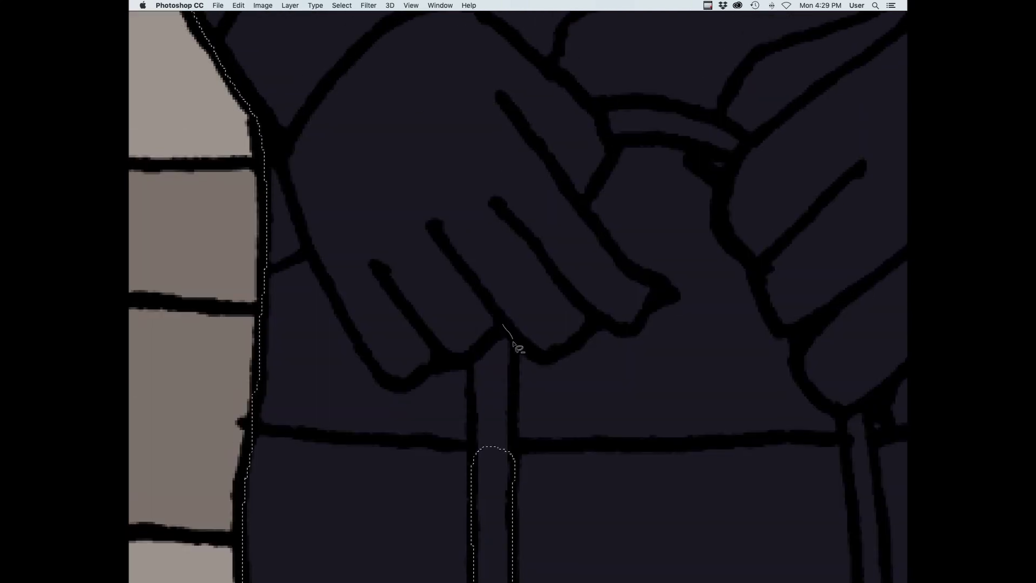
pyautogui.moveTo(469, 369); pyautogui.dragTo(470, 361)
pyautogui.scroll(3, 732, 324)
pyautogui.hscroll(5, 733, 324)
pyautogui.moveTo(509, 250); pyautogui.dragTo(548, 278)
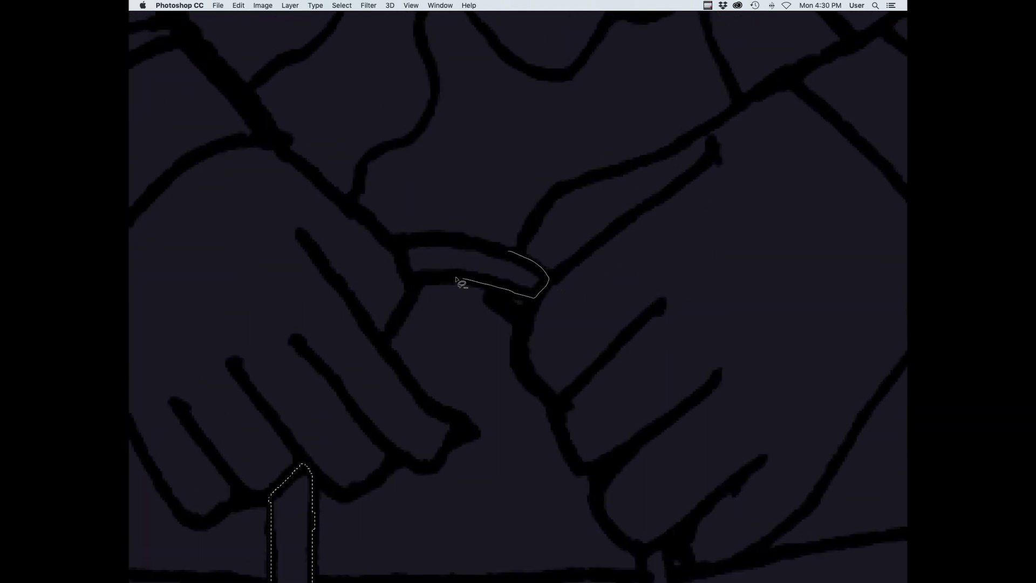
pyautogui.moveTo(498, 250); pyautogui.dragTo(507, 251)
# Exclude the bucket's right-side handle strap and the trousers around it, between shirt hem and bucket rim, from the selection
pyautogui.moveTo(661, 544); pyautogui.dragTo(527, 252)
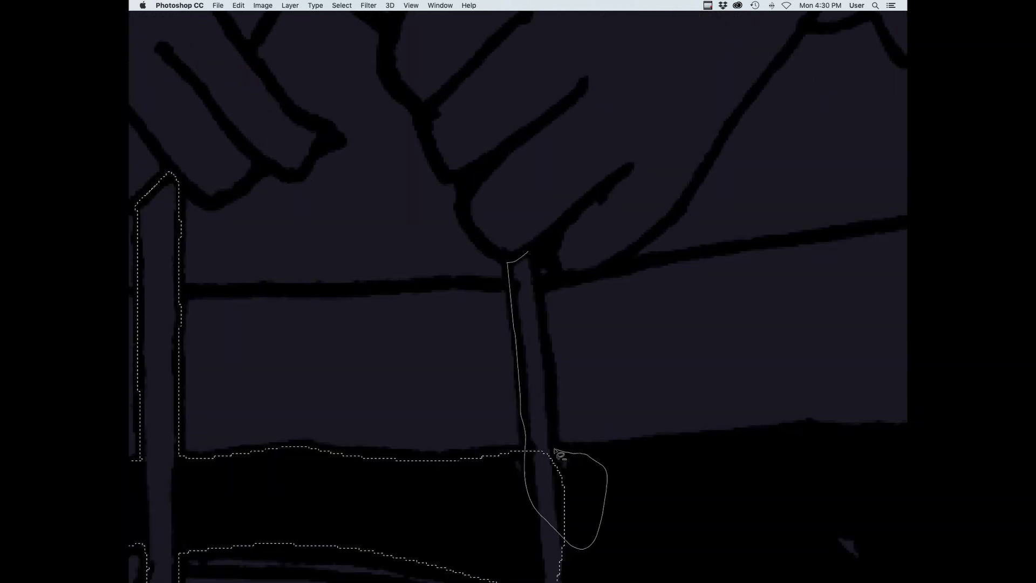
pyautogui.moveTo(560, 454); pyautogui.dragTo(561, 456)
pyautogui.scroll(-6, 594, 352)
pyautogui.moveTo(540, 189); pyautogui.dragTo(509, 261)
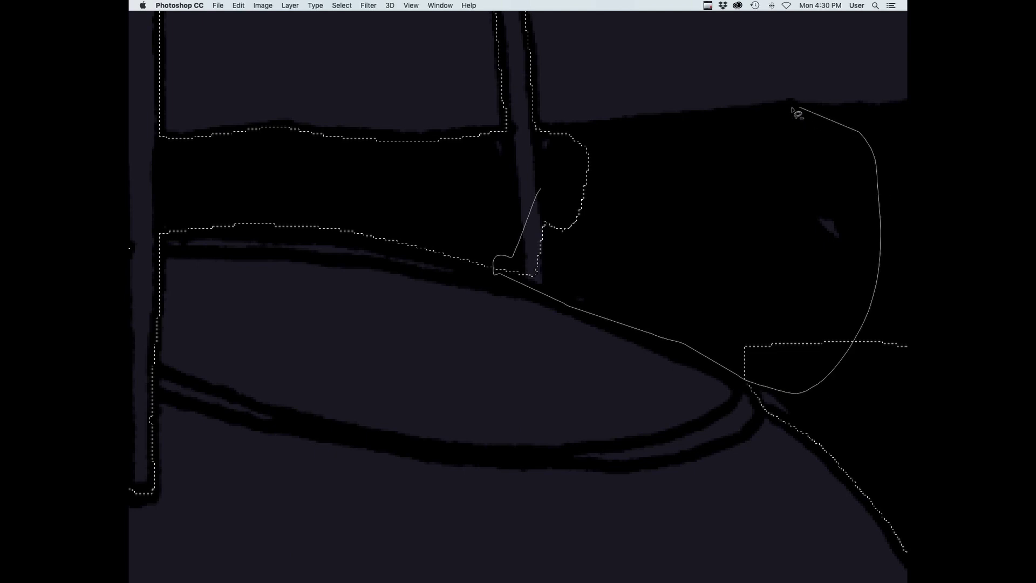
pyautogui.moveTo(792, 110); pyautogui.dragTo(545, 135)
pyautogui.moveTo(785, 258); pyautogui.dragTo(369, 330)
pyautogui.moveTo(393, 190); pyautogui.dragTo(426, 194)
pyautogui.moveTo(904, 404); pyautogui.dragTo(377, 388)
pyautogui.moveTo(714, 456)
pyautogui.mouseDown()
pyautogui.moveTo(530, 197)
pyautogui.moveTo(483, 164)
pyautogui.mouseUp()
pyautogui.moveTo(652, 115)
pyautogui.mouseDown()
pyautogui.moveTo(437, 575)
pyautogui.moveTo(394, 203)
pyautogui.mouseUp()
# Exclude the devil's black goatee and the shadow under his chin from the selection with the Lasso tool
pyautogui.press('super+minus')
pyautogui.press('super+minus')
pyautogui.press('super+minus')
pyautogui.press('super+minus')
pyautogui.moveTo(525, 365); pyautogui.dragTo(788, 374)
pyautogui.moveTo(767, 194)
pyautogui.mouseDown()
pyautogui.moveTo(722, 367)
pyautogui.moveTo(676, 466)
pyautogui.mouseUp()
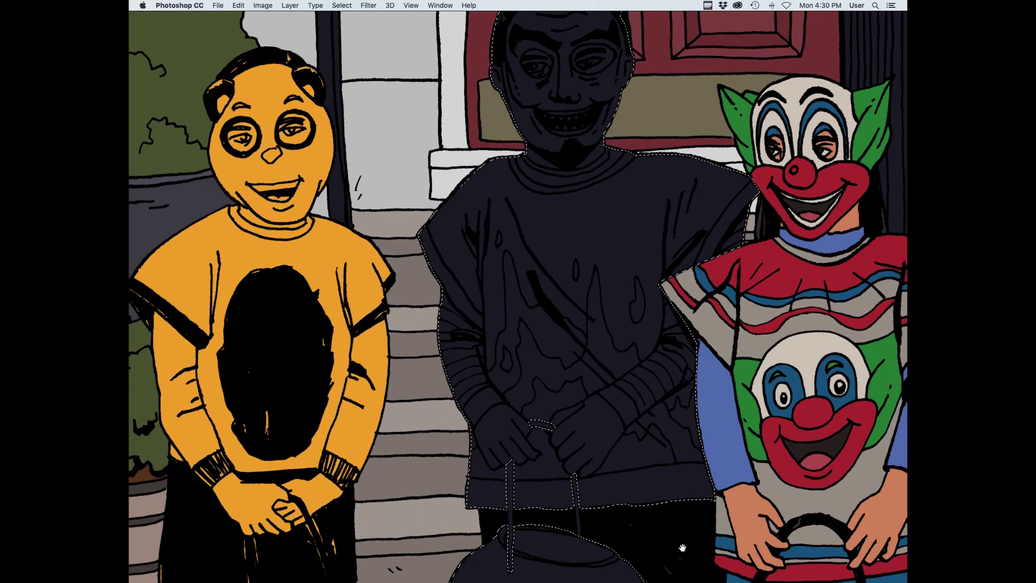
pyautogui.moveTo(740, 383); pyautogui.dragTo(679, 410)
pyautogui.moveTo(615, 226); pyautogui.dragTo(637, 414)
pyautogui.moveTo(615, 414); pyautogui.dragTo(679, 418)
pyautogui.moveTo(695, 448)
pyautogui.mouseDown()
pyautogui.moveTo(624, 432)
pyautogui.moveTo(449, 502)
pyautogui.moveTo(314, 454)
pyautogui.mouseUp()
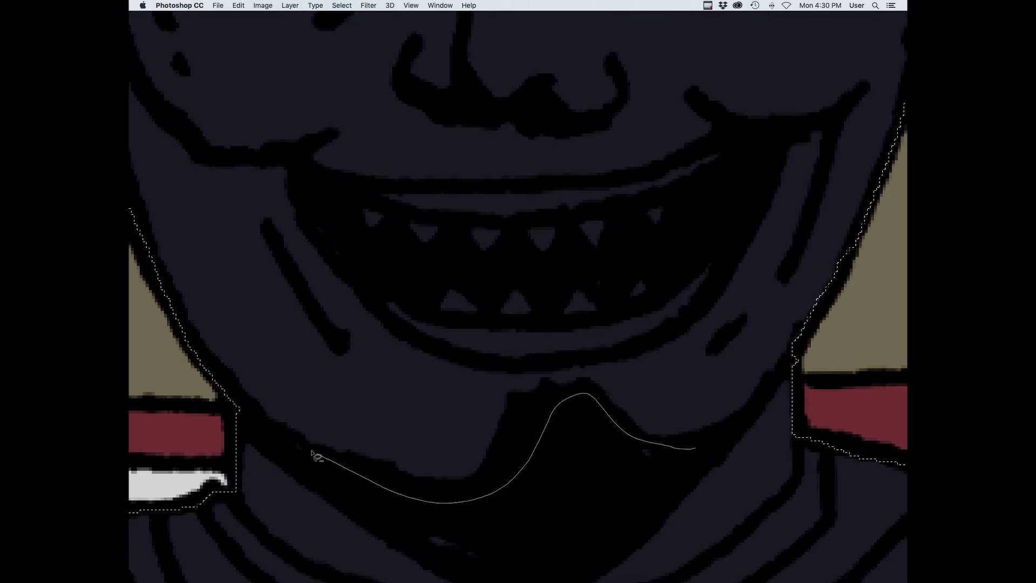
pyautogui.moveTo(418, 554); pyautogui.dragTo(707, 447)
# Exclude the black mouth interior between the devil's upper and lower teeth from the selection with the Lasso tool
pyautogui.moveTo(730, 260); pyautogui.dragTo(722, 423)
pyautogui.moveTo(612, 441); pyautogui.dragTo(537, 467)
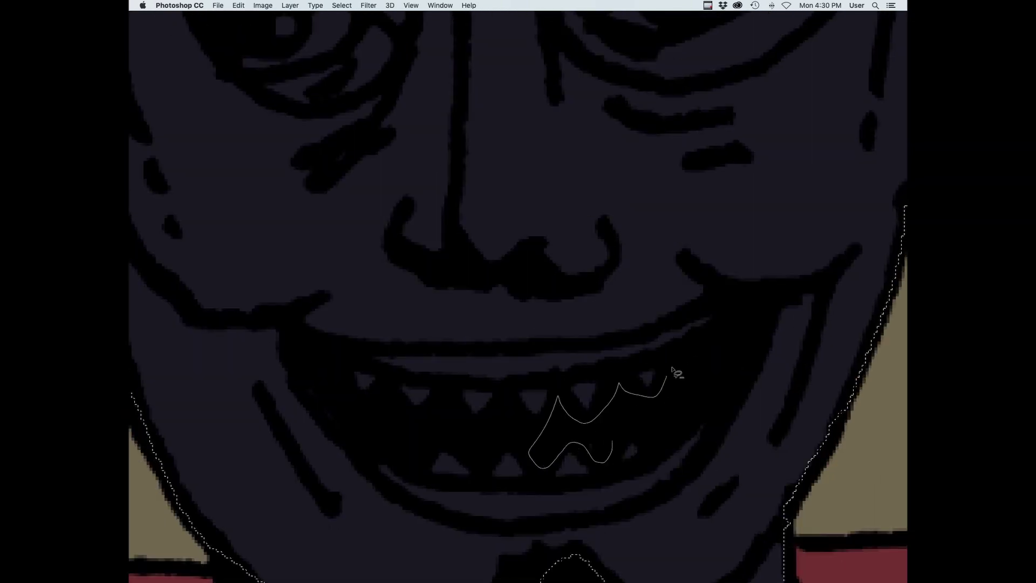
pyautogui.moveTo(674, 372); pyautogui.dragTo(658, 447)
pyautogui.moveTo(549, 435); pyautogui.dragTo(430, 420)
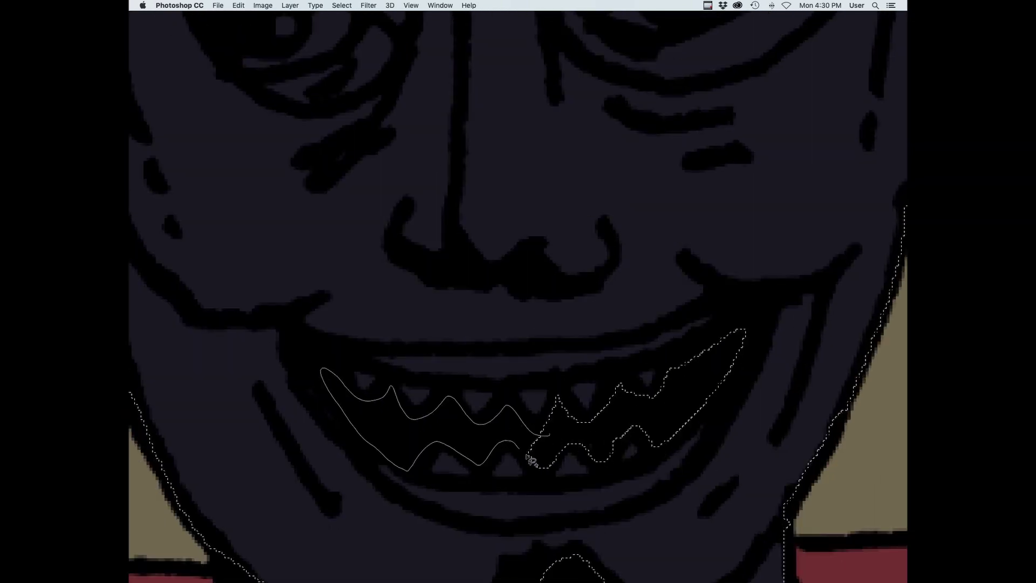
pyautogui.moveTo(528, 457); pyautogui.dragTo(550, 436)
# Exclude the devil's left-side eyebrow and the black hair from the left-side ear up around the horn from the selection
pyautogui.moveTo(694, 91); pyautogui.dragTo(661, 432)
pyautogui.moveTo(515, 323)
pyautogui.mouseDown()
pyautogui.moveTo(666, 394)
pyautogui.moveTo(786, 423)
pyautogui.mouseUp()
pyautogui.moveTo(711, 309)
pyautogui.mouseDown()
pyautogui.moveTo(605, 312)
pyautogui.moveTo(494, 269)
pyautogui.moveTo(653, 299)
pyautogui.mouseUp()
pyautogui.hscroll(-4, 701, 157)
pyautogui.moveTo(408, 476); pyautogui.dragTo(511, 327)
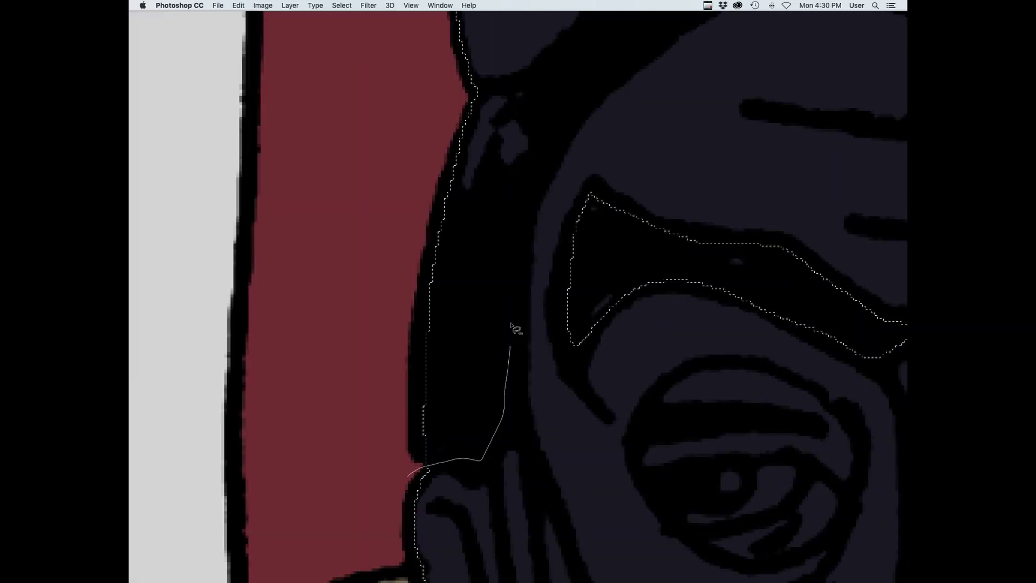
pyautogui.moveTo(532, 116); pyautogui.dragTo(416, 443)
pyautogui.moveTo(497, 228); pyautogui.dragTo(479, 271)
pyautogui.moveTo(766, 316); pyautogui.dragTo(462, 278)
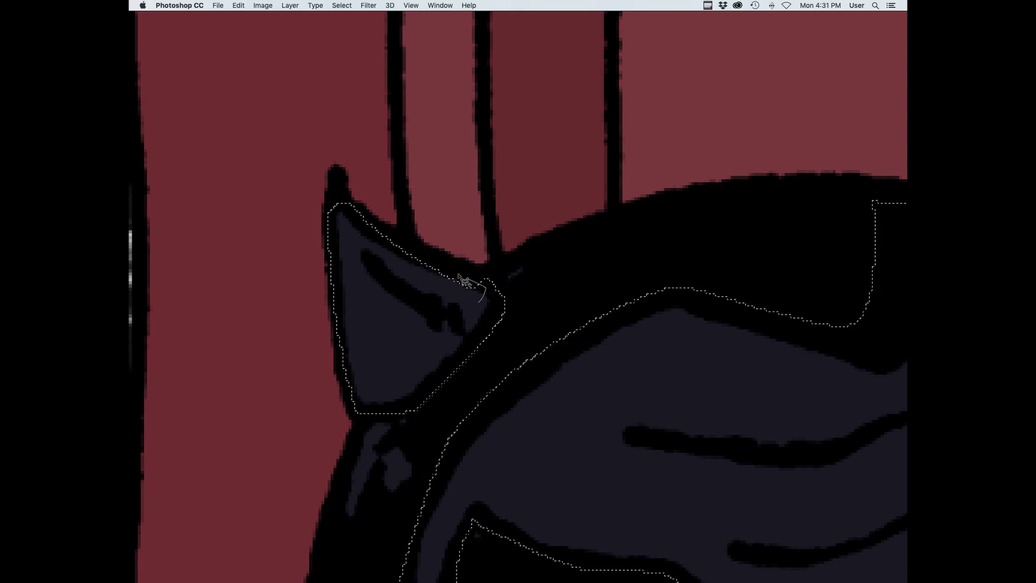
# Exclude the black hair across the top of the head and around the right-side horn down to the ear from the selection
pyautogui.hscroll(6, 629, 383)
pyautogui.moveTo(690, 290); pyautogui.dragTo(693, 387)
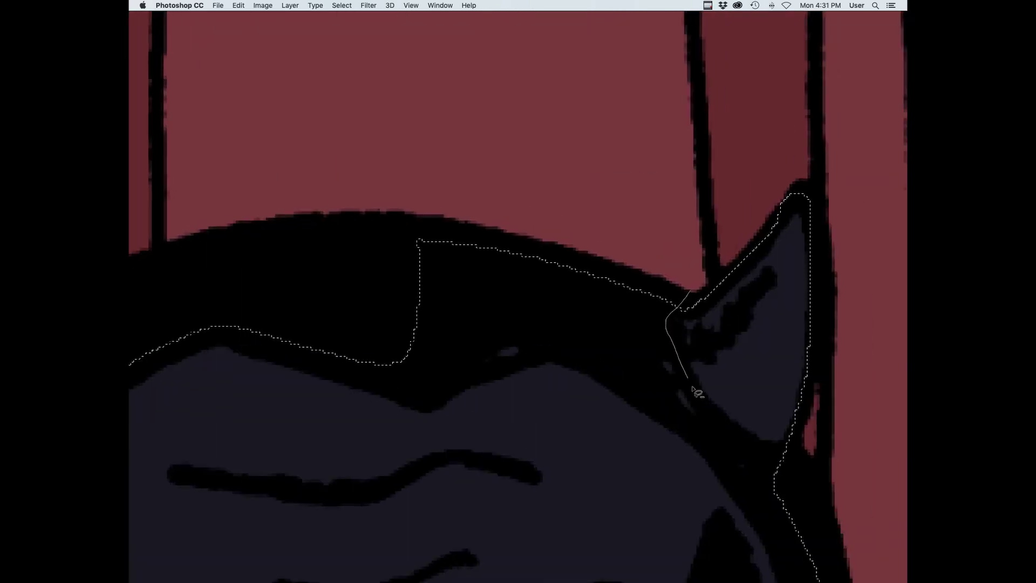
pyautogui.moveTo(502, 201); pyautogui.dragTo(685, 311)
pyautogui.press('super+0')
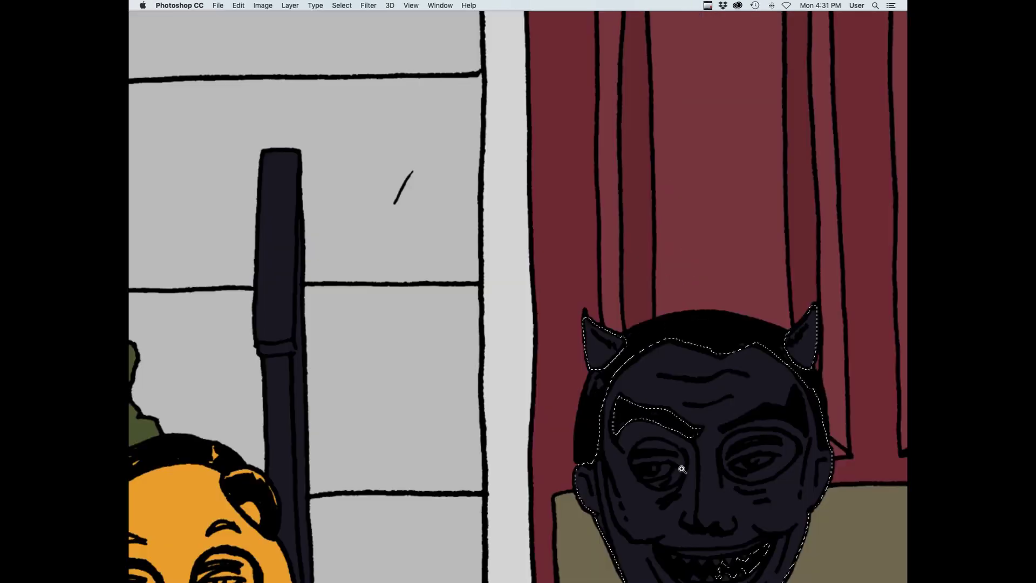
pyautogui.keyDown('super'); pyautogui.click(820, 438); pyautogui.keyUp('super')
pyautogui.moveTo(670, 458); pyautogui.dragTo(705, 396)
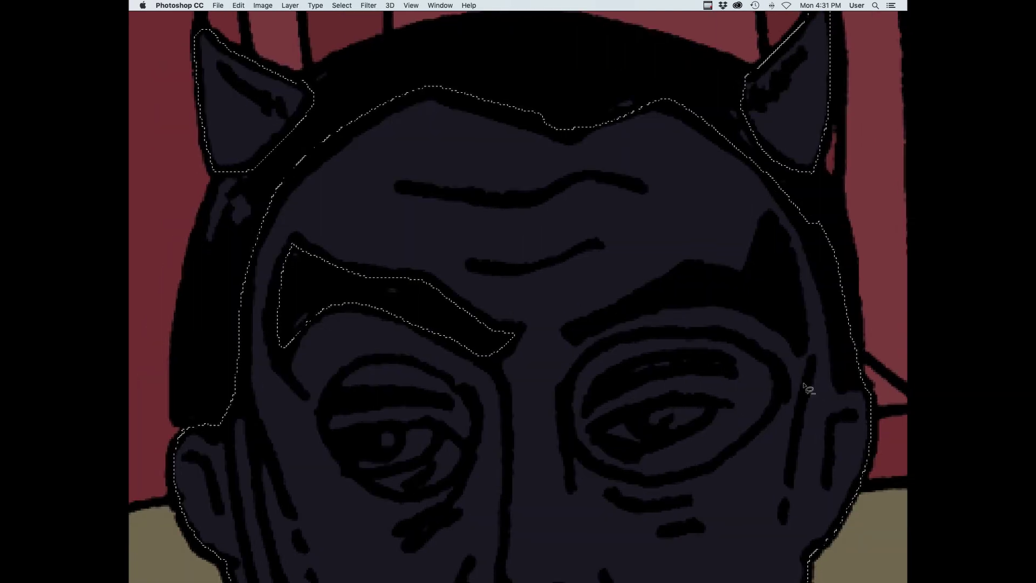
pyautogui.moveTo(859, 384)
pyautogui.mouseDown()
pyautogui.moveTo(810, 243)
pyautogui.moveTo(856, 332)
pyautogui.mouseUp()
# Fill the selected devil figure with the rust orange sampled from the inside of the clown's bucket
pyautogui.press('super+0')
pyautogui.moveTo(736, 404); pyautogui.dragTo(636, 410)
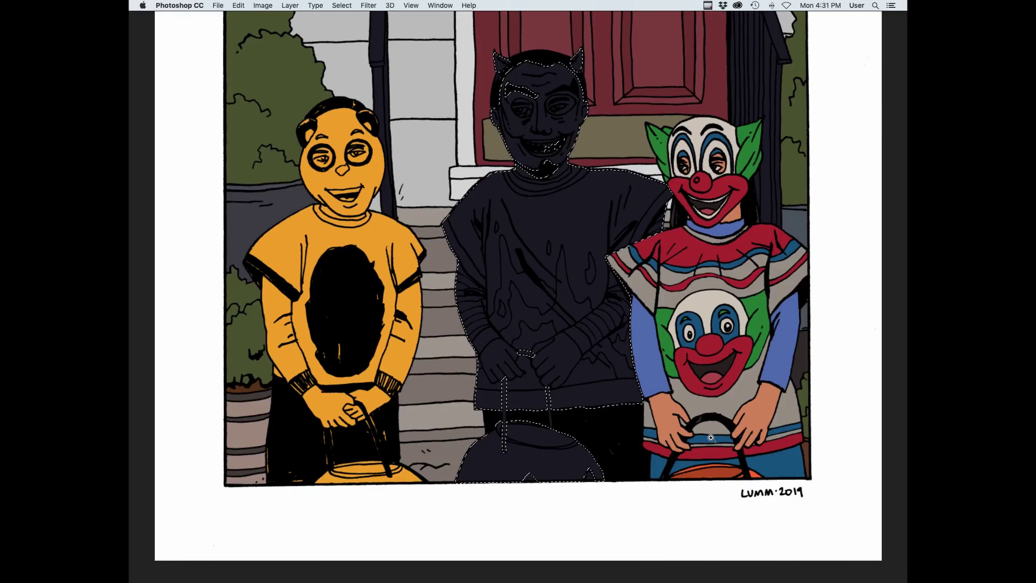
pyautogui.click(728, 473)
pyautogui.hotkey('alt', 'BackSpace')
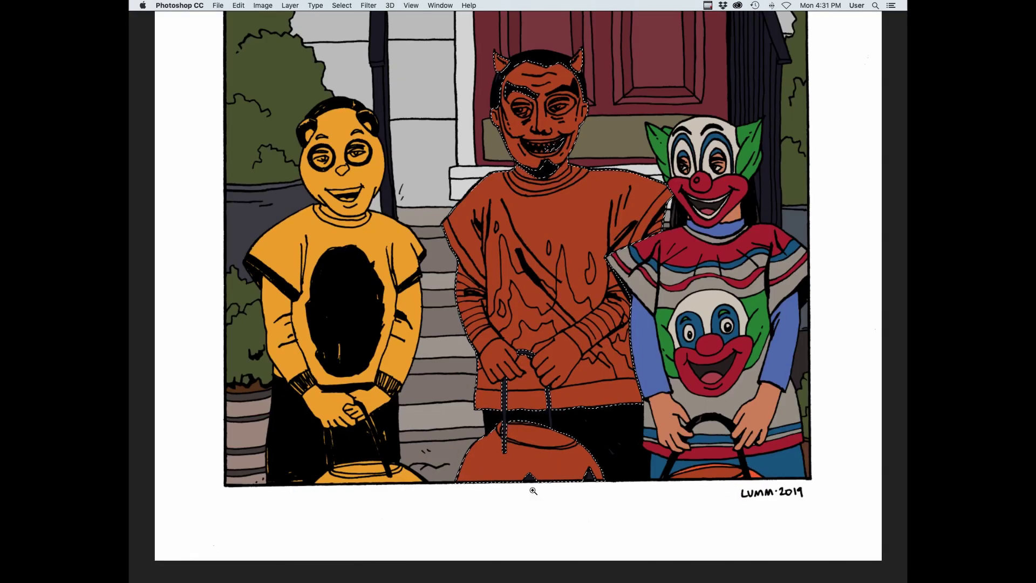
# Exclude the devil's bucket opening from the selection with the Lasso tool and fill the remaining figure with bright orange
pyautogui.press('r')
pyautogui.moveTo(532, 488); pyautogui.dragTo(755, 310)
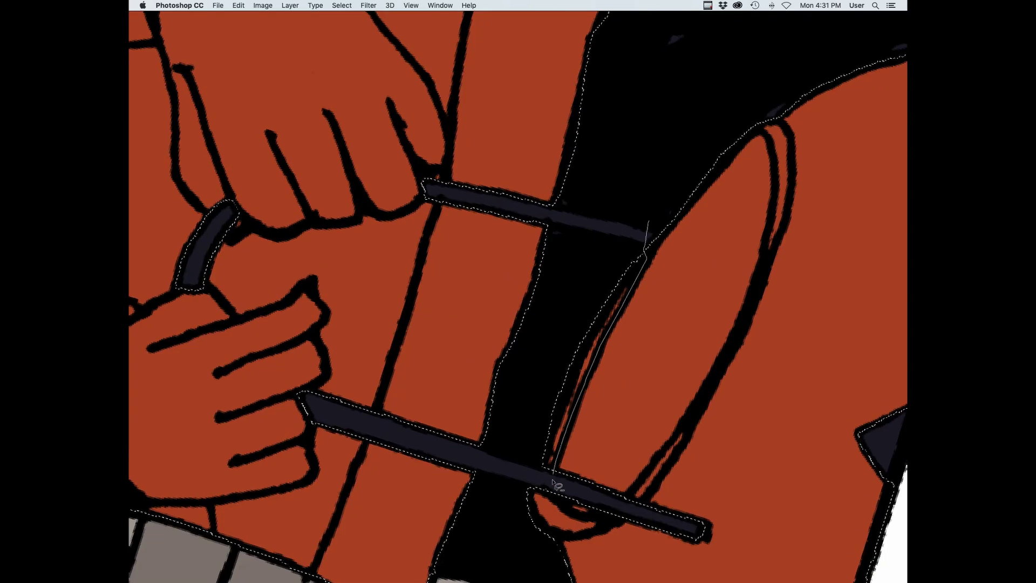
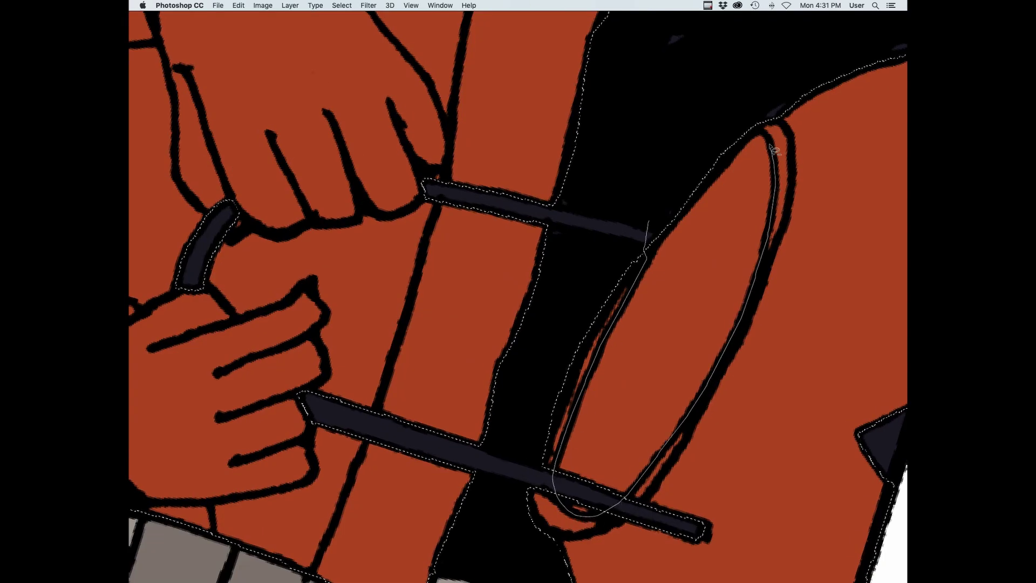
pyautogui.moveTo(773, 150); pyautogui.dragTo(763, 138)
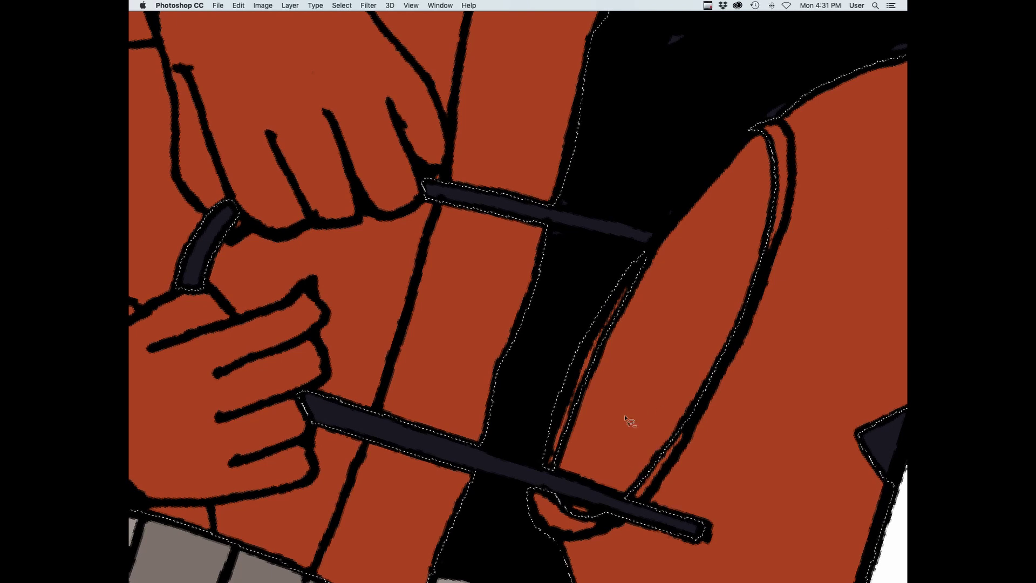
pyautogui.hotkey('alt', 'BackSpace')
# Exclude the devil's orange bucket and its rim from the selection with the Lasso tool and reset the rotated canvas view
pyautogui.moveTo(629, 394)
pyautogui.mouseDown()
pyautogui.moveTo(569, 300)
pyautogui.moveTo(809, 65)
pyautogui.mouseUp()
pyautogui.moveTo(688, 524); pyautogui.dragTo(650, 282)
pyautogui.moveTo(629, 152); pyautogui.dragTo(770, 112)
pyautogui.moveTo(680, 519); pyautogui.dragTo(646, 389)
pyautogui.moveTo(646, 389)
pyautogui.mouseDown()
pyautogui.moveTo(732, 493)
pyautogui.moveTo(755, 405)
pyautogui.mouseUp()
pyautogui.moveTo(777, 124); pyautogui.dragTo(599, 478)
pyautogui.moveTo(700, 423)
pyautogui.mouseDown()
pyautogui.moveTo(561, 518)
pyautogui.moveTo(588, 367)
pyautogui.mouseUp()
pyautogui.moveTo(744, 257); pyautogui.dragTo(720, 379)
pyautogui.press('Escape')
pyautogui.press('super+minus')
pyautogui.press('super+minus')
pyautogui.press('super+minus')
# Fill the selected devil figure with the cream sampled from the clown's face
pyautogui.moveTo(536, 332); pyautogui.dragTo(655, 473)
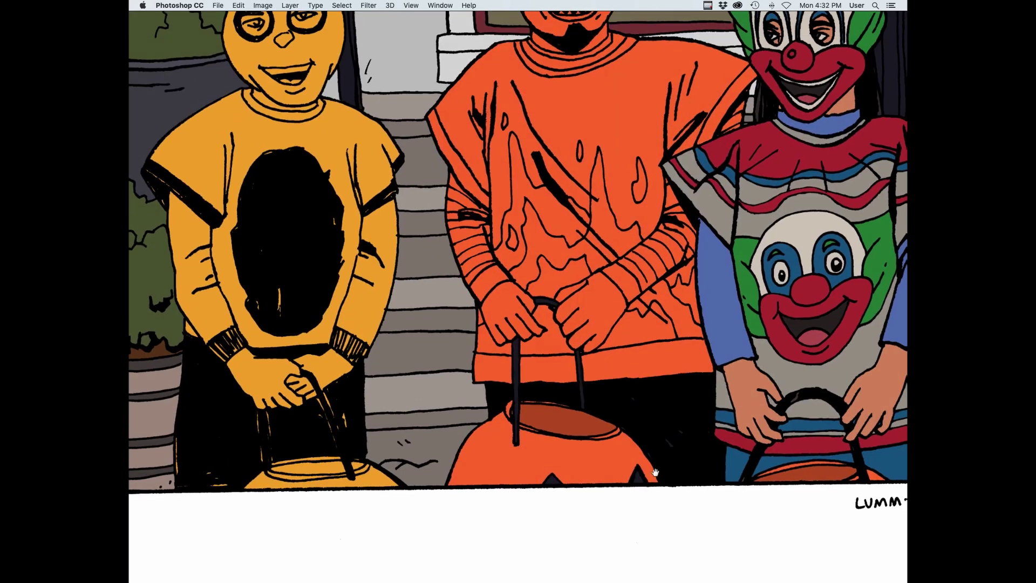
pyautogui.moveTo(827, 40); pyautogui.dragTo(789, 314)
pyautogui.keyDown('super'); pyautogui.click(789, 314); pyautogui.keyUp('super')
pyautogui.click(705, 264)
pyautogui.hotkey('alt', 'BackSpace')
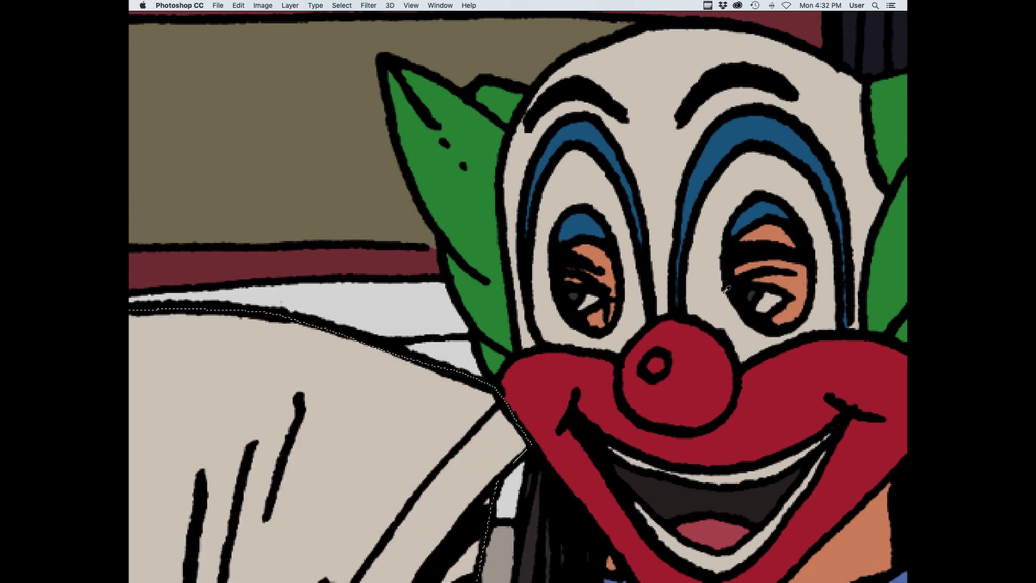
# Exclude the whites and pupils of both of the devil's eyes from the selection with the Lasso tool
pyautogui.moveTo(334, 227); pyautogui.dragTo(755, 421)
pyautogui.keyDown('super'); pyautogui.click(593, 237); pyautogui.keyUp('super')
pyautogui.moveTo(560, 44); pyautogui.dragTo(488, 49)
pyautogui.moveTo(565, 361); pyautogui.dragTo(605, 362)
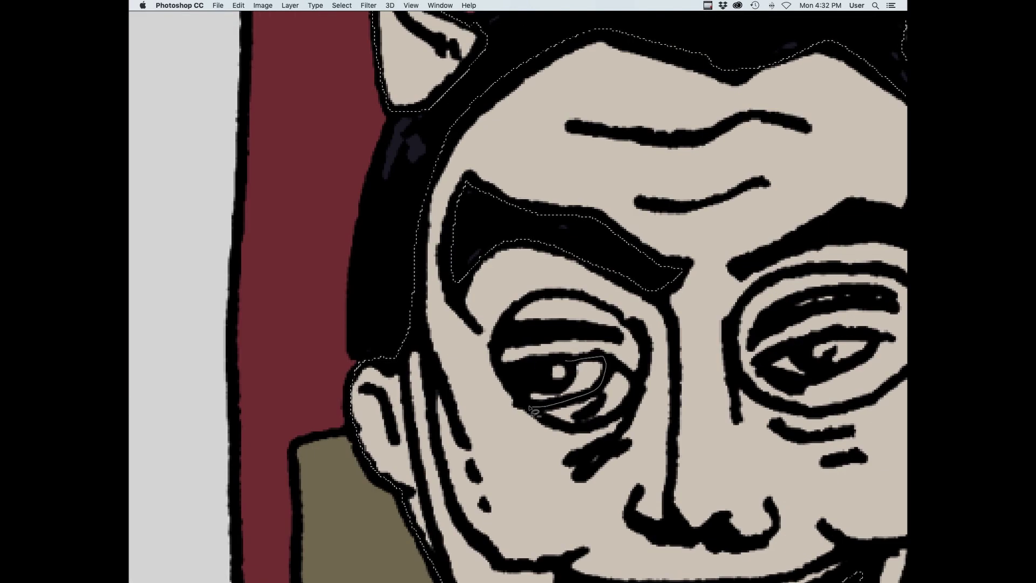
pyautogui.moveTo(532, 410); pyautogui.dragTo(567, 360)
pyautogui.hscroll(5, 593, 378)
pyautogui.moveTo(707, 366); pyautogui.dragTo(692, 403)
# Colour the right-side eyelid crease dark grey and fill the rest of the selected devil with the clown's peach skin tone
pyautogui.hotkey('alt', 'BackSpace')
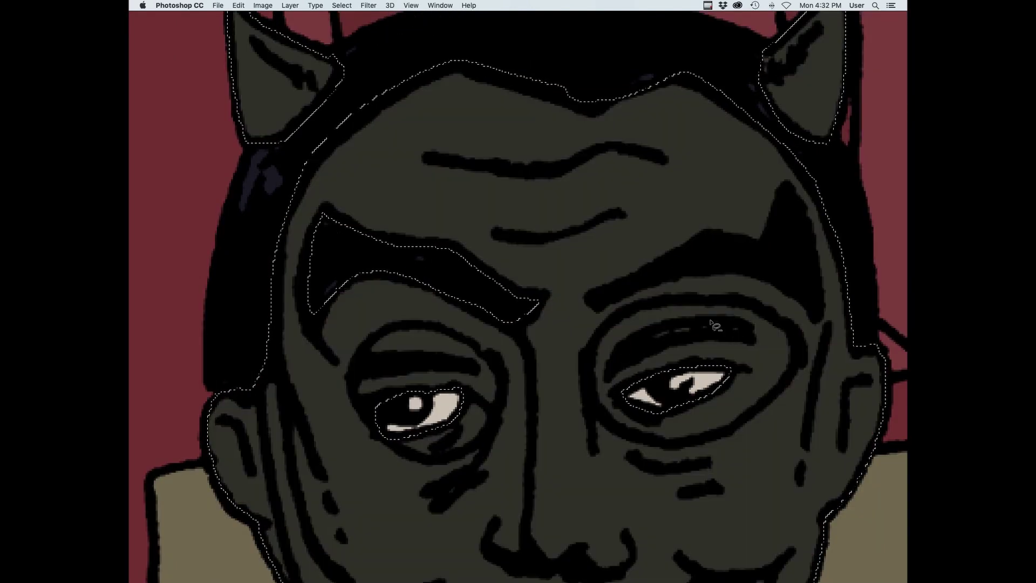
pyautogui.moveTo(735, 322)
pyautogui.mouseDown()
pyautogui.moveTo(695, 336)
pyautogui.moveTo(660, 329)
pyautogui.moveTo(730, 322)
pyautogui.mouseUp()
pyautogui.press('super+0')
pyautogui.hotkey('alt', 'BackSpace')
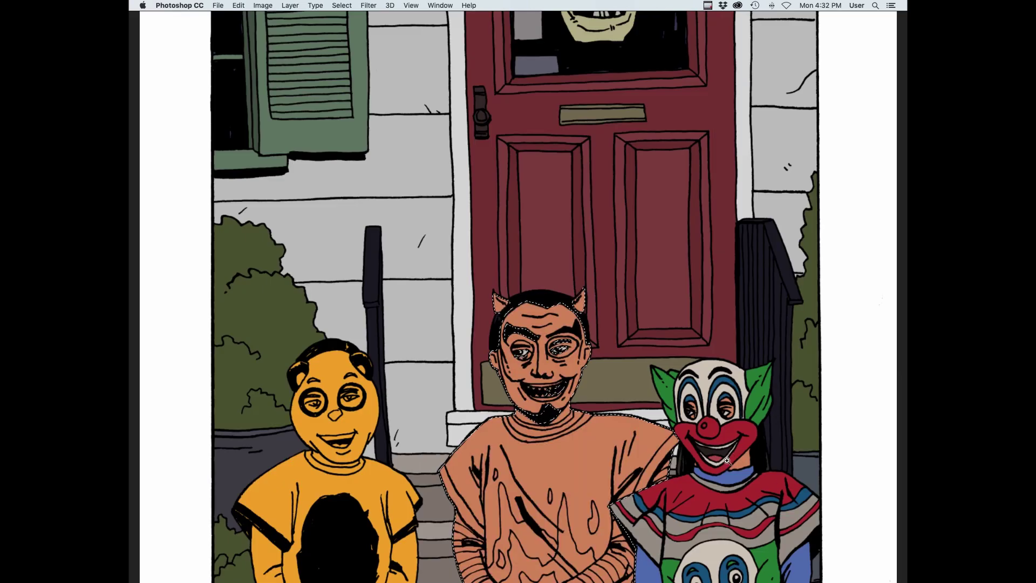
# Exclude the devil's neck between the chin and the shirt collar from the selection with the Lasso tool
pyautogui.moveTo(513, 351); pyautogui.dragTo(621, 429)
pyautogui.moveTo(418, 274); pyautogui.dragTo(402, 323)
pyautogui.moveTo(513, 432)
pyautogui.mouseDown()
pyautogui.moveTo(341, 530)
pyautogui.moveTo(574, 382)
pyautogui.moveTo(559, 486)
pyautogui.mouseUp()
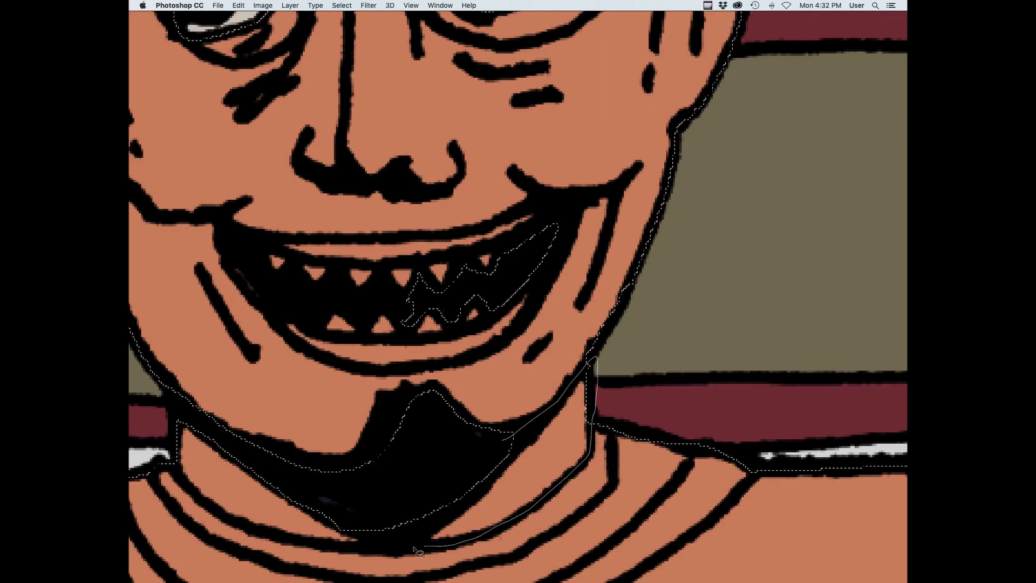
pyautogui.moveTo(414, 547); pyautogui.dragTo(377, 502)
pyautogui.moveTo(377, 502); pyautogui.dragTo(689, 373)
pyautogui.moveTo(689, 373); pyautogui.dragTo(699, 409)
pyautogui.moveTo(511, 300); pyautogui.dragTo(509, 298)
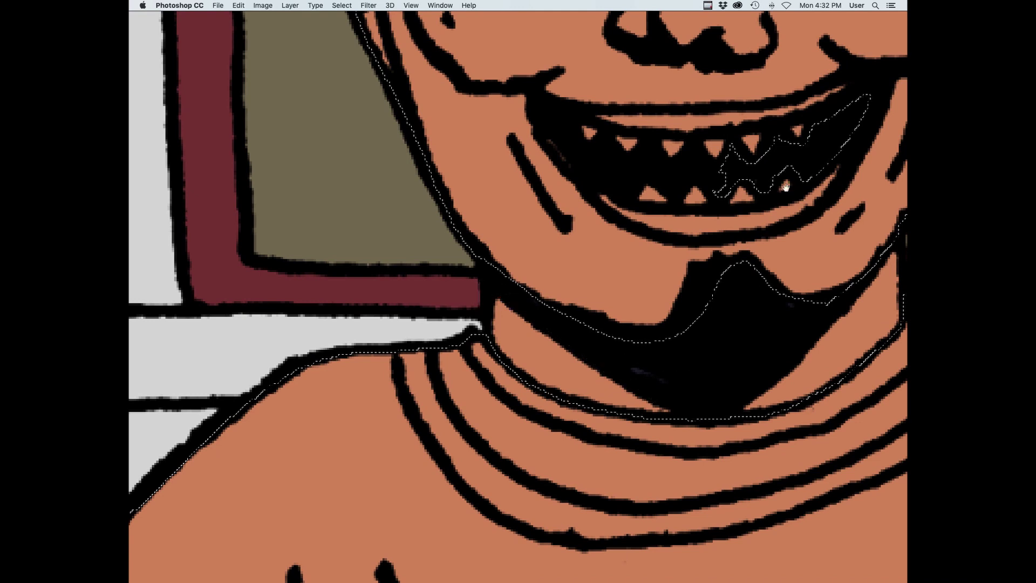
# Exclude the skin inside both of the devil mask's eye openings from the selection with the Lasso tool
pyautogui.scroll(10, 701, 324)
pyautogui.moveTo(707, 262); pyautogui.dragTo(705, 323)
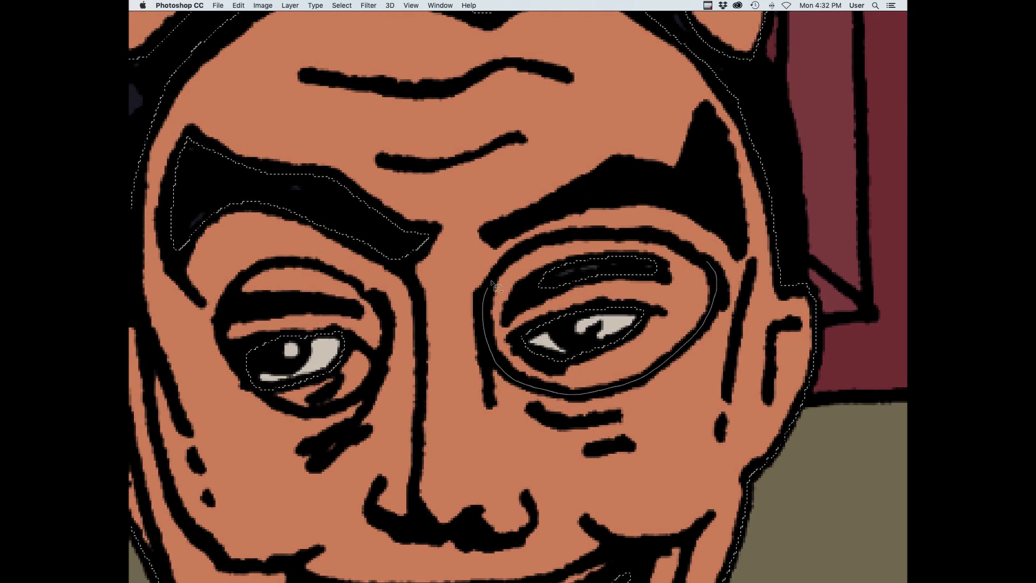
pyautogui.moveTo(723, 270); pyautogui.dragTo(719, 268)
pyautogui.hscroll(-10, 701, 324)
pyautogui.moveTo(630, 259); pyautogui.dragTo(639, 377)
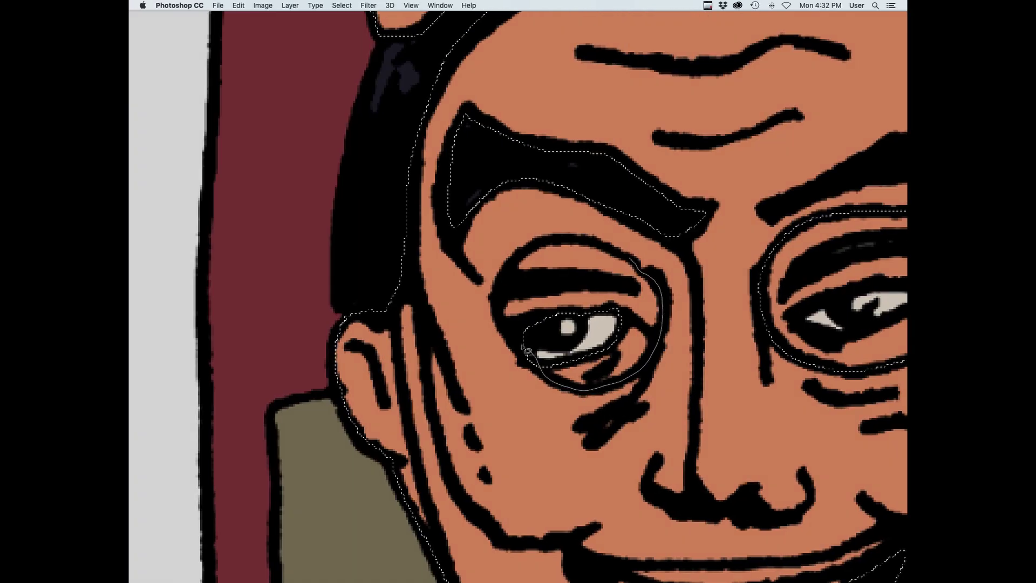
pyautogui.press('super+minus')
pyautogui.moveTo(492, 495); pyautogui.dragTo(700, 378)
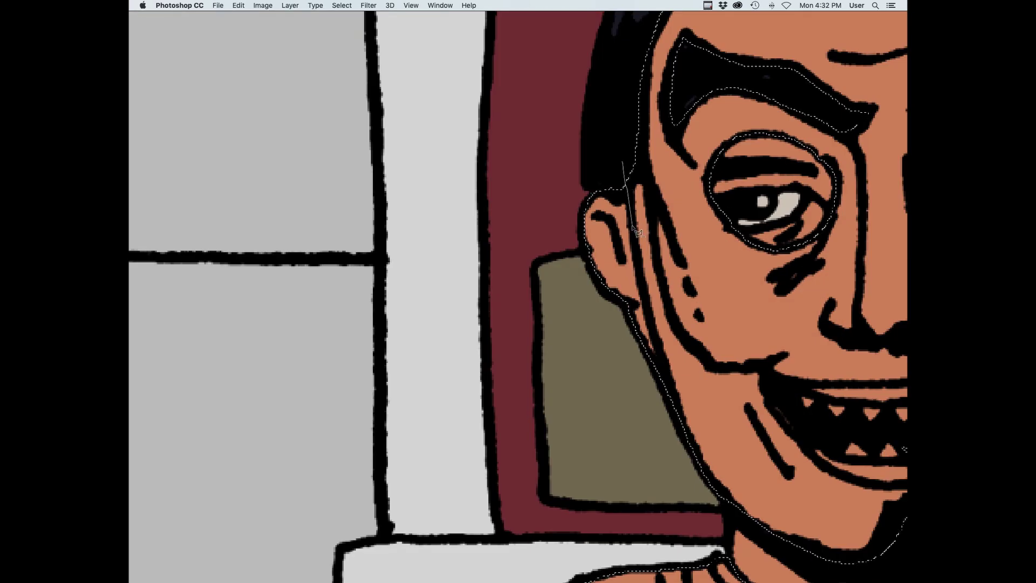
pyautogui.press('super+minus')
pyautogui.press('super+minus')
pyautogui.moveTo(602, 377); pyautogui.dragTo(639, 411)
# Fill the remaining mask and costume selection with the cream sampled from the white of the devil's eye
pyautogui.keyDown('super'); pyautogui.click(665, 502); pyautogui.keyUp('super')
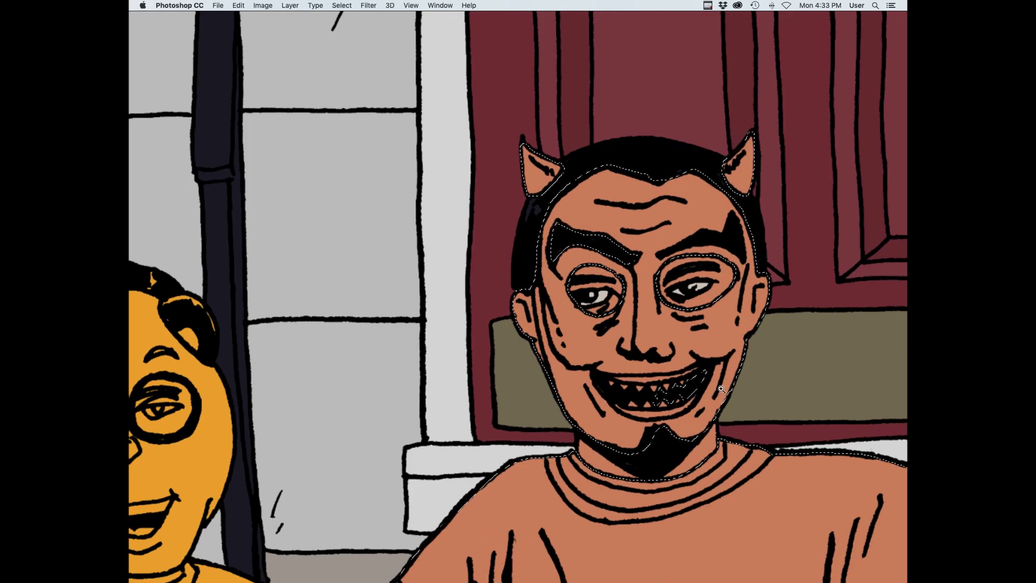
pyautogui.press('i')
pyautogui.click(603, 296)
pyautogui.hotkey('alt', 'BackSpace')
# Exclude the devil's teeth from the selection by outlining the inside of the mouth with the Lasso tool
pyautogui.keyDown('super'); pyautogui.click(721, 367); pyautogui.keyUp('super')
pyautogui.keyDown('super'); pyautogui.click(722, 366); pyautogui.keyUp('super')
pyautogui.moveTo(728, 371); pyautogui.dragTo(639, 372)
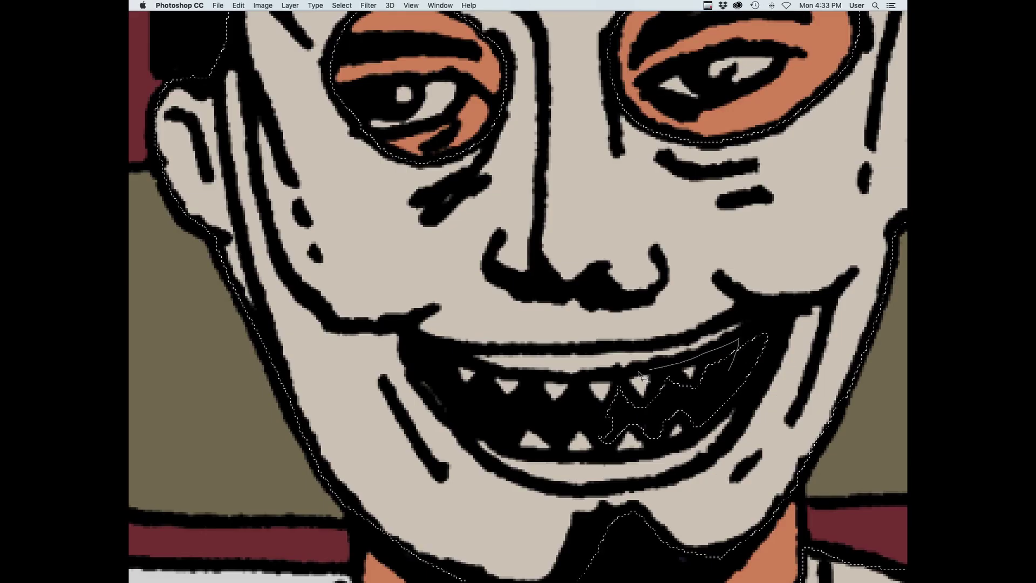
pyautogui.moveTo(708, 410); pyautogui.dragTo(728, 371)
pyautogui.keyDown('alt'); pyautogui.click(782, 348); pyautogui.keyUp('alt')
pyautogui.keyDown('alt'); pyautogui.click(794, 343); pyautogui.keyUp('alt')
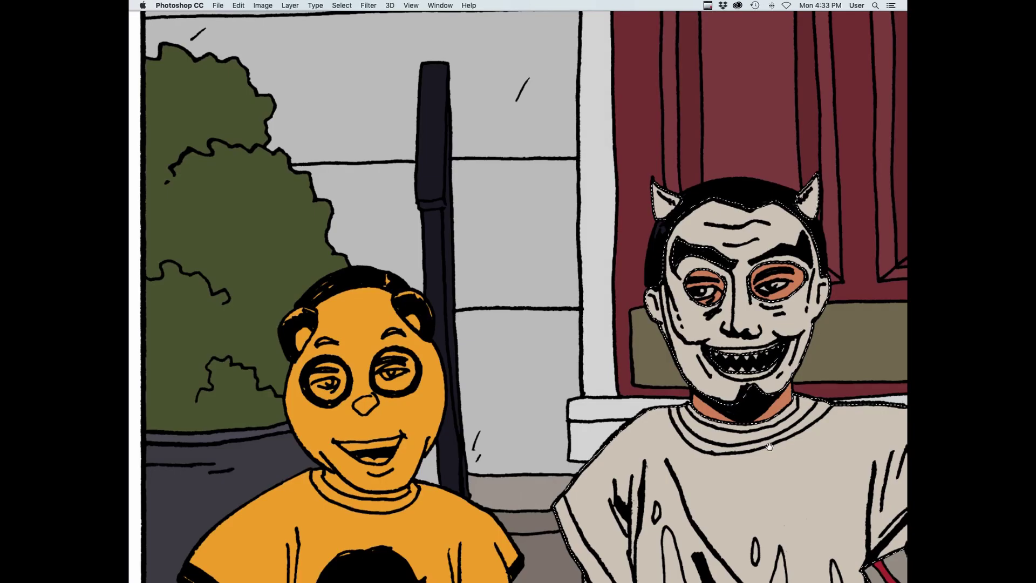
pyautogui.keyDown('alt'); pyautogui.click(783, 358); pyautogui.keyUp('alt')
# Fill the selected devil mask and costume with the red sampled from the clown
pyautogui.moveTo(770, 446); pyautogui.dragTo(708, 441)
pyautogui.press('i')
pyautogui.click(686, 400)
pyautogui.hotkey('alt', 'BackSpace')
pyautogui.moveTo(685, 182); pyautogui.dragTo(782, 159)
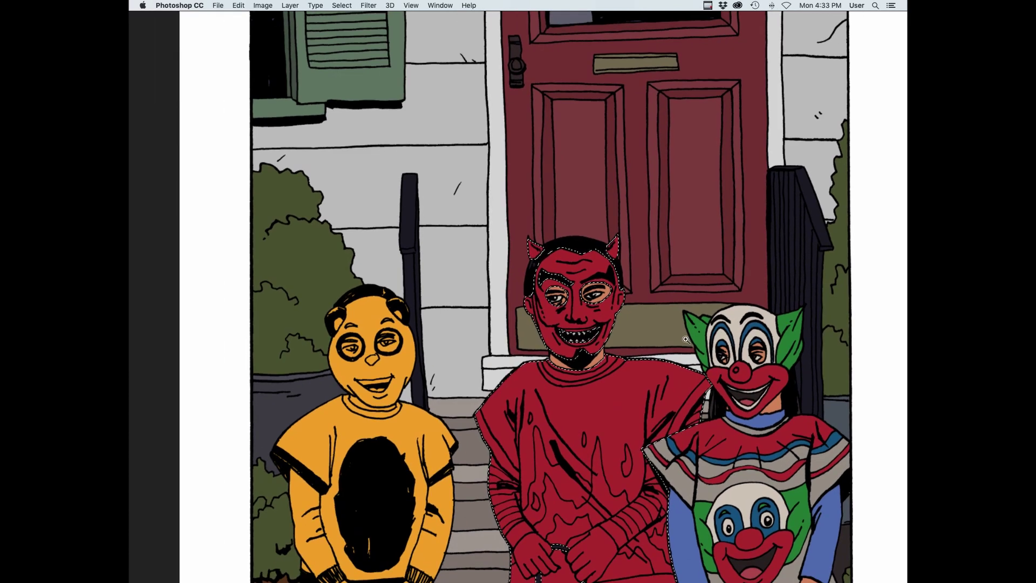
# Hide the selection edges and adjust the devil's red with Color Balance
pyautogui.press('super+h')
pyautogui.press('super+b')
pyautogui.click(822, 146)
pyautogui.press('Tab')
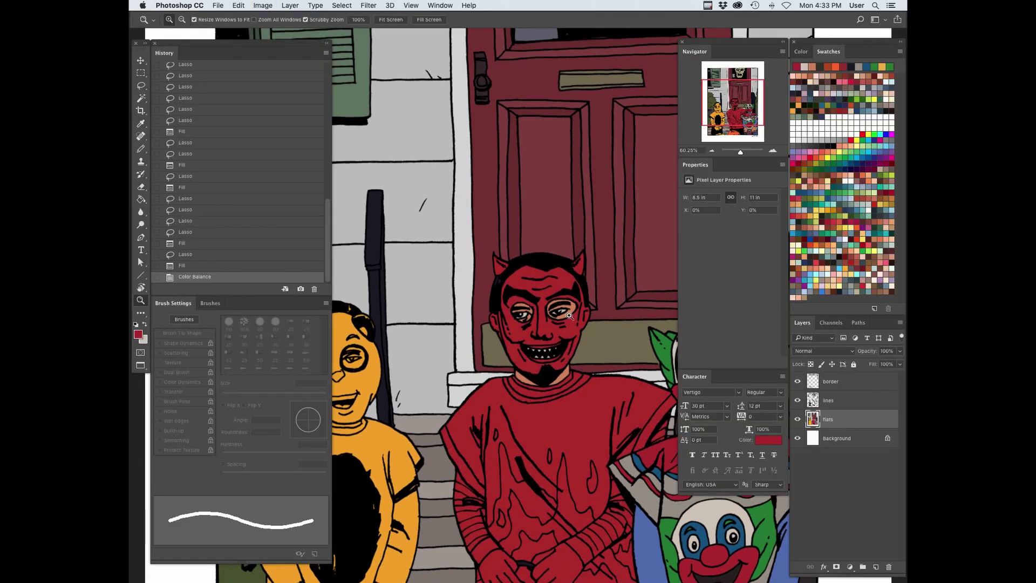
pyautogui.press('Tab')
# Outline the devil's lips with the Lasso tool, leaving the surrounding face and the mouth's interior out of the selection
pyautogui.moveTo(563, 301); pyautogui.dragTo(737, 340)
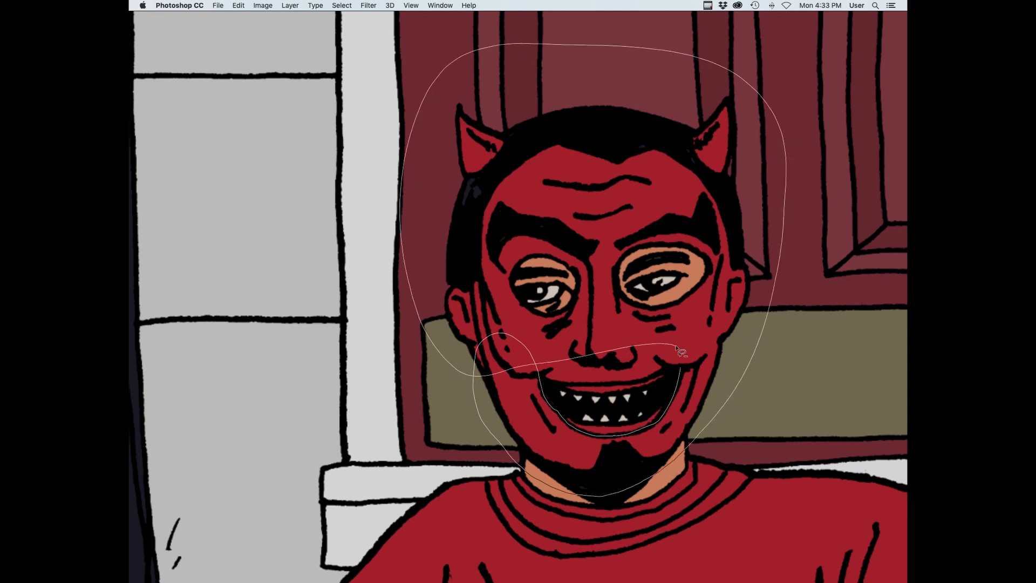
pyautogui.moveTo(676, 347); pyautogui.dragTo(676, 348)
pyautogui.moveTo(646, 375); pyautogui.dragTo(687, 361)
pyautogui.moveTo(732, 283); pyautogui.dragTo(693, 362)
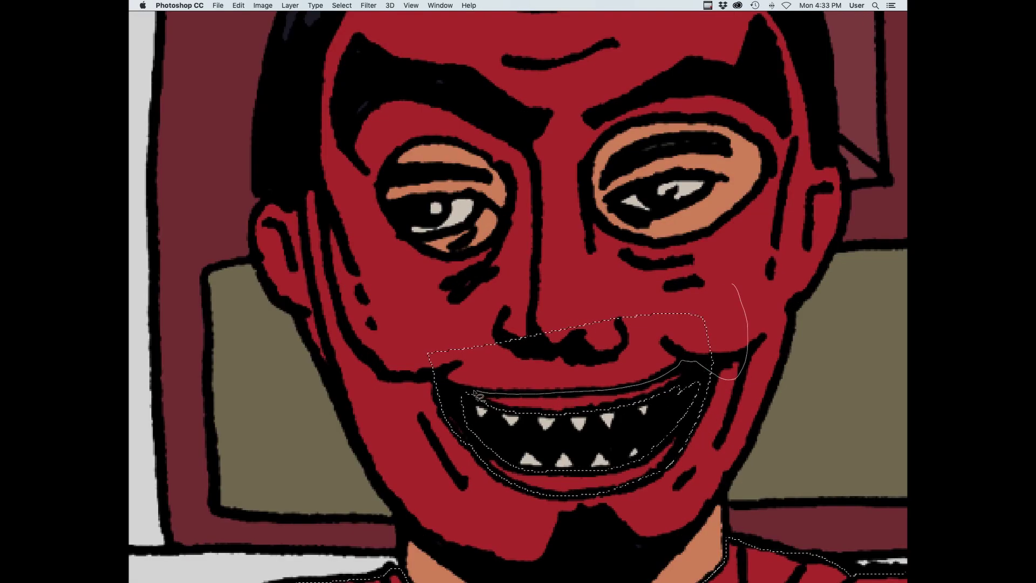
pyautogui.moveTo(477, 395); pyautogui.dragTo(400, 417)
# Darken the selected lips with Hue/Saturation by setting Lightness to -30
pyautogui.press('super+0')
pyautogui.press('super+u')
pyautogui.moveTo(769, 173); pyautogui.dragTo(755, 176)
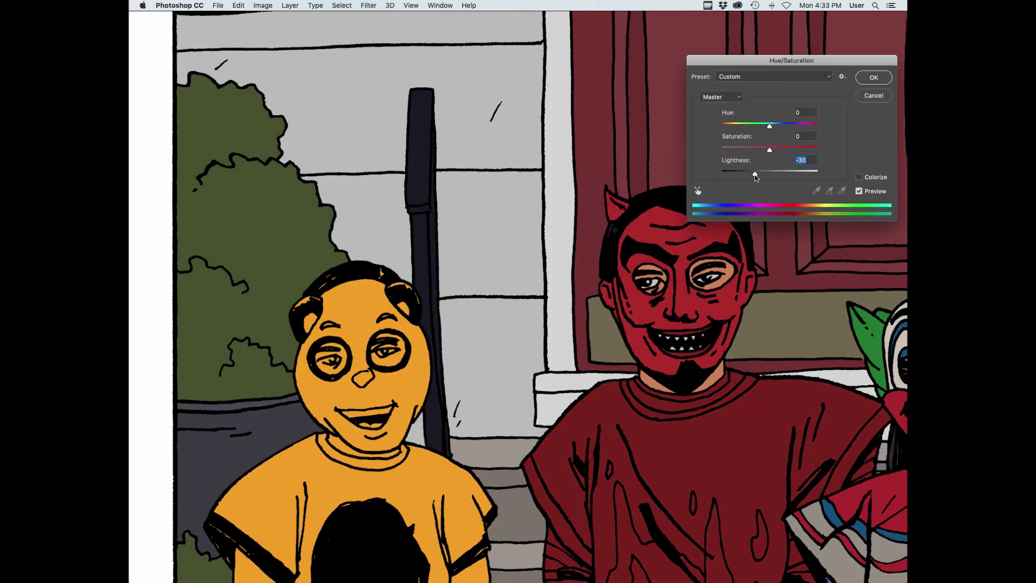
pyautogui.click(871, 78)
pyautogui.press('super+0')
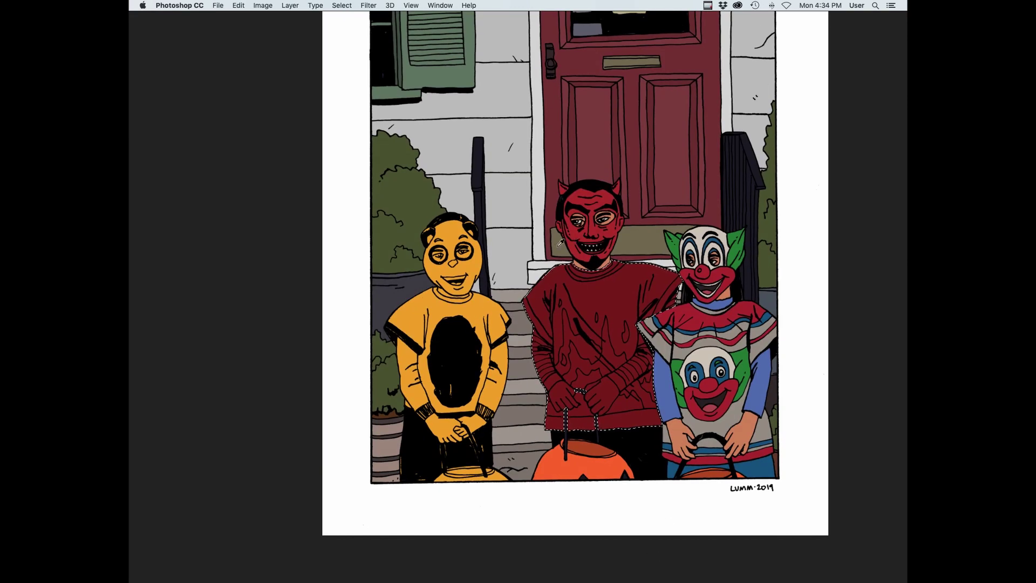
# Exclude the trim bands along both short-sleeve edges of the devil's costume from the selection with the Lasso tool
pyautogui.scroll(5, 674, 299)
pyautogui.moveTo(766, 67); pyautogui.dragTo(691, 162)
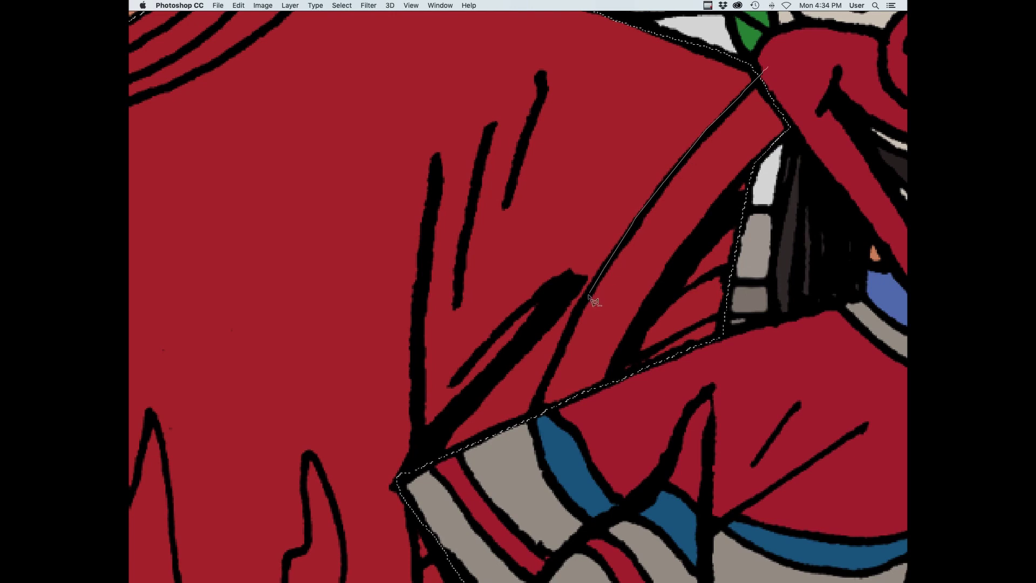
pyautogui.moveTo(731, 205); pyautogui.dragTo(777, 78)
pyautogui.moveTo(654, 175); pyautogui.dragTo(607, 243)
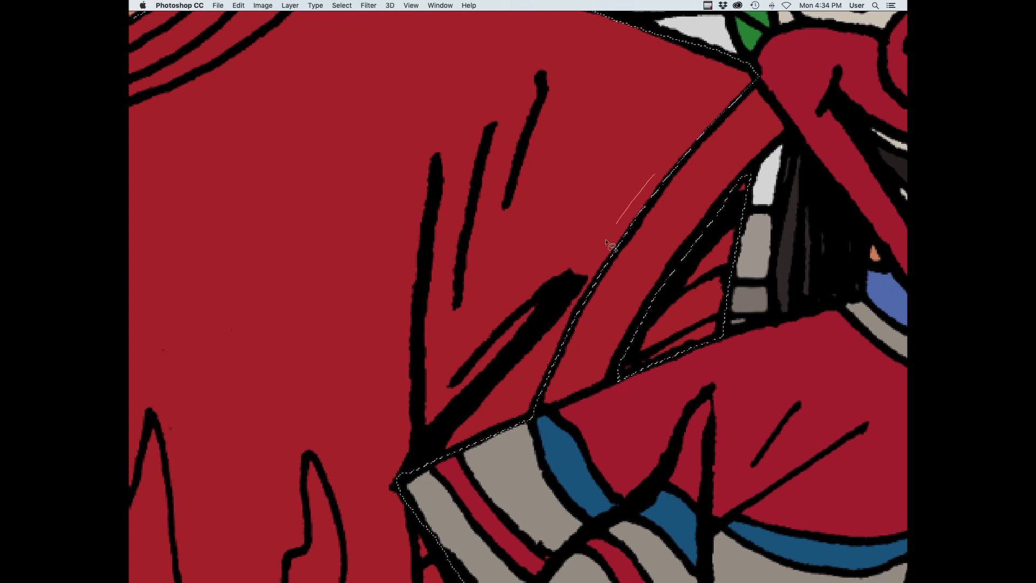
pyautogui.moveTo(696, 154); pyautogui.dragTo(699, 152)
pyautogui.scroll(-5, 475, 352)
pyautogui.scroll(5, 489, 198)
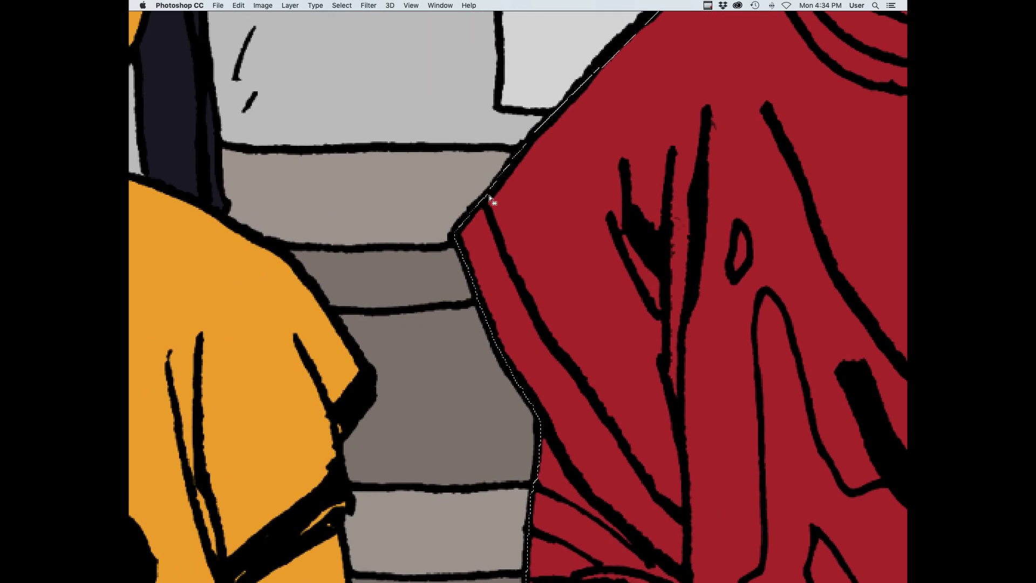
pyautogui.moveTo(684, 523); pyautogui.dragTo(687, 341)
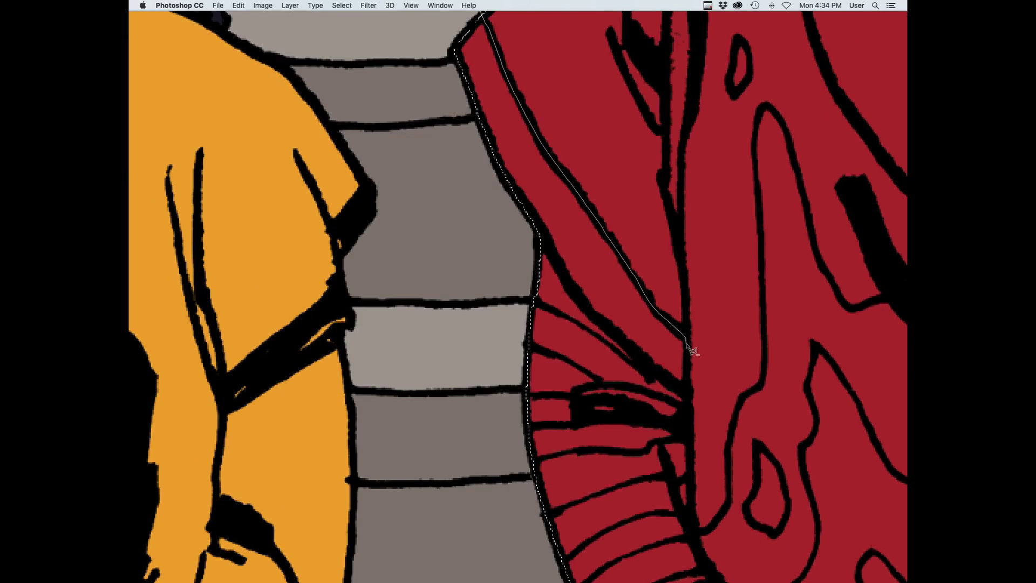
pyautogui.moveTo(436, 111); pyautogui.dragTo(450, 32)
# Exclude the hem band along the bottom of the devil's shirt from the selection with the Lasso tool
pyautogui.moveTo(764, 571); pyautogui.dragTo(608, 242)
pyautogui.moveTo(619, 577); pyautogui.dragTo(522, 233)
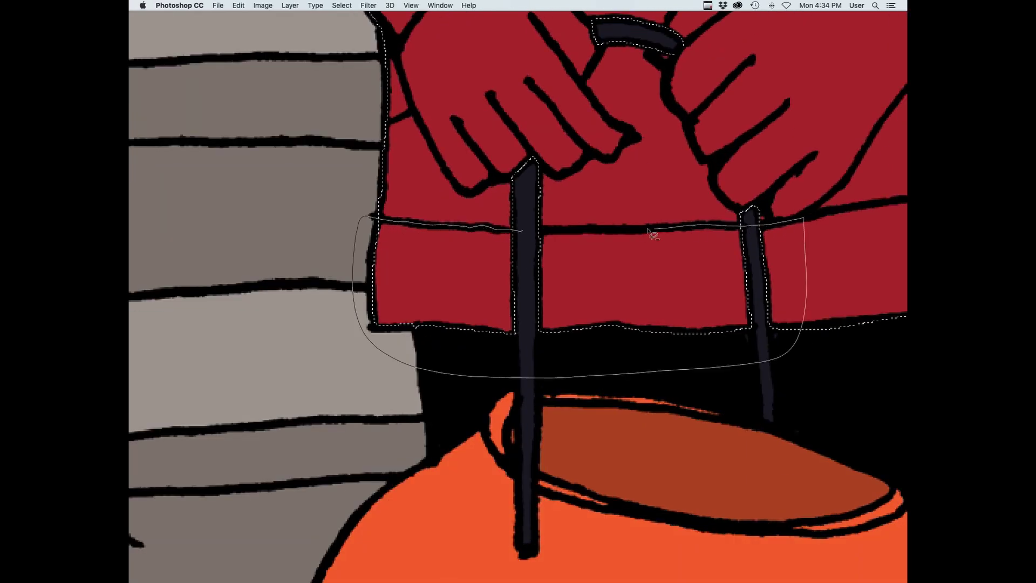
pyautogui.moveTo(648, 231); pyautogui.dragTo(532, 232)
pyautogui.moveTo(781, 242); pyautogui.dragTo(450, 356)
pyautogui.moveTo(450, 355); pyautogui.dragTo(466, 332)
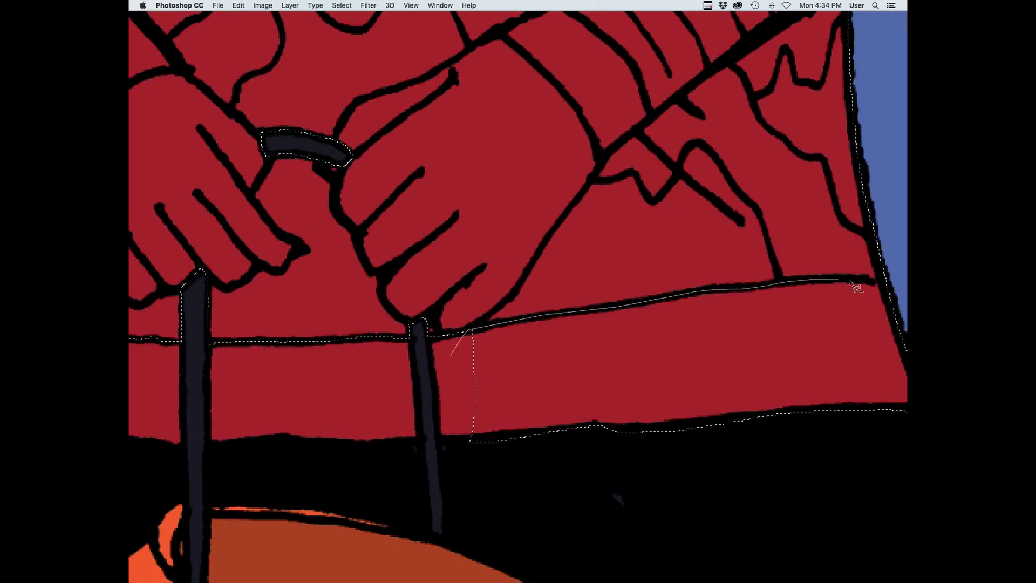
pyautogui.moveTo(840, 465); pyautogui.dragTo(539, 459)
pyautogui.moveTo(860, 348); pyautogui.dragTo(698, 365)
# Sample the skin tone from the clown's hand and trace the inside edge of the devil's hand nearest the clown
pyautogui.scroll(-3, 698, 356)
pyautogui.press('b')
pyautogui.keyDown('alt'); pyautogui.click(774, 322); pyautogui.keyUp('alt')
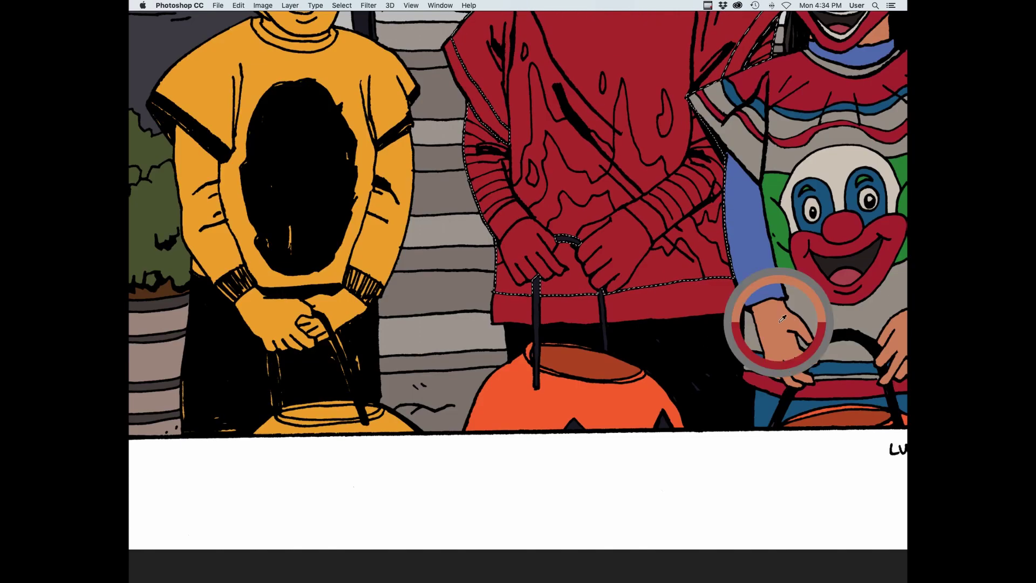
pyautogui.scroll(4, 598, 234)
pyautogui.moveTo(443, 286); pyautogui.dragTo(458, 317)
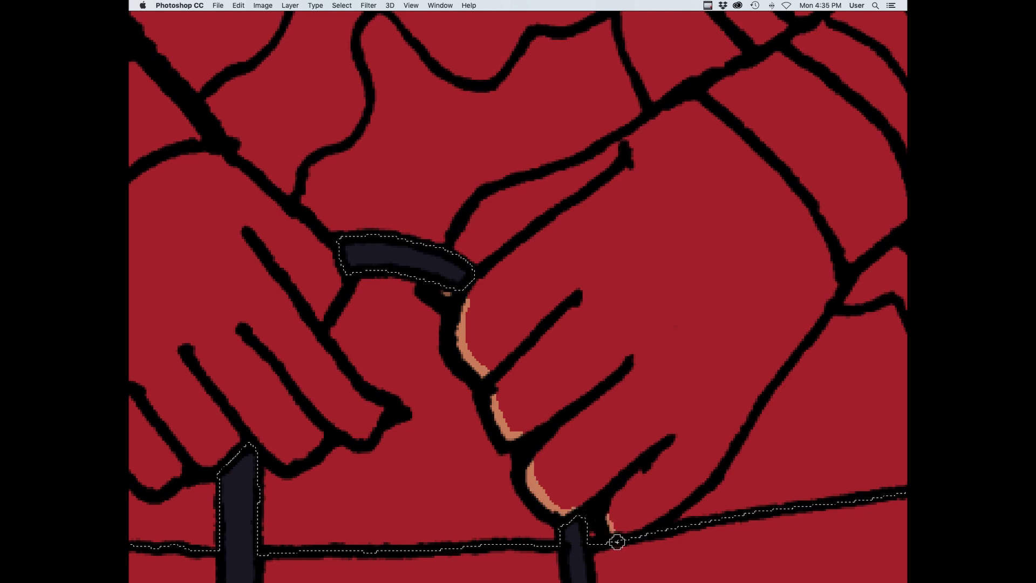
pyautogui.moveTo(651, 521); pyautogui.dragTo(716, 459)
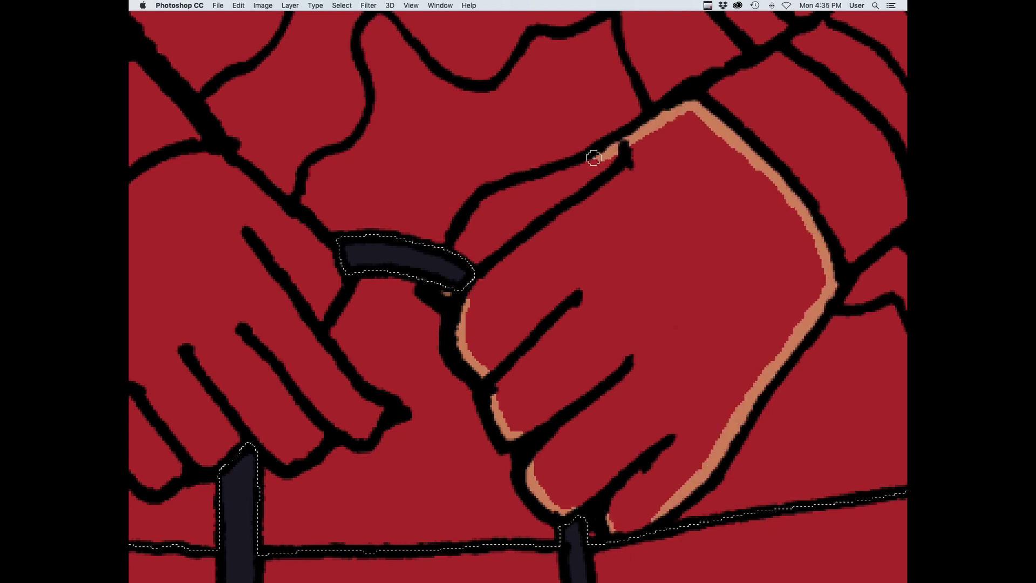
pyautogui.press('g')
pyautogui.click(510, 291)
pyautogui.moveTo(462, 415); pyautogui.dragTo(556, 426)
pyautogui.press('super+z')
# Close the gaps in the hand's skin-tone outline with the Pencil tool, checking them by toggling the lines layer's visibility
pyautogui.moveTo(709, 402); pyautogui.dragTo(635, 417)
pyautogui.moveTo(480, 273); pyautogui.dragTo(477, 323)
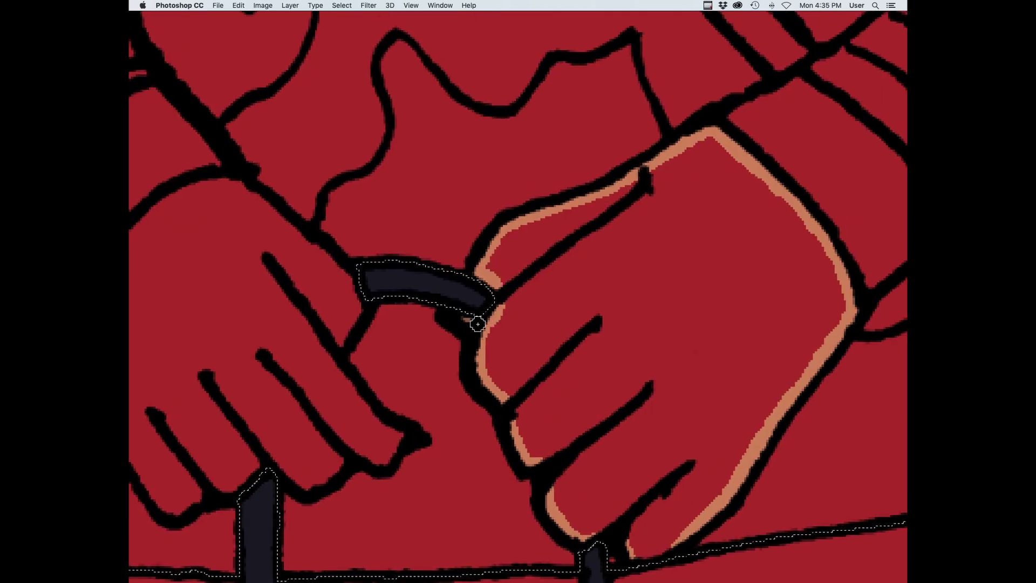
pyautogui.moveTo(587, 531); pyautogui.dragTo(606, 526)
pyautogui.press('Tab')
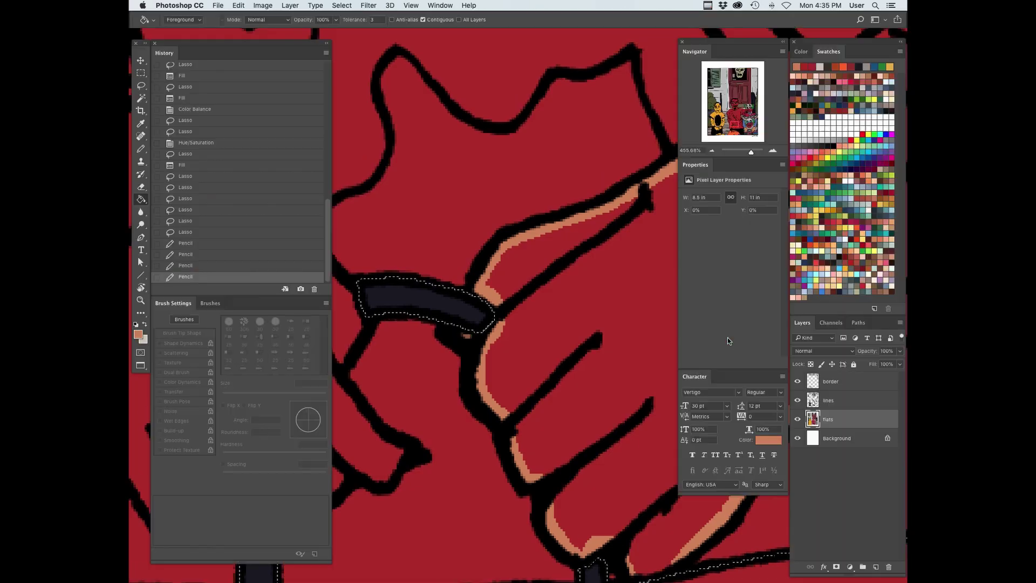
pyautogui.click(799, 403)
pyautogui.press('Tab')
pyautogui.press('Tab')
pyautogui.moveTo(605, 488); pyautogui.dragTo(548, 344)
pyautogui.press('b')
pyautogui.moveTo(578, 440); pyautogui.dragTo(619, 424)
pyautogui.click(797, 403)
# Fill the outlined hand with the skin tone and colour the devil's other hand to match
pyautogui.press('g')
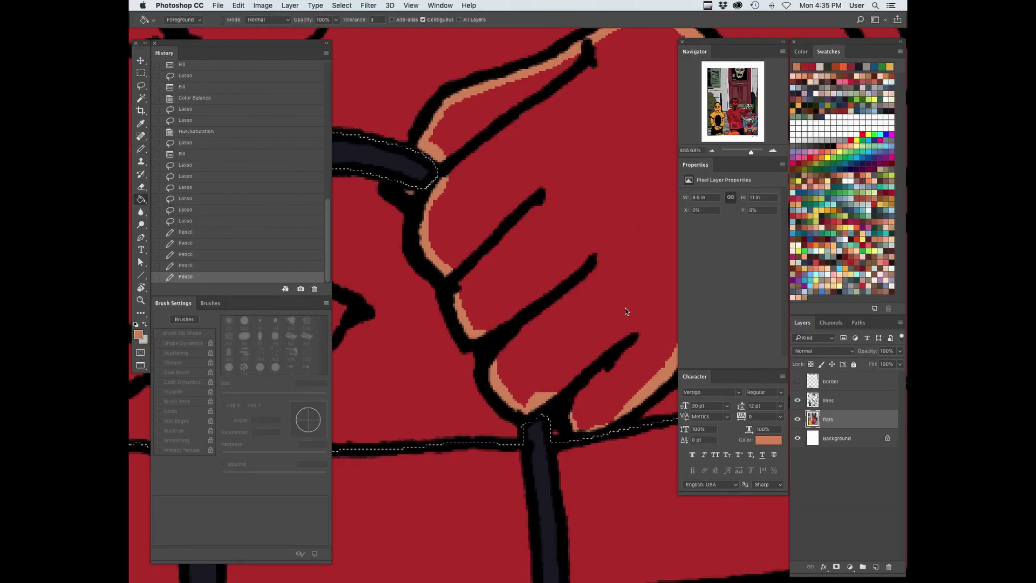
pyautogui.click(625, 308)
pyautogui.press('Tab')
pyautogui.moveTo(367, 151); pyautogui.dragTo(680, 256)
pyautogui.press('b')
pyautogui.moveTo(490, 158)
pyautogui.mouseDown()
pyautogui.moveTo(613, 260)
pyautogui.moveTo(614, 371)
pyautogui.moveTo(605, 435)
pyautogui.moveTo(479, 478)
pyautogui.moveTo(342, 347)
pyautogui.moveTo(486, 157)
pyautogui.mouseUp()
pyautogui.scroll(-3, 515, 280)
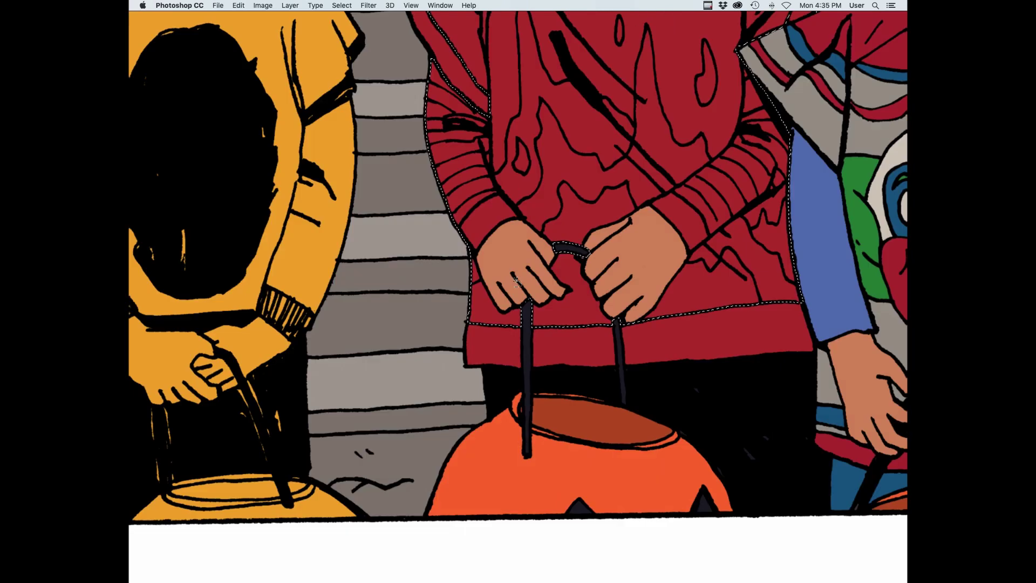
# Subtract the devil's skin-coloured hands from the shirt selection with the Magic Wand
pyautogui.keyDown('alt'); pyautogui.click(516, 282); pyautogui.keyUp('alt')
pyautogui.keyDown('alt'); pyautogui.click(642, 254); pyautogui.keyUp('alt')
pyautogui.moveTo(705, 227); pyautogui.dragTo(657, 358)
pyautogui.keyDown('alt'); pyautogui.click(656, 361); pyautogui.keyUp('alt')
# Fill the selected shirt and sleeves with the dark blue swatch
pyautogui.press('Tab')
pyautogui.click(872, 68)
pyautogui.hotkey('alt', 'BackSpace')
pyautogui.press('Tab')
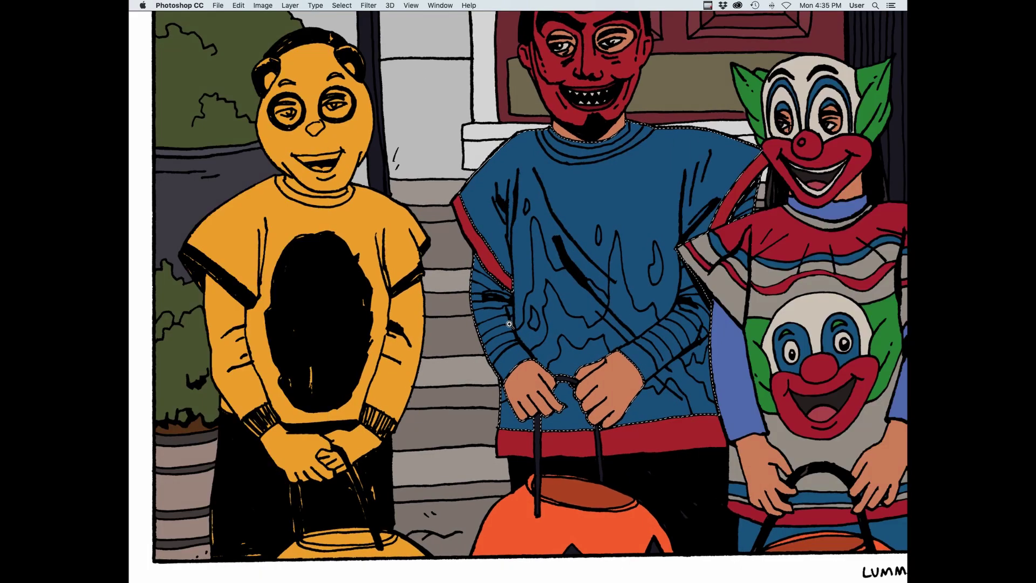
# Exclude both of the devil's striped long sleeves from the shirt selection with the Lasso tool
pyautogui.scroll(3, 509, 324)
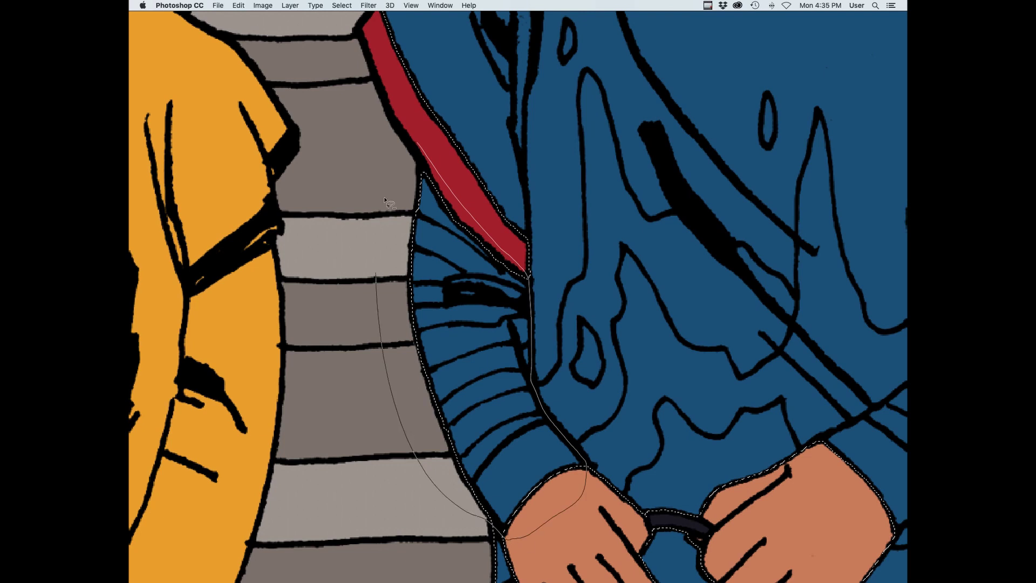
pyautogui.moveTo(384, 199); pyautogui.dragTo(416, 143)
pyautogui.moveTo(799, 216); pyautogui.dragTo(418, 226)
pyautogui.moveTo(613, 174); pyautogui.dragTo(610, 183)
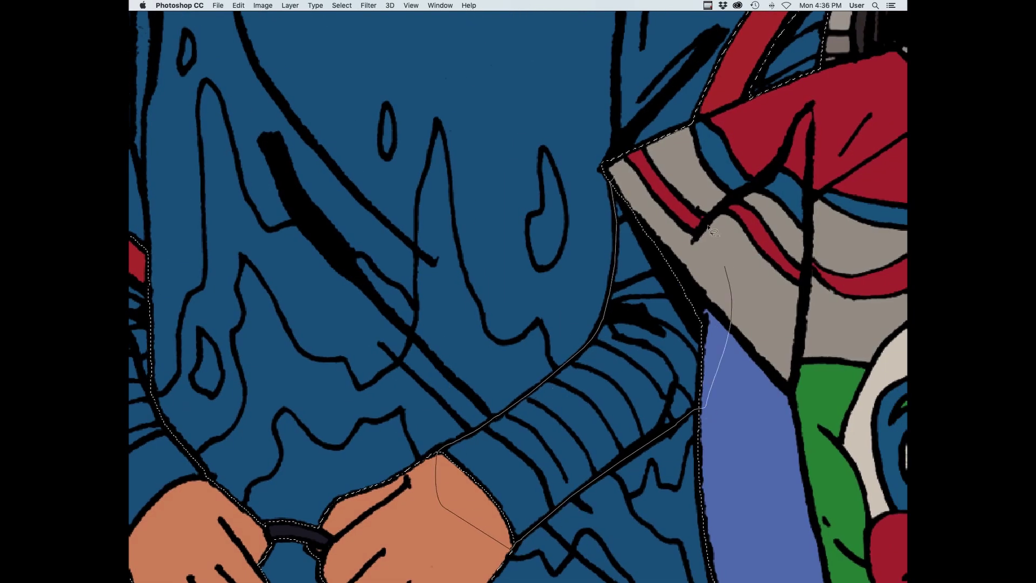
pyautogui.moveTo(708, 226); pyautogui.dragTo(637, 180)
pyautogui.moveTo(664, 178); pyautogui.dragTo(537, 413)
pyautogui.moveTo(632, 274); pyautogui.dragTo(656, 232)
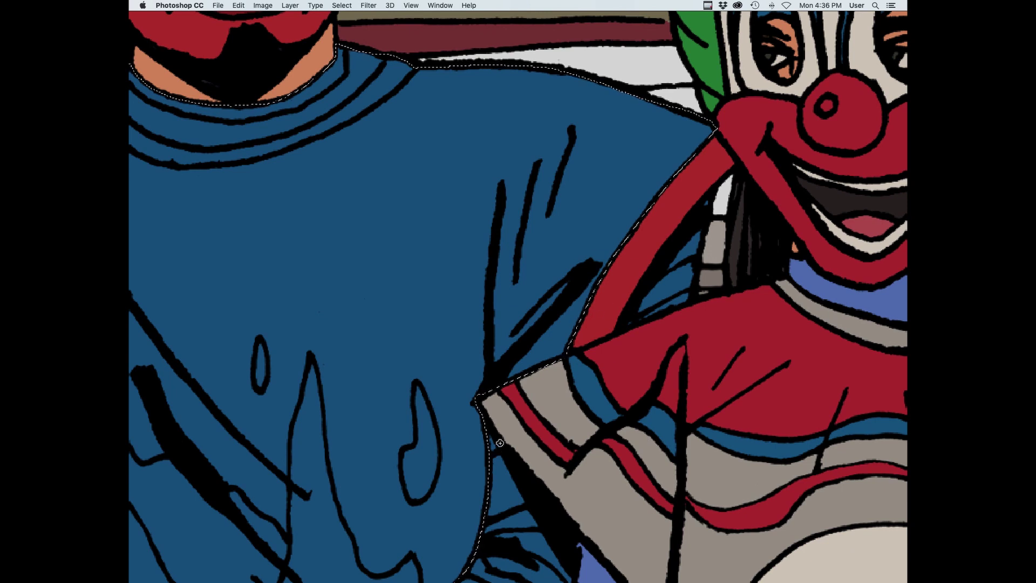
pyautogui.scroll(2, 500, 442)
pyautogui.press('b')
pyautogui.keyDown('alt'); pyautogui.click(726, 171); pyautogui.keyUp('alt')
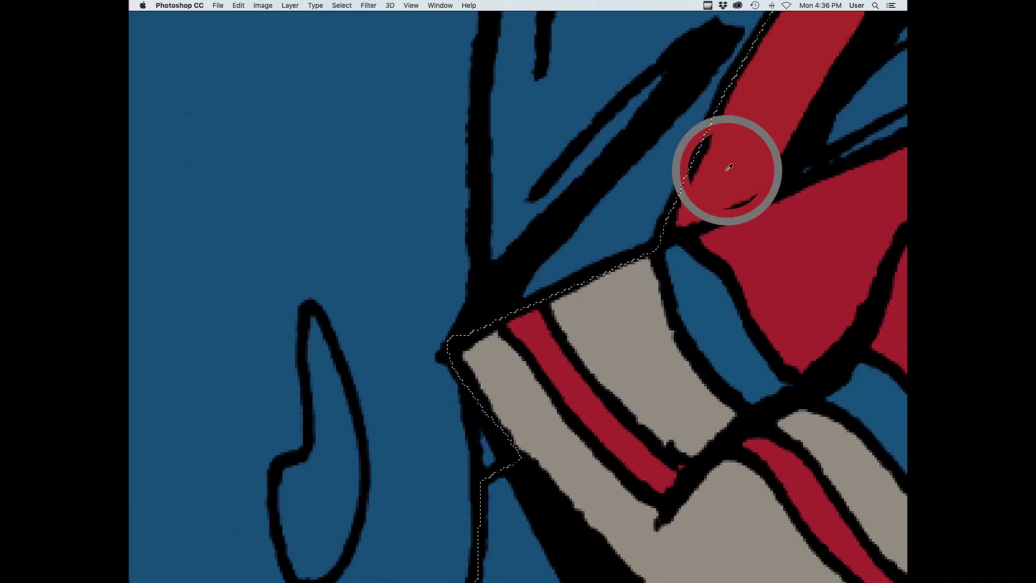
pyautogui.moveTo(479, 427); pyautogui.dragTo(503, 452)
pyautogui.scroll(-4, 585, 376)
pyautogui.moveTo(649, 431)
pyautogui.mouseDown()
pyautogui.moveTo(689, 341)
pyautogui.moveTo(746, 260)
pyautogui.mouseUp()
pyautogui.press('super+z')
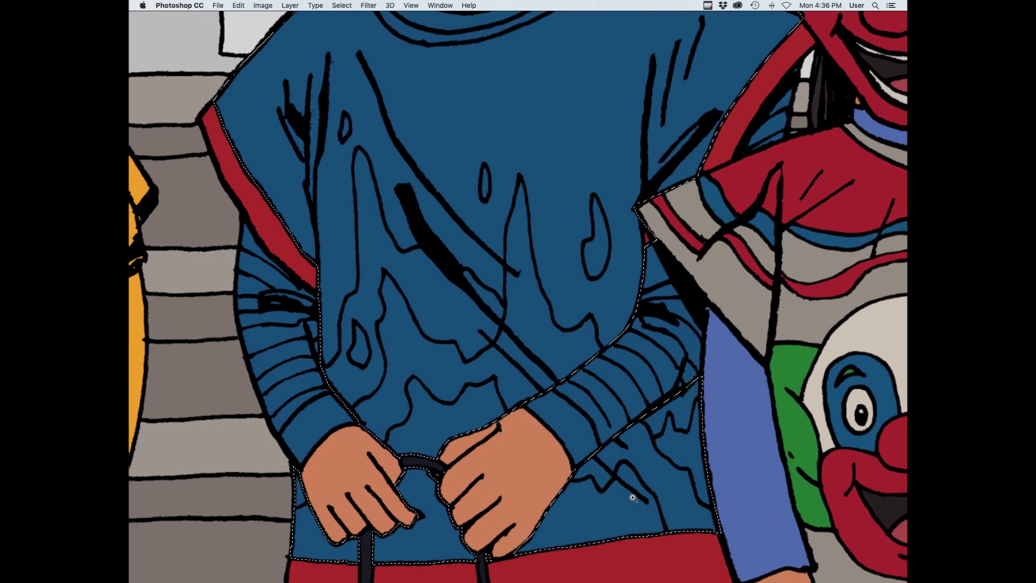
# Add the small trim area beside the clown's ruffle to the selection and fill it with the costume's trim red
pyautogui.press('l')
pyautogui.scroll(4, 678, 247)
pyautogui.moveTo(678, 246); pyautogui.dragTo(642, 343)
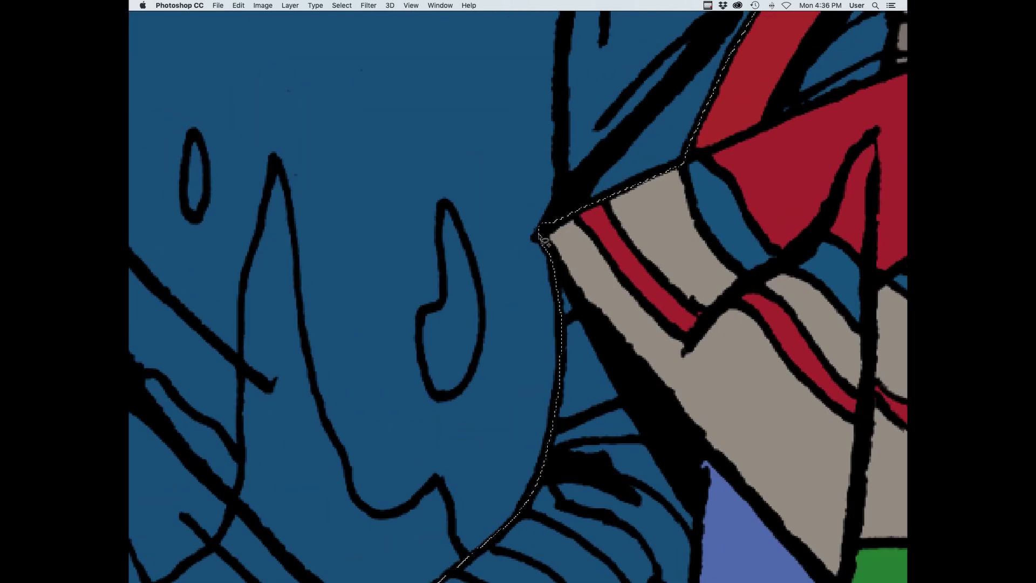
pyautogui.moveTo(624, 403); pyautogui.dragTo(557, 432)
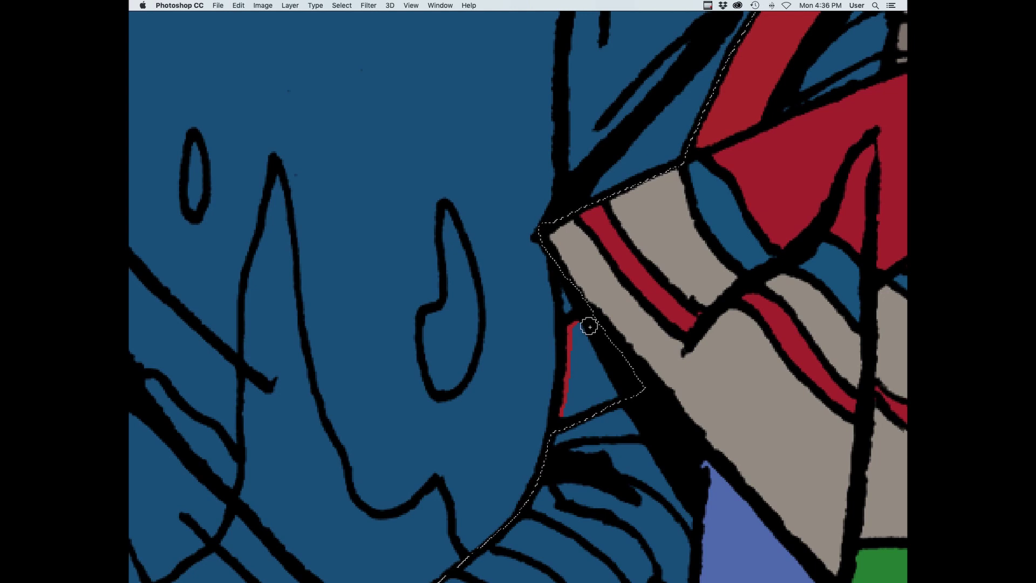
pyautogui.moveTo(582, 423); pyautogui.dragTo(564, 429)
pyautogui.press('g')
pyautogui.click(594, 382)
pyautogui.press('super+minus')
pyautogui.press('super+minus')
pyautogui.press('super+minus')
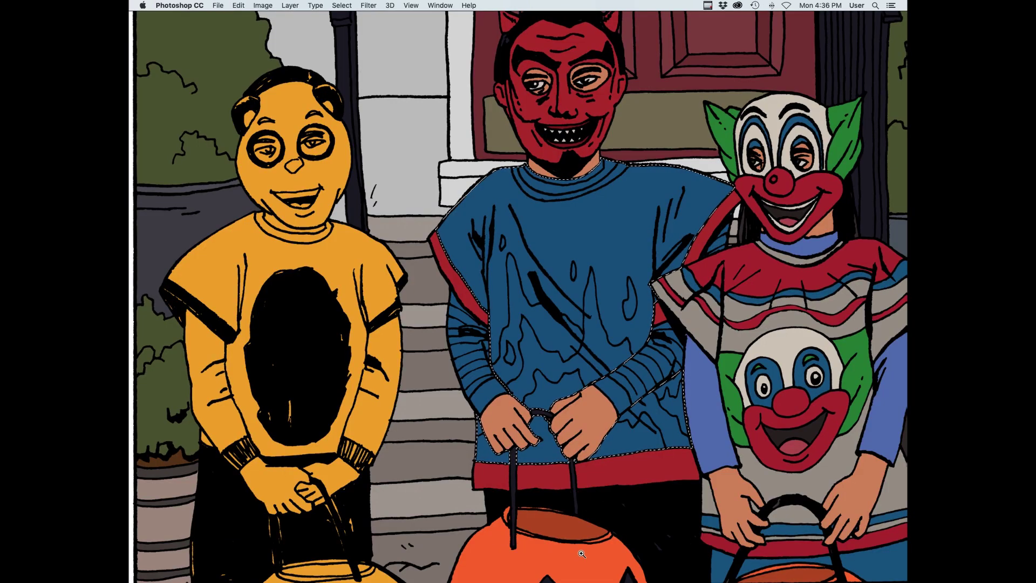
# Exclude the innermost collar band at the devil's neck from the shirt selection with the Lasso tool
pyautogui.moveTo(592, 114); pyautogui.dragTo(669, 263)
pyautogui.moveTo(629, 261); pyautogui.dragTo(632, 274)
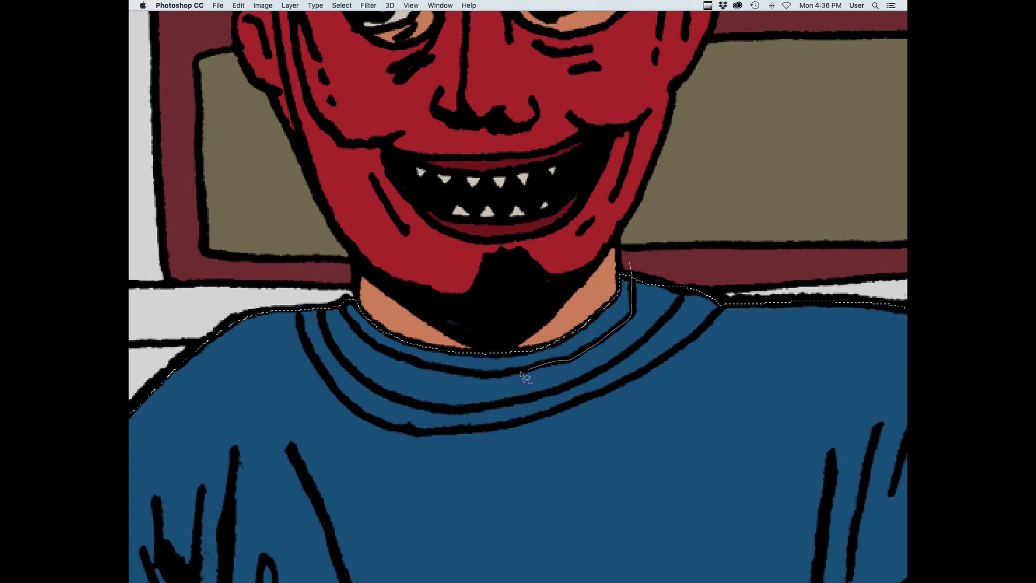
pyautogui.moveTo(342, 306); pyautogui.dragTo(340, 303)
# Turn the selected shirt a dark grey-blue by lowering its Saturation and Lightness with Hue/Saturation
pyautogui.press('super+u')
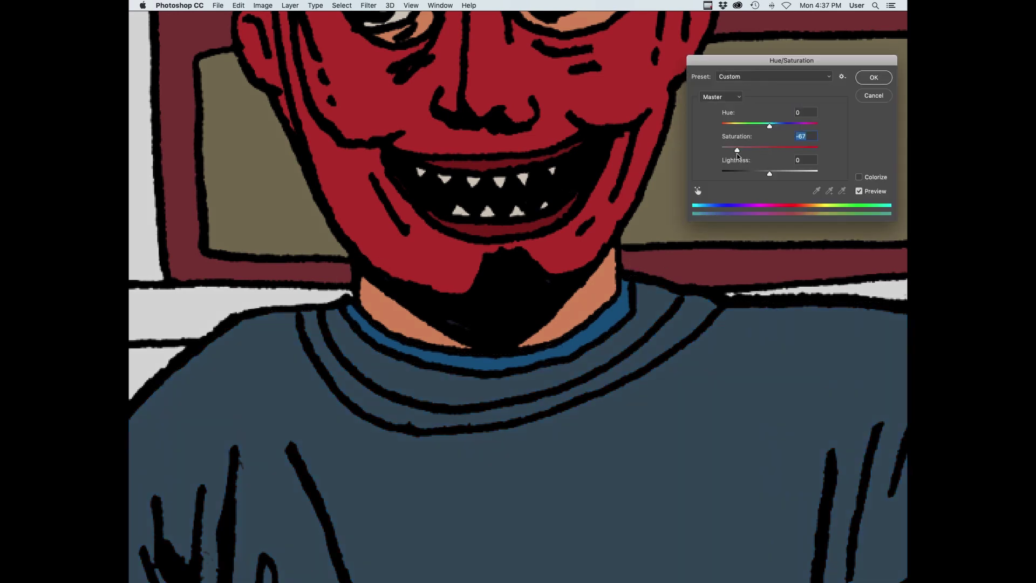
pyautogui.click(874, 97)
pyautogui.moveTo(702, 363); pyautogui.dragTo(507, 464)
pyautogui.press('super+u')
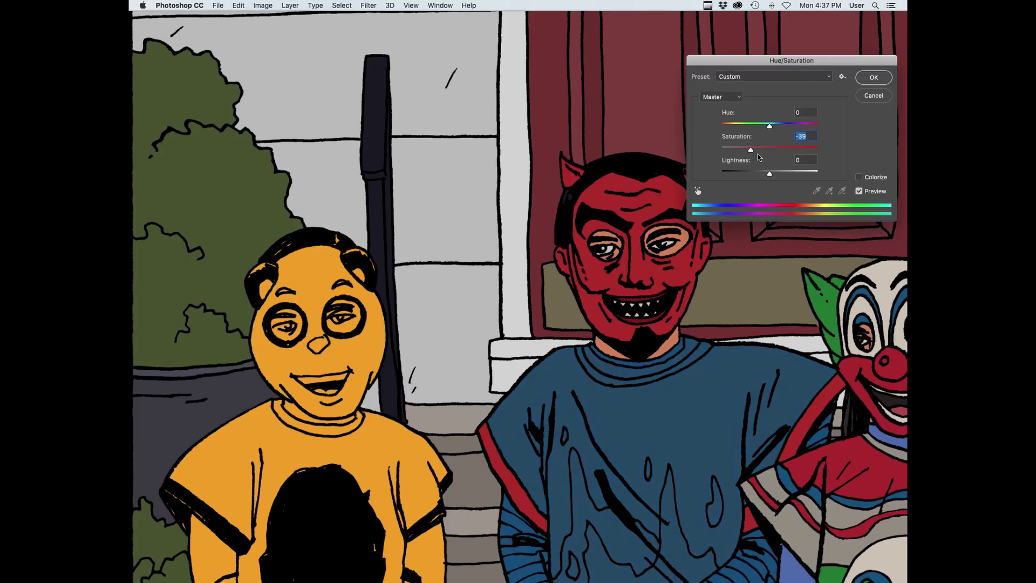
pyautogui.moveTo(770, 173); pyautogui.dragTo(761, 174)
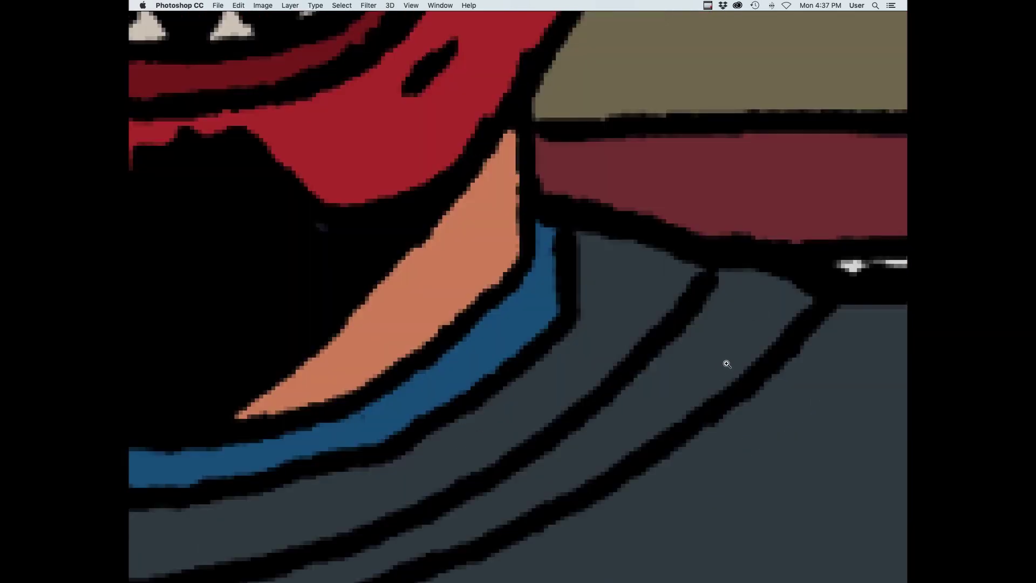
# Paint the outer collar band of the devil's shirt with the trim red using the Pencil tool
pyautogui.moveTo(740, 268)
pyautogui.mouseDown()
pyautogui.moveTo(675, 381)
pyautogui.moveTo(748, 340)
pyautogui.mouseUp()
pyautogui.moveTo(588, 452); pyautogui.dragTo(749, 340)
pyautogui.moveTo(699, 345)
pyautogui.mouseDown()
pyautogui.moveTo(206, 434)
pyautogui.moveTo(706, 349)
pyautogui.moveTo(153, 426)
pyautogui.mouseUp()
pyautogui.moveTo(276, 351); pyautogui.dragTo(282, 350)
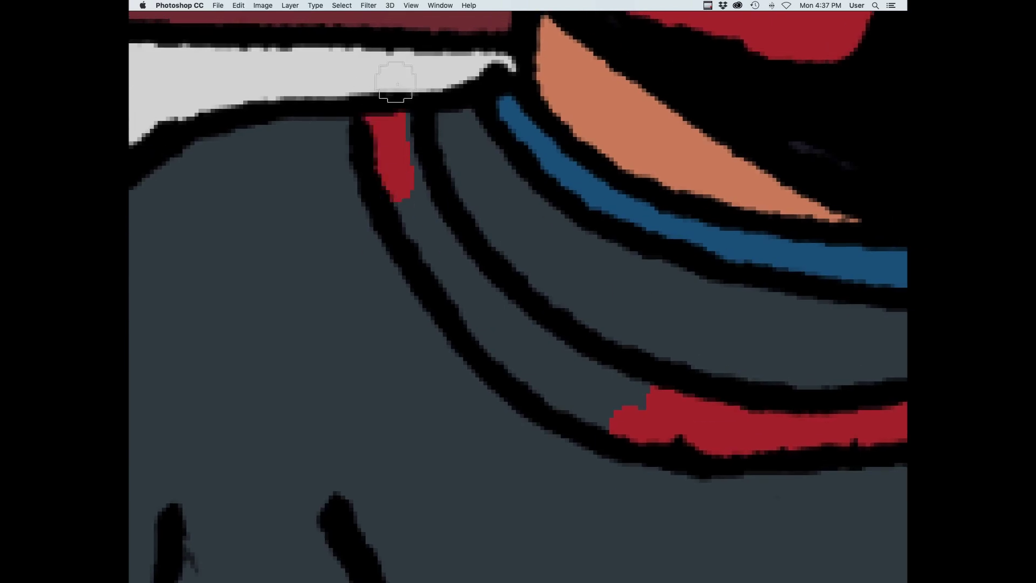
pyautogui.moveTo(399, 108)
pyautogui.mouseDown()
pyautogui.moveTo(658, 409)
pyautogui.moveTo(650, 366)
pyautogui.mouseUp()
pyautogui.press('super+minus')
pyautogui.press('super+minus')
pyautogui.press('super+minus')
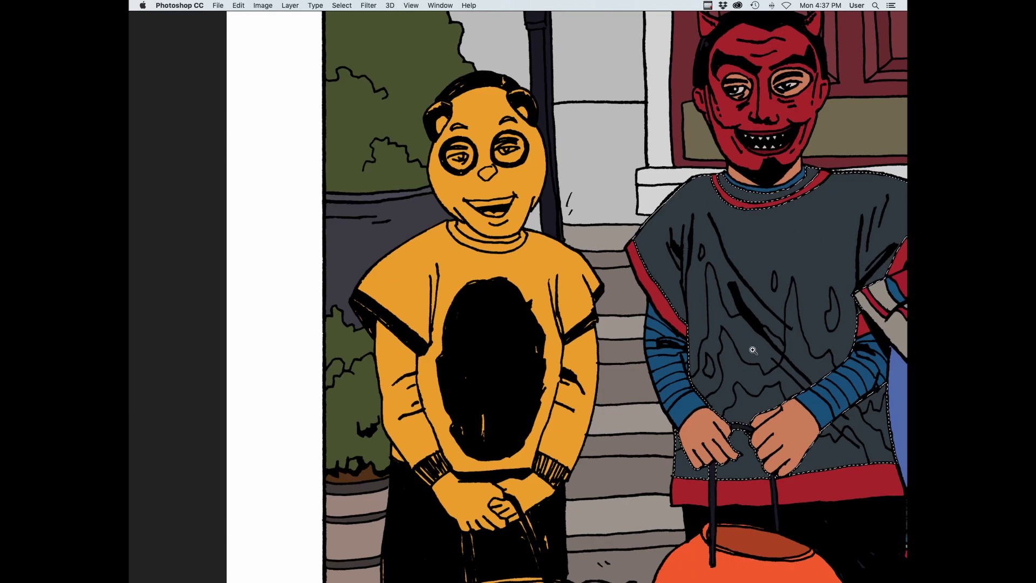
# Pick an orange-red swatch and colour the small teardrop flame on the devil's shirt with the Pencil tool
pyautogui.press('Tab')
pyautogui.click(856, 239)
pyautogui.press('Tab')
pyautogui.moveTo(700, 254); pyautogui.dragTo(766, 257)
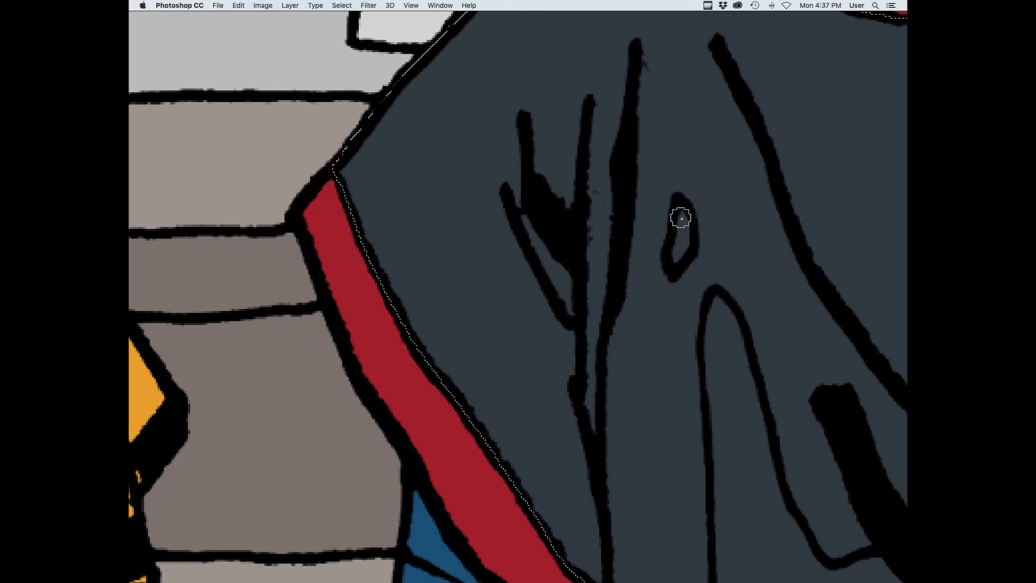
pyautogui.moveTo(680, 217); pyautogui.dragTo(679, 253)
pyautogui.moveTo(726, 370)
pyautogui.mouseDown()
pyautogui.moveTo(636, 286)
pyautogui.moveTo(640, 303)
pyautogui.mouseUp()
# Erase the stray specks beside the shirt's fold lines on the lines layer, reducing the eraser size to 2 px
pyautogui.press('Tab')
pyautogui.click(836, 404)
pyautogui.press('e')
pyautogui.moveTo(566, 97); pyautogui.dragTo(598, 343)
pyautogui.moveTo(591, 233); pyautogui.dragTo(594, 247)
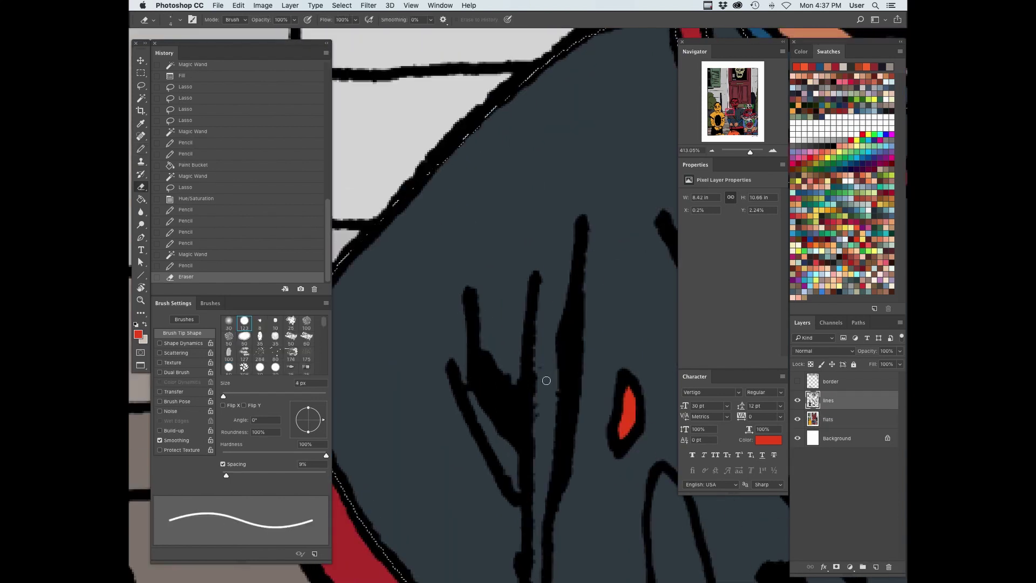
pyautogui.moveTo(545, 381); pyautogui.dragTo(539, 415)
pyautogui.press('[')
pyautogui.press('[')
pyautogui.press('[')
pyautogui.press('b')
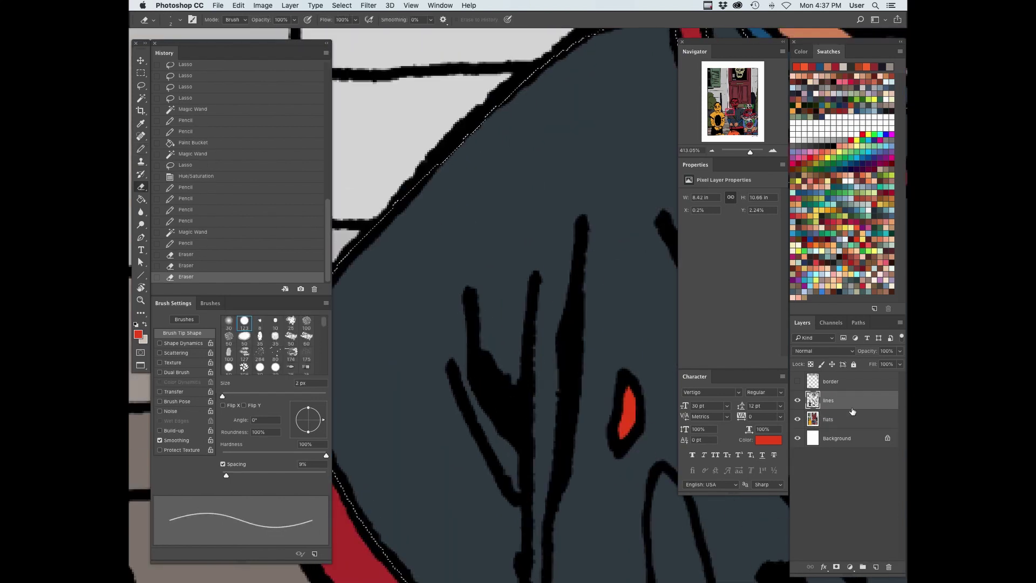
# On the flats layer, paint along the inside edges of the tall left flame in orange-red with the Pencil tool
pyautogui.click(849, 414)
pyautogui.press('Tab')
pyautogui.moveTo(668, 509); pyautogui.dragTo(624, 234)
pyautogui.moveTo(619, 208); pyautogui.dragTo(630, 559)
pyautogui.moveTo(621, 210); pyautogui.dragTo(717, 432)
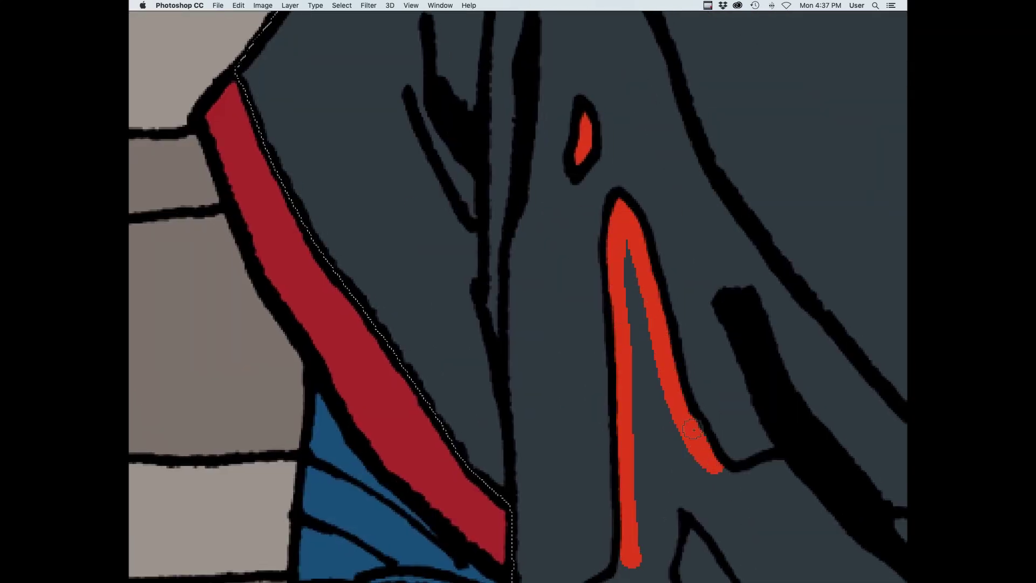
pyautogui.scroll(-5, 736, 189)
pyautogui.moveTo(699, 251); pyautogui.dragTo(649, 336)
pyautogui.scroll(3, 587, 475)
pyautogui.hscroll(5, 587, 474)
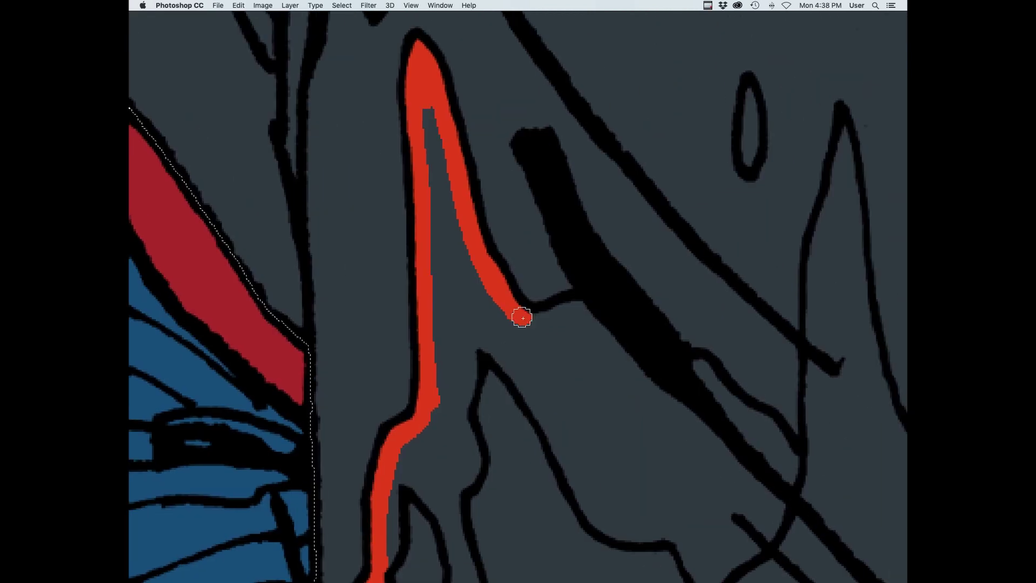
# Continue the orange-red flame edge across the dark fold and around the middle flame, and colour the teardrop beside it
pyautogui.moveTo(521, 317); pyautogui.dragTo(580, 302)
pyautogui.moveTo(694, 367); pyautogui.dragTo(812, 485)
pyautogui.hscroll(3, 616, 319)
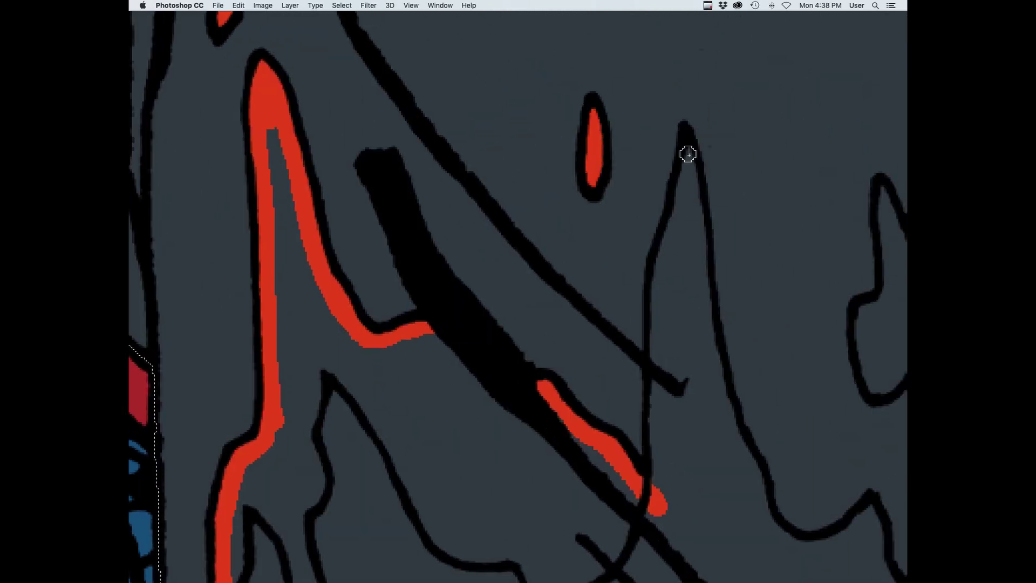
pyautogui.moveTo(688, 155)
pyautogui.mouseDown()
pyautogui.moveTo(654, 378)
pyautogui.moveTo(658, 507)
pyautogui.moveTo(704, 331)
pyautogui.mouseUp()
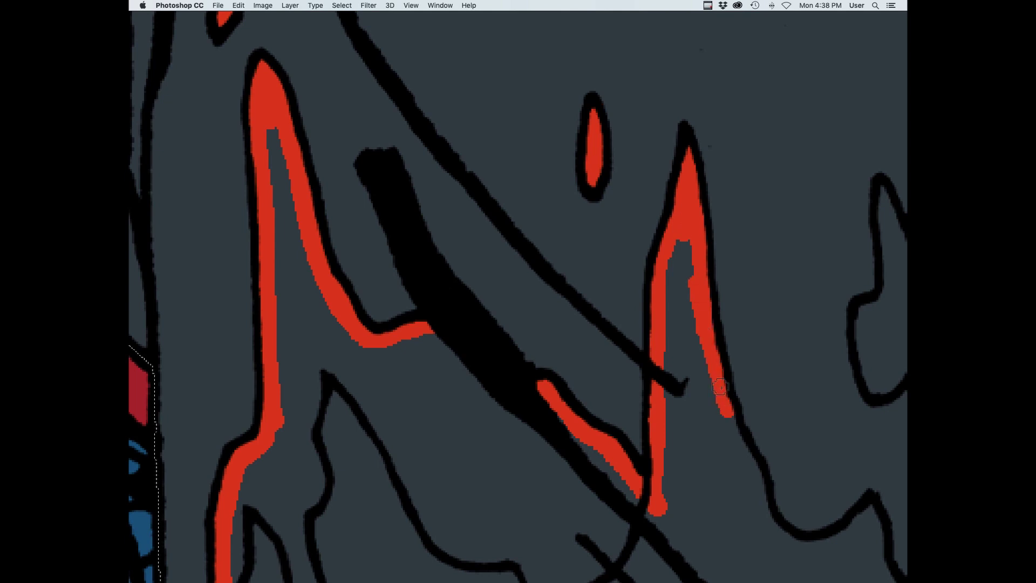
pyautogui.moveTo(720, 387); pyautogui.dragTo(771, 518)
# Colour the curved teardrop flame orange-red and extend the painted flame edge along to the devil's sleeve
pyautogui.scroll(-5, 590, 243)
pyautogui.hscroll(5, 589, 243)
pyautogui.hscroll(1, 590, 243)
pyautogui.moveTo(582, 367)
pyautogui.mouseDown()
pyautogui.moveTo(680, 321)
pyautogui.moveTo(701, 418)
pyautogui.mouseUp()
pyautogui.moveTo(693, 44)
pyautogui.mouseDown()
pyautogui.moveTo(684, 221)
pyautogui.moveTo(694, 174)
pyautogui.moveTo(685, 211)
pyautogui.mouseUp()
pyautogui.scroll(5, 663, 176)
pyautogui.hscroll(1, 664, 177)
pyautogui.moveTo(712, 328); pyautogui.dragTo(669, 346)
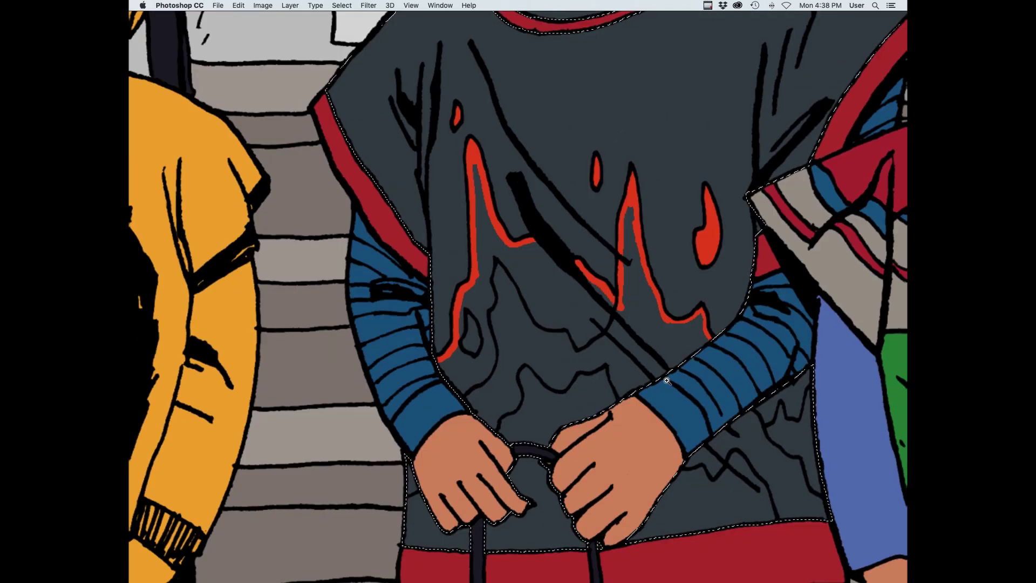
# Fill the flame areas of the shirt with orange-red using the Paint Bucket, and touch up the hand beside the bucket handle in skin tone
pyautogui.click(588, 366)
pyautogui.moveTo(598, 479)
pyautogui.mouseDown()
pyautogui.moveTo(696, 362)
pyautogui.moveTo(766, 346)
pyautogui.mouseUp()
pyautogui.click(531, 424)
pyautogui.click(636, 420)
pyautogui.click(803, 397)
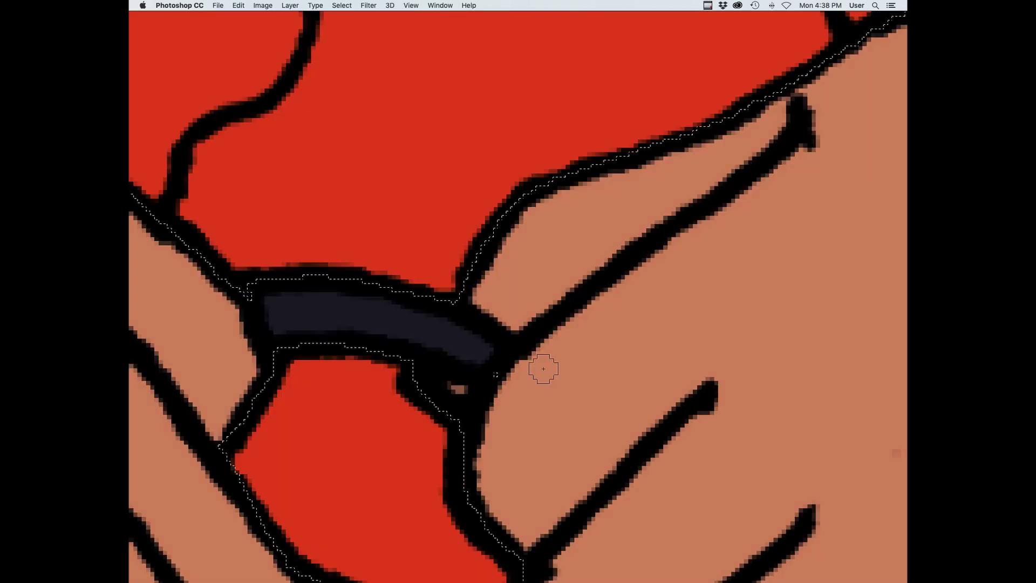
pyautogui.moveTo(532, 337); pyautogui.dragTo(574, 459)
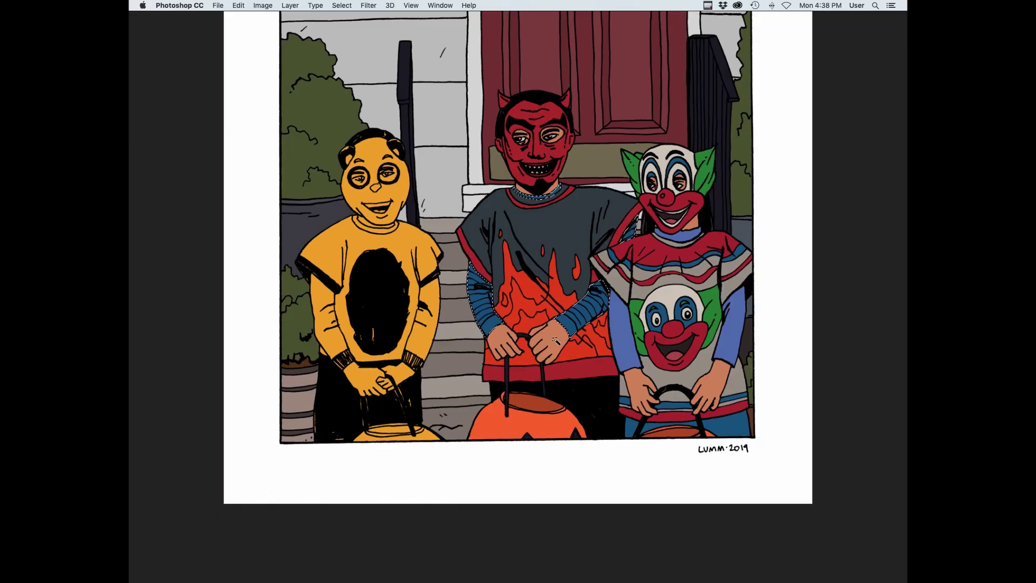
# Select the sleeve blue with the Magic Wand, limit it to the devil's sleeves above the cuff bands with the Lasso, and preview it in Quick Mask
pyautogui.scroll(3, 593, 350)
pyautogui.scroll(5, 594, 378)
pyautogui.moveTo(500, 445)
pyautogui.mouseDown()
pyautogui.moveTo(614, 305)
pyautogui.moveTo(545, 512)
pyautogui.mouseUp()
pyautogui.moveTo(885, 350); pyautogui.dragTo(488, 403)
pyautogui.moveTo(841, 334); pyautogui.dragTo(431, 307)
pyautogui.moveTo(495, 279)
pyautogui.mouseDown()
pyautogui.moveTo(660, 434)
pyautogui.moveTo(669, 561)
pyautogui.mouseUp()
pyautogui.press('q')
pyautogui.press('Tab')
pyautogui.press('q')
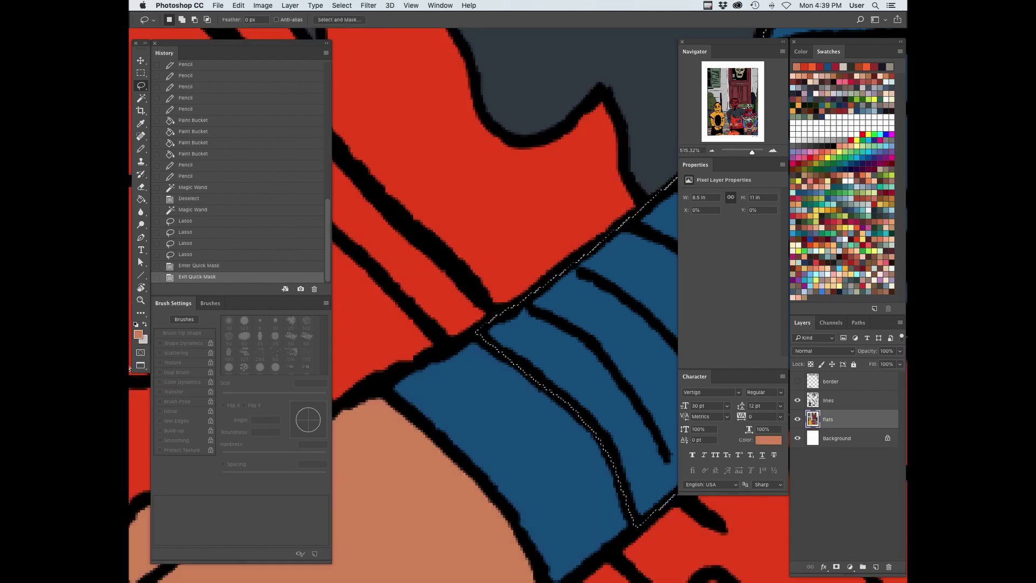
# Change the Quick Mask overlay colour to green in the Quick Mask Options
pyautogui.doubleClick(140, 352)
pyautogui.click(481, 347)
pyautogui.click(595, 322)
pyautogui.click(677, 238)
pyautogui.click(572, 290)
pyautogui.press('Tab')
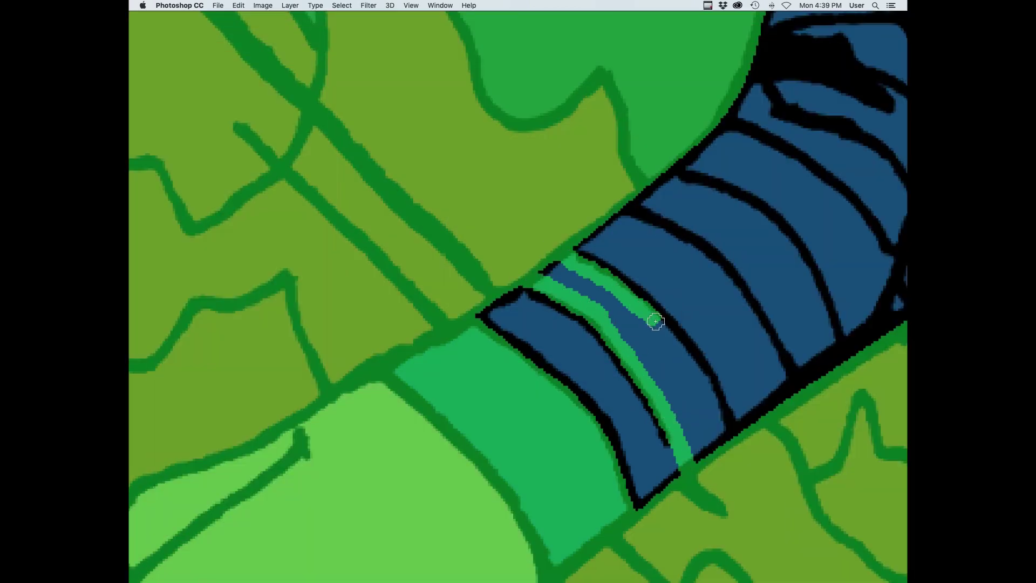
pyautogui.moveTo(656, 321); pyautogui.dragTo(728, 438)
pyautogui.moveTo(802, 310); pyautogui.dragTo(651, 356)
pyautogui.moveTo(483, 246); pyautogui.dragTo(572, 301)
pyautogui.press('super+z')
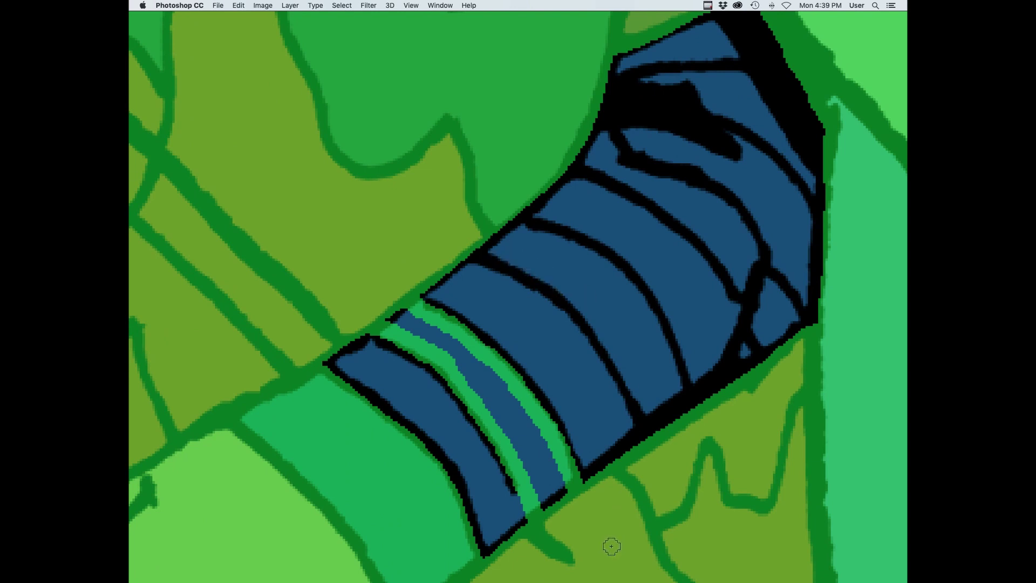
pyautogui.press('alt+super+z')
pyautogui.press('alt+super+z')
pyautogui.press('alt+super+z')
pyautogui.press('alt+super+z')
# Leave the reverted mask state, choose green again as the Quick Mask colour at 50% opacity, and re-enter Quick Mask on the sleeve selection
pyautogui.press('Tab')
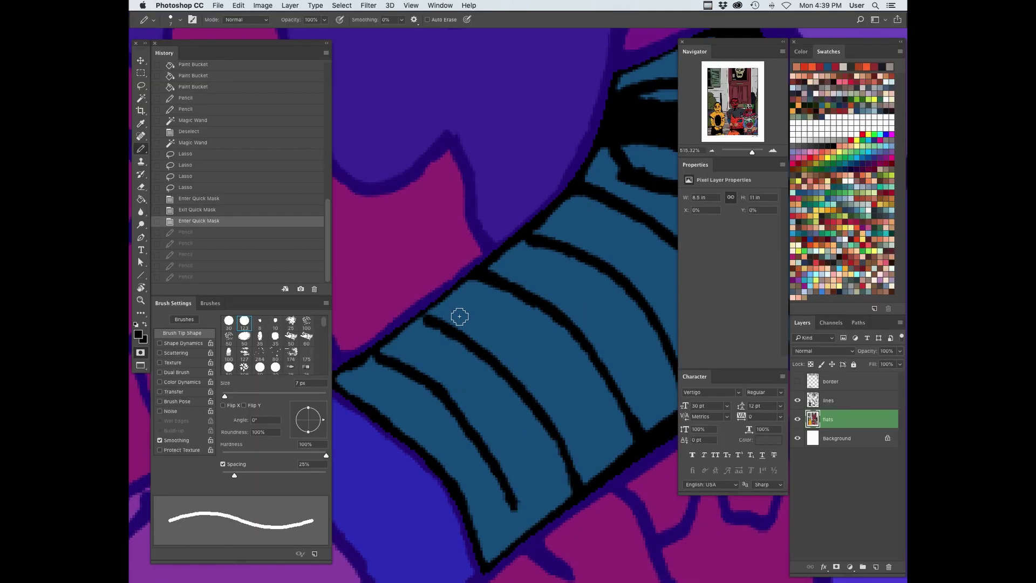
pyautogui.click(290, 232)
pyautogui.click(290, 224)
pyautogui.doubleClick(140, 353)
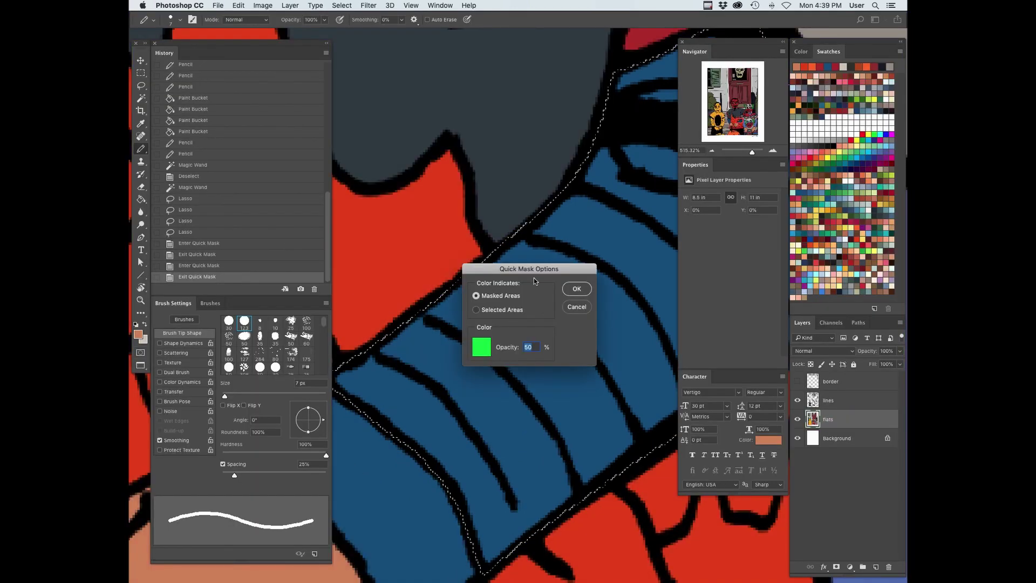
pyautogui.click(481, 347)
pyautogui.click(688, 234)
pyautogui.click(586, 288)
pyautogui.press('q')
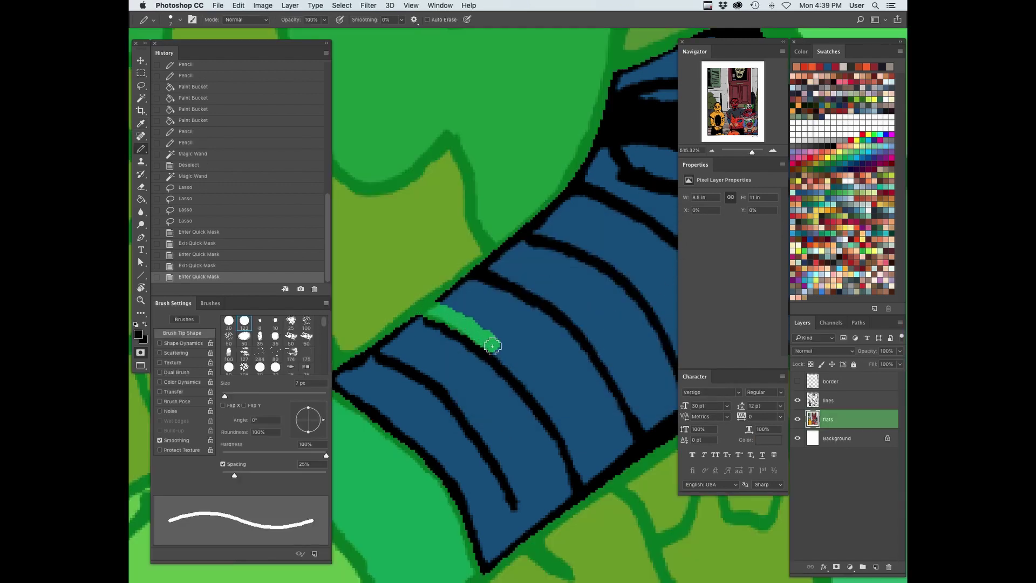
# Mask out alternate stripes on the devil's right-hand sleeve by outlining them with the Pencil and filling them with the Paint Bucket
pyautogui.moveTo(578, 461); pyautogui.dragTo(523, 304)
pyautogui.press('g')
pyautogui.click(625, 427)
pyautogui.press('Tab')
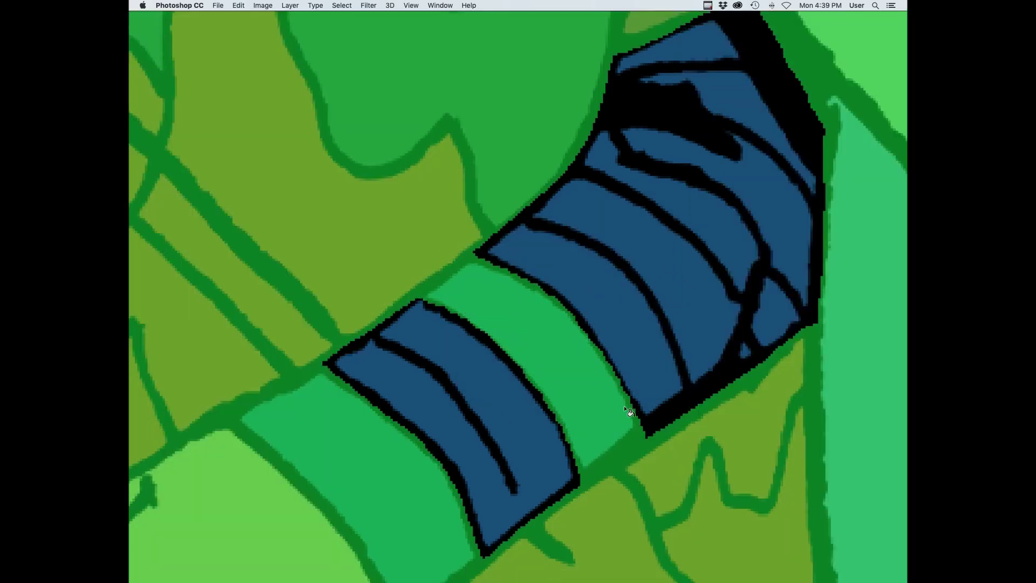
pyautogui.moveTo(592, 152)
pyautogui.mouseDown()
pyautogui.moveTo(703, 240)
pyautogui.moveTo(740, 251)
pyautogui.mouseUp()
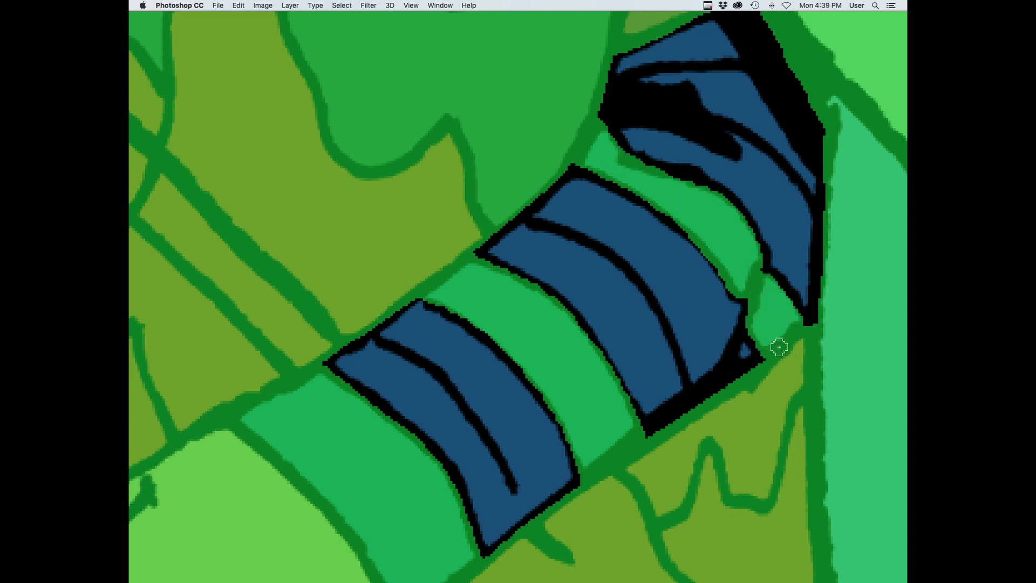
pyautogui.moveTo(792, 312); pyautogui.dragTo(780, 281)
# Mask out the alternate stripe at the top of that sleeve and the sleeve sliver below the shoulder trim
pyautogui.moveTo(767, 225)
pyautogui.mouseDown()
pyautogui.moveTo(749, 301)
pyautogui.moveTo(706, 374)
pyautogui.mouseUp()
pyautogui.moveTo(730, 200)
pyautogui.mouseDown()
pyautogui.moveTo(639, 203)
pyautogui.moveTo(632, 174)
pyautogui.moveTo(704, 189)
pyautogui.mouseUp()
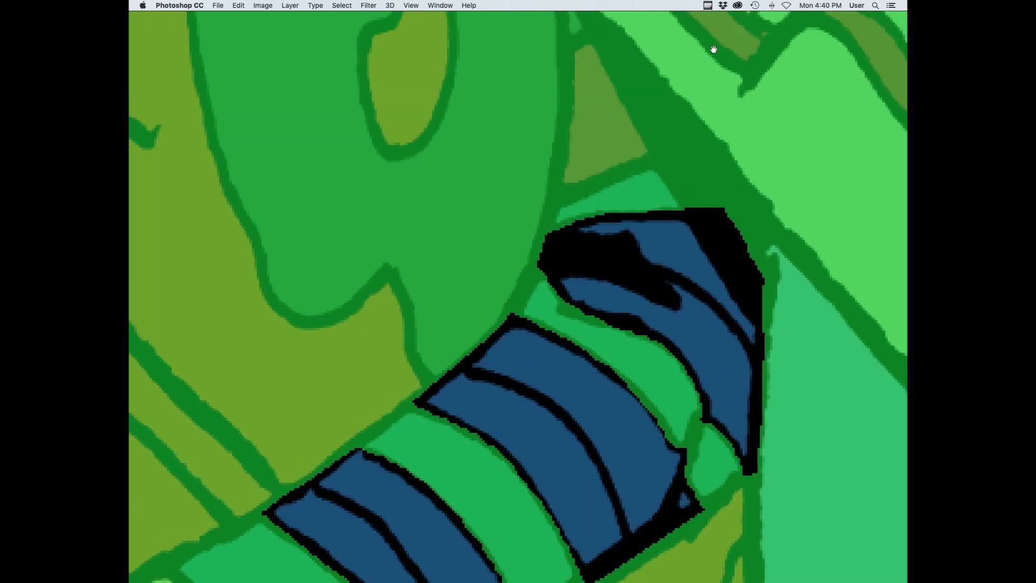
pyautogui.moveTo(714, 50)
pyautogui.mouseDown()
pyautogui.moveTo(548, 347)
pyautogui.moveTo(747, 367)
pyautogui.mouseUp()
pyautogui.moveTo(543, 409); pyautogui.dragTo(728, 333)
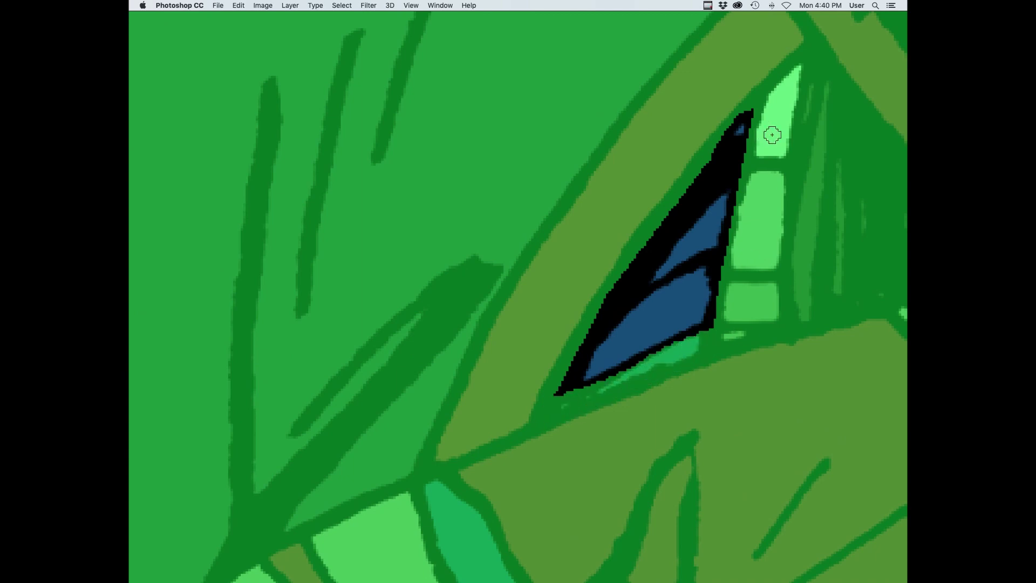
pyautogui.moveTo(751, 116); pyautogui.dragTo(703, 172)
pyautogui.moveTo(789, 259); pyautogui.dragTo(669, 384)
# Mask out two alternate stripes on the lower and middle part of the devil's other sleeve
pyautogui.press('super+plus')
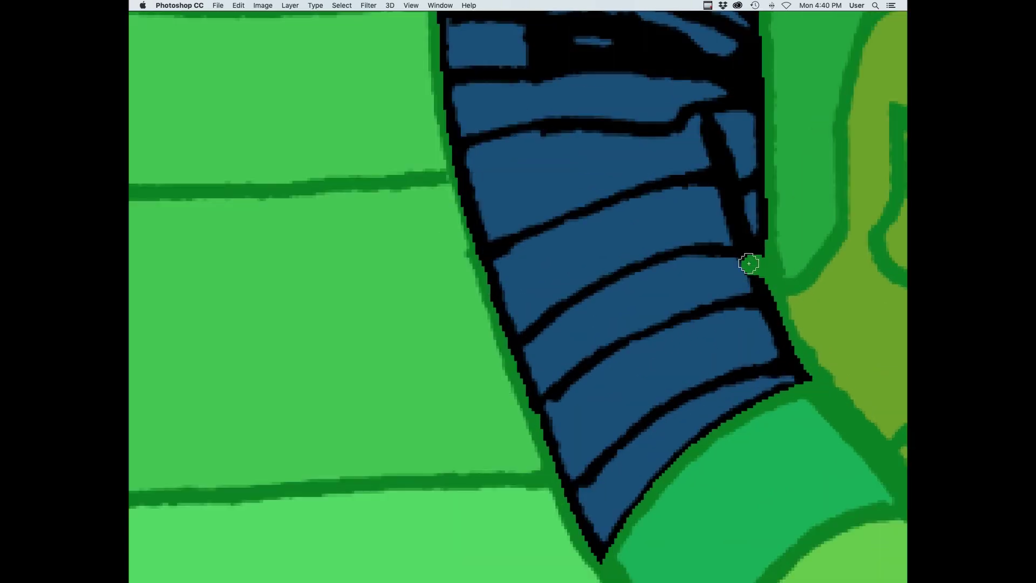
pyautogui.moveTo(749, 261)
pyautogui.mouseDown()
pyautogui.moveTo(669, 268)
pyautogui.moveTo(520, 351)
pyautogui.mouseUp()
pyautogui.moveTo(789, 294); pyautogui.dragTo(526, 353)
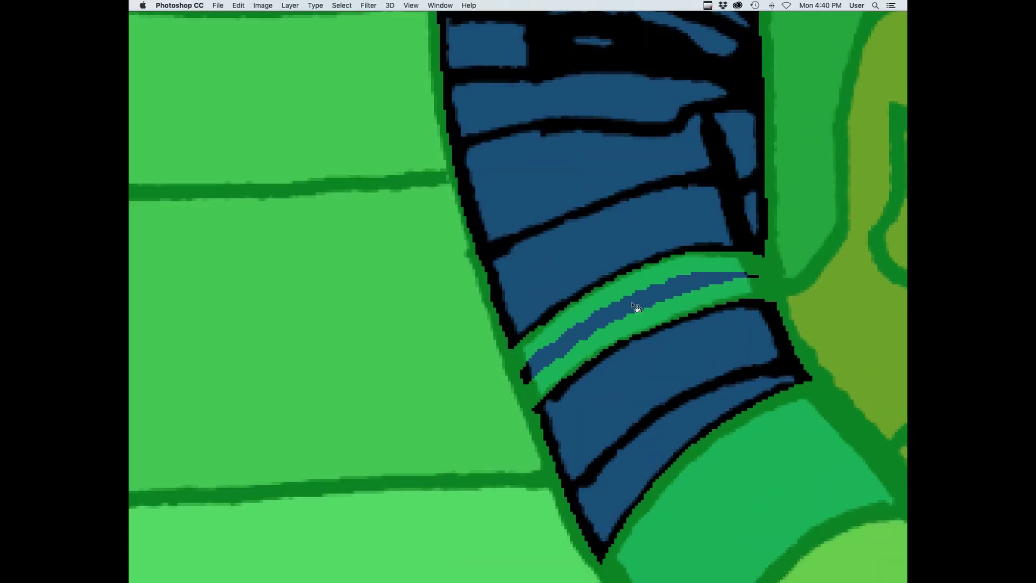
pyautogui.scroll(5, 636, 308)
pyautogui.moveTo(702, 249); pyautogui.dragTo(402, 254)
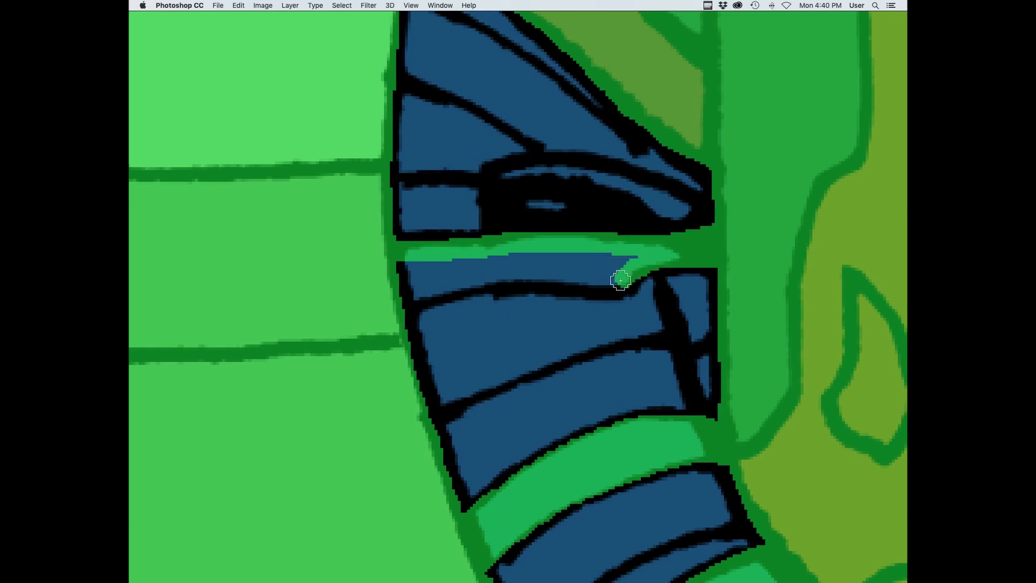
pyautogui.moveTo(621, 280)
pyautogui.mouseDown()
pyautogui.moveTo(386, 309)
pyautogui.moveTo(628, 263)
pyautogui.mouseUp()
# Mask out the slanted stripe on the upper part of the left sleeve, just below the shirt's red trim
pyautogui.moveTo(608, 197); pyautogui.dragTo(581, 357)
pyautogui.moveTo(689, 343)
pyautogui.mouseDown()
pyautogui.moveTo(520, 303)
pyautogui.moveTo(372, 222)
pyautogui.mouseUp()
pyautogui.moveTo(376, 172); pyautogui.dragTo(543, 256)
pyautogui.moveTo(579, 298); pyautogui.dragTo(674, 330)
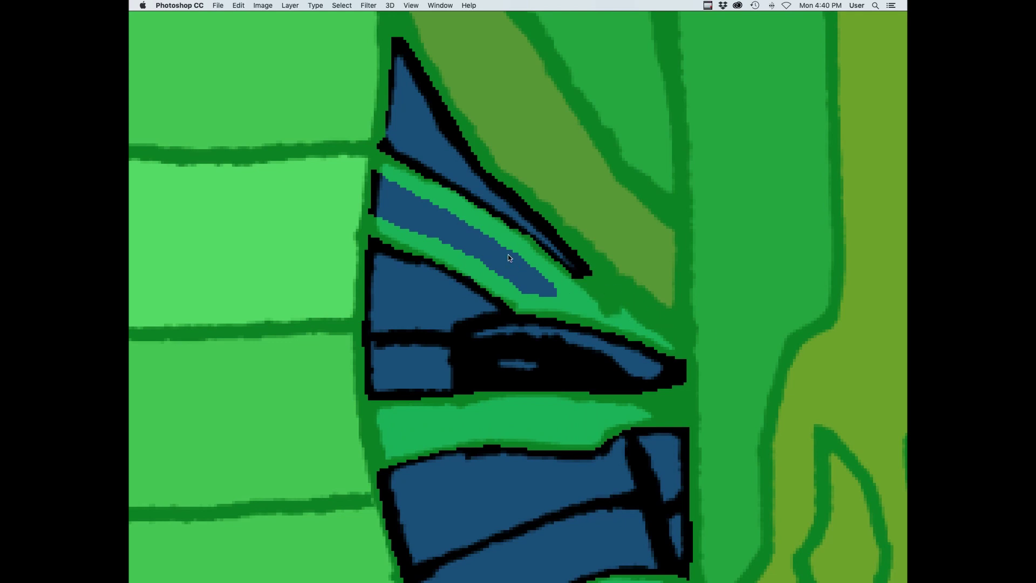
# Lighten the selected sleeve stripes with Hue/Saturation, setting Lightness to +15
pyautogui.press('super+minus')
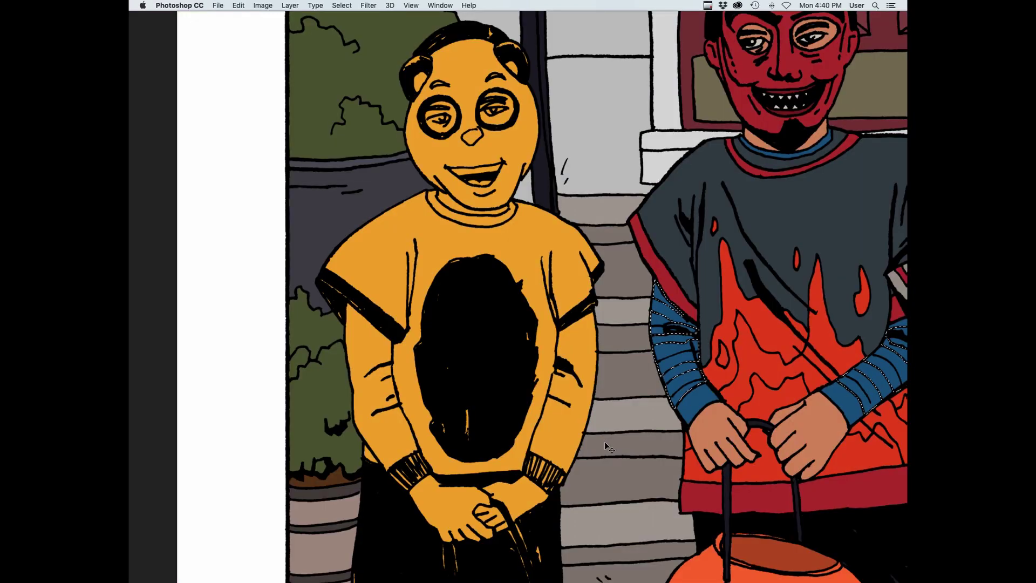
pyautogui.press('super+u')
pyautogui.moveTo(772, 173); pyautogui.dragTo(778, 175)
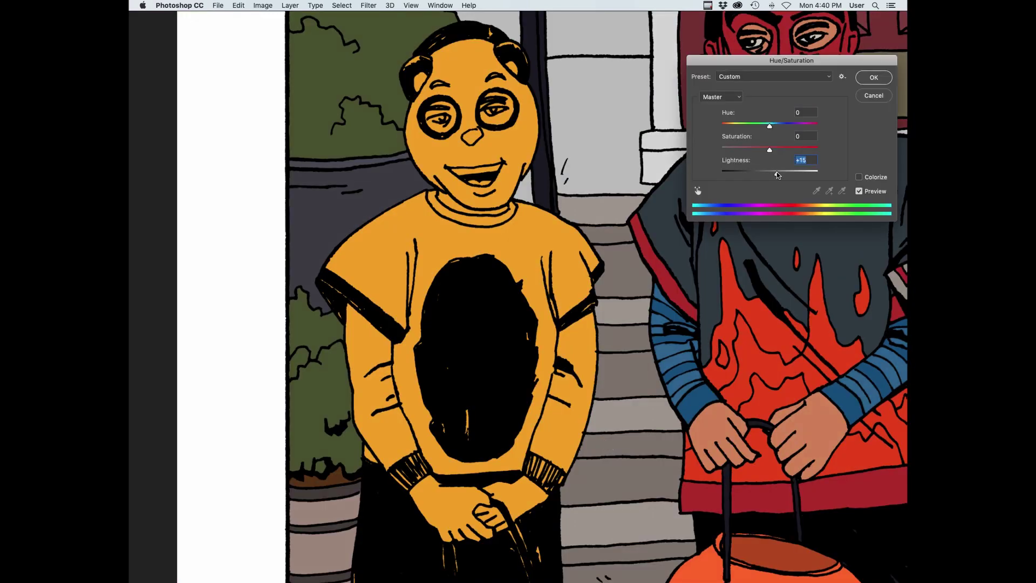
pyautogui.press('Return')
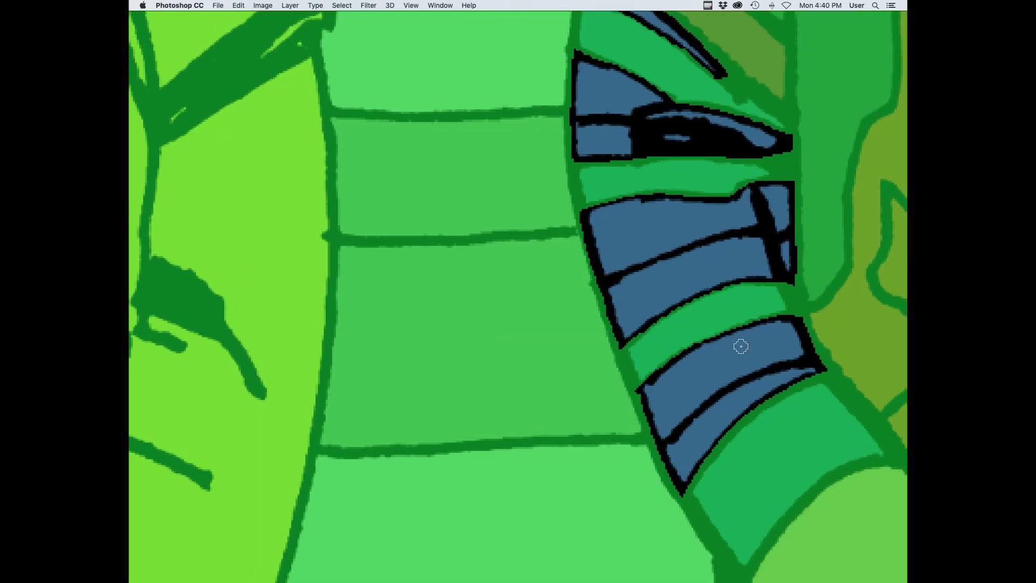
# Back in Quick Mask, mask out every second lightened stripe on the devil's left-hand sleeve
pyautogui.press('super+z')
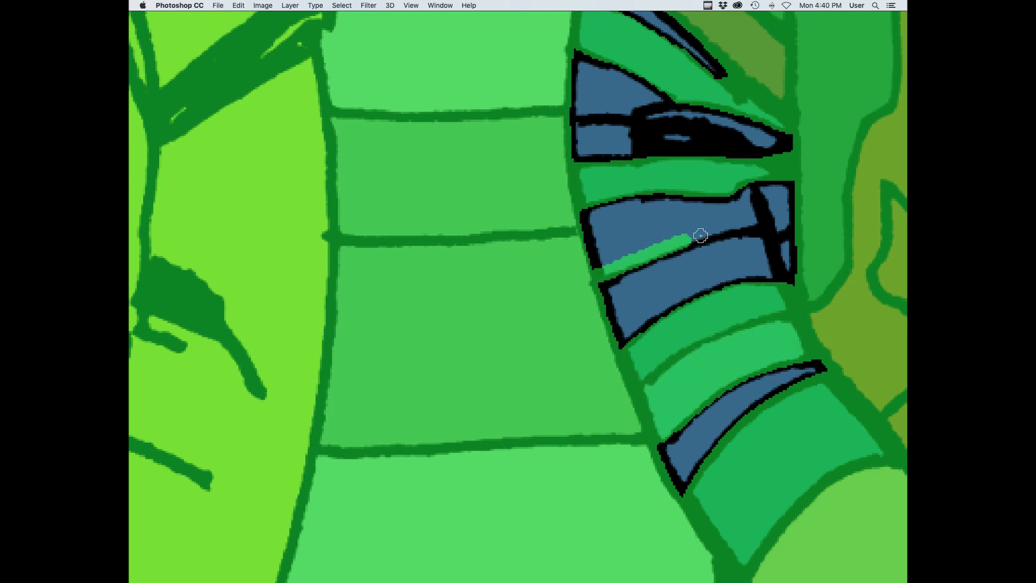
pyautogui.click(778, 201)
pyautogui.moveTo(778, 201); pyautogui.dragTo(652, 385)
pyautogui.press('b')
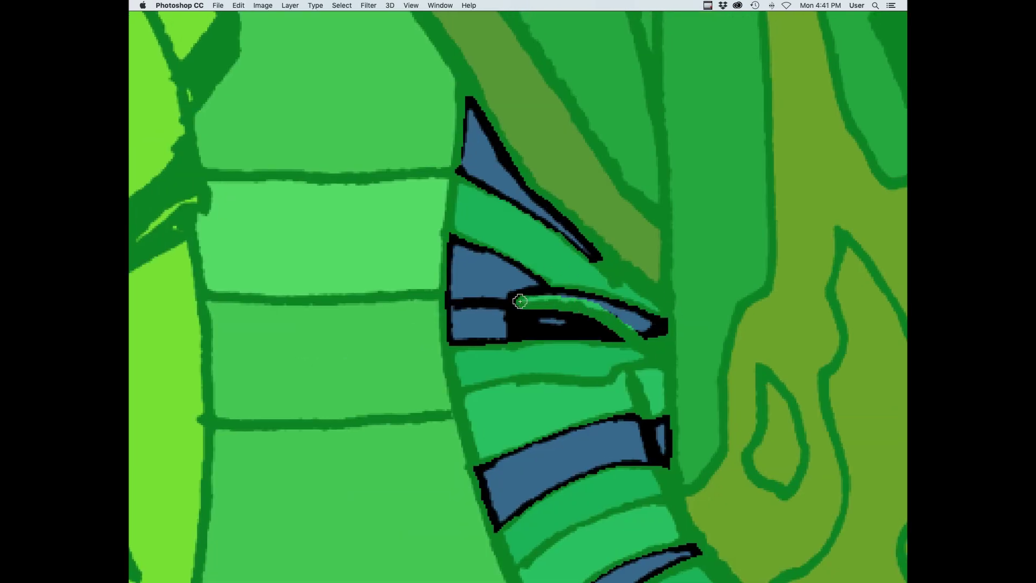
pyautogui.click(483, 261)
# Mask out the upper half of the lightened band nearest the cuff on the devil's right-hand sleeve
pyautogui.scroll(-5, 636, 169)
pyautogui.moveTo(635, 170); pyautogui.dragTo(253, 213)
pyautogui.scroll(8, 595, 402)
pyautogui.press('b')
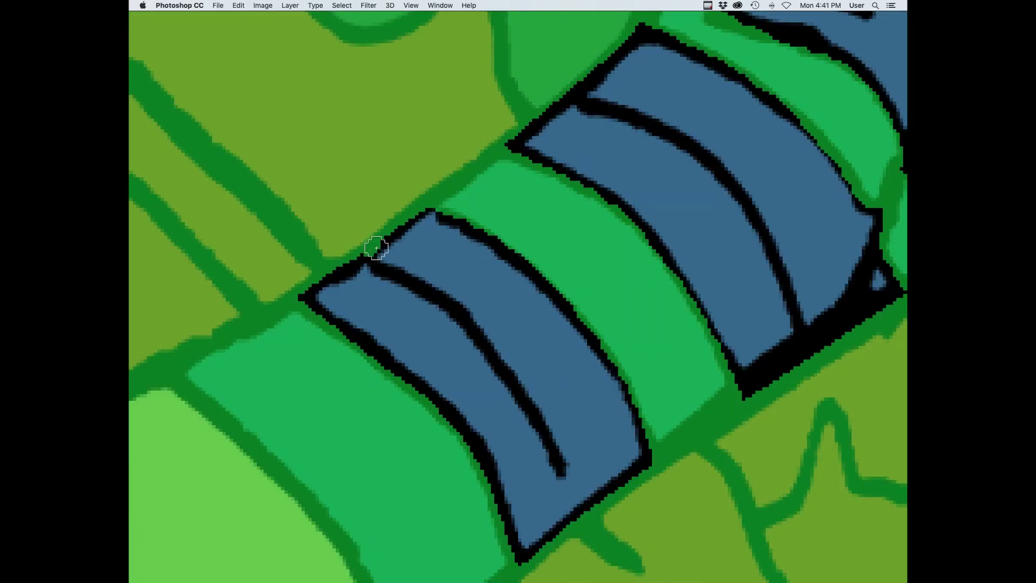
pyautogui.moveTo(376, 249)
pyautogui.mouseDown()
pyautogui.moveTo(538, 400)
pyautogui.moveTo(581, 503)
pyautogui.mouseUp()
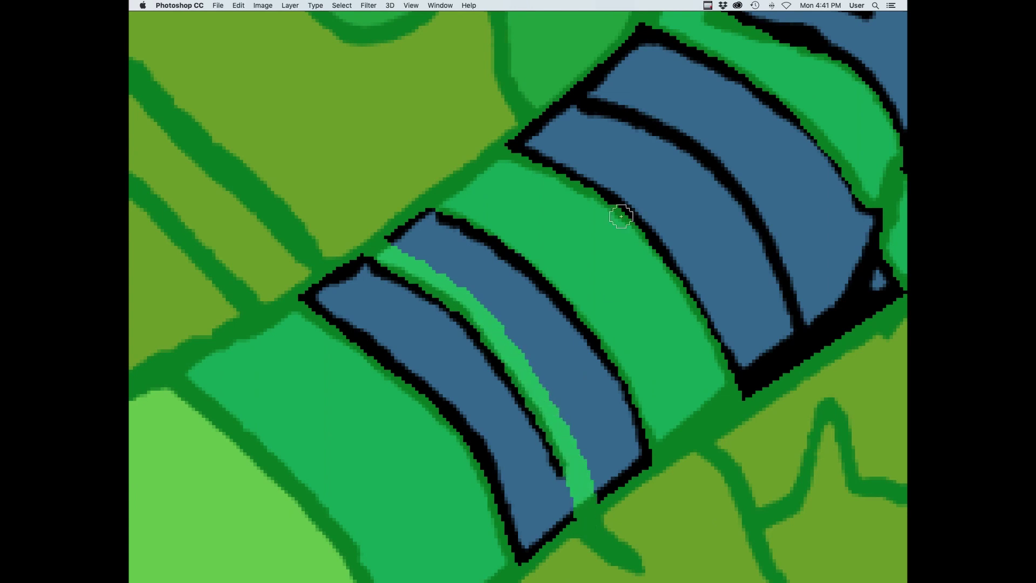
pyautogui.click(575, 373)
# Mask out the remaining alternate lightened stripes towards the elbow of the right-hand sleeve
pyautogui.press('b')
pyautogui.moveTo(583, 85)
pyautogui.mouseDown()
pyautogui.moveTo(429, 222)
pyautogui.moveTo(608, 351)
pyautogui.moveTo(652, 448)
pyautogui.mouseUp()
pyautogui.press('g')
pyautogui.click(694, 328)
pyautogui.moveTo(752, 161); pyautogui.dragTo(629, 363)
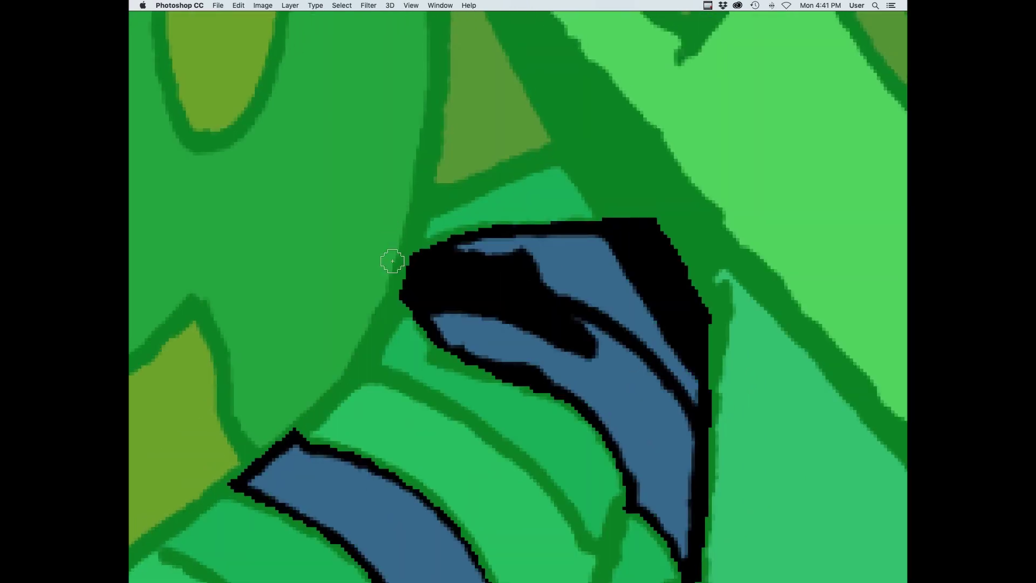
pyautogui.moveTo(392, 261)
pyautogui.mouseDown()
pyautogui.moveTo(615, 314)
pyautogui.moveTo(676, 369)
pyautogui.moveTo(701, 421)
pyautogui.mouseUp()
# Tint the stripes left in the selection green with Color Balance, setting Magenta–Green to +41
pyautogui.scroll(-3, 701, 421)
pyautogui.scroll(3, 721, 310)
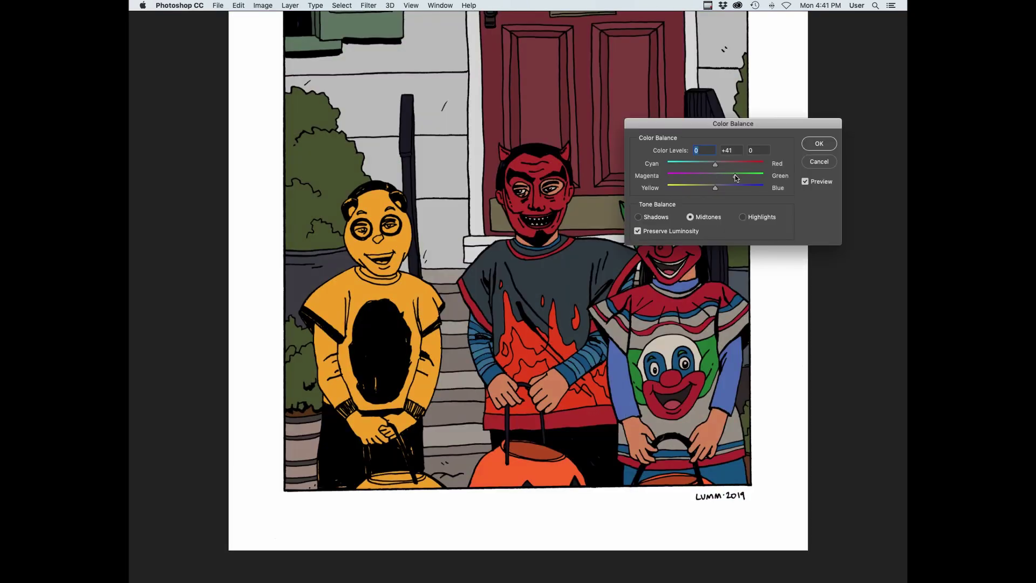
pyautogui.press('Return')
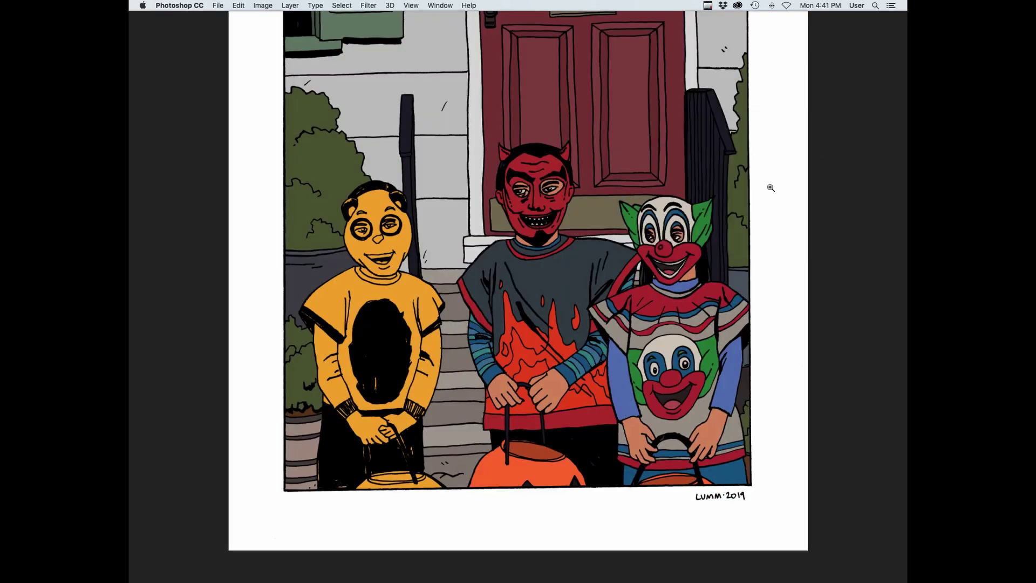
# Shift the clown's sleeves towards purple with Color Balance at Magenta–Green -31 and Yellow–Blue -24, and apply a Hue/Saturation adjustment
pyautogui.press('super+b')
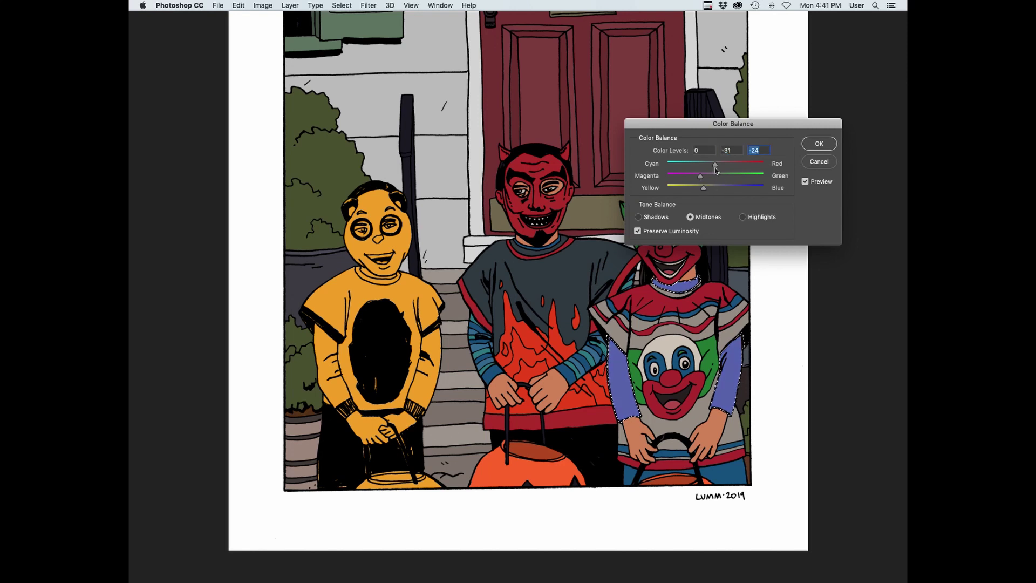
pyautogui.press('Return')
pyautogui.press('super+u')
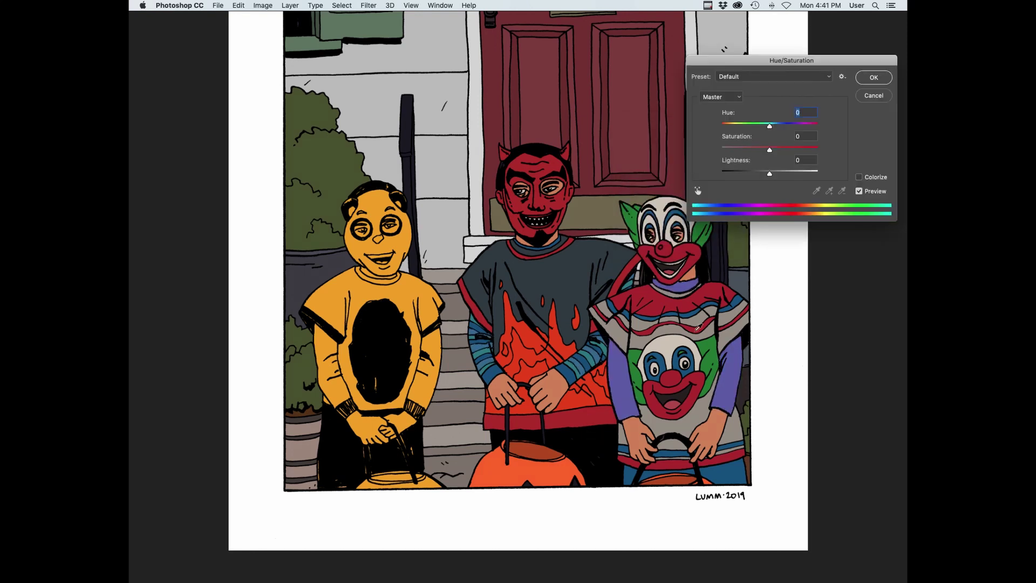
pyautogui.click(862, 82)
# Outline the gap between the flame tips below the devil's right-hand sleeve and fill it with the shirt's dark grey
pyautogui.moveTo(584, 408); pyautogui.dragTo(659, 414)
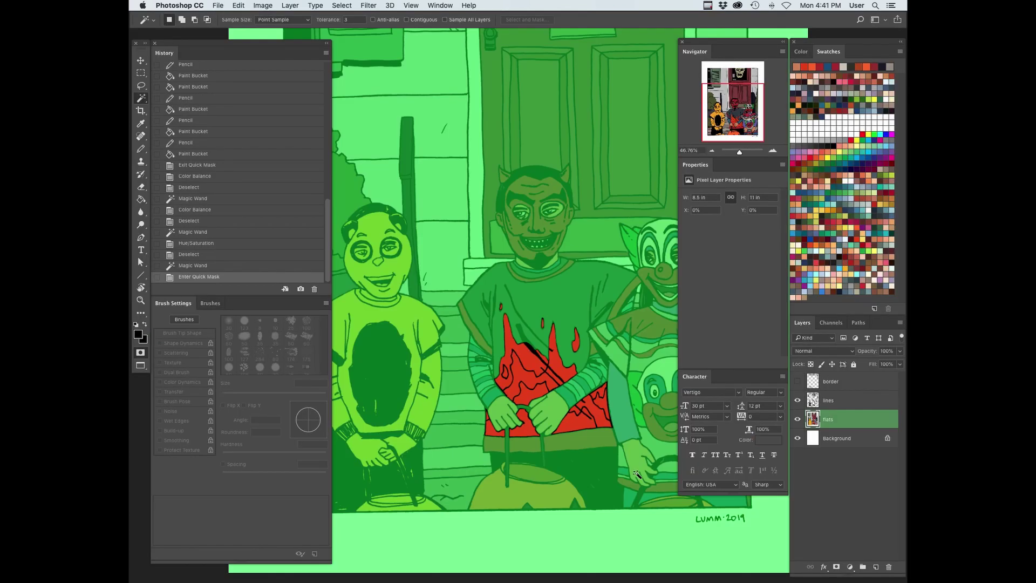
pyautogui.press('Tab')
pyautogui.click(689, 448)
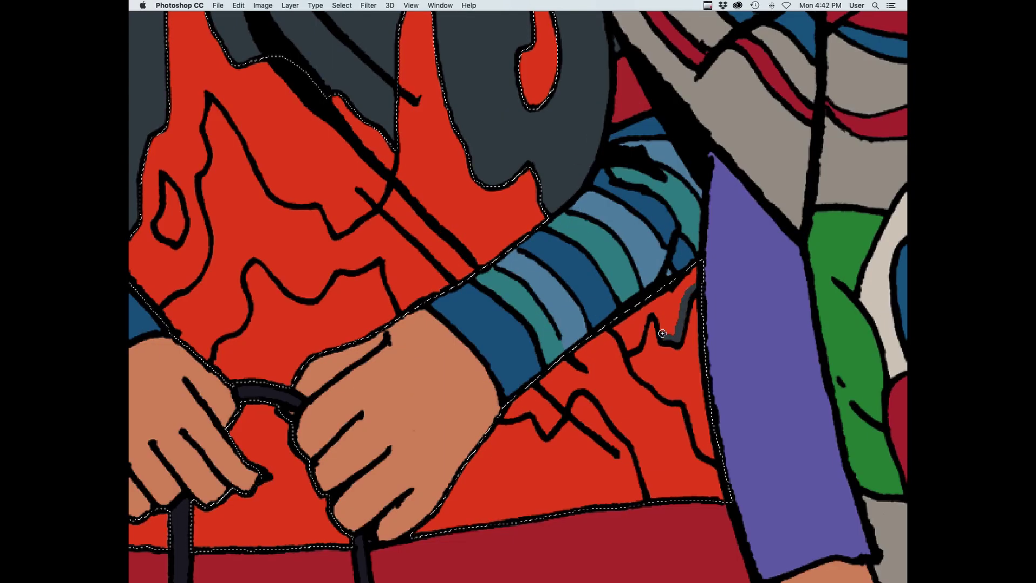
pyautogui.moveTo(626, 349); pyautogui.dragTo(615, 330)
pyautogui.press('g')
pyautogui.click(674, 323)
pyautogui.press('z')
pyautogui.keyDown('alt'); pyautogui.click(676, 426); pyautogui.keyUp('alt')
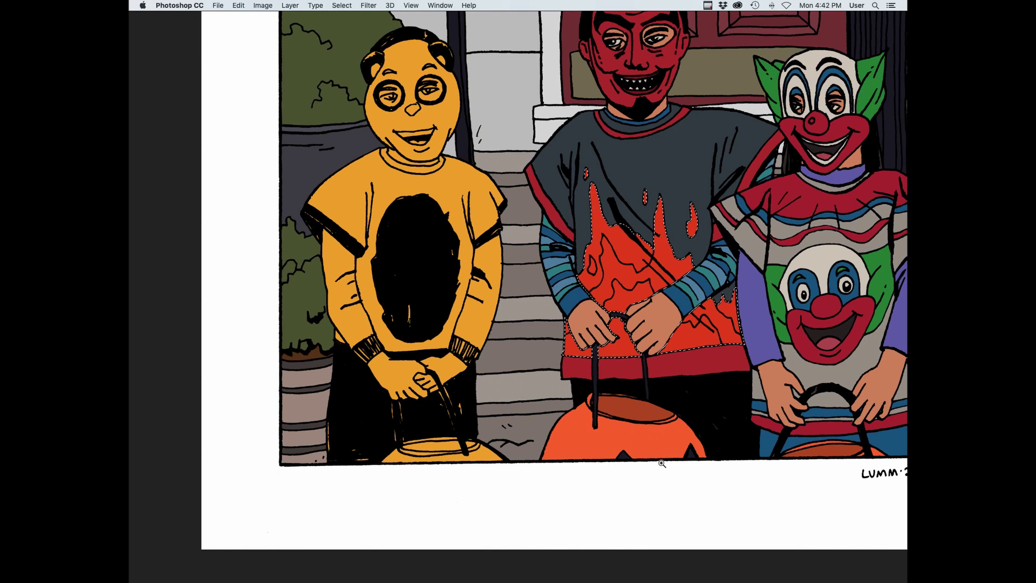
# Mask out the isolated flame drop on the right of the devil's shirt and trace the lowest inner flame contour in the mask
pyautogui.press('q')
pyautogui.click(694, 236)
pyautogui.click(685, 227)
pyautogui.moveTo(692, 308); pyautogui.dragTo(730, 280)
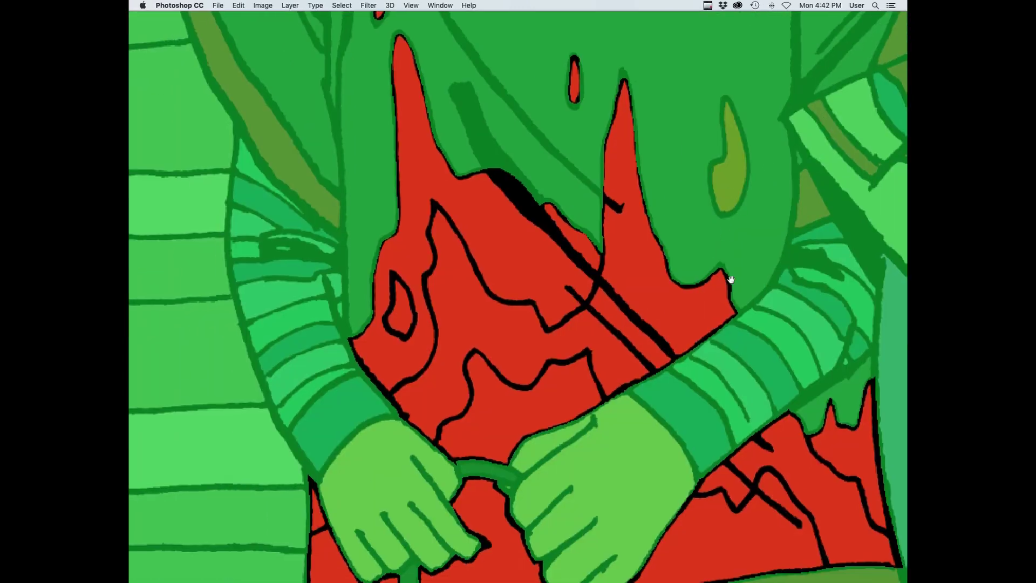
pyautogui.click(626, 343)
pyautogui.press('b')
pyautogui.moveTo(551, 328); pyautogui.dragTo(579, 358)
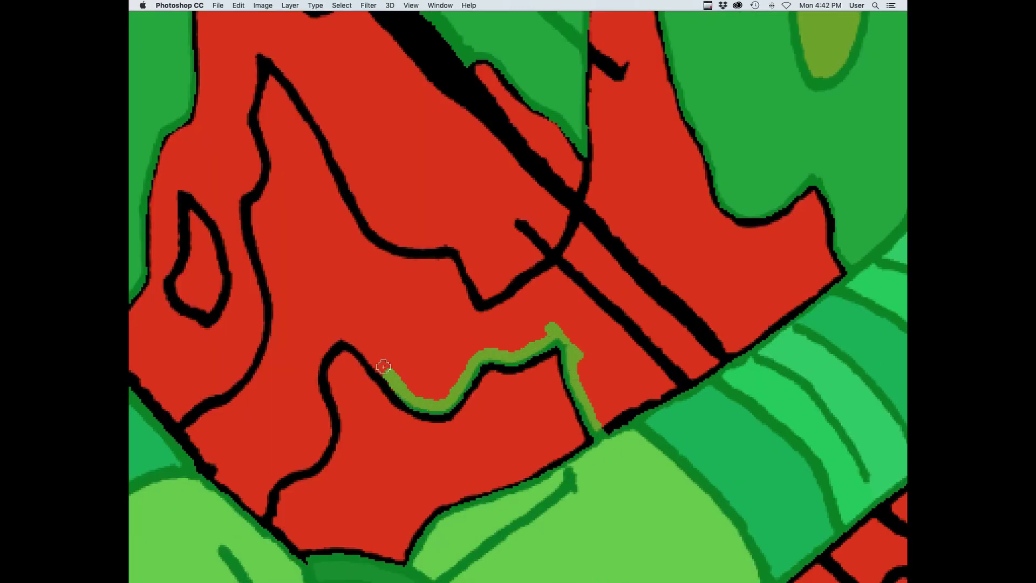
pyautogui.moveTo(256, 519); pyautogui.dragTo(658, 255)
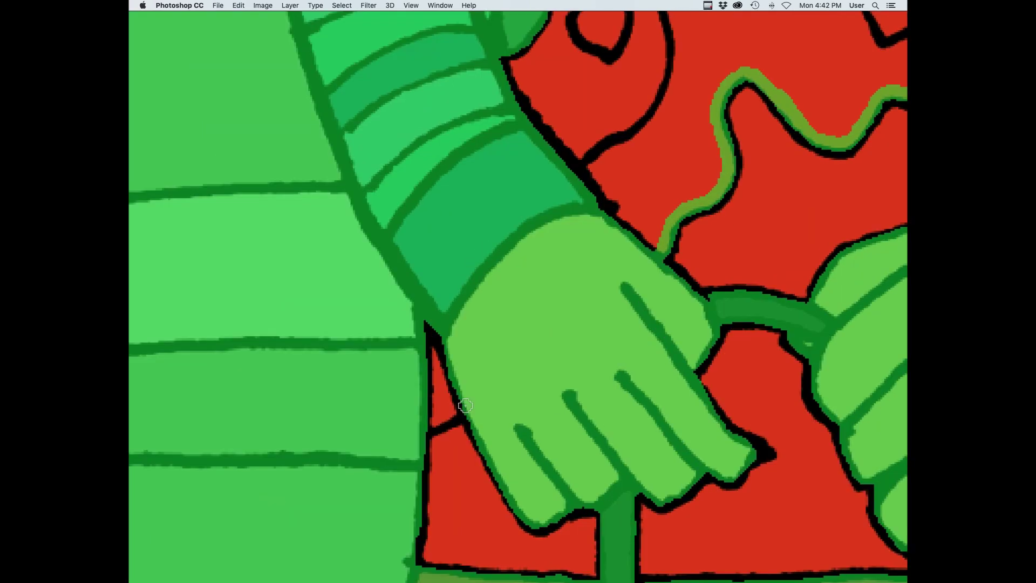
# Mask out the teardrop in the left flame, trace the middle flame contour and fill the middle flame band with mask
pyautogui.scroll(8, 448, 392)
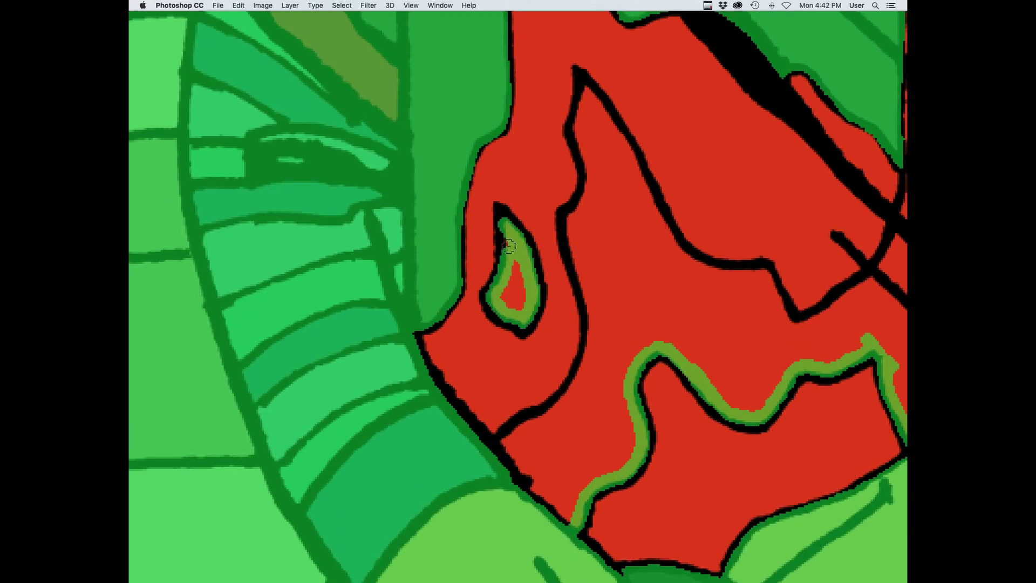
pyautogui.moveTo(572, 212)
pyautogui.mouseDown()
pyautogui.moveTo(592, 323)
pyautogui.moveTo(572, 385)
pyautogui.mouseUp()
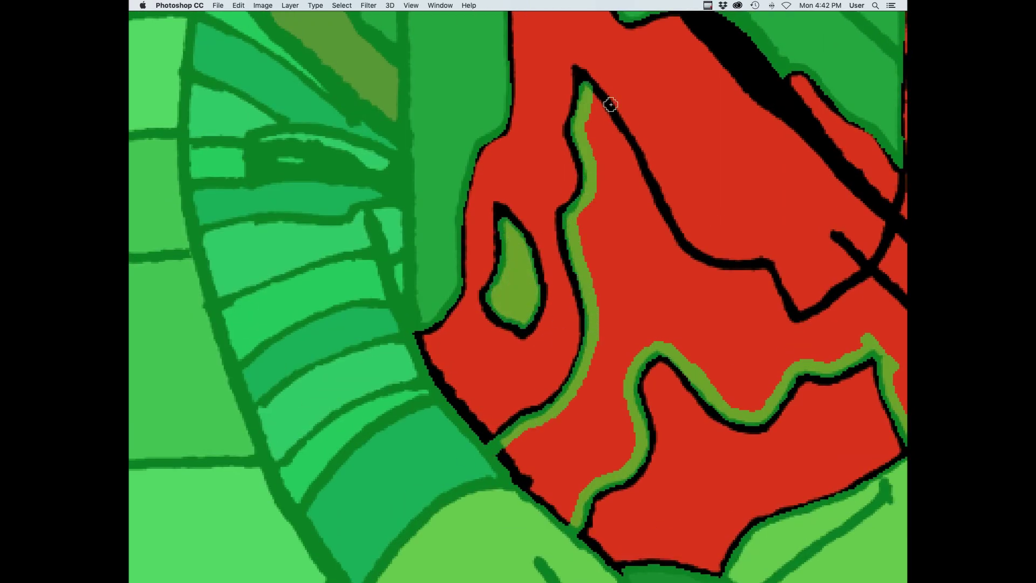
pyautogui.moveTo(666, 233); pyautogui.dragTo(701, 273)
pyautogui.moveTo(705, 263); pyautogui.dragTo(517, 264)
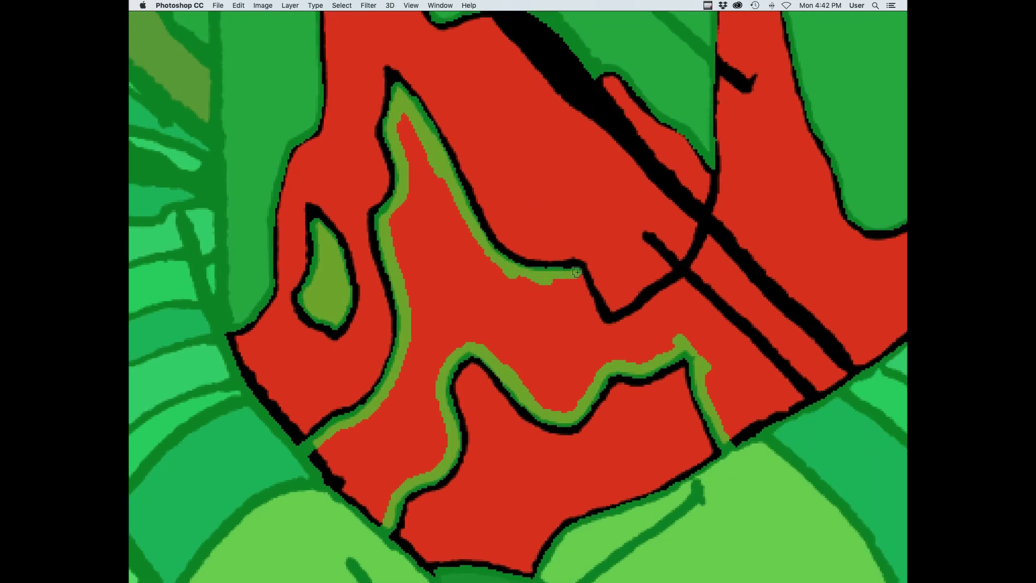
pyautogui.moveTo(717, 158); pyautogui.dragTo(432, 312)
pyautogui.press('g')
pyautogui.click(629, 442)
pyautogui.scroll(-5, 661, 300)
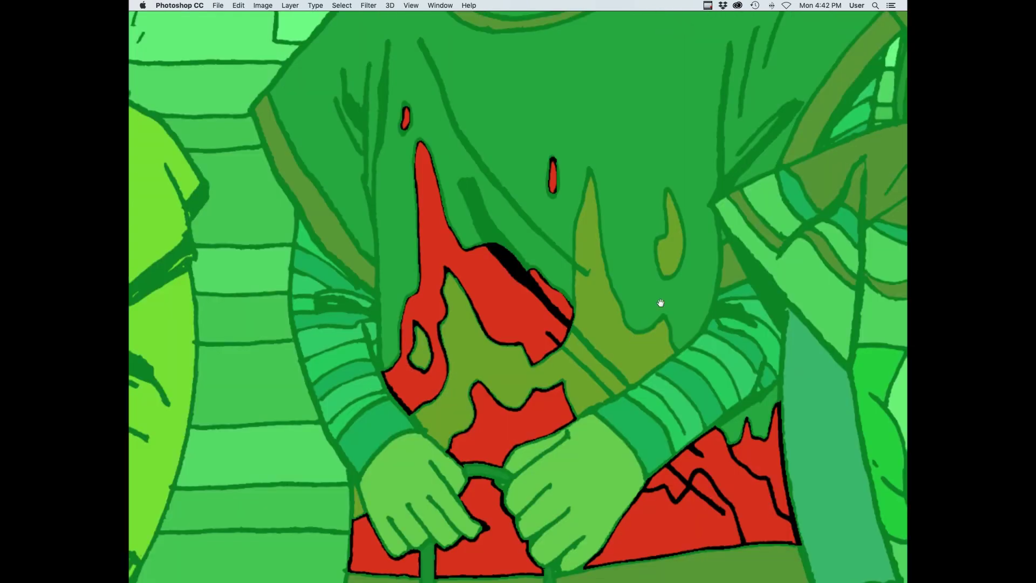
# Mask out the small central flame drop and the middle flame band below the right-hand sleeve
pyautogui.moveTo(671, 270); pyautogui.dragTo(712, 334)
pyautogui.click(597, 247)
pyautogui.moveTo(721, 389); pyautogui.dragTo(639, 186)
pyautogui.scroll(5, 684, 299)
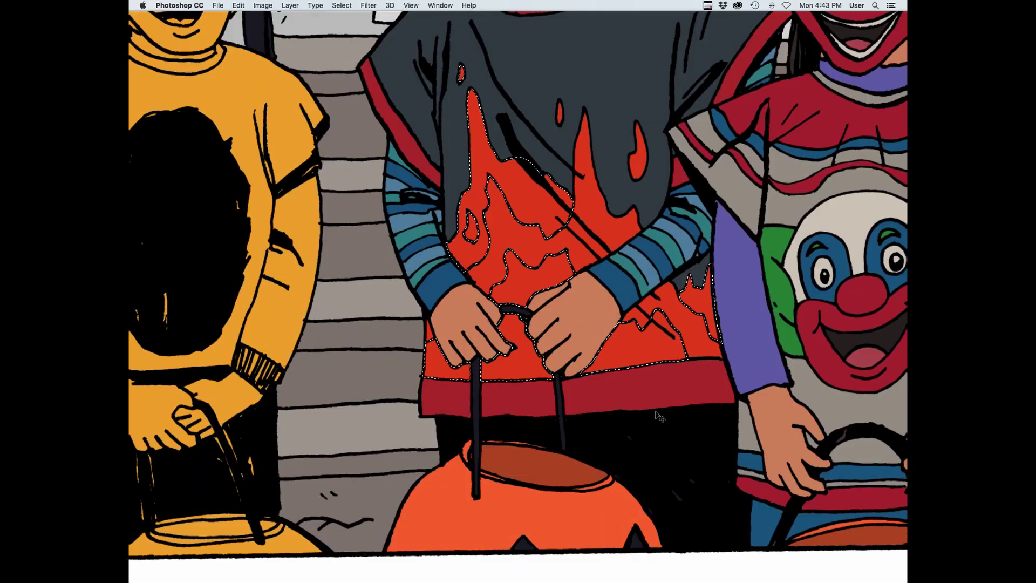
# Darken the selected flames with Hue/Saturation at Saturation +24 and Lightness -19
pyautogui.hotkey('ctrl', 'u')
pyautogui.moveTo(769, 173); pyautogui.dragTo(760, 173)
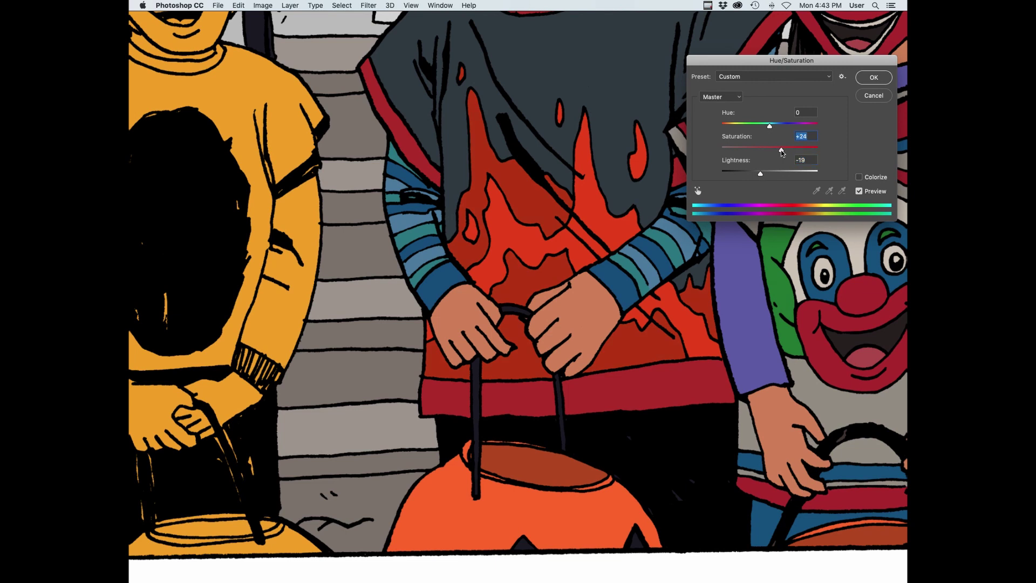
pyautogui.click(871, 78)
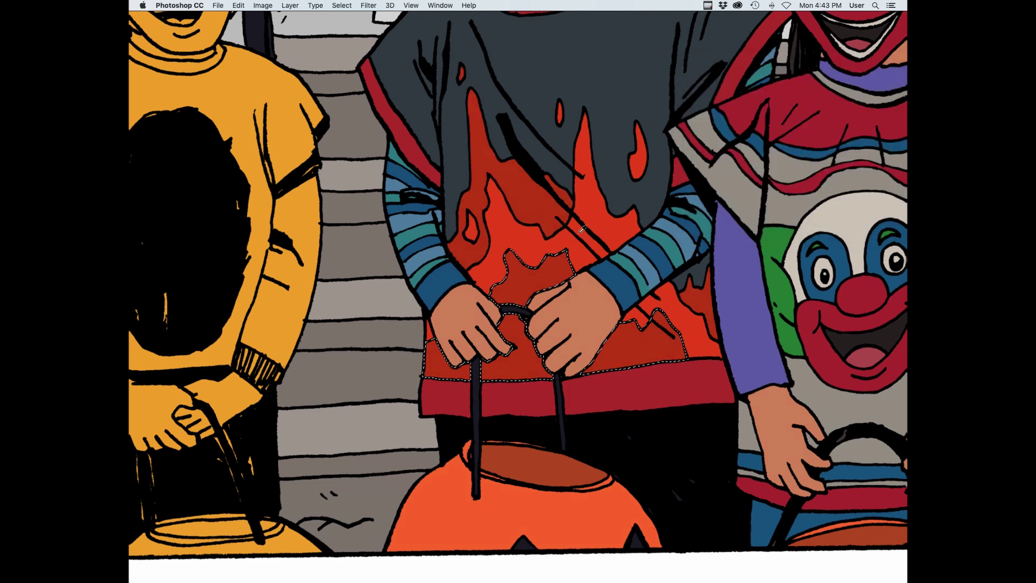
# Brighten the lowest flames with Hue/Saturation at Saturation +53 and Lightness +27, and shift them towards orange with Color Balance
pyautogui.hotkey('ctrl', 'u')
pyautogui.moveTo(769, 147); pyautogui.dragTo(795, 151)
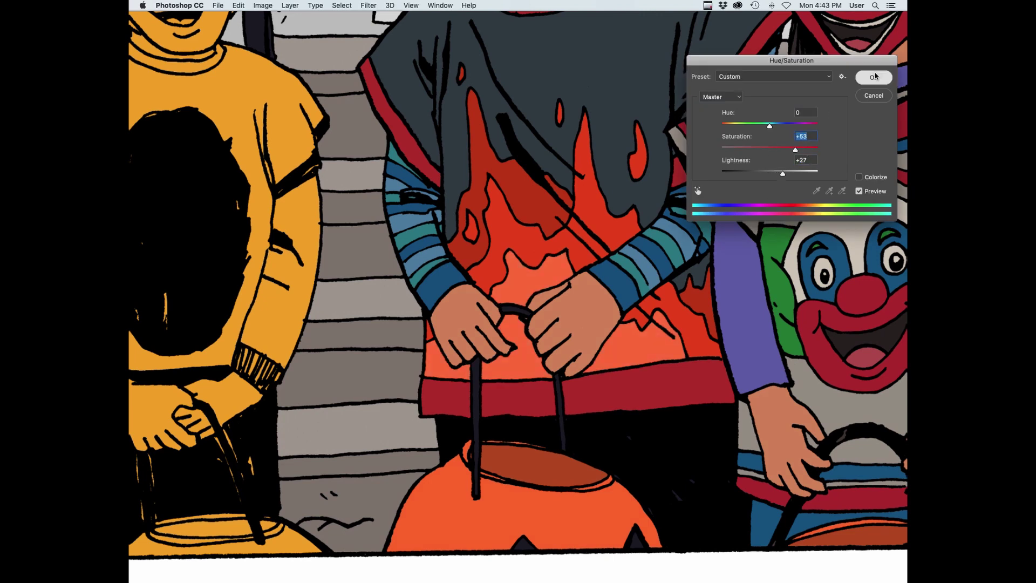
pyautogui.click(874, 78)
pyautogui.hotkey('ctrl', 'b')
pyautogui.moveTo(715, 186); pyautogui.dragTo(687, 192)
pyautogui.click(819, 143)
pyautogui.hotkey('ctrl', '-')
pyautogui.hotkey('ctrl', '-')
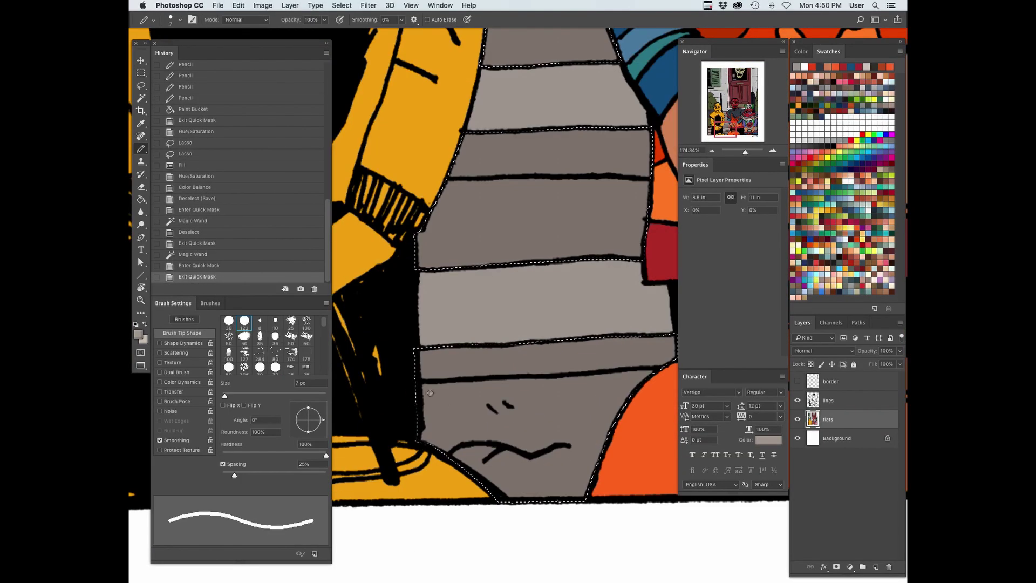
# Edge the ground area at the foot of the steps with the pencil and fill it with the lighter stone grey
pyautogui.press(']')
pyautogui.press(']')
pyautogui.press(']')
pyautogui.moveTo(423, 387); pyautogui.dragTo(735, 314)
pyautogui.press('g')
pyautogui.click(582, 414)
pyautogui.press('Tab')
pyautogui.press('super+d')
pyautogui.moveTo(259, 362); pyautogui.dragTo(527, 343)
pyautogui.click(507, 348)
pyautogui.press('super+z')
pyautogui.press('super+0')
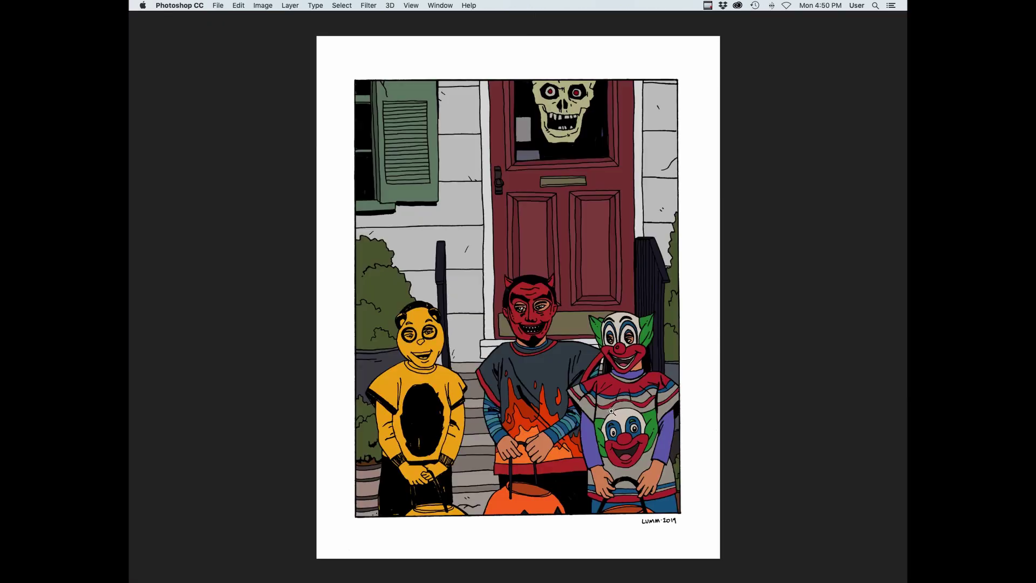
# Select the left child's yellow costume and mask and fill them with the off-white of the clown's face
pyautogui.press('Tab')
pyautogui.press('w')
pyautogui.click(432, 389)
pyautogui.press('Tab')
pyautogui.press('z')
pyautogui.click(628, 342)
pyautogui.click(631, 344)
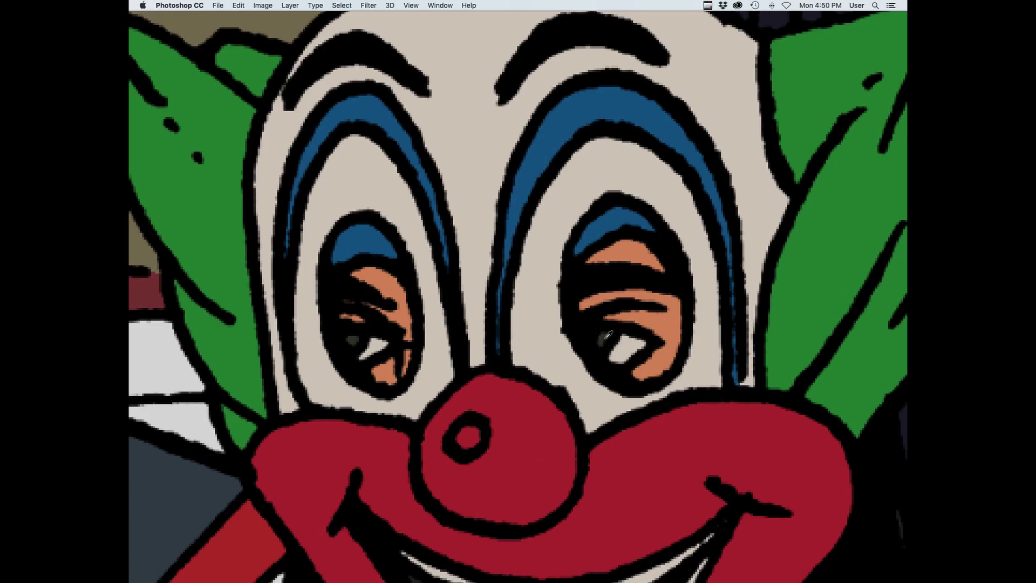
pyautogui.keyDown('alt'); pyautogui.click(607, 333); pyautogui.keyUp('alt')
pyautogui.moveTo(142, 346); pyautogui.dragTo(639, 360)
pyautogui.press('super+BackSpace')
# Dot dark grey irises into the left child's eyes and exclude both eyes from the costume selection
pyautogui.scroll(10, 567, 293)
pyautogui.click(581, 283)
pyautogui.click(225, 337)
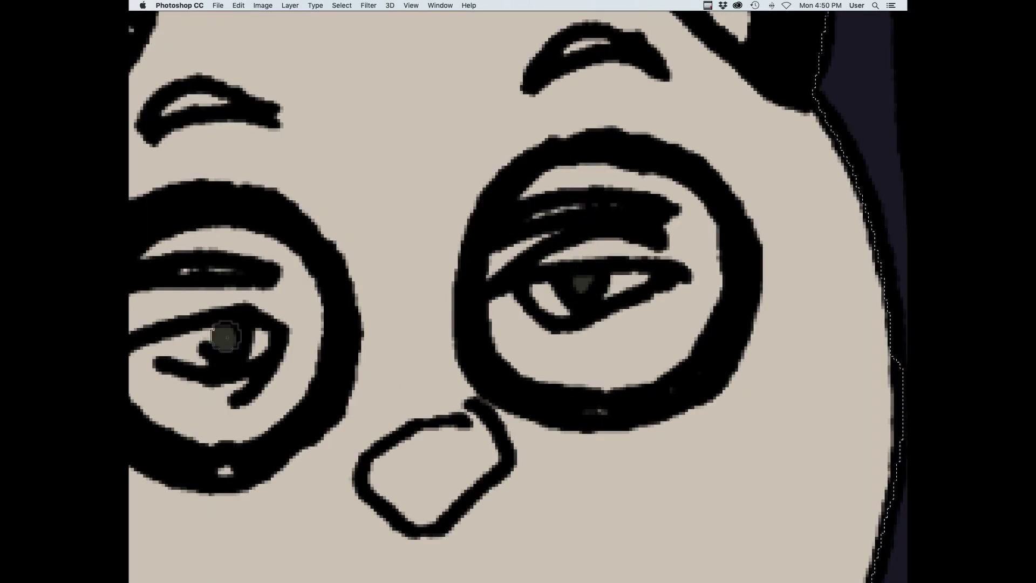
pyautogui.moveTo(657, 291); pyautogui.dragTo(655, 292)
pyautogui.hscroll(-10, 656, 292)
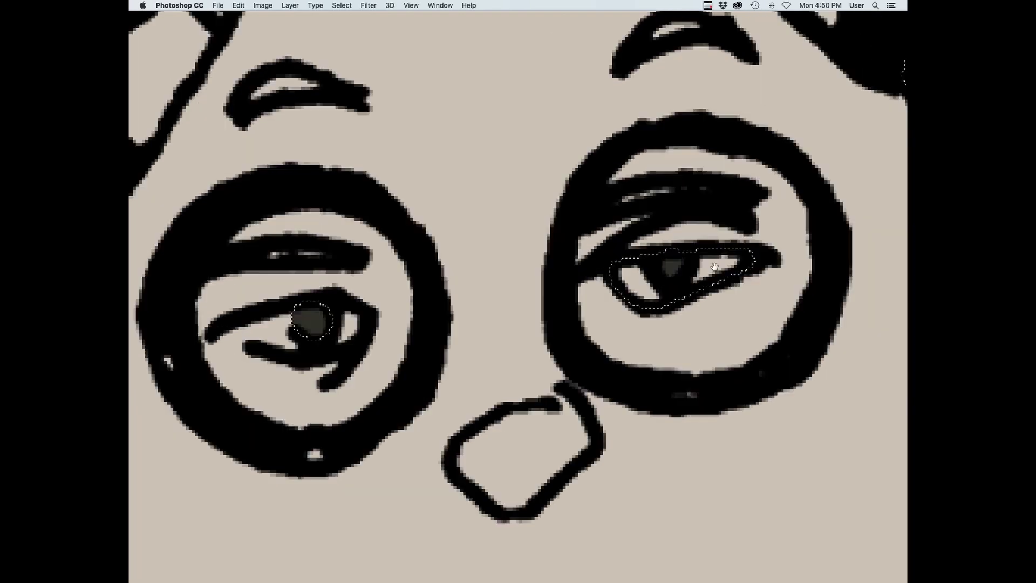
pyautogui.moveTo(519, 277); pyautogui.dragTo(519, 332)
pyautogui.moveTo(445, 287); pyautogui.dragTo(516, 277)
# Fill the selected costume and mask with the dark brown sampled from inside the clown's mouth
pyautogui.keyDown('alt'); pyautogui.click(636, 287); pyautogui.keyUp('alt')
pyautogui.keyDown('alt'); pyautogui.click(736, 460); pyautogui.keyUp('alt')
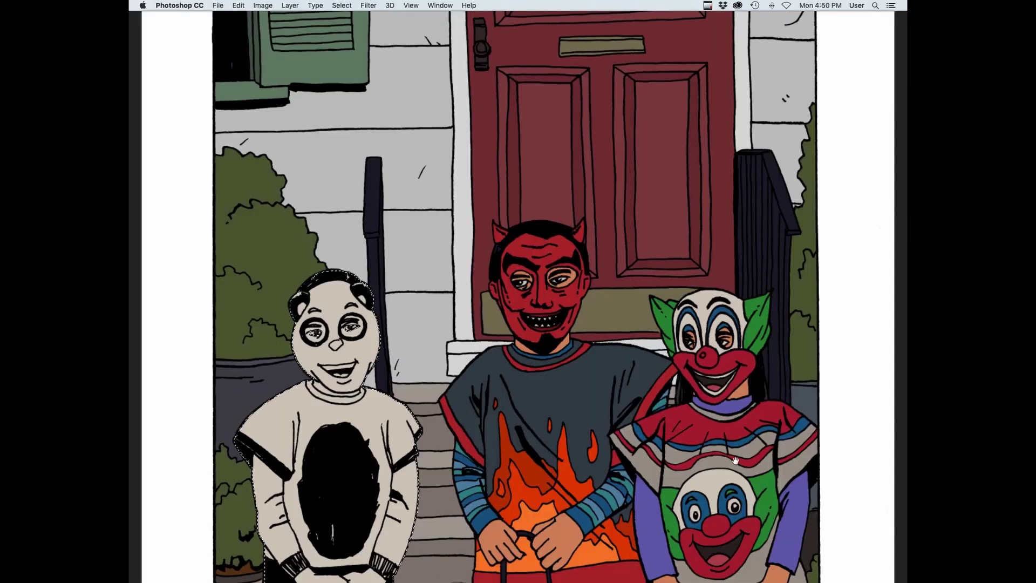
pyautogui.scroll(10, 682, 385)
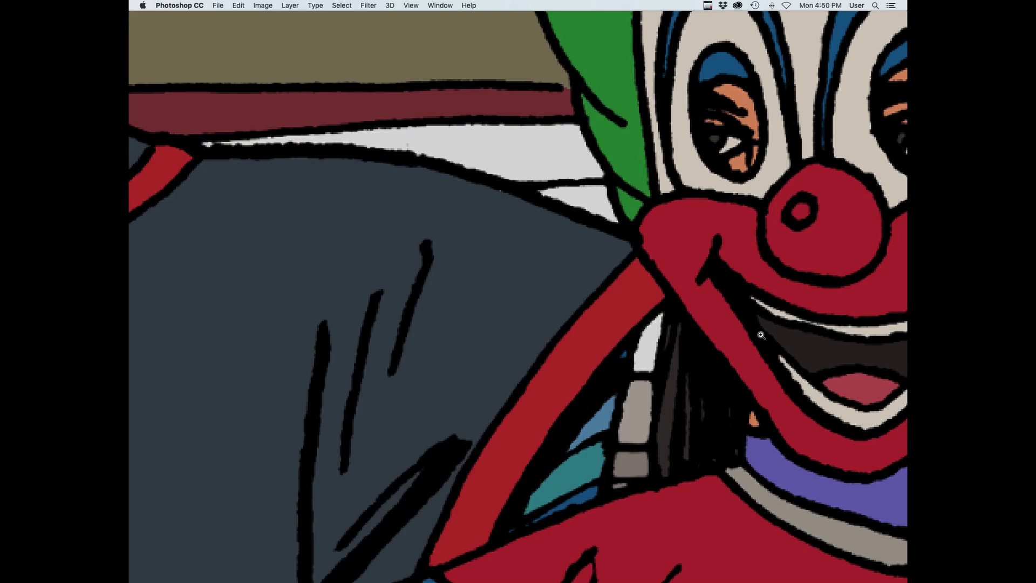
pyautogui.scroll(-10, 681, 396)
pyautogui.scroll(10, 613, 300)
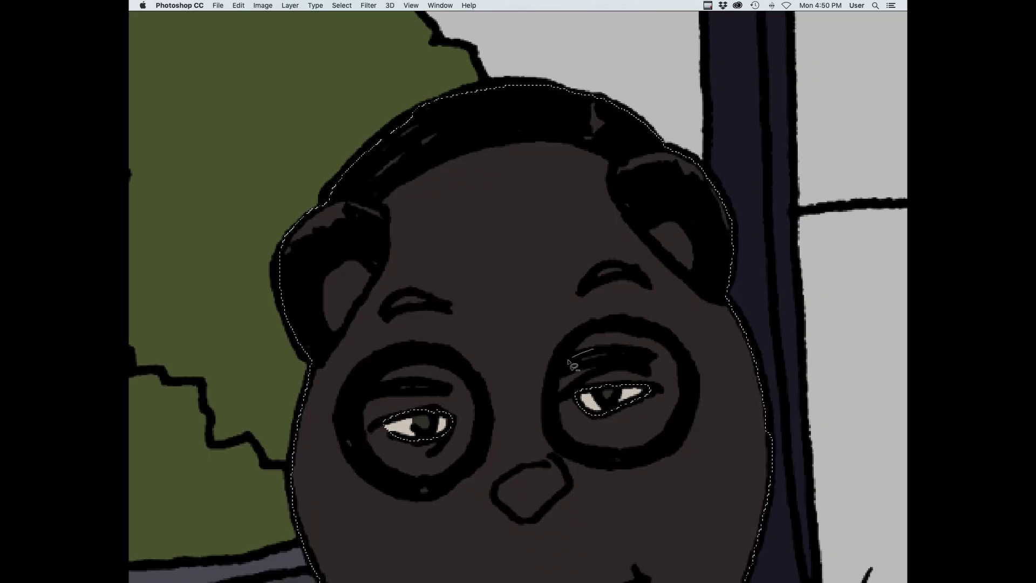
# Exclude the dark eyelid folds above both eyes and the hair above the mask from the selection
pyautogui.moveTo(644, 354); pyautogui.dragTo(604, 349)
pyautogui.moveTo(589, 369); pyautogui.dragTo(846, 317)
pyautogui.moveTo(697, 332)
pyautogui.mouseDown()
pyautogui.moveTo(679, 343)
pyautogui.moveTo(688, 330)
pyautogui.mouseUp()
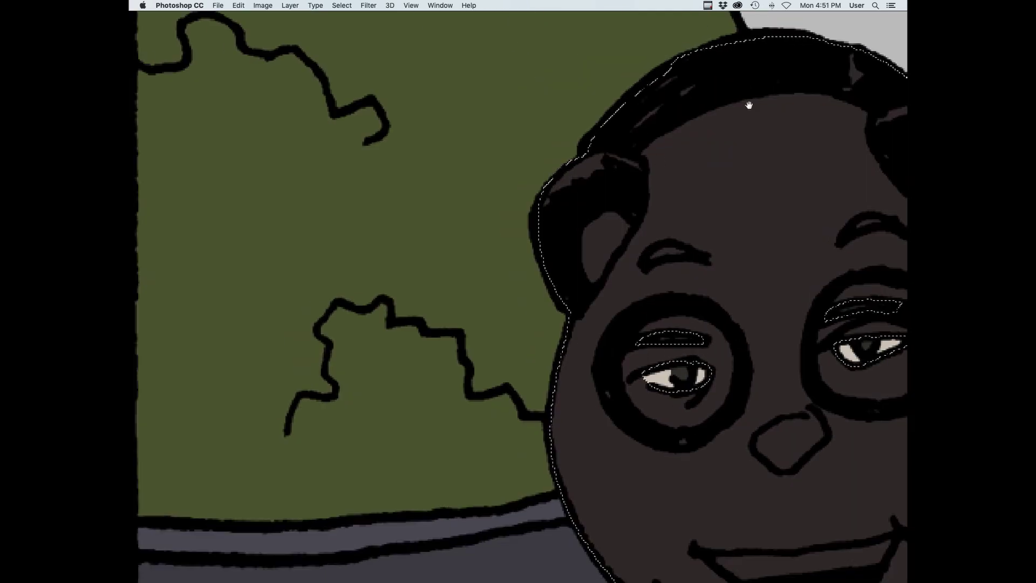
pyautogui.moveTo(747, 104); pyautogui.dragTo(538, 263)
pyautogui.moveTo(725, 249); pyautogui.dragTo(672, 265)
pyautogui.moveTo(402, 307); pyautogui.dragTo(734, 240)
# Fill the remaining selection with the muted red of the clown's tongue
pyautogui.scroll(-10, 771, 289)
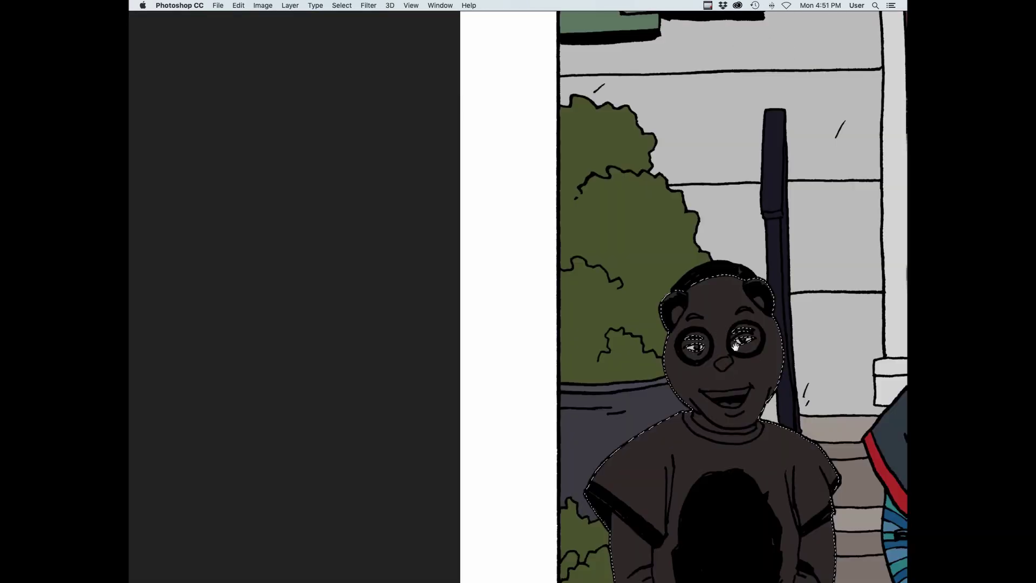
pyautogui.moveTo(771, 289)
pyautogui.mouseDown()
pyautogui.moveTo(418, 294)
pyautogui.moveTo(671, 324)
pyautogui.mouseUp()
pyautogui.press('i')
pyautogui.click(880, 426)
pyautogui.hotkey('alt', 'BackSpace')
# Exclude the inner areas of both mask ears and the mouth opening with the tongue from the selection
pyautogui.press('l')
pyautogui.scroll(10, 405, 302)
pyautogui.scroll(4, 683, 325)
pyautogui.moveTo(667, 279)
pyautogui.mouseDown()
pyautogui.moveTo(696, 299)
pyautogui.moveTo(669, 280)
pyautogui.mouseUp()
pyautogui.moveTo(265, 333); pyautogui.dragTo(546, 237)
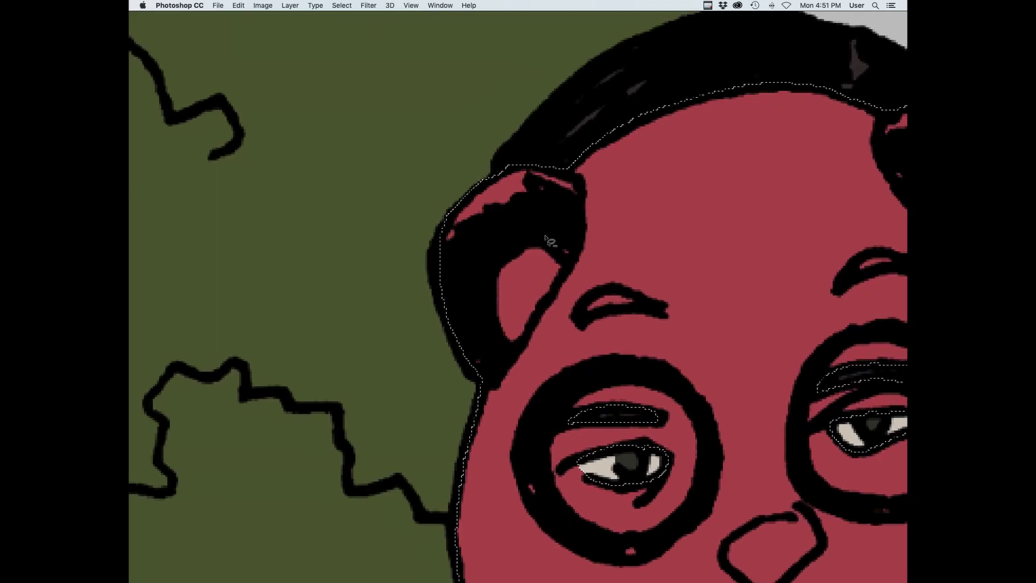
pyautogui.moveTo(514, 348); pyautogui.dragTo(542, 236)
pyautogui.moveTo(736, 464)
pyautogui.mouseDown()
pyautogui.moveTo(603, 220)
pyautogui.moveTo(622, 58)
pyautogui.mouseUp()
pyautogui.moveTo(629, 353); pyautogui.dragTo(639, 350)
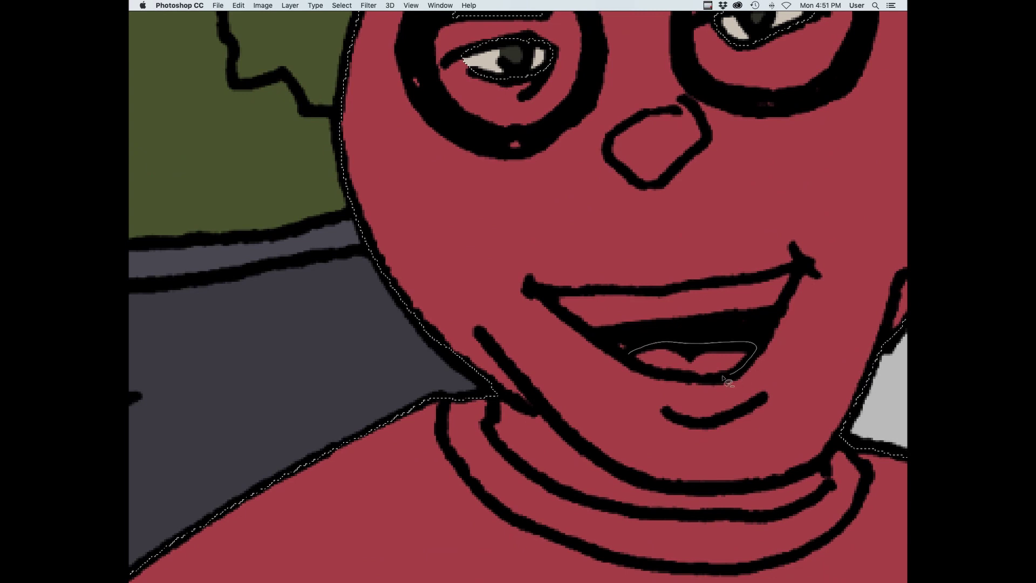
pyautogui.moveTo(723, 377); pyautogui.dragTo(628, 360)
# Refill the rest of the costume and mask with dark brown and neutralise it to near-black with Hue/Saturation
pyautogui.hotkey('alt', 'BackSpace')
pyautogui.moveTo(769, 313); pyautogui.dragTo(741, 341)
pyautogui.press('super+minus')
pyautogui.press('super+minus')
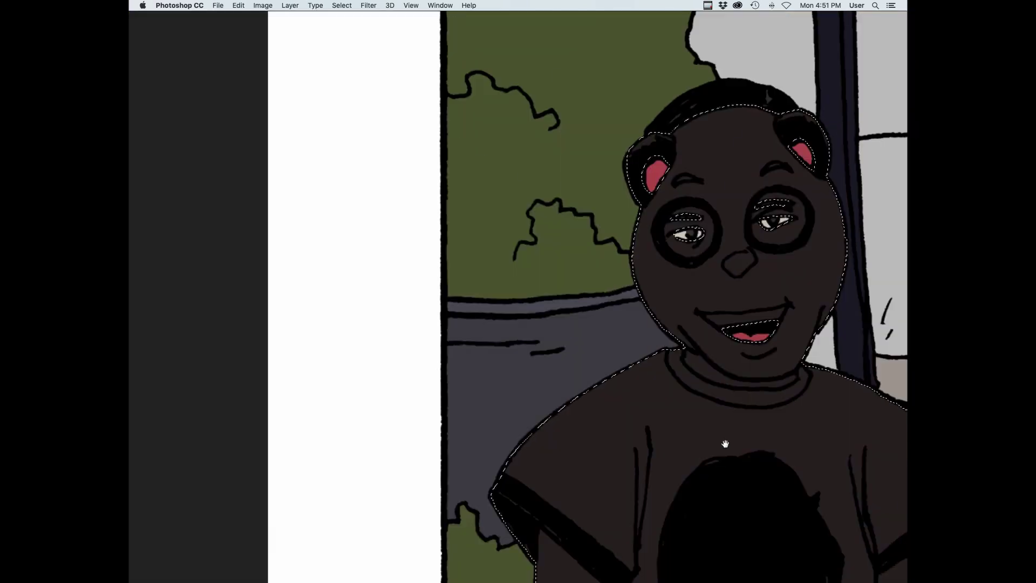
pyautogui.moveTo(800, 362); pyautogui.dragTo(762, 366)
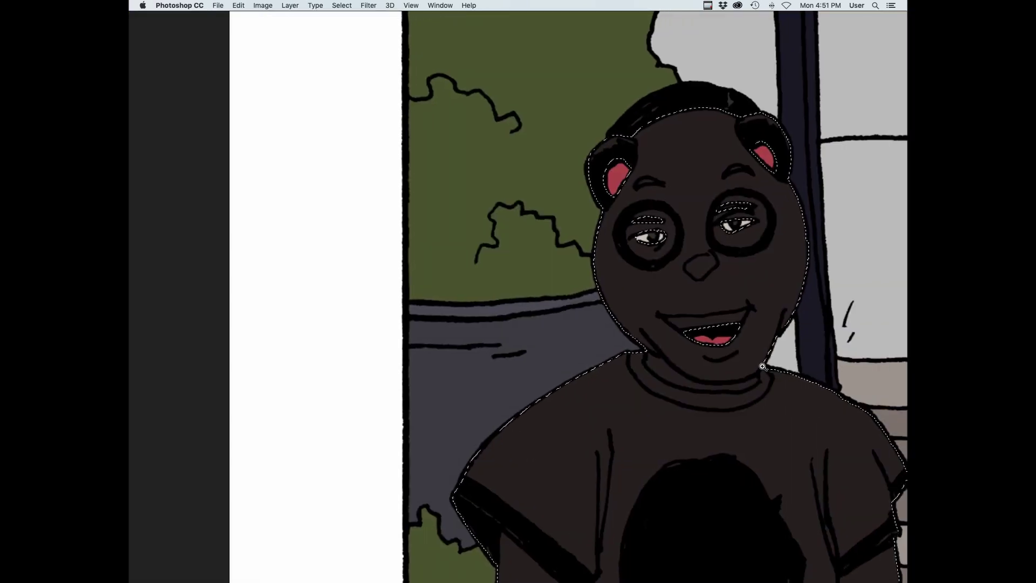
pyautogui.press('super+u')
pyautogui.click(870, 81)
# Exclude both outer ears and the insides of the eyebrows on the left child's mask from the selection
pyautogui.press('super+plus')
pyautogui.press('super+plus')
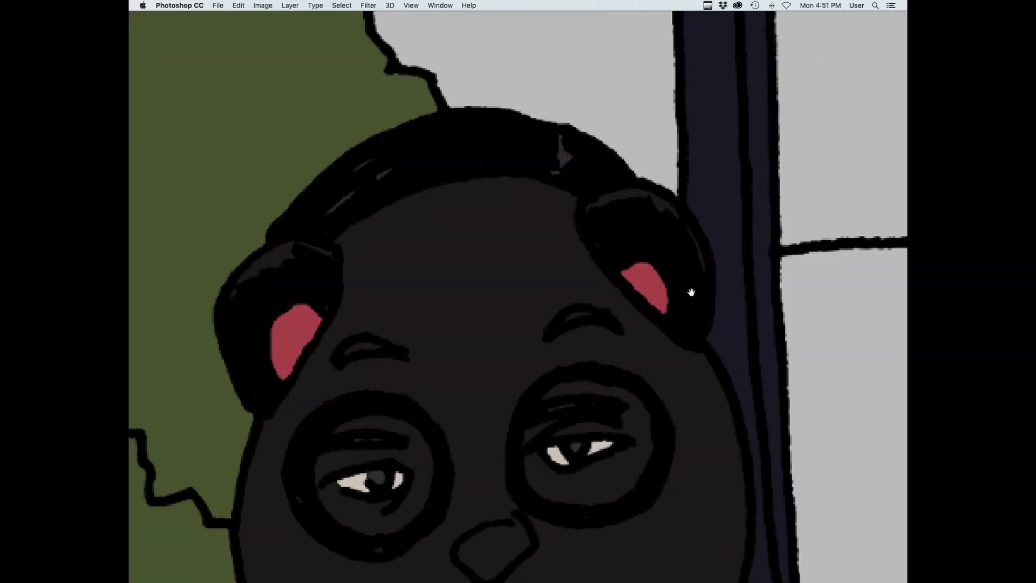
pyautogui.moveTo(643, 329); pyautogui.dragTo(610, 124)
pyautogui.moveTo(587, 326)
pyautogui.mouseDown()
pyautogui.moveTo(571, 330)
pyautogui.moveTo(584, 328)
pyautogui.mouseUp()
pyautogui.moveTo(363, 305); pyautogui.dragTo(676, 269)
pyautogui.moveTo(629, 197); pyautogui.dragTo(640, 247)
pyautogui.moveTo(580, 373); pyautogui.dragTo(579, 377)
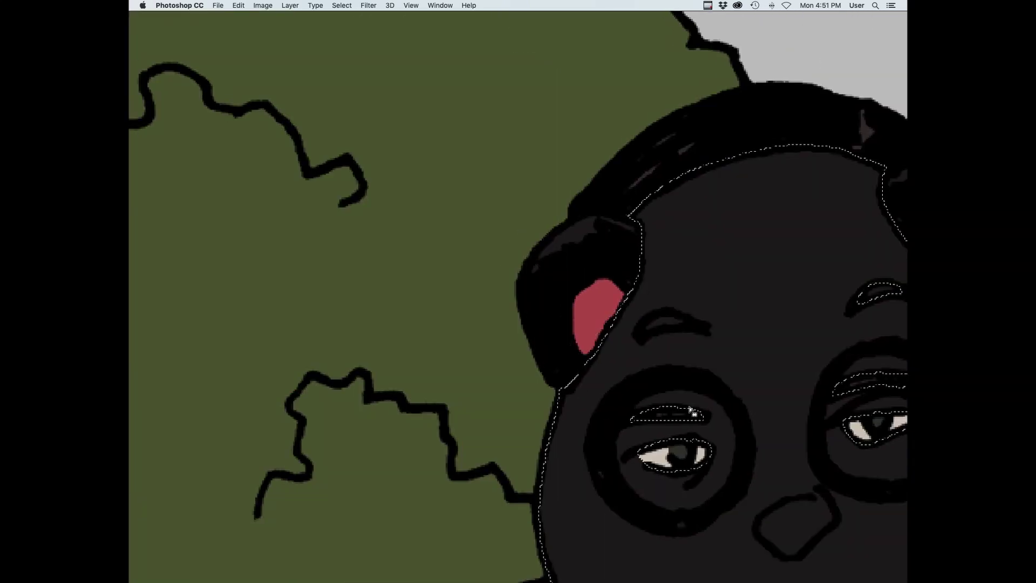
pyautogui.moveTo(683, 315); pyautogui.dragTo(671, 327)
pyautogui.moveTo(704, 539); pyautogui.dragTo(511, 379)
# Sample the orange skin tone and fill the selected mask and costume with it
pyautogui.press('i')
pyautogui.click(684, 284)
pyautogui.moveTo(531, 316); pyautogui.dragTo(740, 336)
pyautogui.hotkey('alt', 'BackSpace')
# Exclude the skin areas inside both eye rings from the selection and refill the rest of the mask with near-black
pyautogui.moveTo(485, 238); pyautogui.dragTo(718, 321)
pyautogui.press('l')
pyautogui.moveTo(622, 253); pyautogui.dragTo(576, 292)
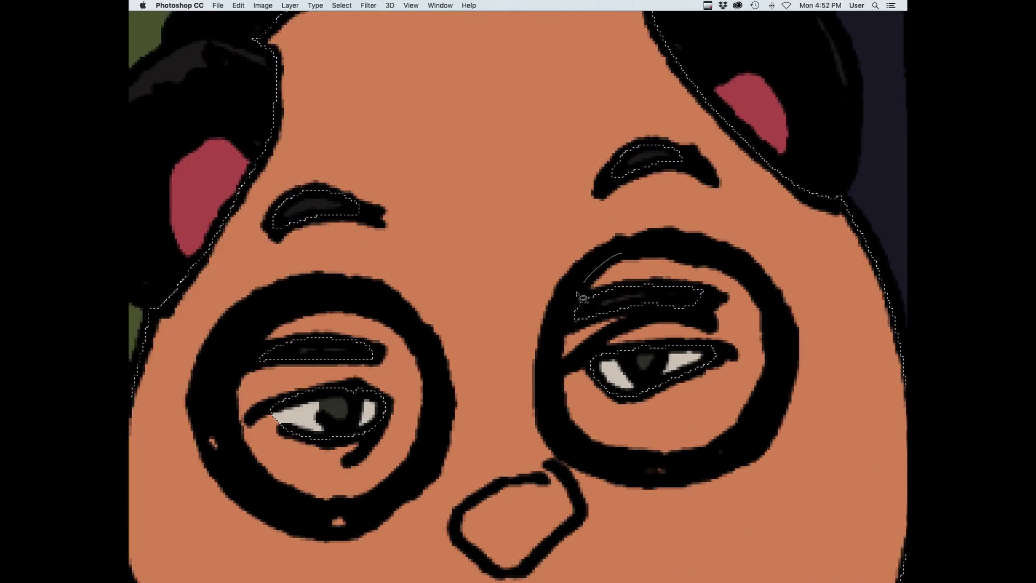
pyautogui.moveTo(736, 272); pyautogui.dragTo(626, 251)
pyautogui.moveTo(373, 336); pyautogui.dragTo(618, 257)
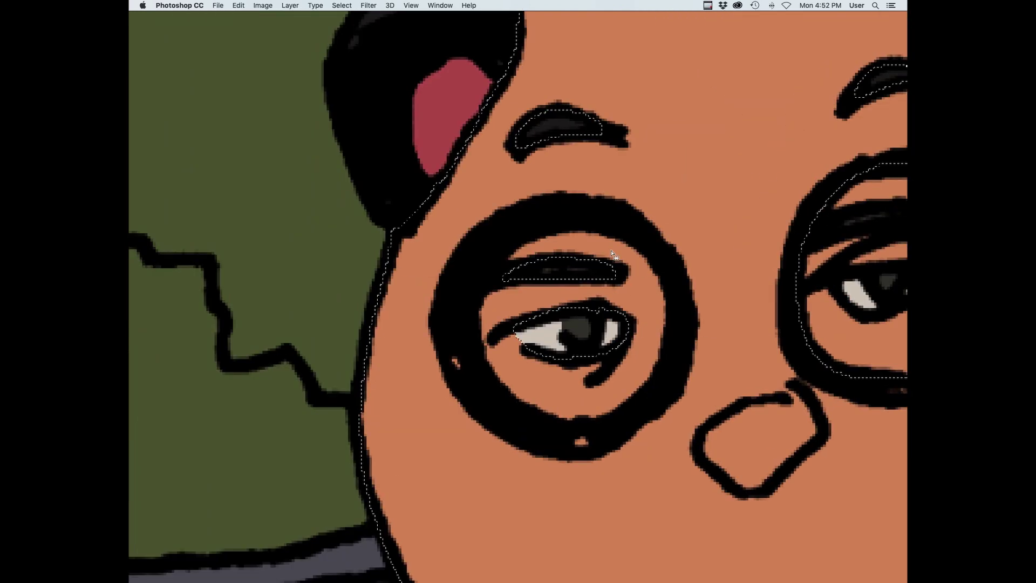
pyautogui.moveTo(574, 221)
pyautogui.mouseDown()
pyautogui.moveTo(624, 420)
pyautogui.moveTo(573, 221)
pyautogui.mouseUp()
pyautogui.moveTo(642, 254); pyautogui.dragTo(521, 158)
pyautogui.hotkey('alt', 'BackSpace')
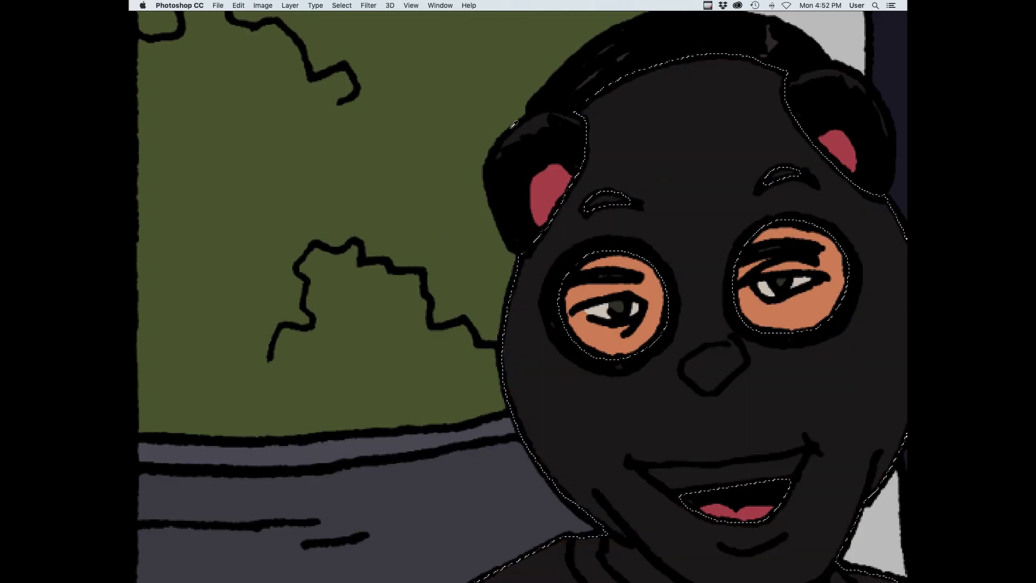
# Exclude the black rings around both eyes of the left child's mask from the selection
pyautogui.moveTo(622, 334); pyautogui.dragTo(685, 323)
pyautogui.moveTo(678, 160); pyautogui.dragTo(685, 172)
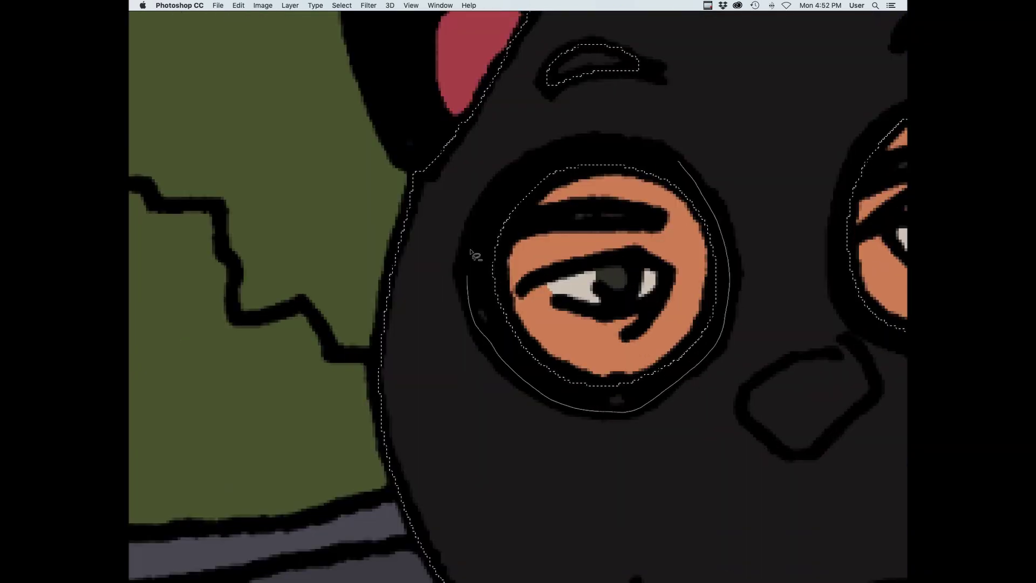
pyautogui.moveTo(470, 250); pyautogui.dragTo(676, 161)
pyautogui.moveTo(791, 254); pyautogui.dragTo(472, 337)
pyautogui.moveTo(611, 181); pyautogui.dragTo(536, 233)
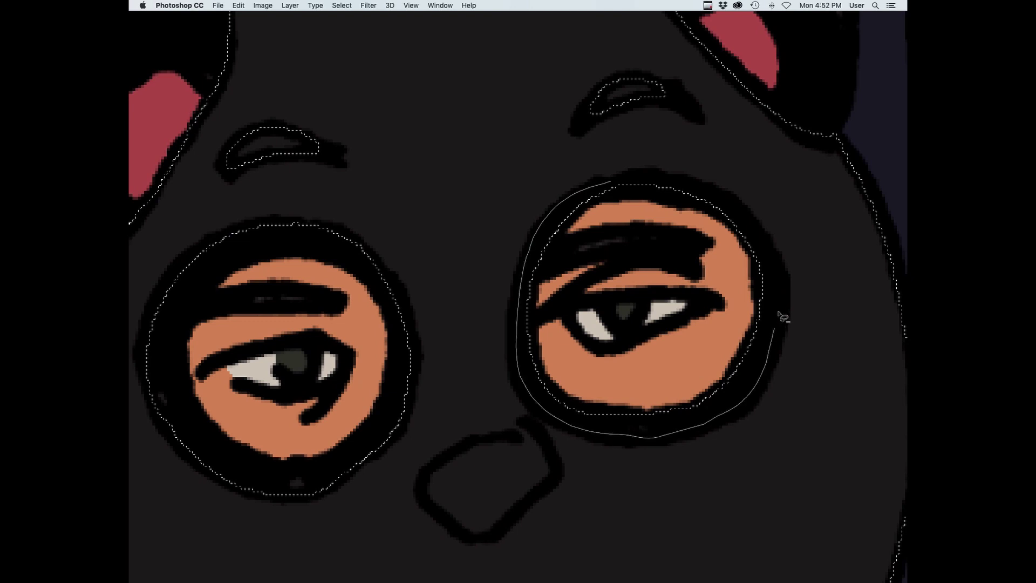
pyautogui.moveTo(783, 317); pyautogui.dragTo(704, 190)
# Exclude the nose of the left child's mask from the selection
pyautogui.scroll(-5, 693, 268)
pyautogui.hscroll(-5, 693, 269)
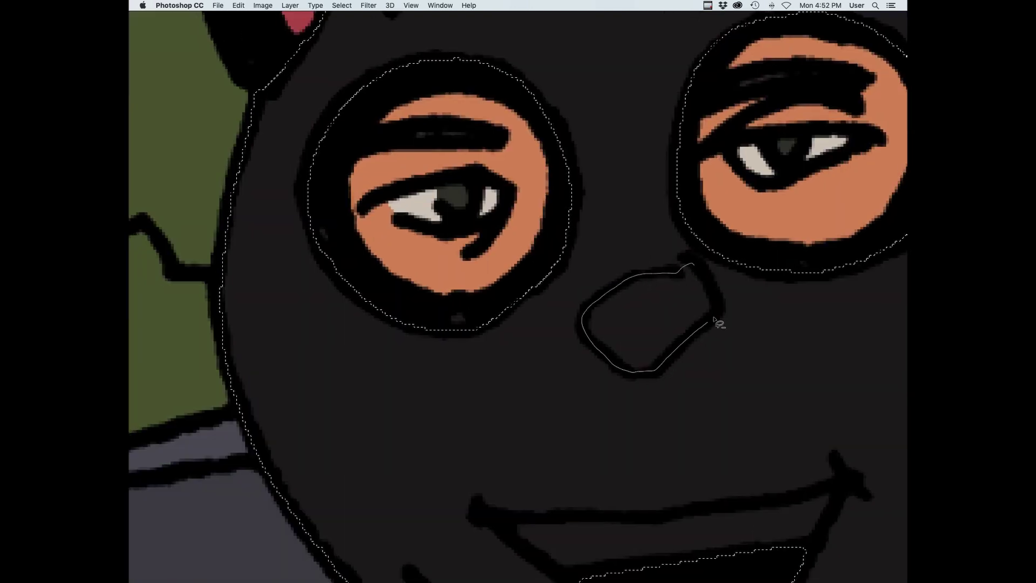
pyautogui.moveTo(713, 320); pyautogui.dragTo(694, 265)
pyautogui.scroll(-5, 731, 363)
pyautogui.scroll(5, 733, 376)
# Exclude the thick black sleeve hem on the bush side of the left child's shirt from the selection
pyautogui.moveTo(423, 340)
pyautogui.mouseDown()
pyautogui.moveTo(429, 226)
pyautogui.moveTo(379, 186)
pyautogui.mouseUp()
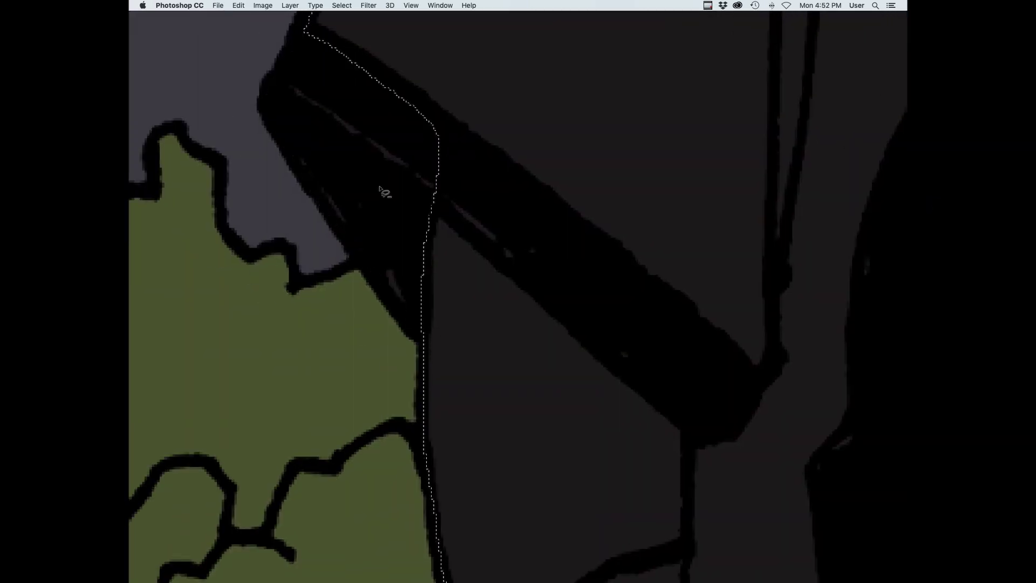
pyautogui.moveTo(322, 73); pyautogui.dragTo(366, 100)
pyautogui.moveTo(501, 398); pyautogui.dragTo(677, 349)
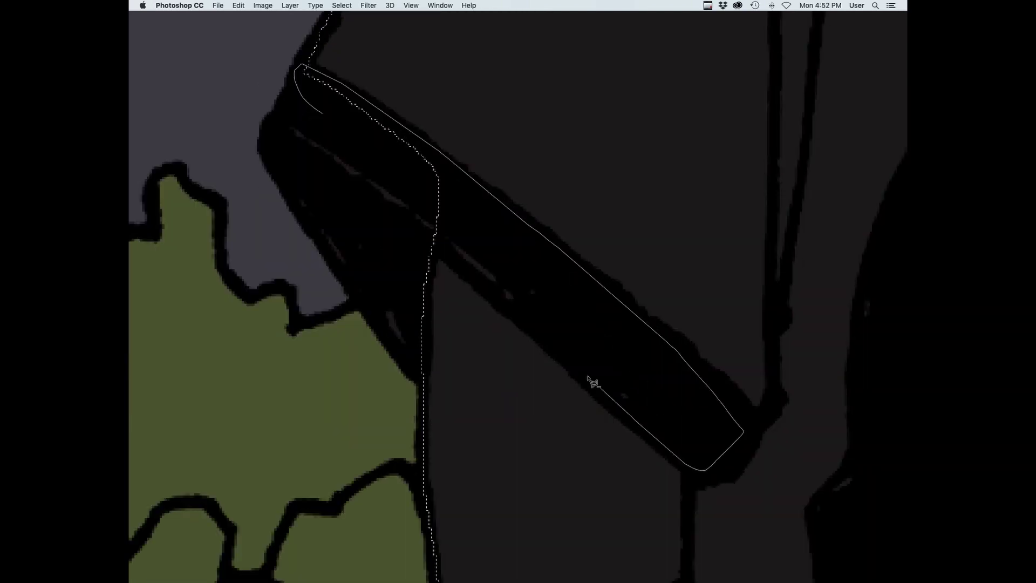
pyautogui.moveTo(587, 376); pyautogui.dragTo(433, 240)
# Exclude the upper and middle parts of the black belly oval on the shirt from the selection
pyautogui.moveTo(786, 458); pyautogui.dragTo(470, 439)
pyautogui.moveTo(551, 258); pyautogui.dragTo(541, 310)
pyautogui.moveTo(506, 526); pyautogui.dragTo(548, 261)
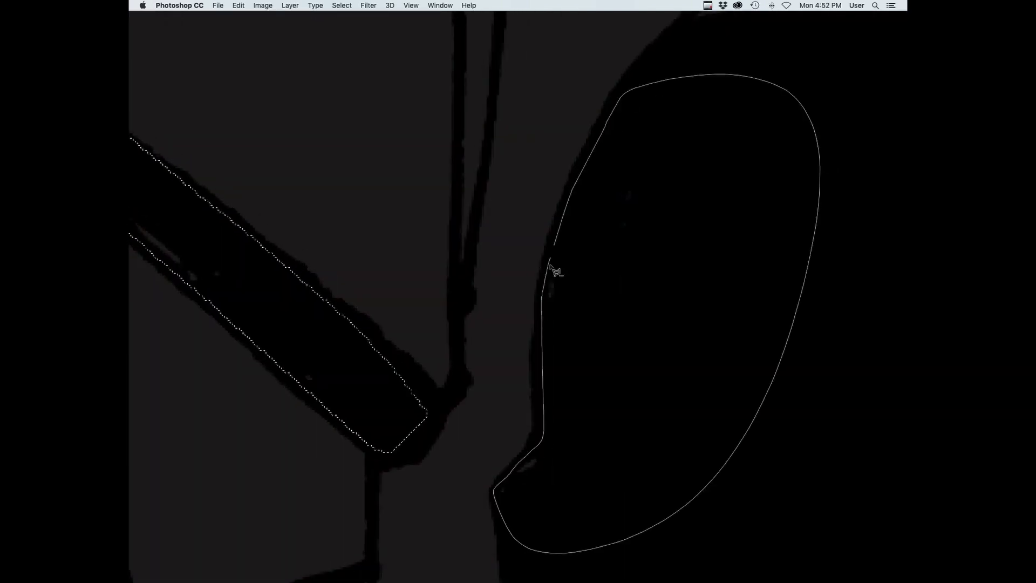
pyautogui.moveTo(756, 140); pyautogui.dragTo(524, 451)
pyautogui.moveTo(697, 319); pyautogui.dragTo(670, 287)
pyautogui.moveTo(482, 318); pyautogui.dragTo(416, 394)
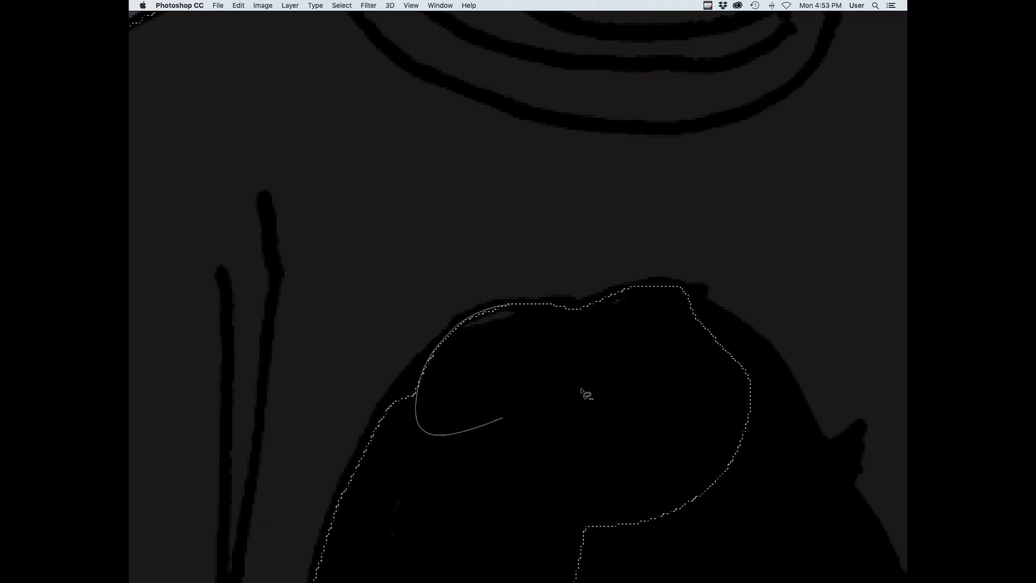
pyautogui.moveTo(581, 390); pyautogui.dragTo(643, 346)
pyautogui.moveTo(674, 295); pyautogui.dragTo(407, 147)
pyautogui.moveTo(404, 145)
pyautogui.mouseDown()
pyautogui.moveTo(486, 208)
pyautogui.moveTo(286, 482)
pyautogui.mouseUp()
pyautogui.moveTo(432, 502); pyautogui.dragTo(406, 156)
pyautogui.moveTo(627, 148)
pyautogui.mouseDown()
pyautogui.moveTo(619, 341)
pyautogui.moveTo(153, 321)
pyautogui.mouseUp()
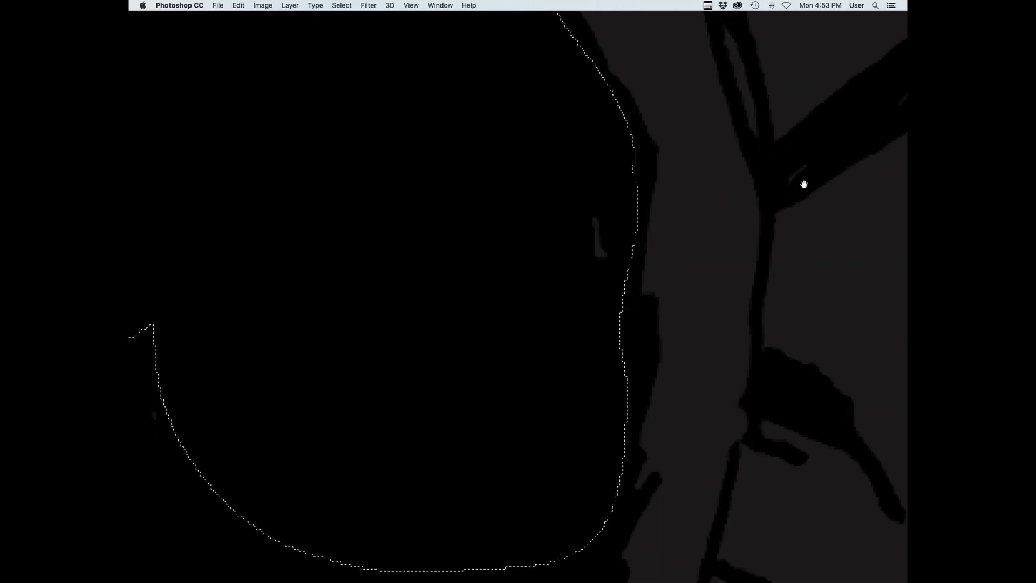
# Exclude the black sleeve hem on the stair side of the shirt from the selection
pyautogui.moveTo(802, 183); pyautogui.dragTo(467, 410)
pyautogui.moveTo(716, 141)
pyautogui.mouseDown()
pyautogui.moveTo(710, 41)
pyautogui.moveTo(630, 231)
pyautogui.moveTo(642, 185)
pyautogui.moveTo(631, 212)
pyautogui.mouseUp()
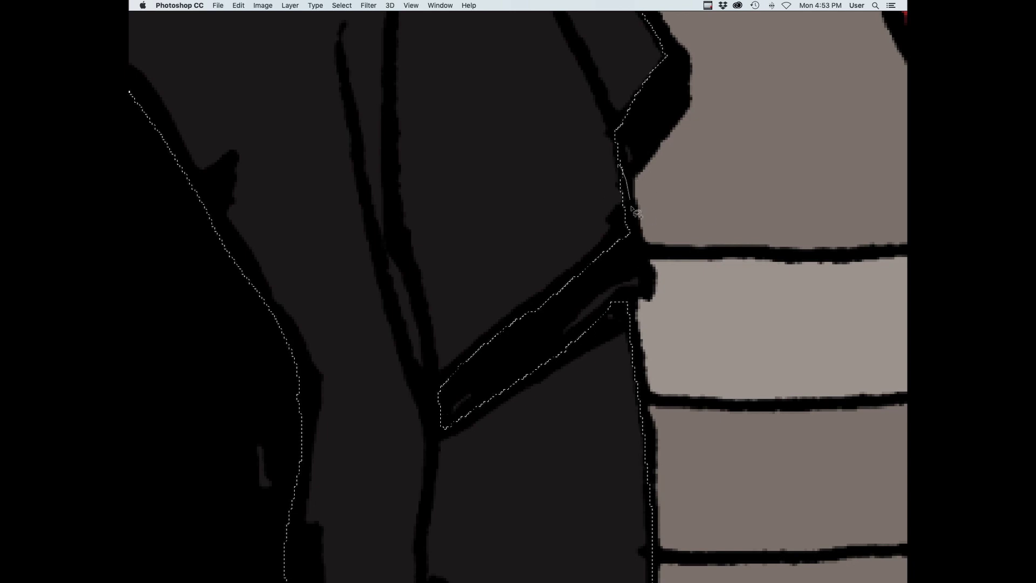
pyautogui.moveTo(656, 578); pyautogui.dragTo(673, 180)
# Exclude the remaining lower part of the black belly oval from the selection
pyautogui.moveTo(333, 502); pyautogui.dragTo(792, 221)
pyautogui.moveTo(743, 30); pyautogui.dragTo(675, 324)
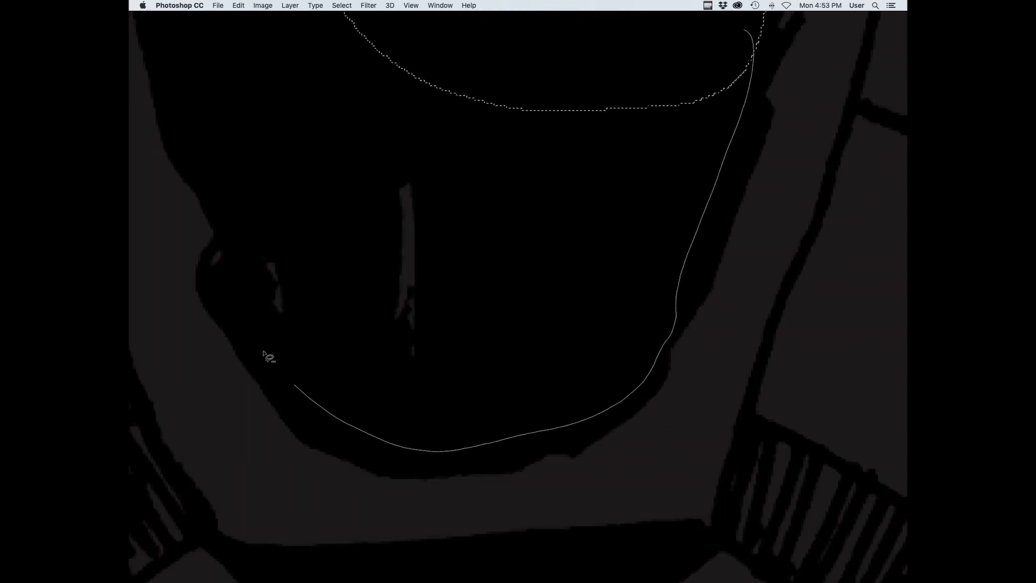
pyautogui.moveTo(479, 33); pyautogui.dragTo(529, 27)
pyautogui.moveTo(410, 81); pyautogui.dragTo(653, 373)
pyautogui.moveTo(370, 178); pyautogui.dragTo(594, 176)
pyautogui.scroll(-5, 666, 215)
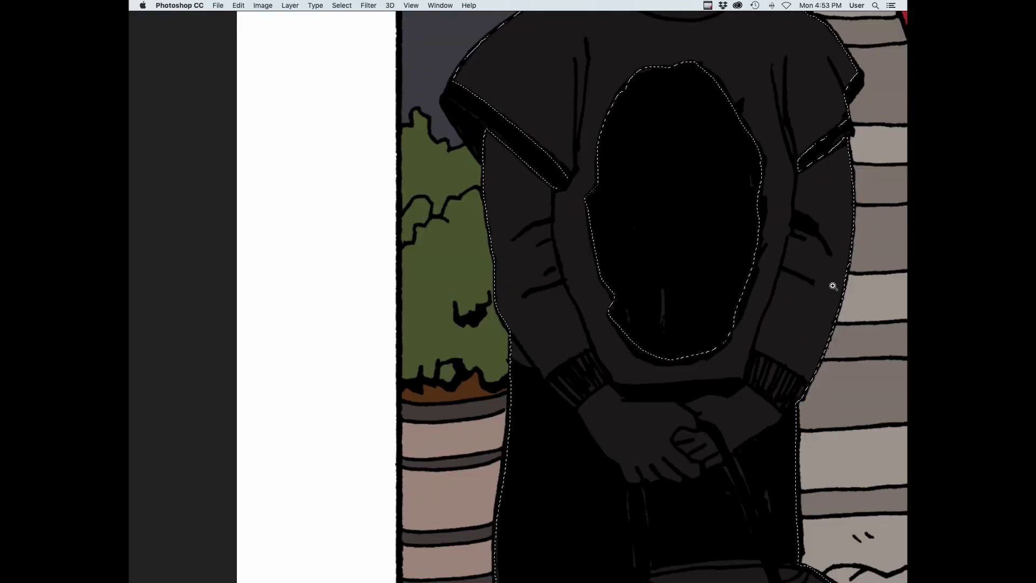
# Exclude the black trousers beneath the stair-side cuff and hand from the selection
pyautogui.moveTo(788, 486); pyautogui.dragTo(712, 391)
pyautogui.scroll(5, 713, 391)
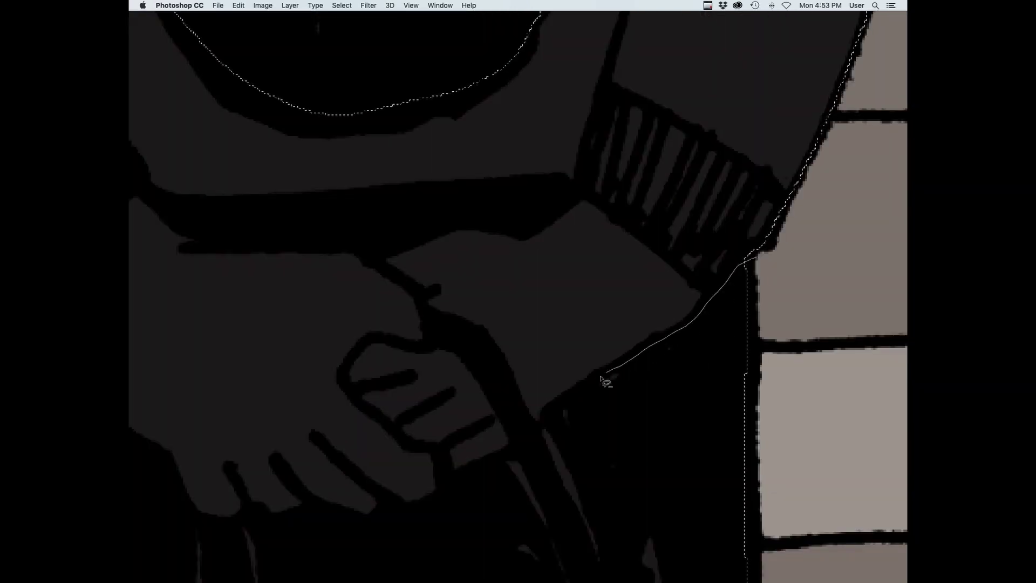
pyautogui.moveTo(601, 376)
pyautogui.mouseDown()
pyautogui.moveTo(604, 561)
pyautogui.moveTo(769, 562)
pyautogui.mouseUp()
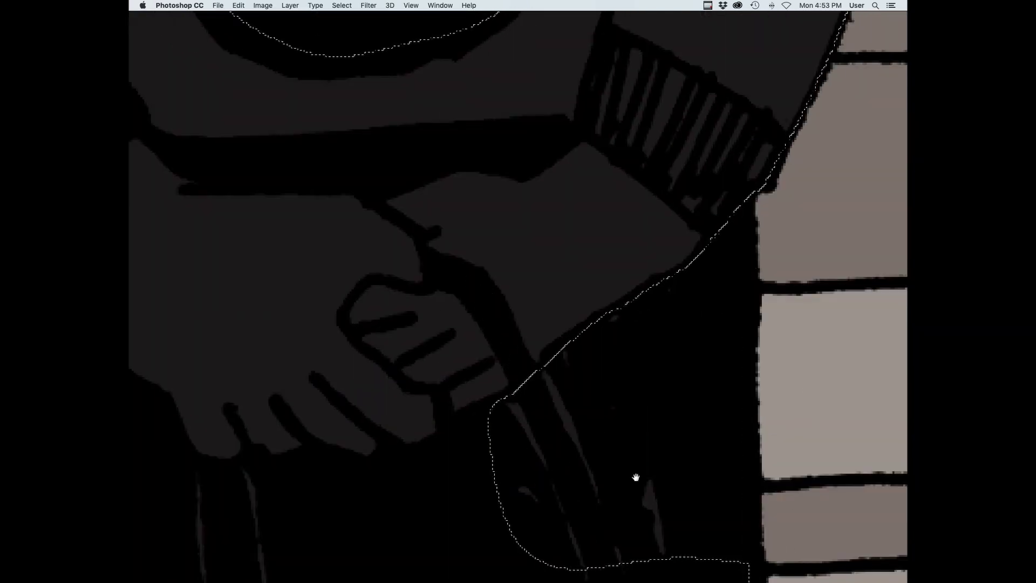
pyautogui.scroll(-5, 636, 477)
# Exclude the trousers around the bucket handle and above the bucket rim from the selection
pyautogui.moveTo(819, 260); pyautogui.dragTo(820, 302)
pyautogui.moveTo(501, 385); pyautogui.dragTo(787, 294)
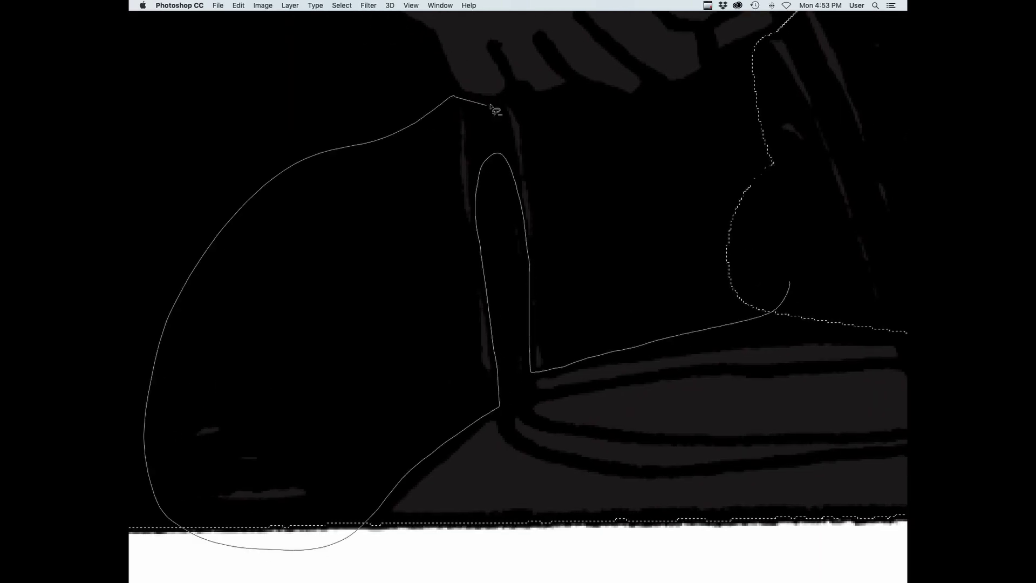
pyautogui.moveTo(831, 125); pyautogui.dragTo(792, 280)
pyautogui.moveTo(655, 108)
pyautogui.mouseDown()
pyautogui.moveTo(863, 331)
pyautogui.moveTo(825, 373)
pyautogui.moveTo(876, 335)
pyautogui.mouseUp()
pyautogui.moveTo(665, 357)
pyautogui.mouseDown()
pyautogui.moveTo(521, 140)
pyautogui.moveTo(620, 378)
pyautogui.mouseUp()
pyautogui.moveTo(541, 208)
pyautogui.mouseDown()
pyautogui.moveTo(586, 390)
pyautogui.moveTo(634, 491)
pyautogui.mouseUp()
# Exclude the rest of the trousers and the black gap between shirt hem and hands from the selection
pyautogui.moveTo(600, 440); pyautogui.dragTo(501, 302)
pyautogui.moveTo(373, 194); pyautogui.dragTo(540, 447)
pyautogui.moveTo(501, 486); pyautogui.dragTo(545, 258)
pyautogui.moveTo(432, 497)
pyautogui.mouseDown()
pyautogui.moveTo(480, 291)
pyautogui.moveTo(583, 529)
pyautogui.mouseUp()
pyautogui.moveTo(583, 543)
pyautogui.mouseDown()
pyautogui.moveTo(597, 254)
pyautogui.moveTo(599, 302)
pyautogui.mouseUp()
pyautogui.moveTo(701, 276); pyautogui.dragTo(491, 467)
pyautogui.moveTo(809, 70)
pyautogui.mouseDown()
pyautogui.moveTo(716, 348)
pyautogui.moveTo(396, 319)
pyautogui.moveTo(548, 349)
pyautogui.moveTo(696, 324)
pyautogui.mouseUp()
pyautogui.moveTo(755, 337); pyautogui.dragTo(703, 377)
pyautogui.moveTo(782, 325); pyautogui.dragTo(734, 342)
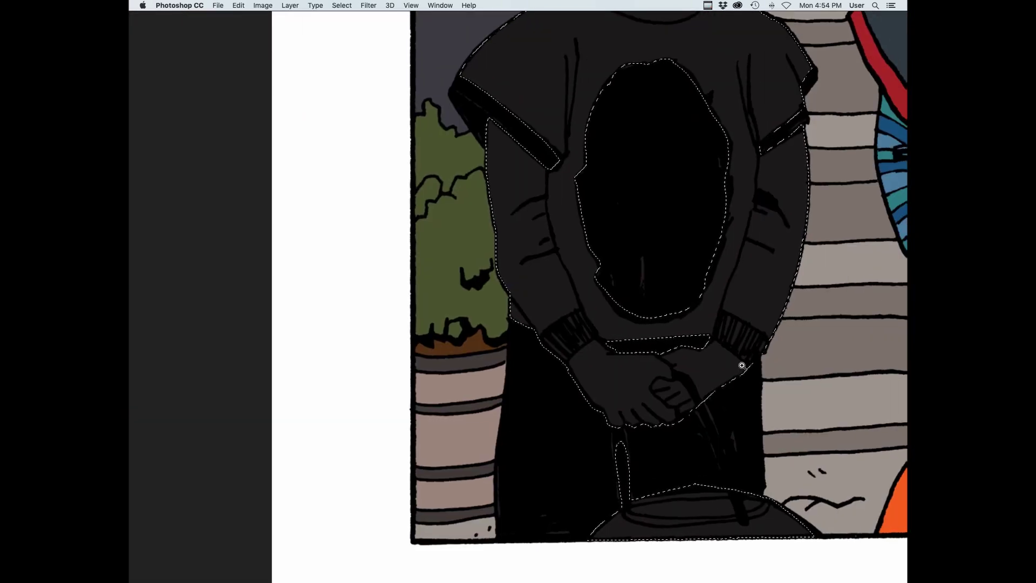
# Sample a dark navy and fill the selected mask, costume, hands and bucket with it
pyautogui.moveTo(674, 448); pyautogui.dragTo(435, 366)
pyautogui.moveTo(693, 275); pyautogui.dragTo(723, 273)
pyautogui.press('i')
pyautogui.click(669, 261)
pyautogui.hotkey('alt', 'BackSpace')
# Exclude the bucket handle crossing the hands from the selection and fill the rest with the orange skin tone
pyautogui.moveTo(259, 351); pyautogui.dragTo(496, 286)
pyautogui.moveTo(497, 286); pyautogui.dragTo(529, 280)
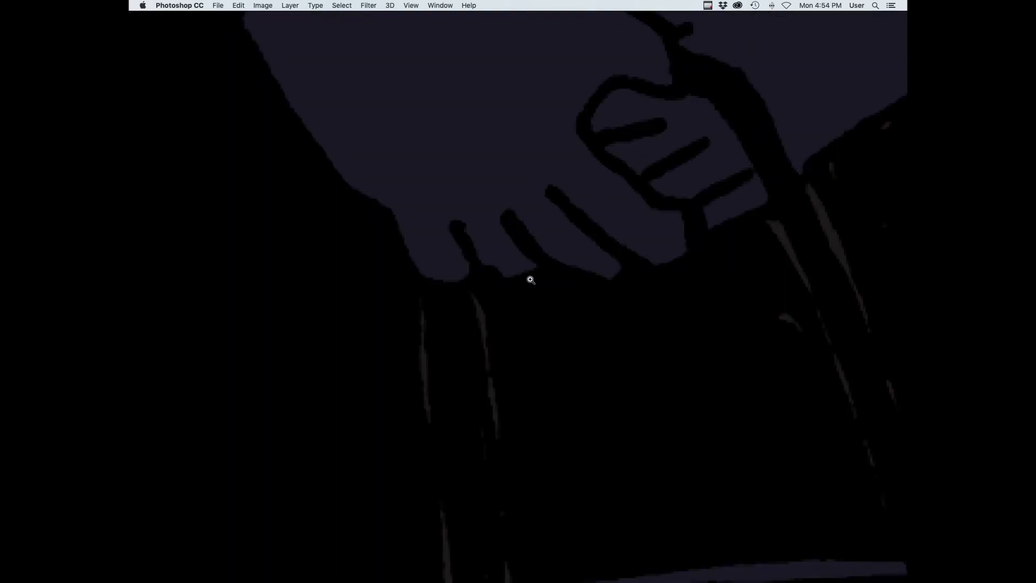
pyautogui.moveTo(479, 356); pyautogui.dragTo(508, 190)
pyautogui.moveTo(539, 423); pyautogui.dragTo(531, 227)
pyautogui.moveTo(708, 259); pyautogui.dragTo(636, 266)
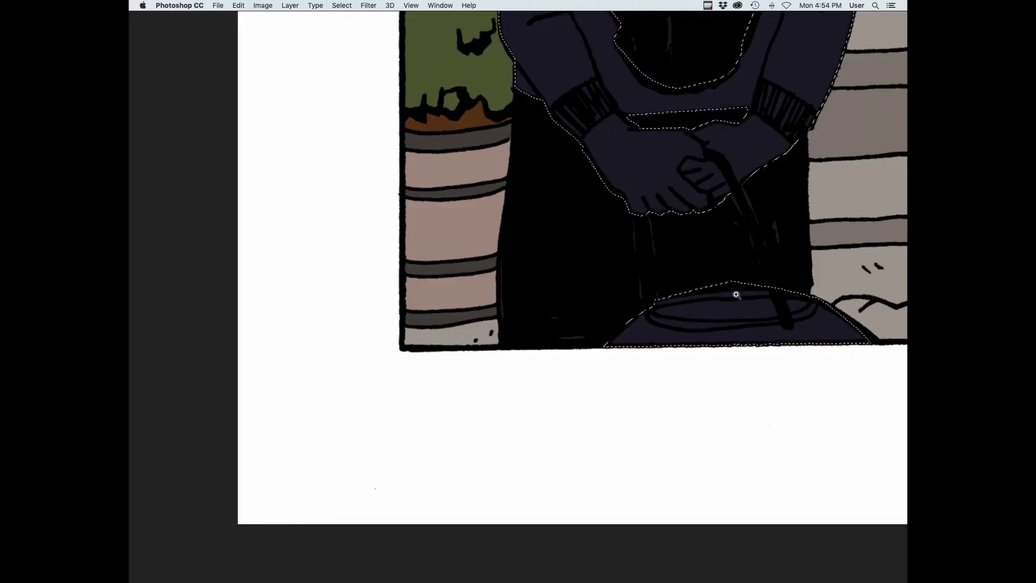
pyautogui.moveTo(748, 181); pyautogui.dragTo(809, 189)
pyautogui.moveTo(511, 189); pyautogui.dragTo(647, 453)
pyautogui.moveTo(723, 361)
pyautogui.mouseDown()
pyautogui.moveTo(656, 421)
pyautogui.moveTo(609, 421)
pyautogui.mouseUp()
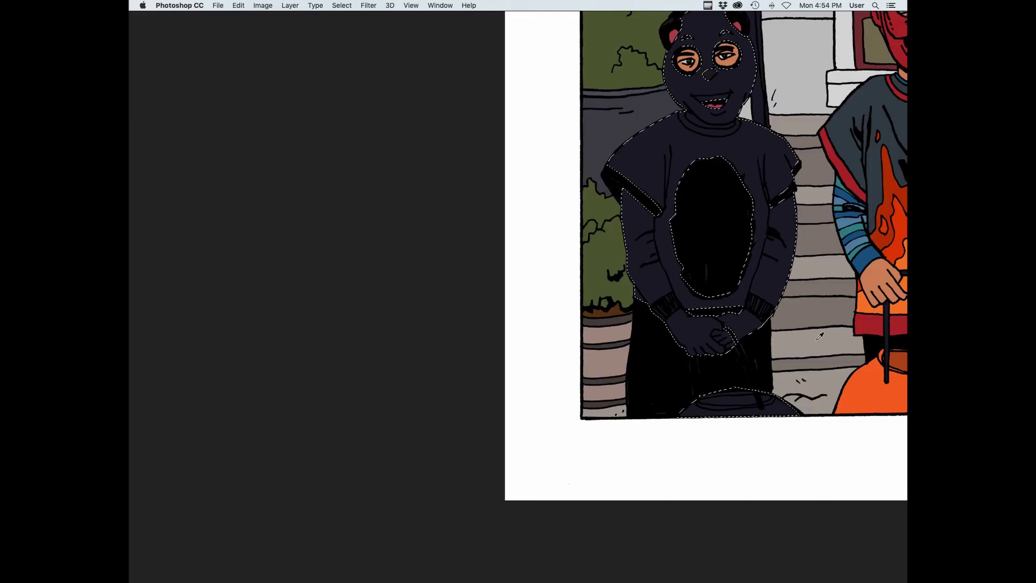
pyautogui.hotkey('alt', 'BackSpace')
pyautogui.press('super+d')
# Exclude both of the left child's hands from the selection along the cuffs
pyautogui.moveTo(707, 335); pyautogui.dragTo(798, 350)
pyautogui.moveTo(804, 354); pyautogui.dragTo(609, 410)
pyautogui.moveTo(669, 421); pyautogui.dragTo(680, 379)
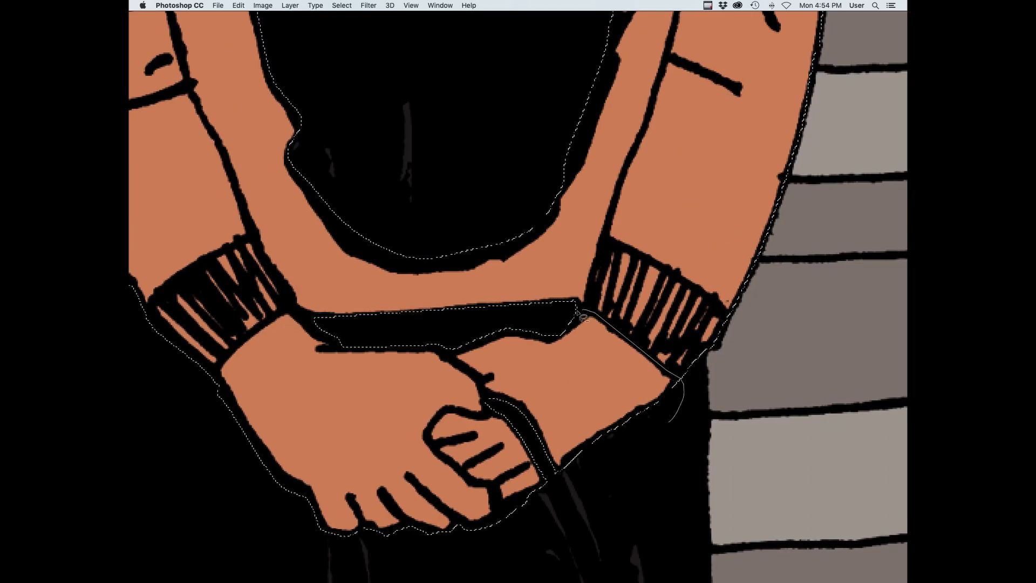
pyautogui.moveTo(231, 360); pyautogui.dragTo(221, 372)
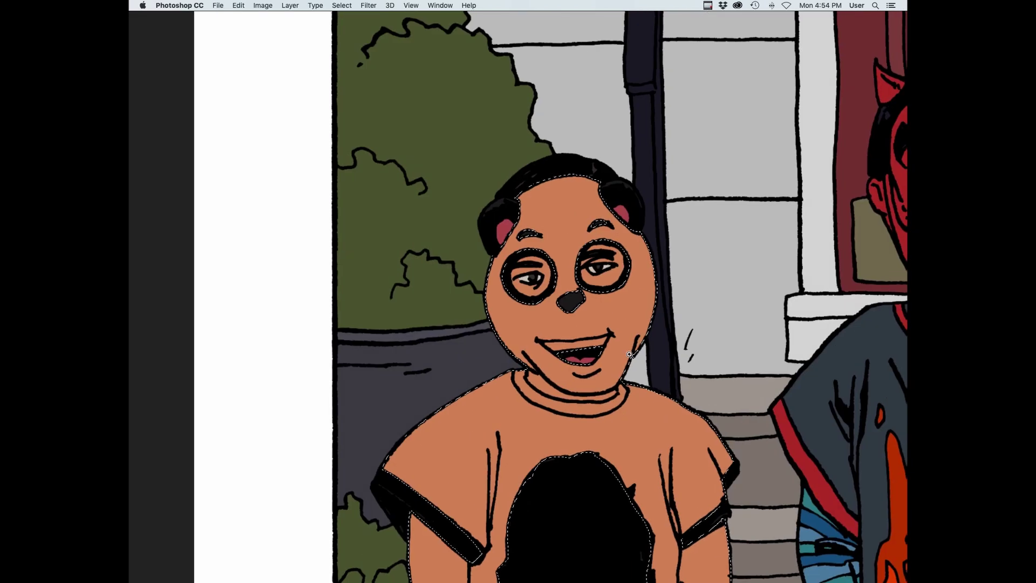
# Exclude the strip of neck between the mask's chin and the shirt collar from the selection
pyautogui.press('super+plus')
pyautogui.press('super+plus')
pyautogui.moveTo(651, 370); pyautogui.dragTo(642, 410)
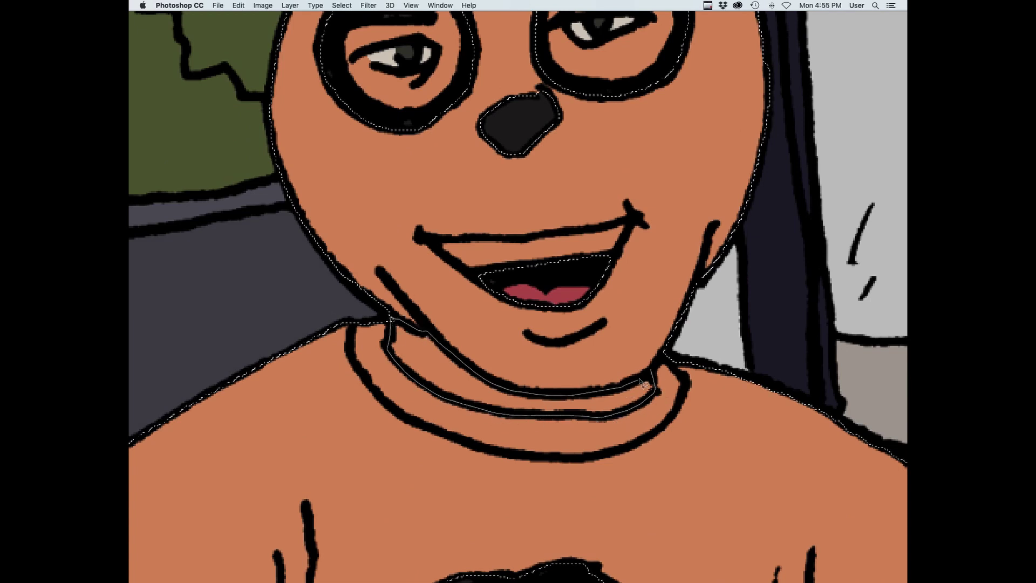
pyautogui.moveTo(641, 382); pyautogui.dragTo(650, 375)
# Colour the left child's shirt collar near-black and keep it out of the selection
pyautogui.press('super+0')
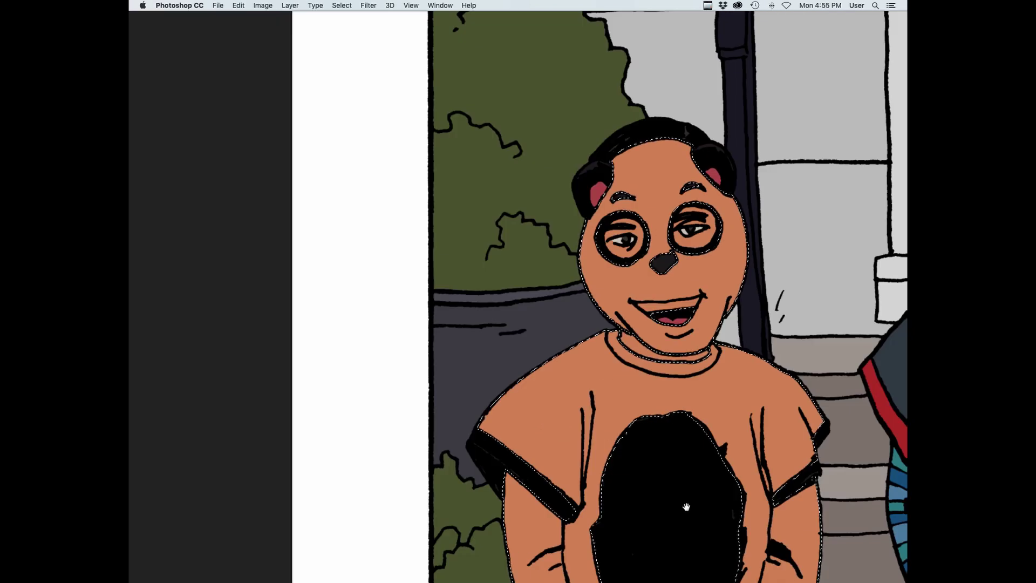
pyautogui.click(638, 281)
pyautogui.moveTo(686, 339)
pyautogui.mouseDown()
pyautogui.moveTo(694, 365)
pyautogui.moveTo(546, 446)
pyautogui.moveTo(324, 369)
pyautogui.moveTo(317, 282)
pyautogui.moveTo(404, 381)
pyautogui.moveTo(647, 402)
pyautogui.mouseUp()
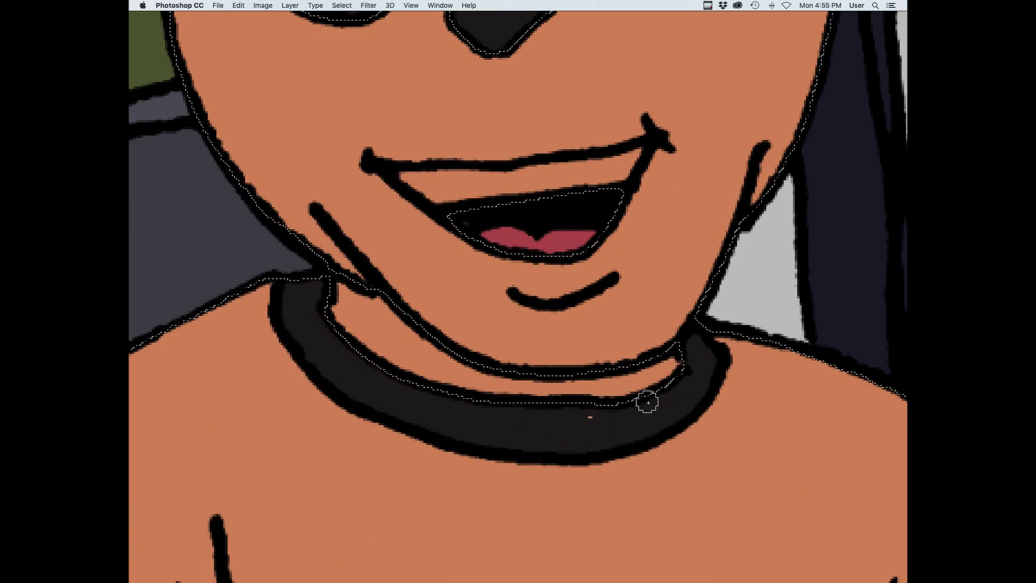
pyautogui.press('super+minus')
pyautogui.press('super+minus')
pyautogui.press('super+0')
# Sample the dark orange and fill the selected mask, costume and bucket with it
pyautogui.moveTo(525, 512)
pyautogui.mouseDown()
pyautogui.moveTo(638, 421)
pyautogui.moveTo(679, 237)
pyautogui.mouseUp()
pyautogui.keyDown('alt'); pyautogui.click(627, 424); pyautogui.keyUp('alt')
pyautogui.hotkey('alt', 'BackSpace')
# Rotate the canvas, exclude the bucket's opening from the selection and refill the rest with bright orange
pyautogui.press('r')
pyautogui.moveTo(602, 319); pyautogui.dragTo(686, 381)
pyautogui.press('l')
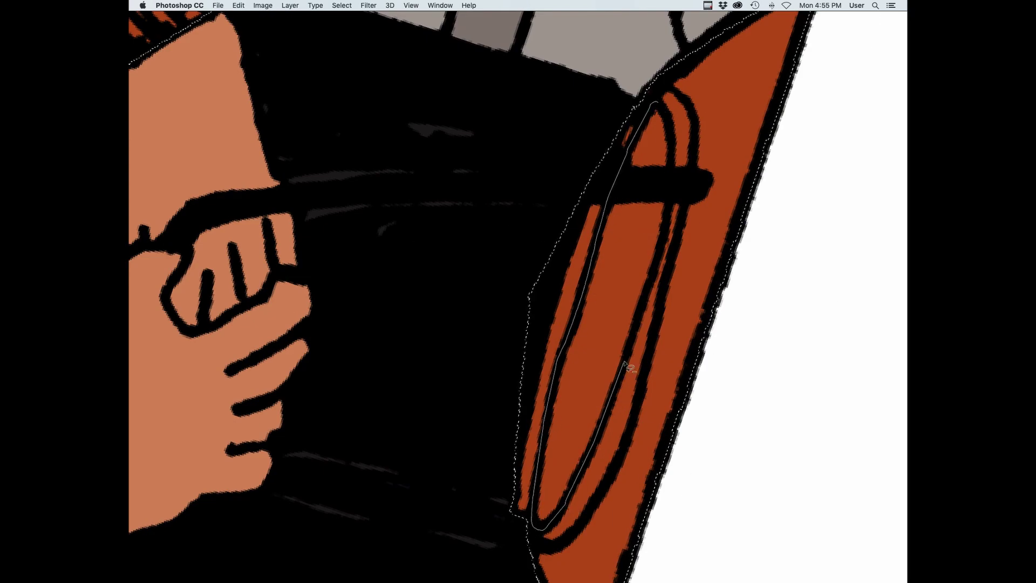
pyautogui.moveTo(669, 187); pyautogui.dragTo(657, 103)
pyautogui.press('super+BackSpace')
# Exclude the whole pumpkin bucket from the selection and refill the mask and costume with off-white
pyautogui.press('super+minus')
pyautogui.press('super+minus')
pyautogui.moveTo(572, 256); pyautogui.dragTo(706, 270)
pyautogui.moveTo(728, 319); pyautogui.dragTo(793, 305)
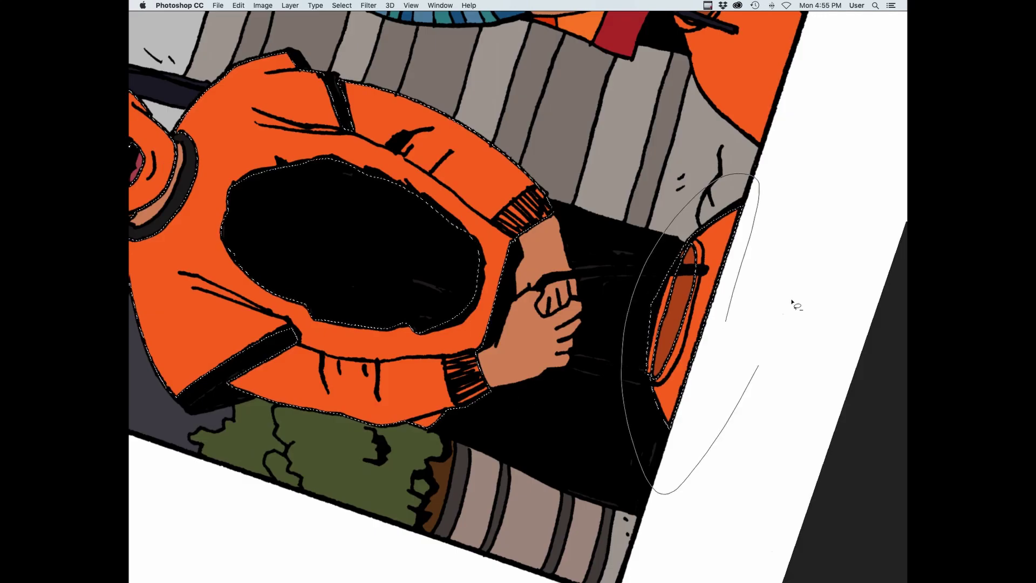
pyautogui.press('Escape')
pyautogui.press('super+minus')
pyautogui.press('super+minus')
pyautogui.moveTo(820, 345); pyautogui.dragTo(637, 455)
pyautogui.press('super+BackSpace')
# Exclude the mask and the upper part of the shirt from the selection
pyautogui.moveTo(460, 280)
pyautogui.mouseDown()
pyautogui.moveTo(596, 307)
pyautogui.moveTo(702, 367)
pyautogui.mouseUp()
pyautogui.press('super+plus')
pyautogui.press('super+plus')
pyautogui.press('super+plus')
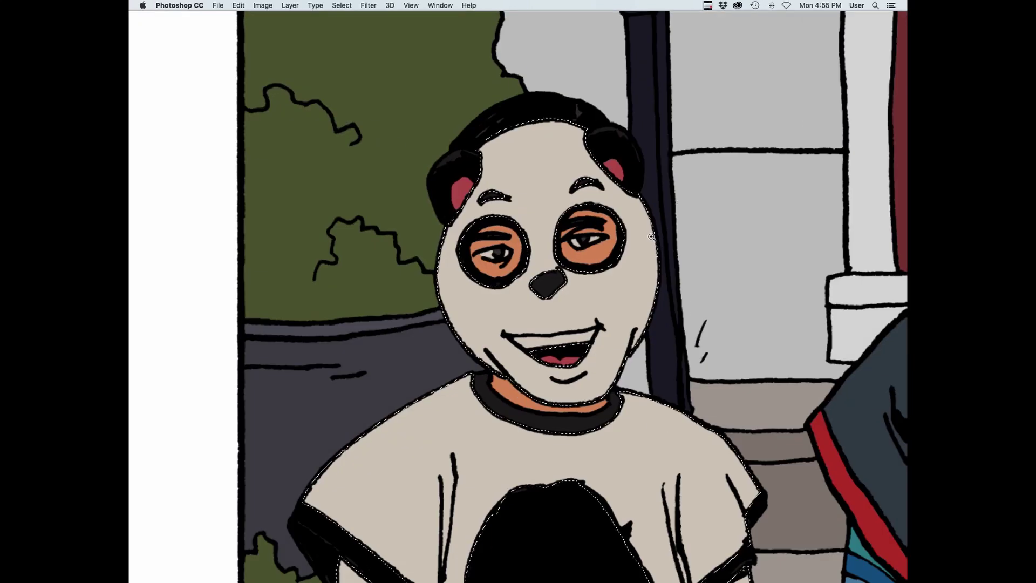
pyautogui.moveTo(624, 95)
pyautogui.mouseDown()
pyautogui.moveTo(477, 84)
pyautogui.moveTo(685, 345)
pyautogui.mouseUp()
pyautogui.moveTo(706, 457); pyautogui.dragTo(673, 192)
pyautogui.moveTo(602, 104); pyautogui.dragTo(732, 277)
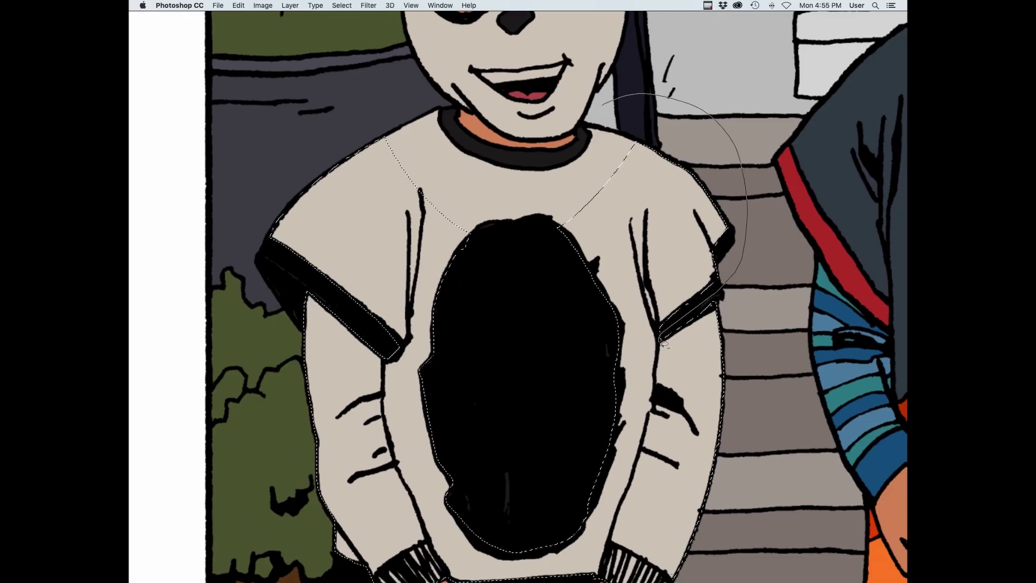
pyautogui.moveTo(422, 382); pyautogui.dragTo(378, 125)
pyautogui.moveTo(573, 414); pyautogui.dragTo(672, 252)
# Exclude the shirt area beside the bush-side arm so only that long sleeve stays selected there
pyautogui.press('super+plus')
pyautogui.press('super+plus')
pyautogui.moveTo(356, 486); pyautogui.dragTo(356, 159)
pyautogui.moveTo(308, 130)
pyautogui.mouseDown()
pyautogui.moveTo(377, 235)
pyautogui.moveTo(285, 183)
pyautogui.mouseUp()
pyautogui.moveTo(719, 168)
pyautogui.mouseDown()
pyautogui.moveTo(573, 228)
pyautogui.moveTo(599, 15)
pyautogui.mouseUp()
pyautogui.moveTo(598, 164); pyautogui.dragTo(645, 479)
pyautogui.moveTo(476, 27); pyautogui.dragTo(475, 57)
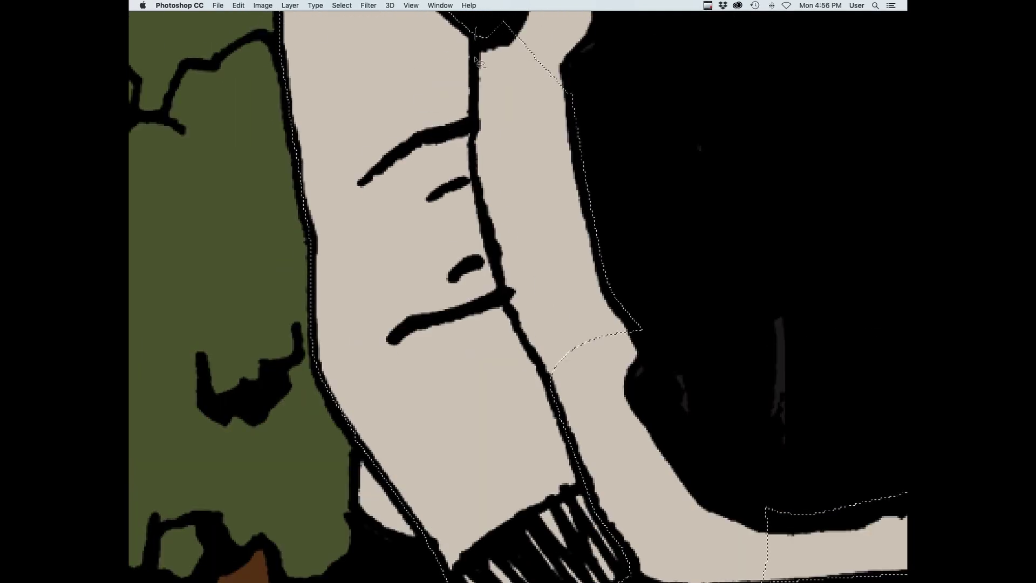
pyautogui.moveTo(632, 128); pyautogui.dragTo(659, 315)
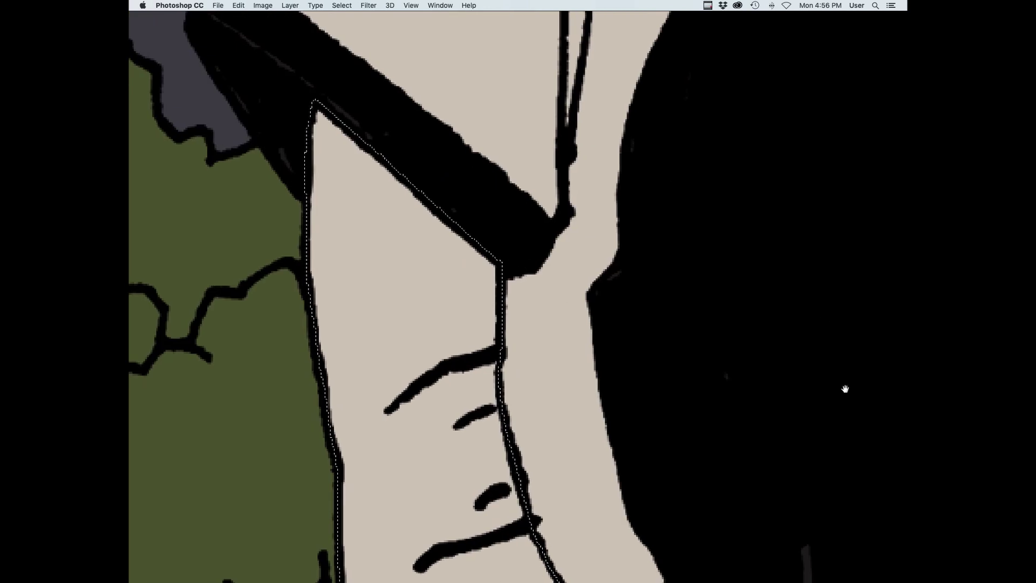
# Exclude the remaining shirt areas beside the stair-side arm and along the lower hem from the selection
pyautogui.moveTo(844, 388); pyautogui.dragTo(258, 390)
pyautogui.moveTo(372, 430); pyautogui.dragTo(603, 215)
pyautogui.moveTo(582, 284)
pyautogui.mouseDown()
pyautogui.moveTo(575, 400)
pyautogui.moveTo(547, 505)
pyautogui.moveTo(458, 356)
pyautogui.mouseUp()
pyautogui.moveTo(561, 546); pyautogui.dragTo(712, 173)
pyautogui.moveTo(452, 300); pyautogui.dragTo(400, 485)
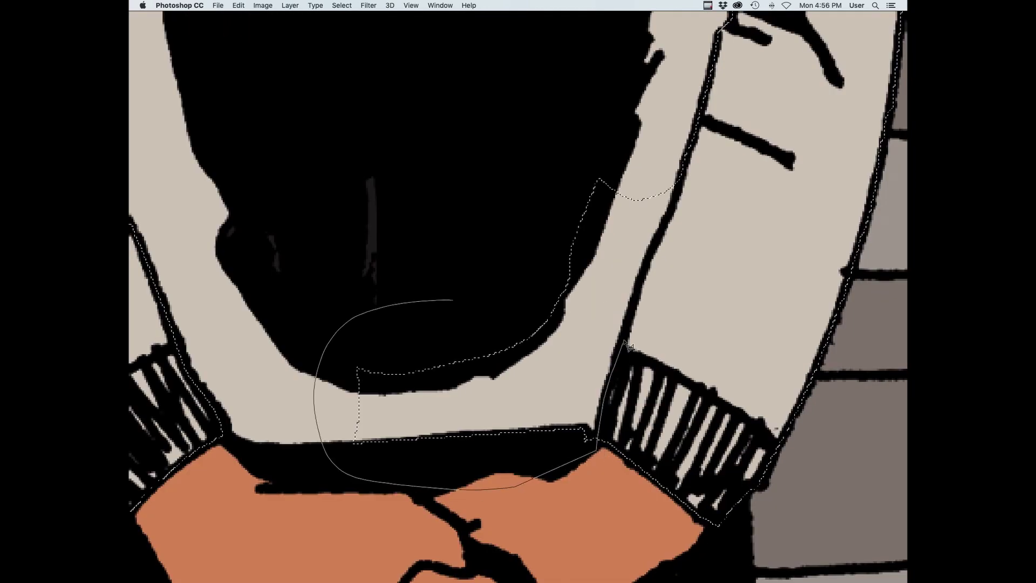
# Turn both selected long sleeves medium grey with Hue/Saturation
pyautogui.press('super+0')
pyautogui.press('super+u')
pyautogui.moveTo(769, 150); pyautogui.dragTo(754, 174)
pyautogui.click(869, 79)
pyautogui.moveTo(476, 330)
pyautogui.mouseDown()
pyautogui.moveTo(643, 319)
pyautogui.moveTo(726, 361)
pyautogui.mouseUp()
pyautogui.moveTo(638, 222)
pyautogui.mouseDown()
pyautogui.moveTo(730, 424)
pyautogui.moveTo(643, 372)
pyautogui.mouseUp()
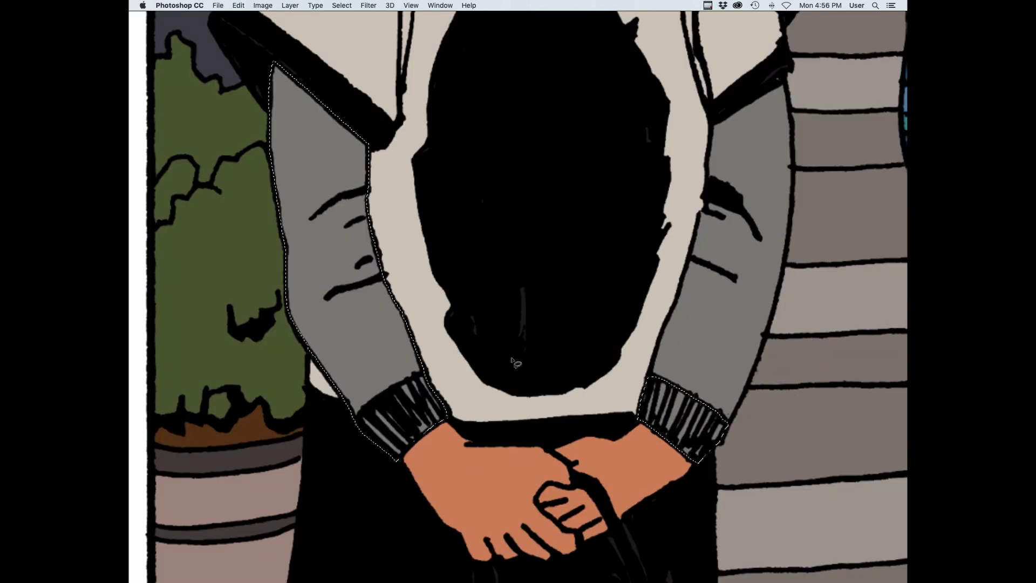
# Exclude the grey arm areas from the selection, leaving only the two ribbed cuffs selected
pyautogui.moveTo(388, 359); pyautogui.dragTo(547, 348)
pyautogui.moveTo(540, 359); pyautogui.dragTo(626, 377)
pyautogui.moveTo(473, 491)
pyautogui.mouseDown()
pyautogui.moveTo(539, 437)
pyautogui.moveTo(284, 92)
pyautogui.moveTo(292, 100)
pyautogui.mouseUp()
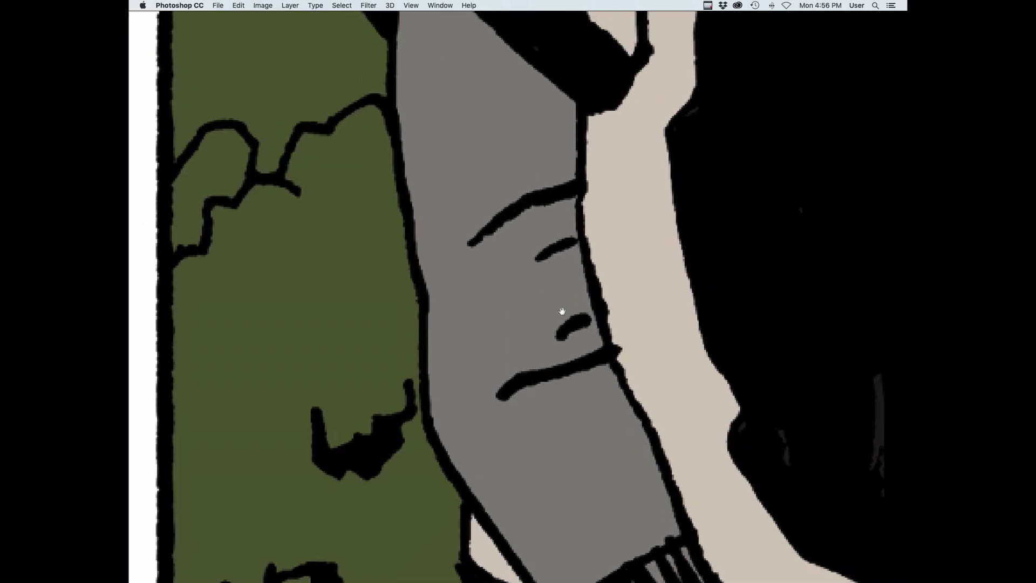
pyautogui.scroll(-5, 562, 308)
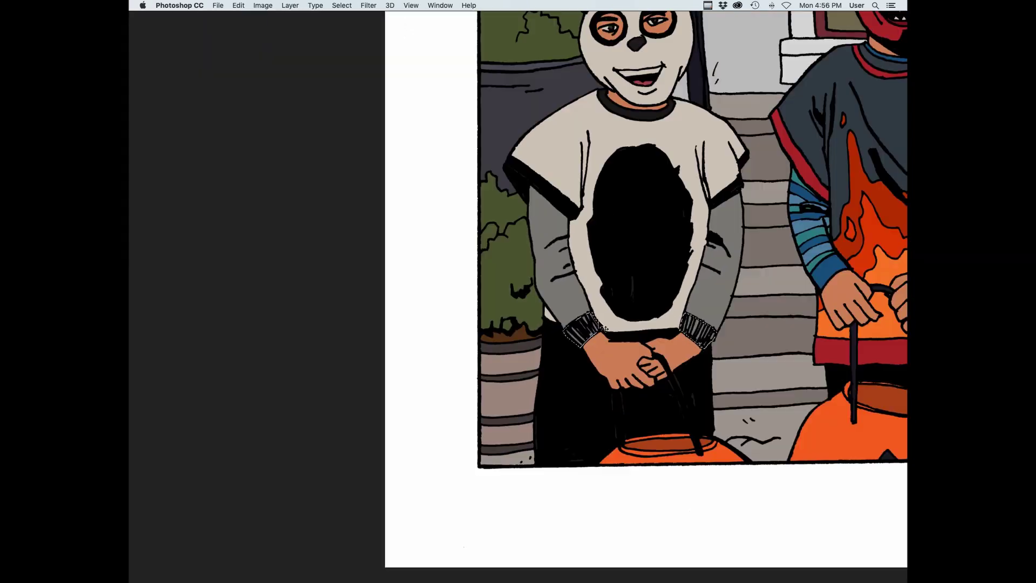
# Darken the selected cuffs with Hue/Saturation
pyautogui.press('super+u')
pyautogui.moveTo(770, 174); pyautogui.dragTo(710, 165)
pyautogui.click(865, 82)
# Shift the cuffs' midtones in Color Balance to -19 cyan/red and +10 yellow/blue
pyautogui.press('super+b')
pyautogui.click(722, 186)
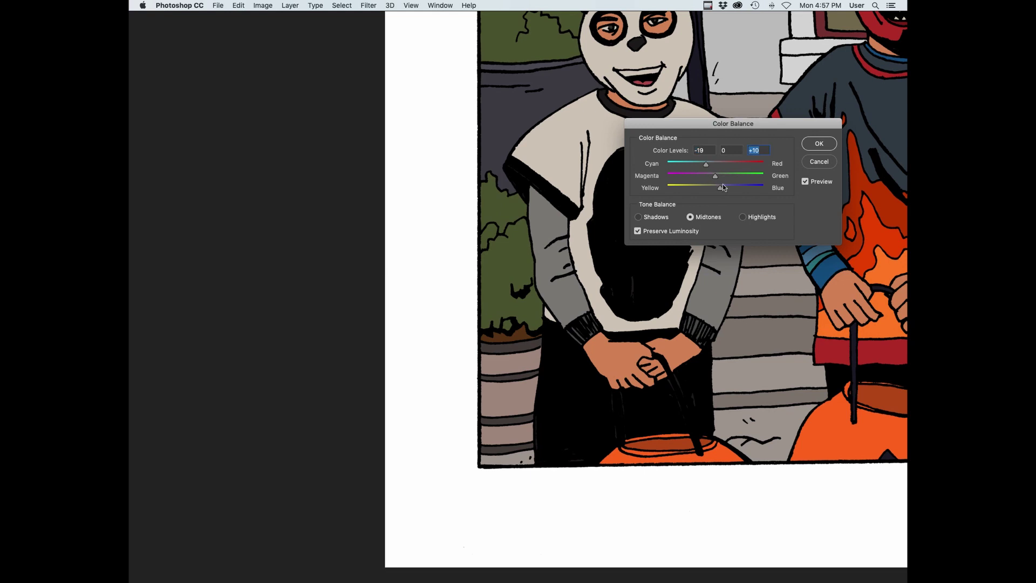
pyautogui.click(831, 144)
pyautogui.press('super+0')
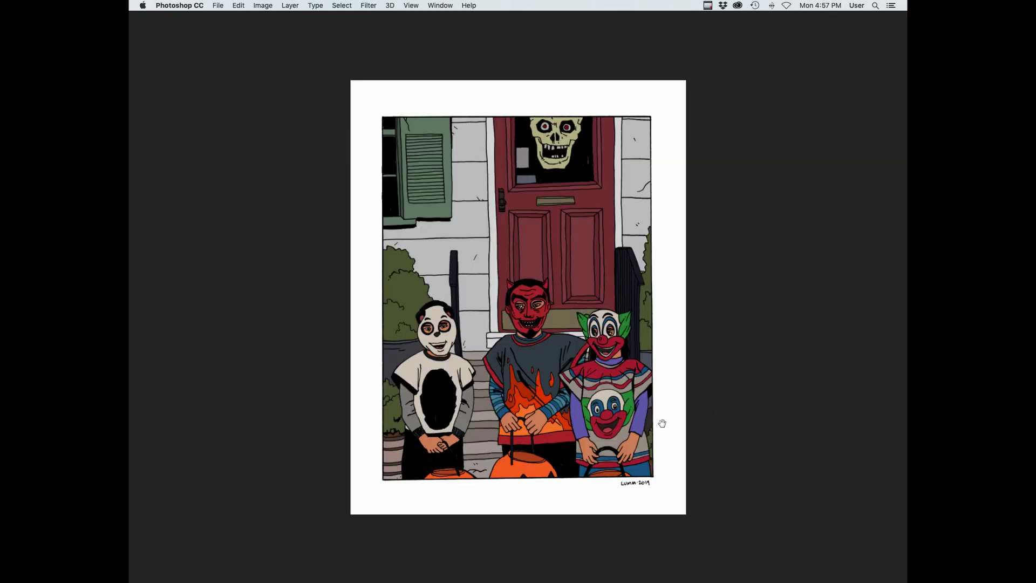
# Save the illustration and preview the kids layer's silhouettes as a quick mask over the artwork, leaving nothing selected
pyautogui.press('super+s')
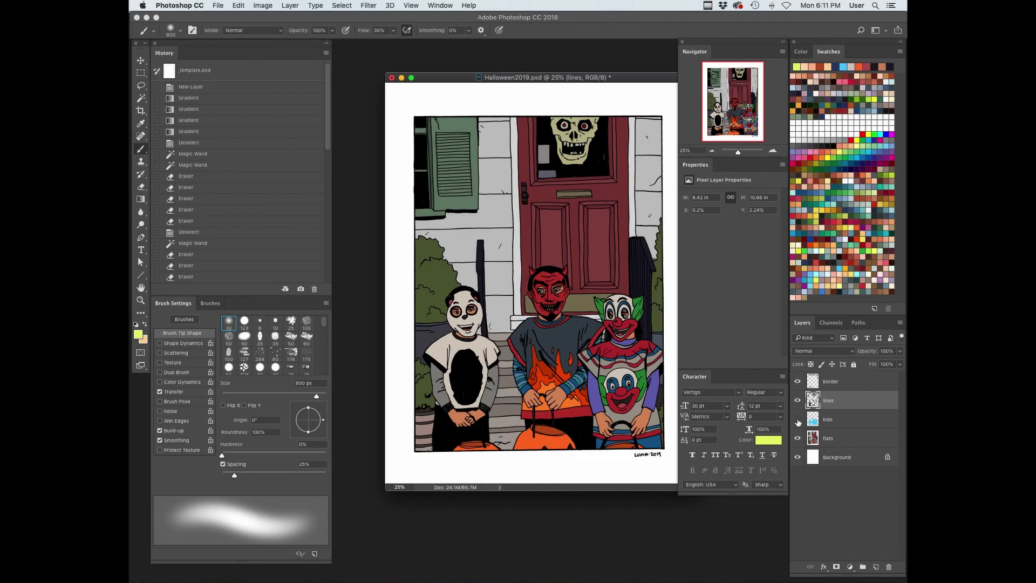
pyautogui.click(798, 420)
pyautogui.click(797, 420)
pyautogui.keyDown('super'); pyautogui.click(812, 419); pyautogui.keyUp('super')
pyautogui.press('q')
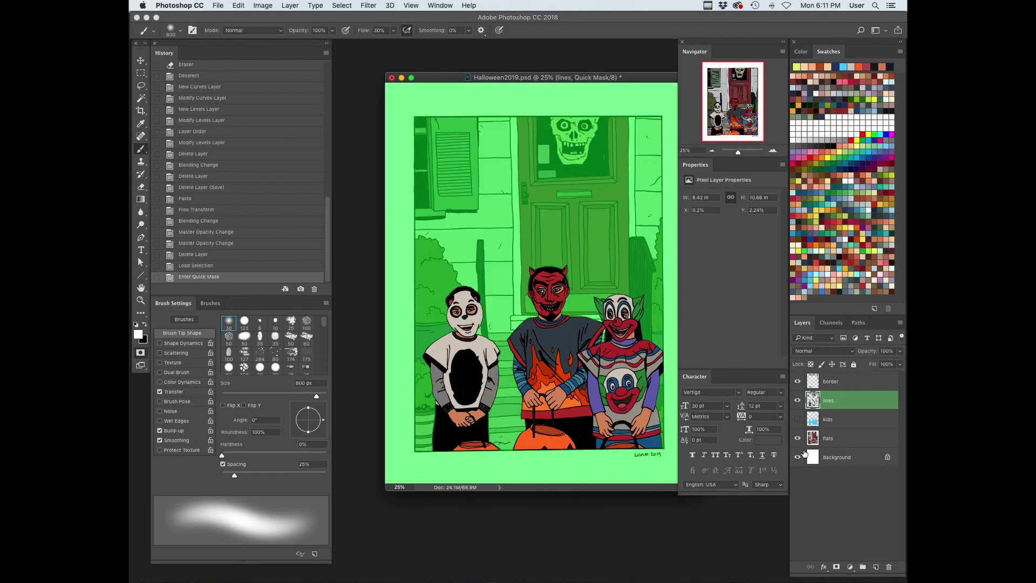
pyautogui.press('q')
pyautogui.press('super+d')
# Add a new layer in Overlay mode directly above the kids layer
pyautogui.click(828, 437)
pyautogui.click(831, 419)
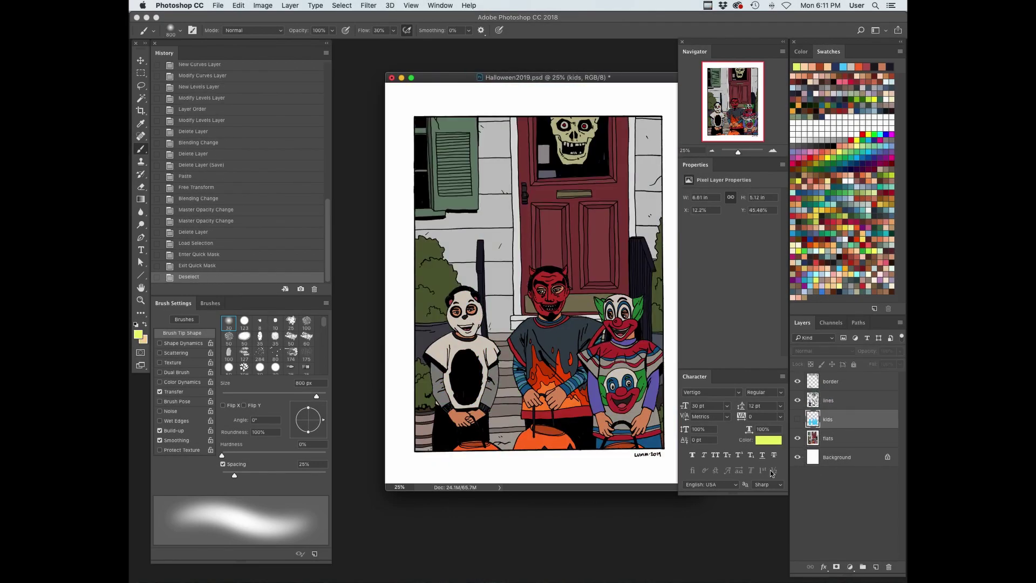
pyautogui.press('super+shift+n')
pyautogui.click(592, 429)
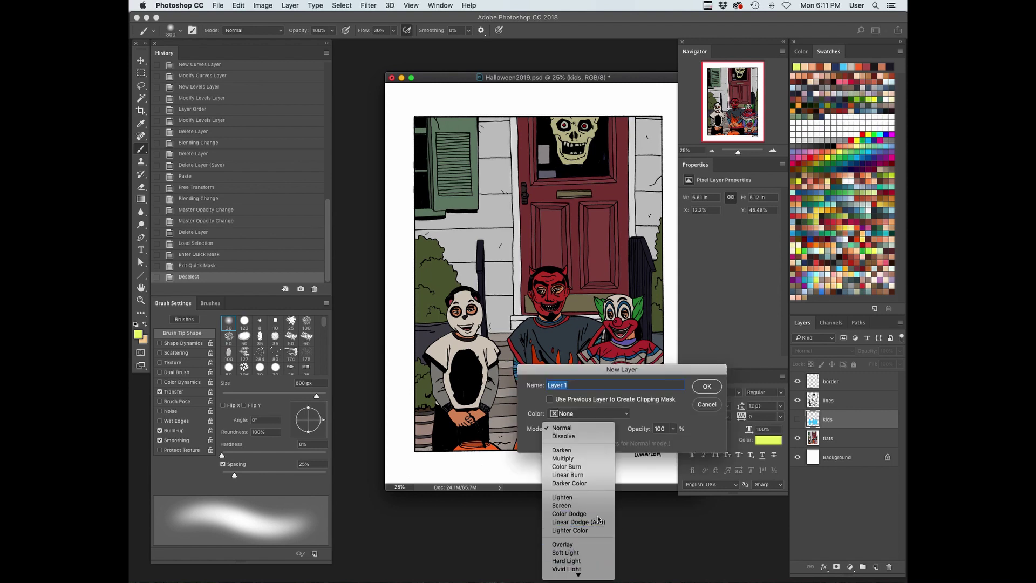
pyautogui.click(592, 544)
pyautogui.click(712, 386)
# Choose a light peach colour and select the whole artwork inside the white margin, with the Overlay layer active
pyautogui.click(825, 271)
pyautogui.press('f')
pyautogui.click(832, 457)
pyautogui.press('w')
pyautogui.click(657, 259)
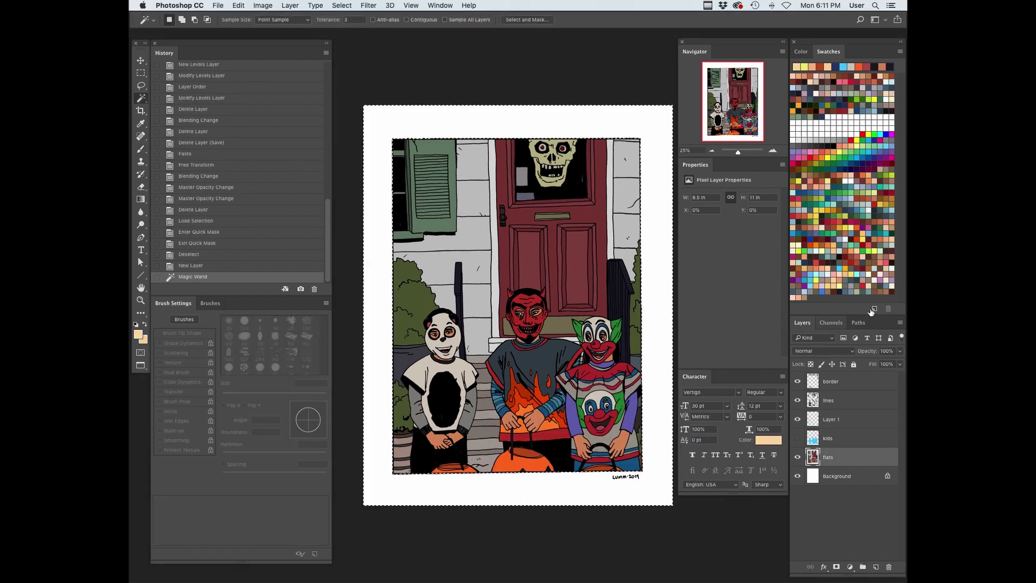
pyautogui.click(831, 420)
pyautogui.press('super+shift+i')
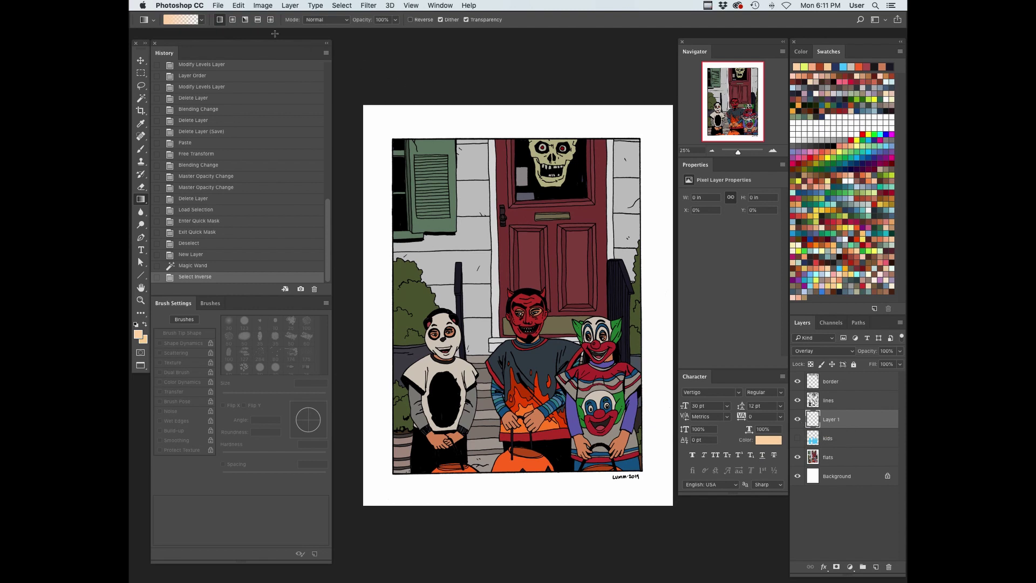
# Lay two radial peach gradients on the Overlay layer, spreading from above the picture down across the shutter, wall and door
pyautogui.press('z')
pyautogui.moveTo(529, 203); pyautogui.dragTo(501, 205)
pyautogui.press('g')
pyautogui.moveTo(448, 120); pyautogui.dragTo(511, 340)
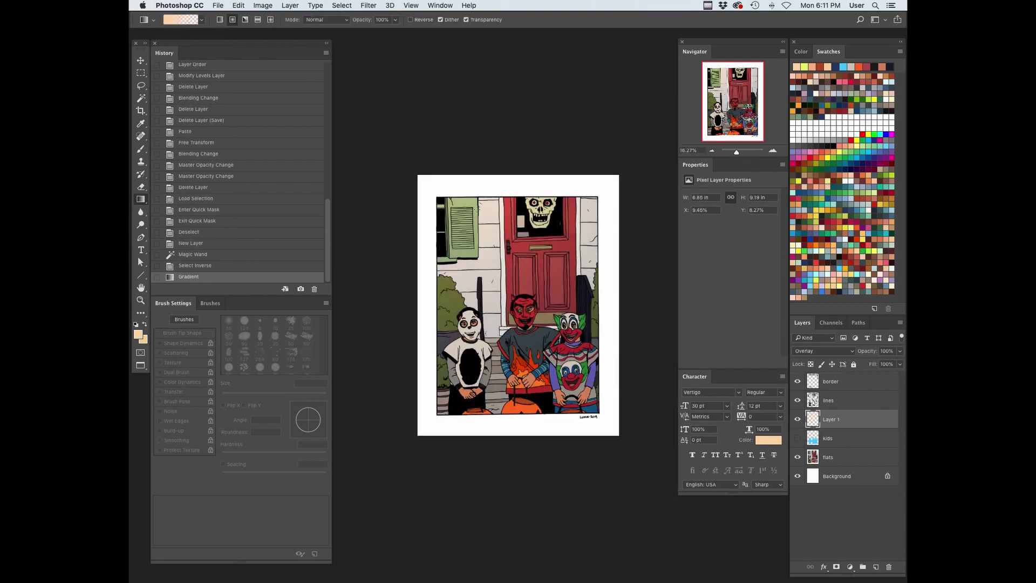
pyautogui.moveTo(442, 75); pyautogui.dragTo(500, 292)
# Add a new layer in Multiply mode above the kids layer and beneath the peach Overlay layer
pyautogui.click(836, 435)
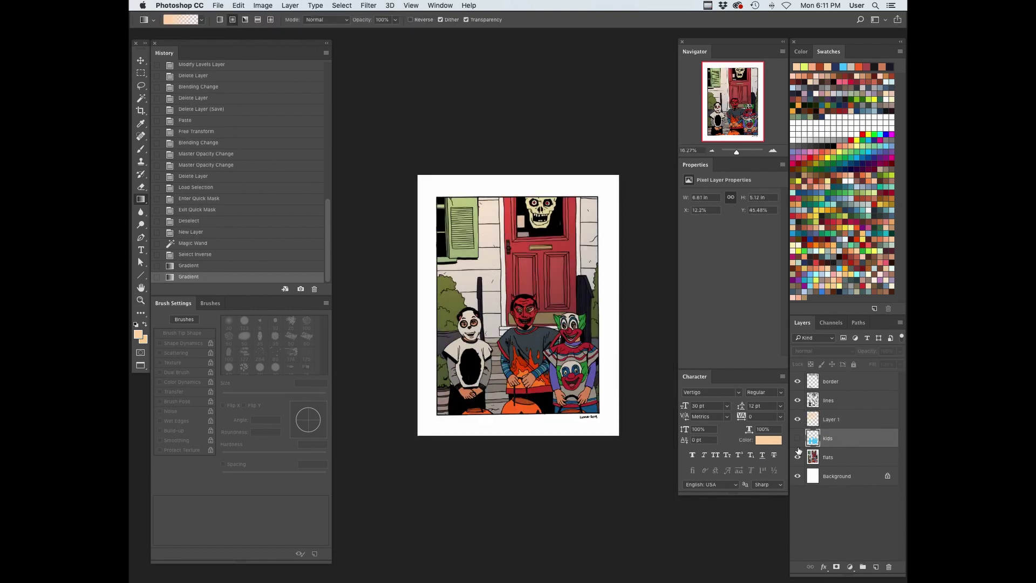
pyautogui.press('super+shift+n')
pyautogui.click(578, 429)
pyautogui.click(567, 458)
pyautogui.click(706, 386)
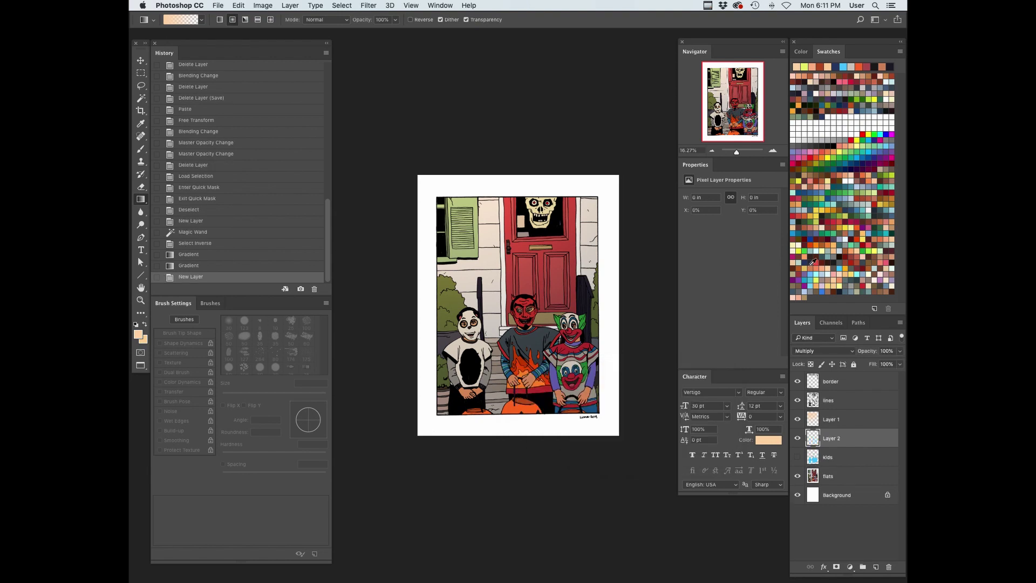
# Shade the Multiply layer with dark blue linear gradients rising from the picture's lower edge and coming in from its right side
pyautogui.click(856, 246)
pyautogui.click(219, 20)
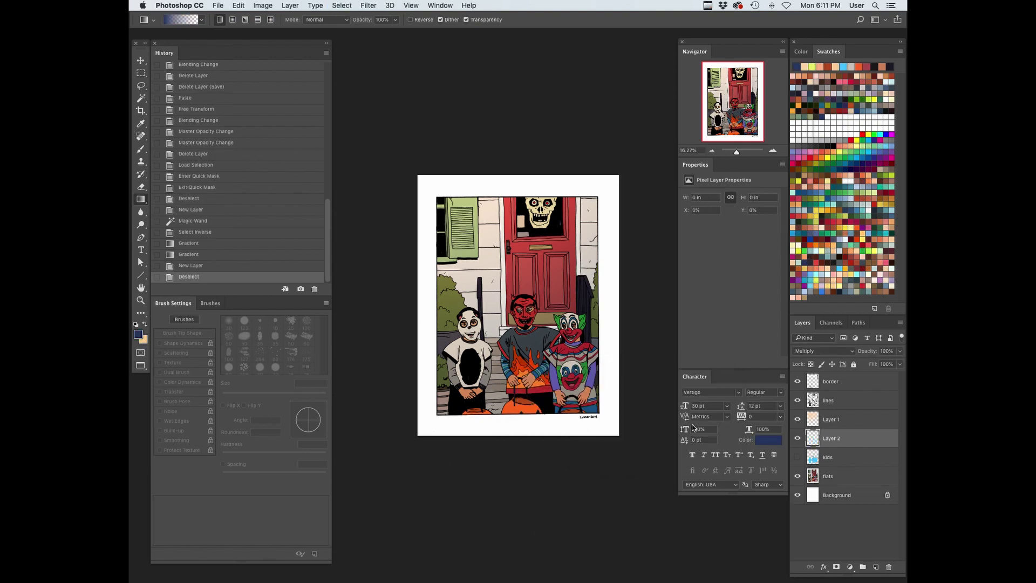
pyautogui.moveTo(608, 536); pyautogui.dragTo(541, 243)
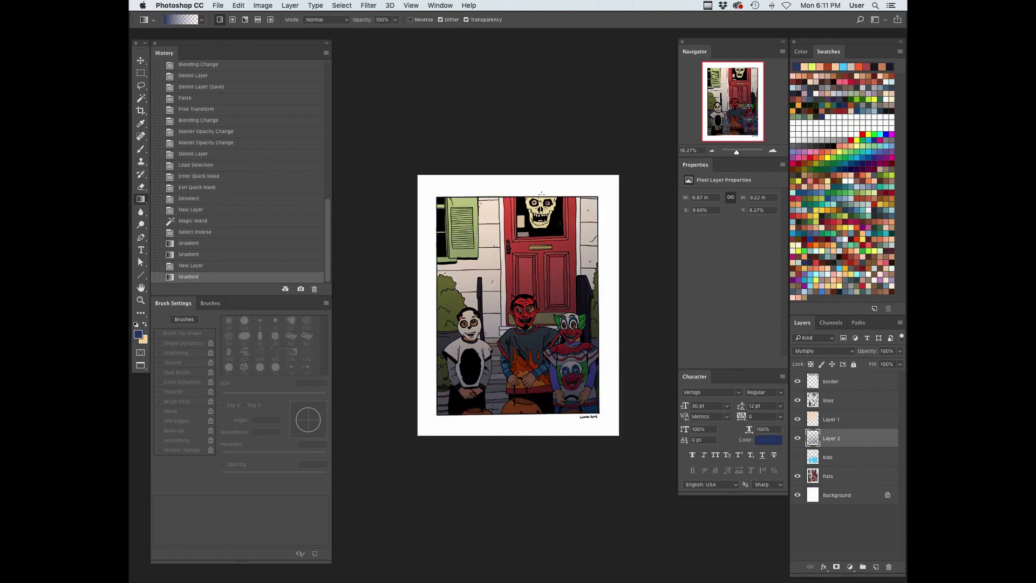
pyautogui.moveTo(389, 555); pyautogui.dragTo(559, 232)
pyautogui.press('Tab')
pyautogui.moveTo(798, 216); pyautogui.dragTo(505, 363)
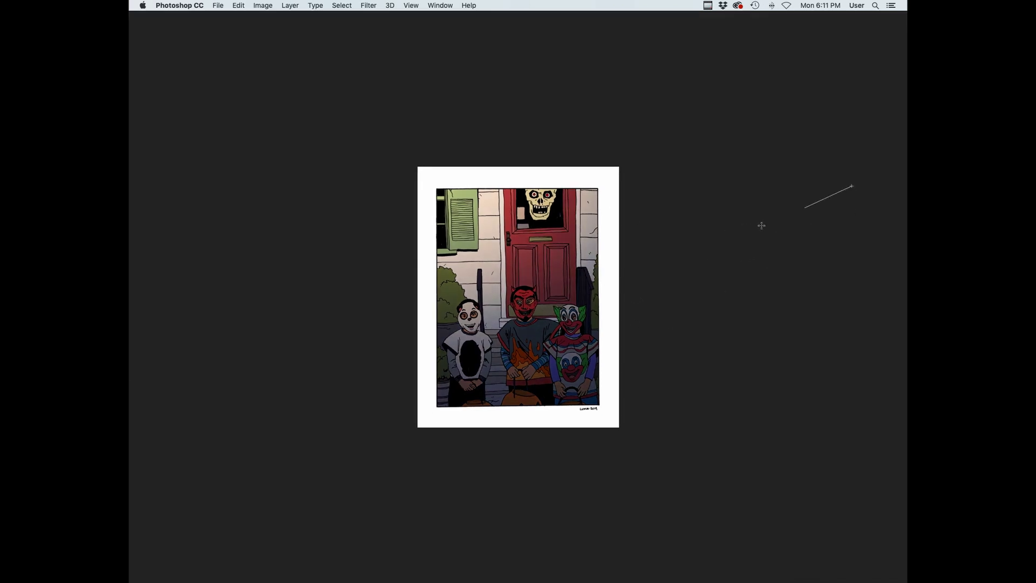
pyautogui.moveTo(761, 225); pyautogui.dragTo(545, 326)
pyautogui.press('super+z')
pyautogui.moveTo(850, 235); pyautogui.dragTo(492, 374)
pyautogui.press('Tab')
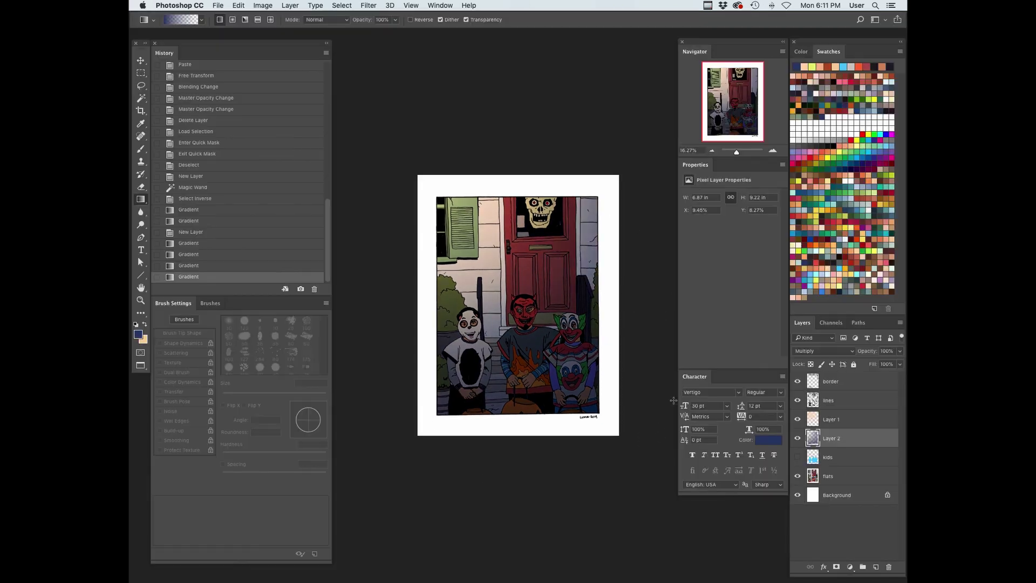
# Try masking the Multiply layer with the kids' silhouettes, inverting the mask to keep the shading off the figures
pyautogui.keyDown('ctrl'); pyautogui.click(813, 459); pyautogui.keyUp('ctrl')
pyautogui.click(836, 566)
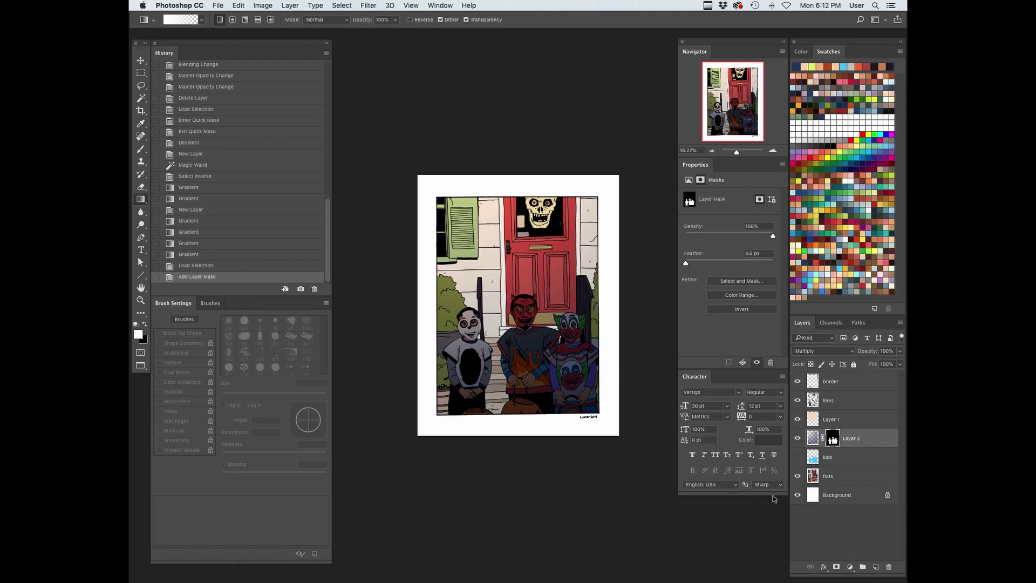
pyautogui.hotkey('ctrl', 'i')
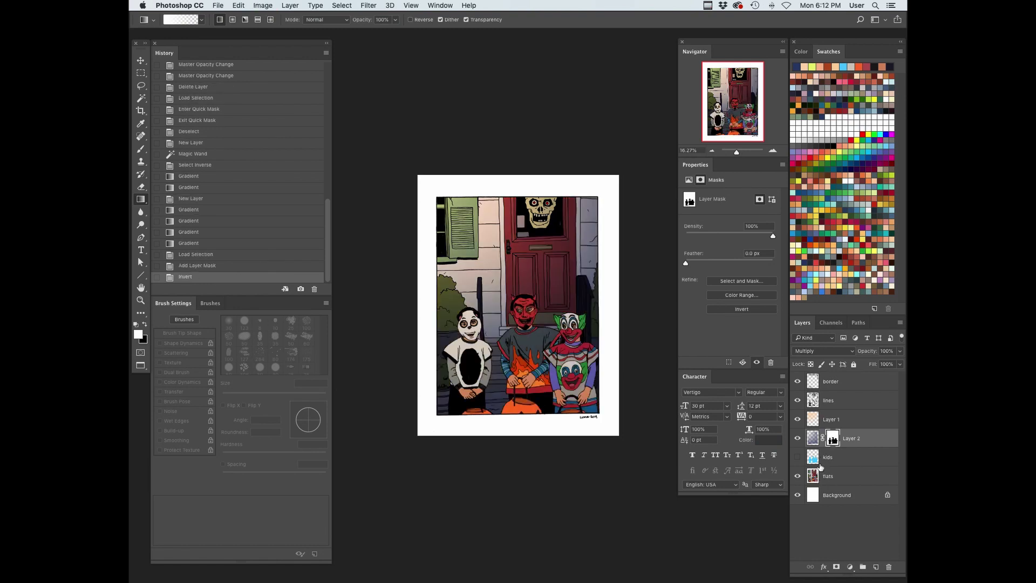
pyautogui.hotkey('ctrl', 'z')
pyautogui.hotkey('ctrl', 'z')
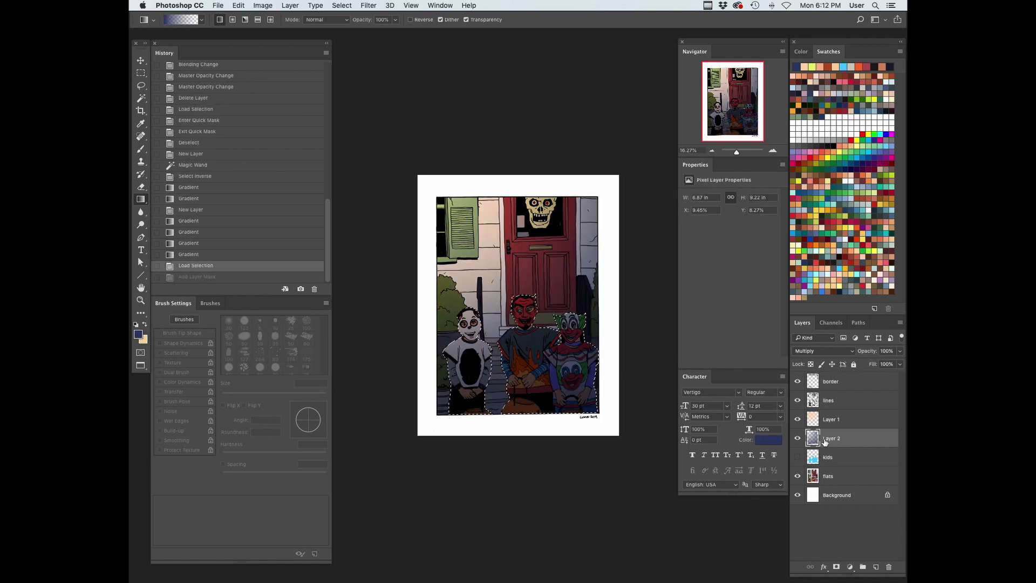
pyautogui.hotkey('ctrl', 'd')
# Give the Multiply layer a blank mask and fade the shading off the kids' upper bodies with black linear gradients inside their silhouettes
pyautogui.click(836, 567)
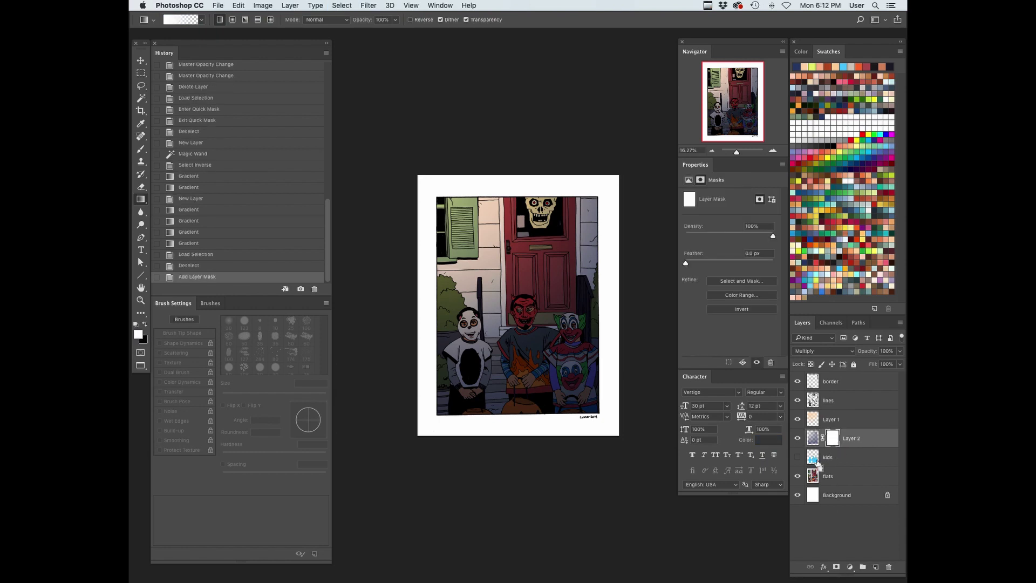
pyautogui.keyDown('ctrl'); pyautogui.click(812, 457); pyautogui.keyUp('ctrl')
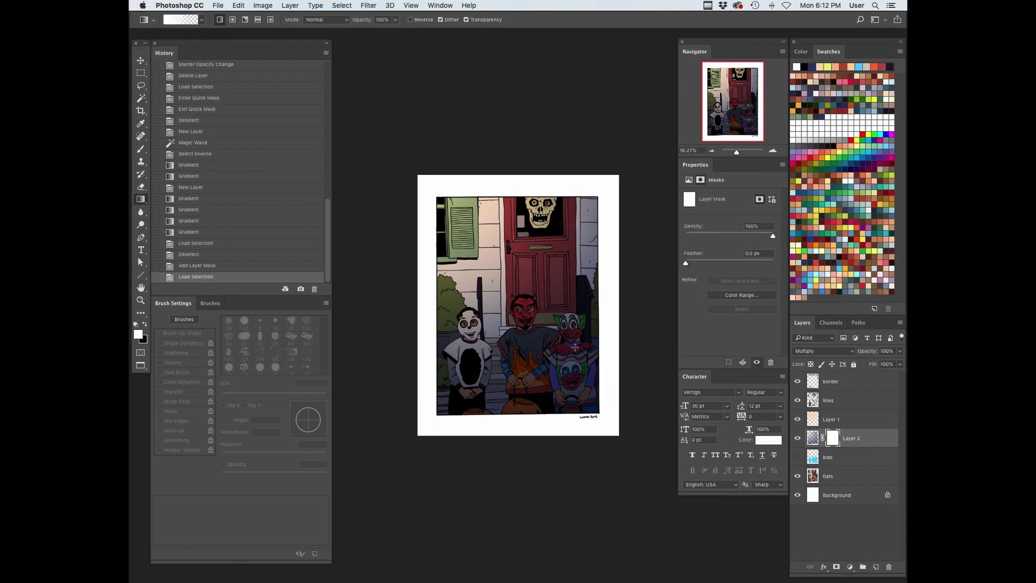
pyautogui.press('x')
pyautogui.moveTo(508, 266); pyautogui.dragTo(561, 468)
pyautogui.moveTo(505, 256); pyautogui.dragTo(555, 446)
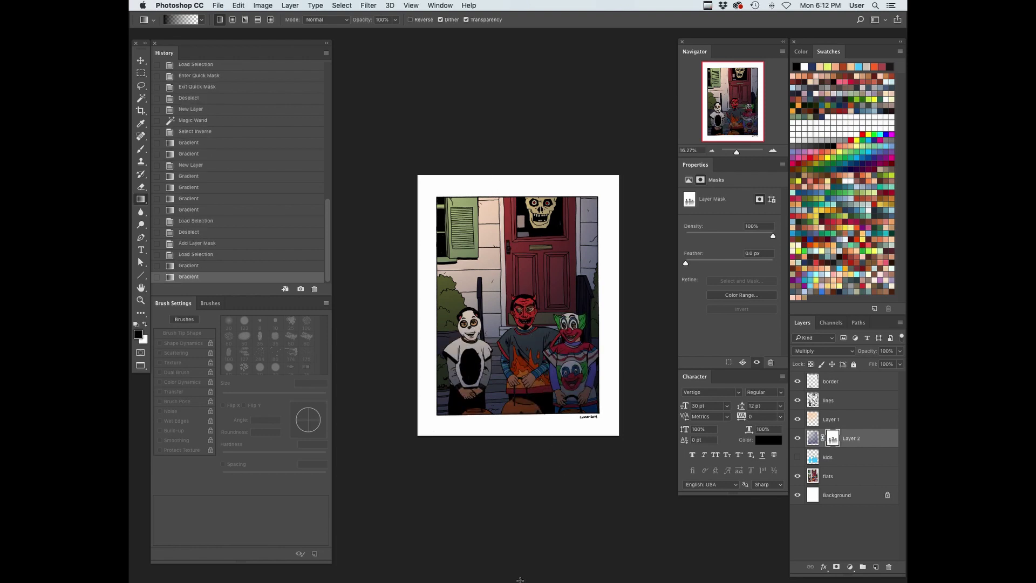
# Soften the peach glow on the Overlay layer with a 1200 px soft eraser, across the door, wall, kids and right edge
pyautogui.click(824, 413)
pyautogui.press('super+d')
pyautogui.press('e')
pyautogui.press(']')
pyautogui.moveTo(585, 227); pyautogui.dragTo(543, 169)
pyautogui.moveTo(534, 178); pyautogui.dragTo(492, 167)
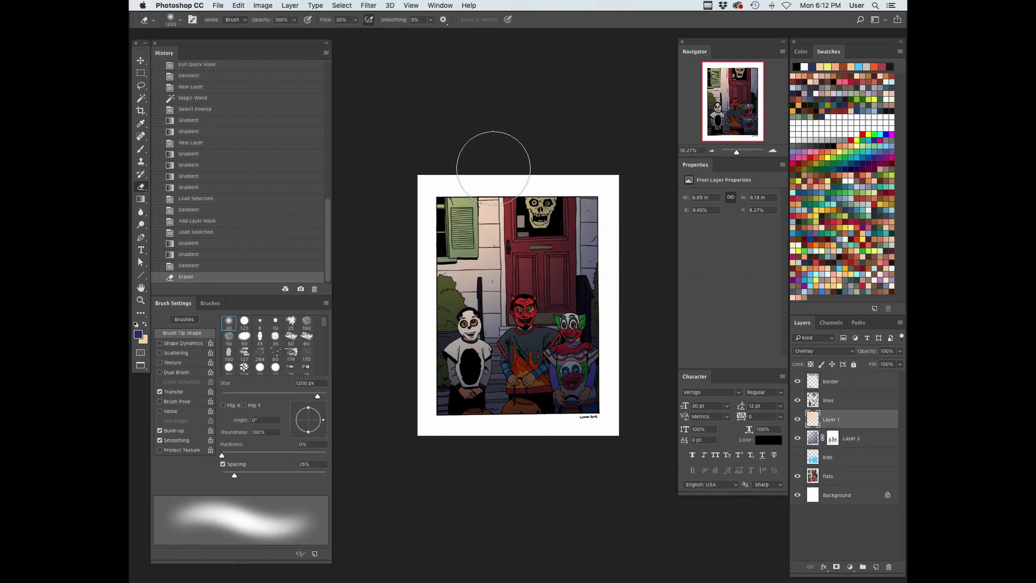
pyautogui.moveTo(561, 205); pyautogui.dragTo(538, 260)
pyautogui.moveTo(532, 270)
pyautogui.mouseDown()
pyautogui.moveTo(500, 329)
pyautogui.moveTo(441, 356)
pyautogui.mouseUp()
pyautogui.moveTo(448, 362); pyautogui.dragTo(419, 393)
pyautogui.moveTo(469, 344)
pyautogui.mouseDown()
pyautogui.moveTo(531, 196)
pyautogui.moveTo(499, 264)
pyautogui.mouseUp()
pyautogui.moveTo(494, 275); pyautogui.dragTo(462, 339)
pyautogui.moveTo(462, 340); pyautogui.dragTo(432, 410)
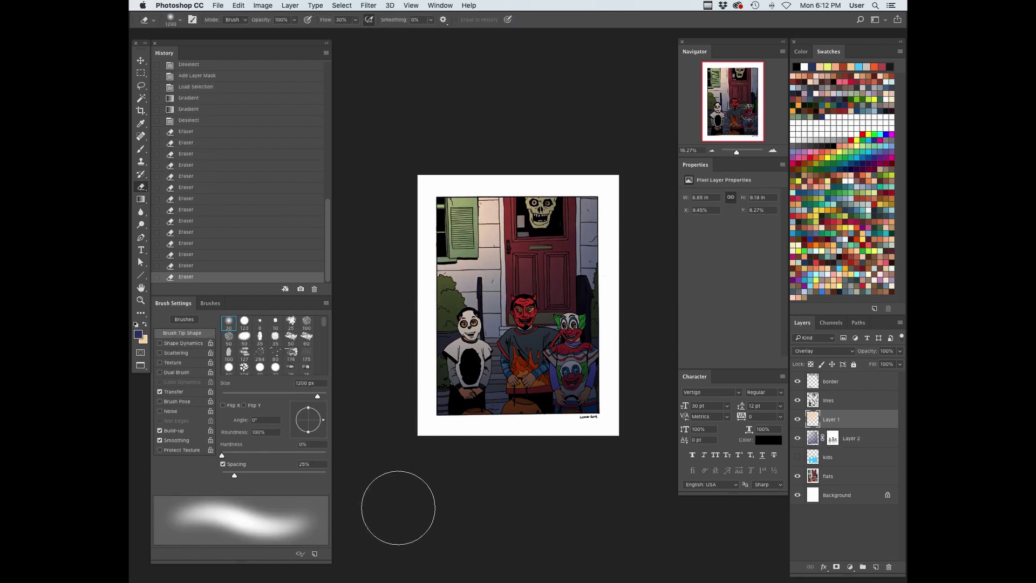
pyautogui.moveTo(615, 232); pyautogui.dragTo(590, 137)
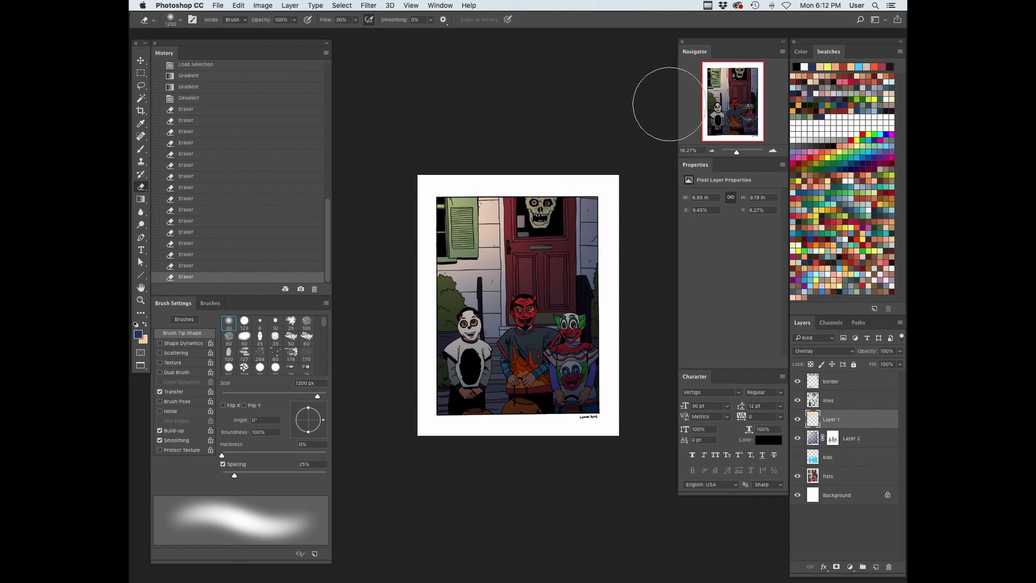
# Select the porch steps' flat colour and lighten their shading with a soft 1100 px black brush on the Multiply layer's mask
pyautogui.click(797, 437)
pyautogui.click(797, 438)
pyautogui.click(829, 479)
pyautogui.press('w')
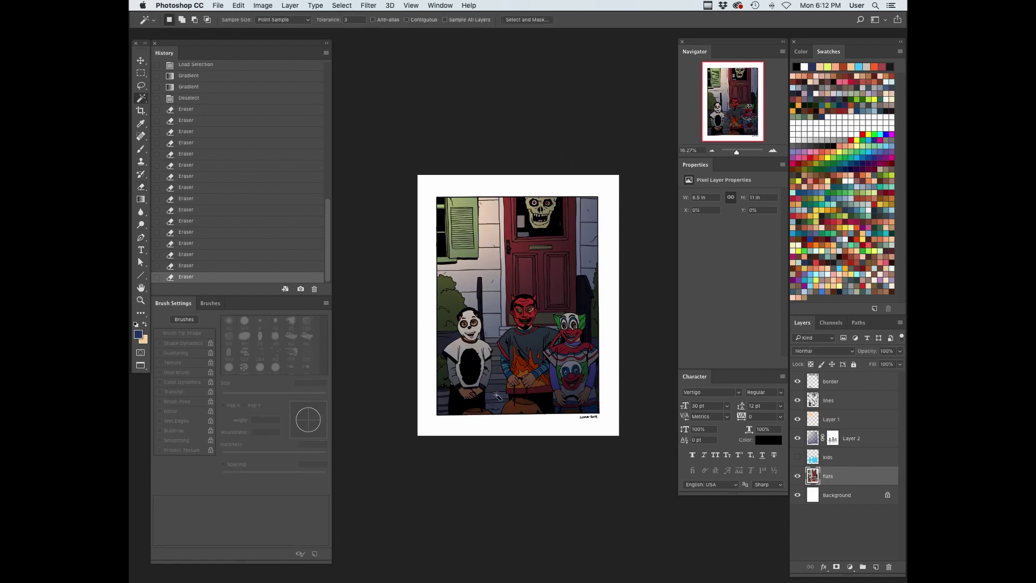
pyautogui.click(499, 398)
pyautogui.click(834, 438)
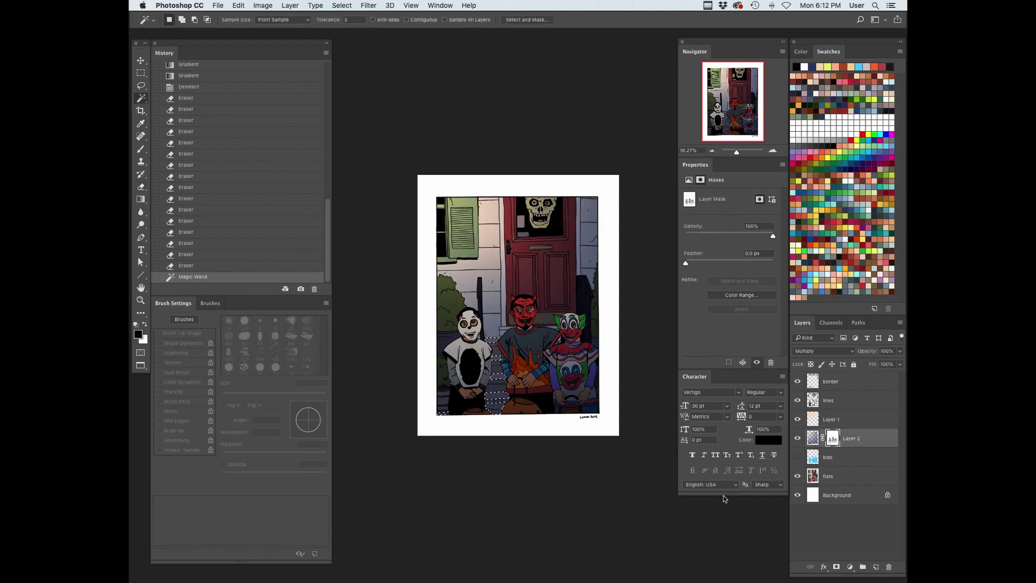
pyautogui.press('b')
pyautogui.moveTo(494, 319)
pyautogui.mouseDown()
pyautogui.moveTo(541, 281)
pyautogui.moveTo(493, 217)
pyautogui.moveTo(537, 235)
pyautogui.moveTo(504, 311)
pyautogui.moveTo(511, 359)
pyautogui.mouseUp()
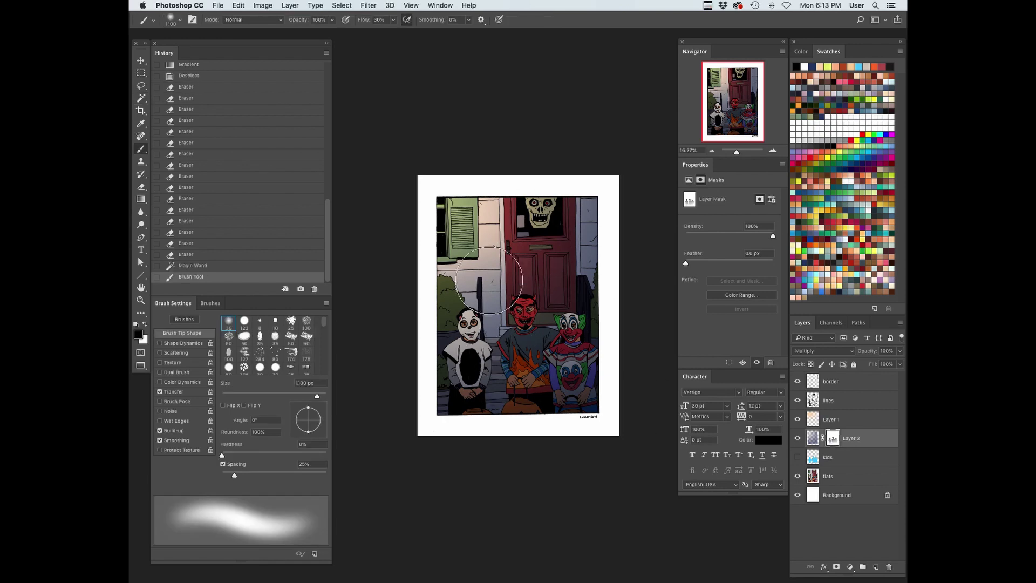
pyautogui.click(506, 383)
pyautogui.click(511, 338)
pyautogui.click(516, 333)
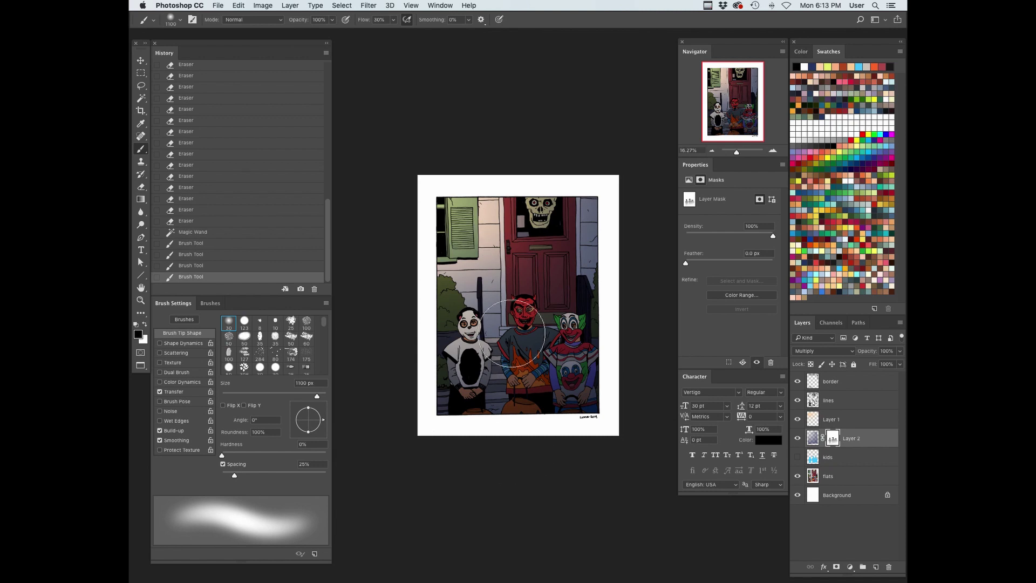
# Select the bushes' flat colour and brush black on the Multiply layer's mask to lighten the large bush beside the panda child
pyautogui.press('super+d')
pyautogui.press('w')
pyautogui.click(831, 476)
pyautogui.click(450, 302)
pyautogui.click(832, 438)
pyautogui.press('b')
pyautogui.press('super+h')
pyautogui.moveTo(457, 300); pyautogui.dragTo(472, 210)
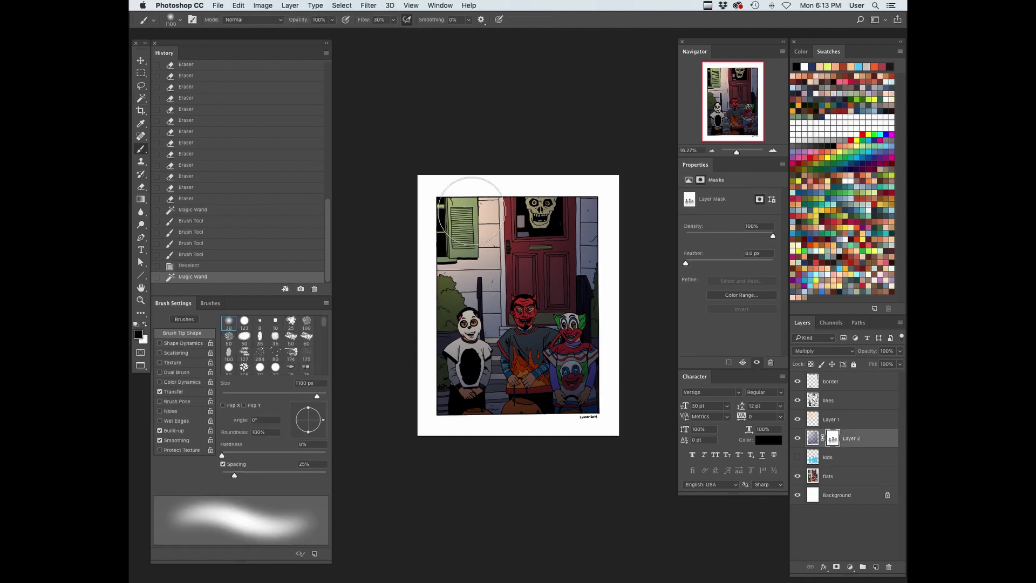
# Reduce the brush to 700 px and lighten the bush along the picture's right edge on the same mask
pyautogui.press('[')
pyautogui.press('[')
pyautogui.press('[')
pyautogui.press('[')
pyautogui.moveTo(590, 261); pyautogui.dragTo(590, 245)
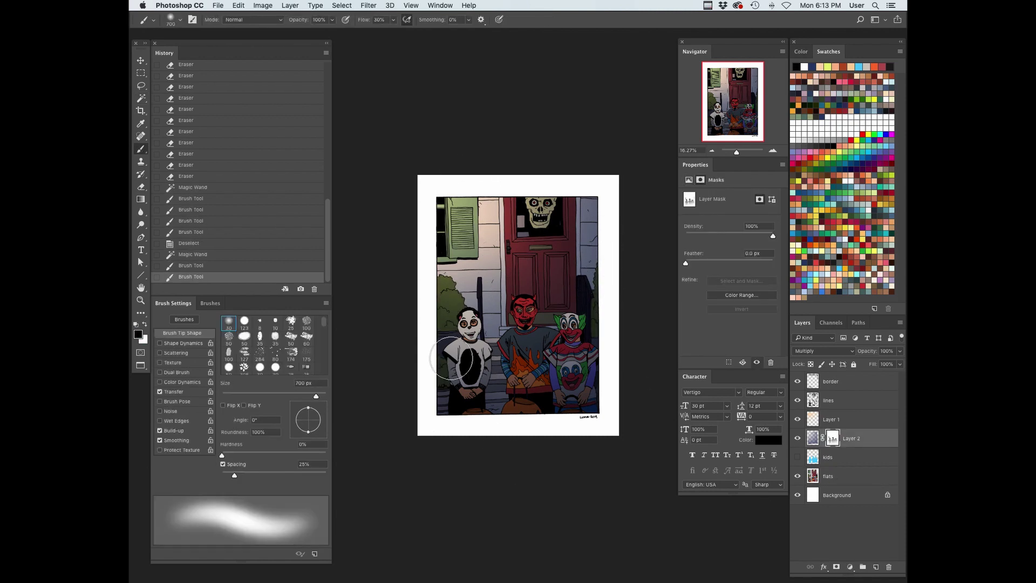
# Limit the selection to the lower bush beside the panda child with the Lasso and lighten its shading on the mask
pyautogui.press('l')
pyautogui.moveTo(492, 313); pyautogui.dragTo(560, 161)
pyautogui.moveTo(568, 269)
pyautogui.mouseDown()
pyautogui.moveTo(606, 199)
pyautogui.moveTo(588, 216)
pyautogui.mouseUp()
pyautogui.moveTo(593, 372); pyautogui.dragTo(591, 409)
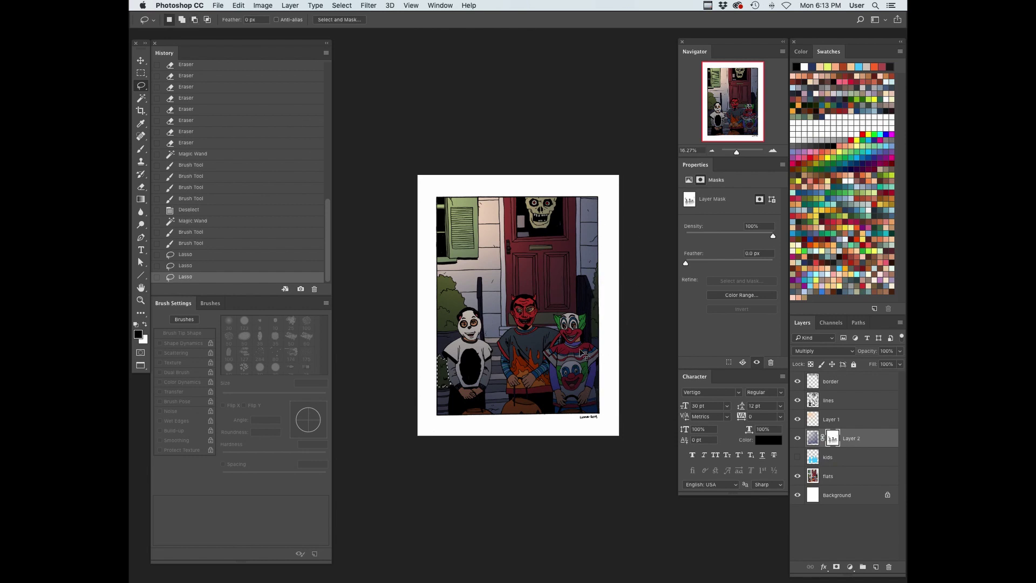
pyautogui.press('b')
pyautogui.press('super+h')
pyautogui.moveTo(446, 367); pyautogui.dragTo(444, 326)
pyautogui.moveTo(444, 325)
pyautogui.mouseDown()
pyautogui.moveTo(443, 300)
pyautogui.moveTo(470, 315)
pyautogui.mouseUp()
pyautogui.click(470, 370)
pyautogui.click(465, 371)
pyautogui.click(459, 372)
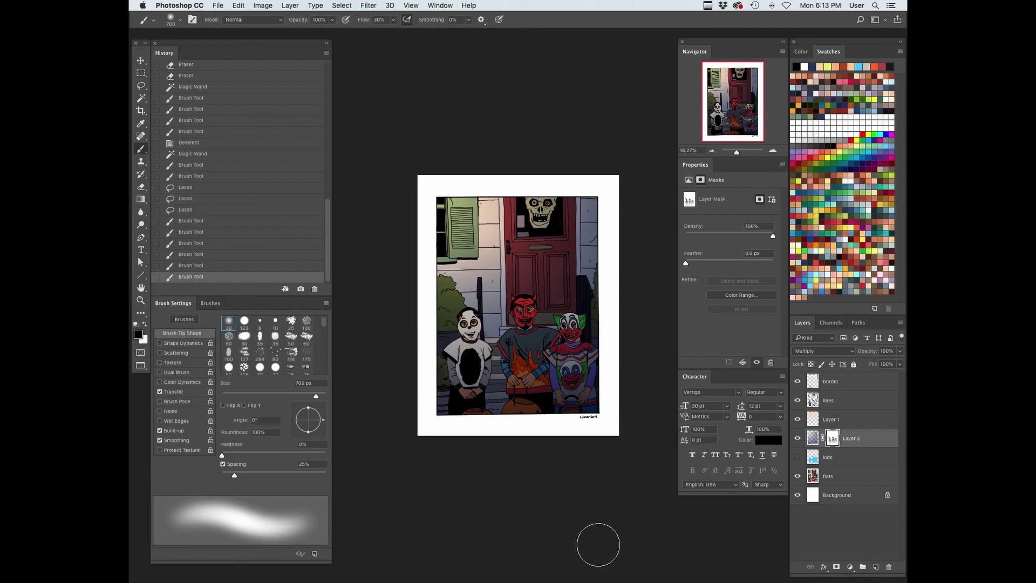
pyautogui.press('super+d')
# Compare the picture with and without the line art, and add a Curves adjustment layer above the lines layer
pyautogui.click(797, 401)
pyautogui.click(798, 400)
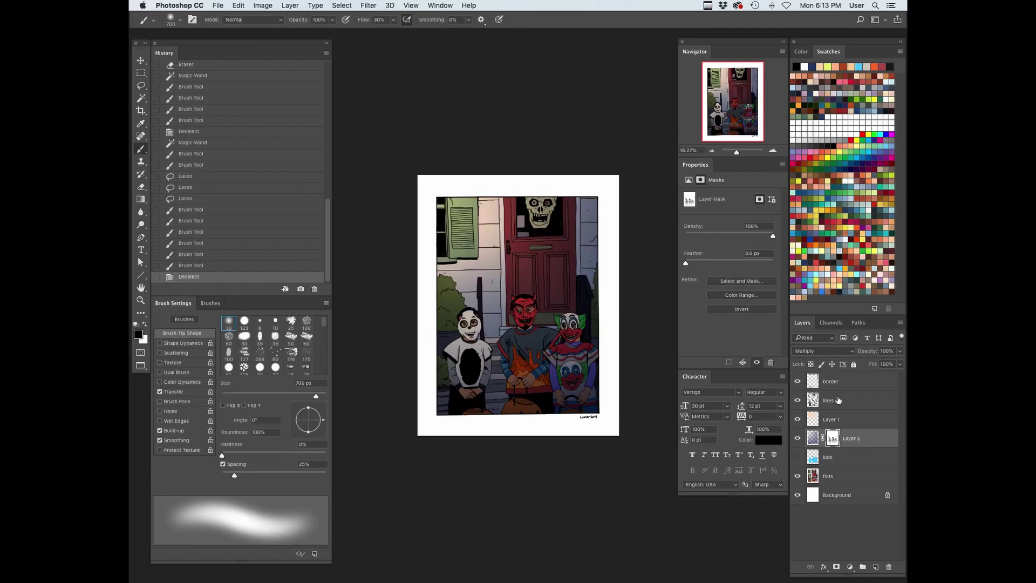
pyautogui.click(852, 400)
pyautogui.click(850, 568)
pyautogui.click(858, 448)
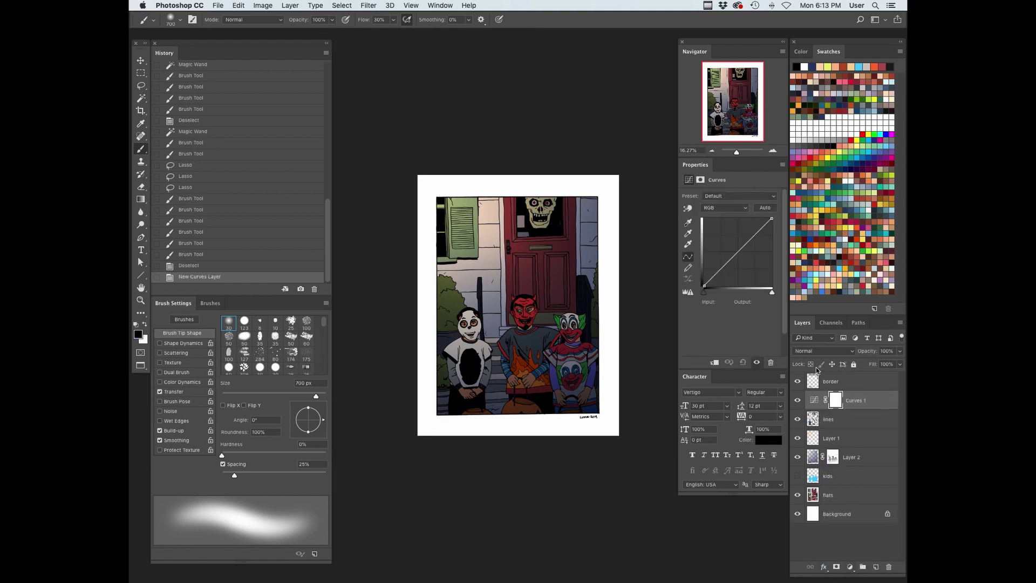
# Lower the midtones and lift the black point of the Red channel on the Curves layer
pyautogui.moveTo(737, 253); pyautogui.dragTo(745, 251)
pyautogui.click(745, 362)
pyautogui.click(724, 208)
pyautogui.click(725, 214)
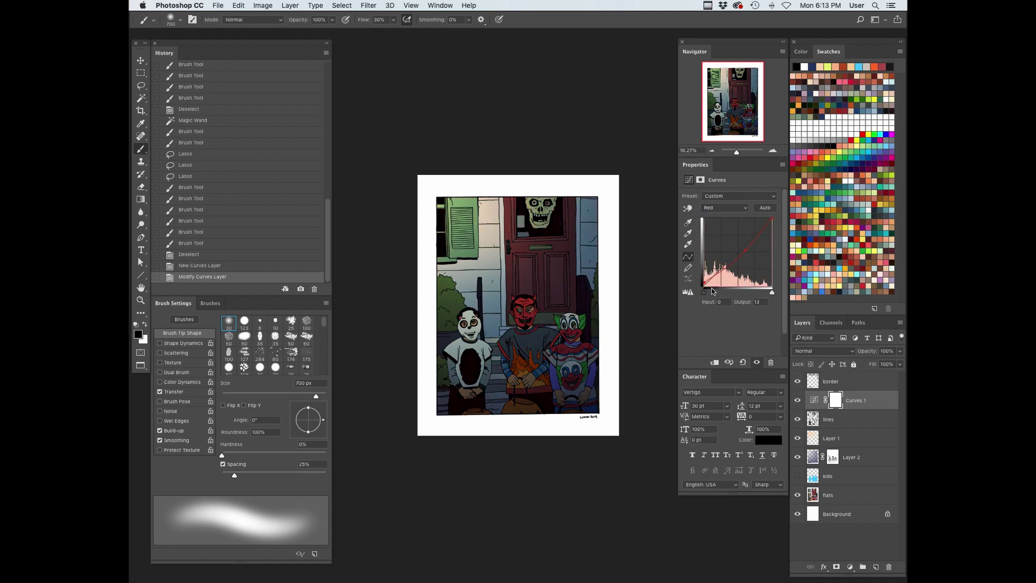
pyautogui.moveTo(704, 292)
pyautogui.mouseDown()
pyautogui.moveTo(713, 290)
pyautogui.moveTo(703, 292)
pyautogui.mouseUp()
# Add a highlight point and a shadow point at input 74, output 69 to the Green channel of the Curves layer
pyautogui.moveTo(772, 218); pyautogui.dragTo(754, 233)
pyautogui.click(729, 209)
pyautogui.click(730, 215)
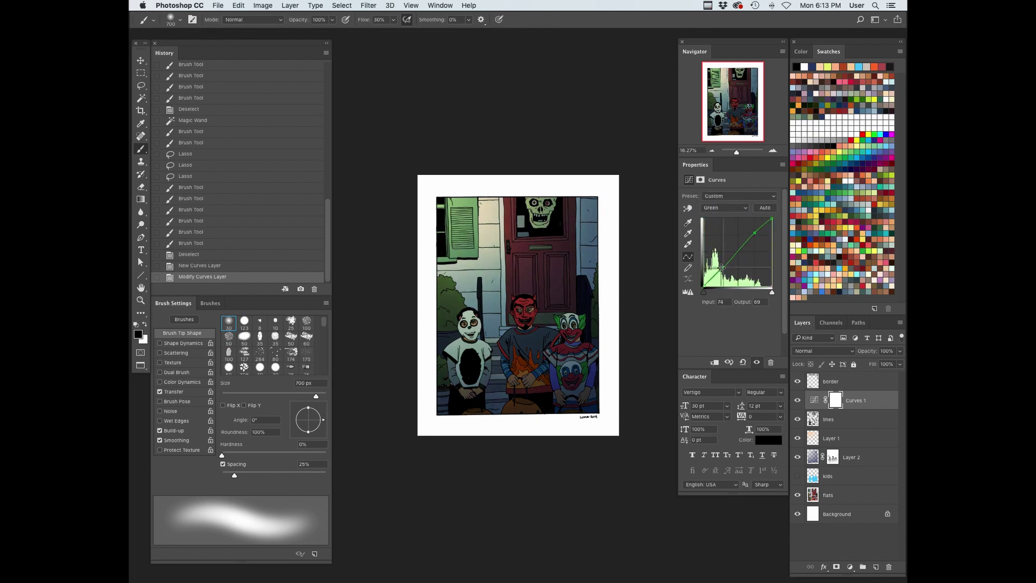
# Lower the lighter tones of the Blue channel on the Curves layer and lift its shadows at input 66 to output 79
pyautogui.click(724, 208)
pyautogui.click(726, 216)
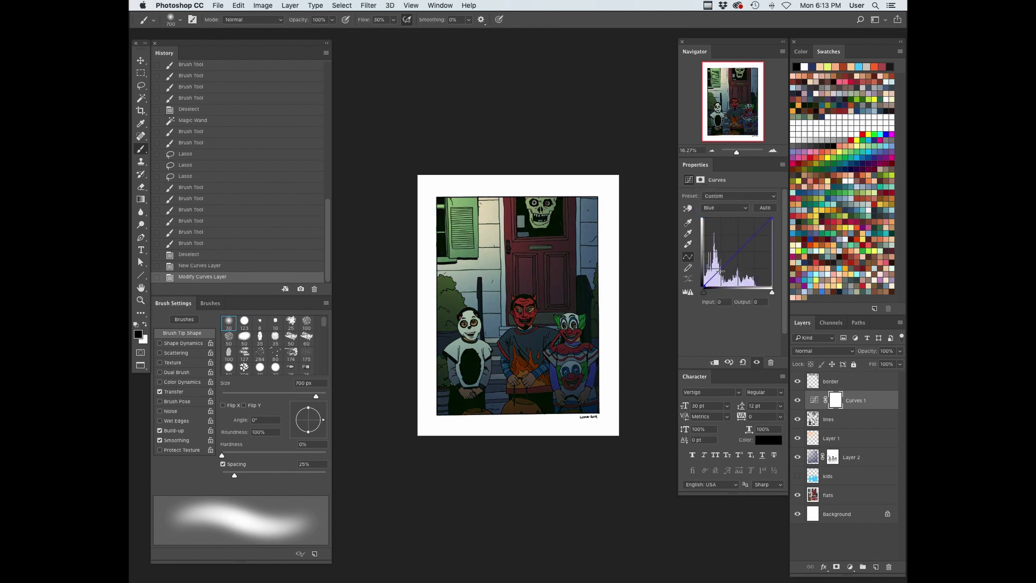
pyautogui.moveTo(744, 245); pyautogui.dragTo(722, 264)
pyautogui.click(722, 265)
# Set the Red channel's black point to output 13 and the Green channel's shadow point to input 70, output 71
pyautogui.click(725, 208)
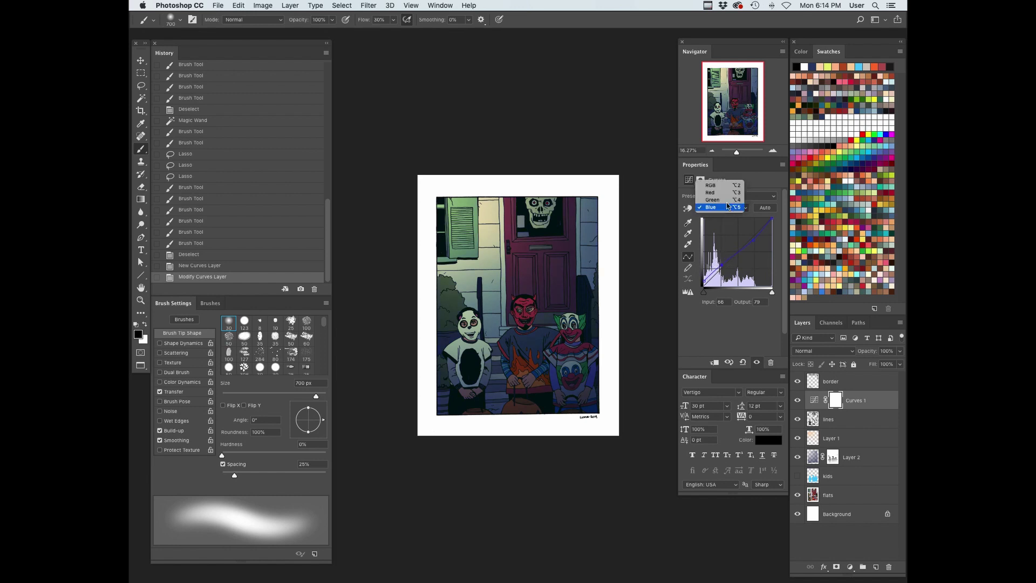
pyautogui.click(717, 189)
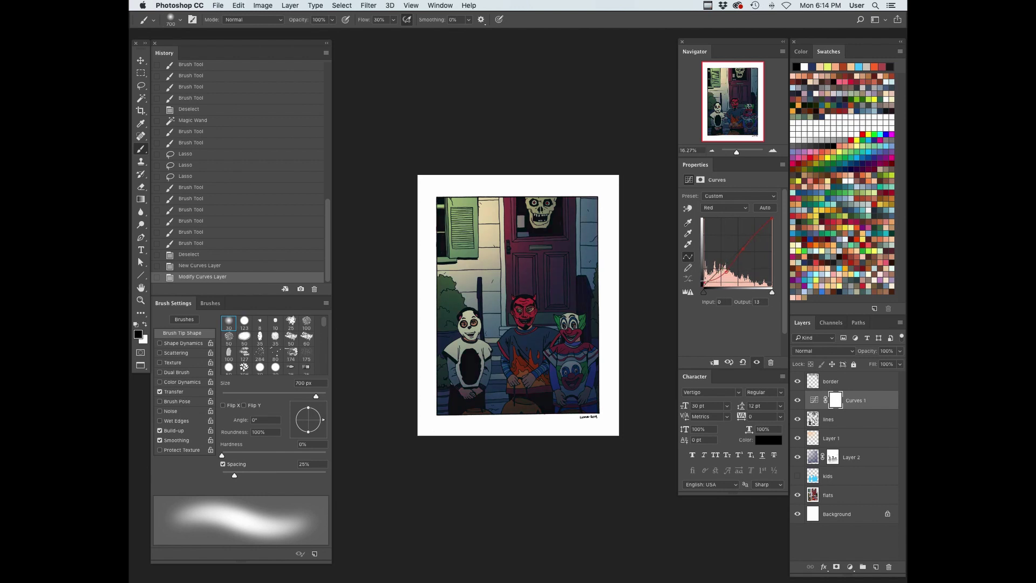
pyautogui.moveTo(702, 284)
pyautogui.mouseDown()
pyautogui.moveTo(709, 276)
pyautogui.moveTo(699, 284)
pyautogui.mouseUp()
pyautogui.click(724, 208)
pyautogui.click(718, 217)
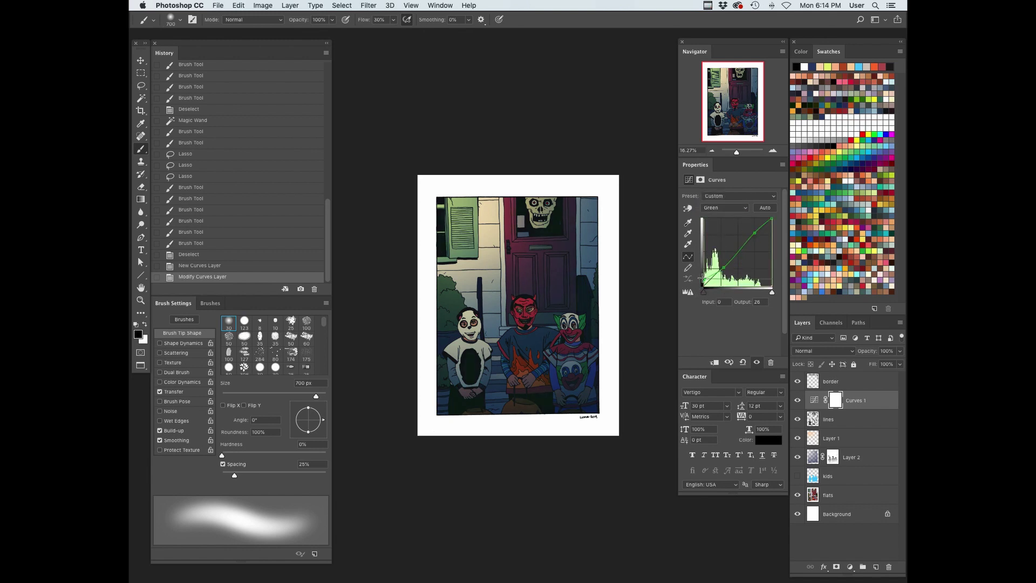
pyautogui.click(723, 267)
# Raise the composite RGB curve's black point to output 11 and brighten the midtones at input 82 to output 105
pyautogui.click(724, 208)
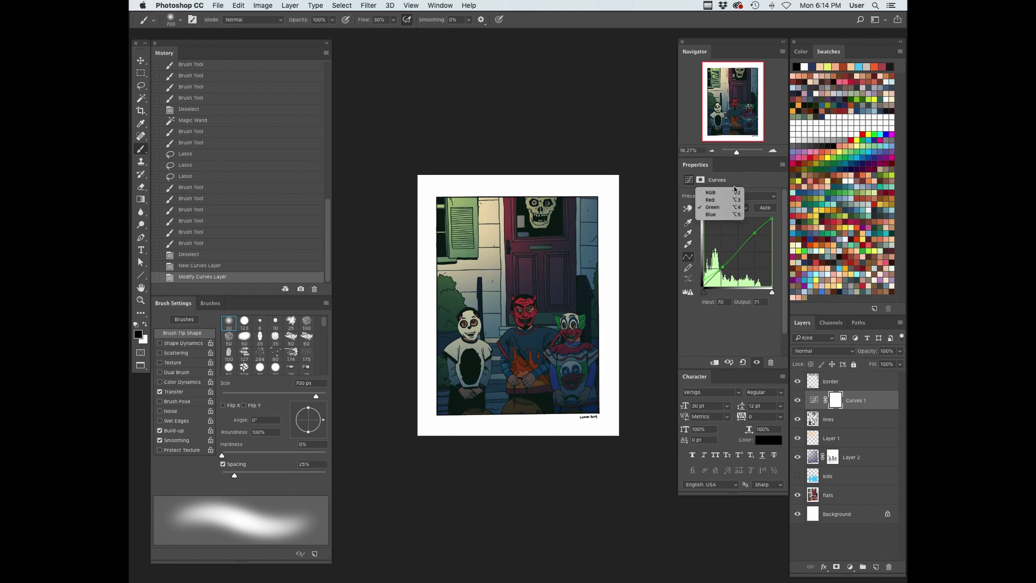
pyautogui.click(723, 190)
pyautogui.moveTo(703, 286); pyautogui.dragTo(704, 282)
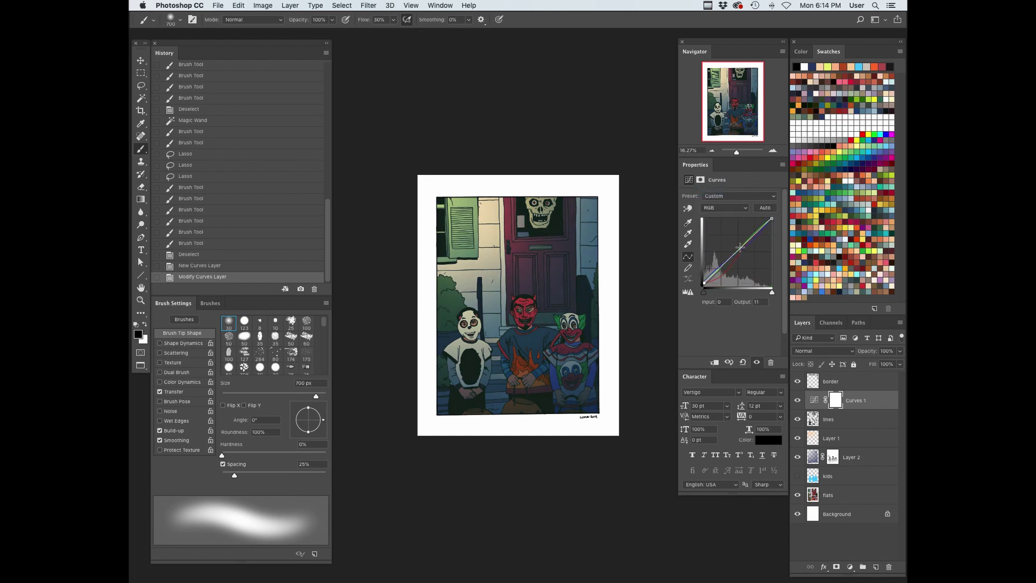
pyautogui.moveTo(755, 233); pyautogui.dragTo(728, 258)
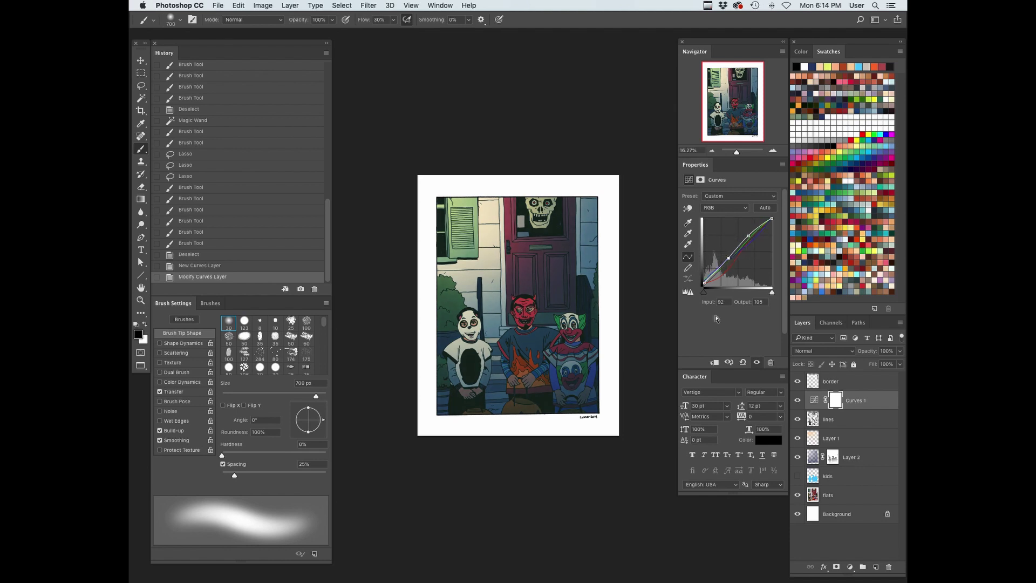
# Add a Levels adjustment layer above the Curves layer with the black input at 14 and the midtones at 1.21
pyautogui.click(848, 568)
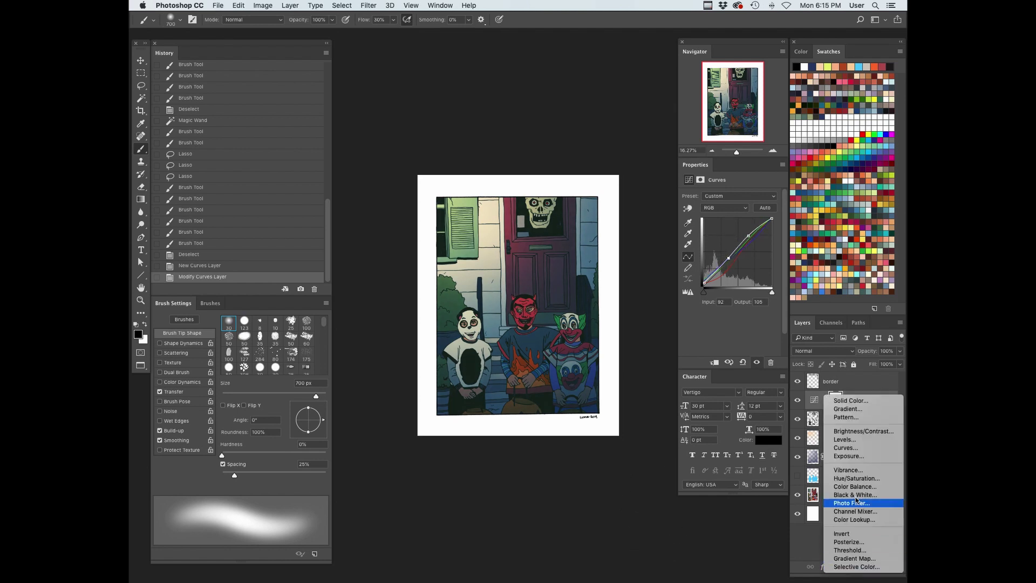
pyautogui.click(844, 439)
pyautogui.moveTo(737, 266); pyautogui.dragTo(701, 264)
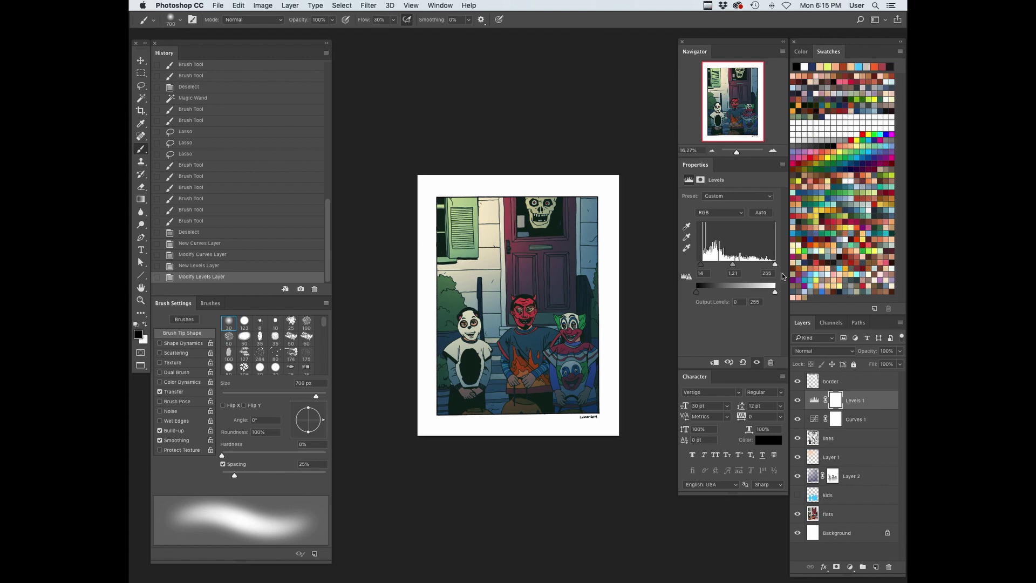
# Compare the graded picture with and without the line art
pyautogui.click(797, 439)
pyautogui.click(797, 439)
pyautogui.click(798, 439)
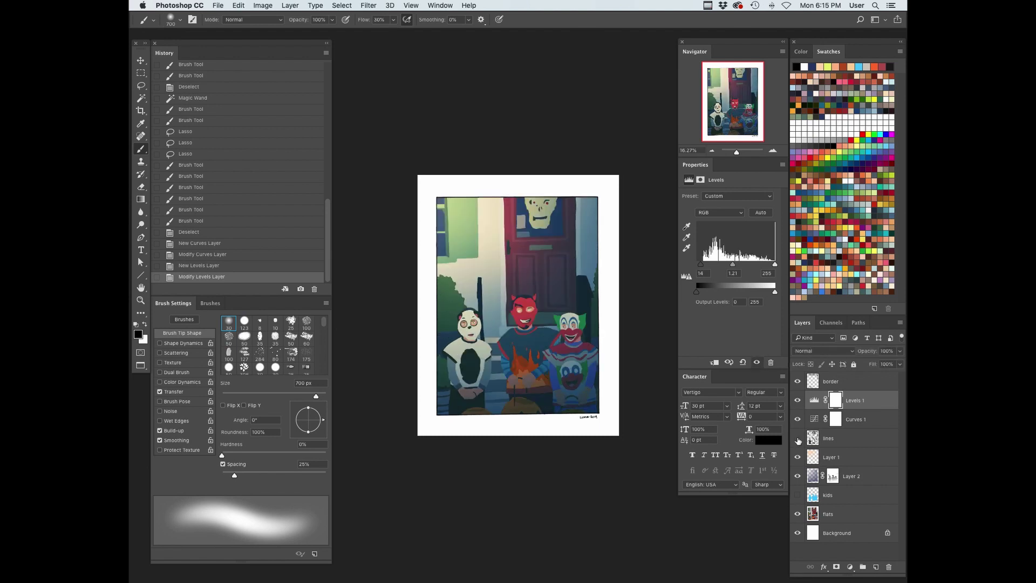
pyautogui.click(797, 438)
# Stamp only the colour layers into a new layer above Layer 1, temporarily hiding the border, Levels, Curves and lines layers
pyautogui.click(835, 439)
pyautogui.moveTo(798, 381); pyautogui.dragTo(797, 419)
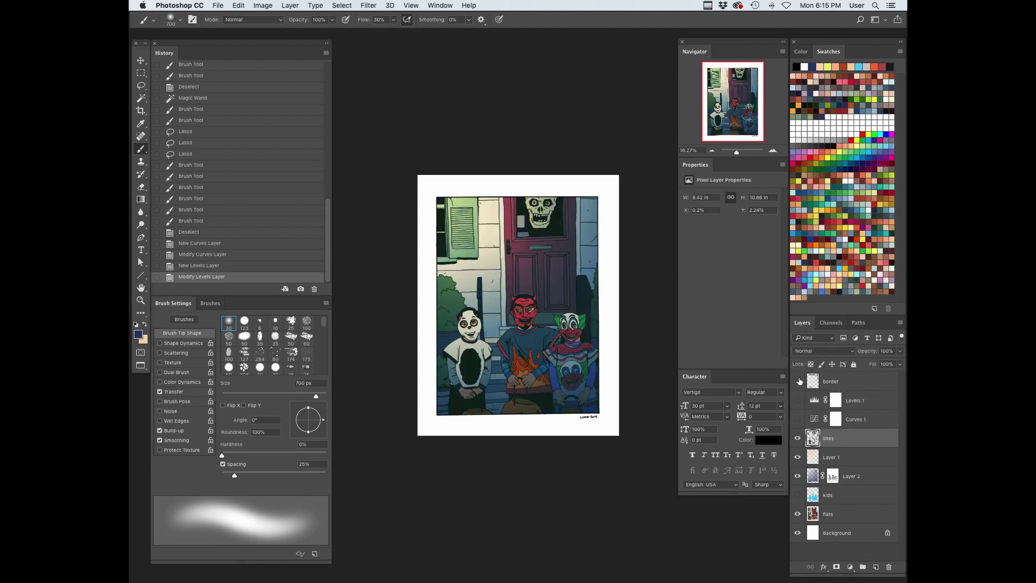
pyautogui.click(833, 457)
pyautogui.click(797, 438)
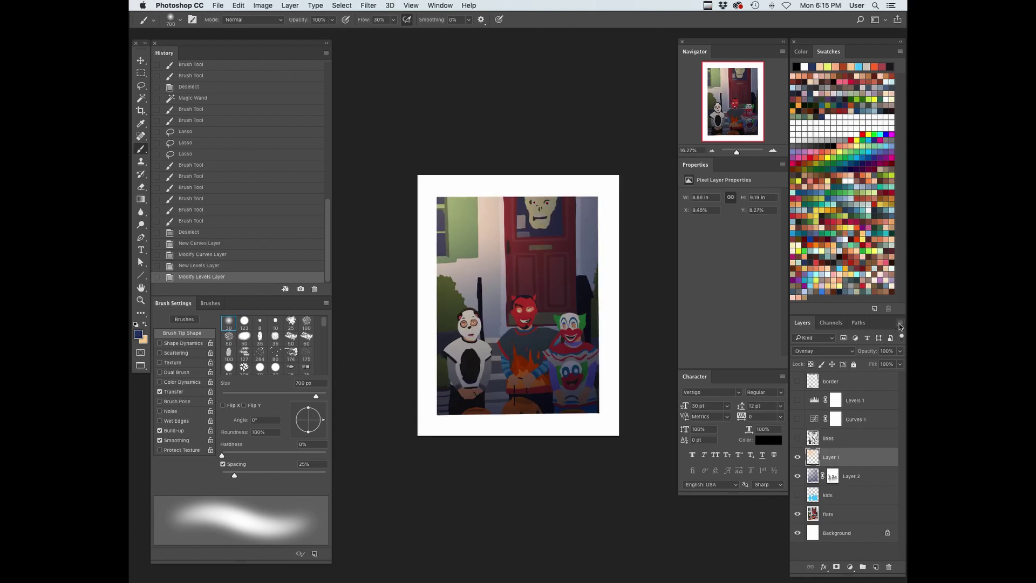
pyautogui.click(900, 323)
pyautogui.click(843, 512)
pyautogui.moveTo(797, 438); pyautogui.dragTo(798, 381)
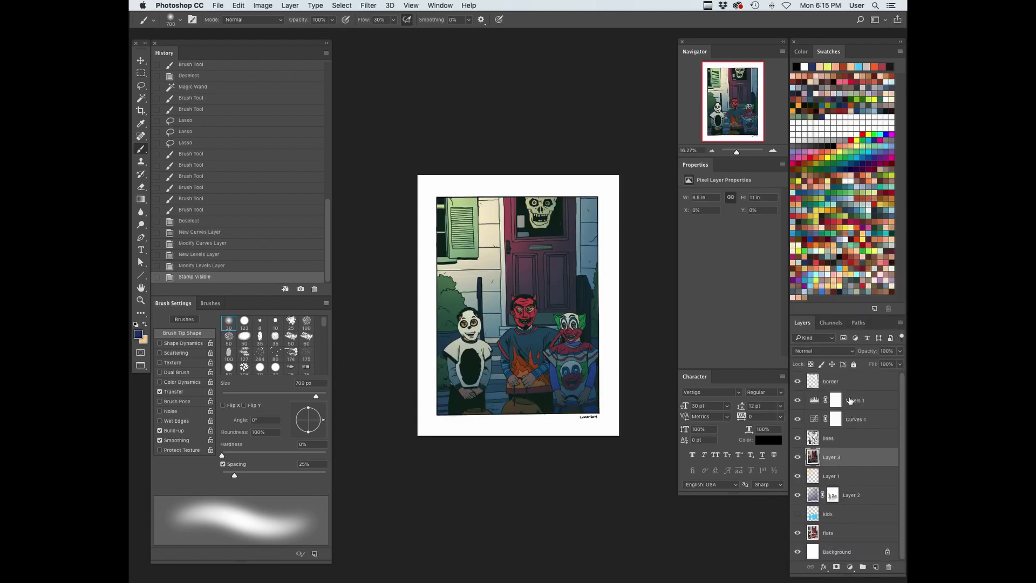
# Apply the Color Halftone filter to the stamped colour layer with screen angles of 108, 162, 90 and 45 degrees
pyautogui.press('z')
pyautogui.moveTo(547, 347); pyautogui.dragTo(604, 347)
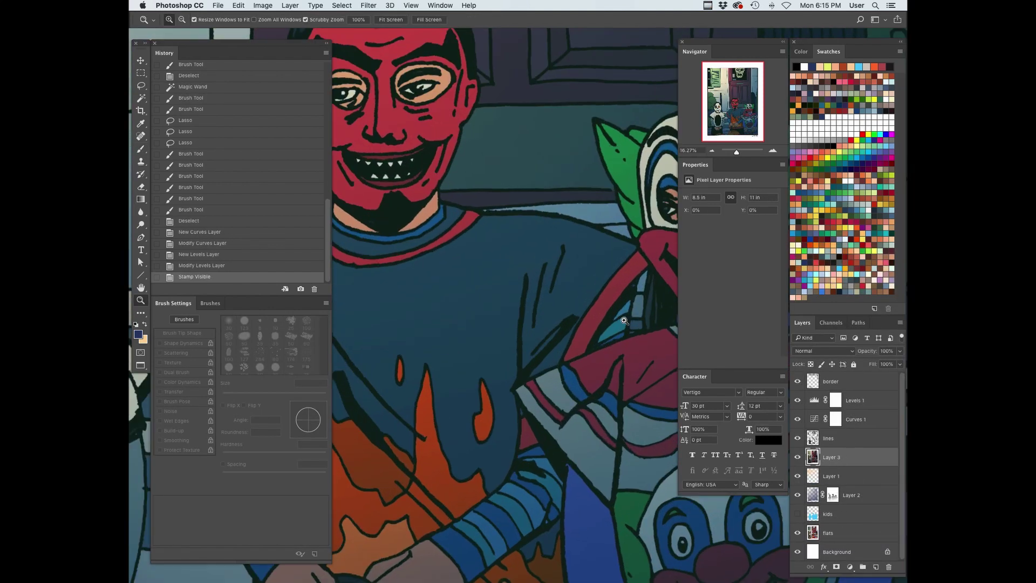
pyautogui.press('Tab')
pyautogui.click(369, 6)
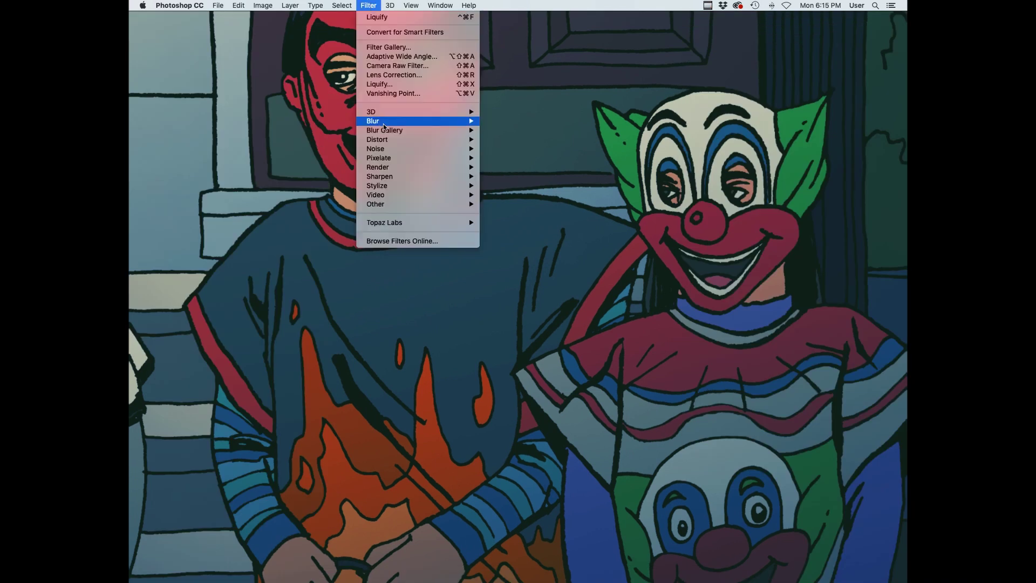
pyautogui.moveTo(421, 158)
pyautogui.click(521, 158)
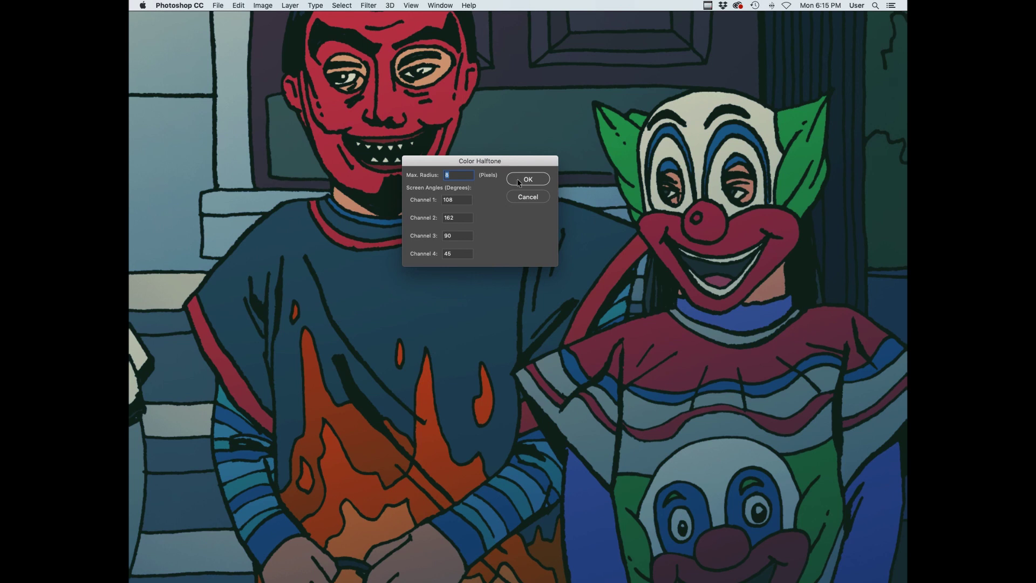
pyautogui.click(518, 180)
pyautogui.press('Tab')
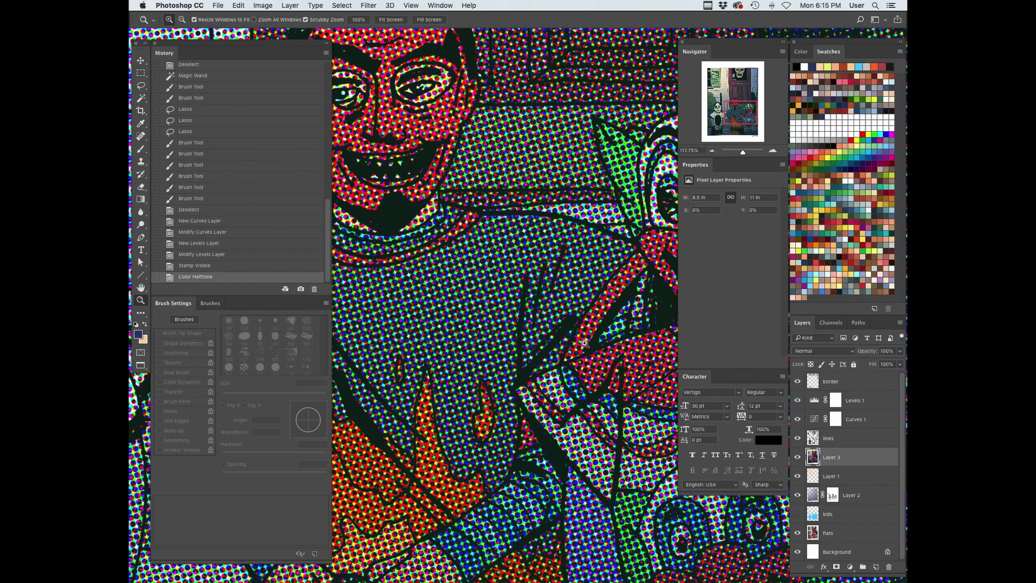
# Set the halftone layer to Overlay at 5% opacity and check the dot texture across the whole picture
pyautogui.press('super+0')
pyautogui.click(819, 351)
pyautogui.click(808, 457)
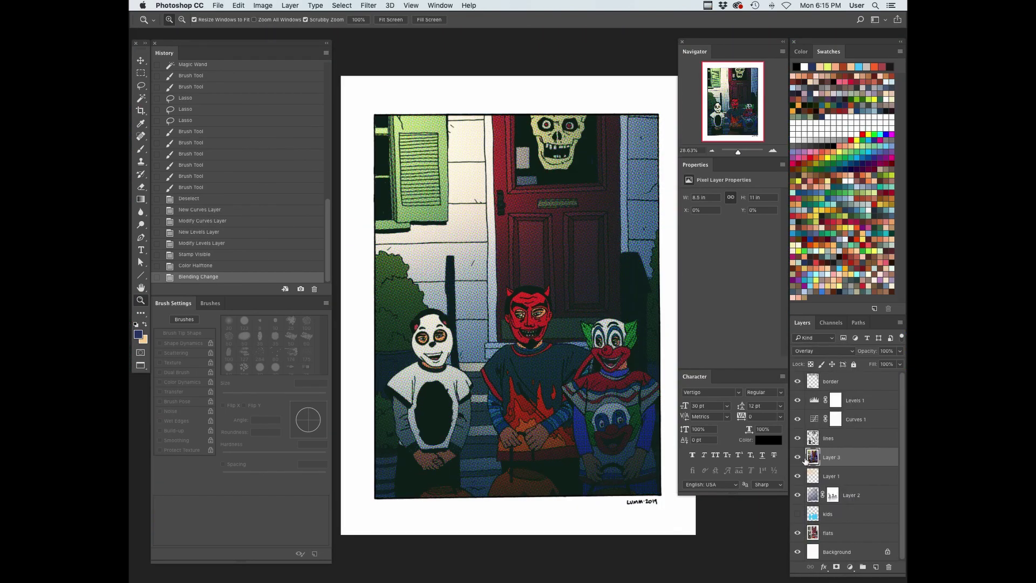
pyautogui.press('Tab')
pyautogui.moveTo(545, 324); pyautogui.dragTo(611, 362)
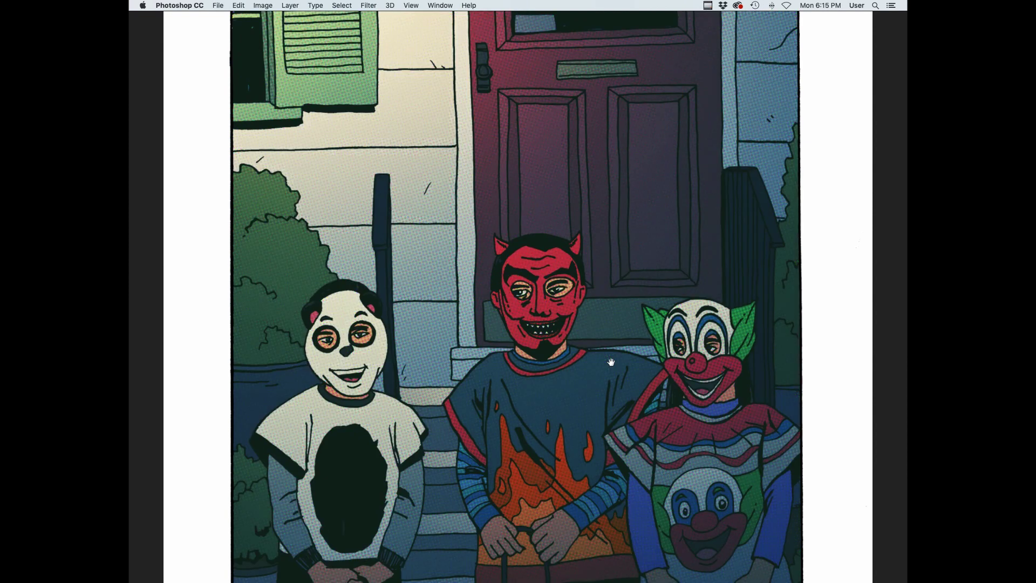
pyautogui.press('super+0')
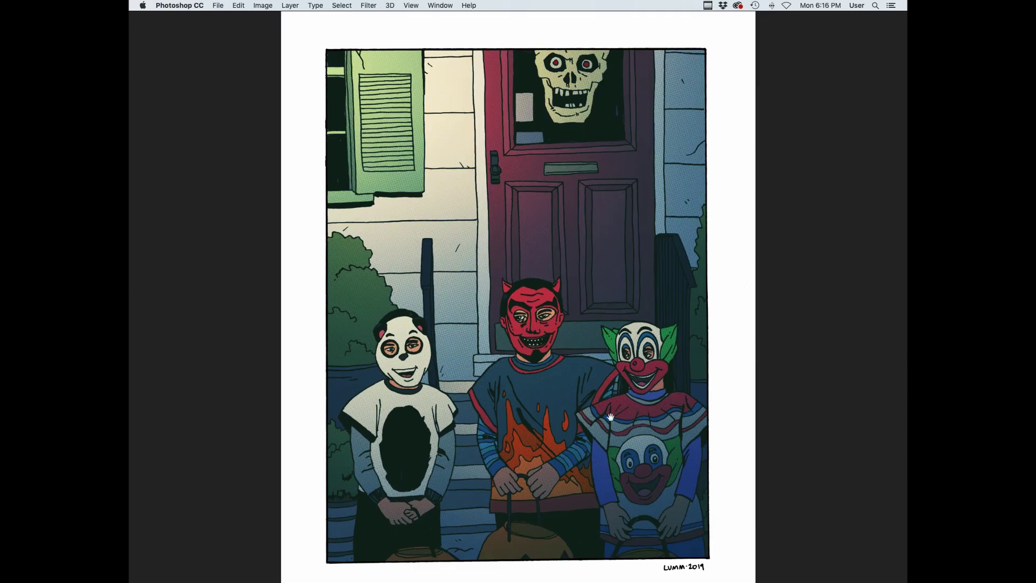
pyautogui.press('Tab')
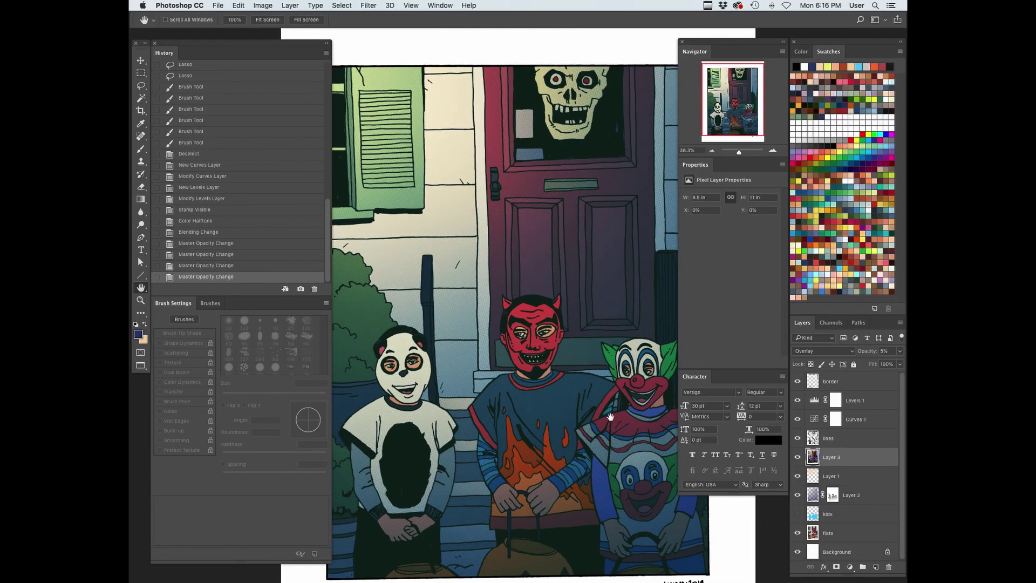
pyautogui.press('Tab')
pyautogui.moveTo(636, 347); pyautogui.dragTo(661, 400)
pyautogui.moveTo(722, 348); pyautogui.dragTo(668, 400)
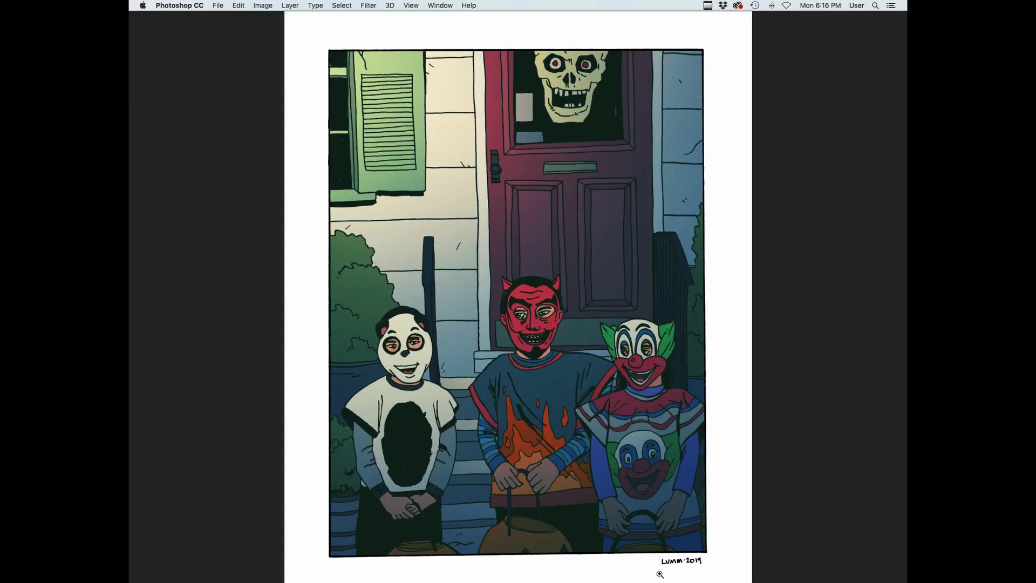
pyautogui.moveTo(632, 439); pyautogui.dragTo(669, 415)
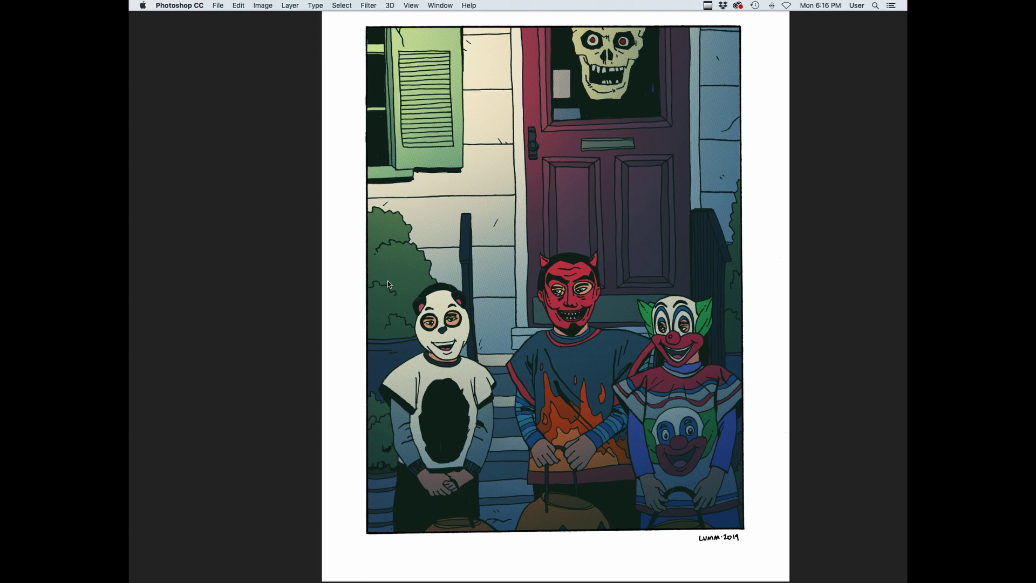
# Switch to Adobe Bridge and open the old handmade paper texture from the Misc folder inside Bkgrnds
pyautogui.press('super+Tab')
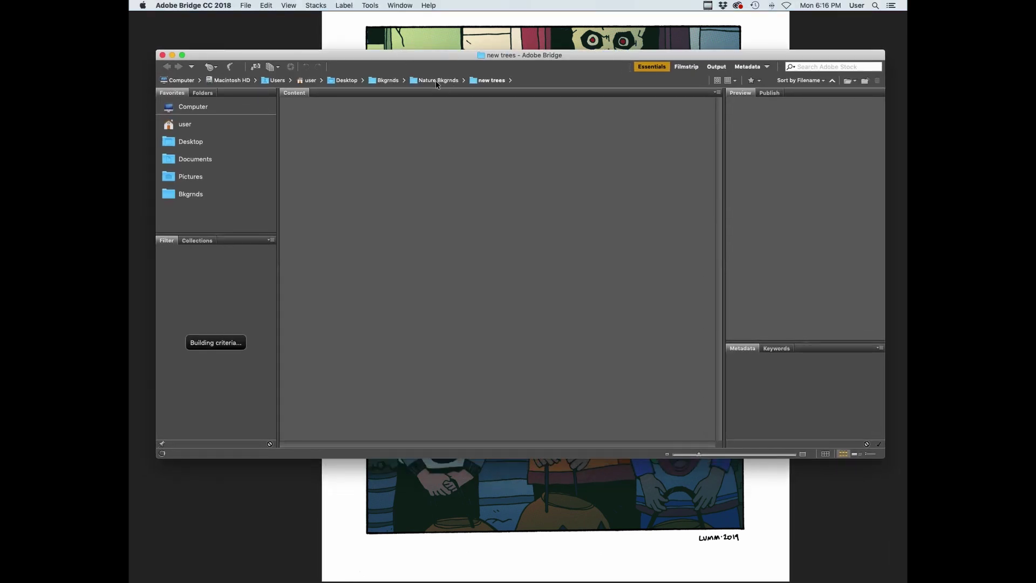
pyautogui.click(388, 80)
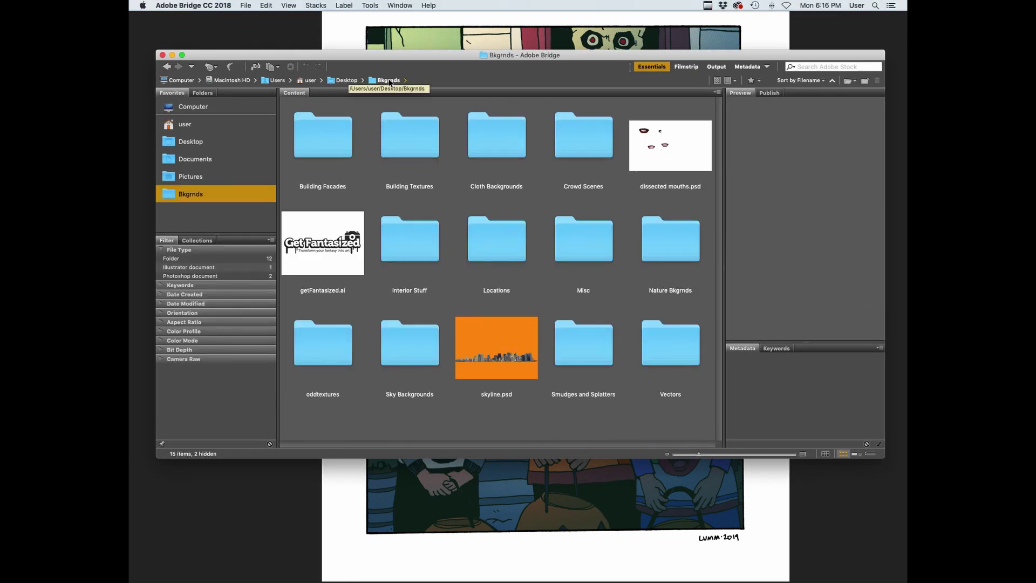
pyautogui.doubleClick(576, 256)
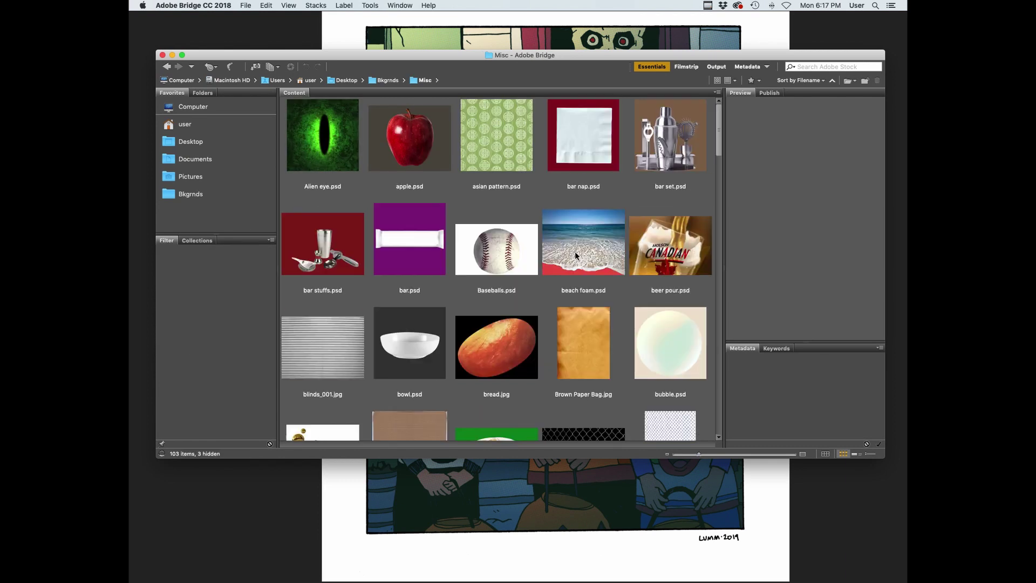
pyautogui.scroll(-5, 575, 256)
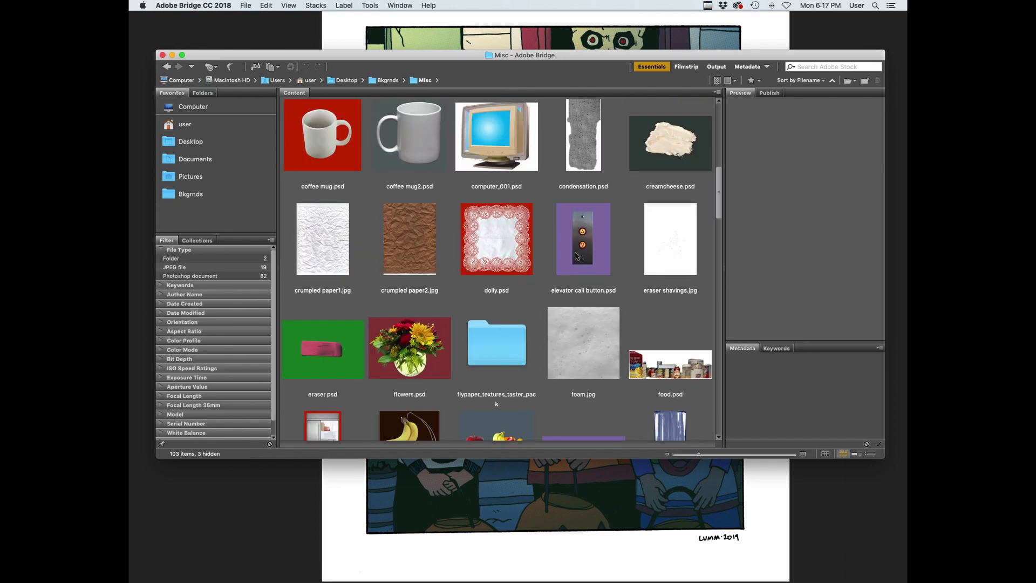
pyautogui.scroll(-15, 576, 256)
pyautogui.click(577, 256)
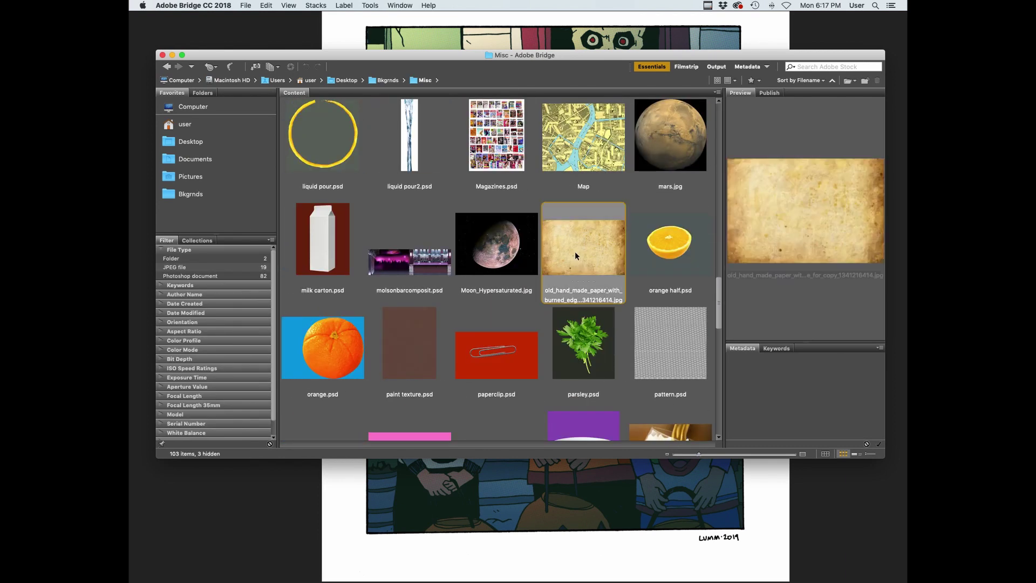
pyautogui.doubleClick(576, 256)
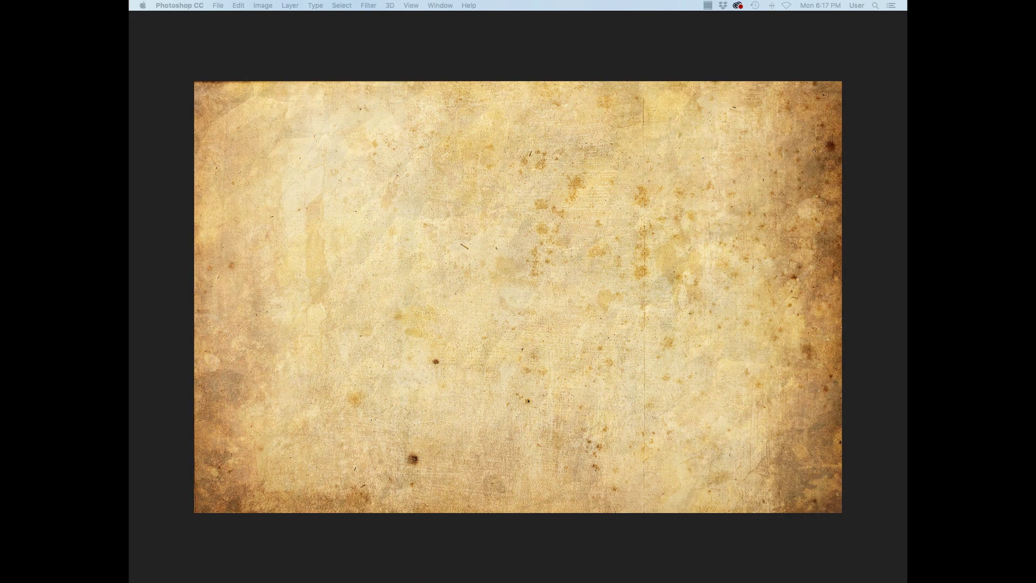
# Copy the whole paper texture, close its file, and paste it into the illustration above the Levels layer
pyautogui.press('super+a')
pyautogui.press('super+c')
pyautogui.press('super+w')
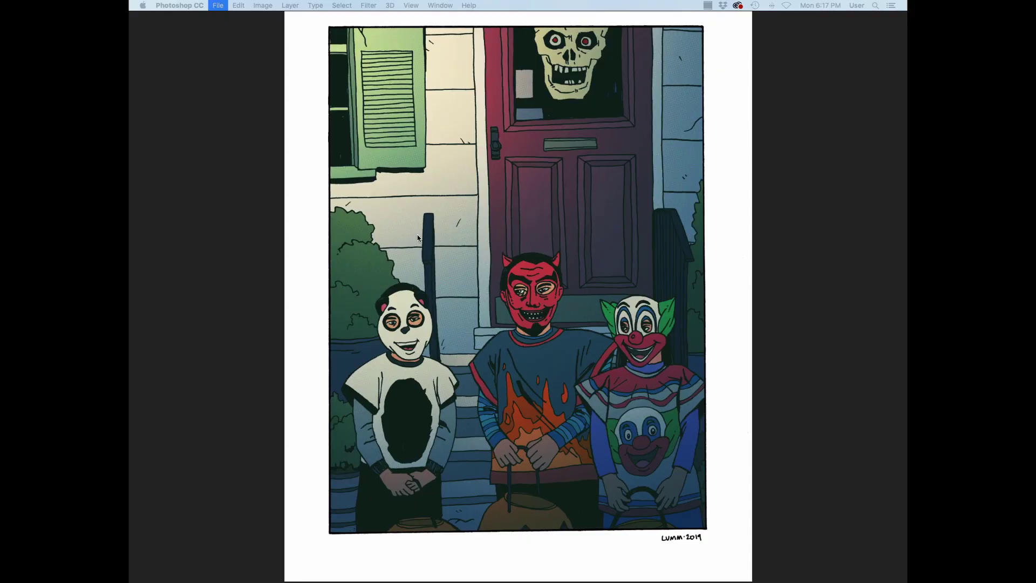
pyautogui.press('f')
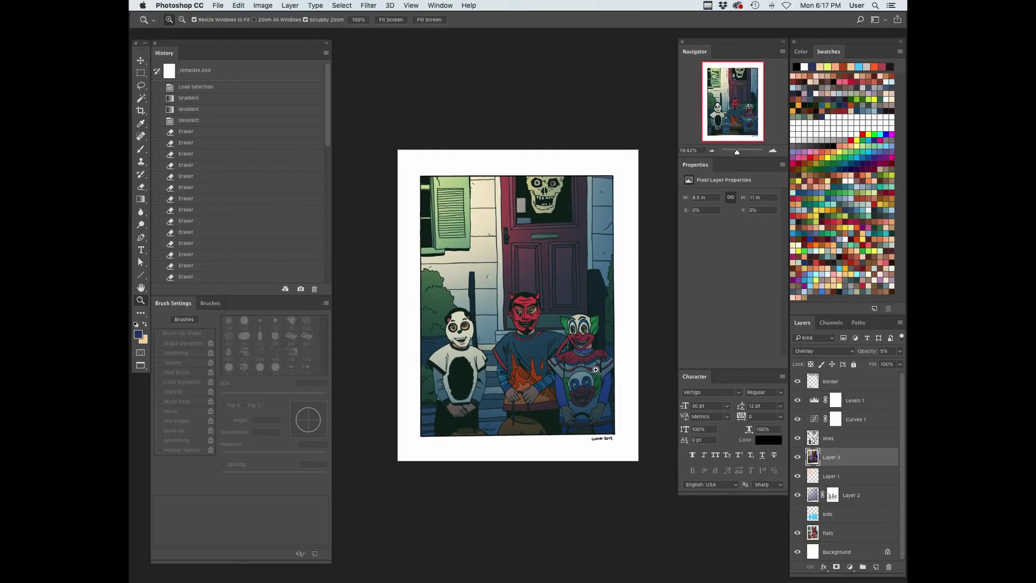
pyautogui.click(855, 404)
pyautogui.hotkey('ctrl', 'v')
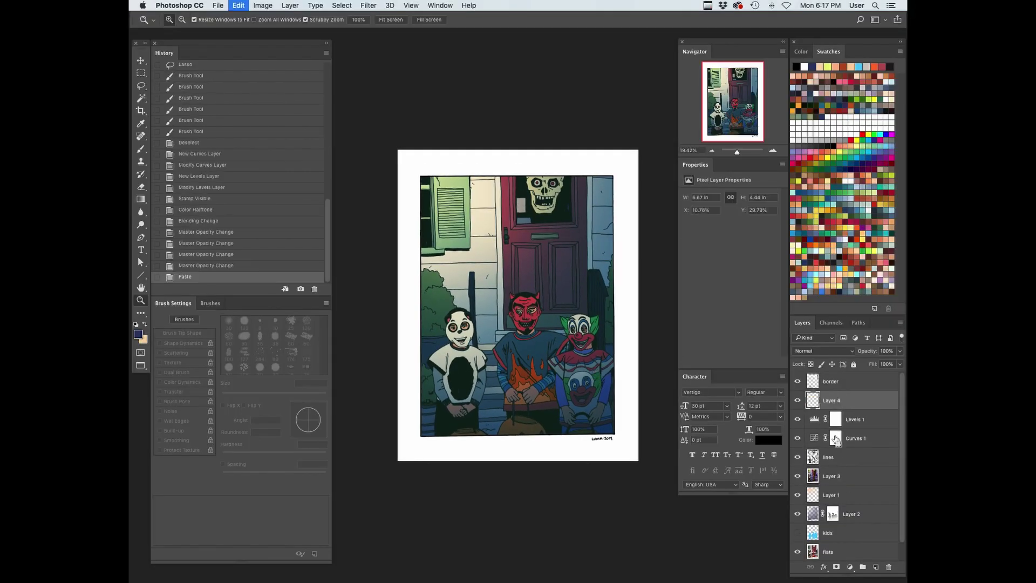
# Rotate the pasted paper texture 90° clockwise and enlarge it until it covers the entire bordered picture
pyautogui.hotkey('ctrl', 't')
pyautogui.rightClick(557, 292)
pyautogui.click(622, 391)
pyautogui.moveTo(580, 211); pyautogui.dragTo(620, 163)
pyautogui.moveTo(615, 306); pyautogui.dragTo(625, 304)
pyautogui.press('Return')
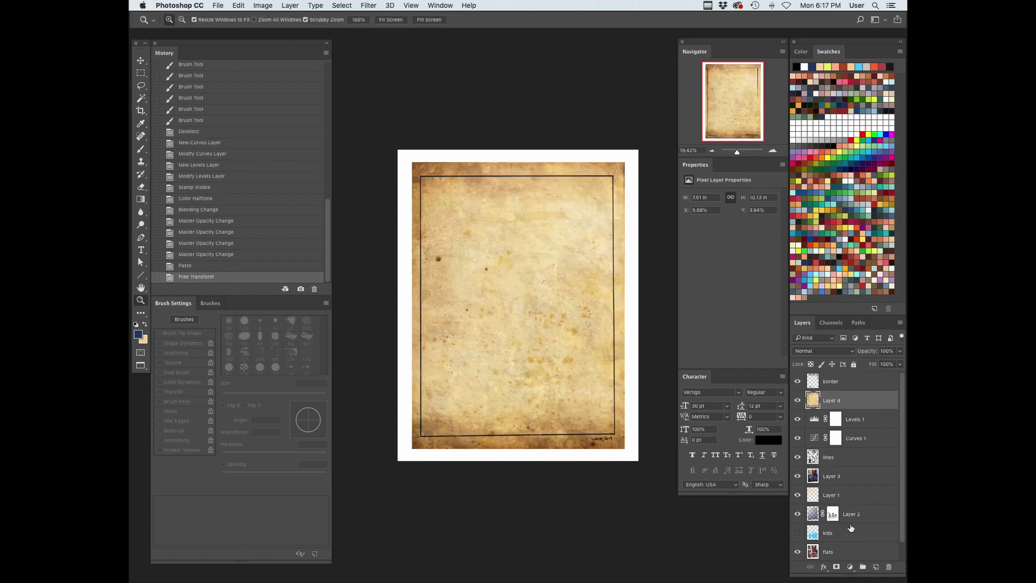
# Select the white margin from the flats layer and mask the paper texture so it only shows inside the bordered picture
pyautogui.click(848, 549)
pyautogui.press('w')
pyautogui.click(632, 429)
pyautogui.click(842, 401)
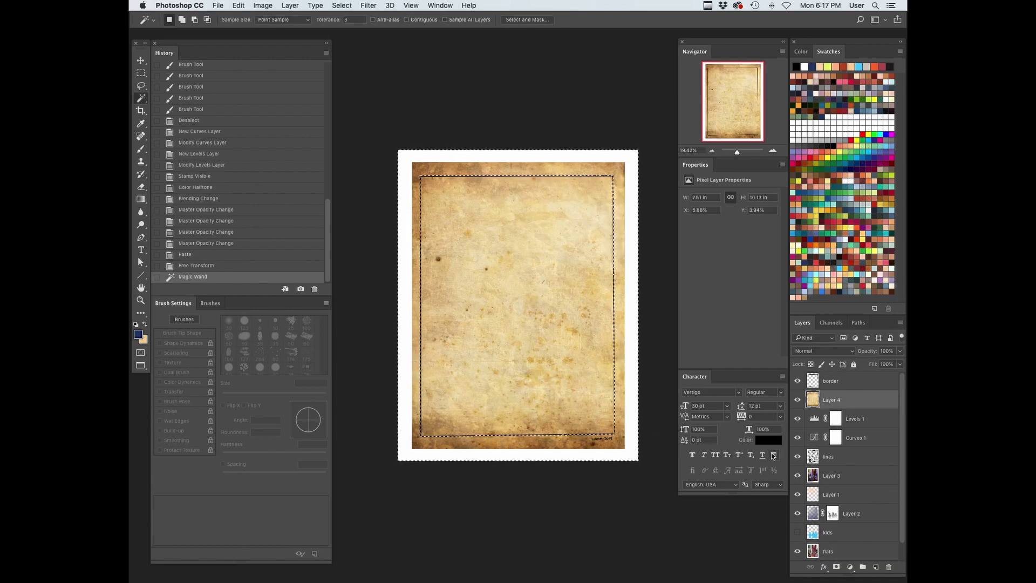
pyautogui.click(836, 567)
pyautogui.press('super+i')
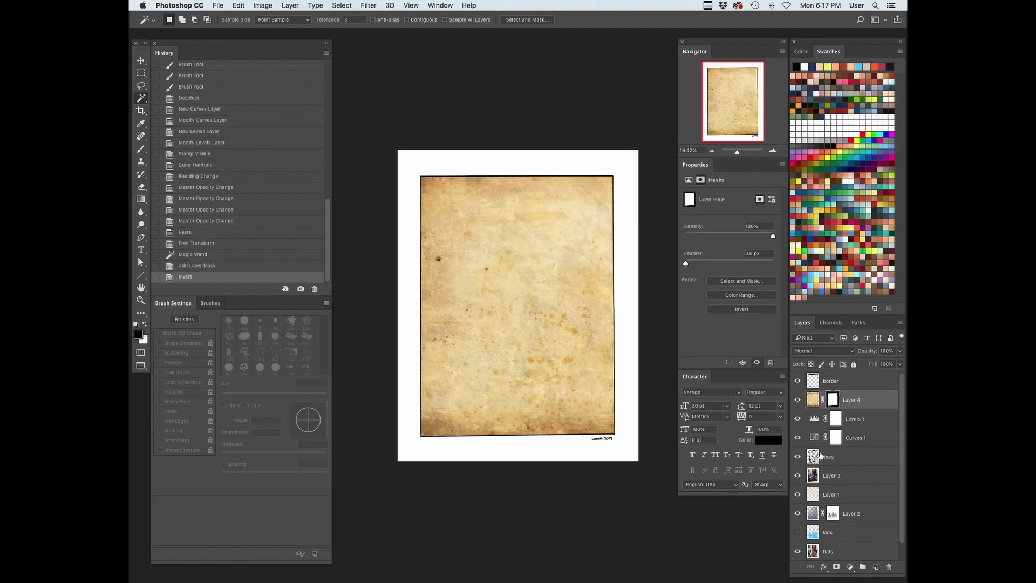
# Set the masked paper texture layer to Overlay blending at 20% opacity
pyautogui.click(827, 351)
pyautogui.click(820, 454)
pyautogui.press('h')
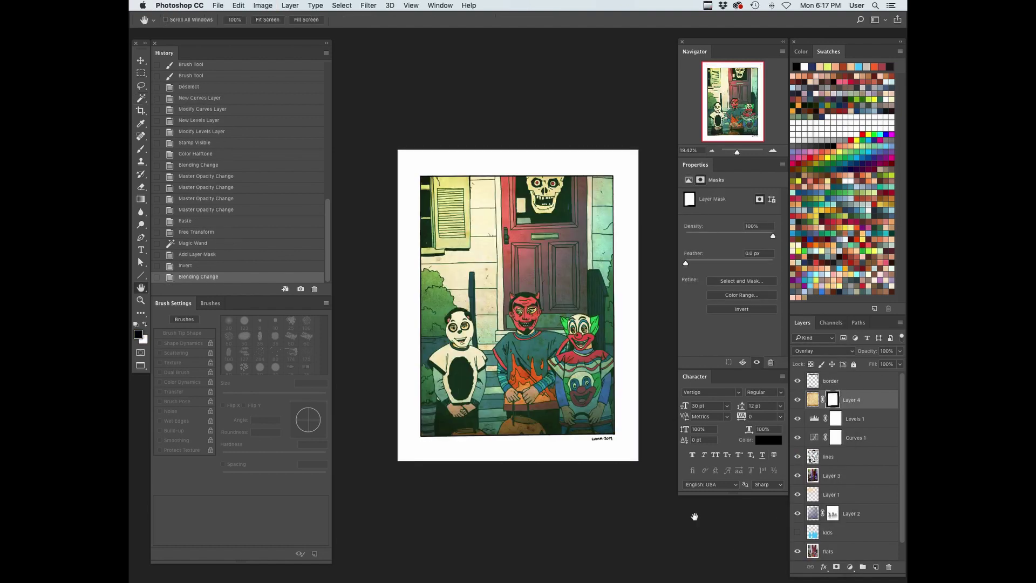
pyautogui.press('2')
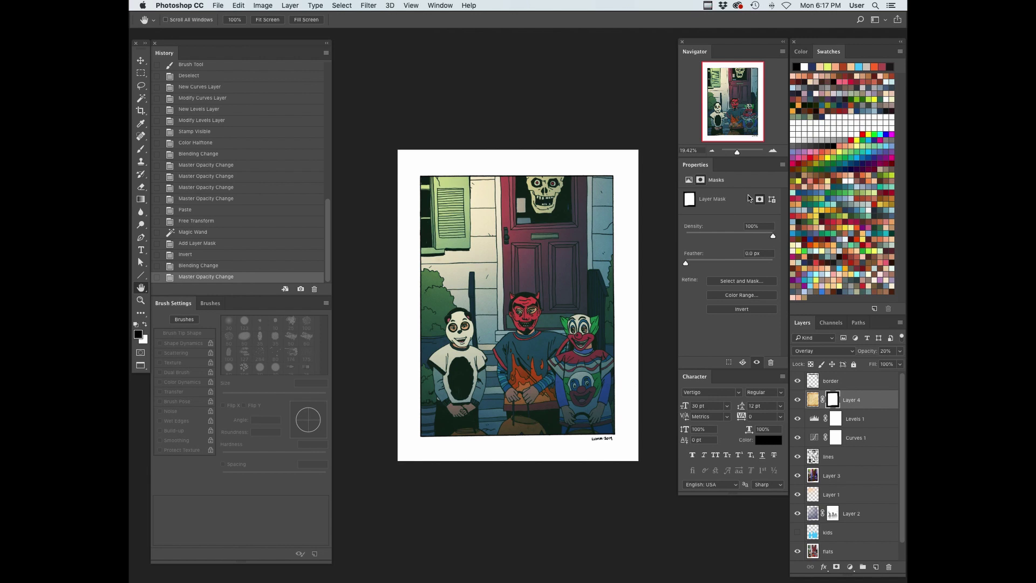
# Reduce the paper texture's saturation to -54 and compare the picture with the texture shown and hidden
pyautogui.click(813, 400)
pyautogui.hotkey('ctrl', 'u')
pyautogui.moveTo(769, 150); pyautogui.dragTo(743, 151)
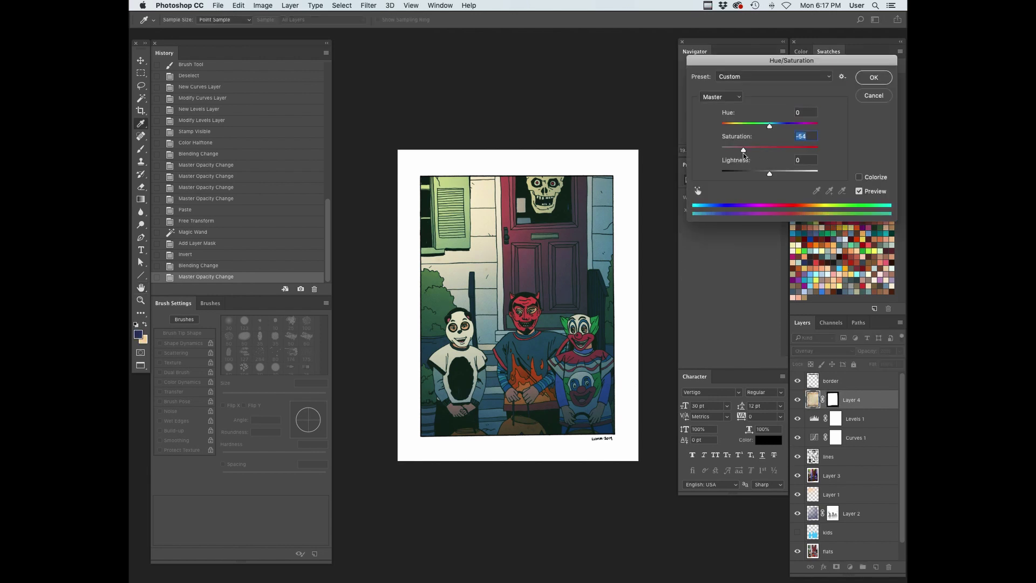
pyautogui.press('Return')
pyautogui.press('z')
pyautogui.moveTo(565, 284); pyautogui.dragTo(654, 243)
pyautogui.click(797, 400)
pyautogui.click(797, 400)
pyautogui.click(797, 400)
pyautogui.click(797, 400)
pyautogui.press('super+0')
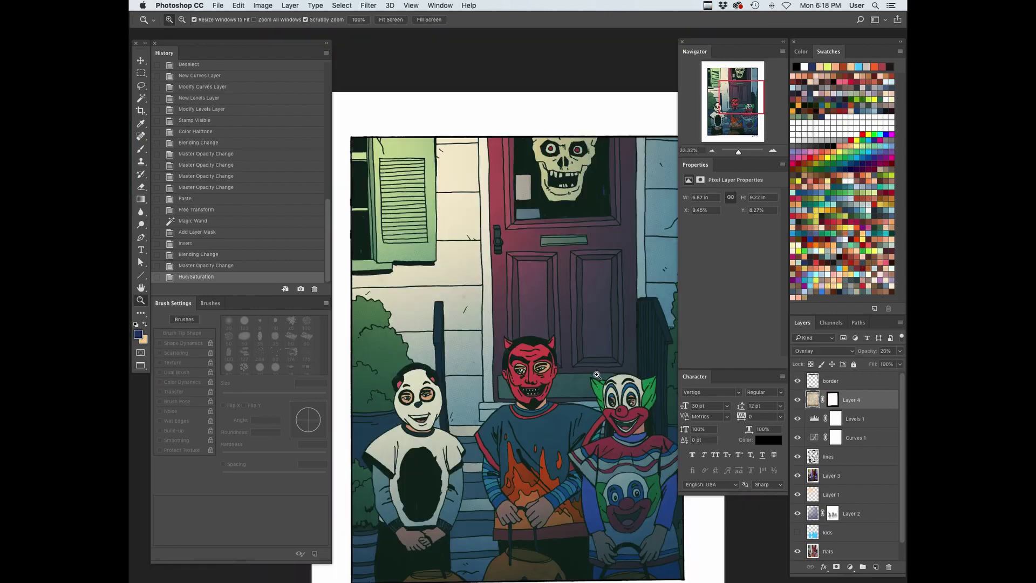
# Copy the blue and brown light-leak texture from the untitled document and paste it into the illustration above the paper texture
pyautogui.press('super+grave')
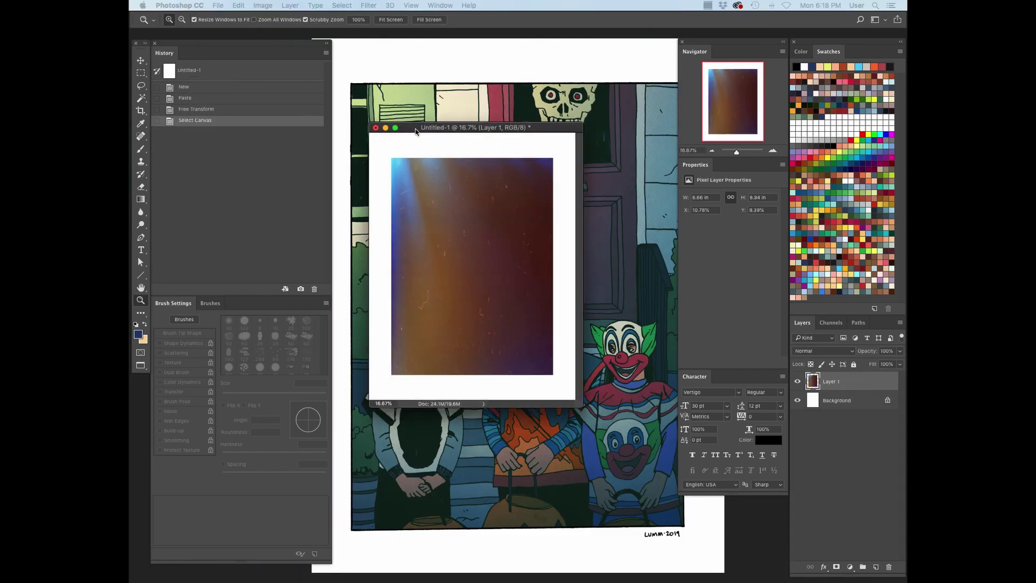
pyautogui.press('f')
pyautogui.press('f')
pyautogui.press('f')
pyautogui.click(621, 82)
pyautogui.press('f')
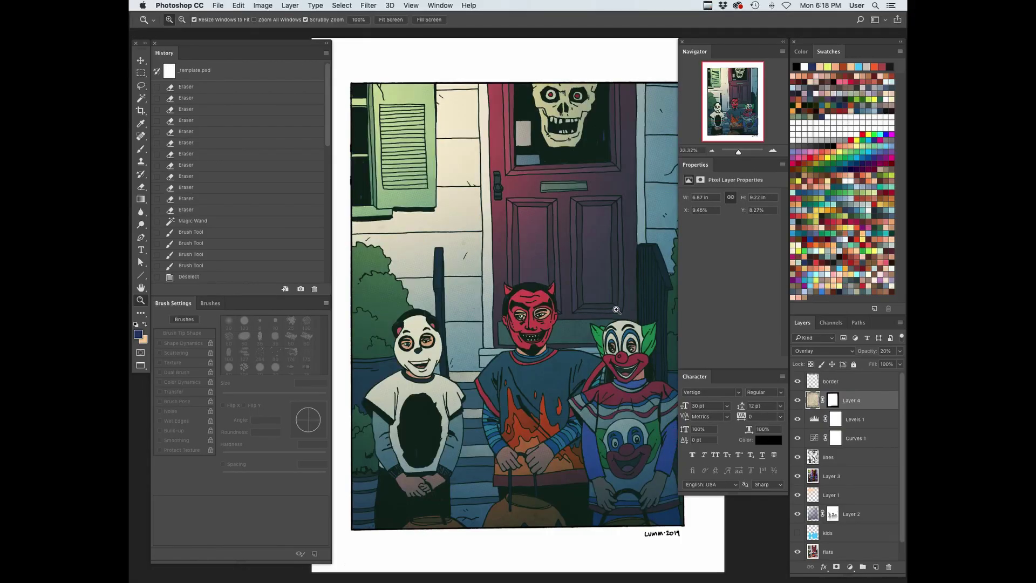
pyautogui.moveTo(615, 308); pyautogui.dragTo(572, 310)
pyautogui.press('super+v')
# Enlarge the light-leak texture to about 112.7% so it covers the bordered picture, and flip it vertically
pyautogui.hotkey('ctrl', 't')
pyautogui.moveTo(596, 198); pyautogui.dragTo(604, 203)
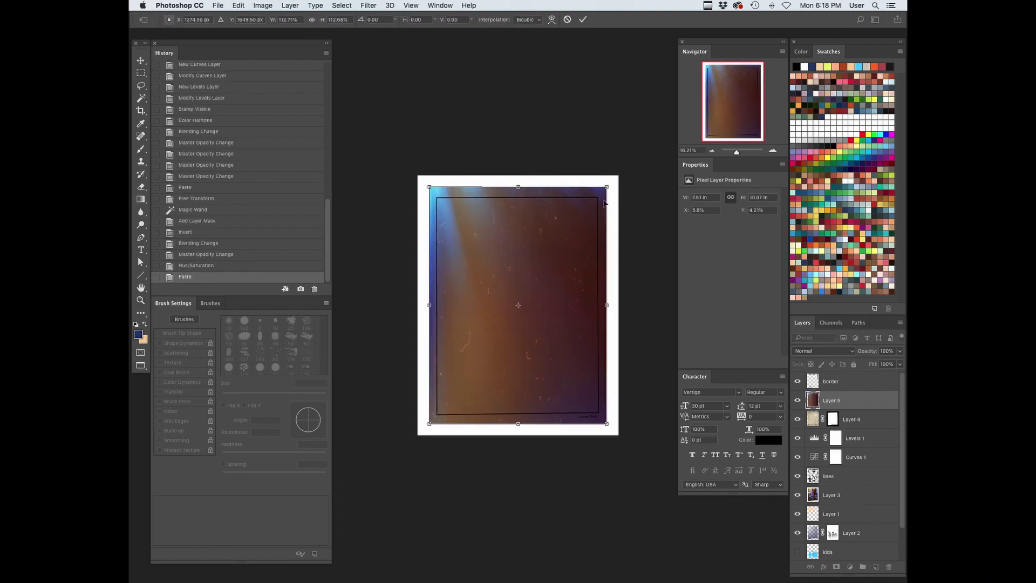
pyautogui.rightClick(557, 310)
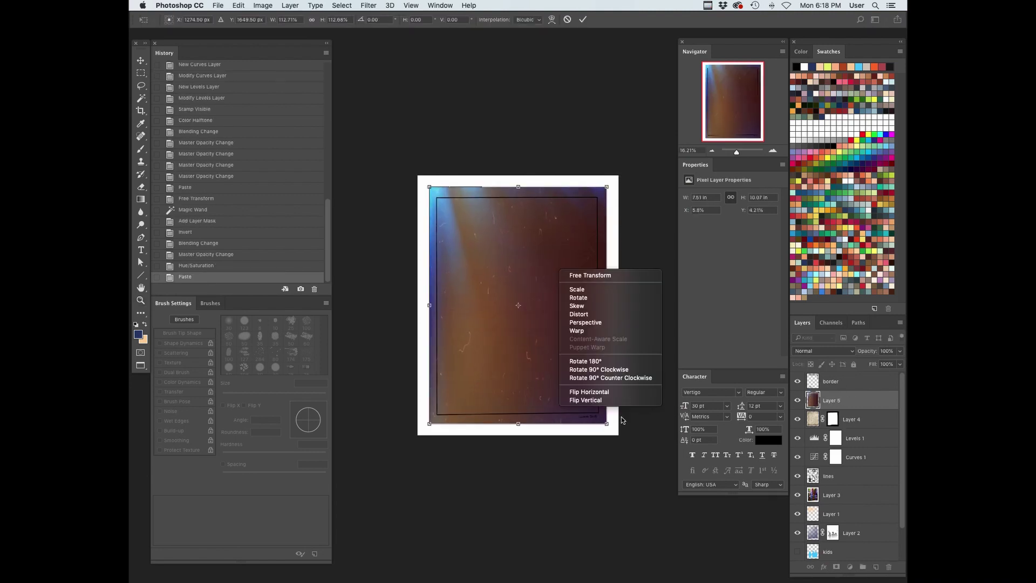
pyautogui.click(620, 359)
pyautogui.rightClick(580, 279)
pyautogui.click(642, 383)
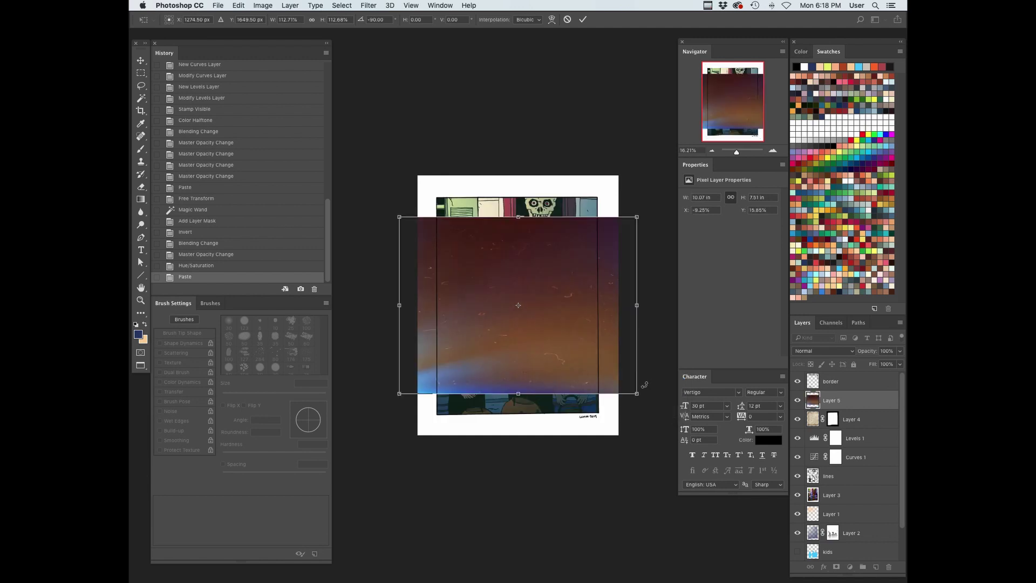
pyautogui.rightClick(578, 308)
pyautogui.click(628, 430)
pyautogui.press('Return')
pyautogui.press('z')
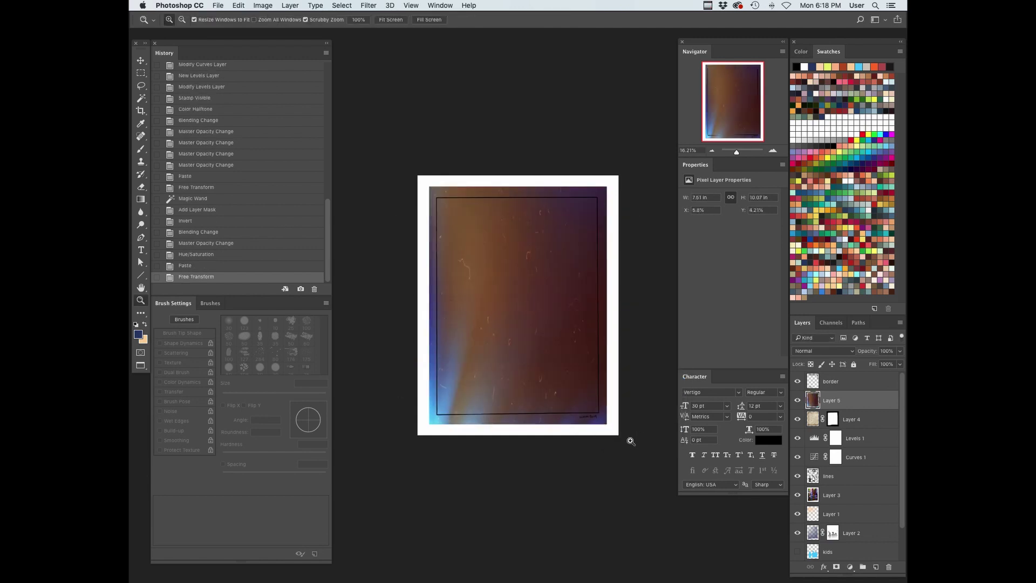
# Set the light-leak texture layer to Color Dodge blending at 30% opacity
pyautogui.click(824, 350)
pyautogui.click(830, 440)
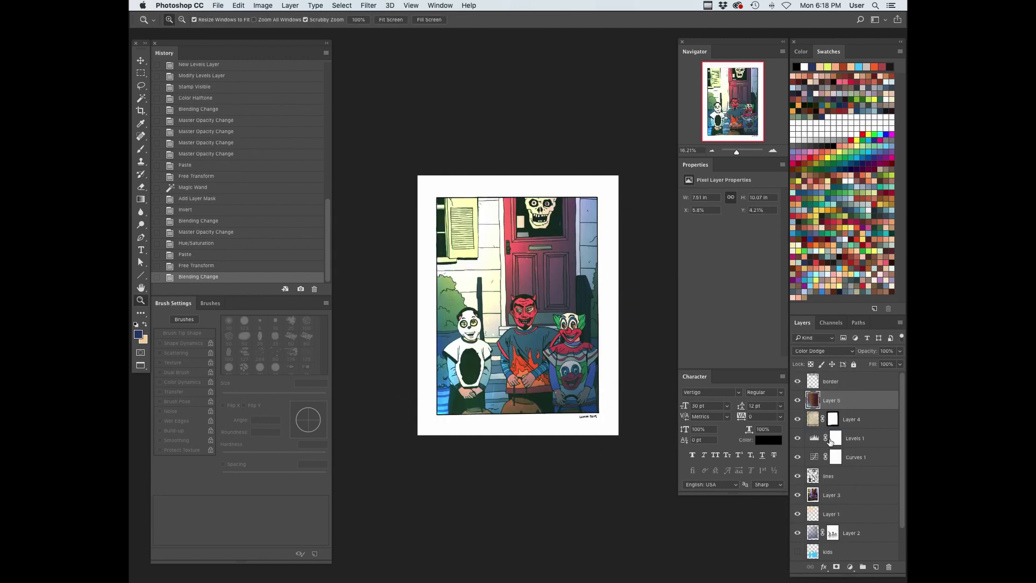
pyautogui.press('h')
pyautogui.press('3')
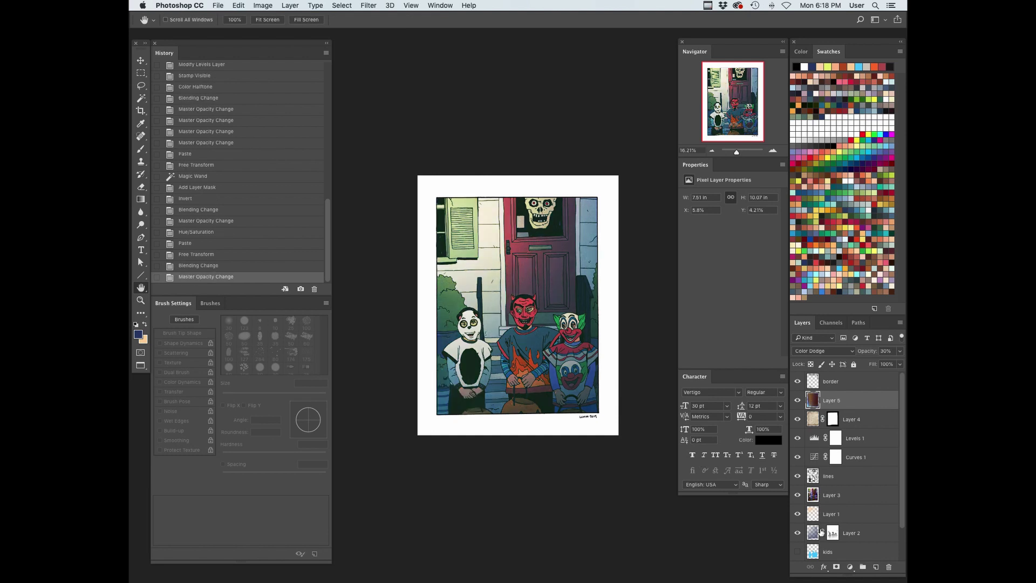
# Try the light-leak texture in Overlay with the Levels 1 layer hidden, and restore Color Dodge with Levels 1 shown
pyautogui.click(800, 438)
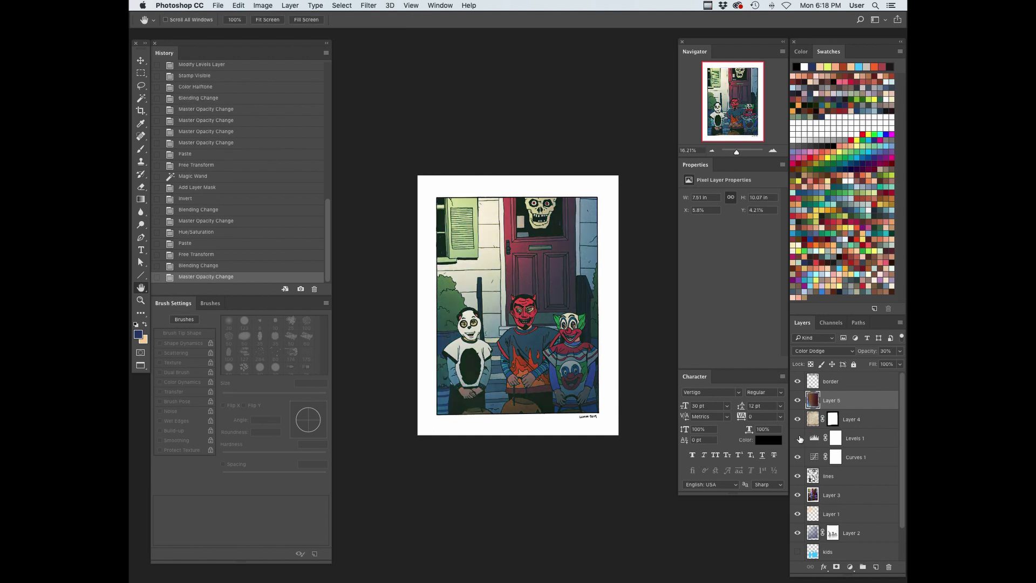
pyautogui.click(824, 354)
pyautogui.click(819, 389)
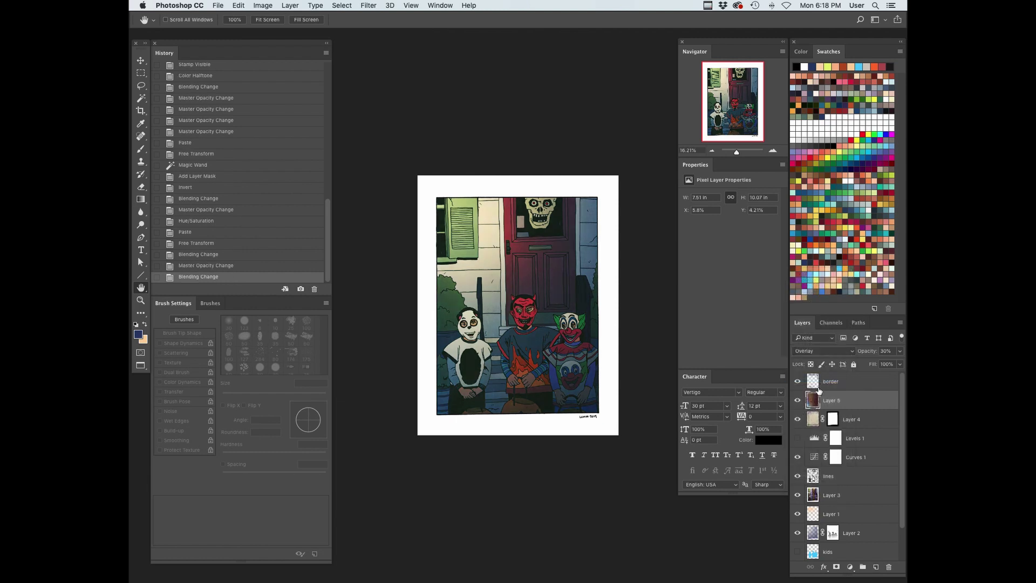
pyautogui.press('f')
pyautogui.press('f')
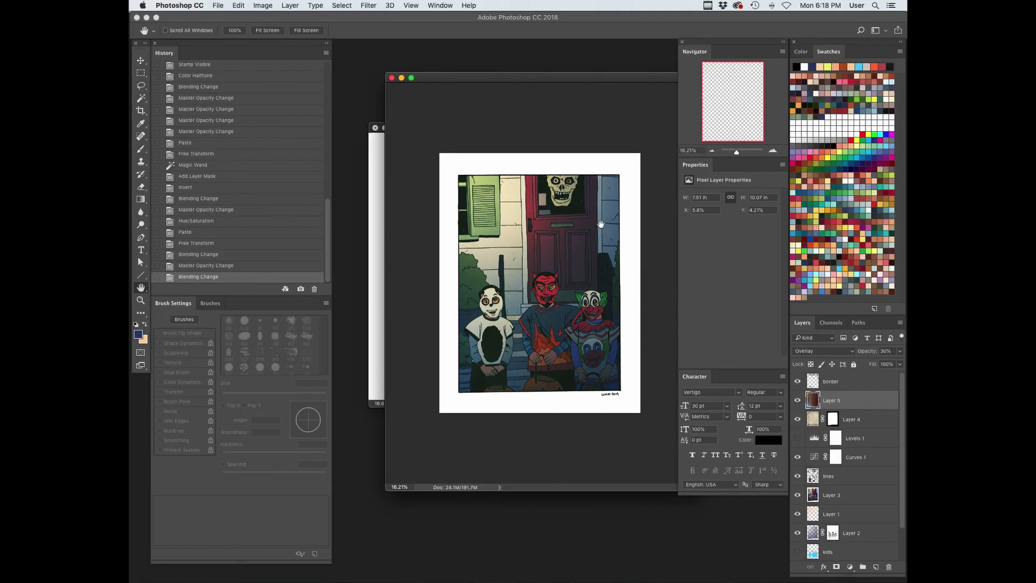
pyautogui.moveTo(468, 77); pyautogui.dragTo(131, 89)
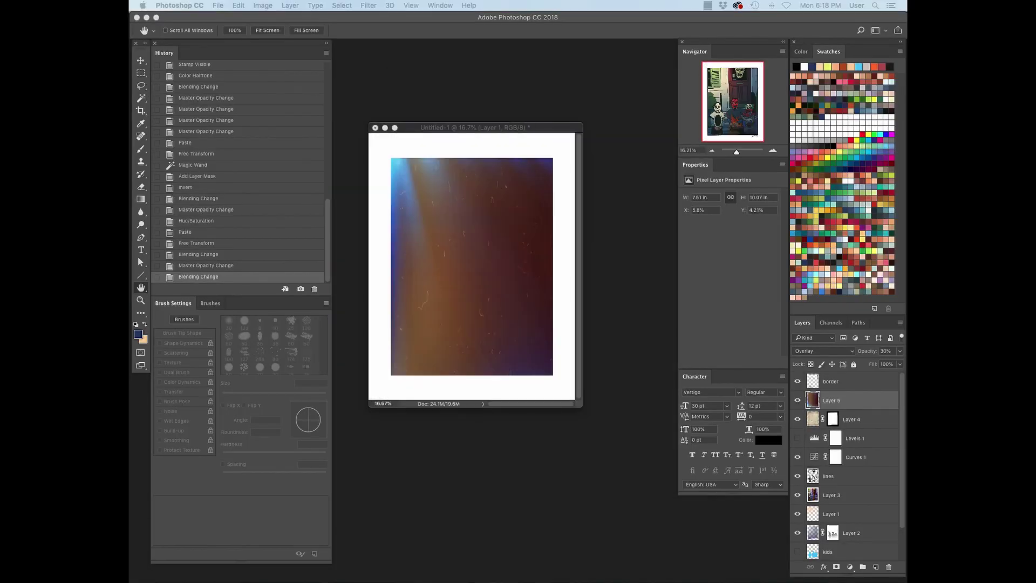
pyautogui.click(797, 438)
pyautogui.click(823, 351)
pyautogui.click(822, 323)
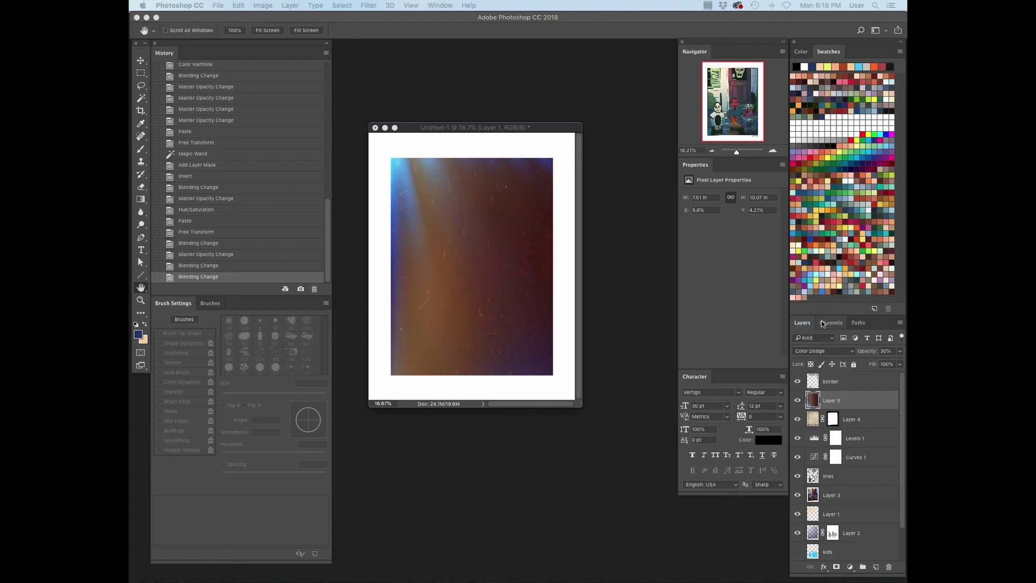
# Compare the illustration with the light-leak texture layer shown and hidden
pyautogui.click(798, 401)
pyautogui.click(798, 401)
pyautogui.click(798, 401)
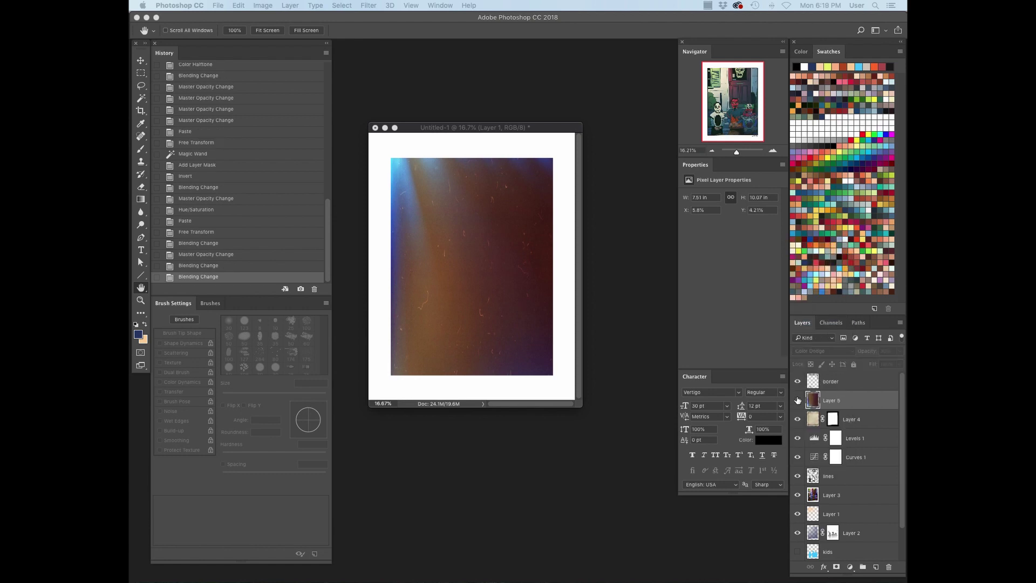
pyautogui.click(798, 401)
pyautogui.click(798, 401)
pyautogui.click(798, 401)
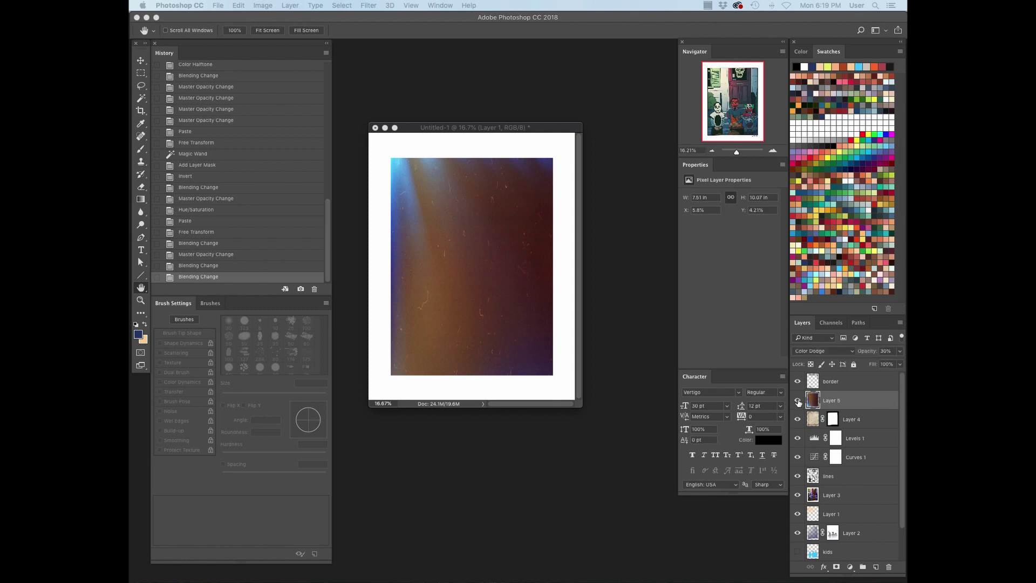
pyautogui.moveTo(129, 107); pyautogui.dragTo(390, 118)
# Add three green-to-transparent gradients to the light-leak layer, running inward from the lower and side edges of the picture
pyautogui.click(864, 249)
pyautogui.press('g')
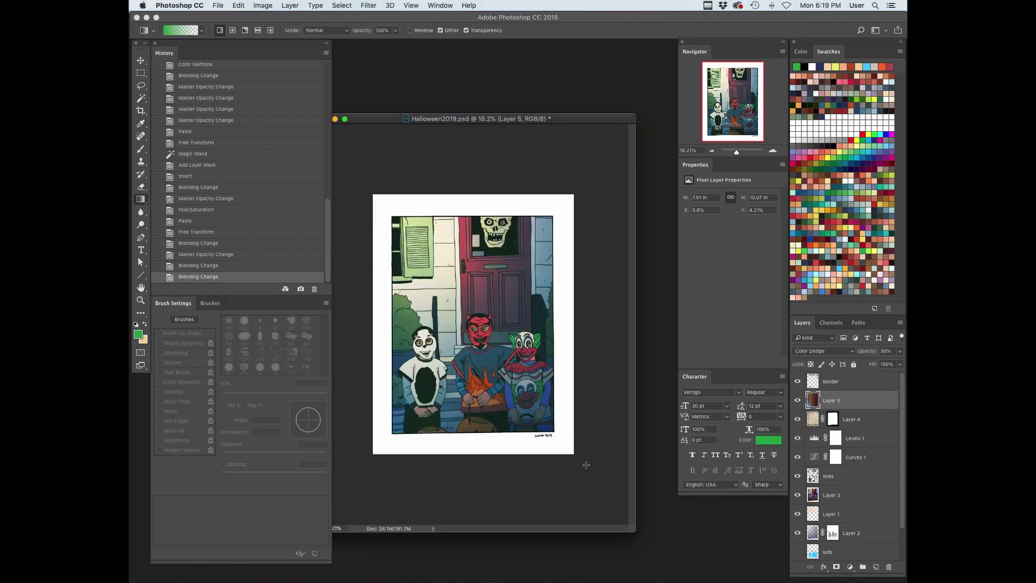
pyautogui.moveTo(518, 335); pyautogui.dragTo(606, 527)
pyautogui.moveTo(535, 513); pyautogui.dragTo(521, 386)
pyautogui.moveTo(614, 369); pyautogui.dragTo(520, 373)
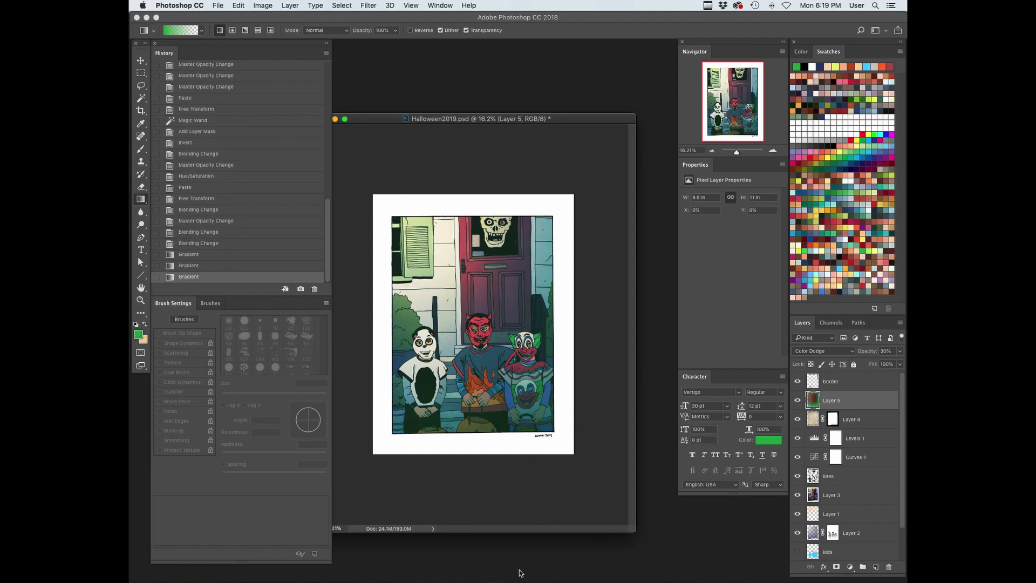
# Compare the picture with and without the green-tinted light-leak layer, and try 100% opacity on it before undoing that change
pyautogui.click(798, 400)
pyautogui.click(798, 400)
pyautogui.press('h')
pyautogui.press('0')
pyautogui.hotkey('ctrl', 'z')
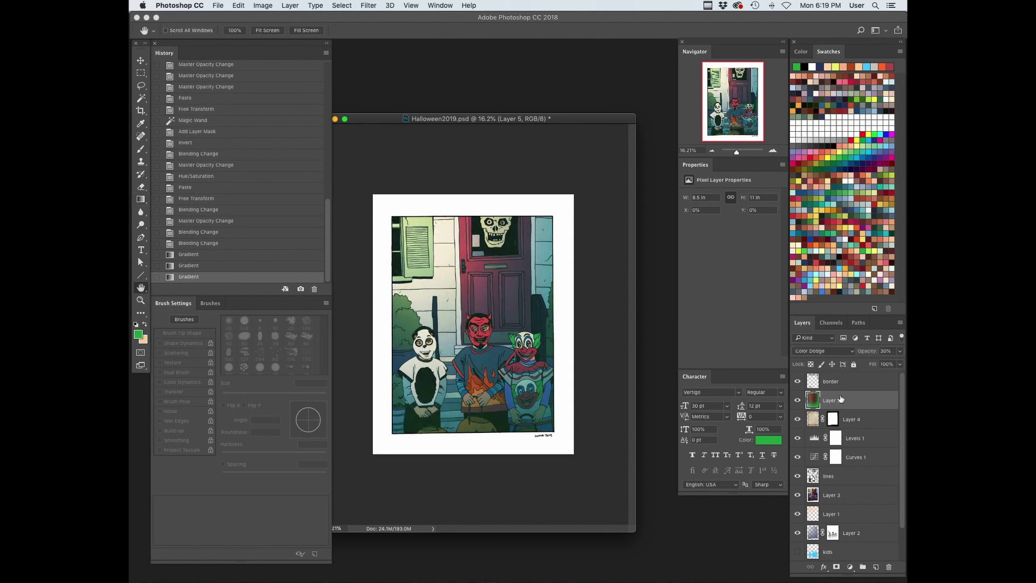
# Set Layer 1's opacity to 70% and compare the picture with its warm glow shown and hidden
pyautogui.click(798, 514)
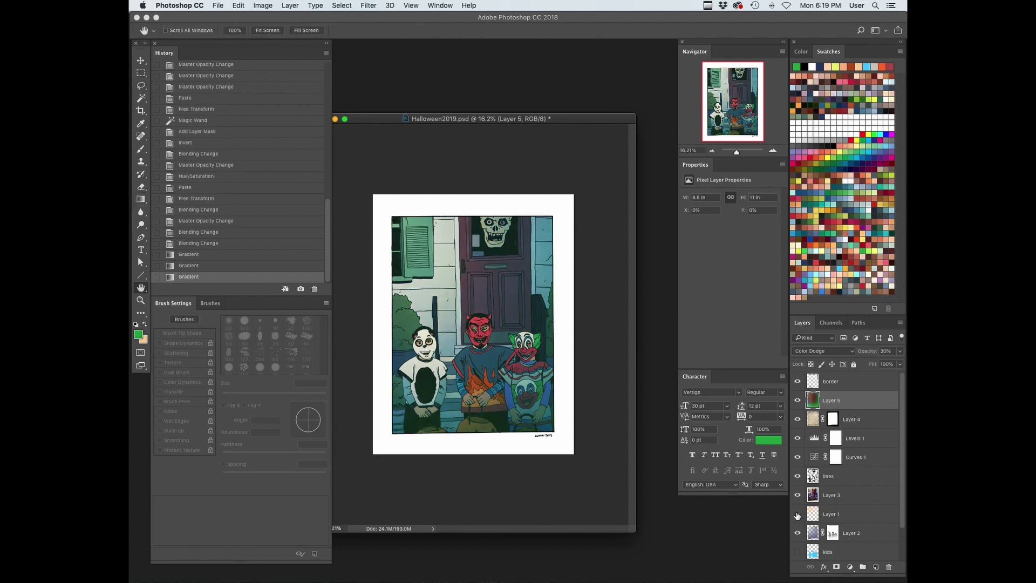
pyautogui.click(798, 513)
pyautogui.click(798, 513)
pyautogui.click(798, 514)
pyautogui.click(836, 516)
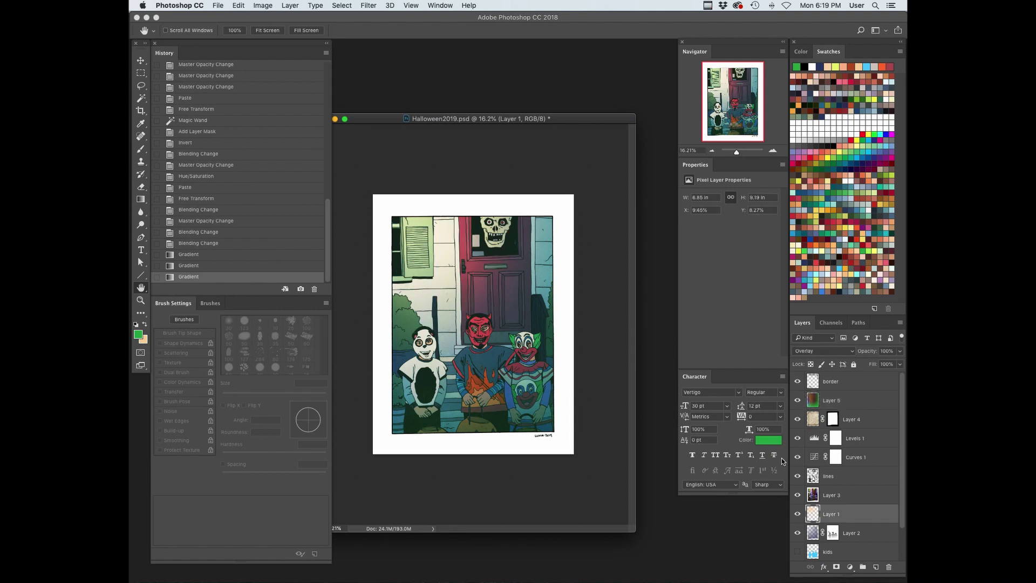
pyautogui.press('7')
pyautogui.click(797, 514)
pyautogui.click(798, 514)
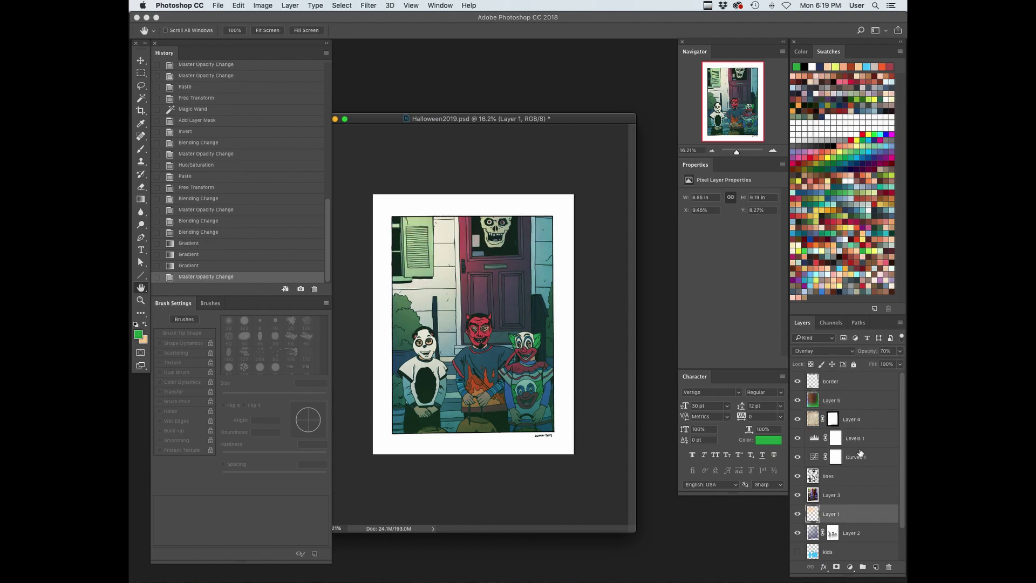
# Shift the midtones of the Layer 2 shadow colour toward magenta by -26 with Color Balance
pyautogui.click(798, 533)
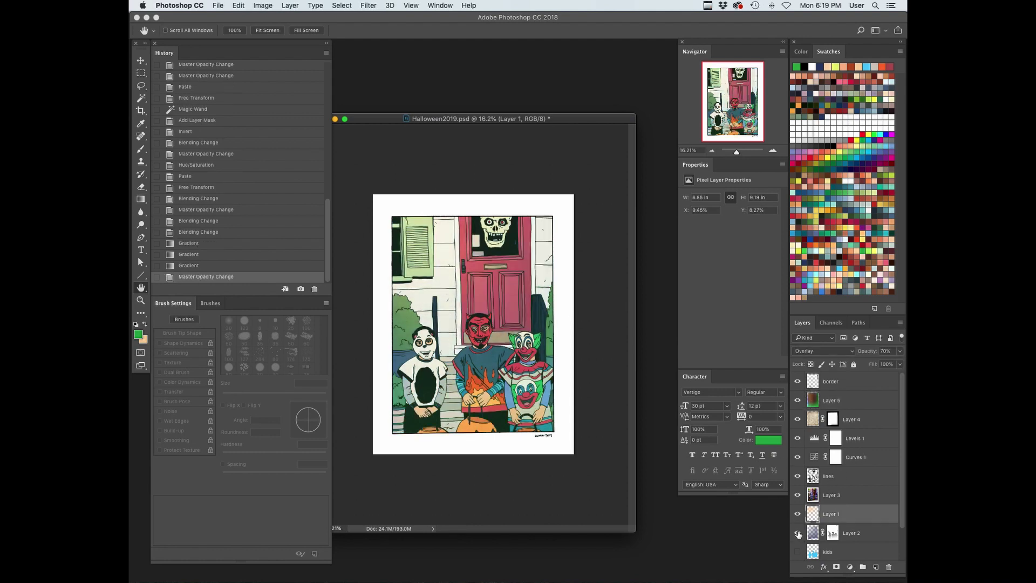
pyautogui.click(798, 532)
pyautogui.click(813, 534)
pyautogui.press('super+b')
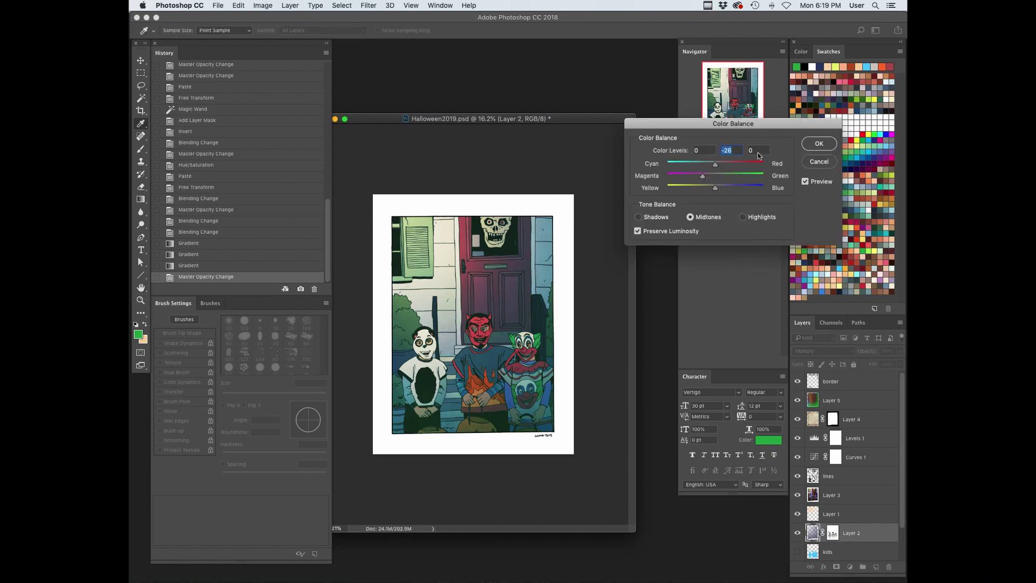
pyautogui.press('Return')
# Try different opacities for the paper texture on Layer 4 and settle on 40%
pyautogui.click(797, 420)
pyautogui.click(798, 419)
pyautogui.click(812, 420)
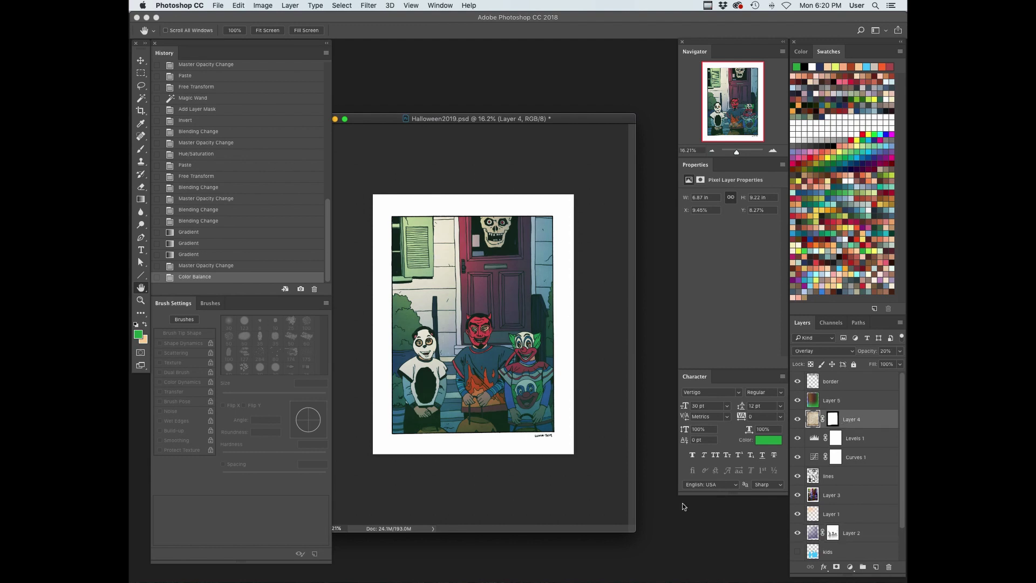
pyautogui.press('5')
pyautogui.press('2')
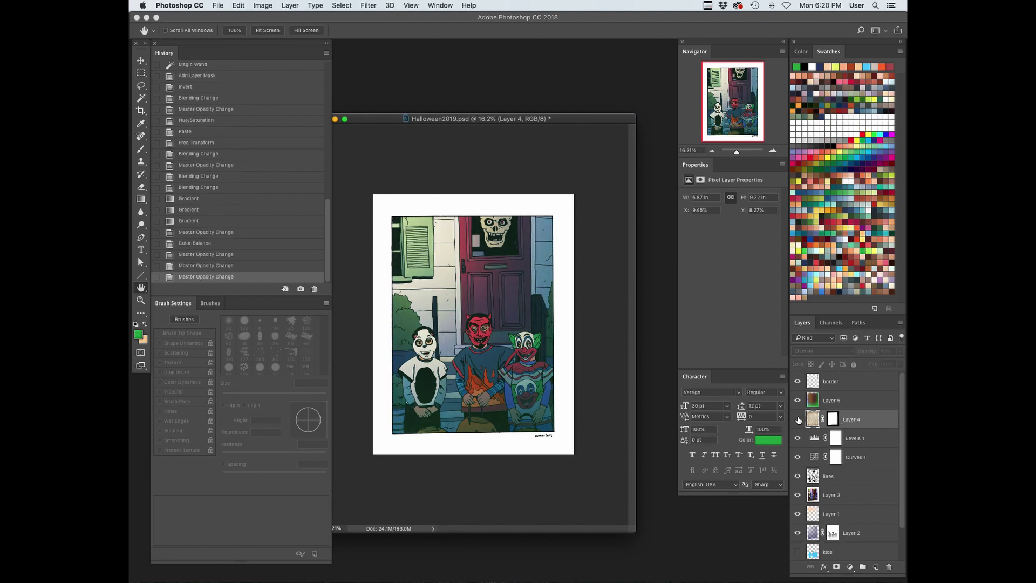
pyautogui.press('4')
# Select the clown costume's sleeve colour on the flats layer and shift it toward green with Color Balance
pyautogui.scroll(-3, 887, 435)
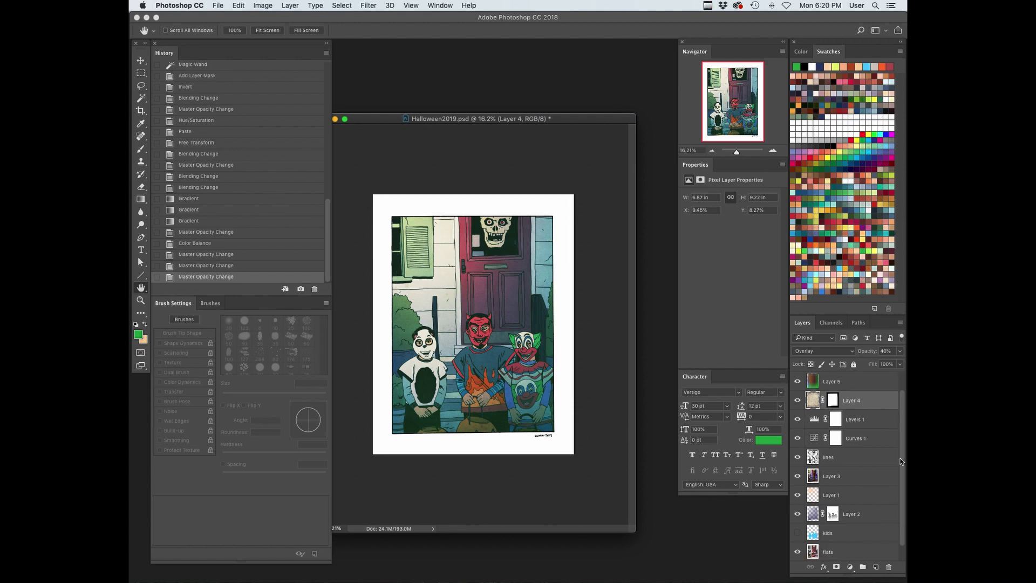
pyautogui.click(835, 533)
pyautogui.press('w')
pyautogui.click(546, 395)
pyautogui.hotkey('ctrl', 'b')
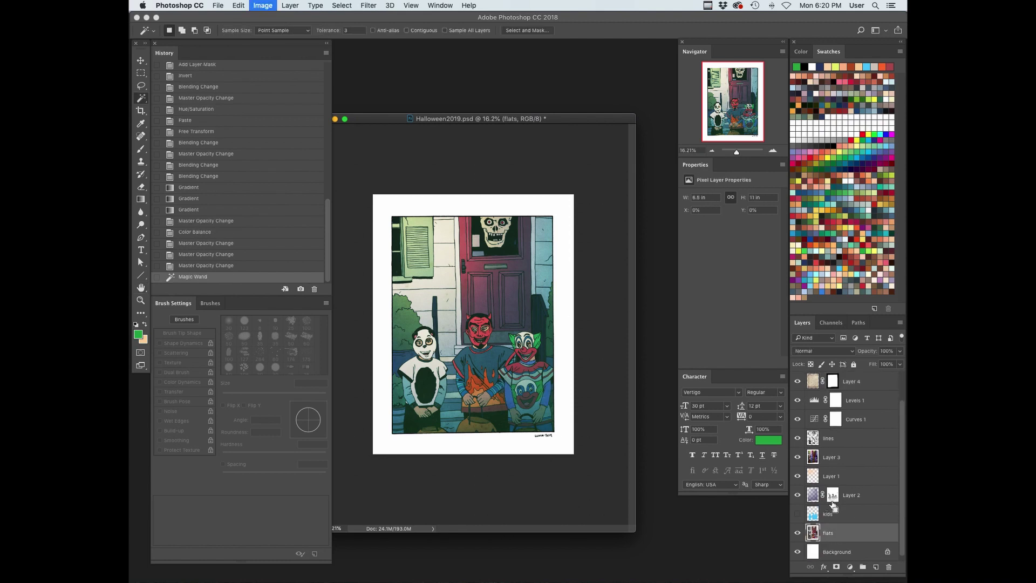
pyautogui.moveTo(715, 176); pyautogui.dragTo(743, 156)
pyautogui.press('Return')
# Set the selected sleeve colour's saturation to -56 and lightness to -20, and clear the selection
pyautogui.hotkey('ctrl', 'u')
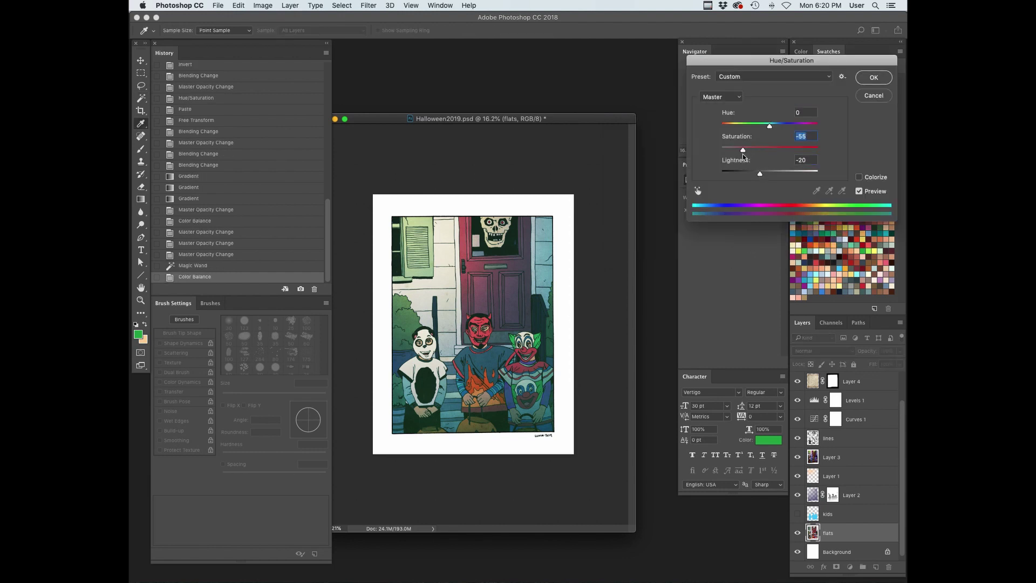
pyautogui.click(873, 77)
pyautogui.press('w')
pyautogui.hotkey('ctrl', 'd')
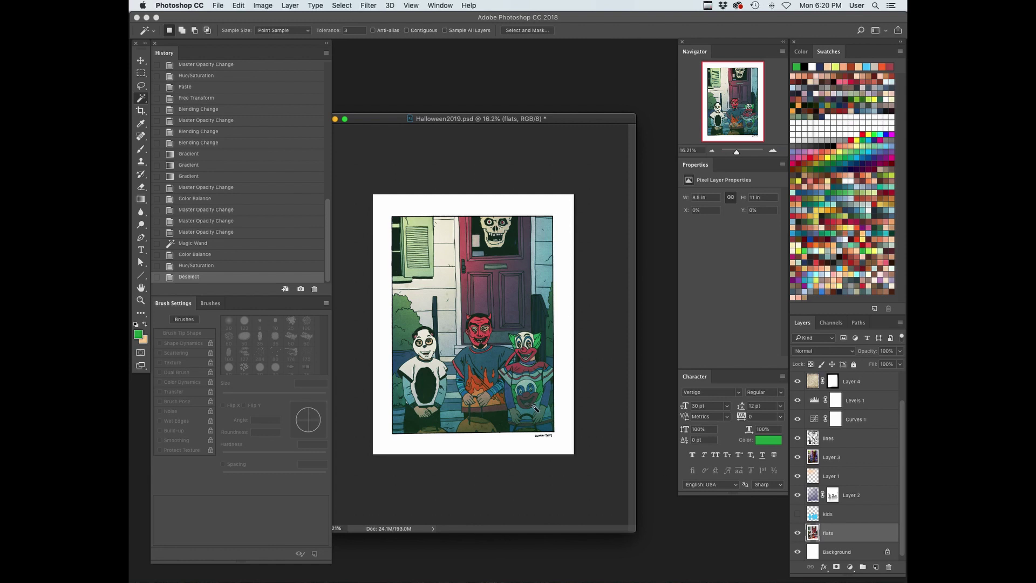
# Select a colour on the front of the clown costume in the flats layer, raise its lightness to +41, and clear the selection
pyautogui.click(535, 408)
pyautogui.hotkey('ctrl', 'u')
pyautogui.moveTo(770, 172); pyautogui.dragTo(788, 175)
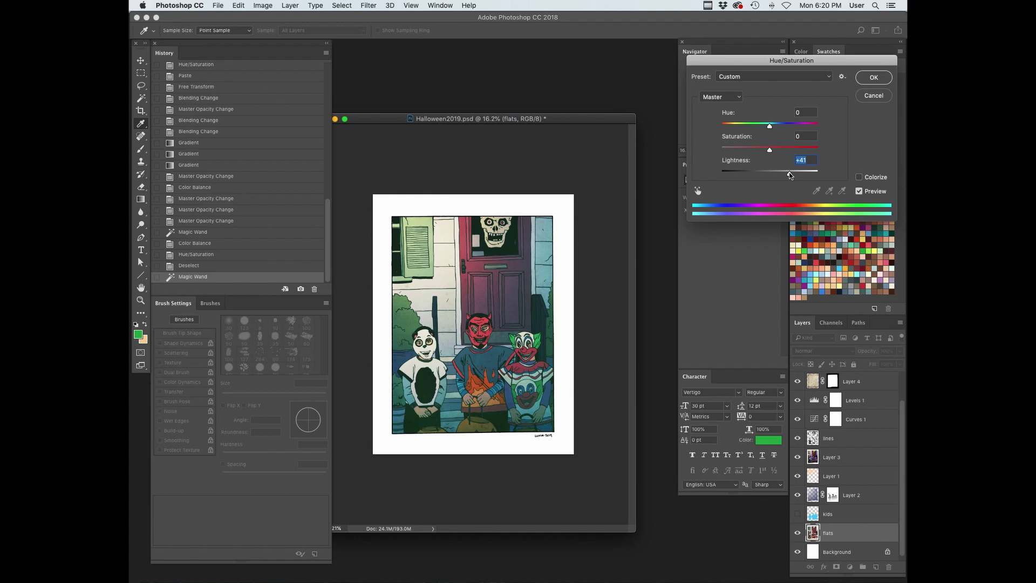
pyautogui.click(873, 78)
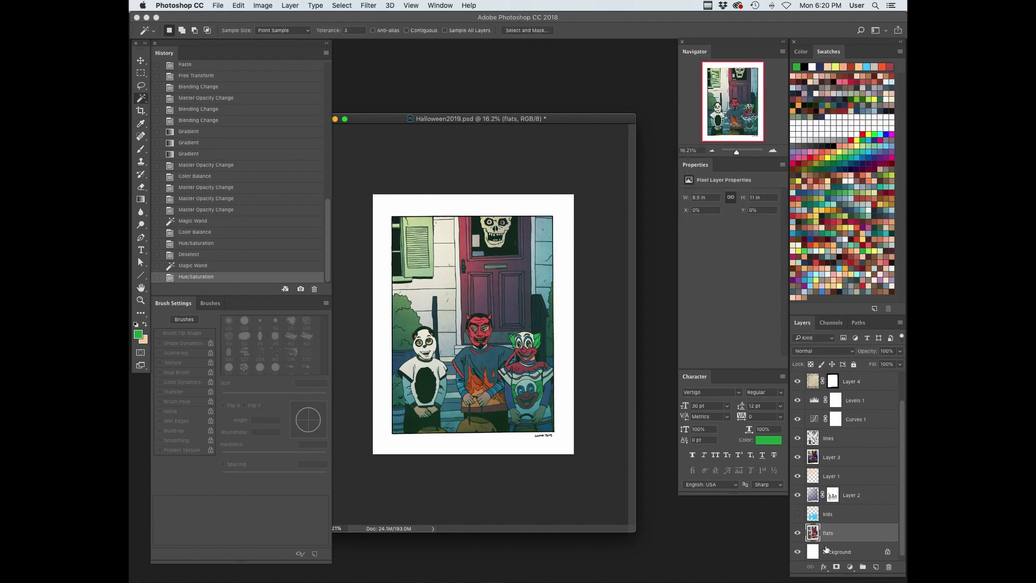
pyautogui.hotkey('ctrl', 'd')
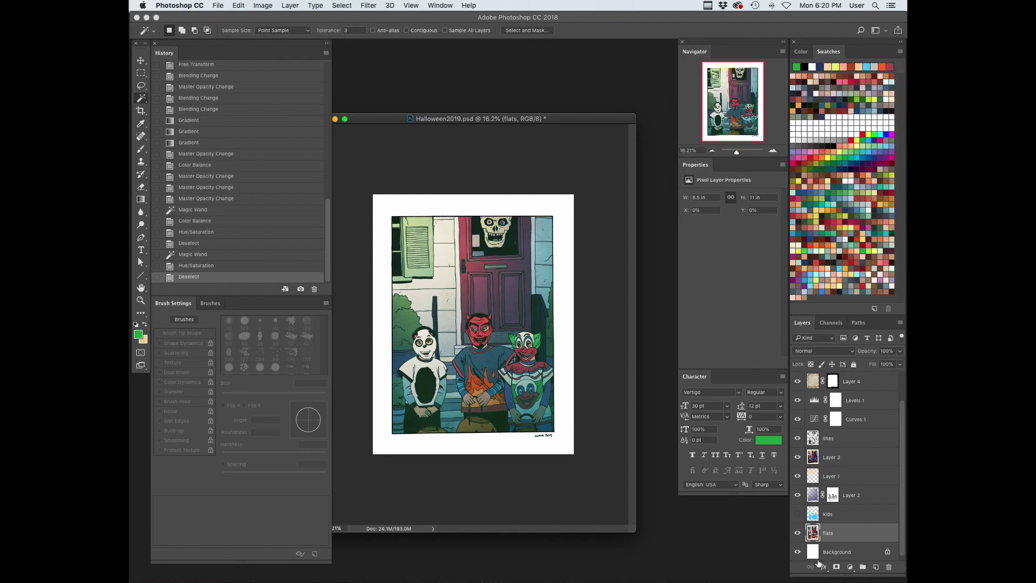
# Add a Color Balance adjustment layer directly above Layer 5
pyautogui.scroll(2, 866, 403)
pyautogui.click(863, 399)
pyautogui.click(849, 567)
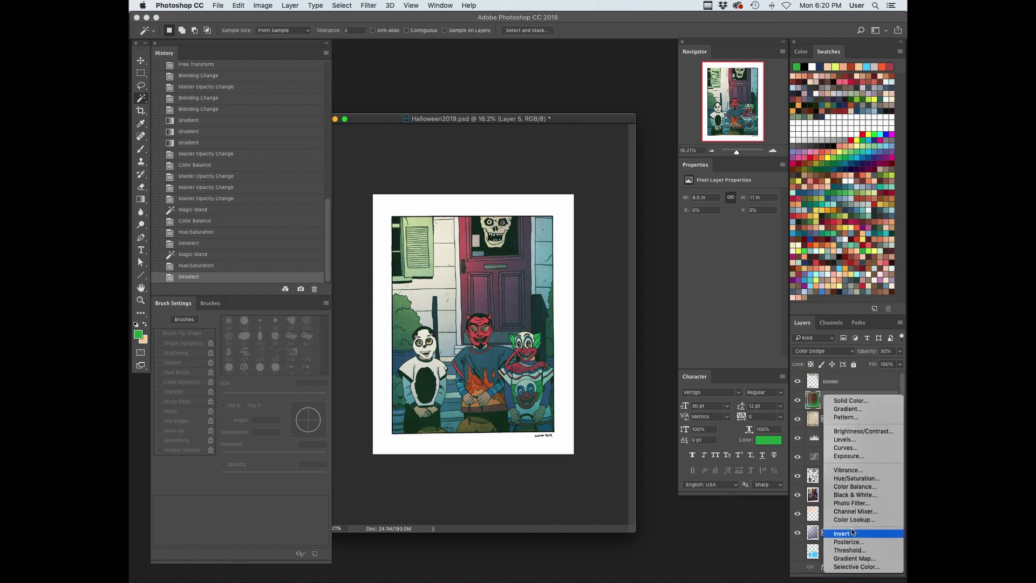
pyautogui.click(860, 486)
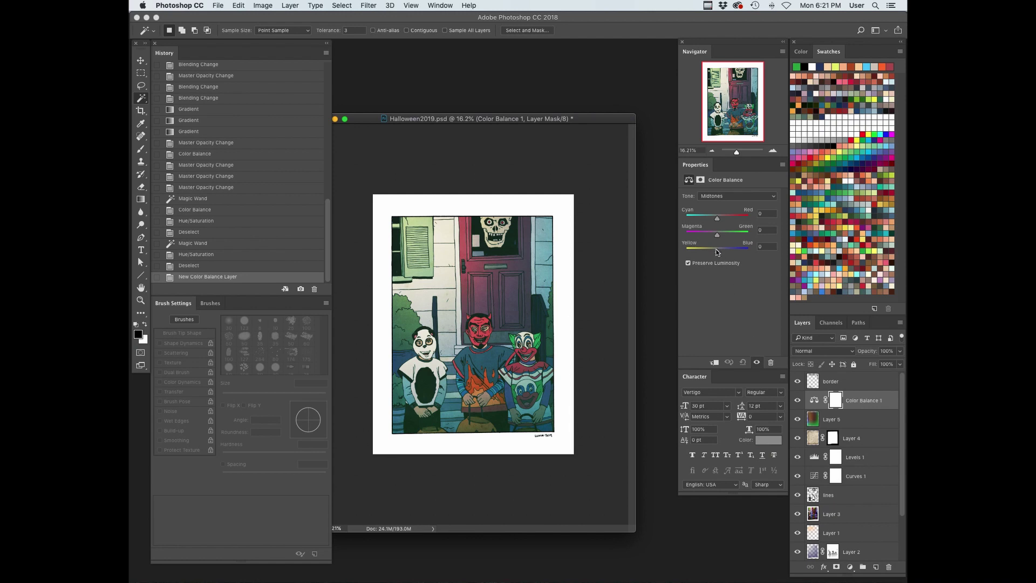
# Set the Color Balance shadows to -14, +6, +9 and the midtones to +22, +14, -22
pyautogui.moveTo(716, 252)
pyautogui.mouseDown()
pyautogui.moveTo(723, 218)
pyautogui.moveTo(719, 234)
pyautogui.moveTo(712, 219)
pyautogui.moveTo(721, 253)
pyautogui.moveTo(720, 237)
pyautogui.mouseUp()
pyautogui.click(733, 197)
pyautogui.click(715, 187)
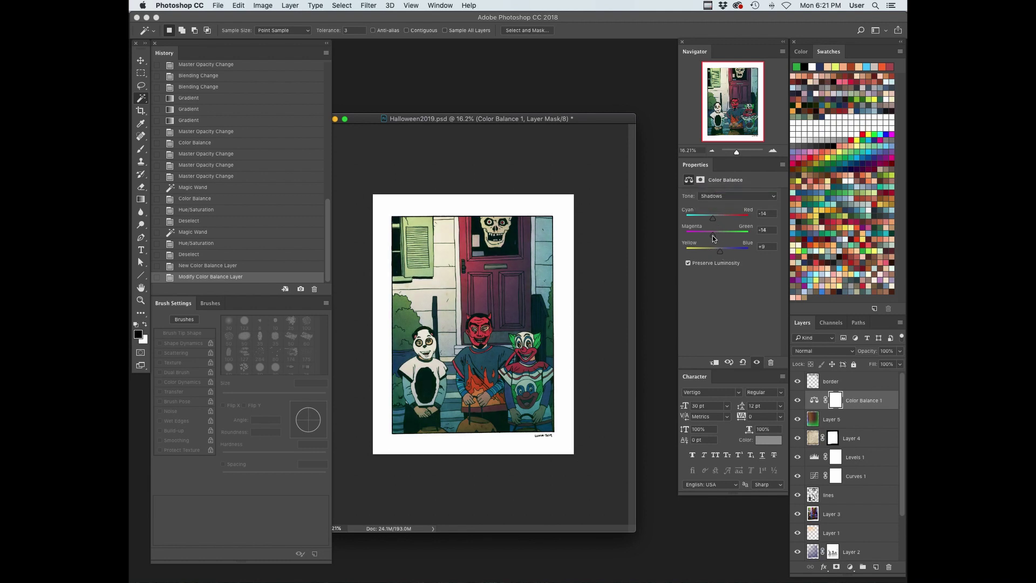
pyautogui.click(724, 197)
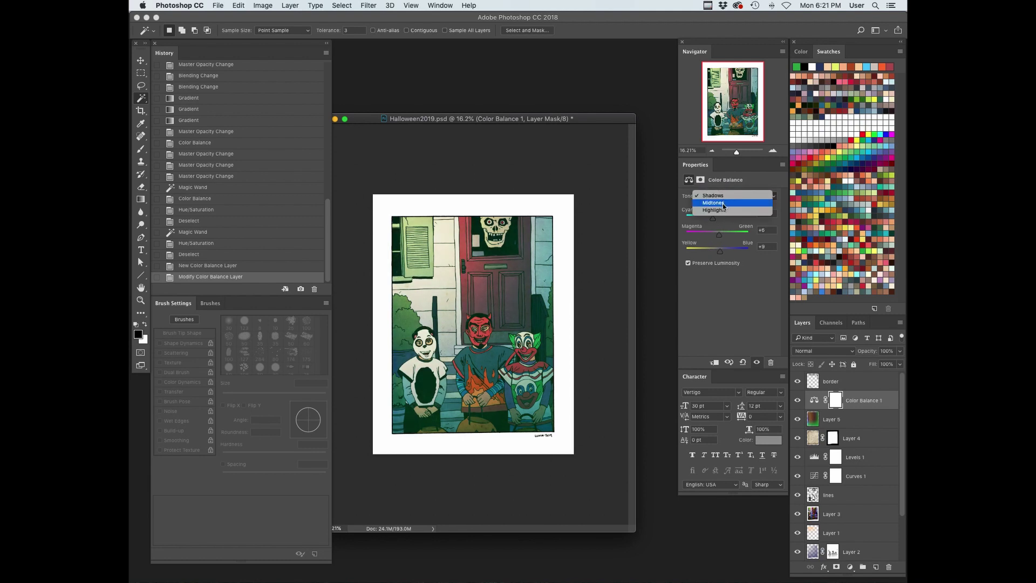
pyautogui.click(723, 206)
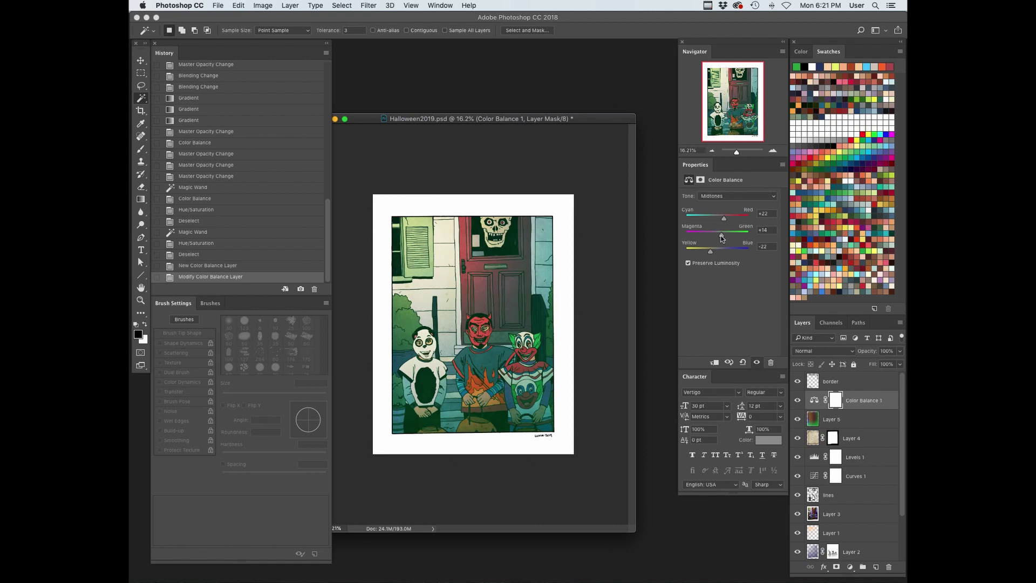
# Set the Color Balance highlights to +17 red, +8 green and -14 toward yellow
pyautogui.click(726, 196)
pyautogui.click(723, 204)
pyautogui.moveTo(713, 250); pyautogui.dragTo(722, 236)
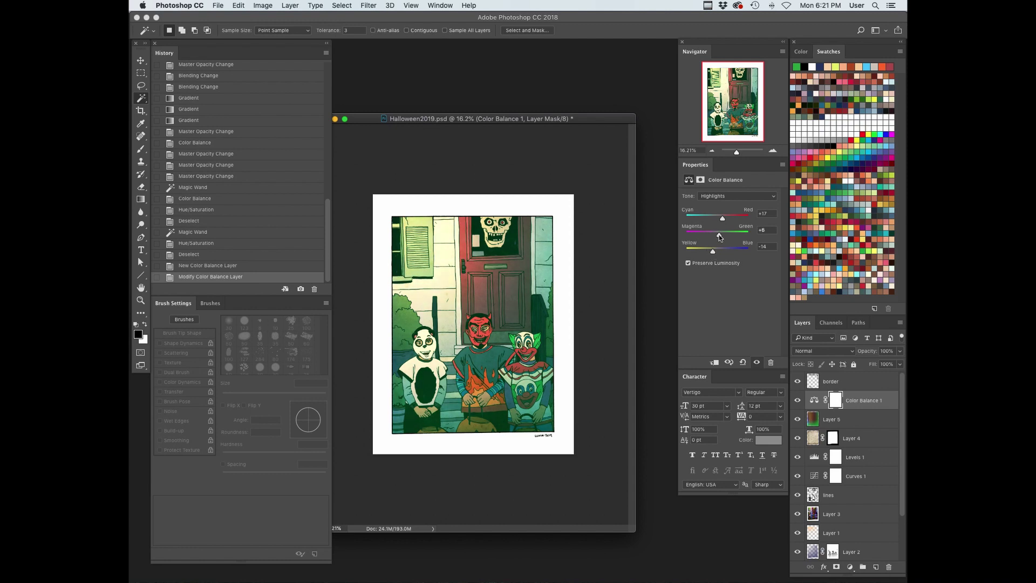
# Move the paper texture on Layer 4 above the Color Balance layer and blend it as Color Dodge at a lower opacity
pyautogui.click(848, 440)
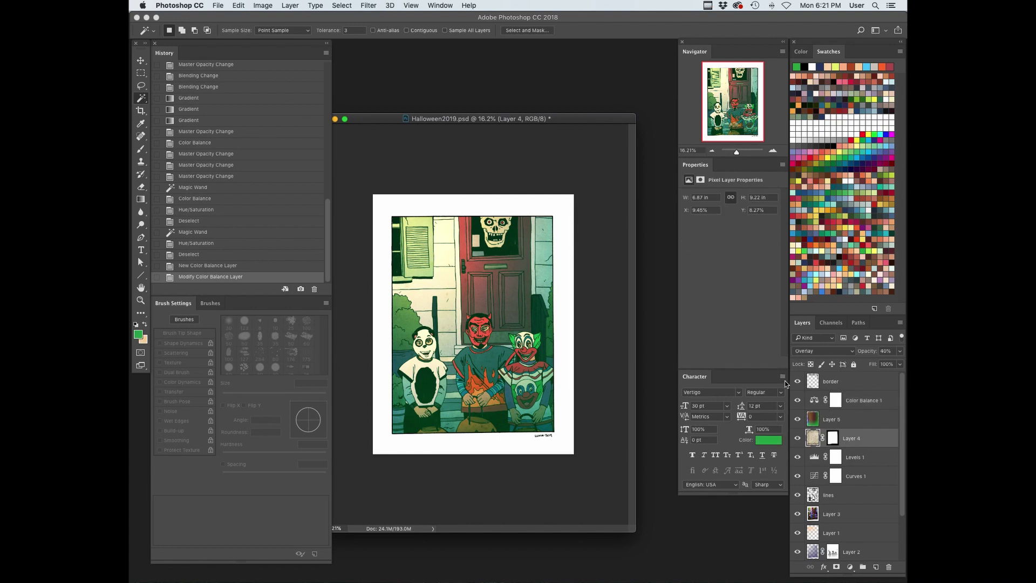
pyautogui.moveTo(834, 438); pyautogui.dragTo(833, 390)
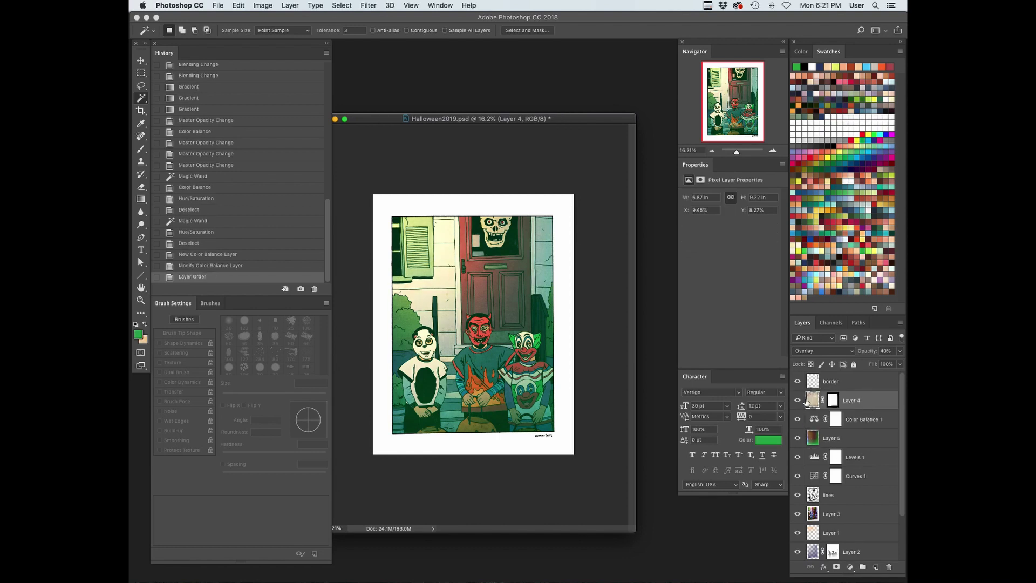
pyautogui.click(833, 352)
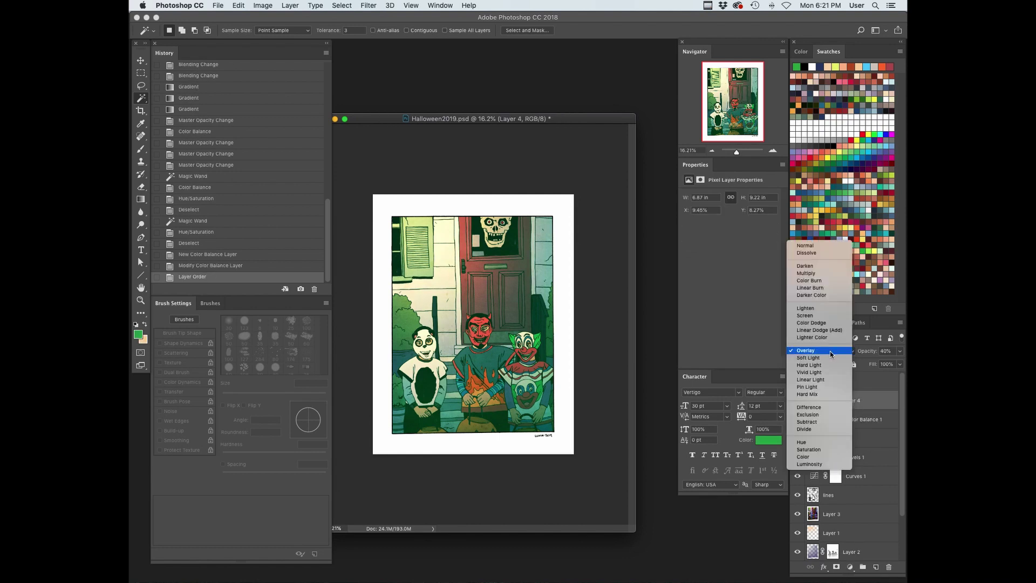
pyautogui.click(831, 323)
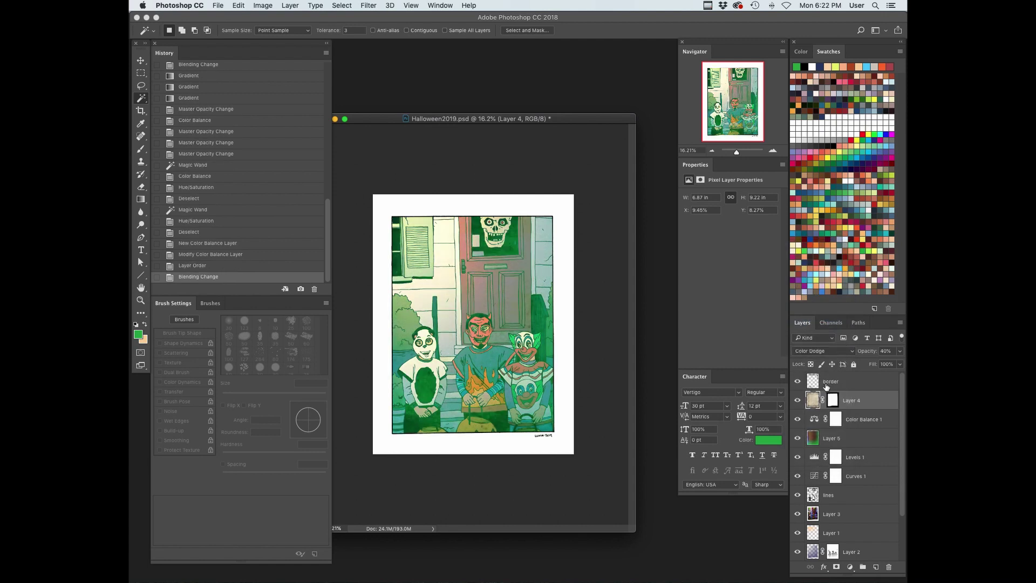
pyautogui.click(798, 400)
pyautogui.click(799, 401)
# Examine the whole illustration in full-screen view with the interface hidden
pyautogui.press('Tab')
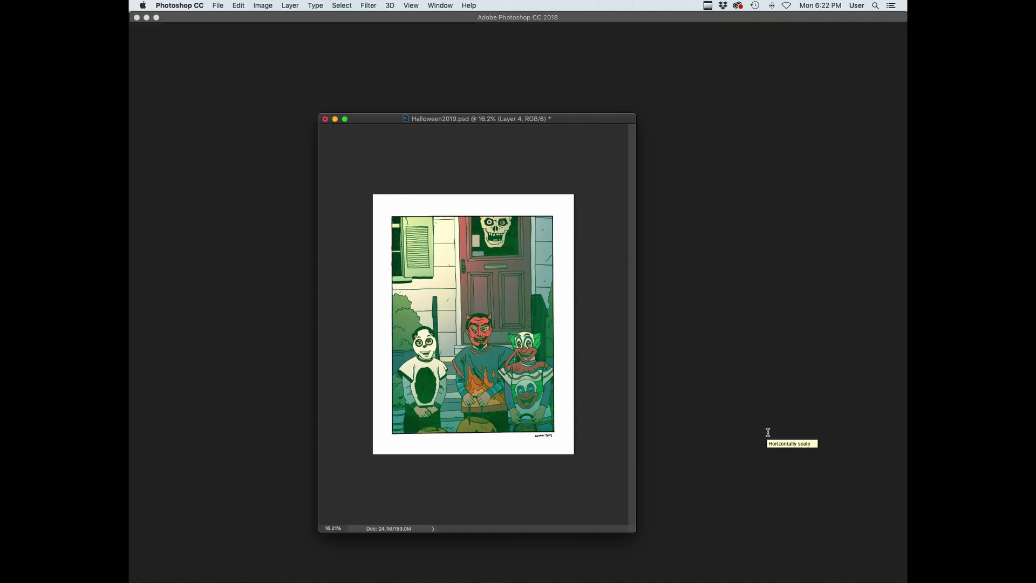
pyautogui.press('f')
pyautogui.moveTo(494, 364); pyautogui.dragTo(589, 371)
pyautogui.moveTo(619, 334); pyautogui.dragTo(608, 352)
pyautogui.press('Tab')
pyautogui.press('f')
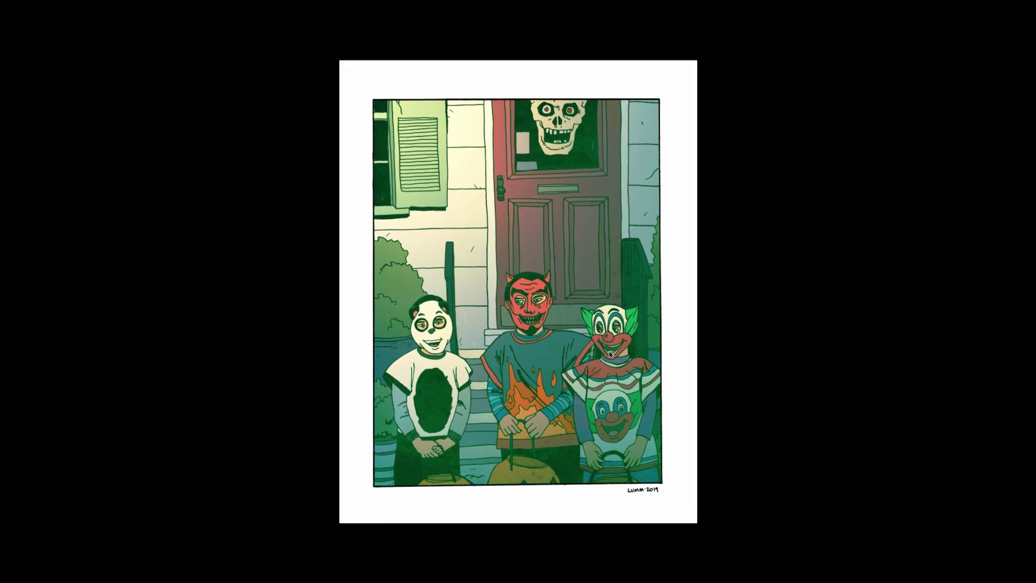
pyautogui.press('f')
pyautogui.press('Tab')
# Switch to Adobe Bridge and browse the Grunge folder inside Smudges and Splatters for a texture
pyautogui.press('super+alt+o')
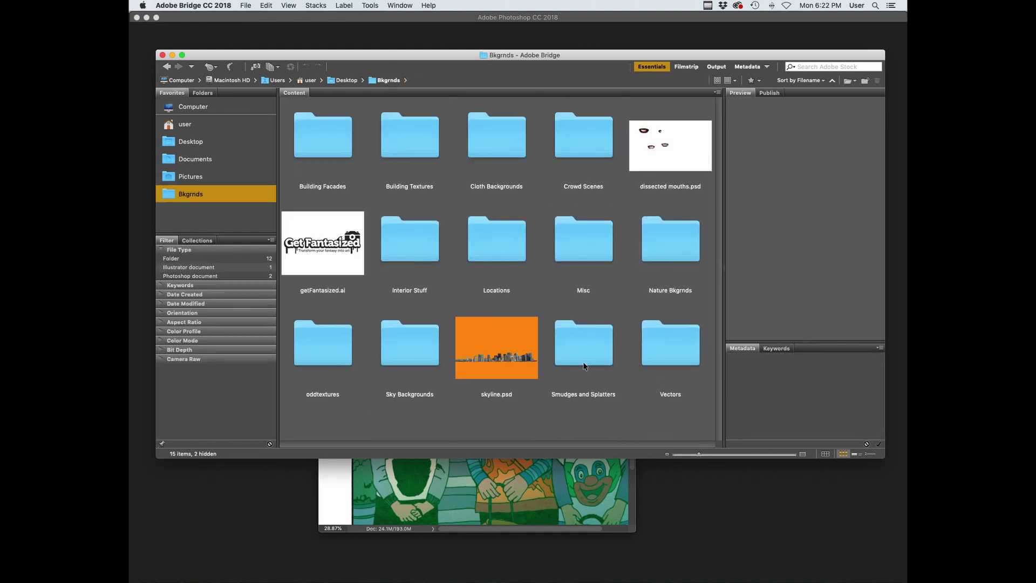
pyautogui.doubleClick(584, 366)
pyautogui.scroll(-3, 584, 365)
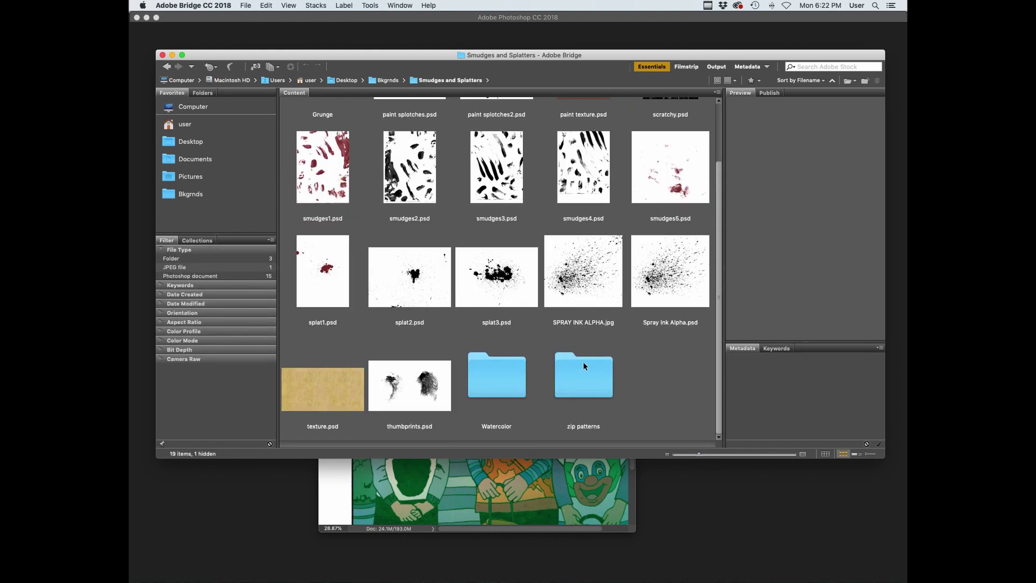
pyautogui.scroll(2, 518, 368)
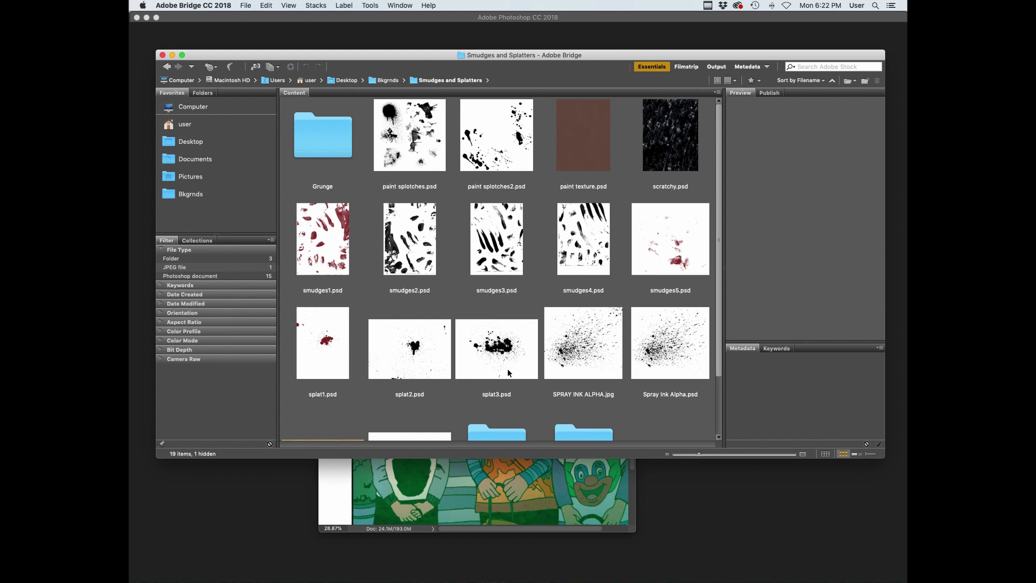
pyautogui.doubleClick(323, 141)
pyautogui.scroll(-10, 459, 223)
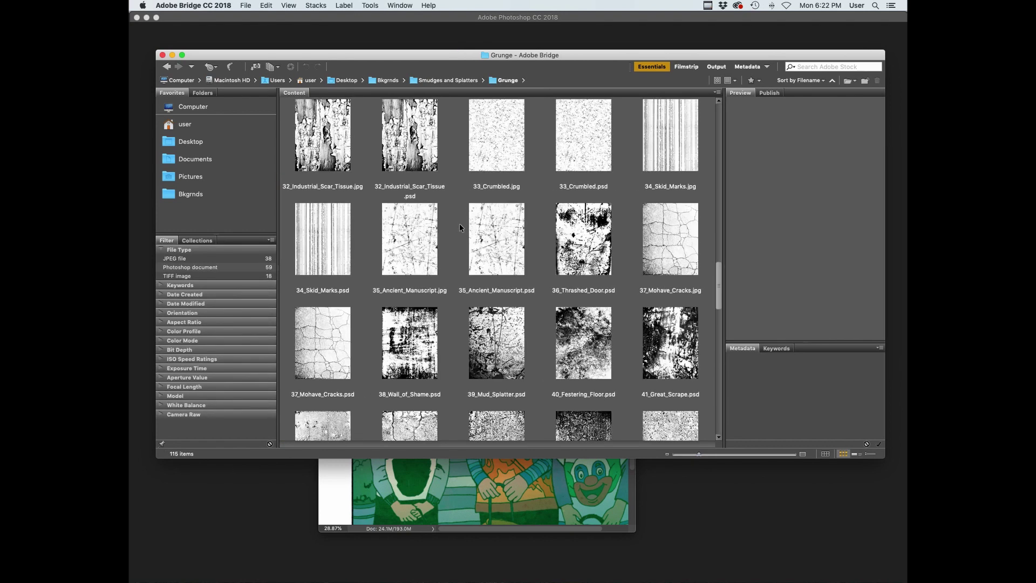
# Open the 33_Crumbled.jpg texture from Bridge in Photoshop
pyautogui.click(495, 139)
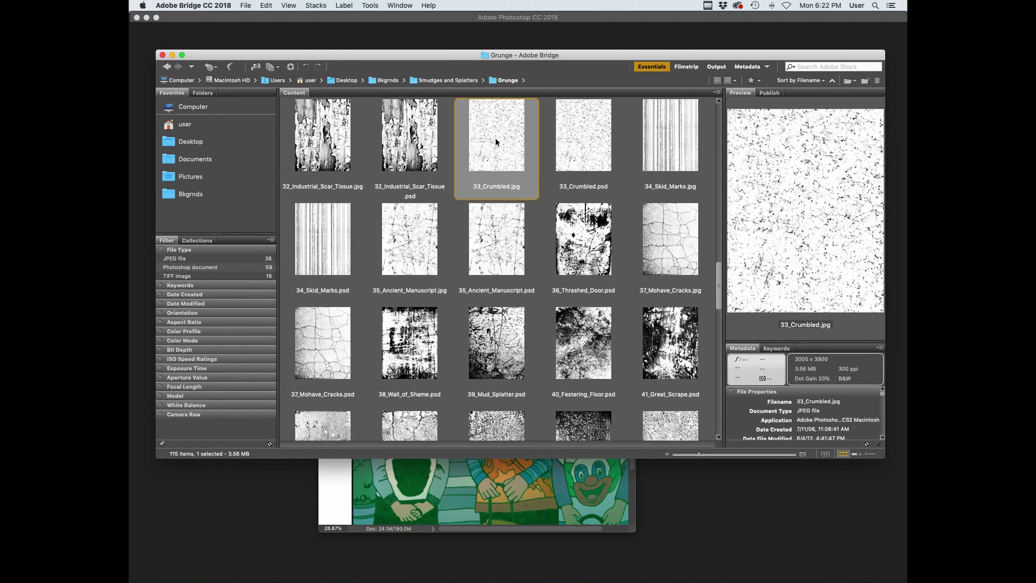
pyautogui.rightClick(494, 137)
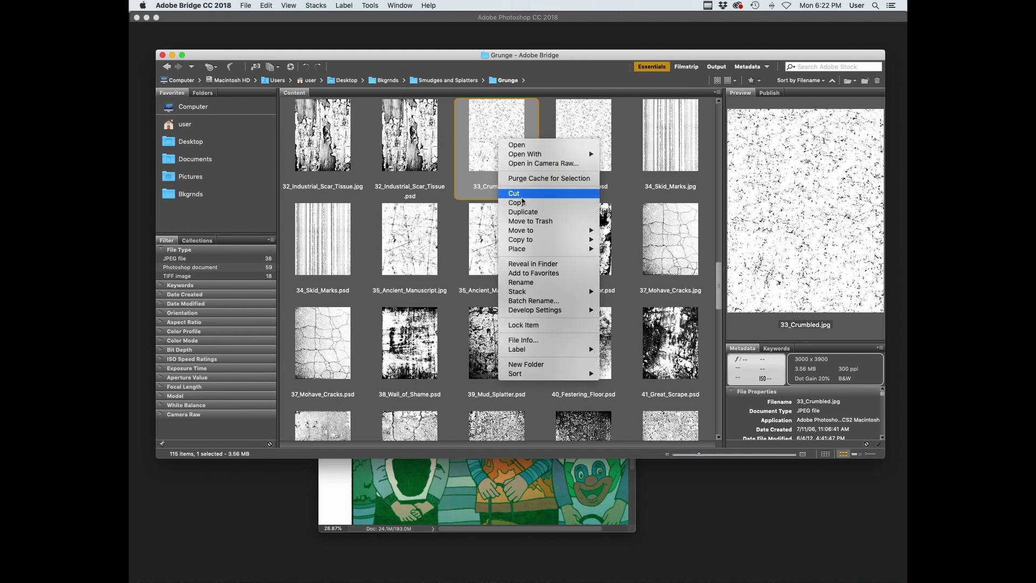
pyautogui.moveTo(526, 156)
pyautogui.click(641, 163)
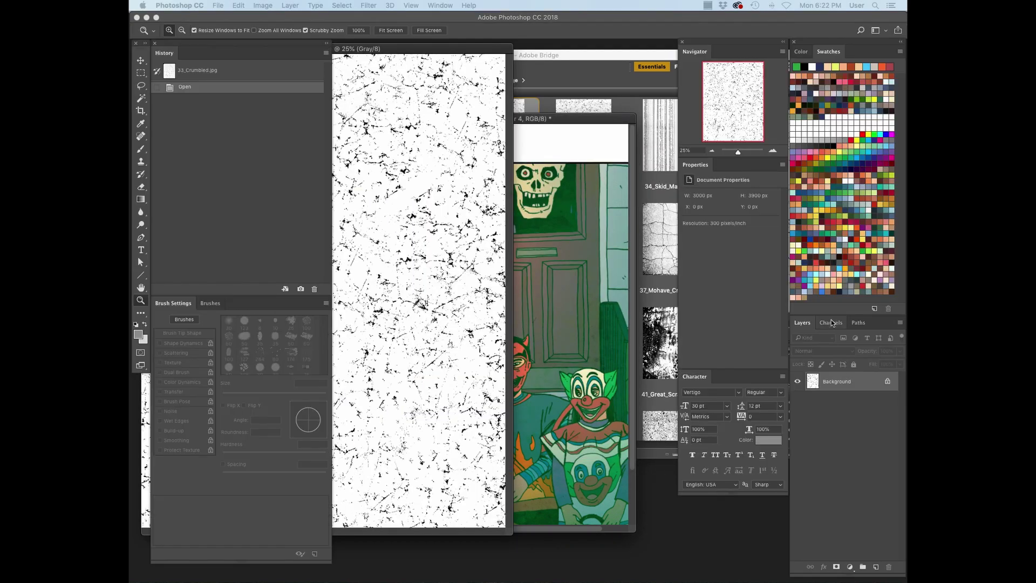
# Load the crumbled texture's channel as a selection, invert the selection, and fill it with black on a new layer
pyautogui.click(831, 323)
pyautogui.keyDown('super'); pyautogui.click(813, 339); pyautogui.keyUp('super')
pyautogui.click(802, 323)
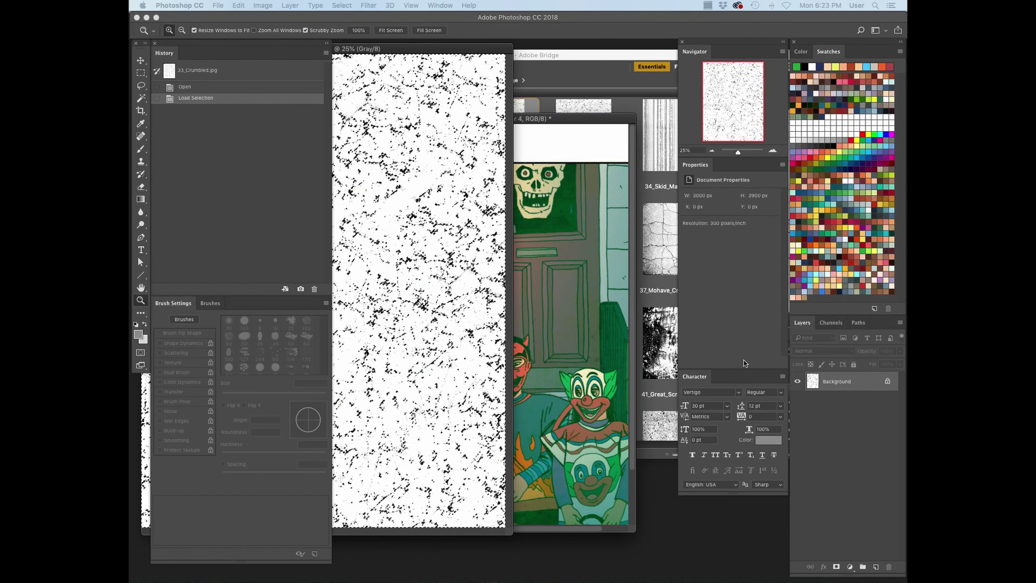
pyautogui.press('super+shift+n')
pyautogui.press('Return')
pyautogui.press('super+shift+i')
pyautogui.press('d')
pyautogui.hotkey('alt', 'BackSpace')
# Copy the entire black speckle layer and paste it into Halloween2019.psd above Layer 4
pyautogui.press('super+a')
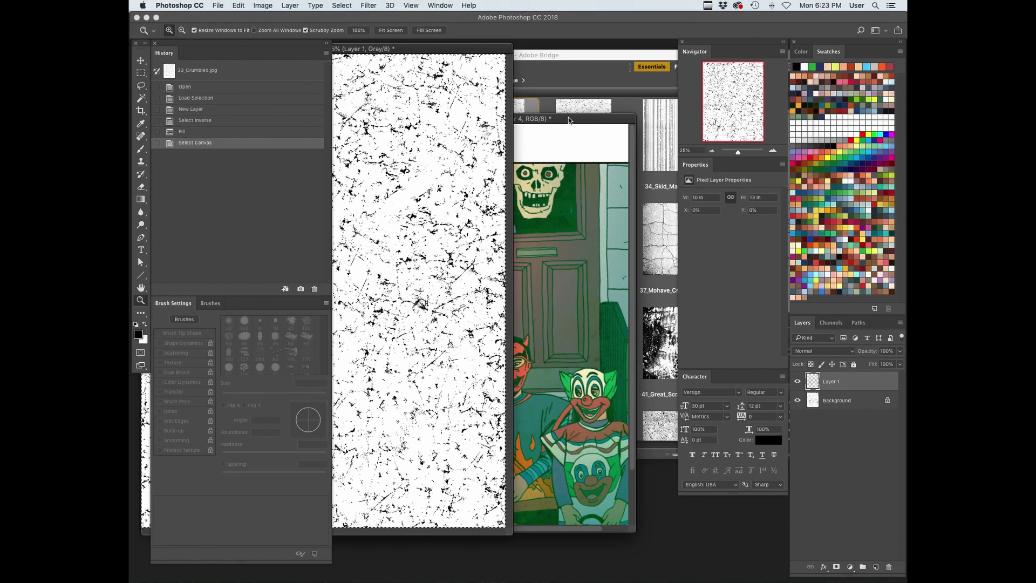
pyautogui.click(569, 120)
pyautogui.press('f')
pyautogui.press('super+v')
# Invert the pasted speckle texture from black to white
pyautogui.press('Tab')
pyautogui.moveTo(681, 403); pyautogui.dragTo(645, 430)
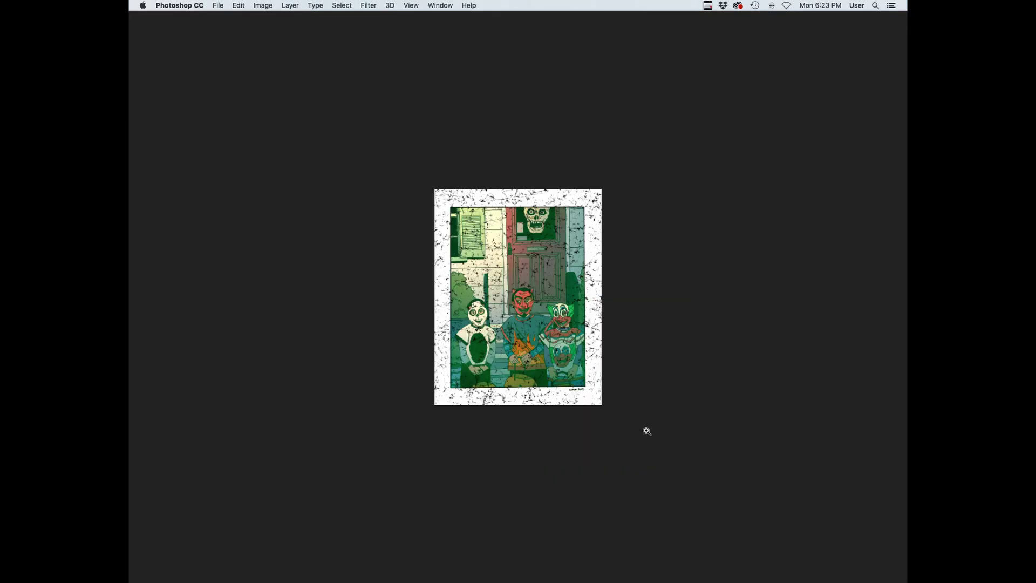
pyautogui.press('Tab')
pyautogui.press('super+i')
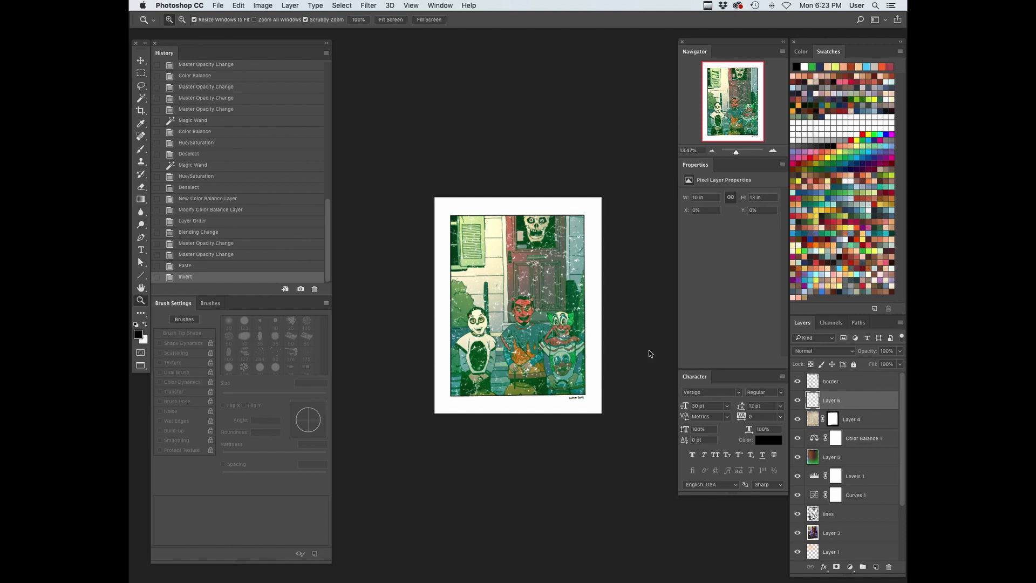
# Set the blend mode of the speckle texture on Layer 6 to Overlay
pyautogui.press('Tab')
pyautogui.moveTo(550, 248); pyautogui.dragTo(610, 251)
pyautogui.press('Tab')
pyautogui.click(821, 352)
pyautogui.click(806, 458)
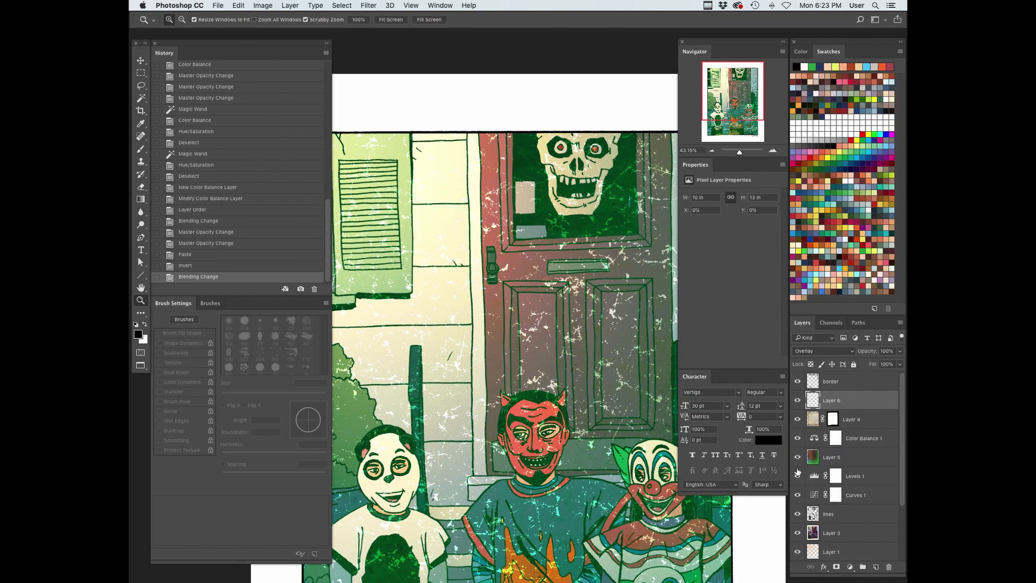
# Try different opacities for the speckle texture on Layer 6, including 5%, and settle on 7%
pyautogui.press('Tab')
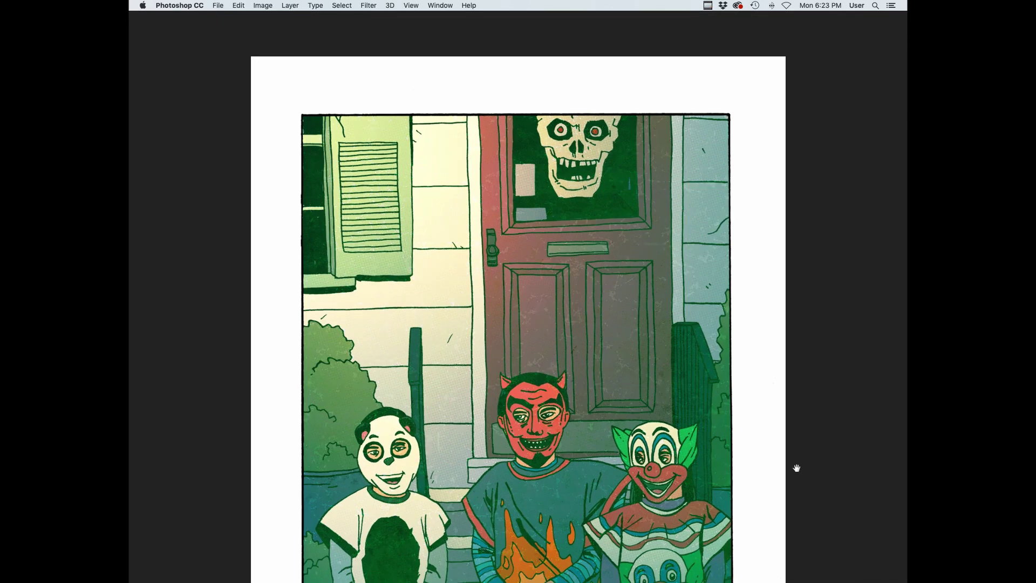
pyautogui.press('0')
pyautogui.press('5')
pyautogui.press('Tab')
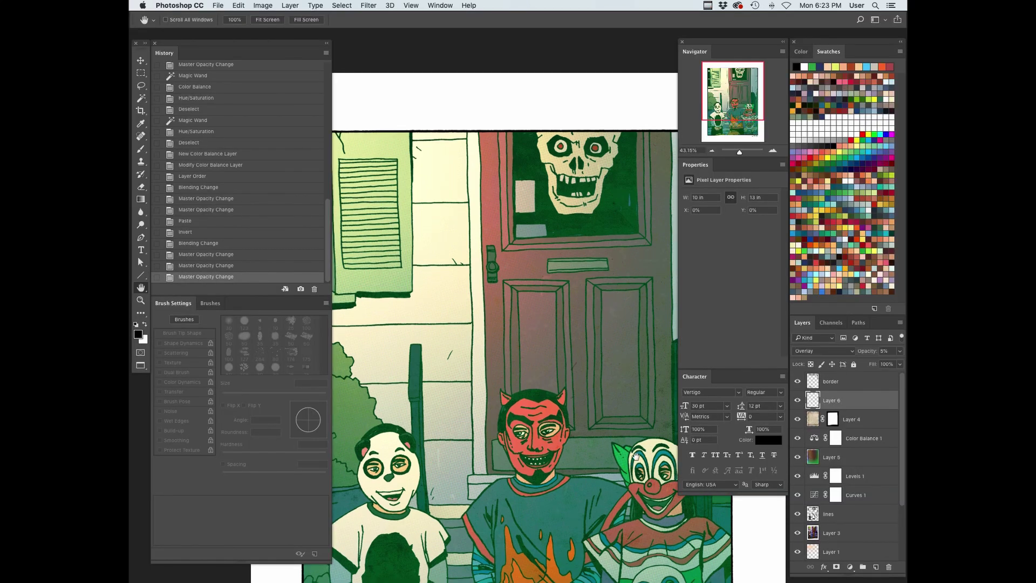
pyautogui.press('0')
pyautogui.press('7')
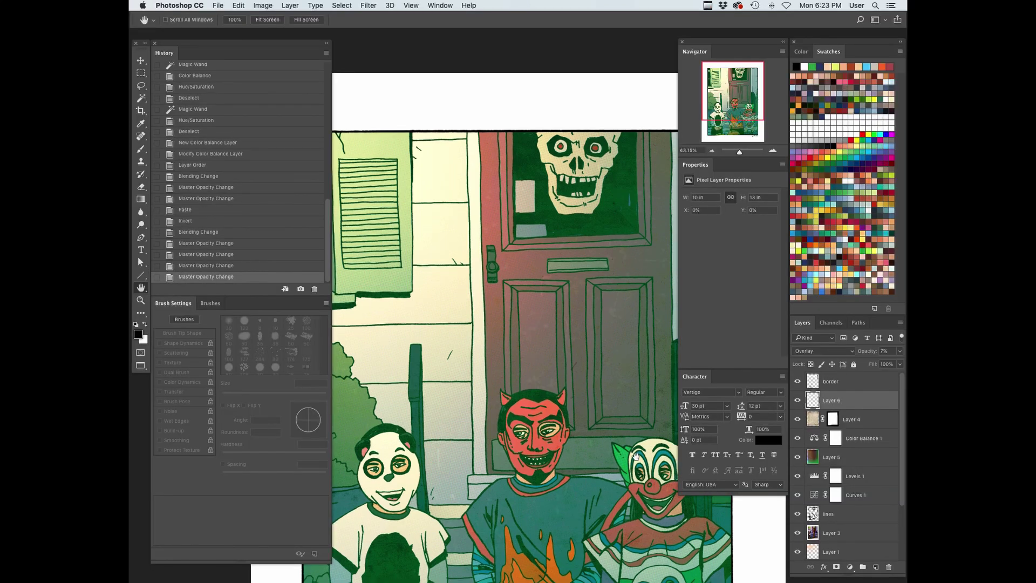
pyautogui.press('Tab')
pyautogui.press('Tab')
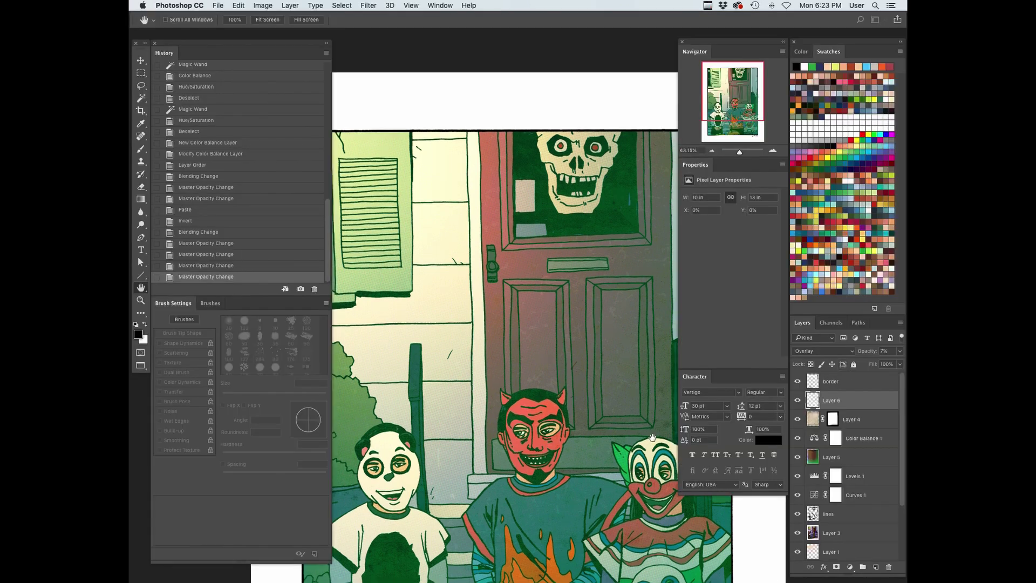
# Copy the part of Layer 6 within the canvas to a new layer and delete the oversized original
pyautogui.press('z')
pyautogui.press('super+0')
pyautogui.press('super+a')
pyautogui.press('shift+super+i')
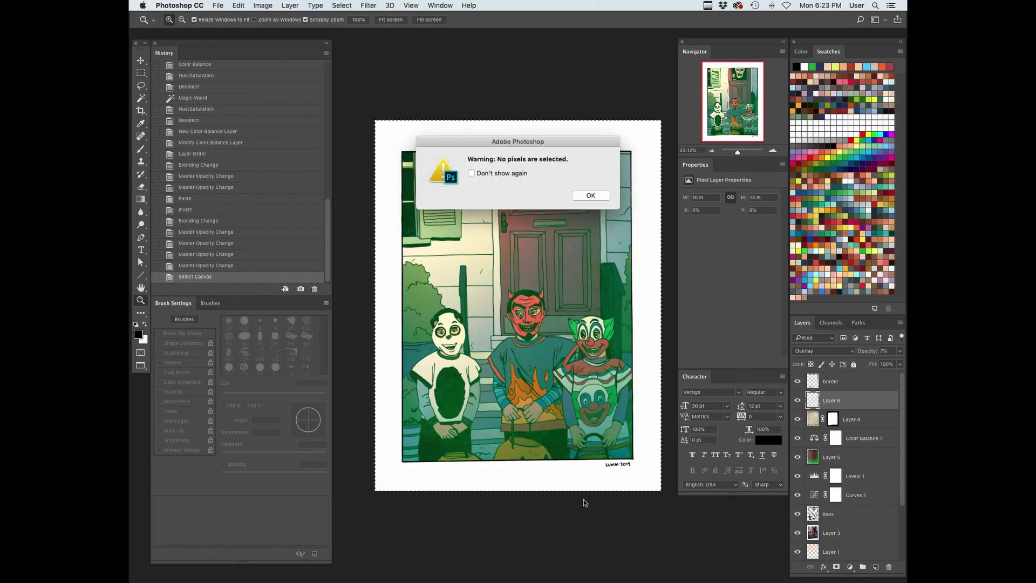
pyautogui.press('Return')
pyautogui.press('super+j')
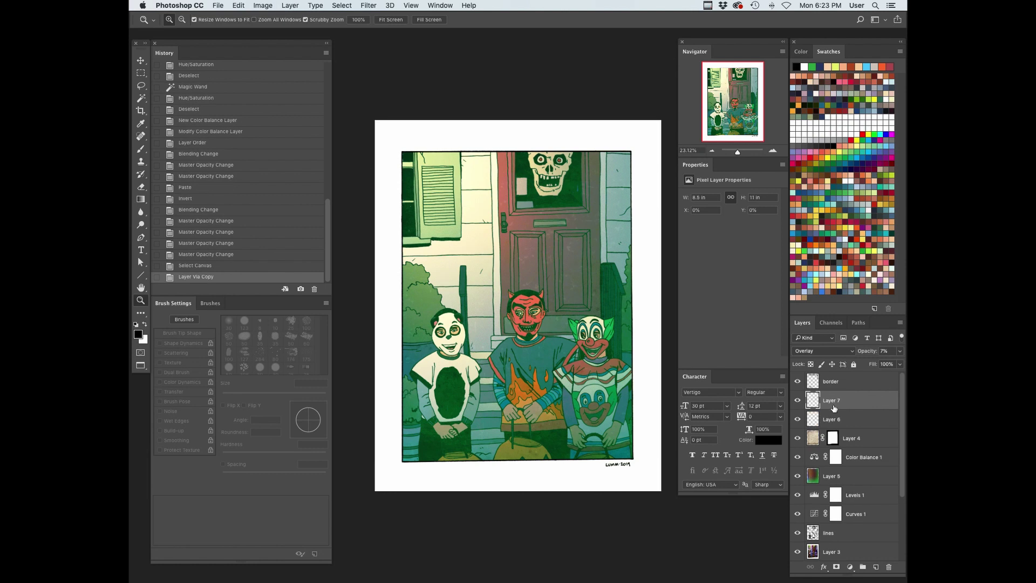
pyautogui.click(798, 419)
pyautogui.click(797, 404)
pyautogui.click(798, 404)
pyautogui.moveTo(829, 419); pyautogui.dragTo(889, 566)
# Compare the illustration with and without Layer 5, then leave that layer shown and view the artwork full screen
pyautogui.click(798, 458)
pyautogui.click(798, 457)
pyautogui.click(798, 457)
pyautogui.click(797, 457)
pyautogui.click(798, 457)
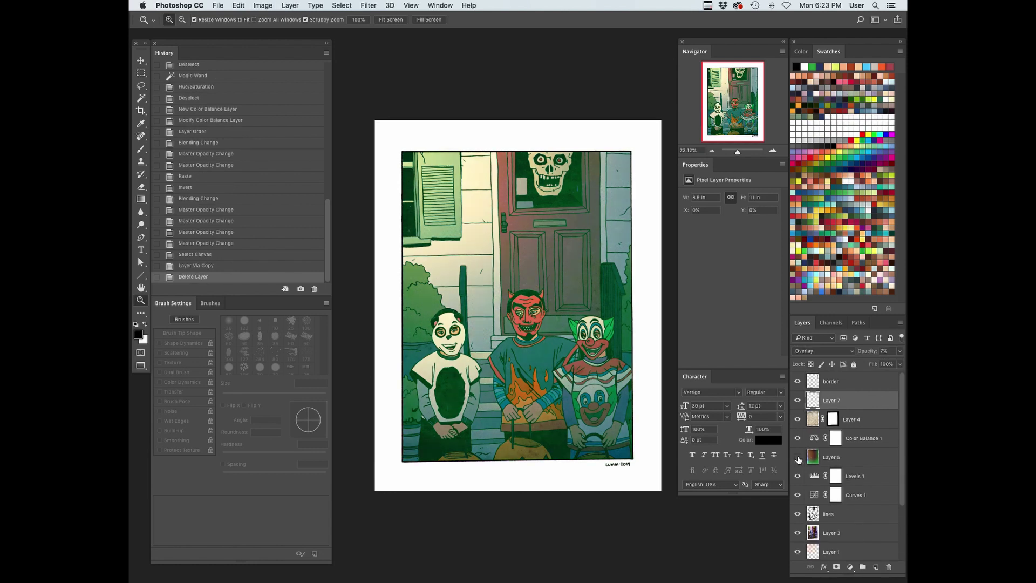
pyautogui.click(798, 457)
pyautogui.click(798, 457)
pyautogui.click(798, 457)
pyautogui.press('f')
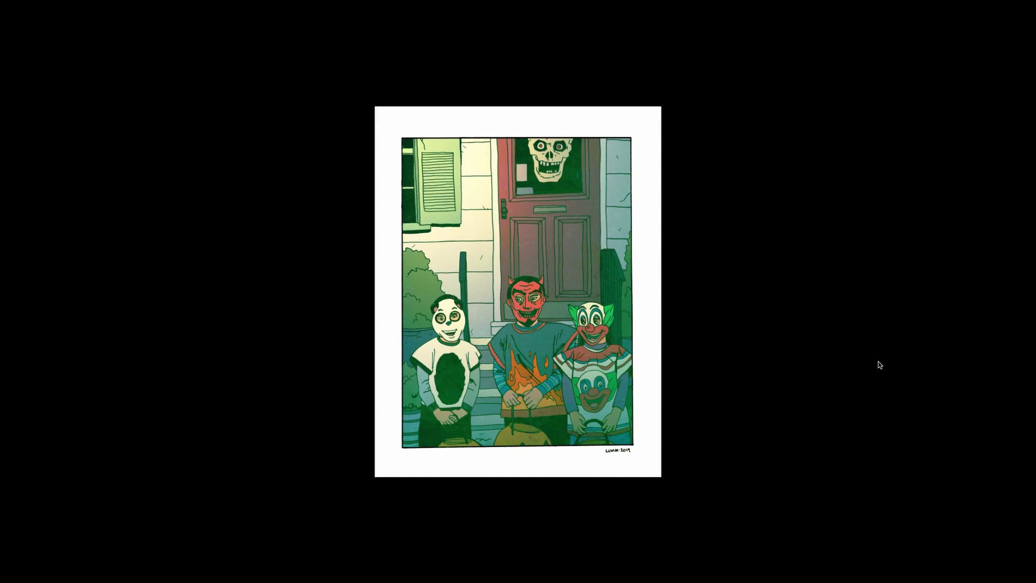
# Close the 33_Crumbled.jpg texture and the light-leak document without saving changes, keeping only the Halloween illustration open
pyautogui.press('f')
pyautogui.moveTo(503, 116); pyautogui.dragTo(130, 108)
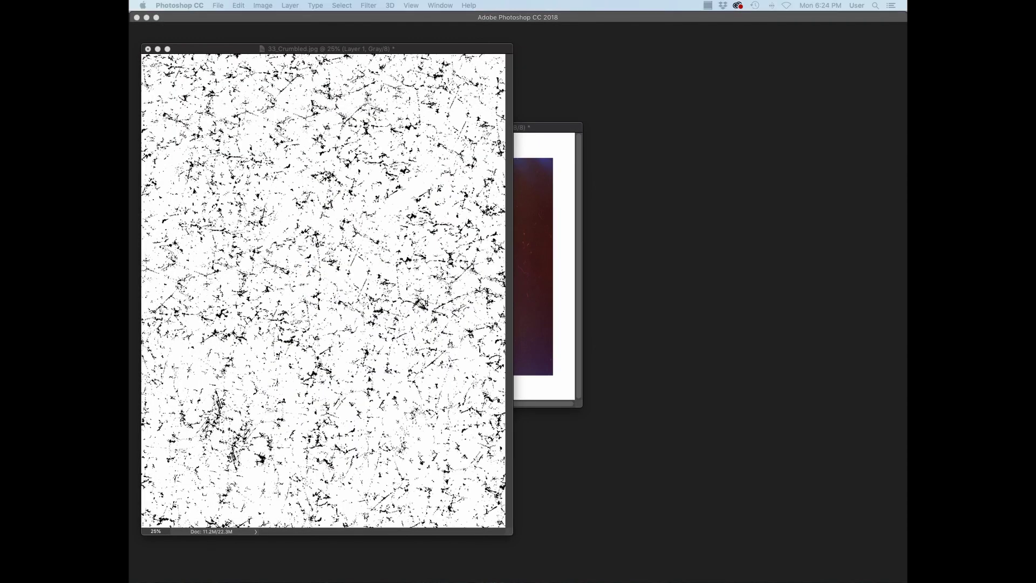
pyautogui.click(447, 59)
pyautogui.press('super+w')
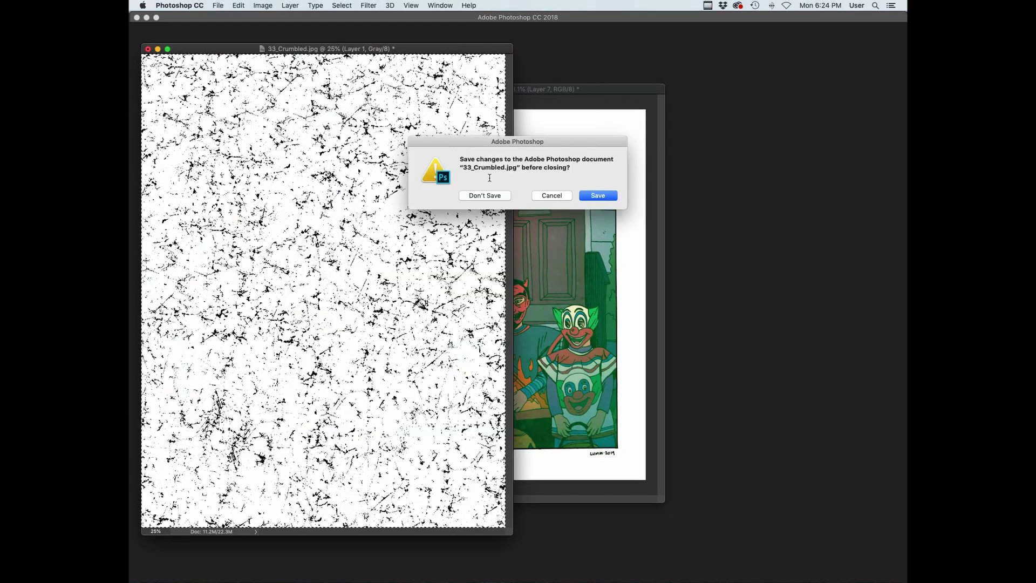
pyautogui.click(470, 195)
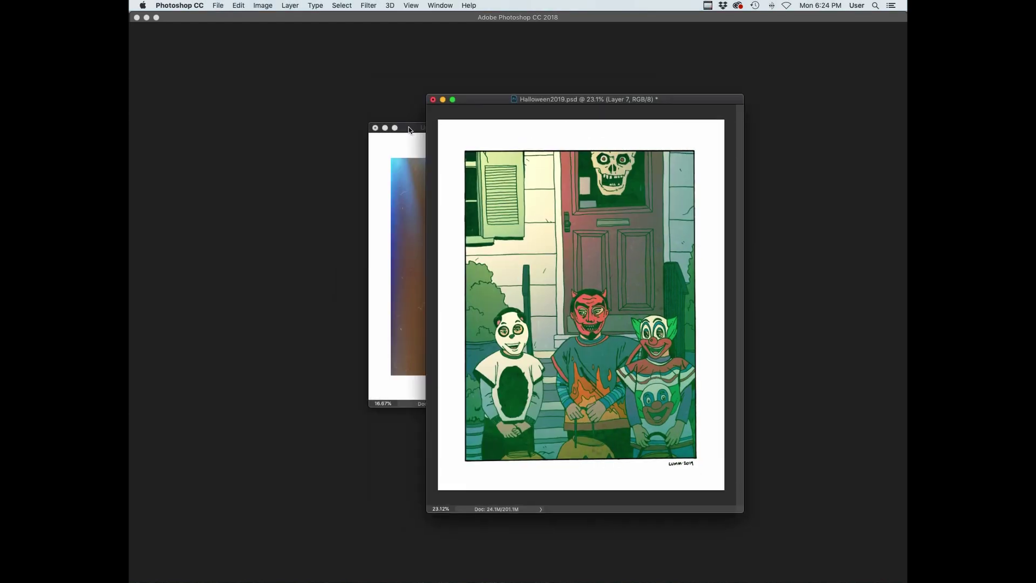
pyautogui.press('super+w')
pyautogui.click(485, 195)
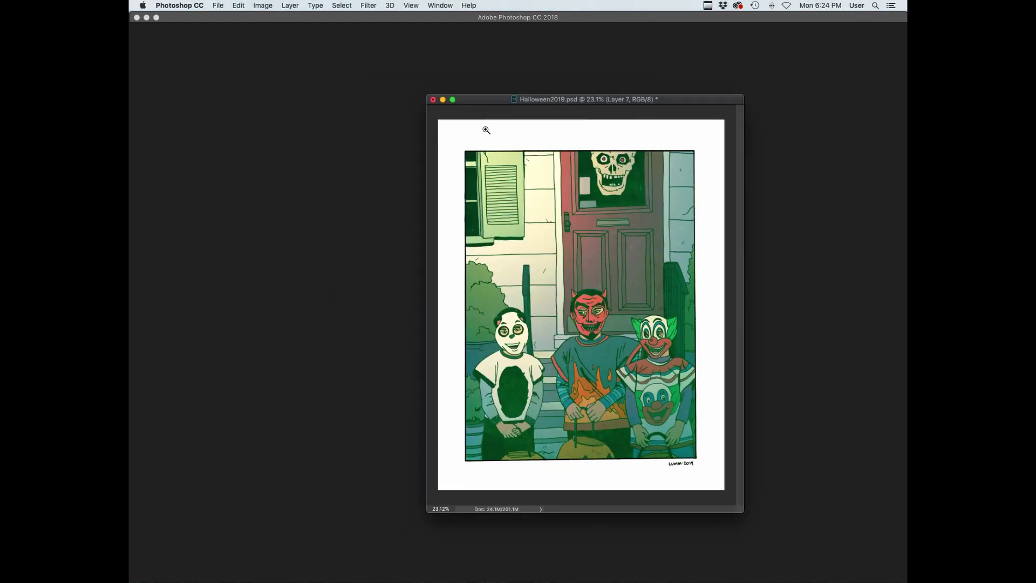
# Select the flats layer and hide the texture, halftone and adjustment layers so that only the flat colors and line art show
pyautogui.press('f')
pyautogui.press('f')
pyautogui.press('super+0')
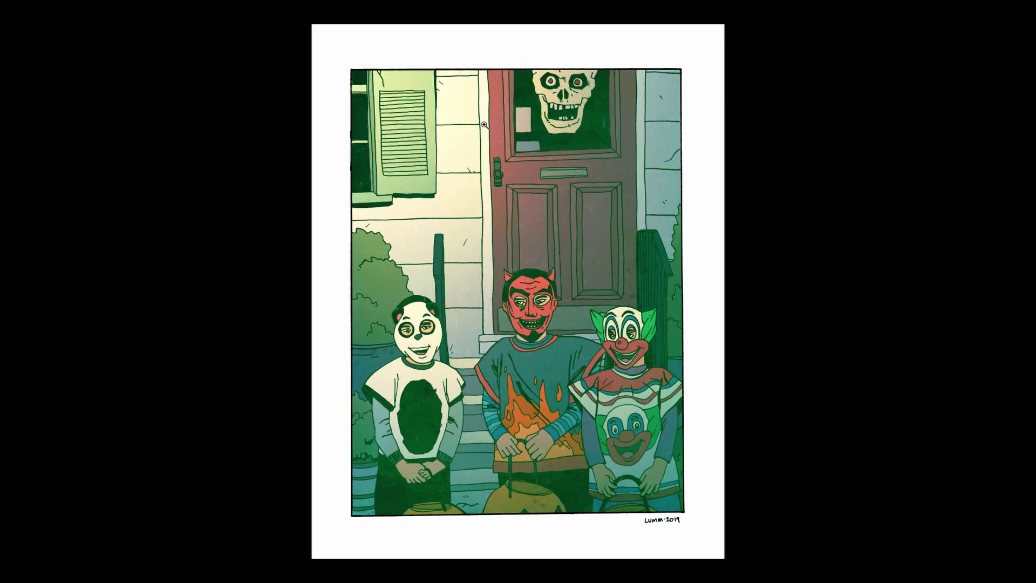
pyautogui.press('Tab')
pyautogui.click(813, 532)
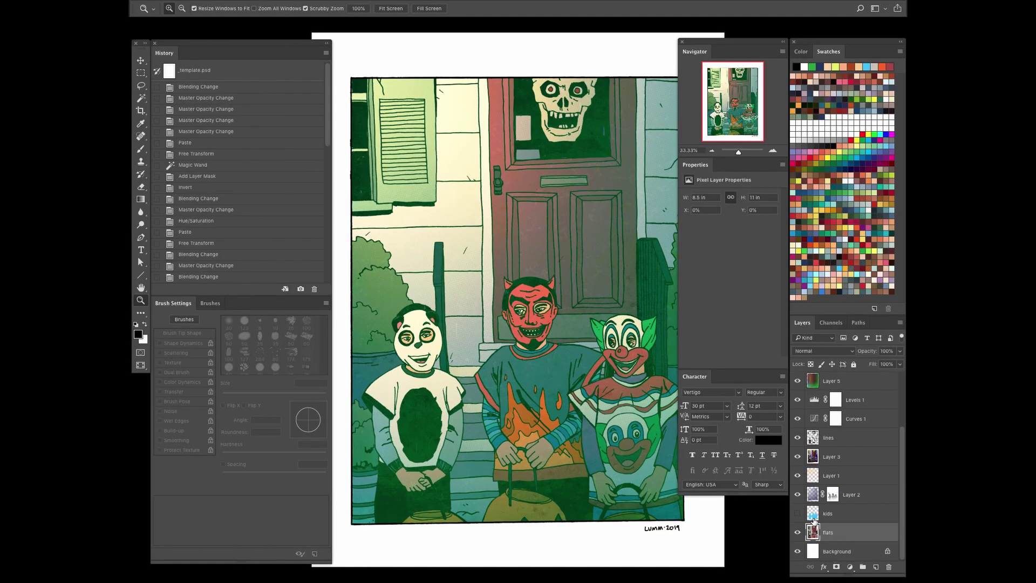
pyautogui.moveTo(797, 477); pyautogui.dragTo(797, 381)
pyautogui.moveTo(900, 476); pyautogui.dragTo(901, 408)
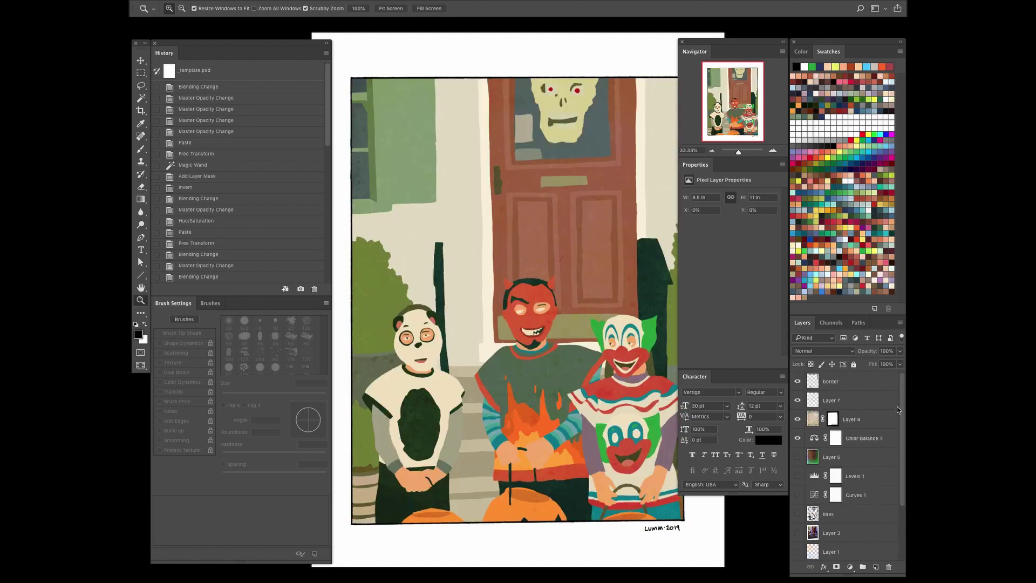
pyautogui.click(798, 512)
# Sample the light beige from the clown mask and add a highlight dot to the clown's nose with the 10 px Pencil
pyautogui.moveTo(618, 339); pyautogui.dragTo(713, 288)
pyautogui.press('b')
pyautogui.keyDown('alt'); pyautogui.click(562, 391); pyautogui.keyUp('alt')
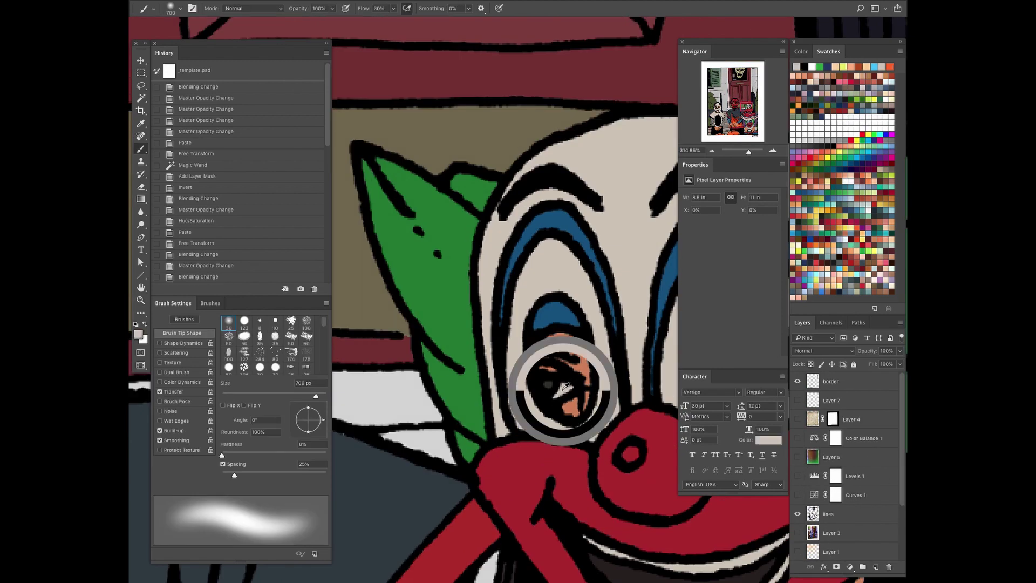
pyautogui.hotkey('shift', 'b')
pyautogui.click(637, 453)
# Show the hidden texture, halftone and adjustment layers again, leaving the kids layer hidden, and check the illustration full screen
pyautogui.moveTo(798, 400); pyautogui.dragTo(797, 532)
pyautogui.scroll(-2, 807, 496)
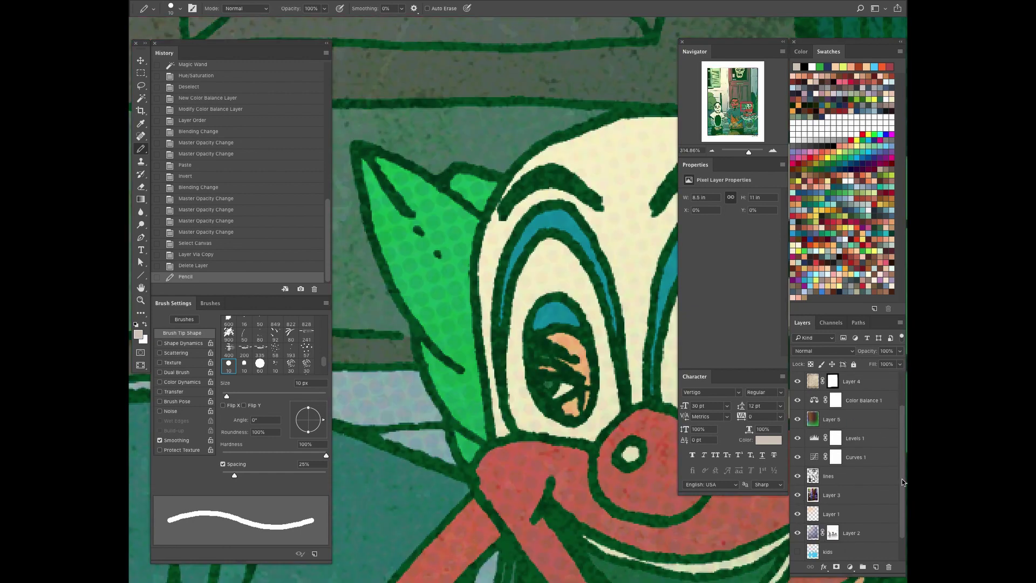
pyautogui.scroll(-2, 807, 518)
pyautogui.click(797, 513)
pyautogui.click(798, 514)
pyautogui.press('f')
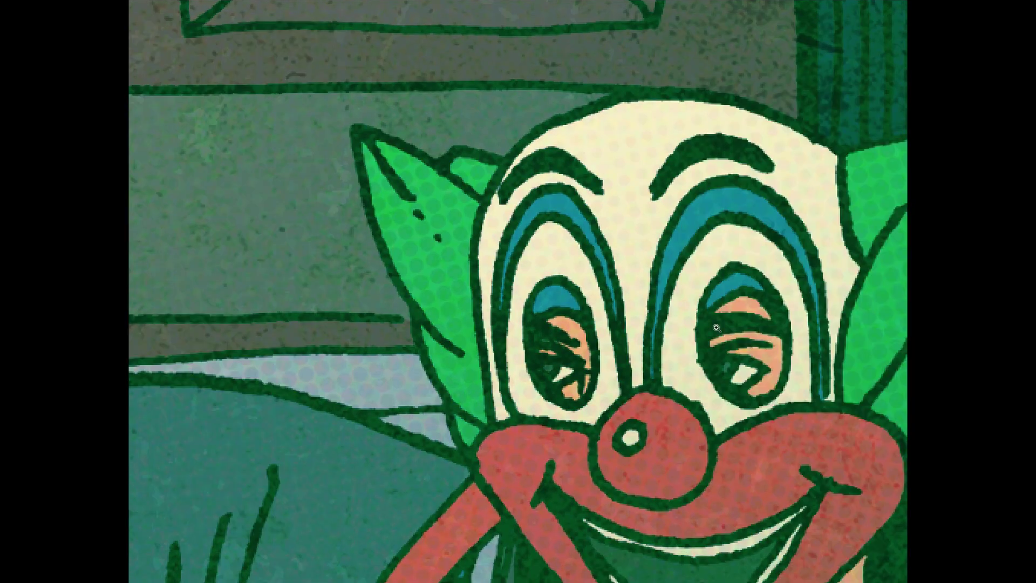
pyautogui.moveTo(702, 350); pyautogui.dragTo(633, 454)
pyautogui.moveTo(703, 373); pyautogui.dragTo(689, 370)
pyautogui.press('Tab')
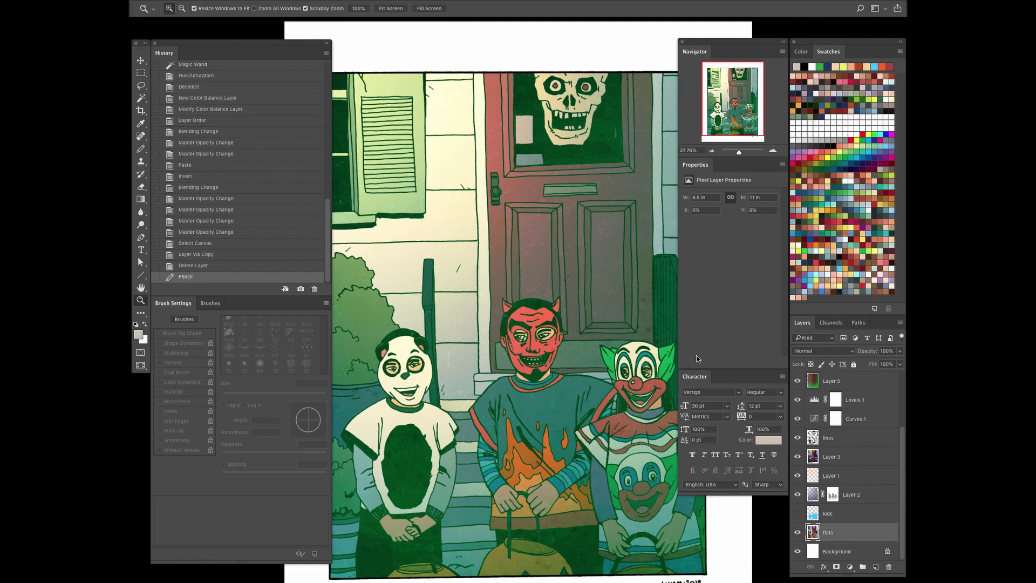
# Preview the halftone pattern on Layer 3 at 100% opacity up close and set the layer's opacity to 3%
pyautogui.click(845, 455)
pyautogui.press('f')
pyautogui.click(479, 300)
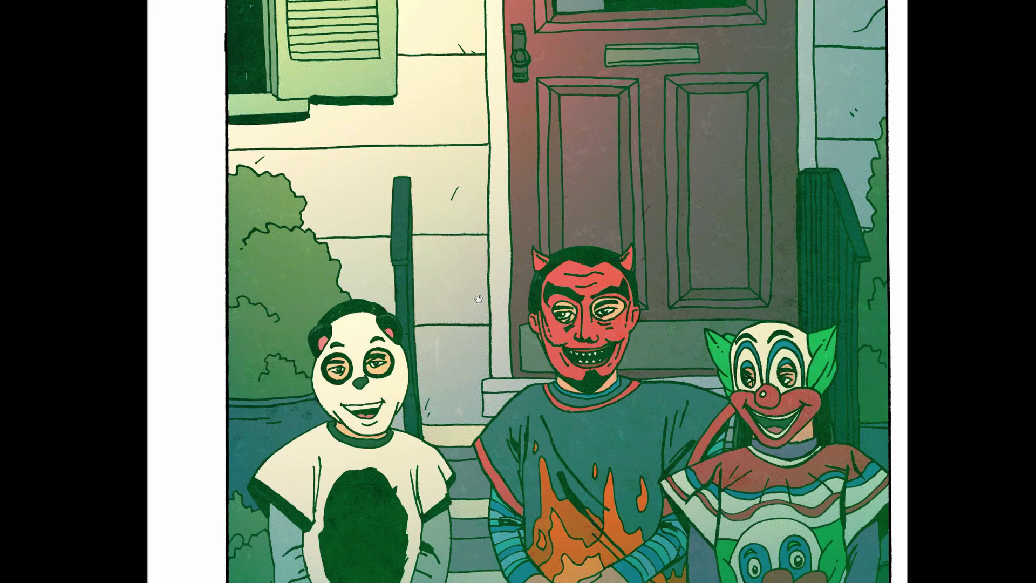
pyautogui.click(460, 475)
pyautogui.press('0')
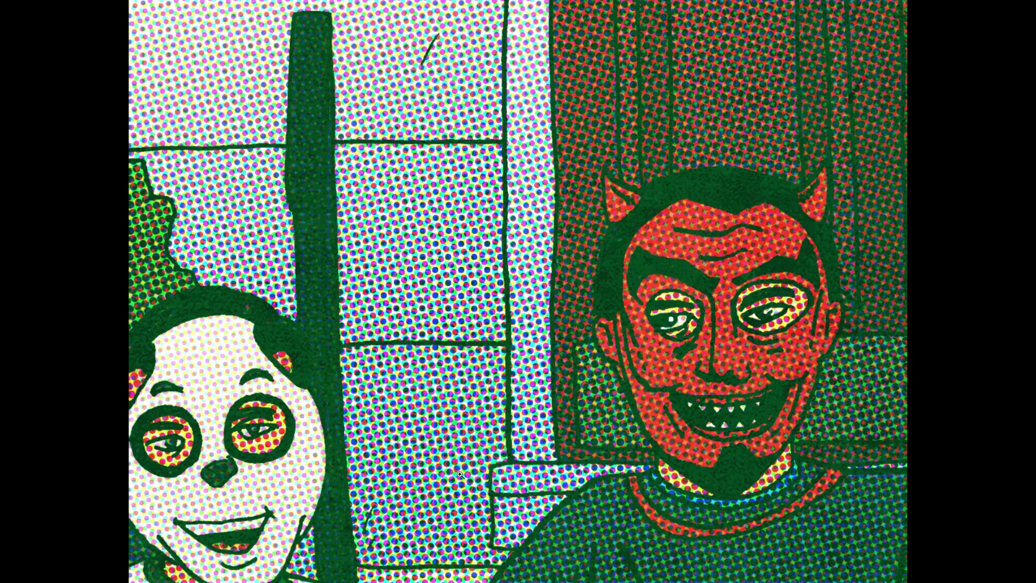
pyautogui.press('3')
pyautogui.keyDown('alt'); pyautogui.click(693, 372); pyautogui.keyUp('alt')
pyautogui.press('Tab')
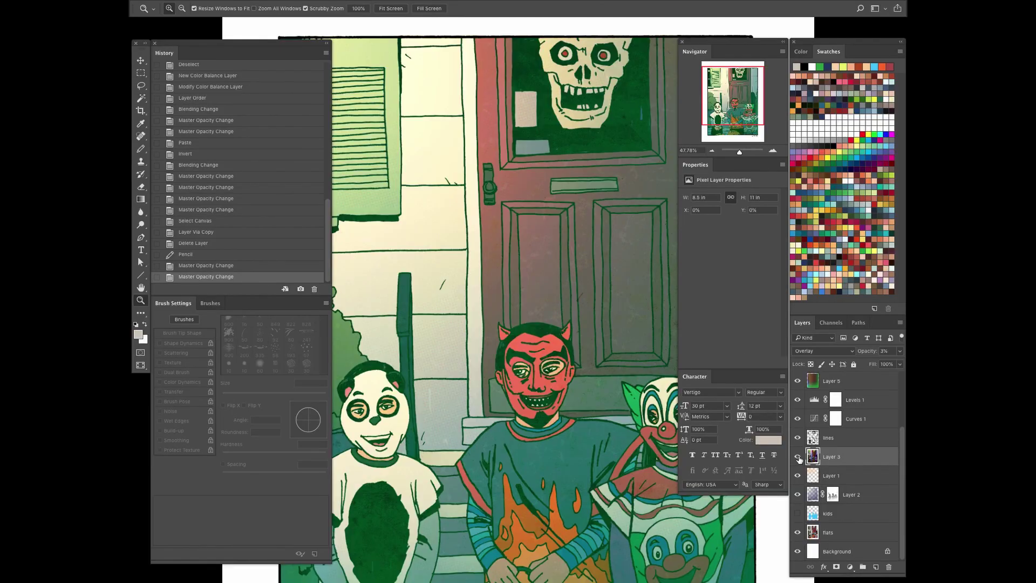
# Try the Normal blend mode at 5% opacity on Layer 3 and undo both changes
pyautogui.click(823, 351)
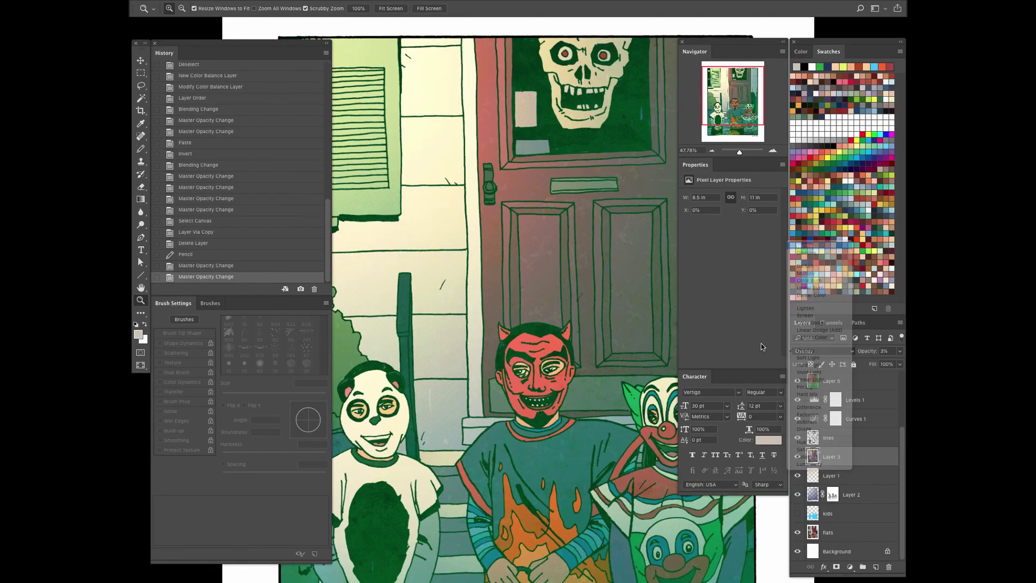
pyautogui.click(817, 252)
pyautogui.press('0')
pyautogui.press('5')
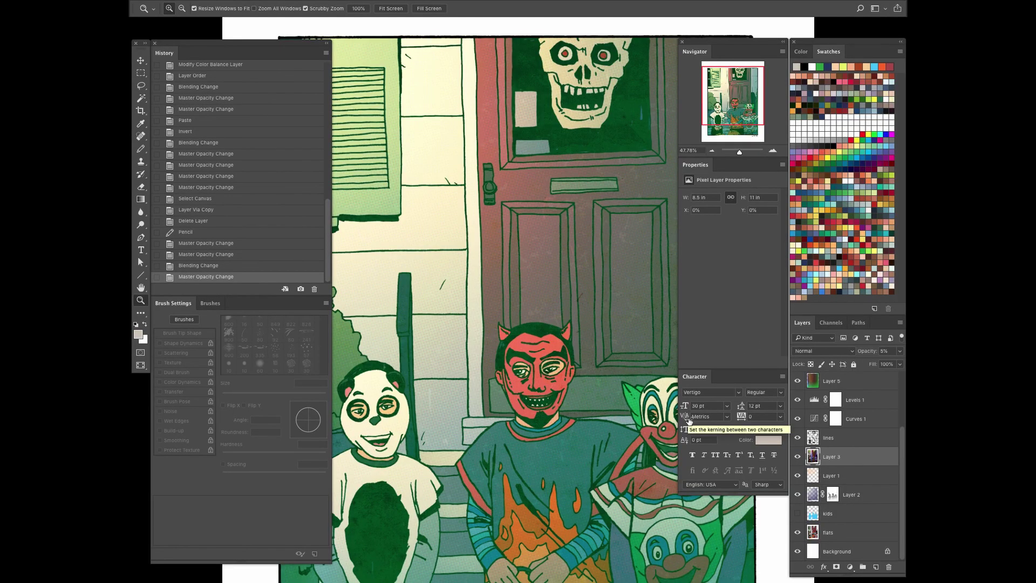
pyautogui.moveTo(560, 430); pyautogui.dragTo(602, 466)
pyautogui.hotkey('ctrl', 'z')
pyautogui.hotkey('ctrl', 'alt', 'z')
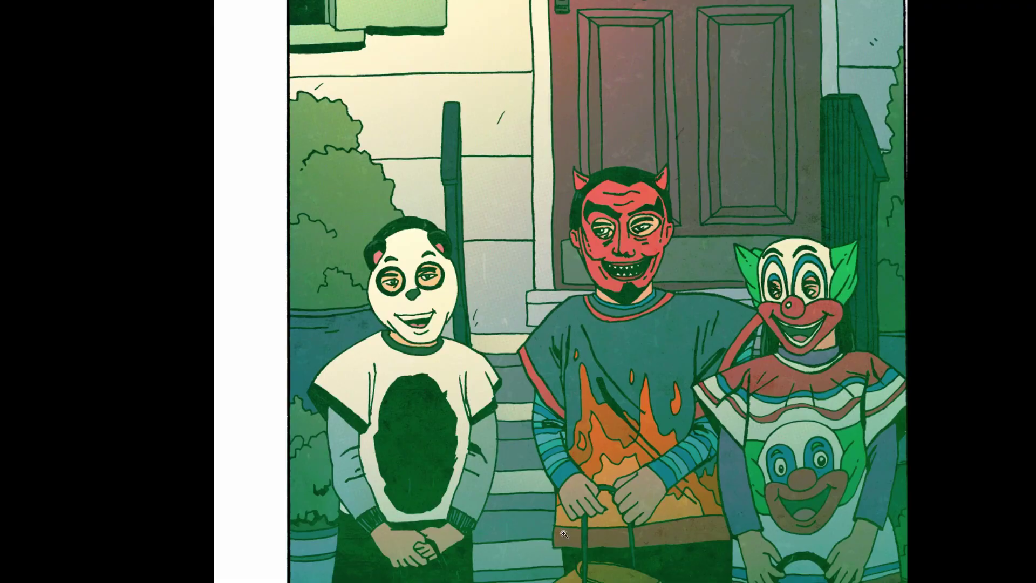
# Check the whole illustration and its layer stack, and save Halloween2019.psd
pyautogui.moveTo(568, 529); pyautogui.dragTo(523, 461)
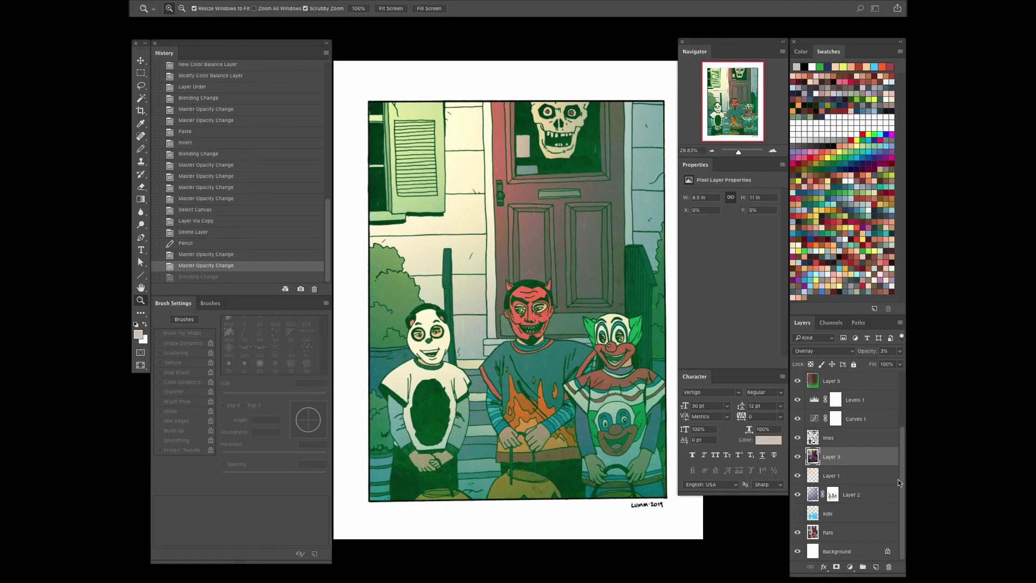
pyautogui.moveTo(899, 482); pyautogui.dragTo(900, 385)
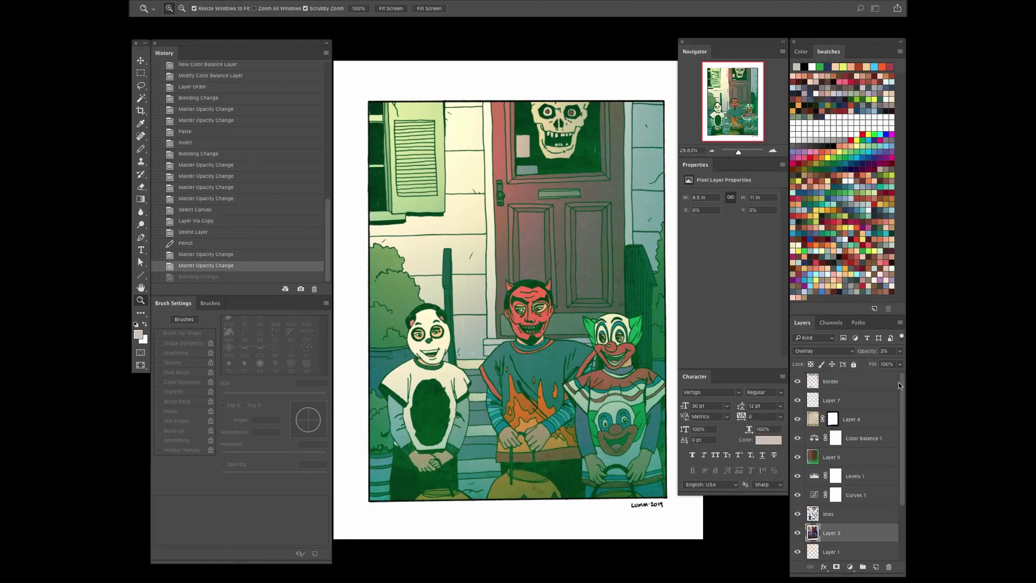
pyautogui.press('super+s')
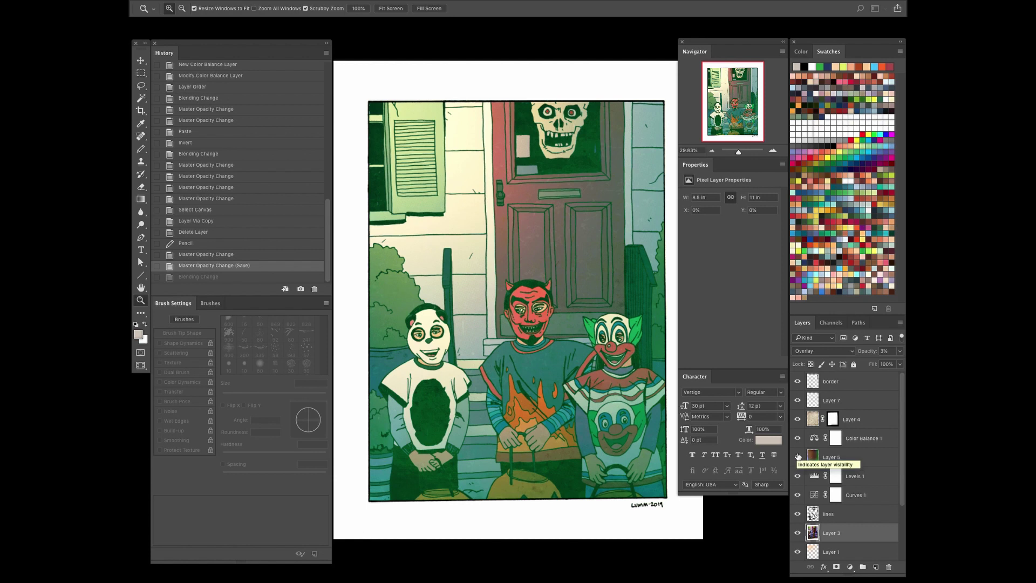